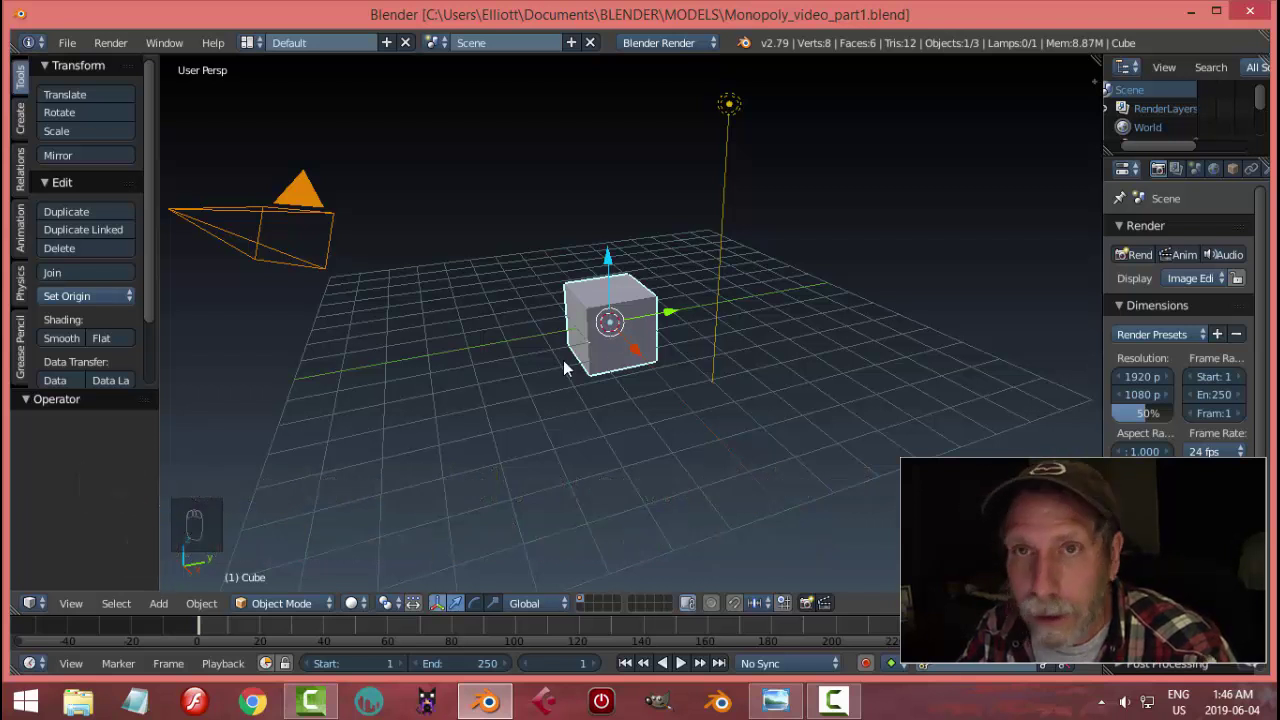
# - Select all the default scene objects, including the cube, camera and lamp, and delete them
pyautogui.press('a')
pyautogui.press('a')
pyautogui.press('a')
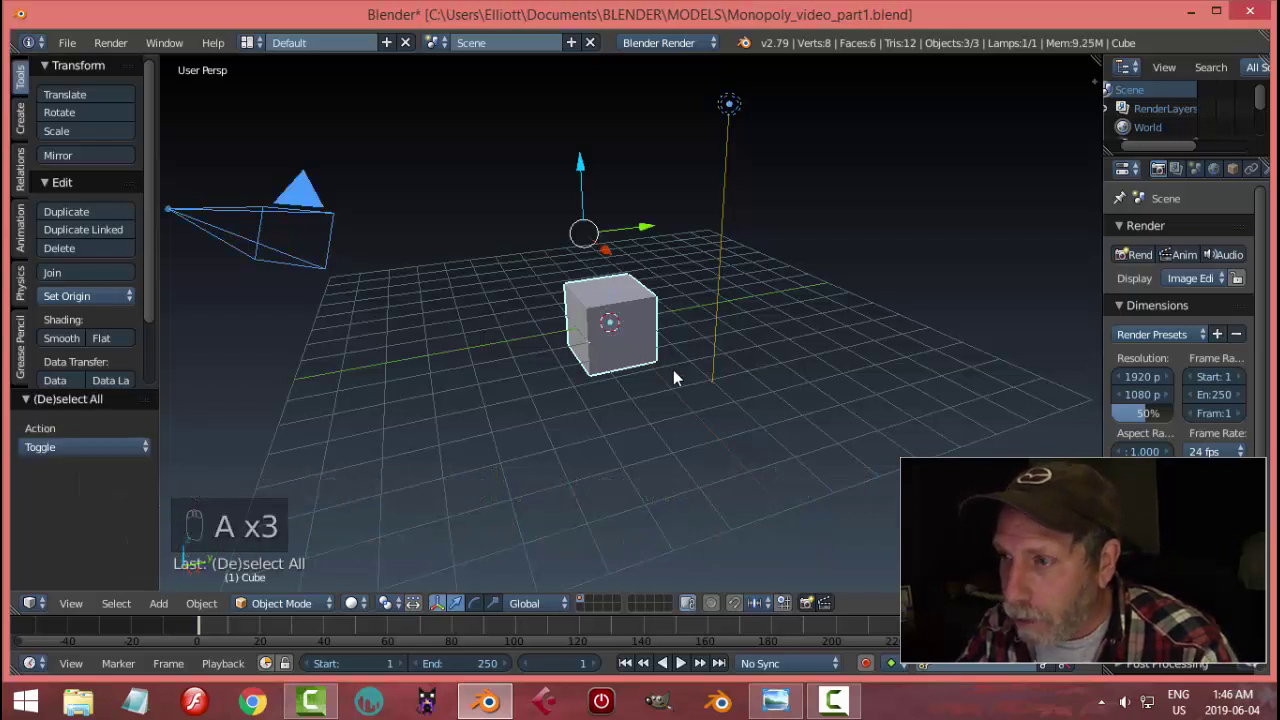
pyautogui.press('x')
pyautogui.click(673, 369)
# - Set the render engine to Cycles Render with GPU Compute as the device, and save the file
pyautogui.click(665, 42)
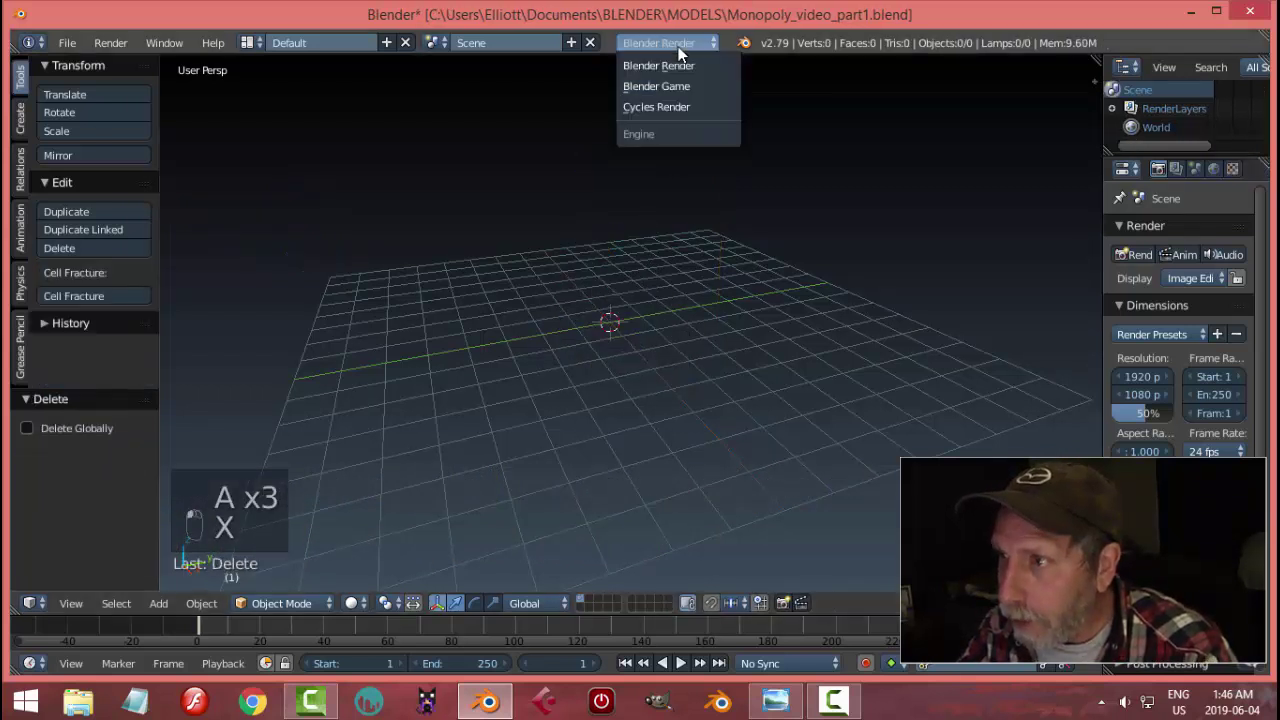
pyautogui.click(656, 106)
pyautogui.click(1182, 325)
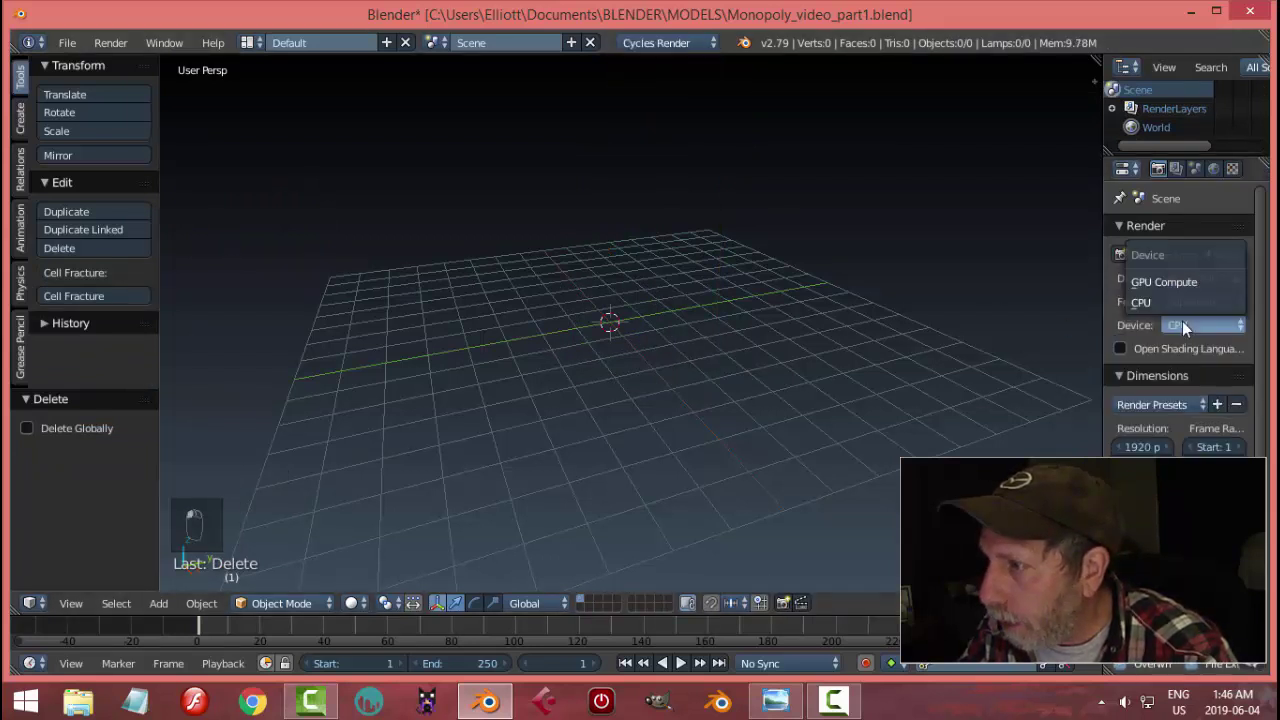
pyautogui.click(1182, 280)
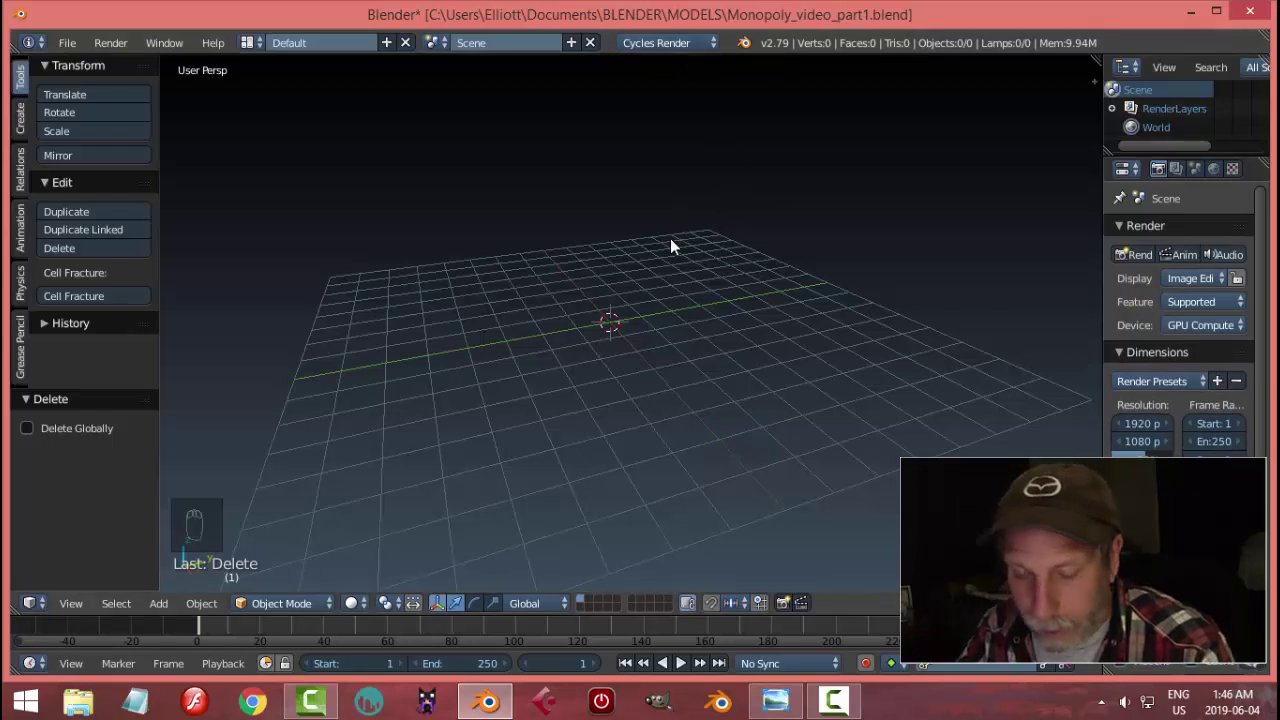
pyautogui.hotkey('ctrl', 's')
# - Add a mesh plane at the scene origin in top view
pyautogui.moveTo(709, 240); pyautogui.dragTo(667, 283, button='middle')
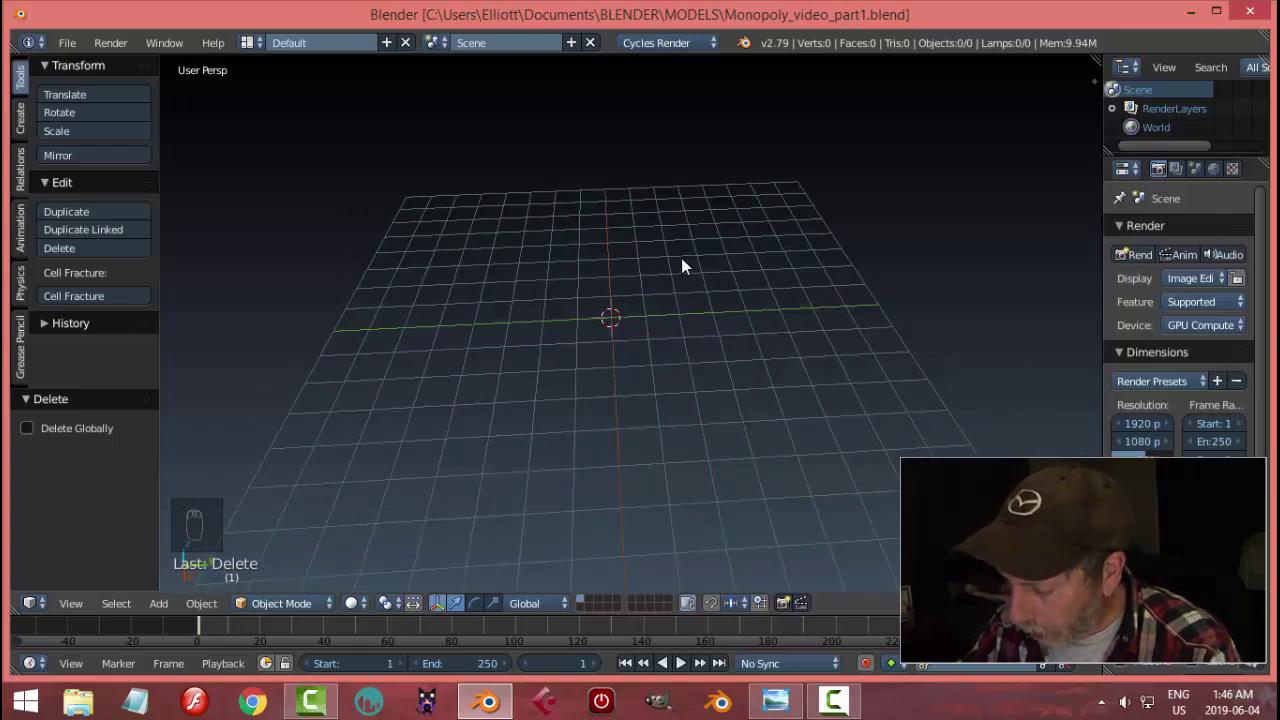
pyautogui.press('KP_7')
pyautogui.scroll(2, 690, 367)
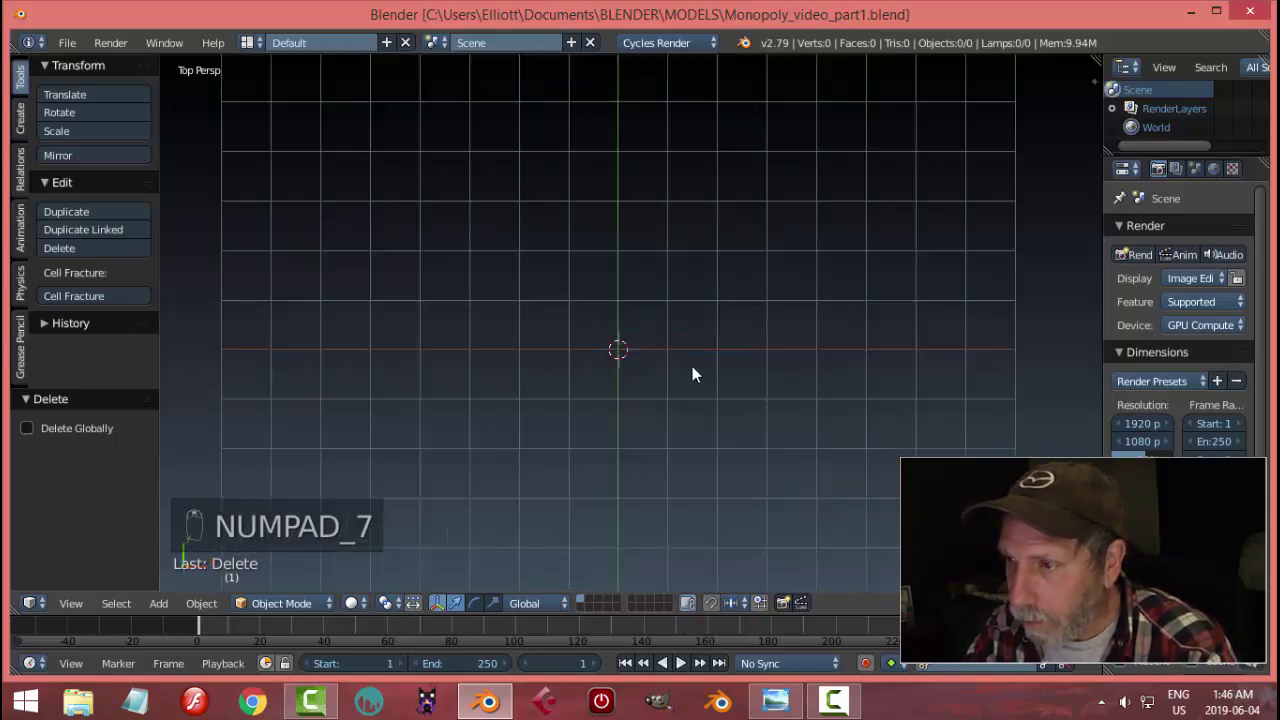
pyautogui.keyDown('shift'); pyautogui.moveTo(692, 366); pyautogui.dragTo(664, 296, button='middle'); pyautogui.keyUp('shift')
pyautogui.hotkey('shift', 'a')
pyautogui.moveTo(624, 280)
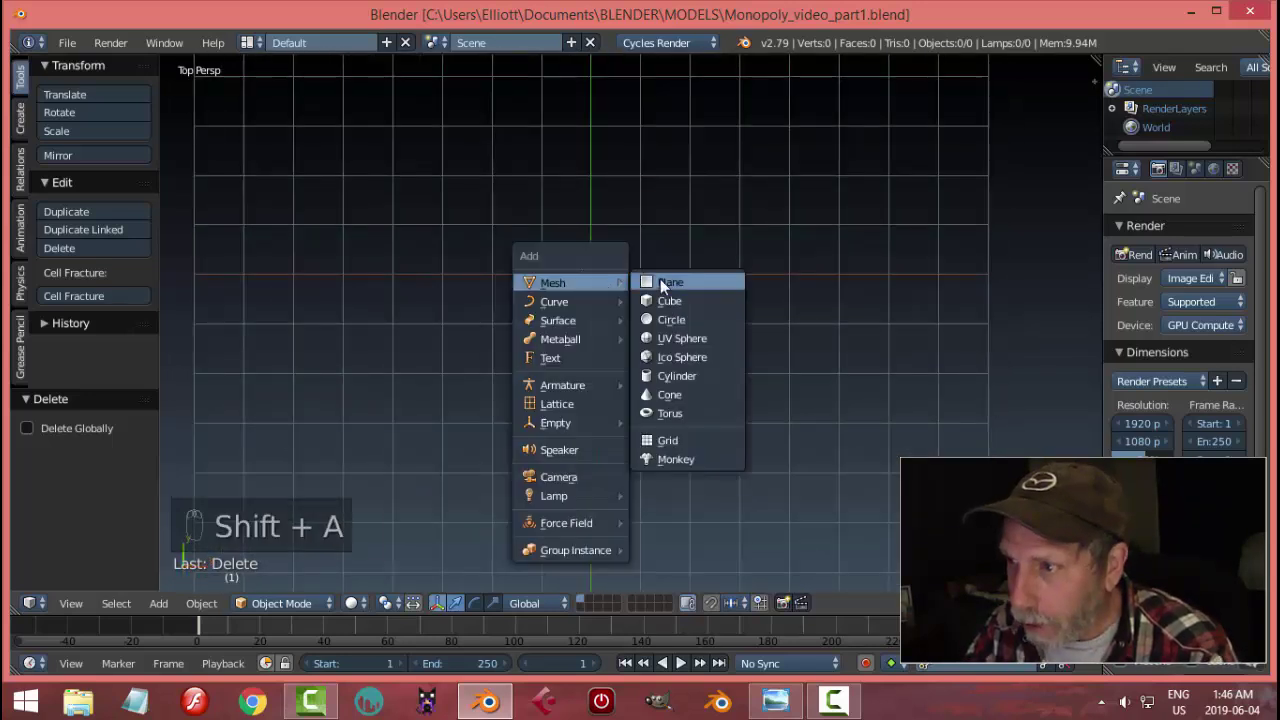
pyautogui.click(668, 282)
# - Scale the plane by a factor of 2
pyautogui.scroll(3, 685, 314)
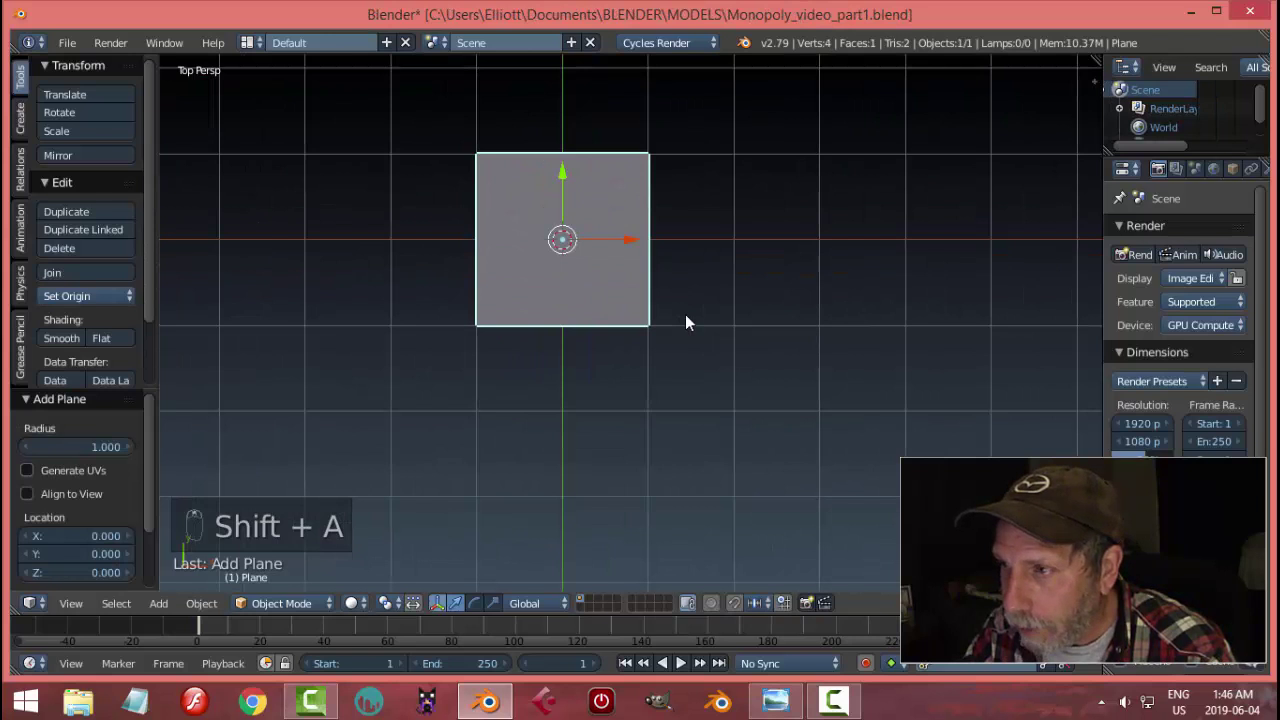
pyautogui.scroll(-2, 686, 312)
pyautogui.press('s')
pyautogui.press('2')
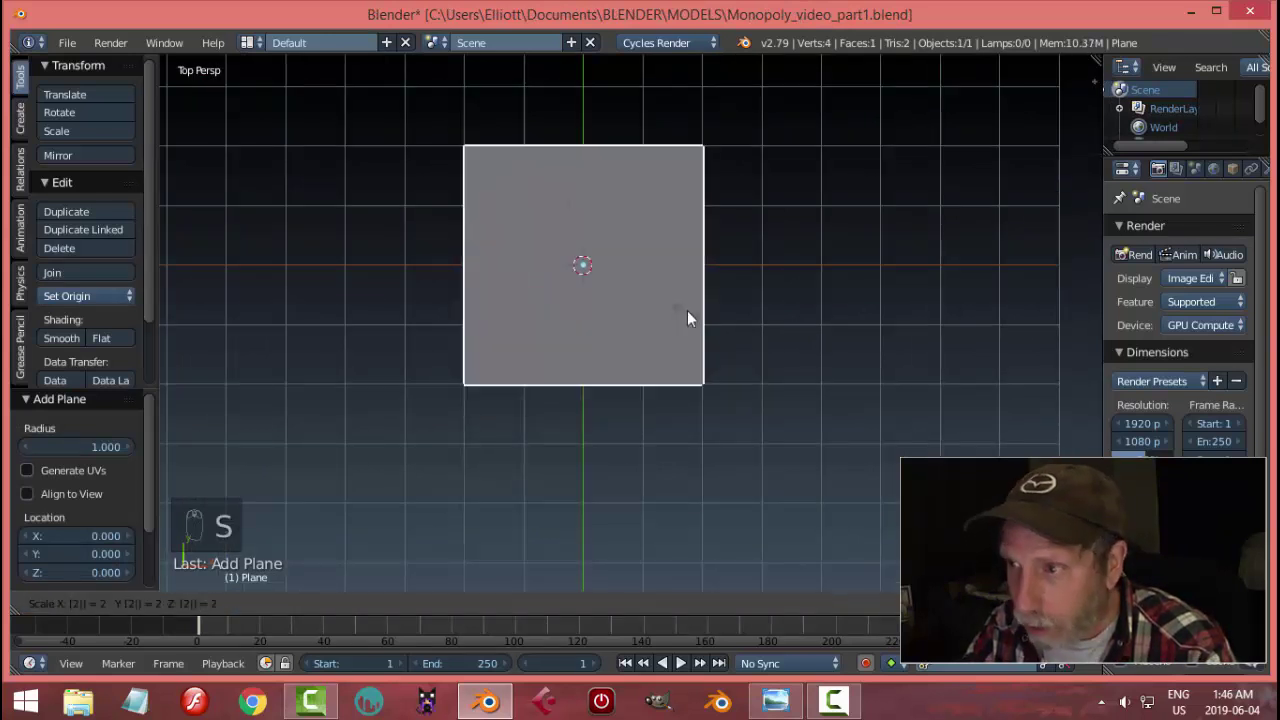
pyautogui.press('Return')
pyautogui.scroll(-1, 774, 285)
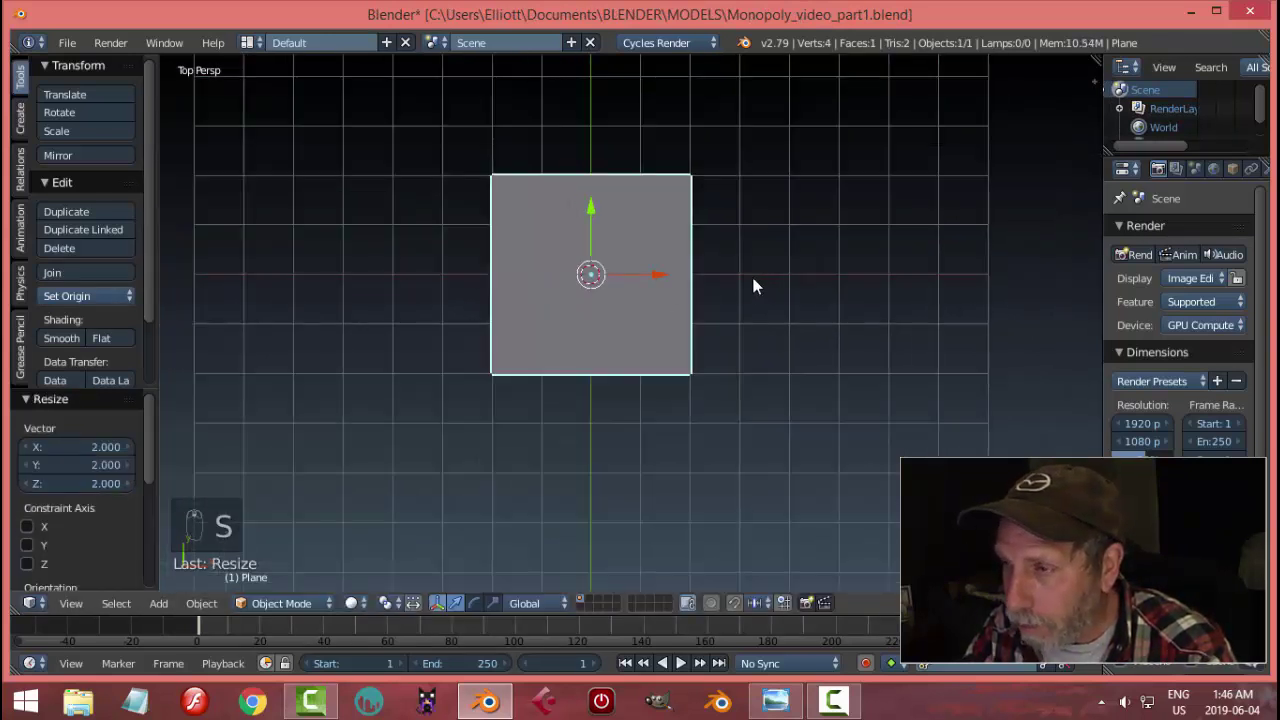
# - Enter Edit Mode on the plane and unwrap its UVs with Project from View (Bounds)
pyautogui.press('Tab')
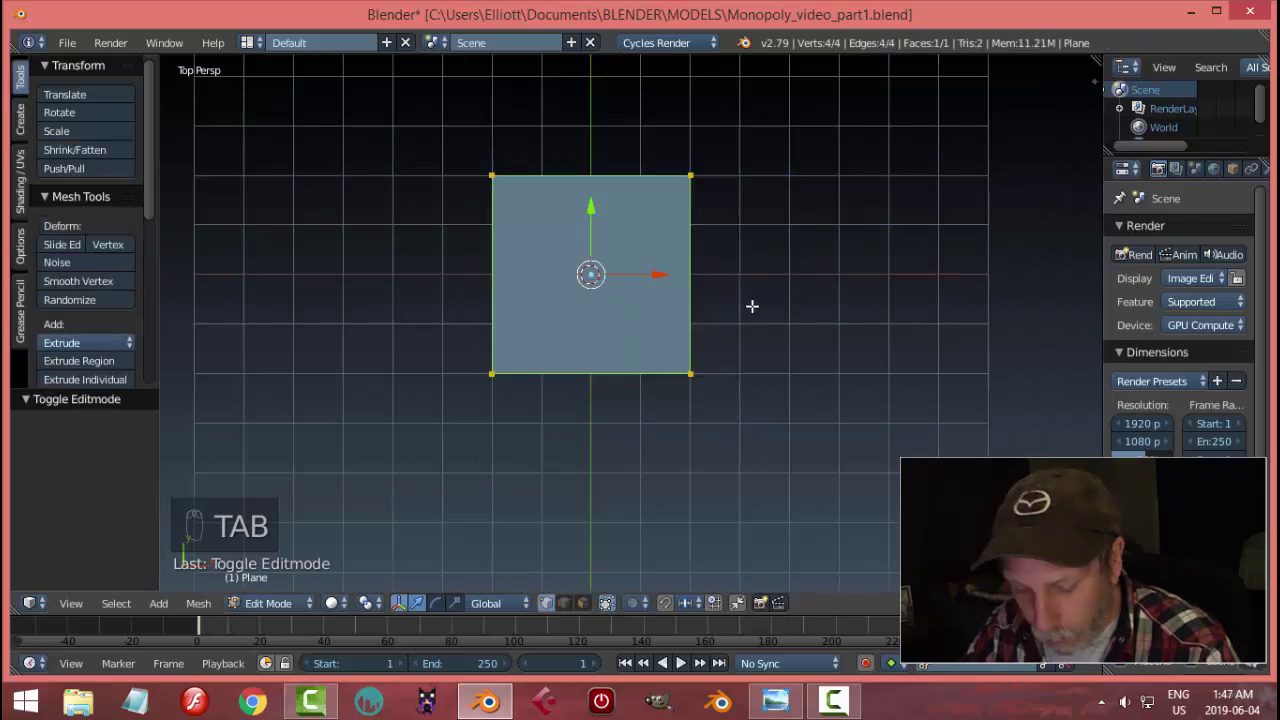
pyautogui.press('u')
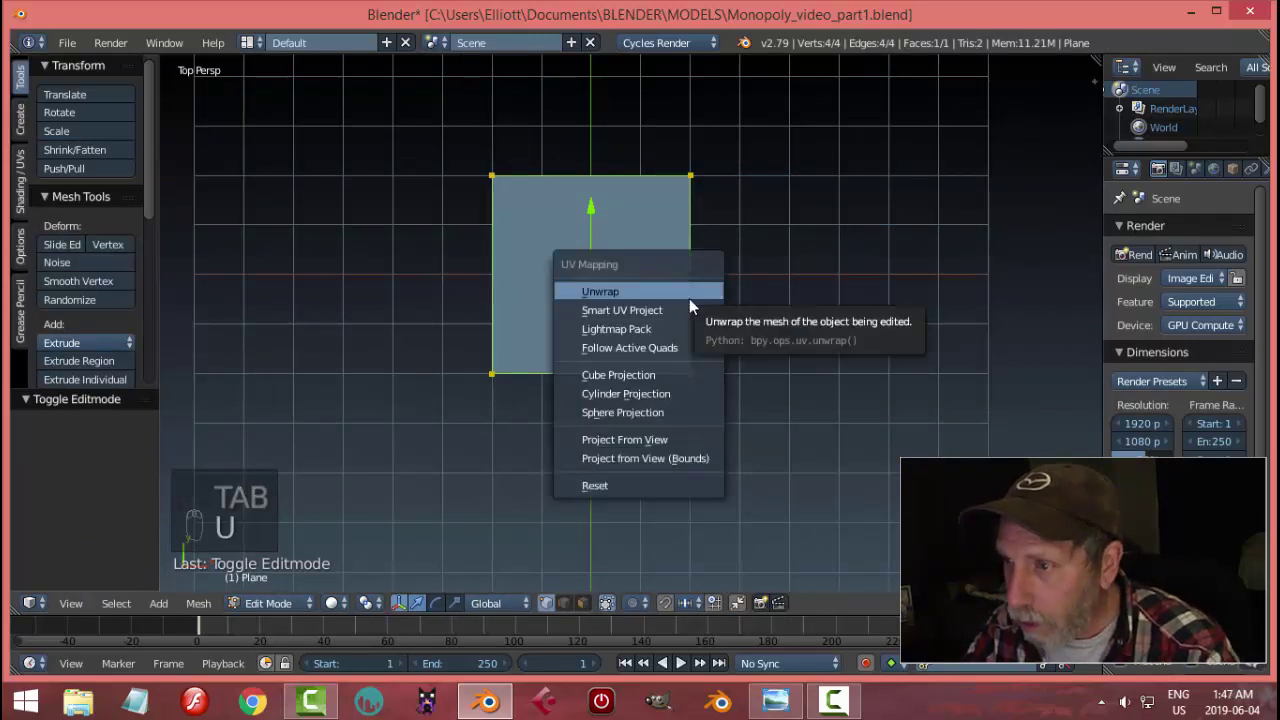
pyautogui.click(647, 458)
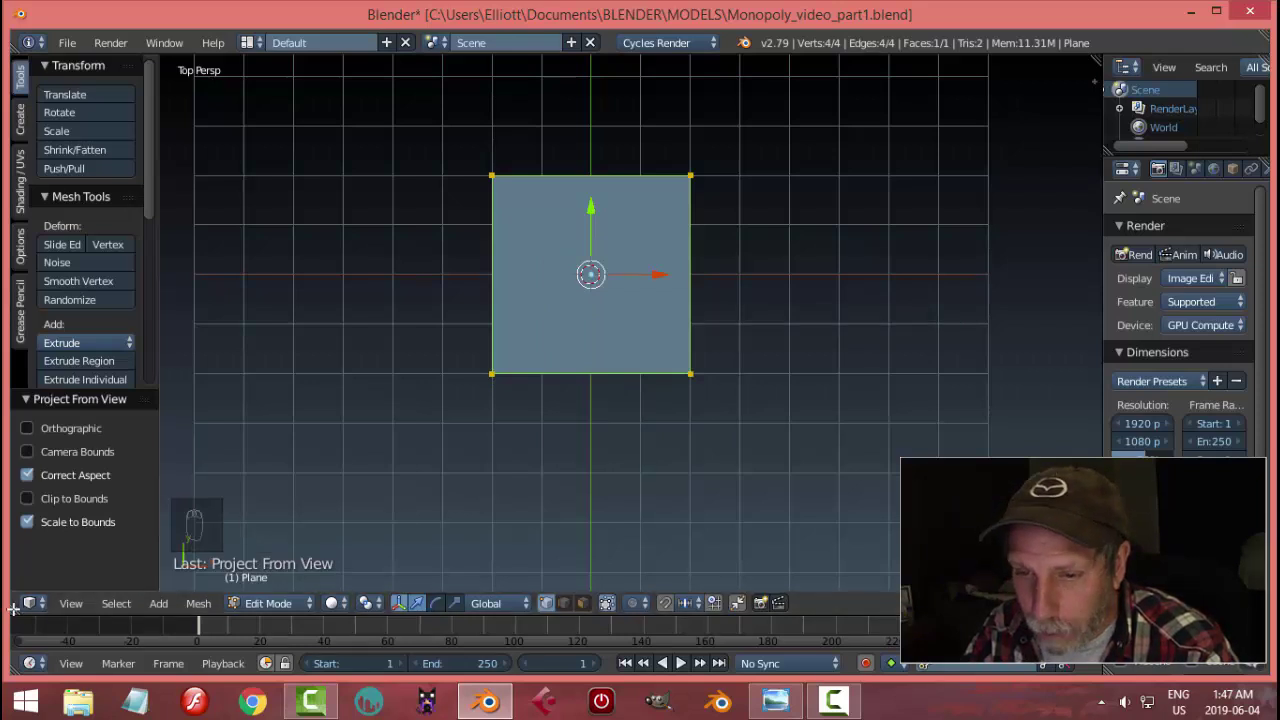
# - Split the 3D view into two side-by-side areas, hide the tool shelf and make the left area a UV/Image Editor
pyautogui.moveTo(16, 607); pyautogui.dragTo(612, 535)
pyautogui.press('t')
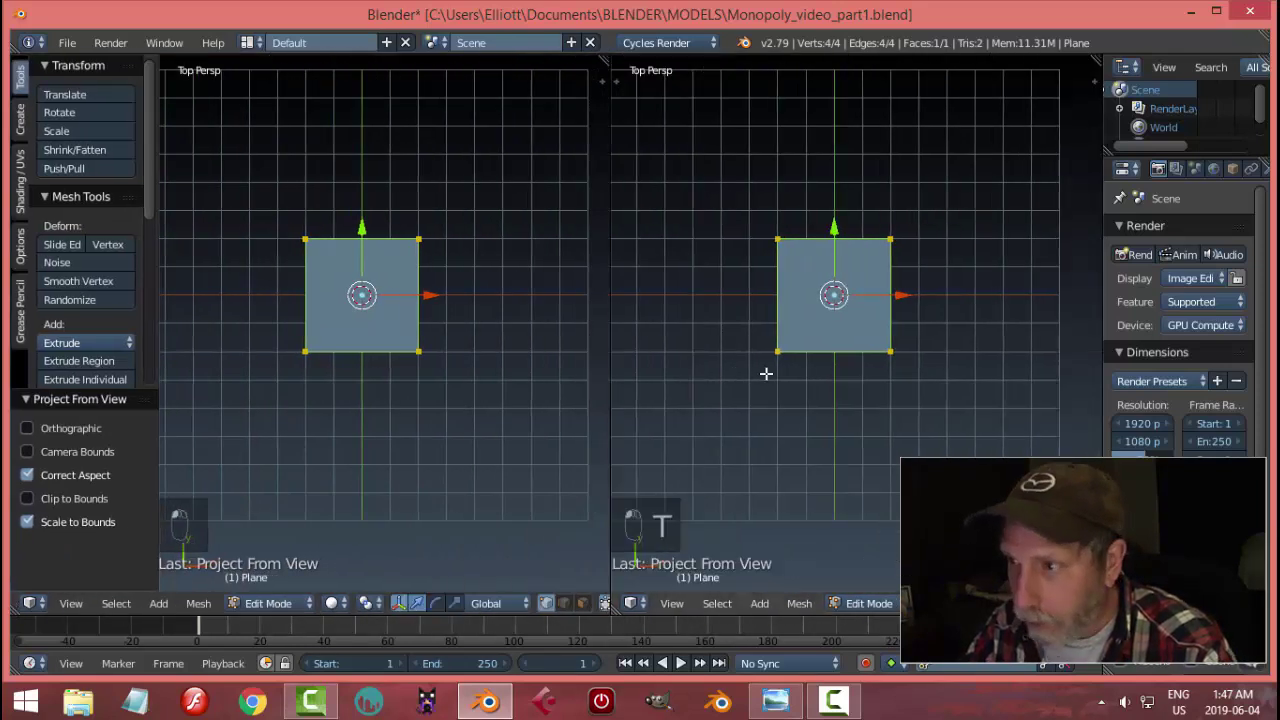
pyautogui.press('t')
pyautogui.click(30, 603)
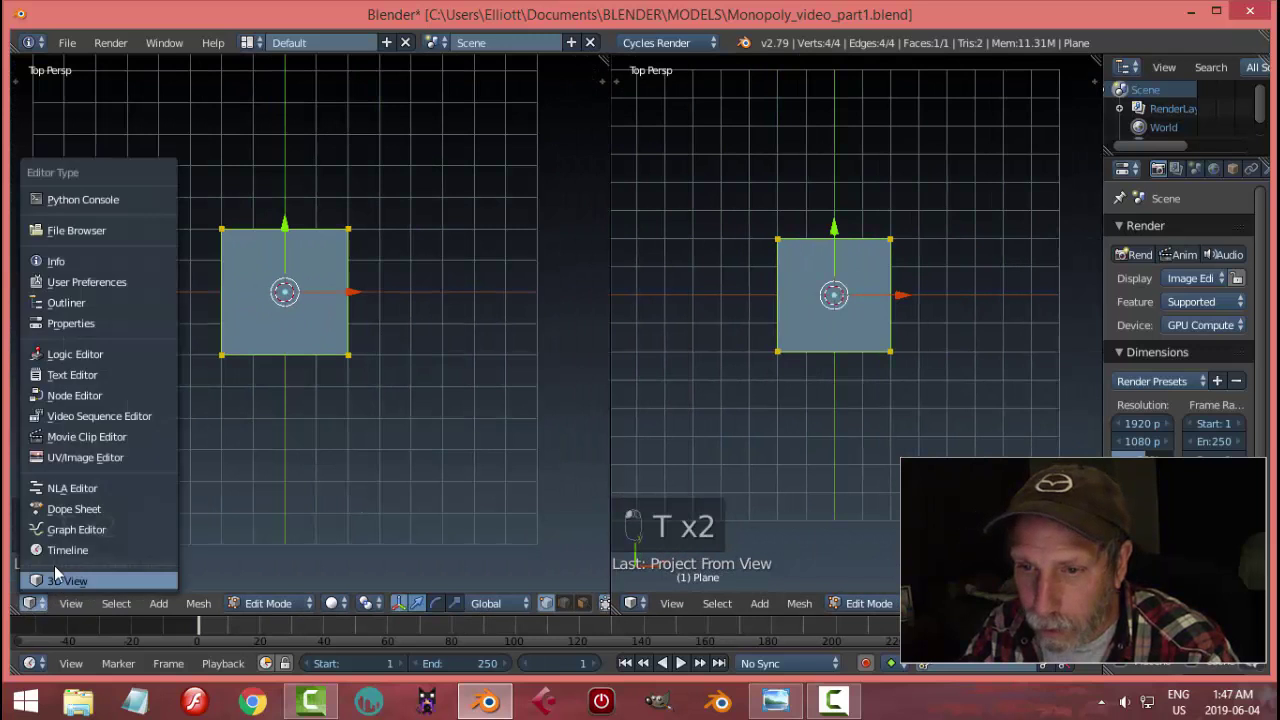
pyautogui.click(63, 457)
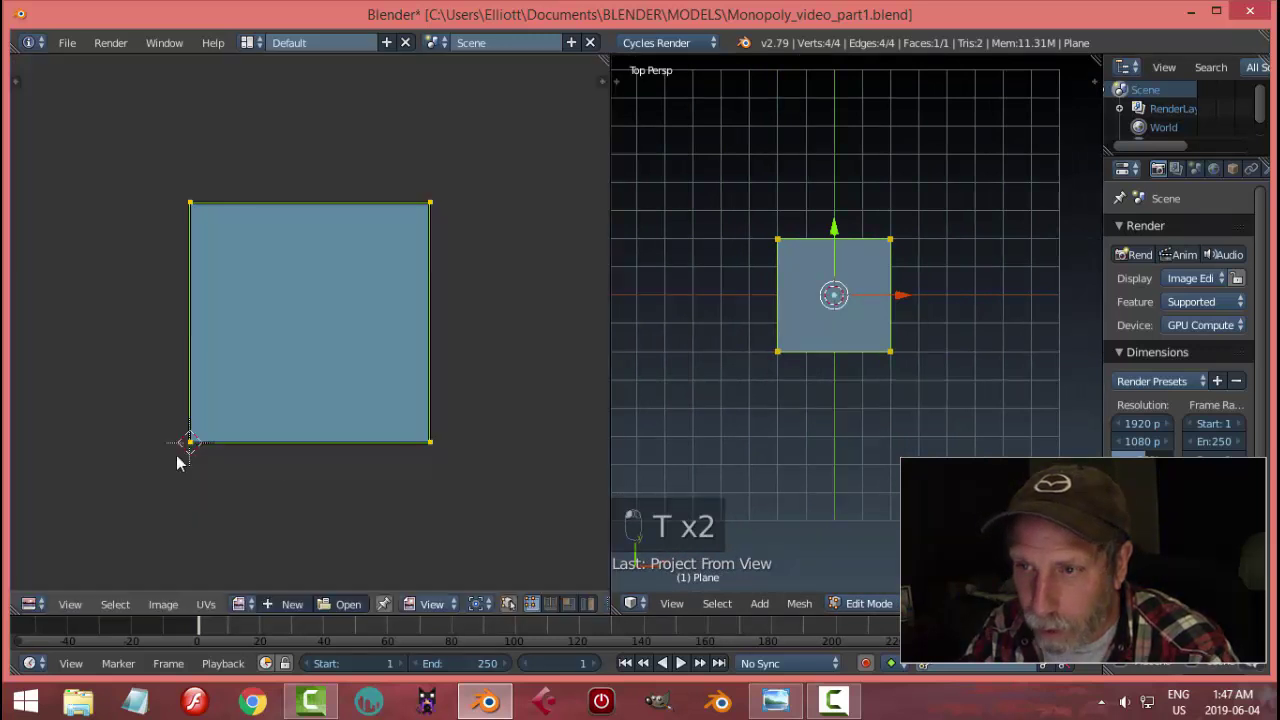
# - Open monopoly_board.jpg from the REFERENCE IMAGES folder in the UV/Image Editor and fit the whole board in view
pyautogui.click(343, 604)
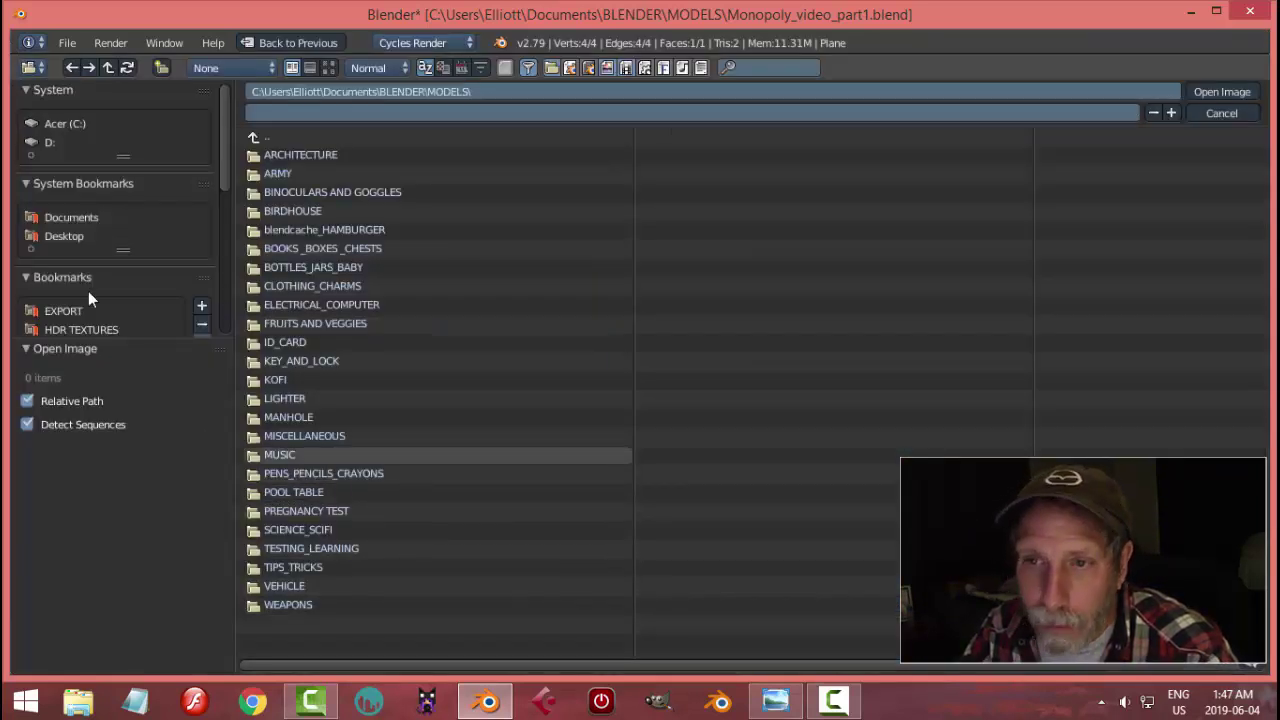
pyautogui.moveTo(107, 340); pyautogui.dragTo(113, 405)
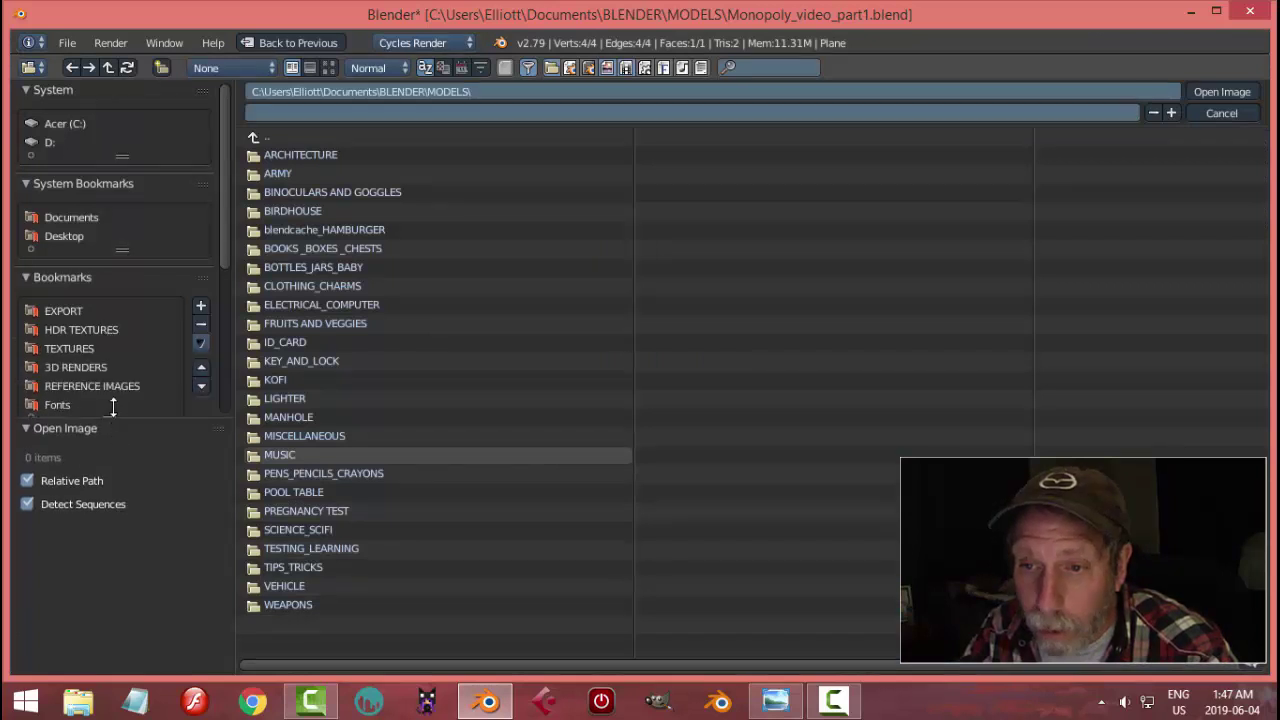
pyautogui.click(105, 386)
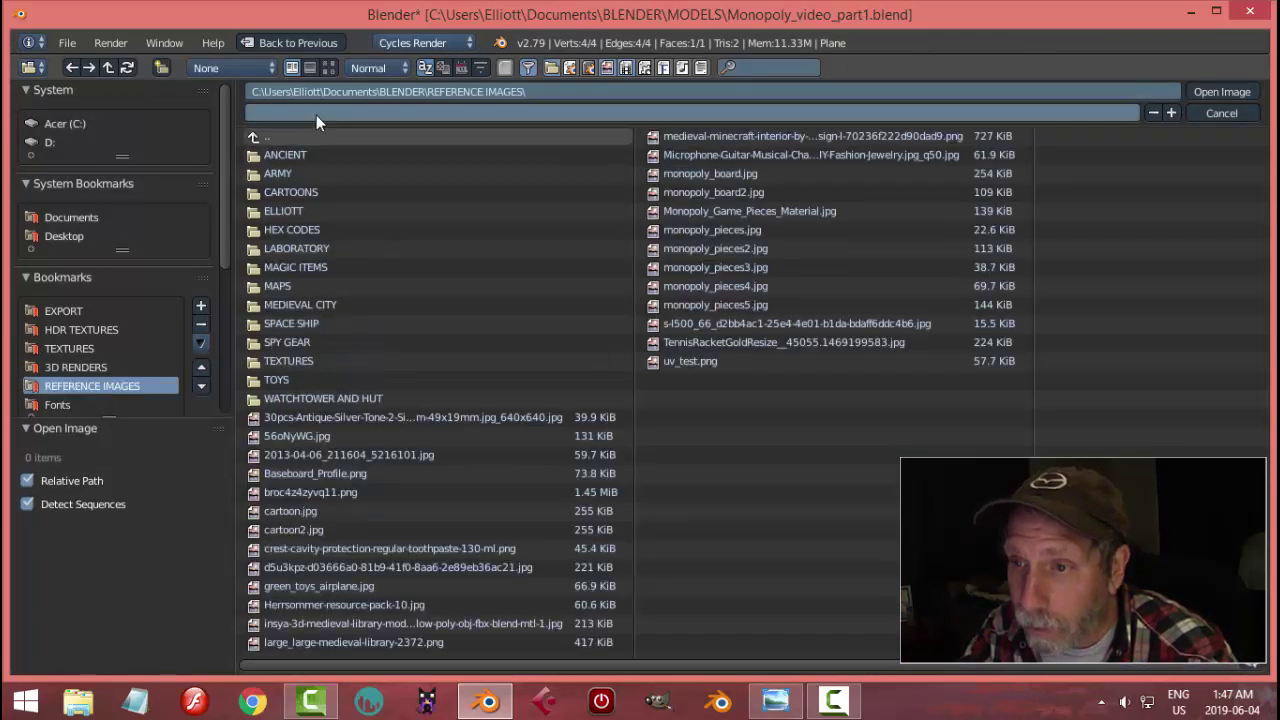
pyautogui.click(329, 68)
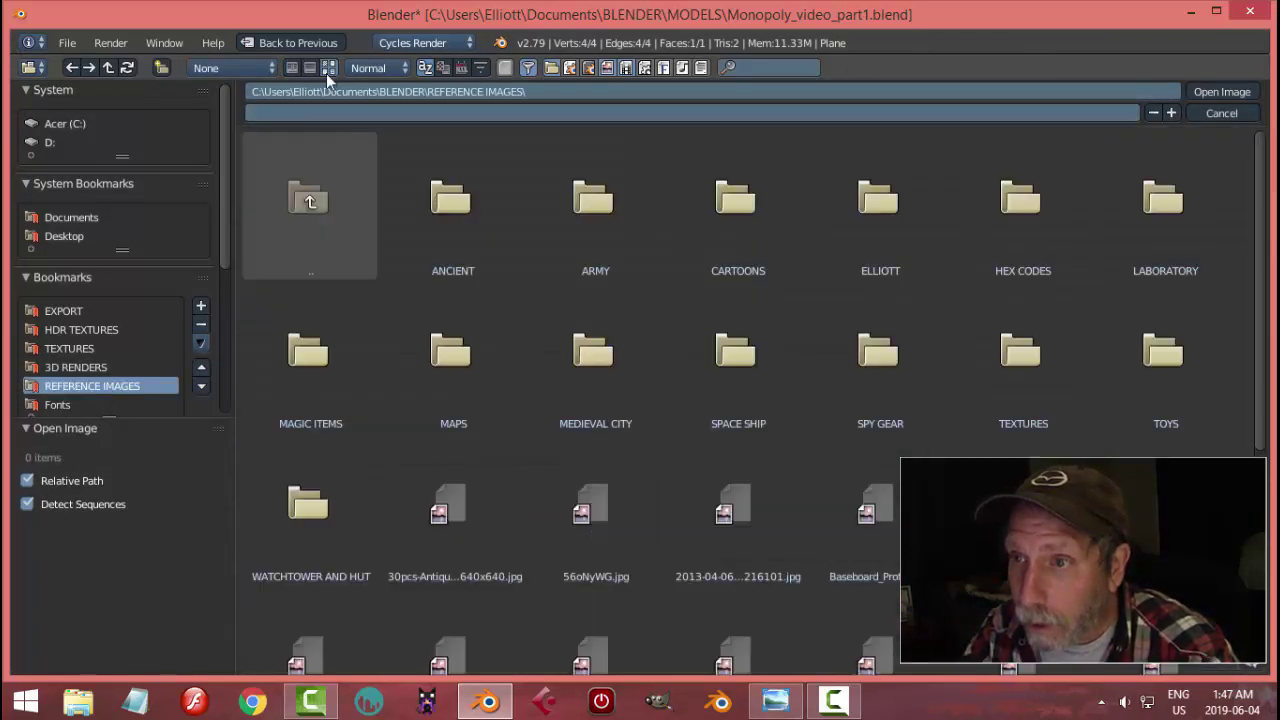
pyautogui.scroll(-5, 807, 500)
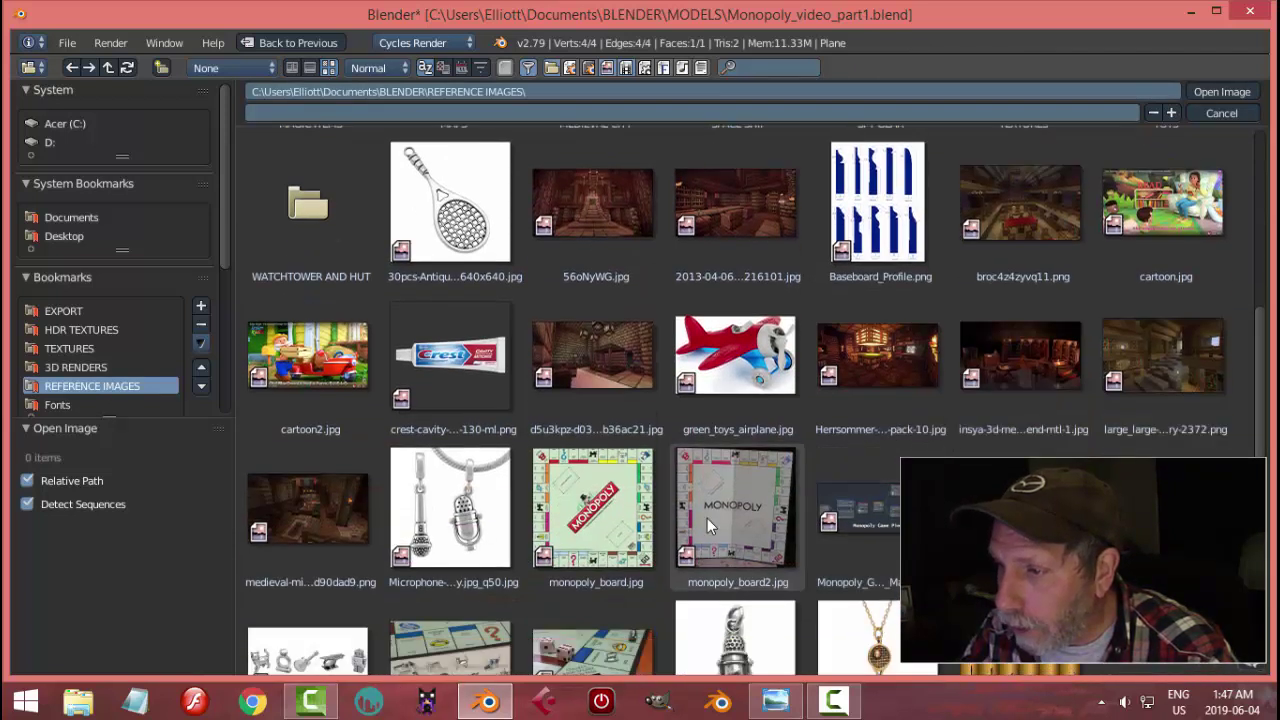
pyautogui.click(589, 516)
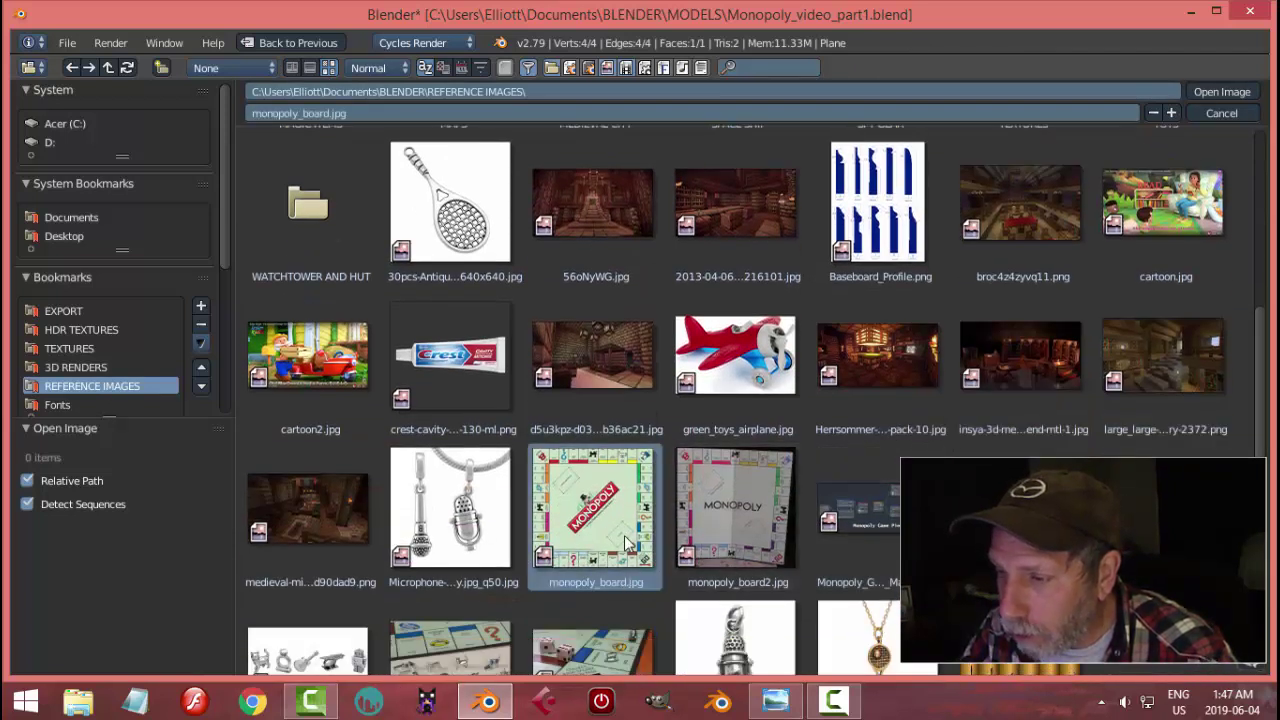
pyautogui.click(1216, 91)
pyautogui.scroll(-5, 684, 371)
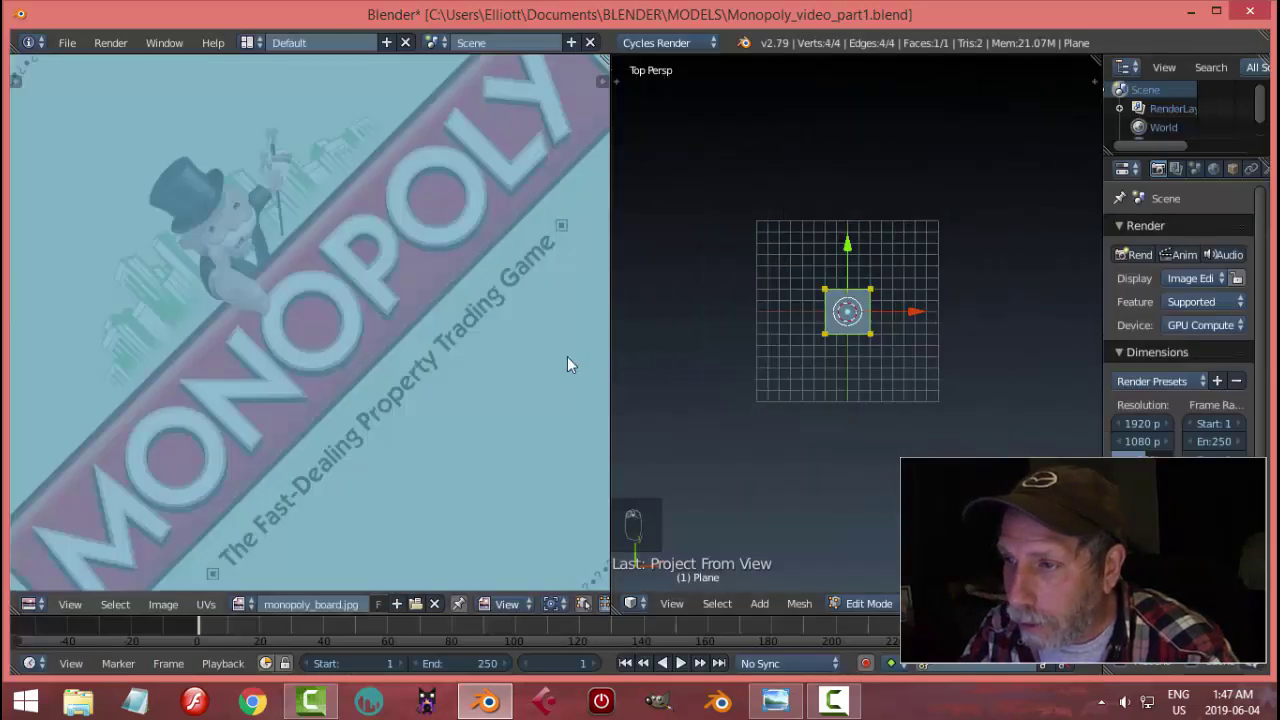
pyautogui.scroll(-6, 462, 337)
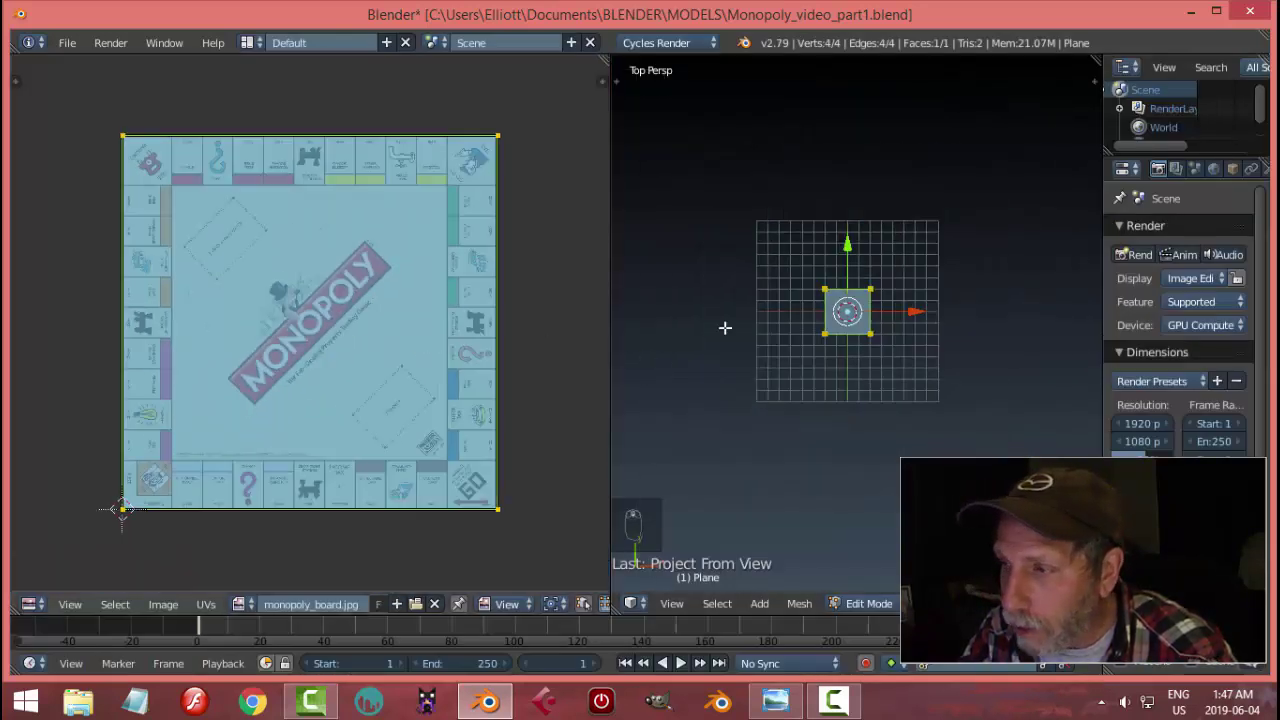
pyautogui.scroll(2, 761, 347)
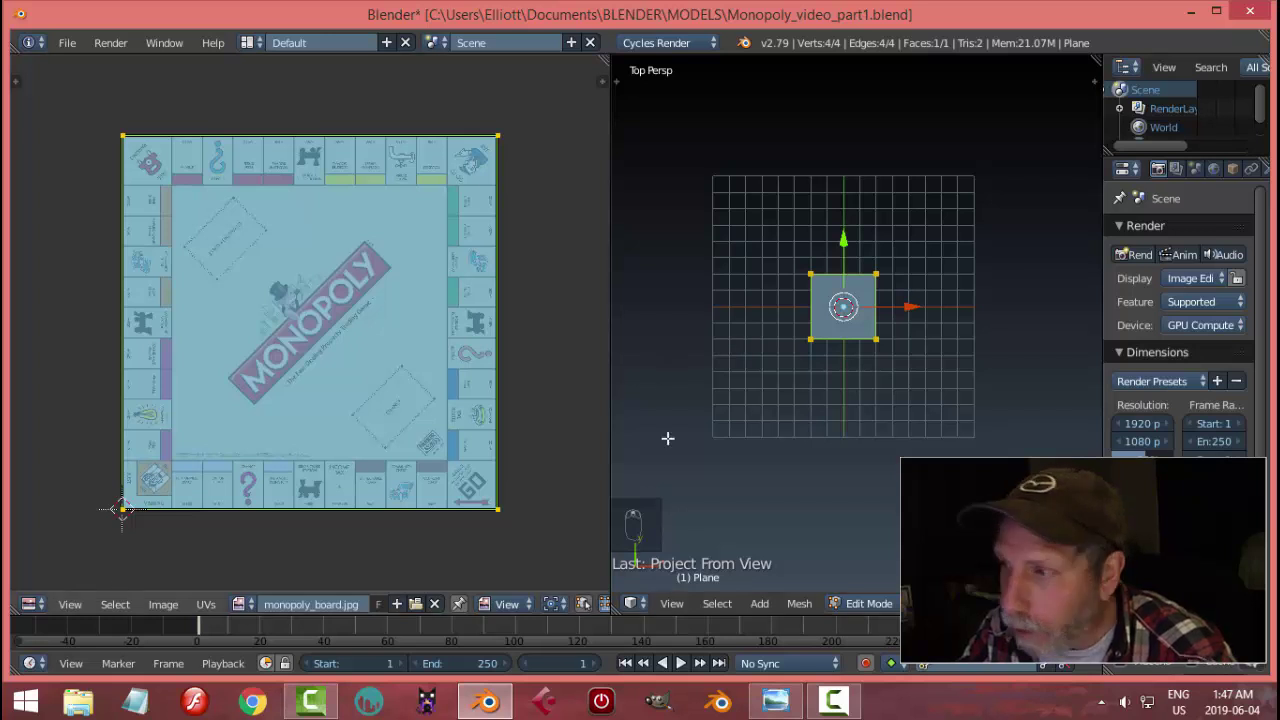
# - Change the image editor area to a Node Editor and create a new material for the plane, hiding the properties sidebar
pyautogui.click(28, 604)
pyautogui.click(75, 395)
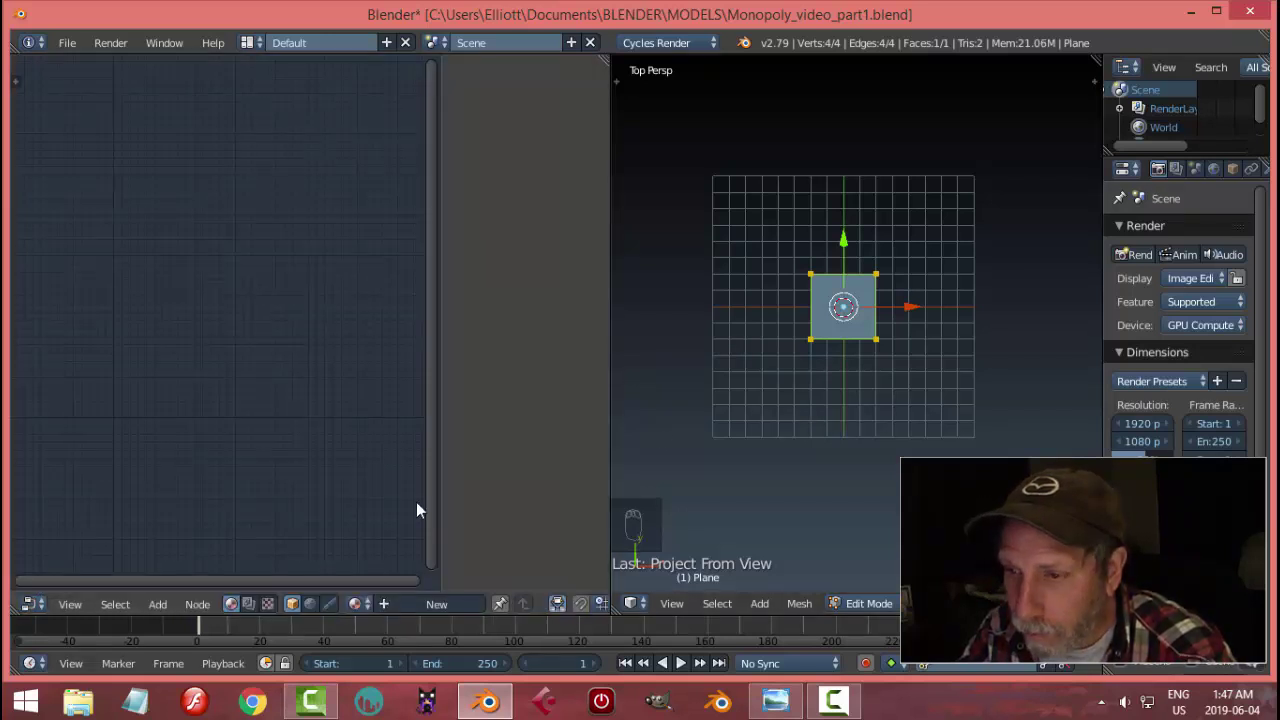
pyautogui.click(432, 604)
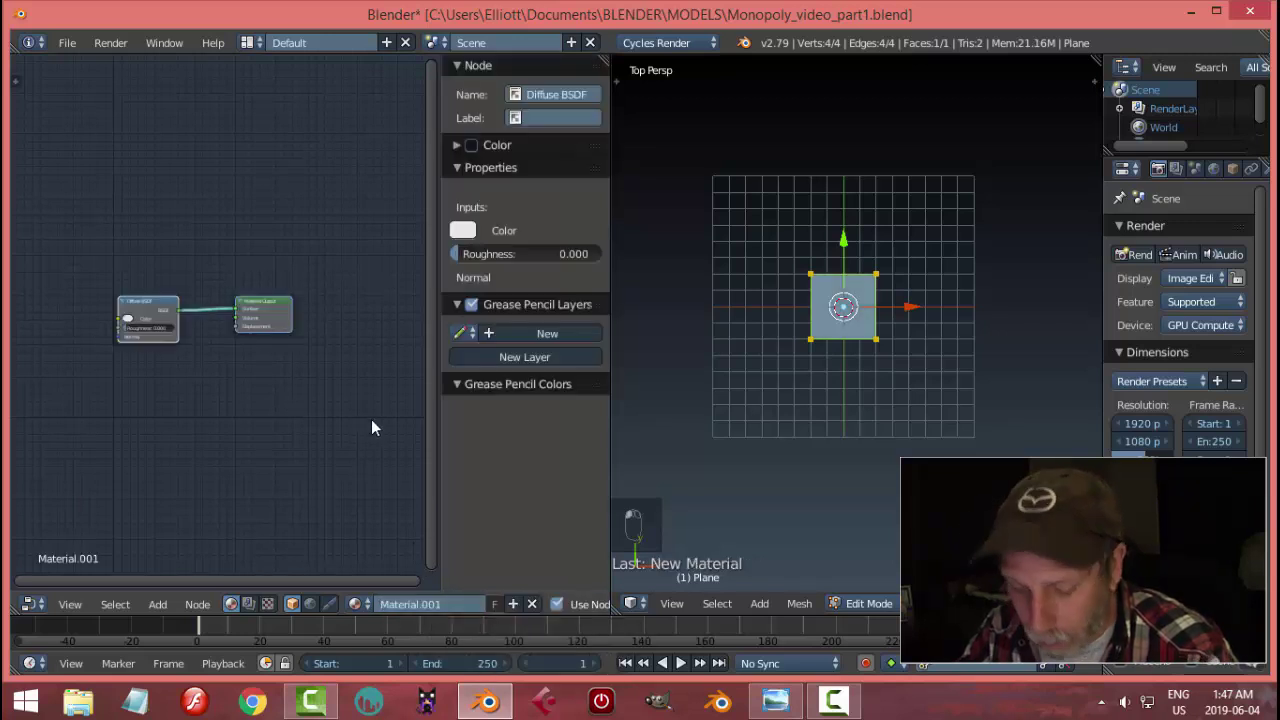
pyautogui.press('n')
pyautogui.scroll(3, 322, 411)
pyautogui.moveTo(217, 396); pyautogui.dragTo(318, 402, button='middle')
pyautogui.scroll(-1, 280, 402)
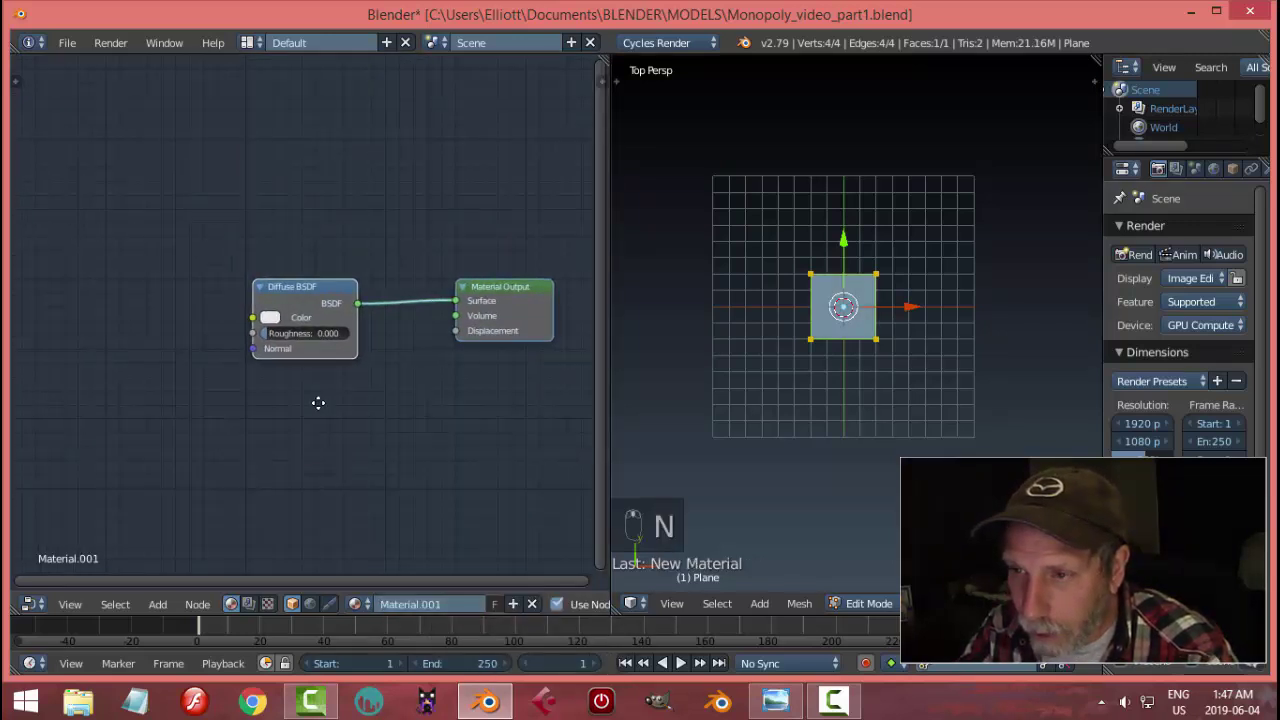
# - Duplicate the Diffuse BSDF node to its left and switch the copy to an Image Texture node
pyautogui.click(294, 287)
pyautogui.hotkey('shift', 'd')
pyautogui.click(136, 290)
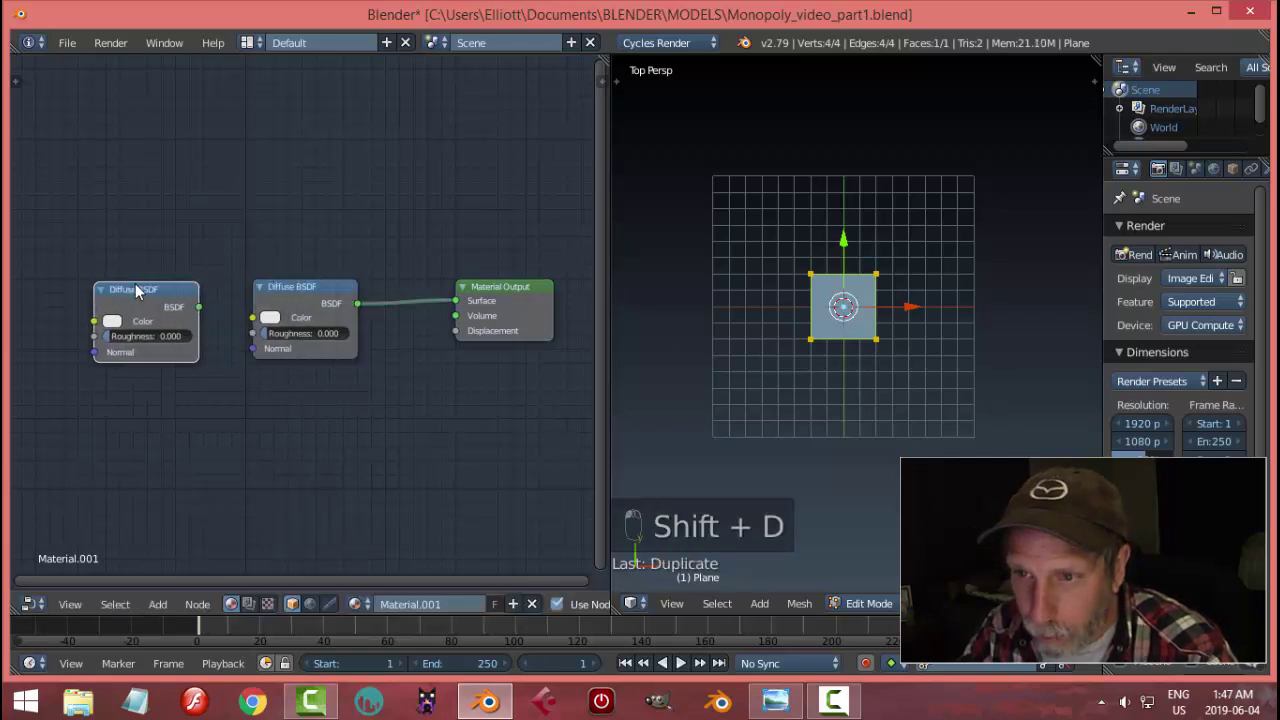
pyautogui.hotkey('shift', 's')
pyautogui.hotkey('shift', 's')
pyautogui.moveTo(138, 287)
pyautogui.moveTo(115, 342)
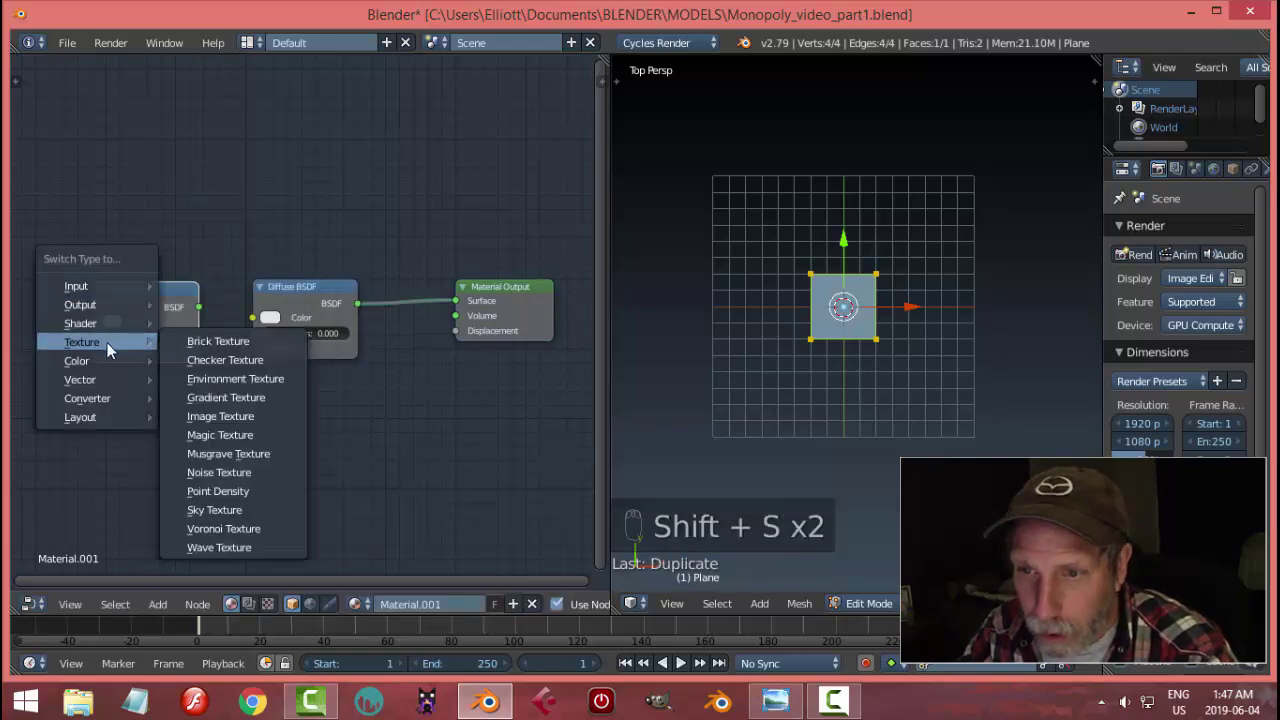
pyautogui.click(206, 414)
pyautogui.scroll(3, 195, 385)
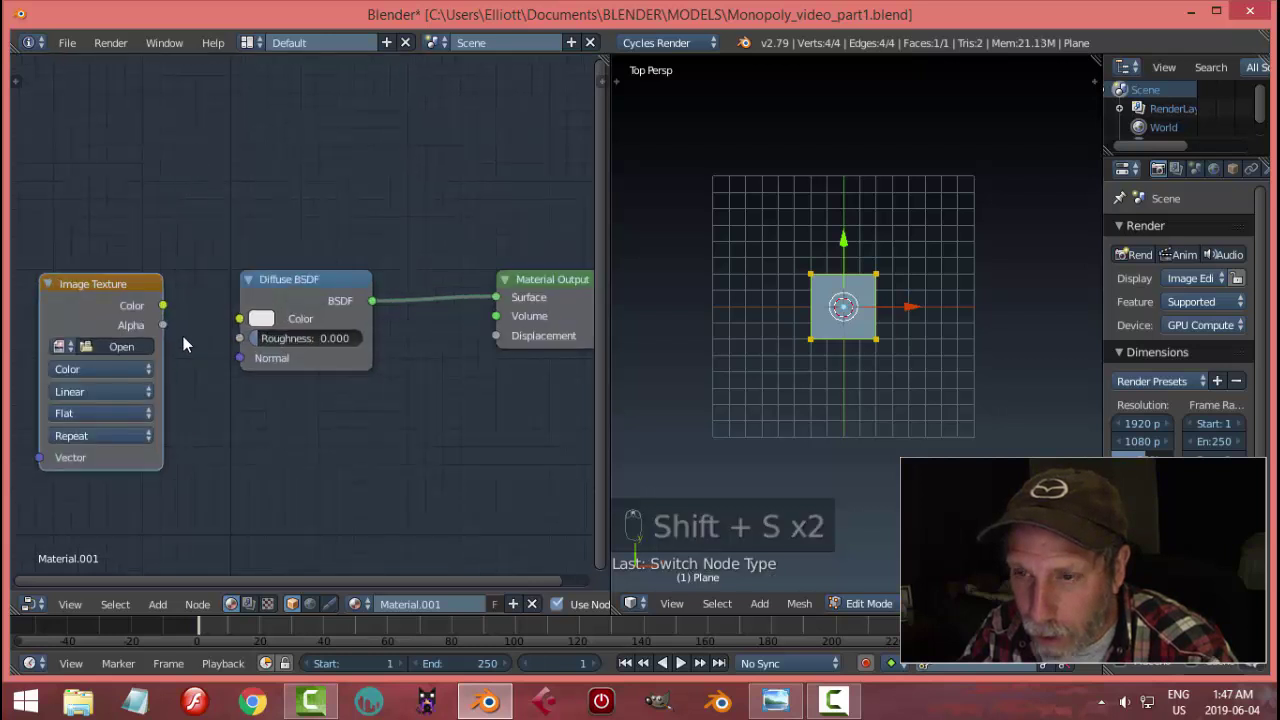
# - Assign monopoly_board.jpg to the Image Texture node and link its Color output to the Diffuse BSDF Color input
pyautogui.click(60, 347)
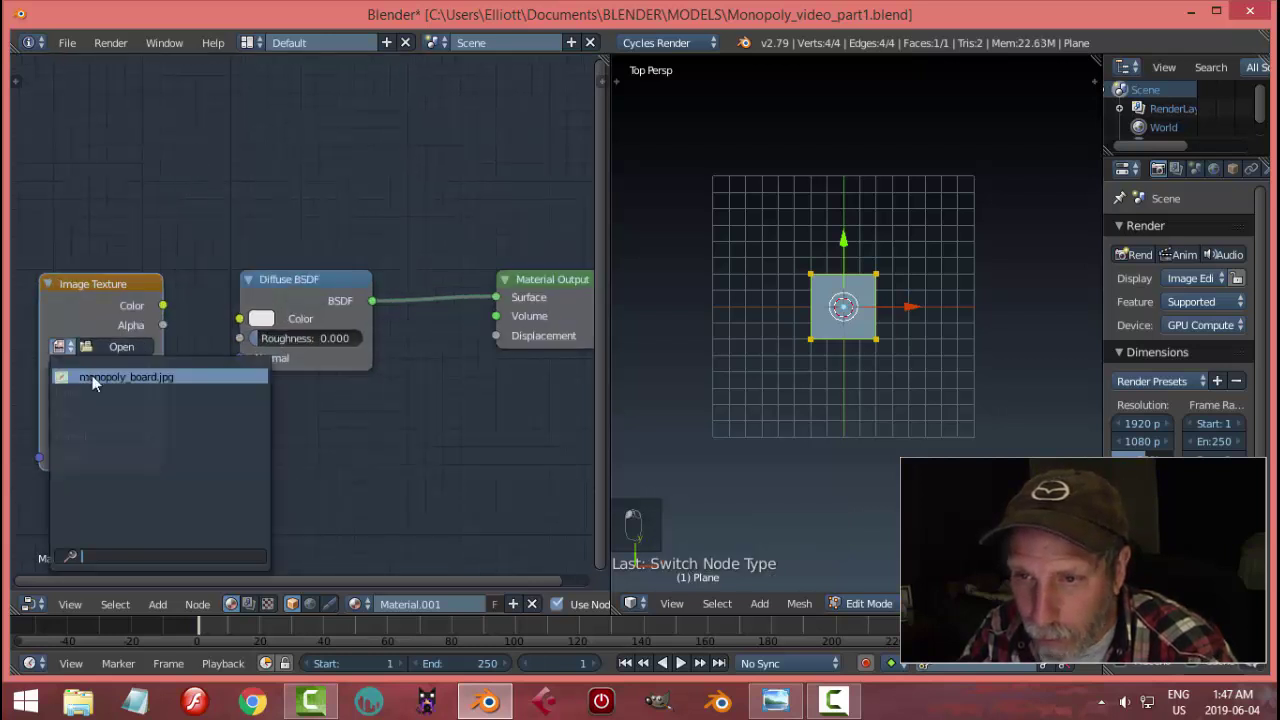
pyautogui.click(93, 379)
pyautogui.moveTo(163, 305); pyautogui.dragTo(240, 318)
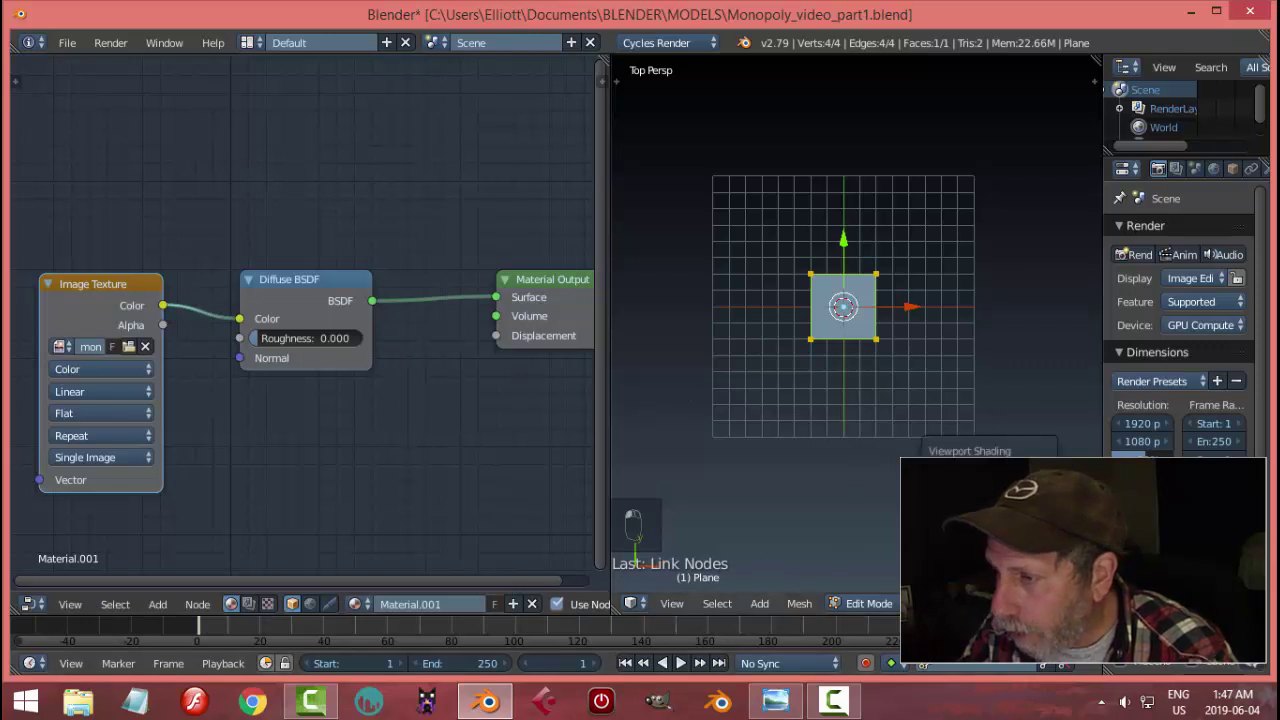
# - Show the 3D view with textured shading and return the plane to Object Mode to inspect the board in perspective
pyautogui.hotkey('alt', 'z')
pyautogui.scroll(7, 895, 436)
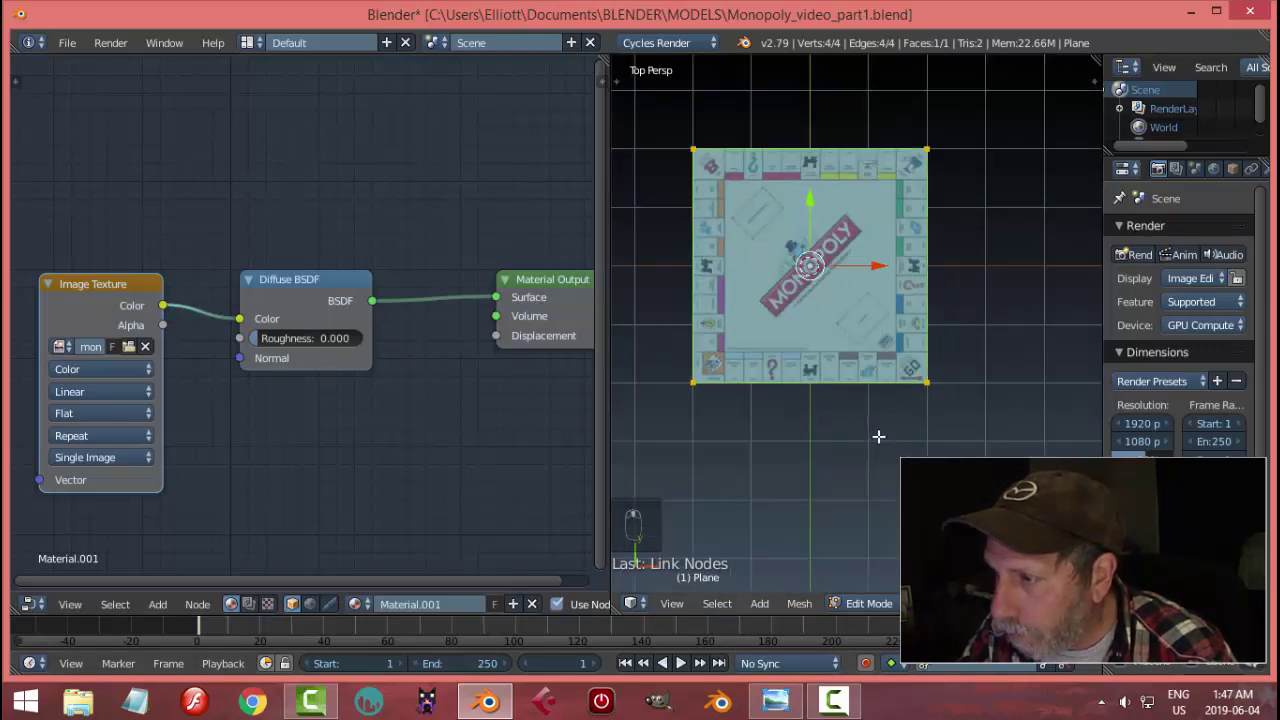
pyautogui.press('Tab')
pyautogui.moveTo(720, 450); pyautogui.dragTo(893, 343, button='middle')
pyautogui.scroll(3, 884, 394)
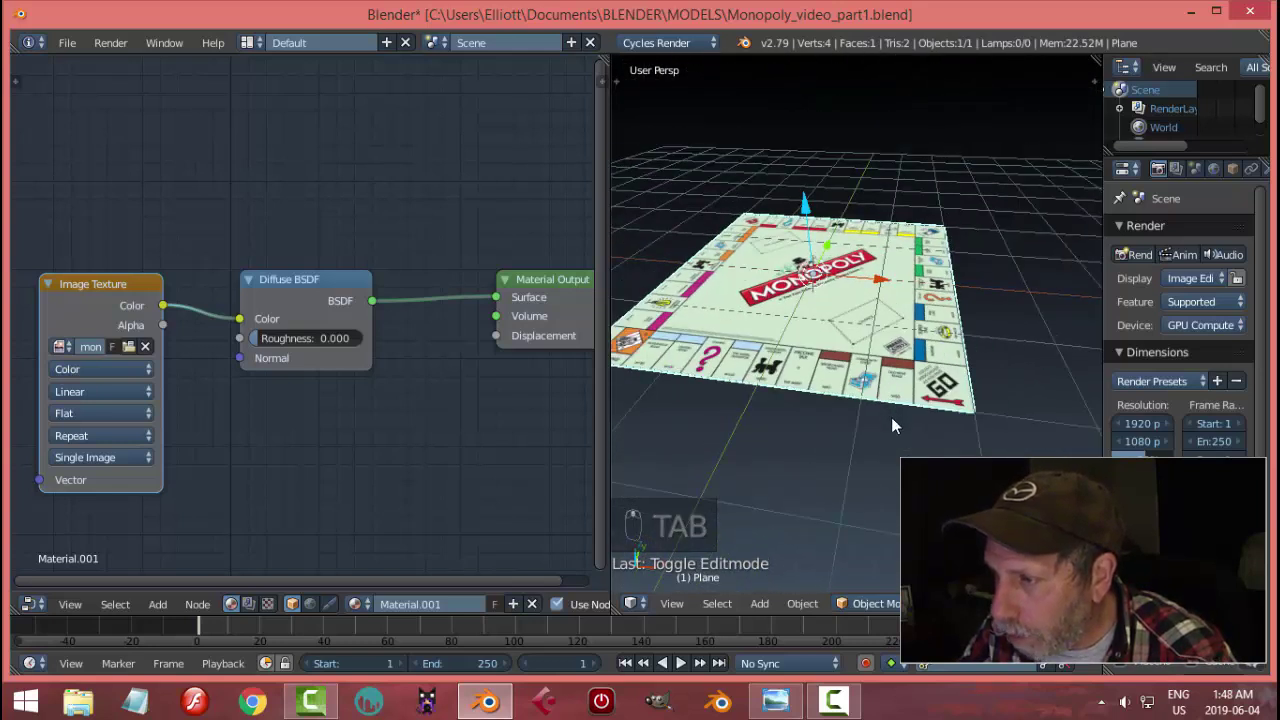
# - Deselect the textured board and examine its GO corner up close from several angles
pyautogui.moveTo(891, 417); pyautogui.dragTo(888, 333, button='middle')
pyautogui.scroll(2, 889, 428)
pyautogui.scroll(1, 900, 350)
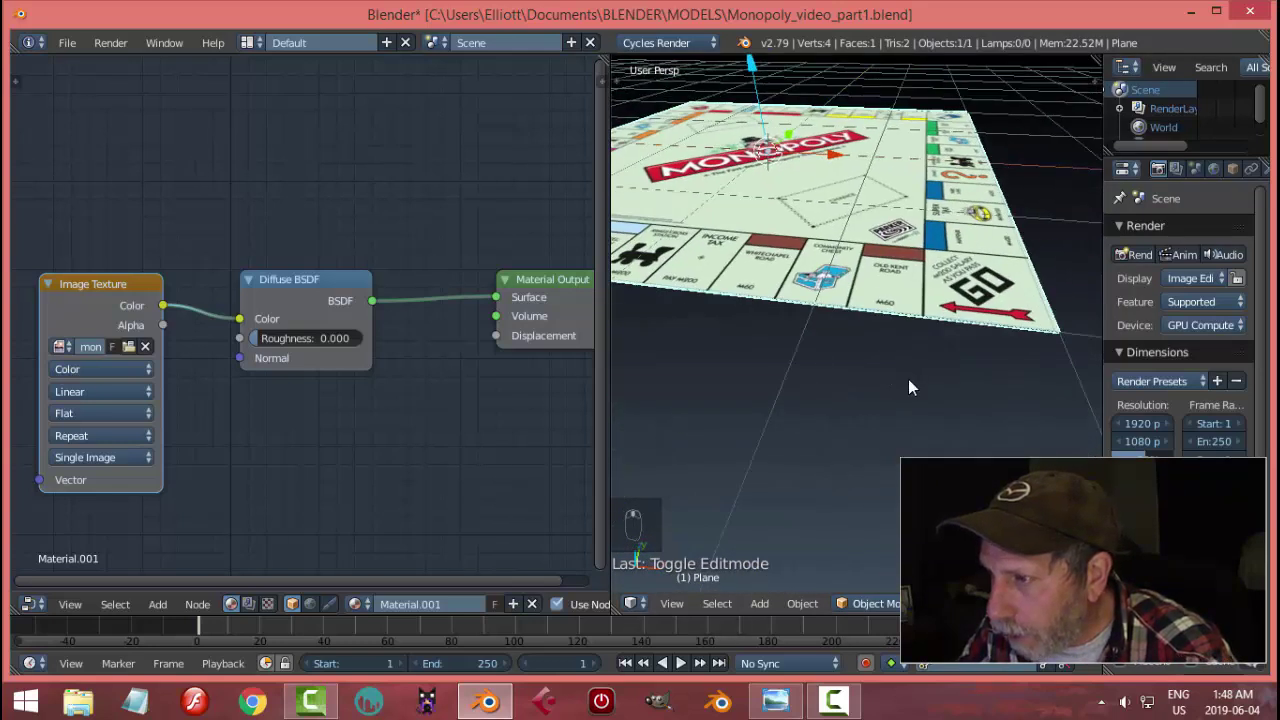
pyautogui.press('a')
pyautogui.scroll(6, 910, 390)
pyautogui.moveTo(1019, 418); pyautogui.dragTo(880, 360, button='middle')
pyautogui.scroll(-3, 860, 348)
pyautogui.scroll(-2, 880, 360)
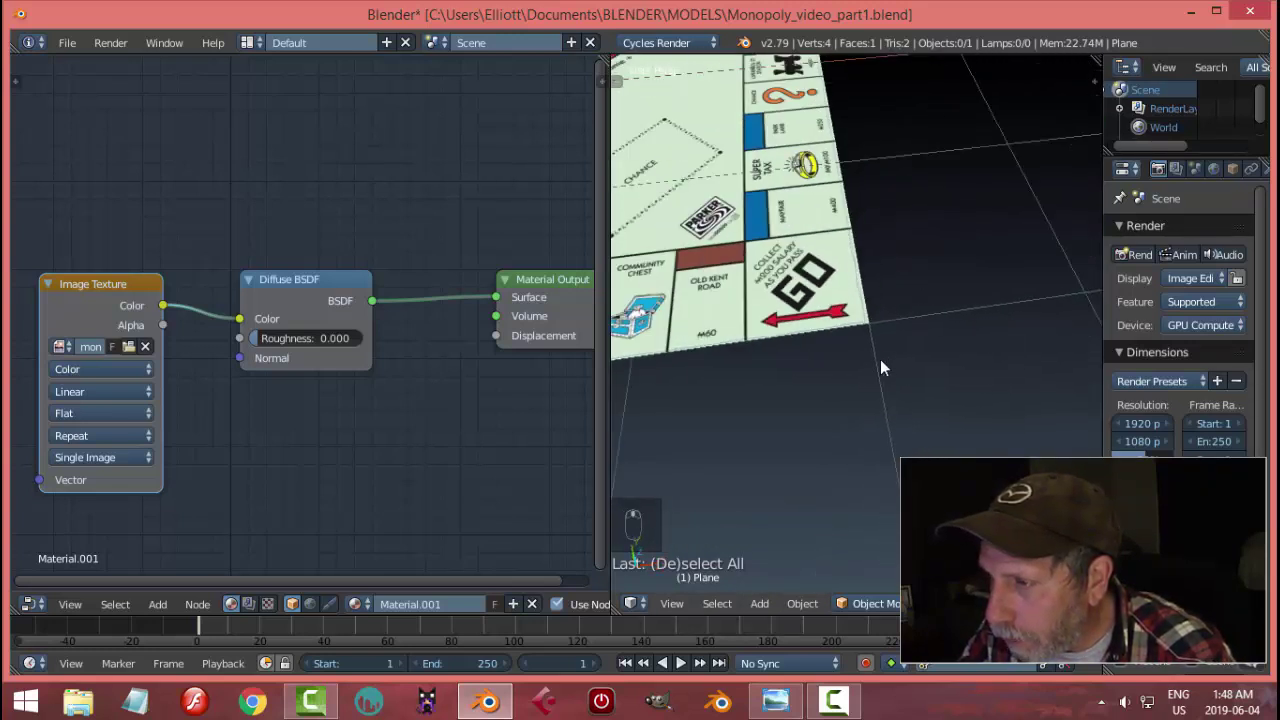
# - Select the board plane, view it from above and merge the node editor area into the 3D view
pyautogui.rightClick(830, 300)
pyautogui.press('KP_7')
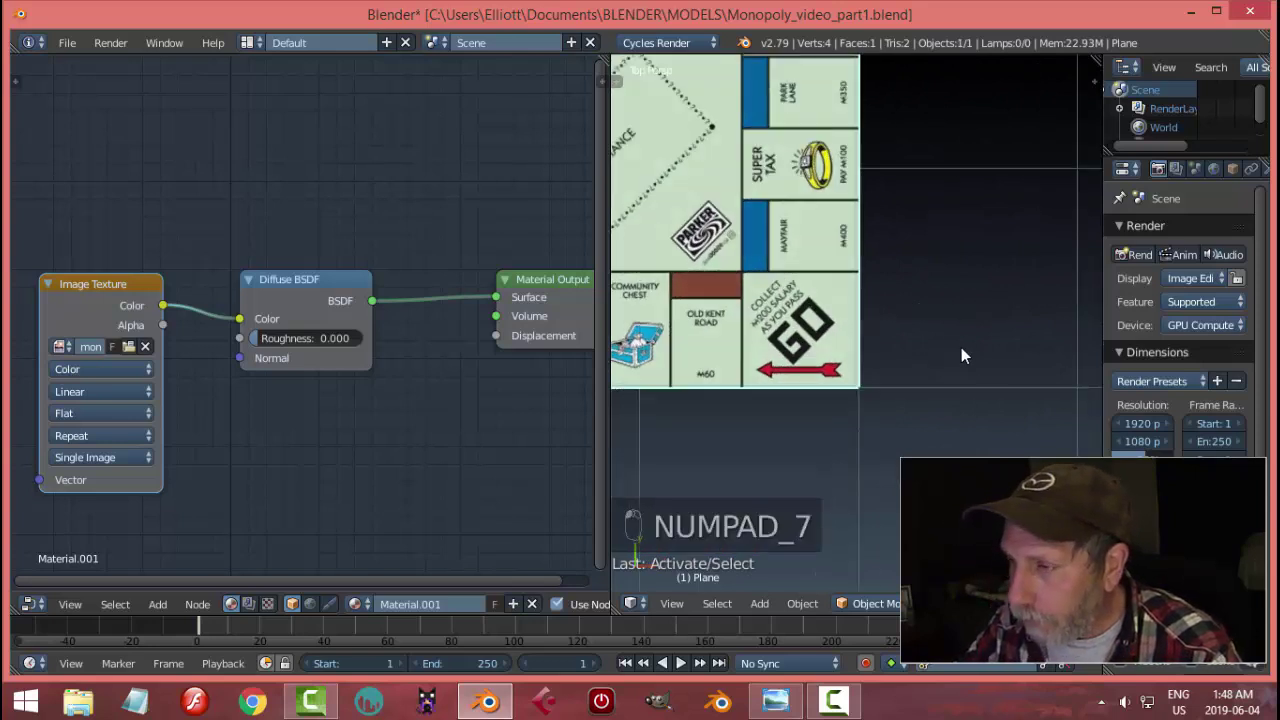
pyautogui.scroll(-5, 930, 375)
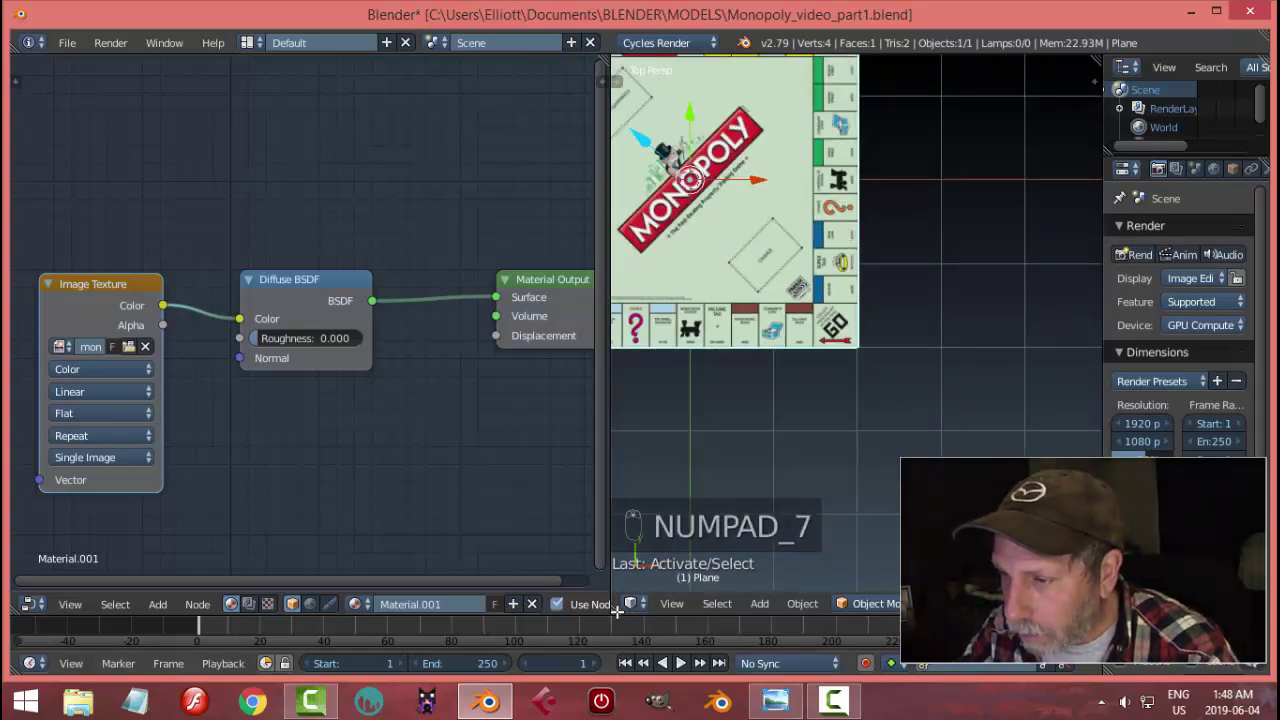
pyautogui.moveTo(617, 611); pyautogui.dragTo(585, 600)
pyautogui.scroll(-2, 717, 407)
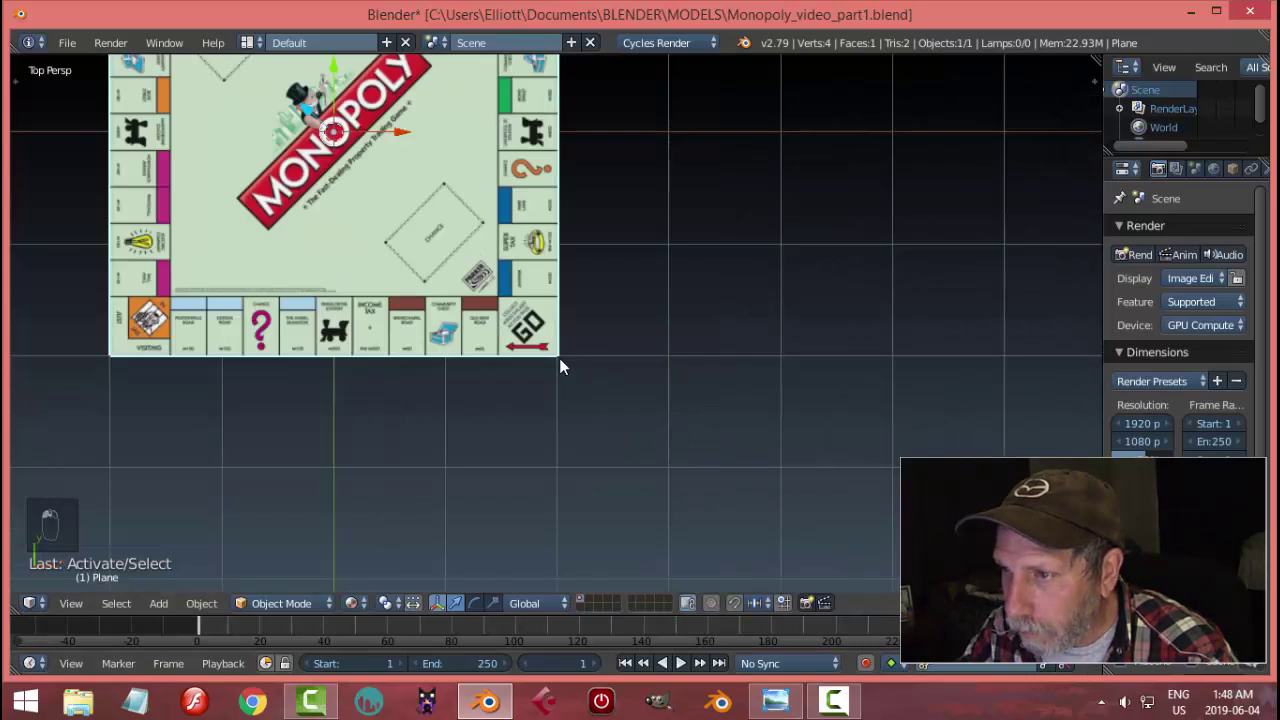
pyautogui.keyDown('shift'); pyautogui.moveTo(559, 358); pyautogui.dragTo(716, 415, button='middle'); pyautogui.keyUp('shift')
pyautogui.scroll(-2, 716, 422)
pyautogui.keyDown('shift'); pyautogui.scroll(2, 674, 394); pyautogui.keyUp('shift')
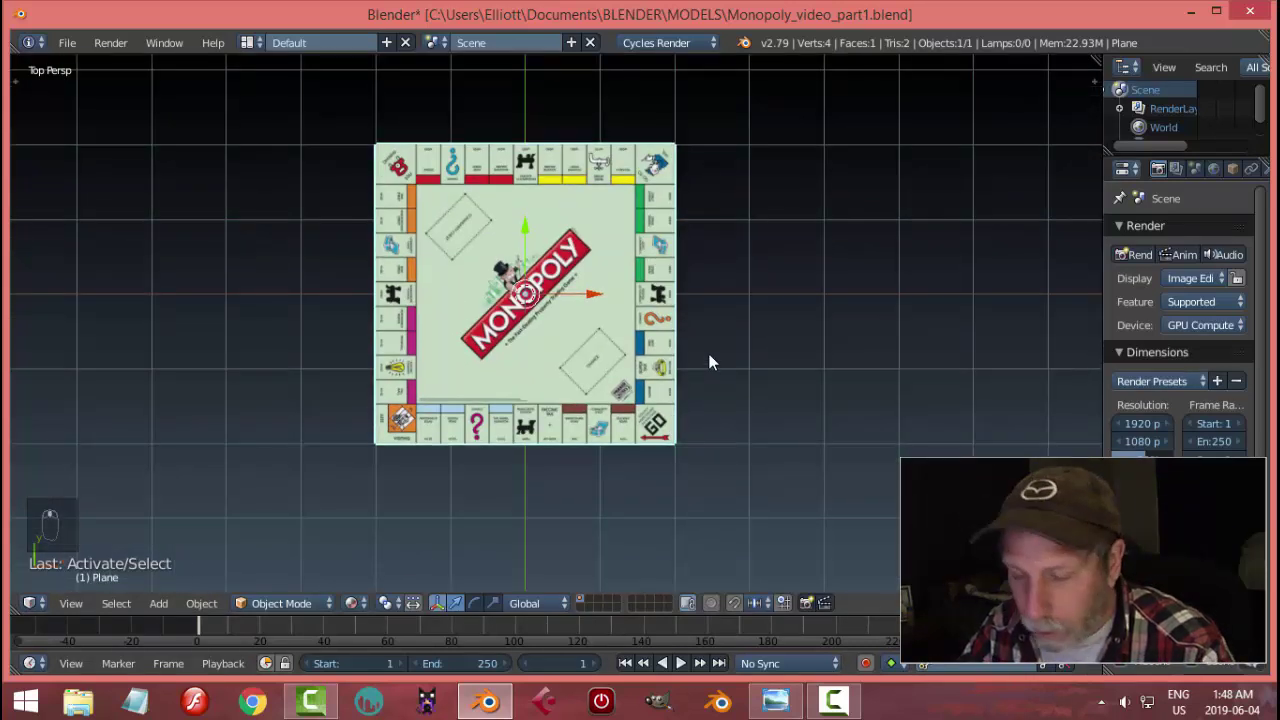
# - Add a second plane at the board's centre and scale it up to match the board's size
pyautogui.hotkey('shift', 'a')
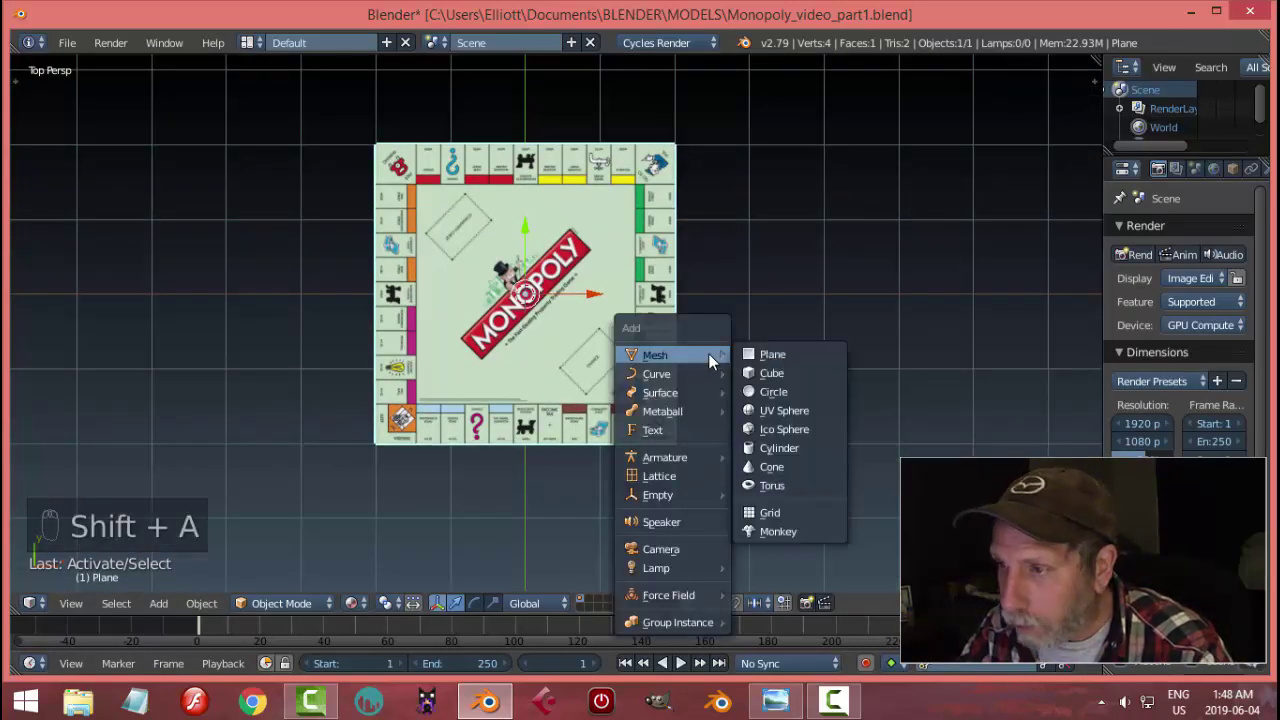
pyautogui.click(781, 355)
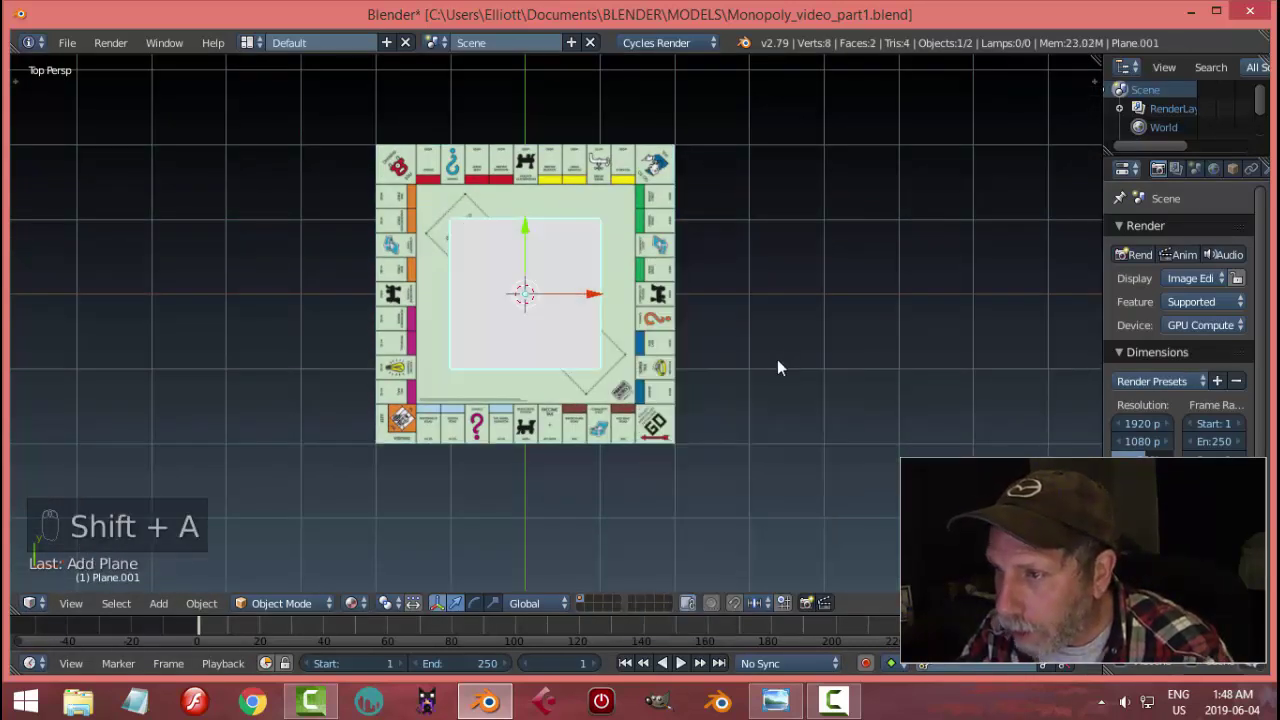
pyautogui.press('s')
pyautogui.click(715, 382)
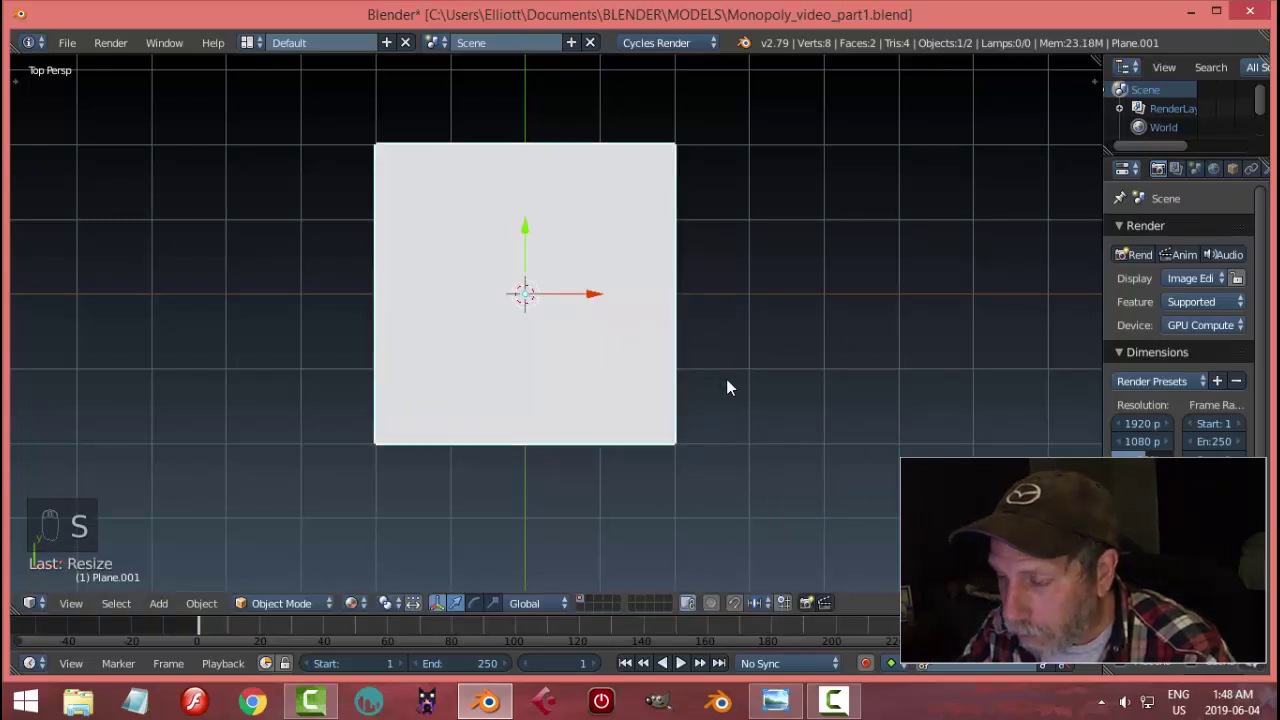
# - In solid shading, scale the new plane slightly larger than the board and lower it just beneath the board
pyautogui.press('z')
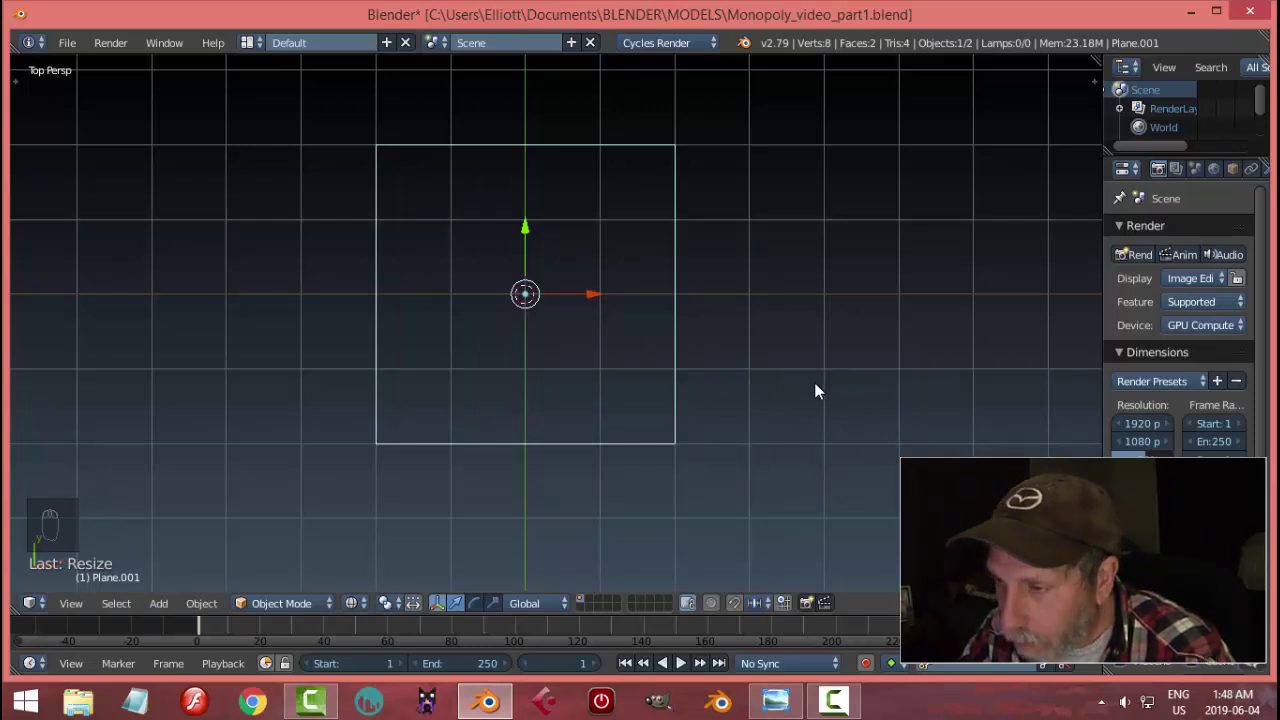
pyautogui.press('z')
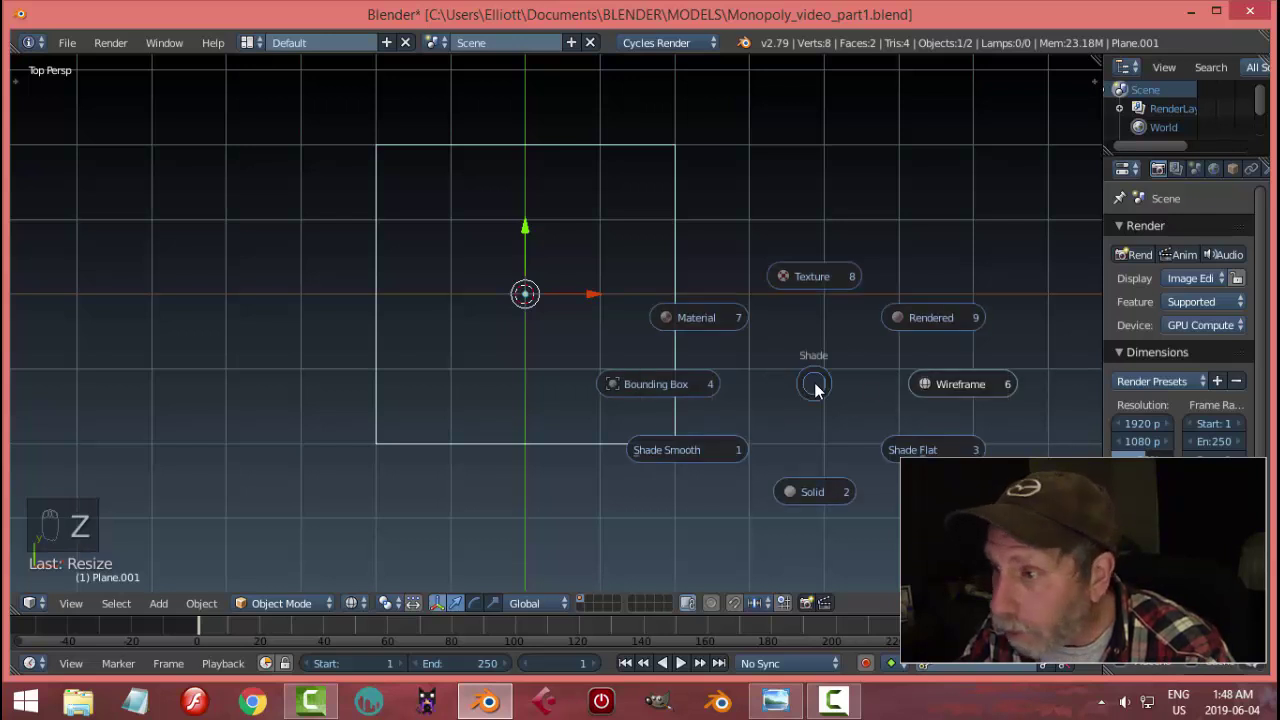
pyautogui.click(791, 438)
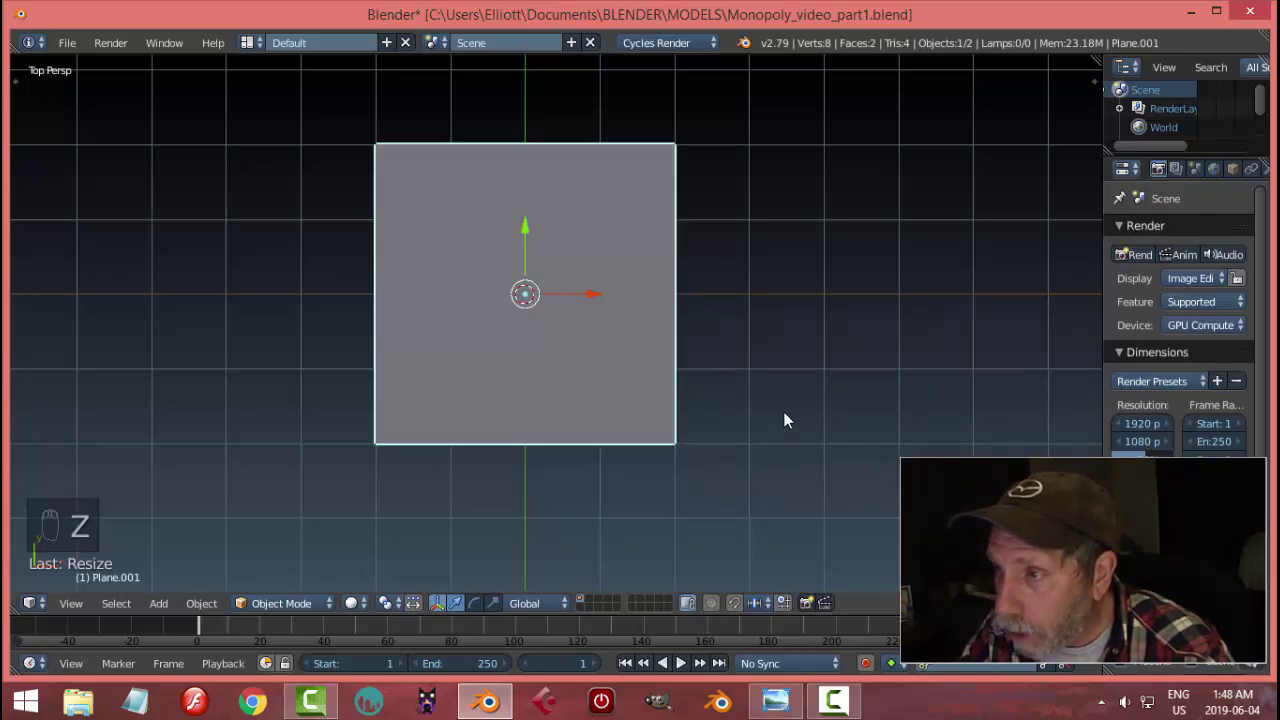
pyautogui.press('s')
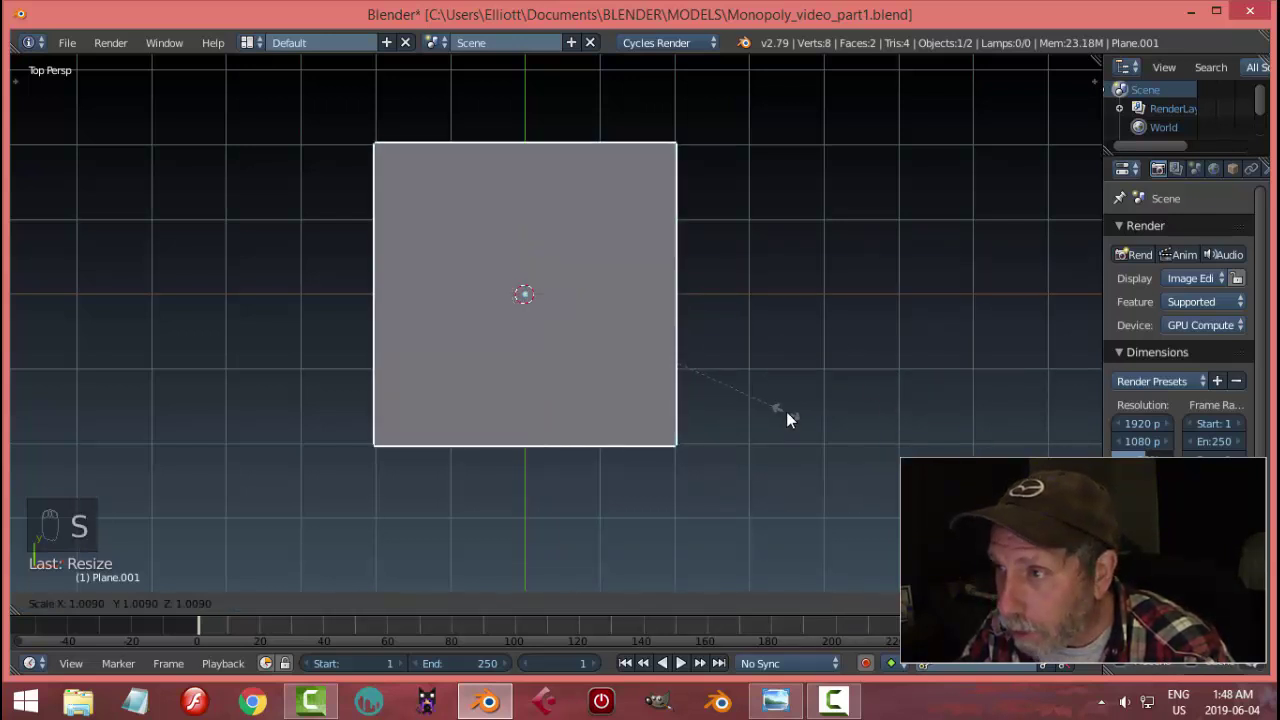
pyautogui.click(794, 416)
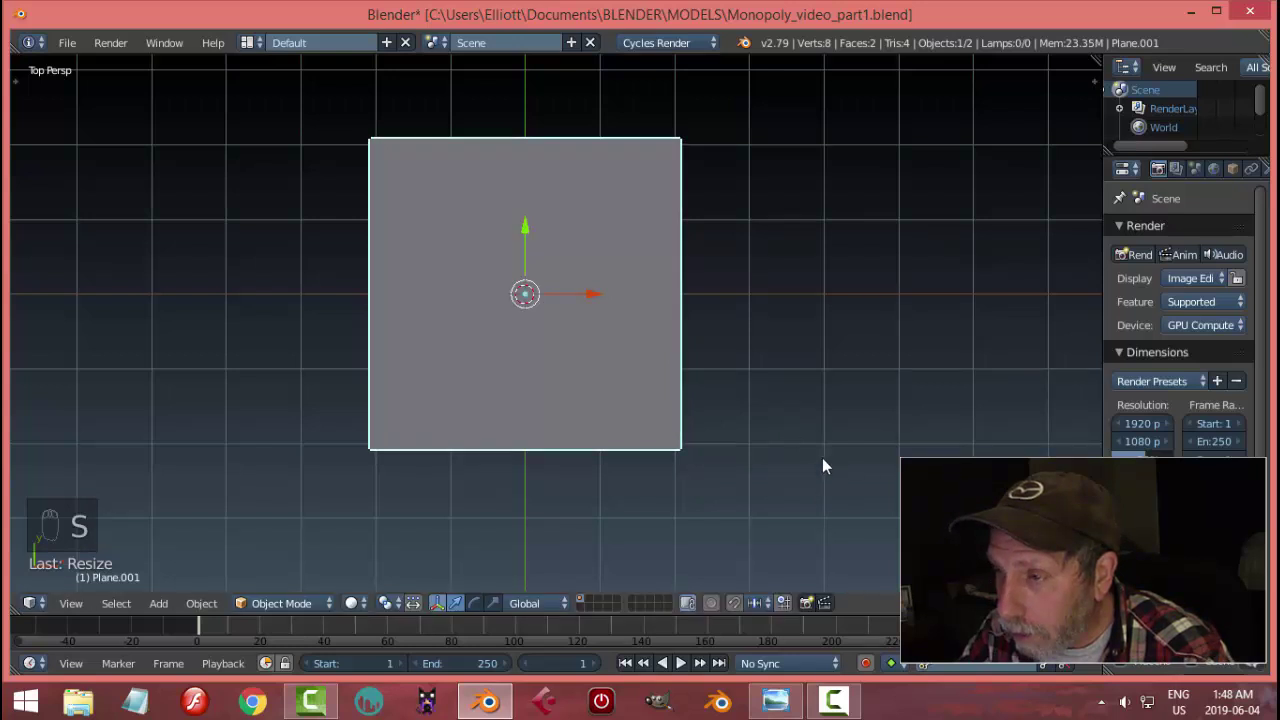
pyautogui.moveTo(822, 466); pyautogui.dragTo(815, 345, button='middle')
pyautogui.moveTo(527, 214); pyautogui.dragTo(527, 219)
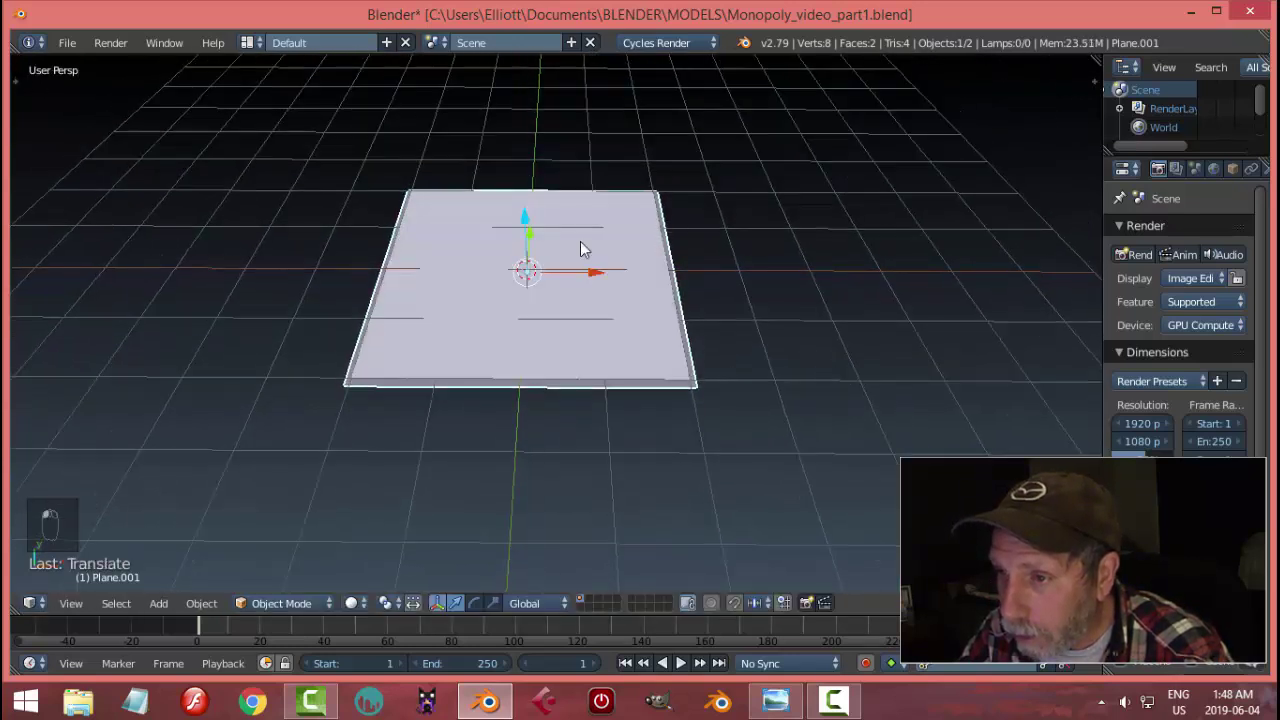
# - Display the board's texture and examine the border that the lower plane leaves around the board from above
pyautogui.click(353, 604)
pyautogui.click(410, 518)
pyautogui.moveTo(704, 408); pyautogui.dragTo(685, 492, button='middle')
pyautogui.press('KP_7')
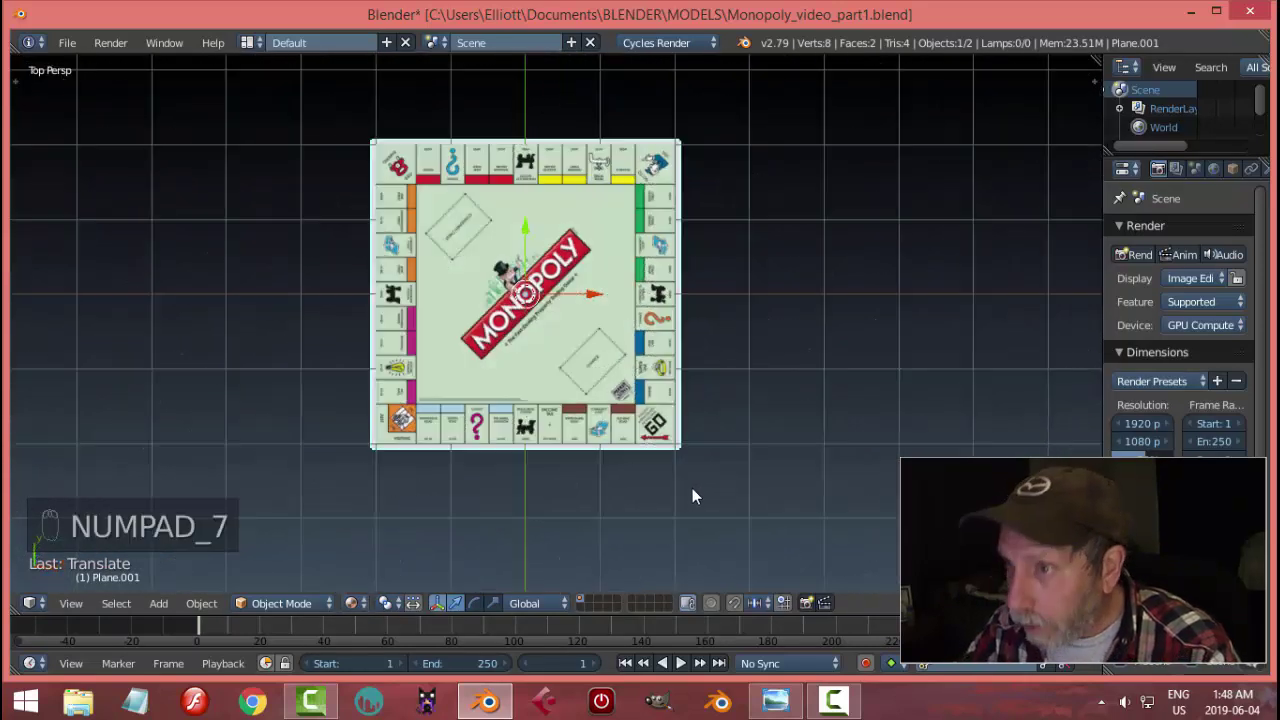
pyautogui.scroll(3, 692, 488)
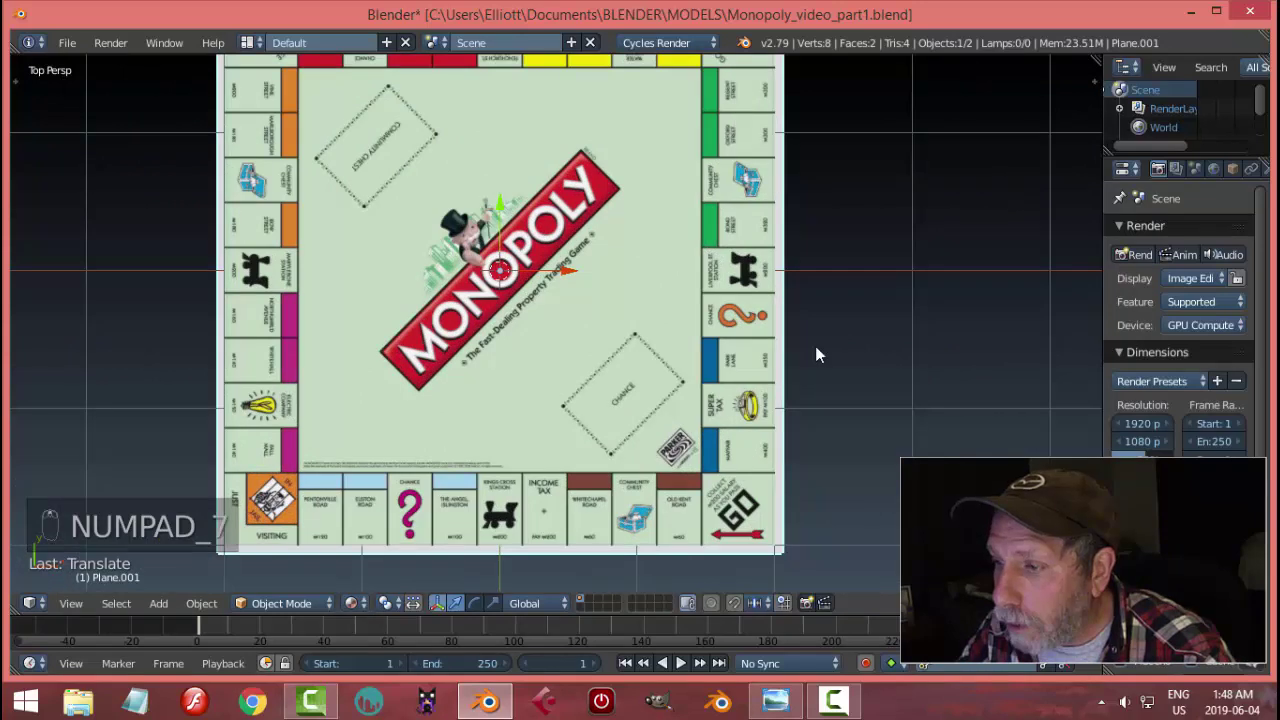
pyautogui.keyDown('shift'); pyautogui.moveTo(815, 346); pyautogui.dragTo(809, 259, button='middle'); pyautogui.keyUp('shift')
pyautogui.scroll(4, 809, 268)
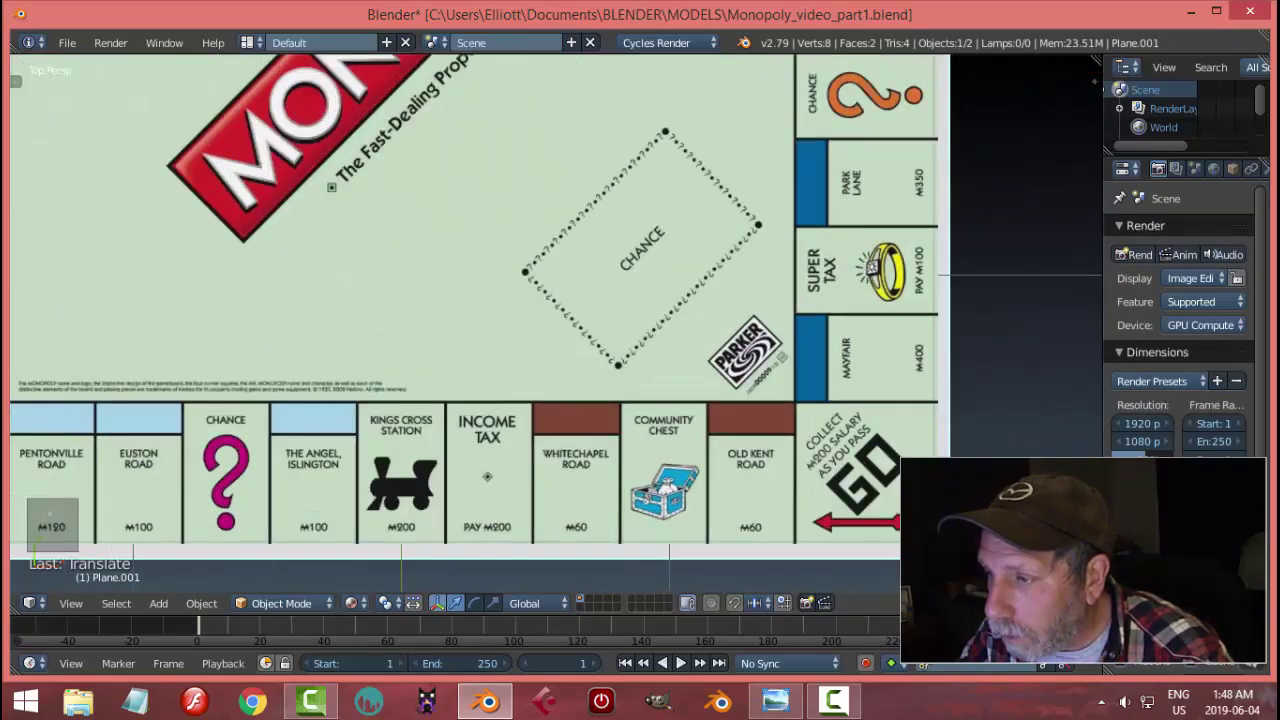
pyautogui.scroll(-5, 883, 454)
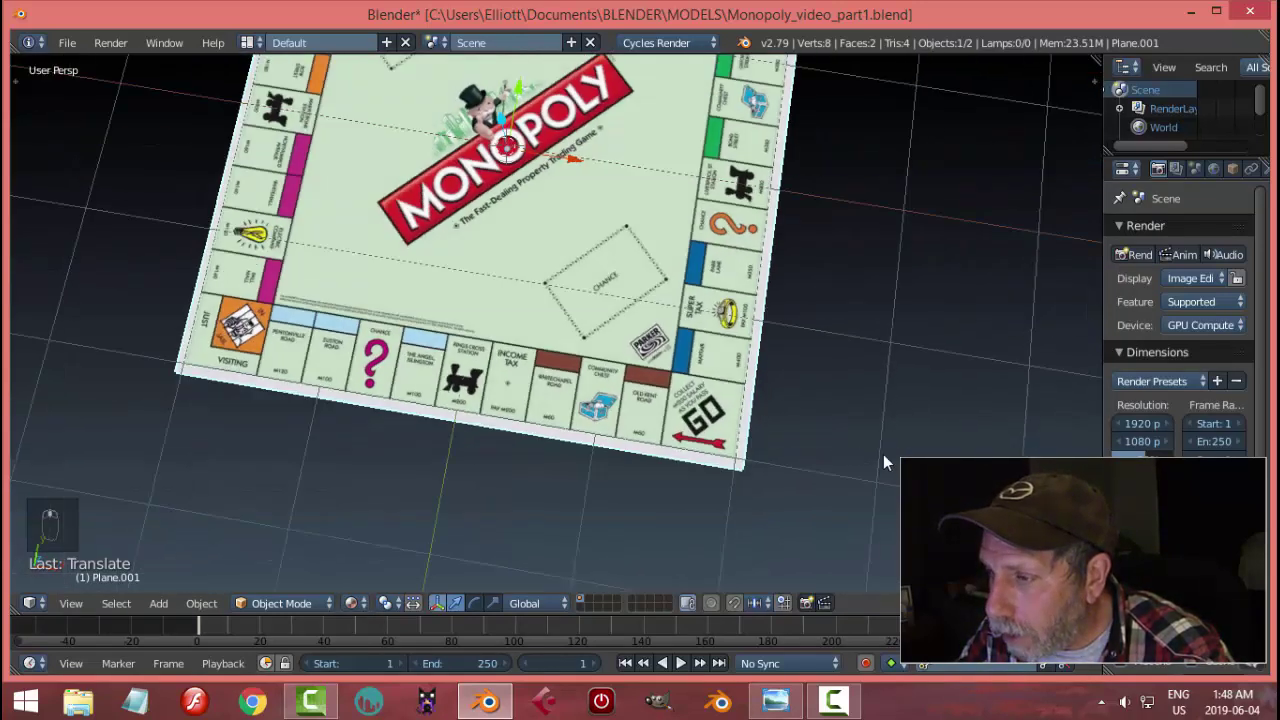
# - In Edit Mode, extrude the lower plane downward by about 0.027 in front orthographic view
pyautogui.moveTo(883, 454); pyautogui.dragTo(869, 346, button='middle')
pyautogui.press('Tab')
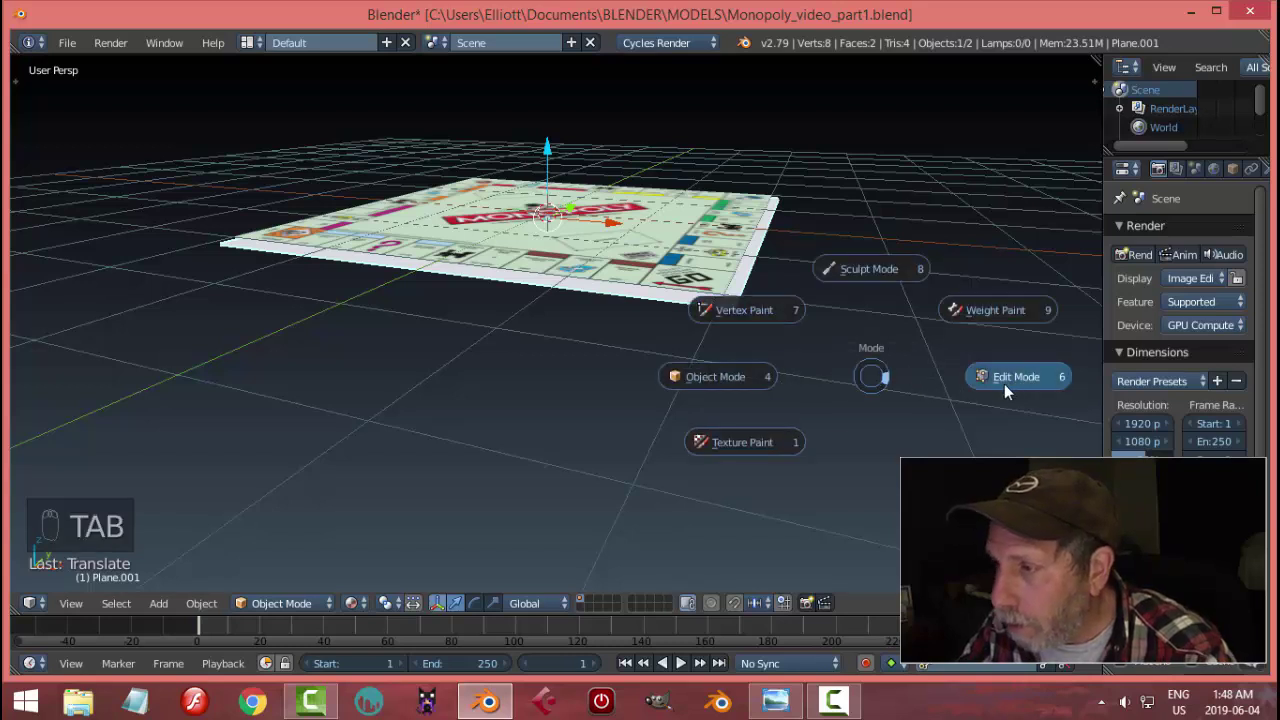
pyautogui.click(1010, 383)
pyautogui.scroll(2, 790, 406)
pyautogui.moveTo(762, 406); pyautogui.dragTo(779, 397, button='middle')
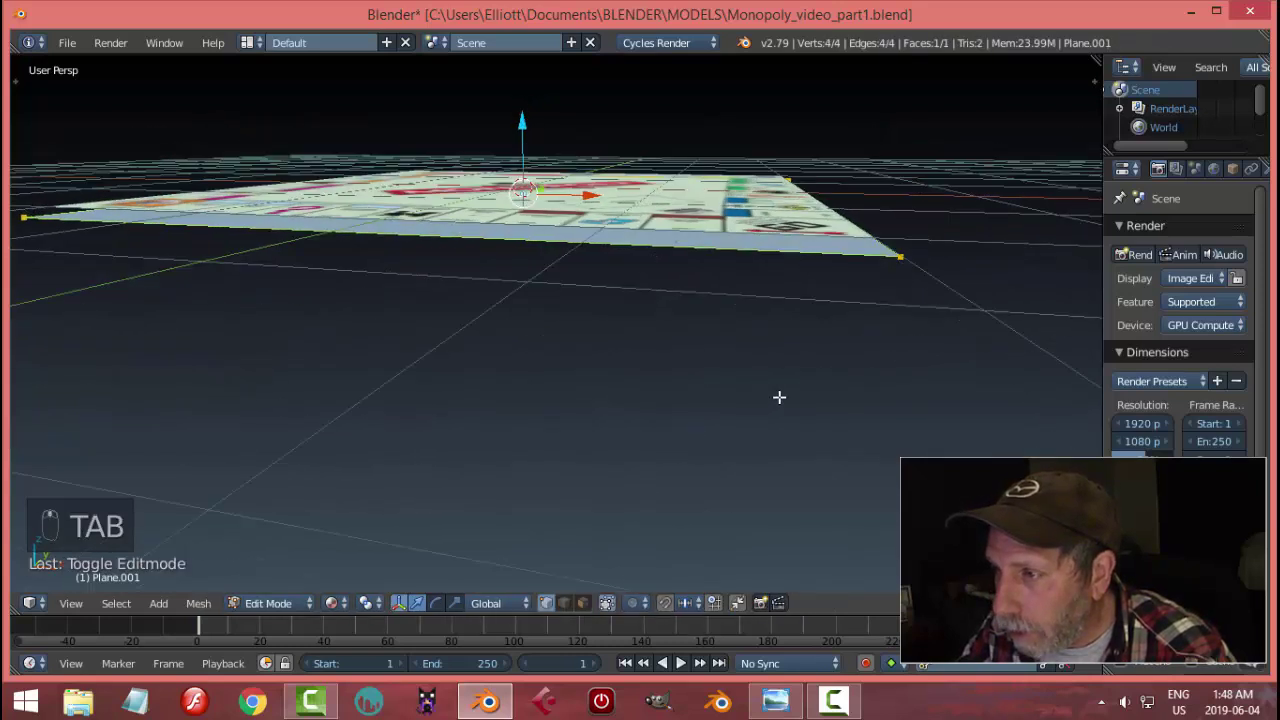
pyautogui.press('KP_1')
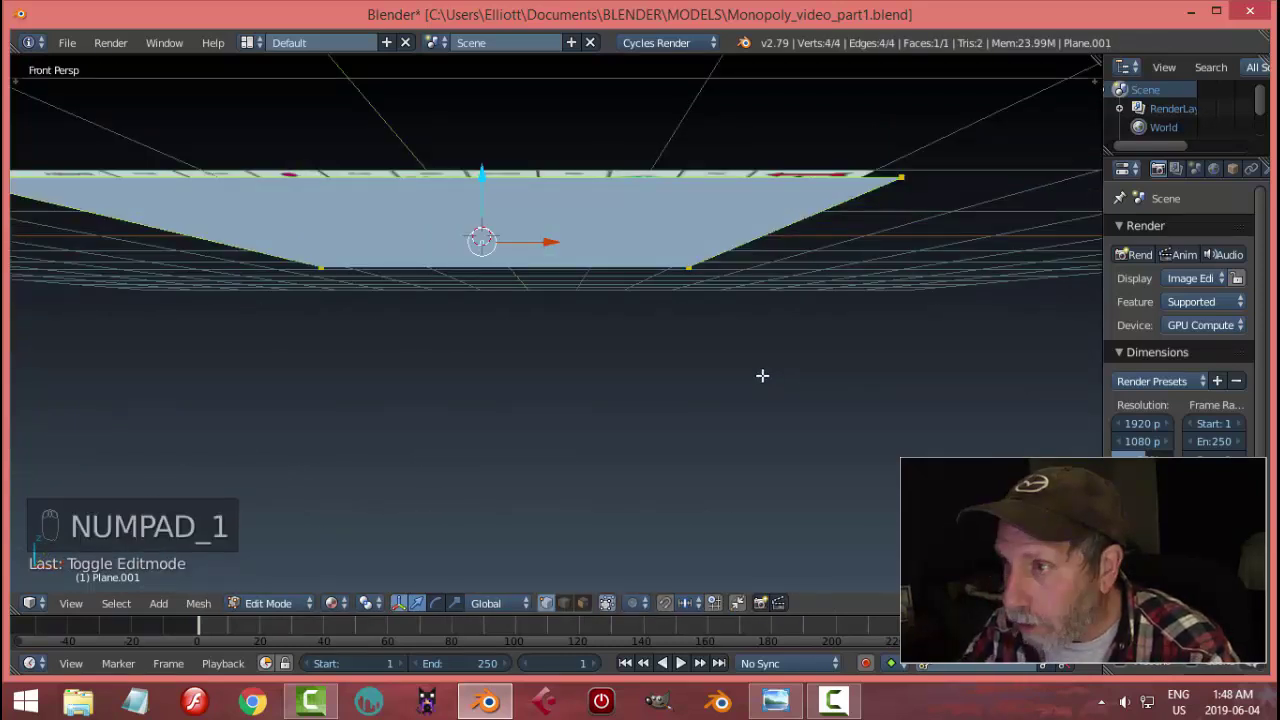
pyautogui.press('KP_5')
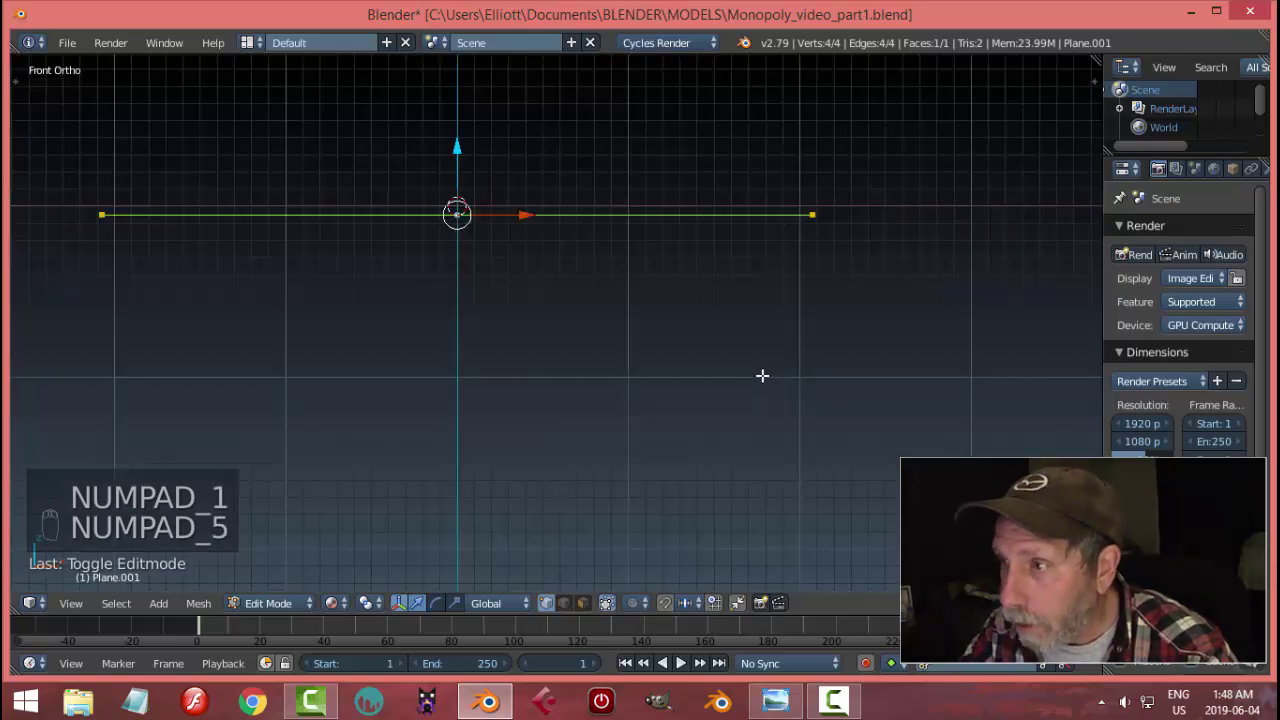
pyautogui.press('e')
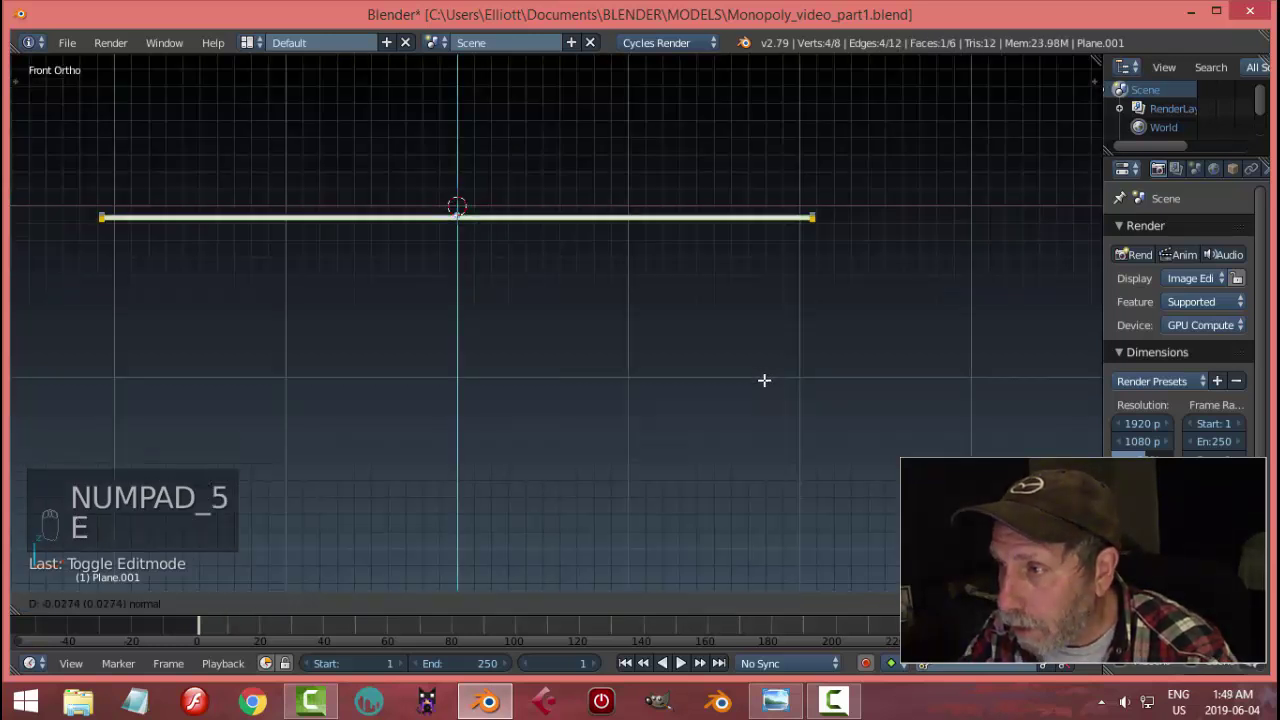
pyautogui.click(764, 380)
# - Deselect the extruded geometry and inspect the base slab's thickness in solid shading
pyautogui.press('a')
pyautogui.moveTo(783, 374); pyautogui.dragTo(713, 420, button='middle')
pyautogui.click(335, 603)
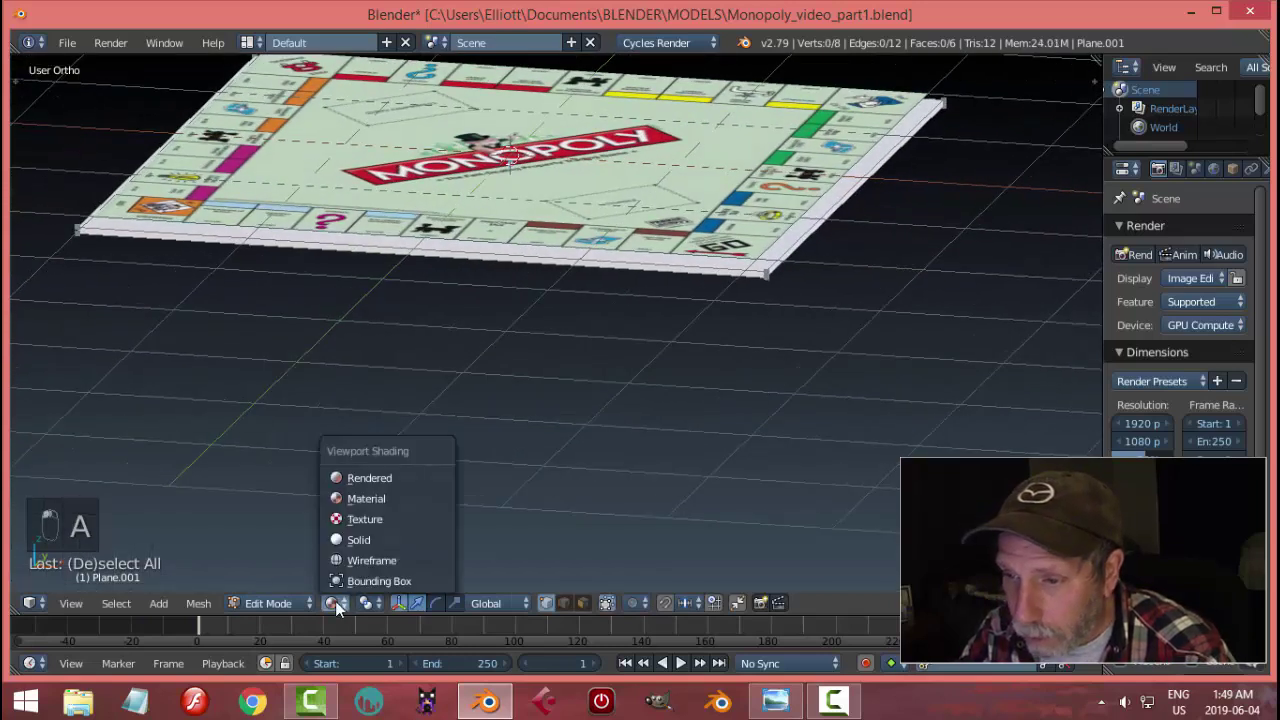
pyautogui.click(368, 538)
pyautogui.moveTo(580, 462); pyautogui.dragTo(654, 423, button='middle')
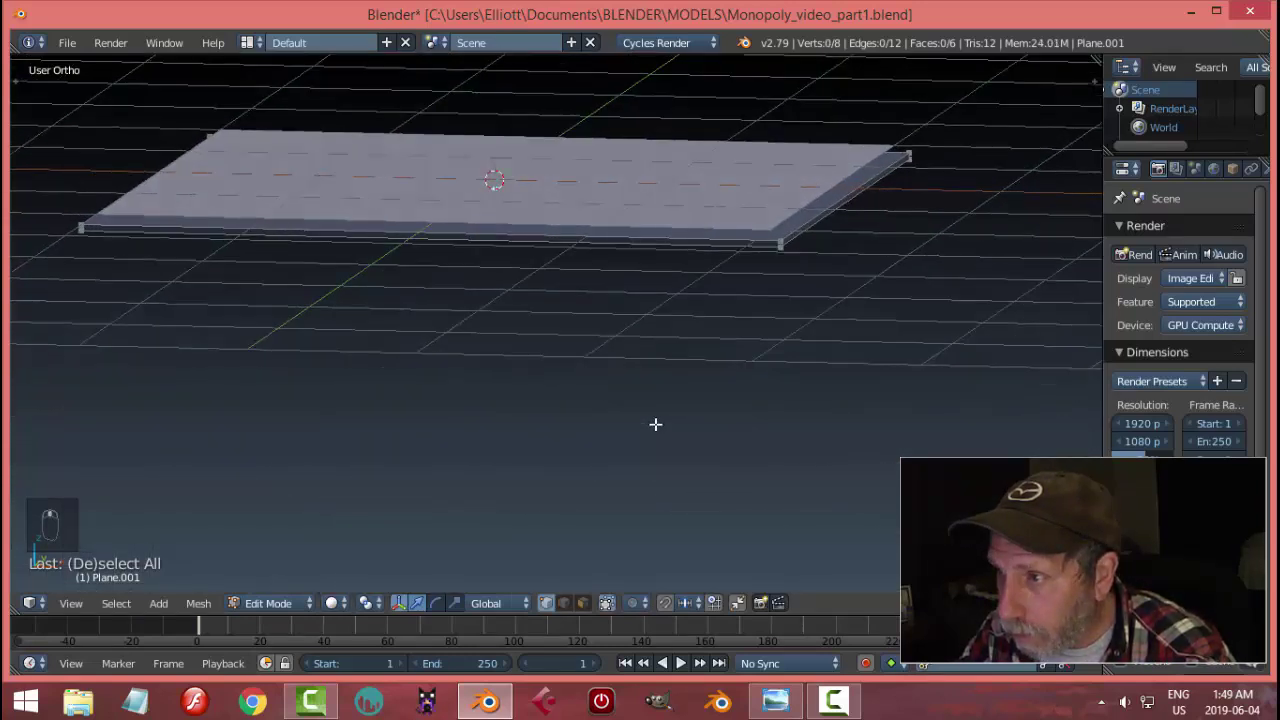
# - Recalculate the normals of the whole base slab in Edit Mode and return it to Object Mode
pyautogui.press('Tab')
pyautogui.press('a')
pyautogui.moveTo(802, 348); pyautogui.dragTo(714, 346, button='middle')
pyautogui.rightClick(704, 328)
pyautogui.press('Tab')
pyautogui.click(835, 333)
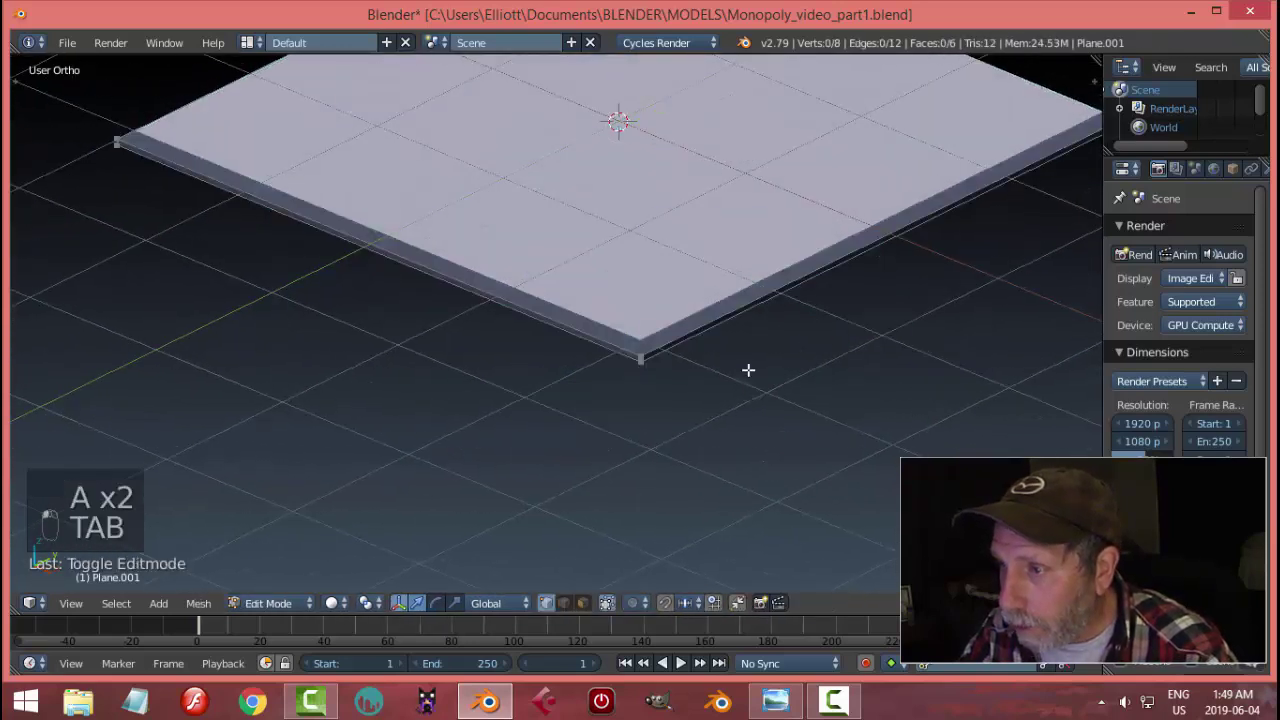
pyautogui.press('a')
pyautogui.press('a')
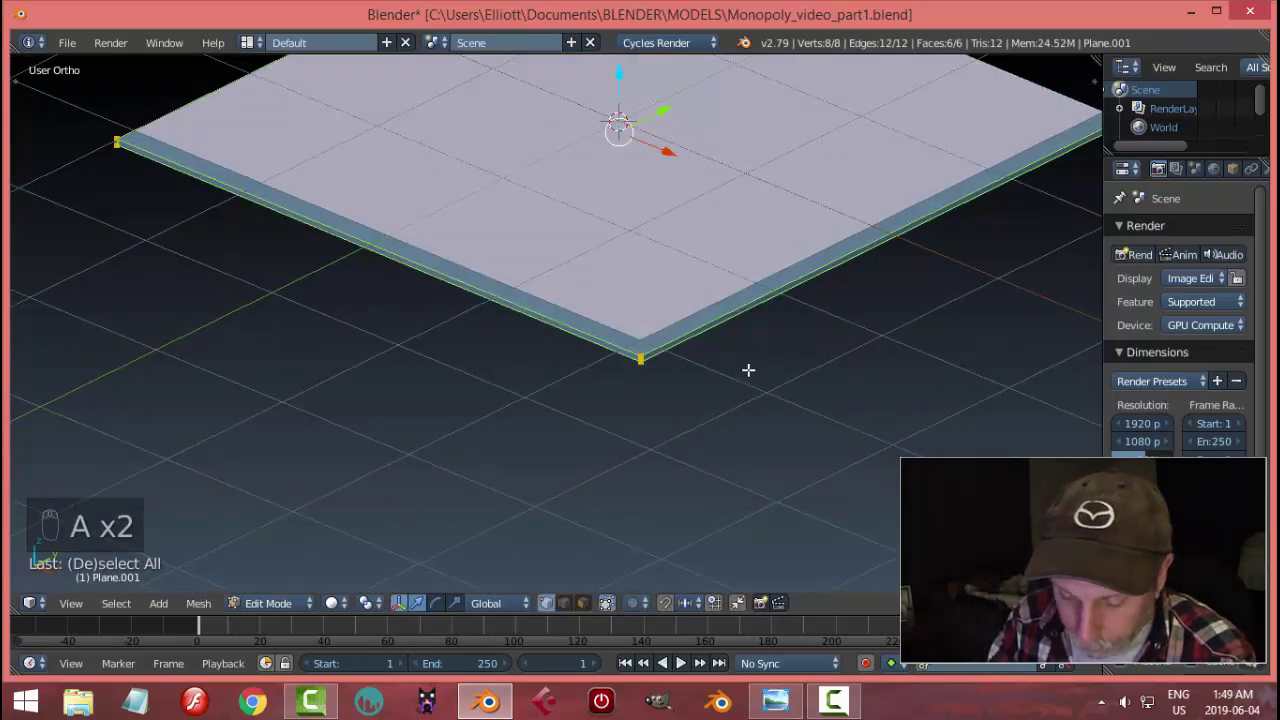
pyautogui.hotkey('ctrl', 'n')
pyautogui.press('Tab')
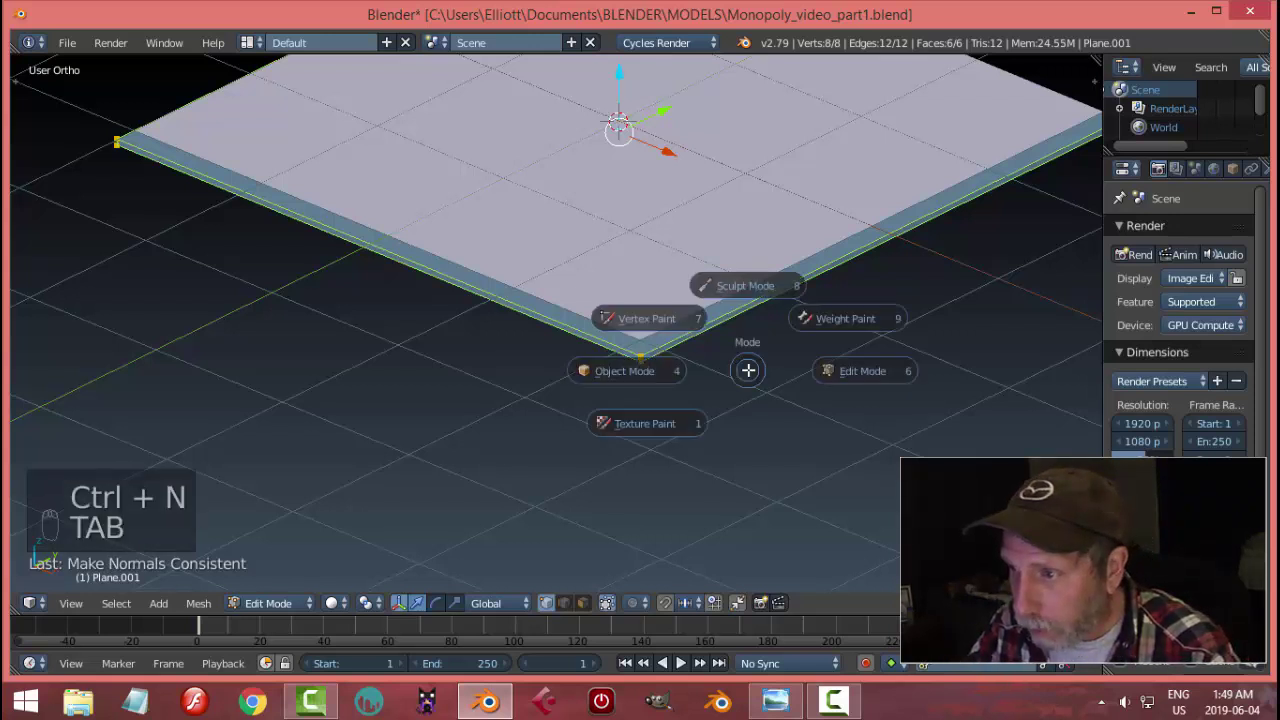
pyautogui.click(647, 370)
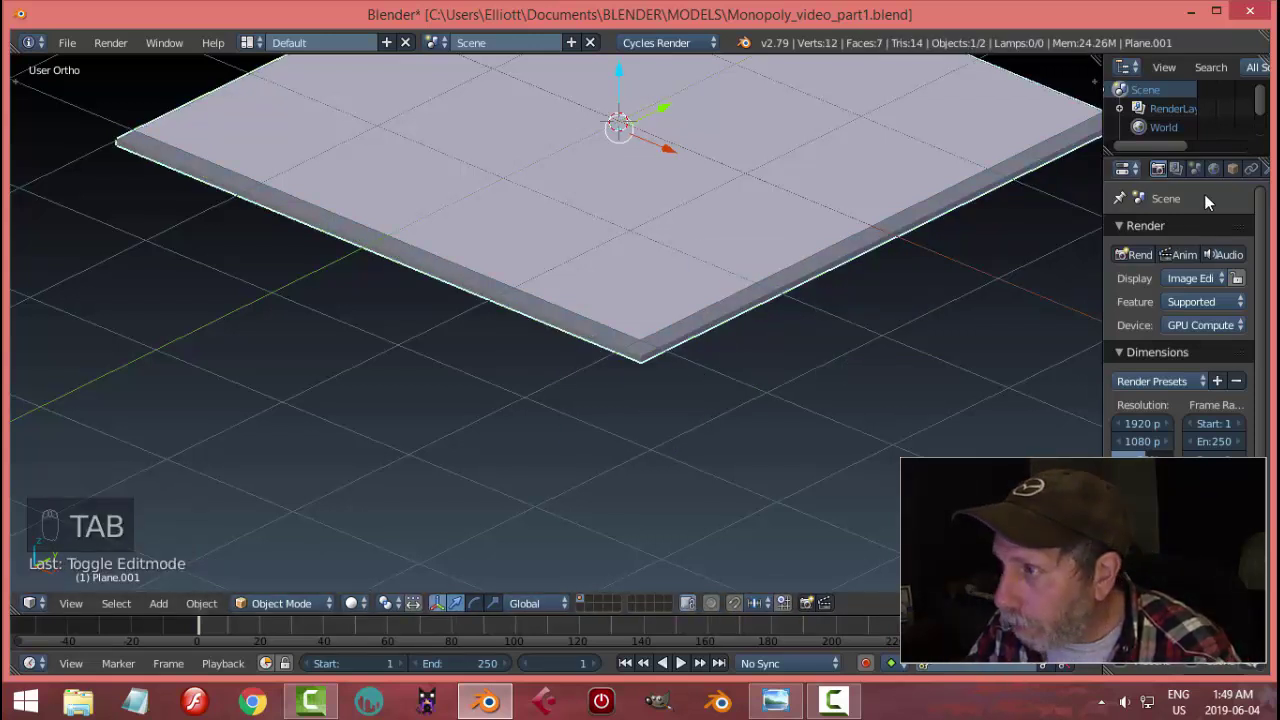
# - Add a Bevel modifier to the base slab with 2 segments and a width of 0.0690
pyautogui.click(1225, 166)
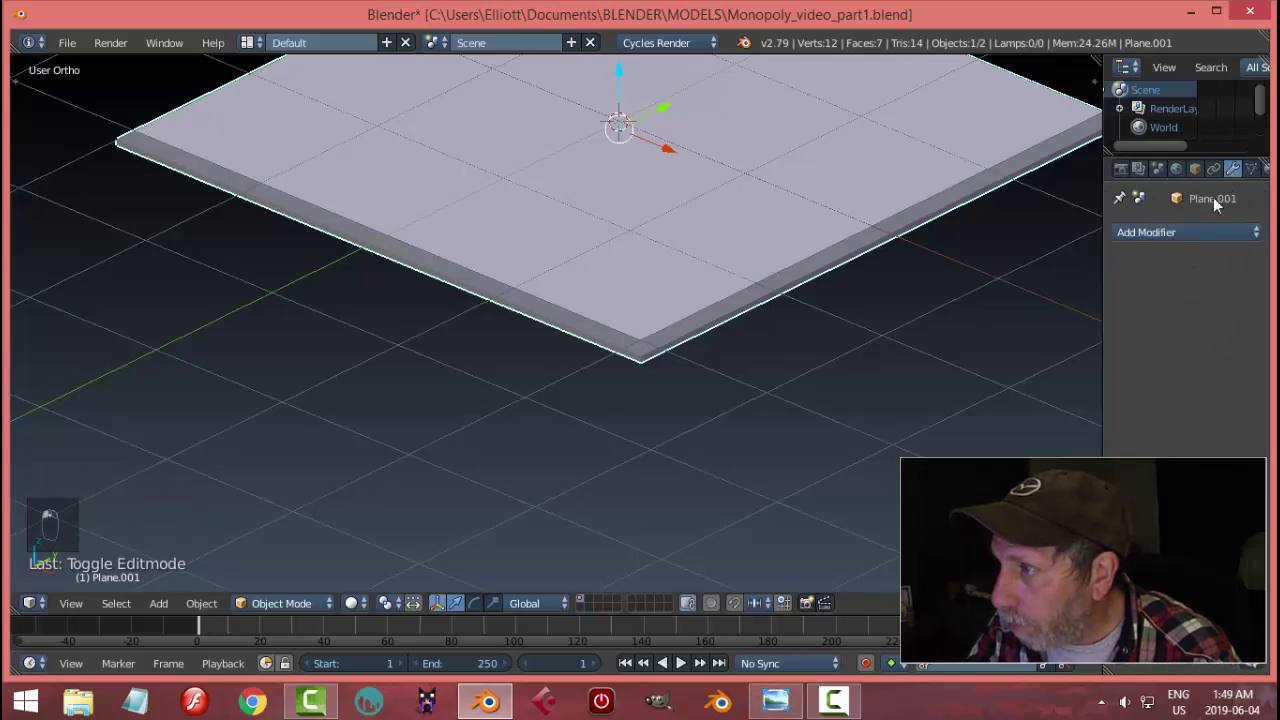
pyautogui.click(1155, 232)
pyautogui.click(880, 296)
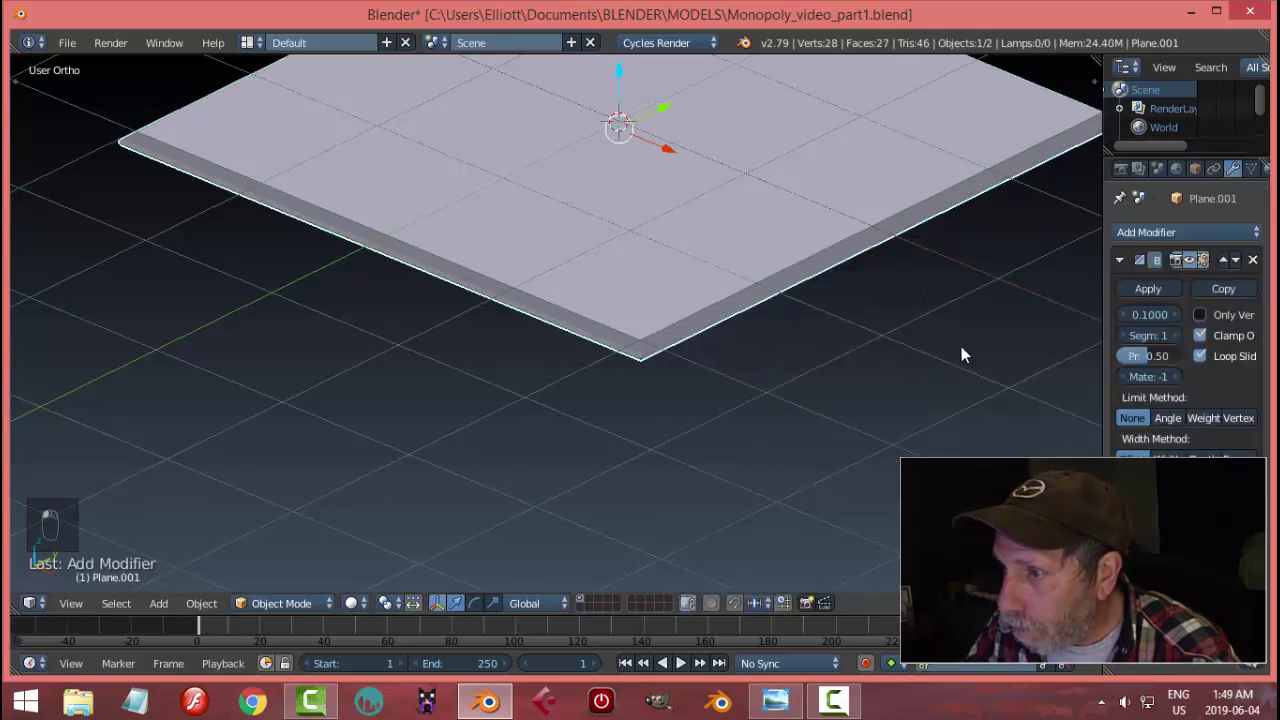
pyautogui.click(1175, 335)
pyautogui.moveTo(1159, 314); pyautogui.dragTo(1135, 314)
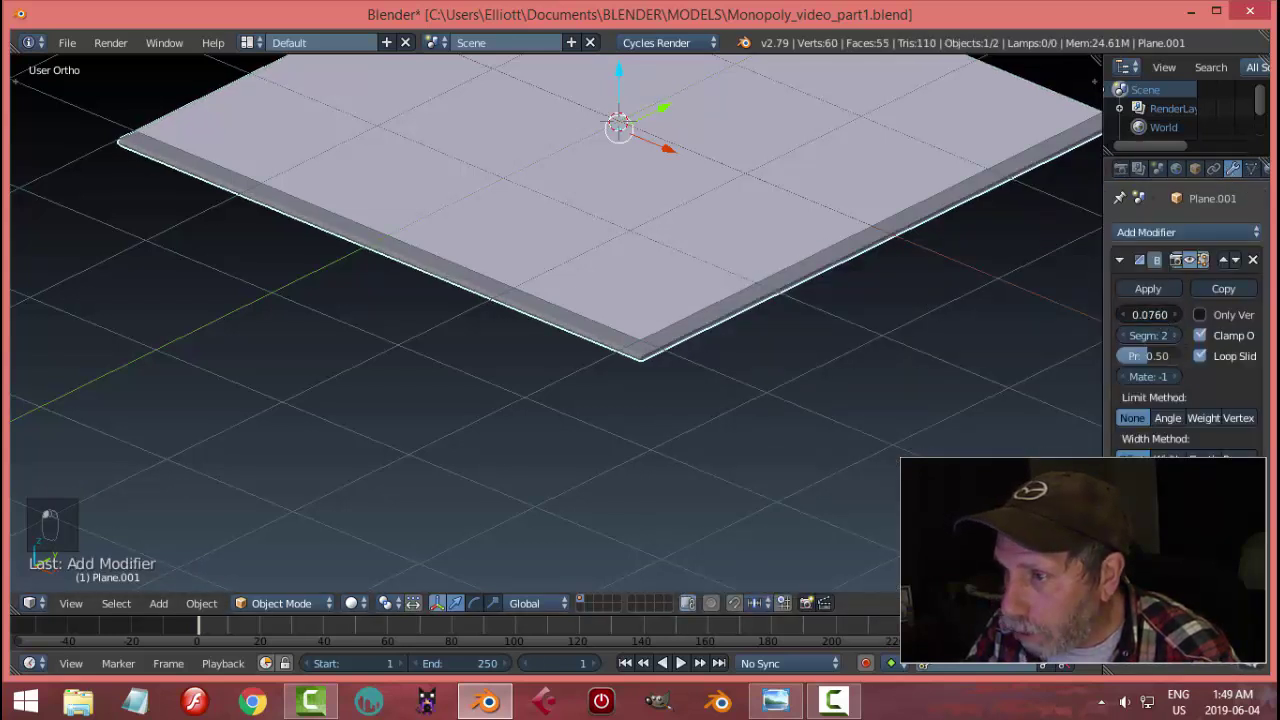
# - Deselect the base slab and inspect its bevelled edge from a low angle and the front
pyautogui.press('a')
pyautogui.moveTo(866, 354); pyautogui.dragTo(874, 309, button='middle')
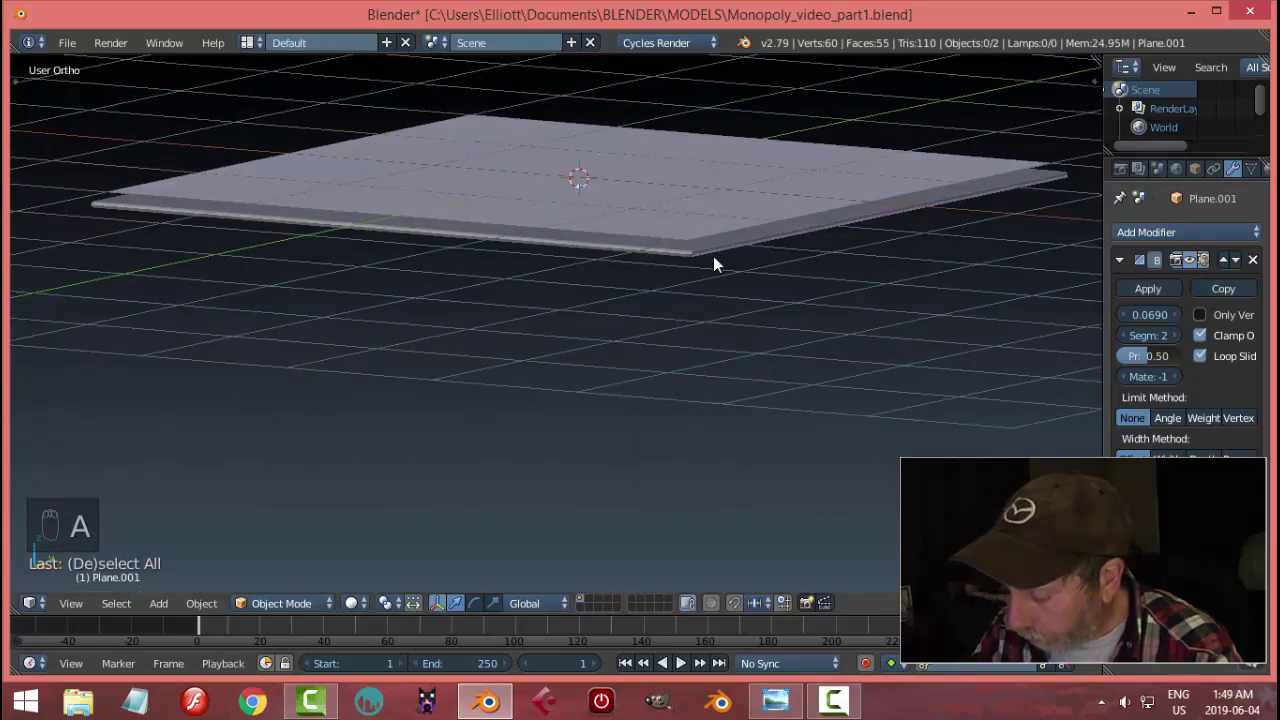
pyautogui.press('KP_1')
pyautogui.scroll(1, 713, 256)
pyautogui.moveTo(713, 256)
pyautogui.mouseDown(button='middle')
pyautogui.moveTo(711, 297)
pyautogui.moveTo(714, 255)
pyautogui.mouseUp(button='middle')
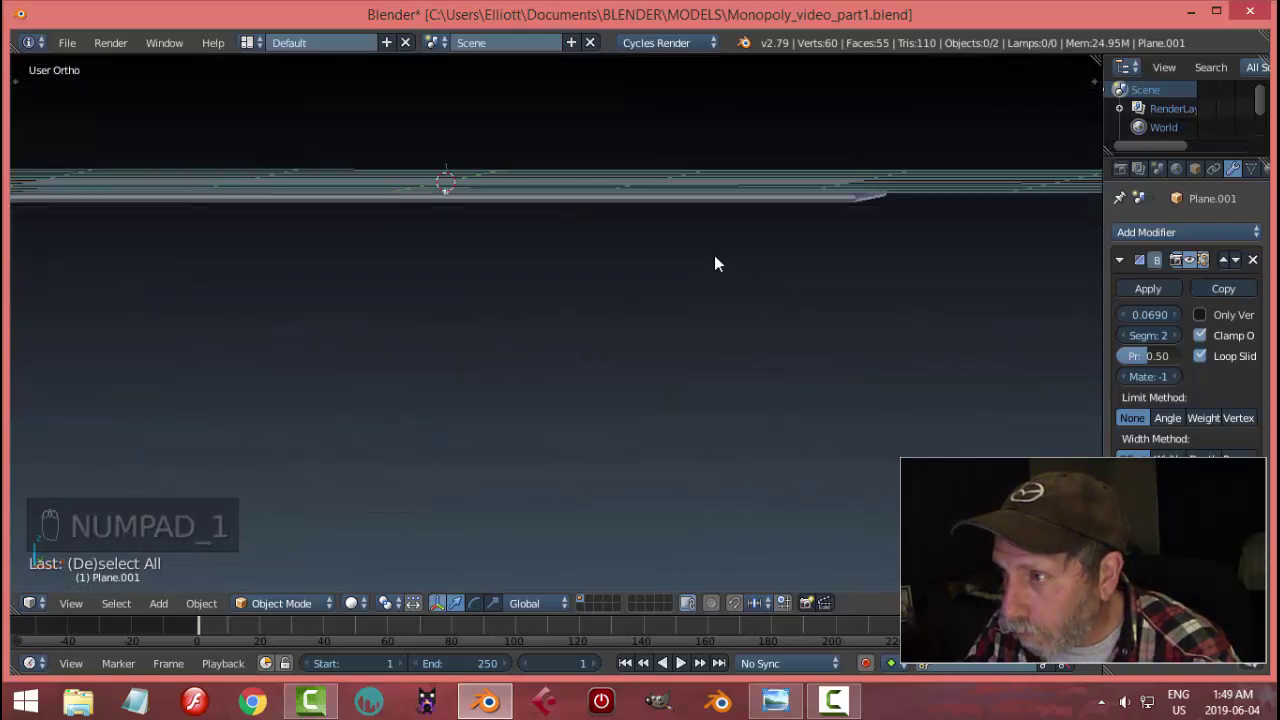
# - Nudge the base slab slightly upward along Z and deselect it
pyautogui.rightClick(691, 207)
pyautogui.moveTo(449, 121); pyautogui.dragTo(452, 110)
pyautogui.press('a')
pyautogui.moveTo(541, 170); pyautogui.dragTo(635, 238, button='middle')
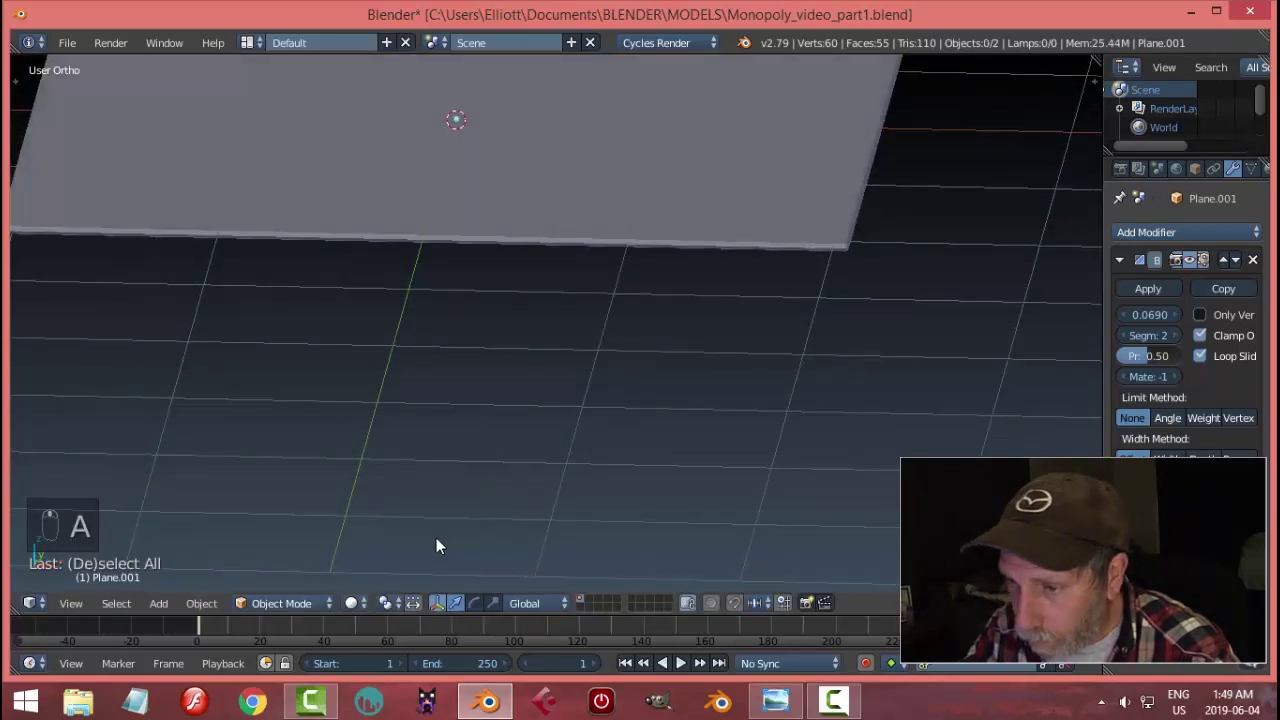
# - Switch the viewport to Material shading and view the entire board from a low angle
pyautogui.click(358, 600)
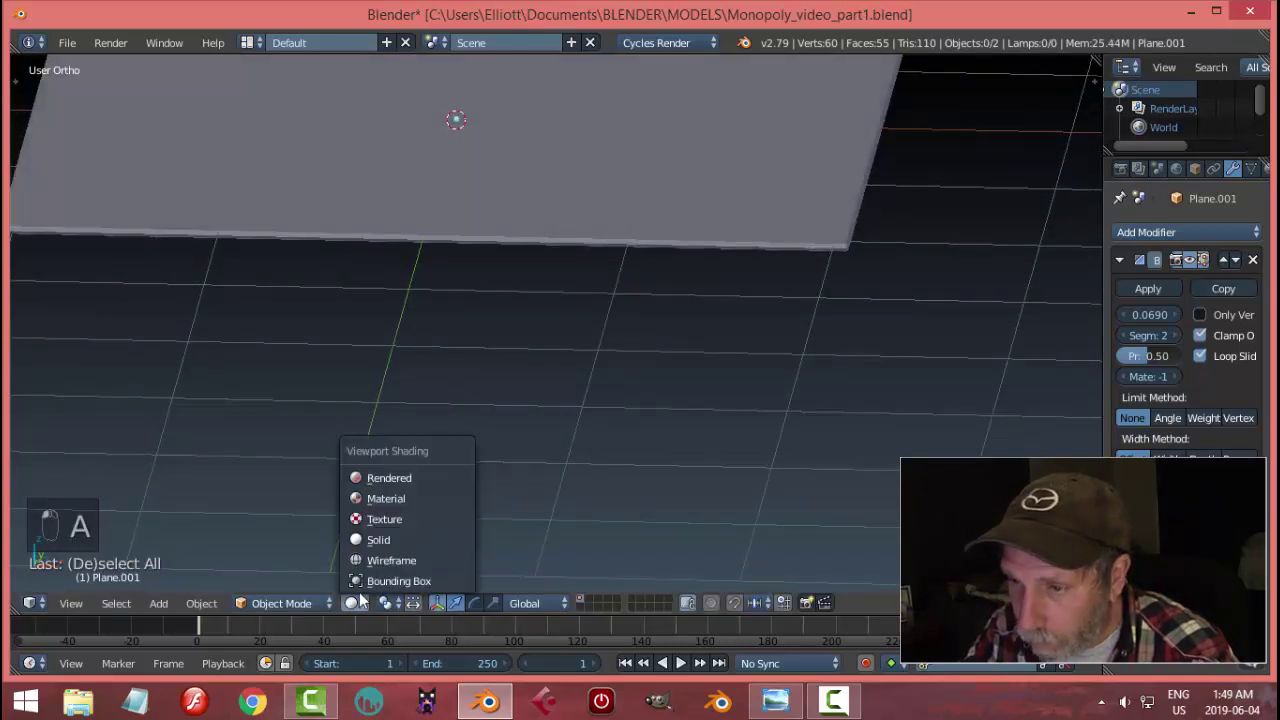
pyautogui.click(378, 498)
pyautogui.scroll(-2, 800, 350)
pyautogui.moveTo(644, 457); pyautogui.dragTo(732, 352, button='middle')
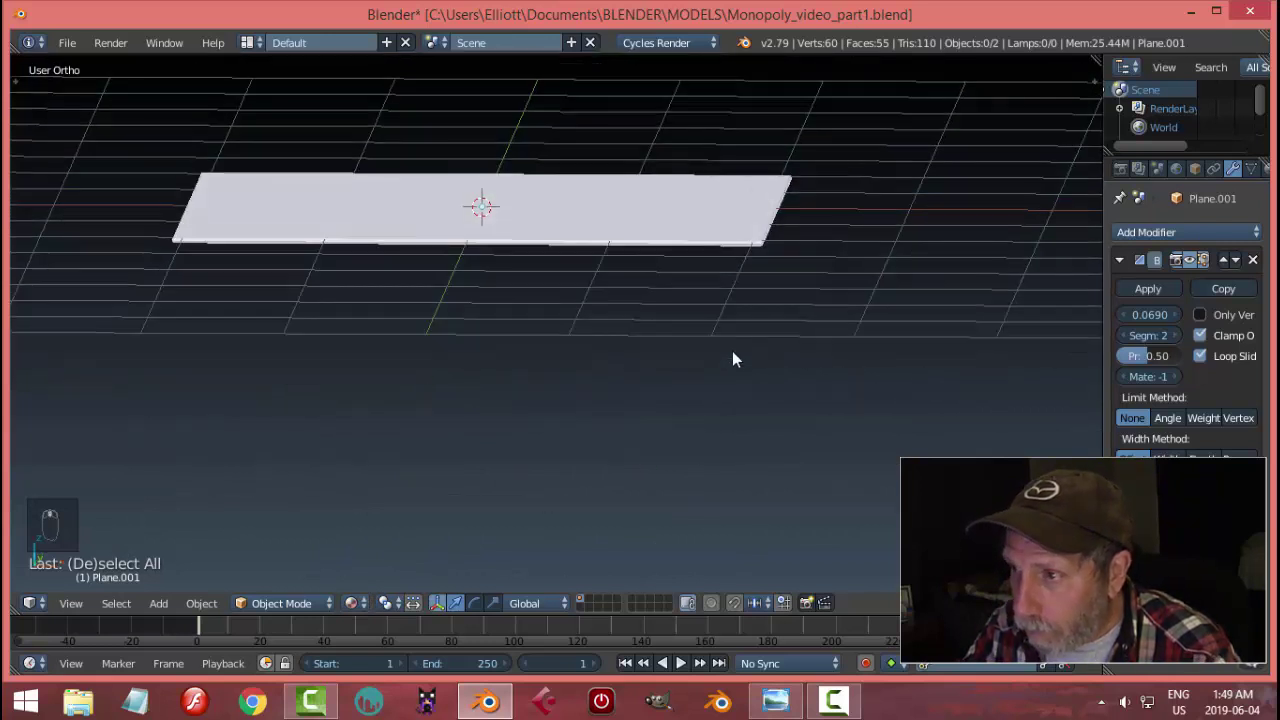
# - Lower the base slab slightly along Z until the Monopoly texture plane lies above its surface, and deselect it
pyautogui.rightClick(725, 251)
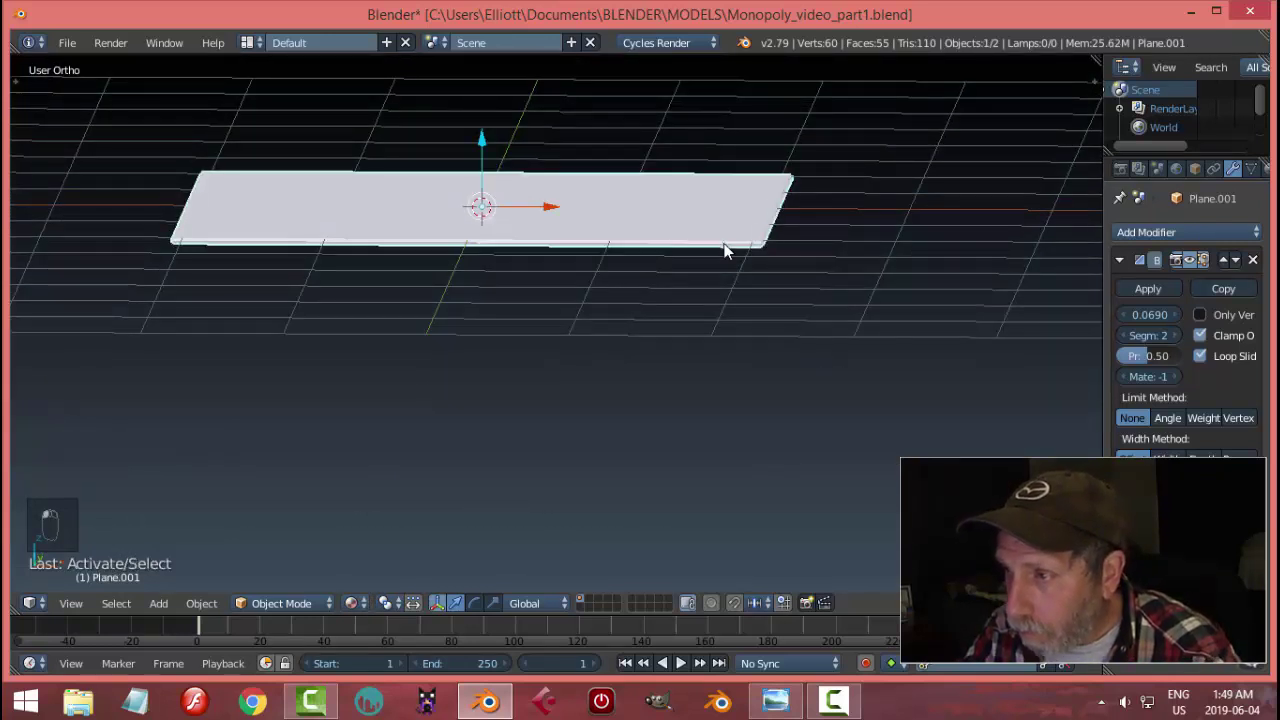
pyautogui.moveTo(487, 148); pyautogui.dragTo(485, 146)
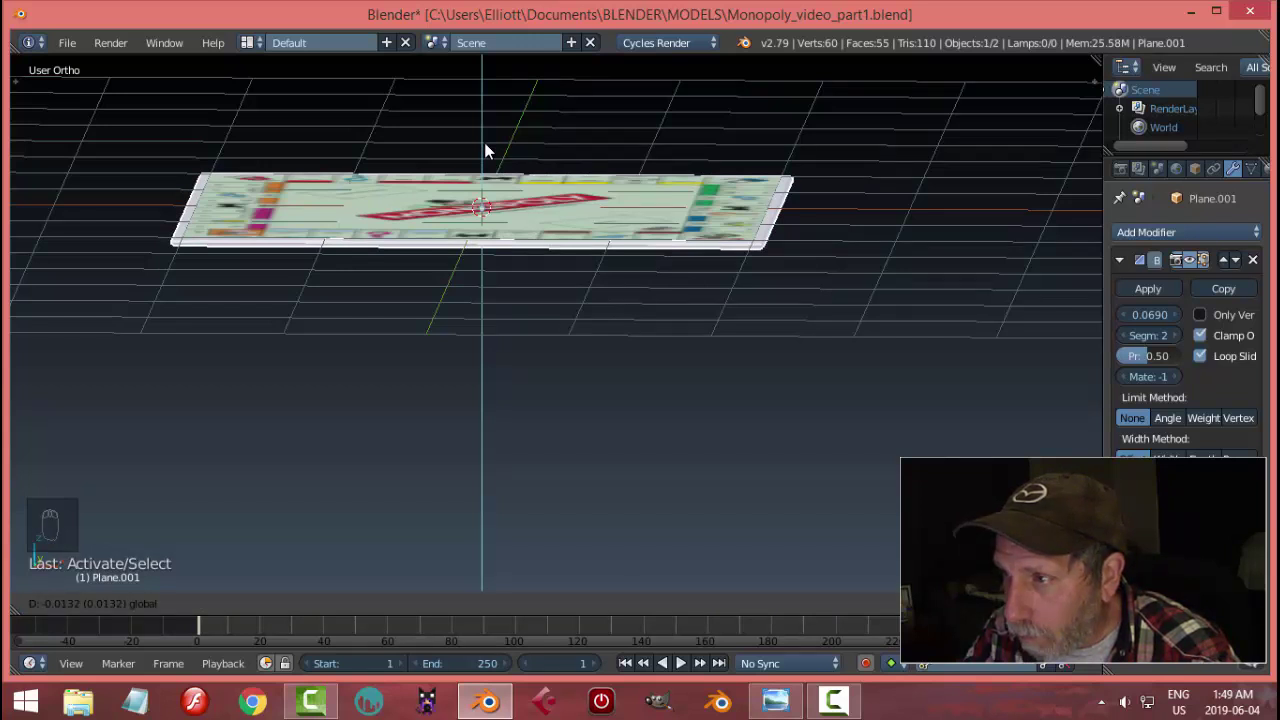
pyautogui.moveTo(484, 142); pyautogui.dragTo(479, 152)
pyautogui.press('a')
pyautogui.moveTo(711, 228); pyautogui.dragTo(703, 301, button='middle')
pyautogui.scroll(3, 703, 301)
pyautogui.moveTo(727, 364); pyautogui.dragTo(724, 234, button='middle')
pyautogui.scroll(3, 734, 281)
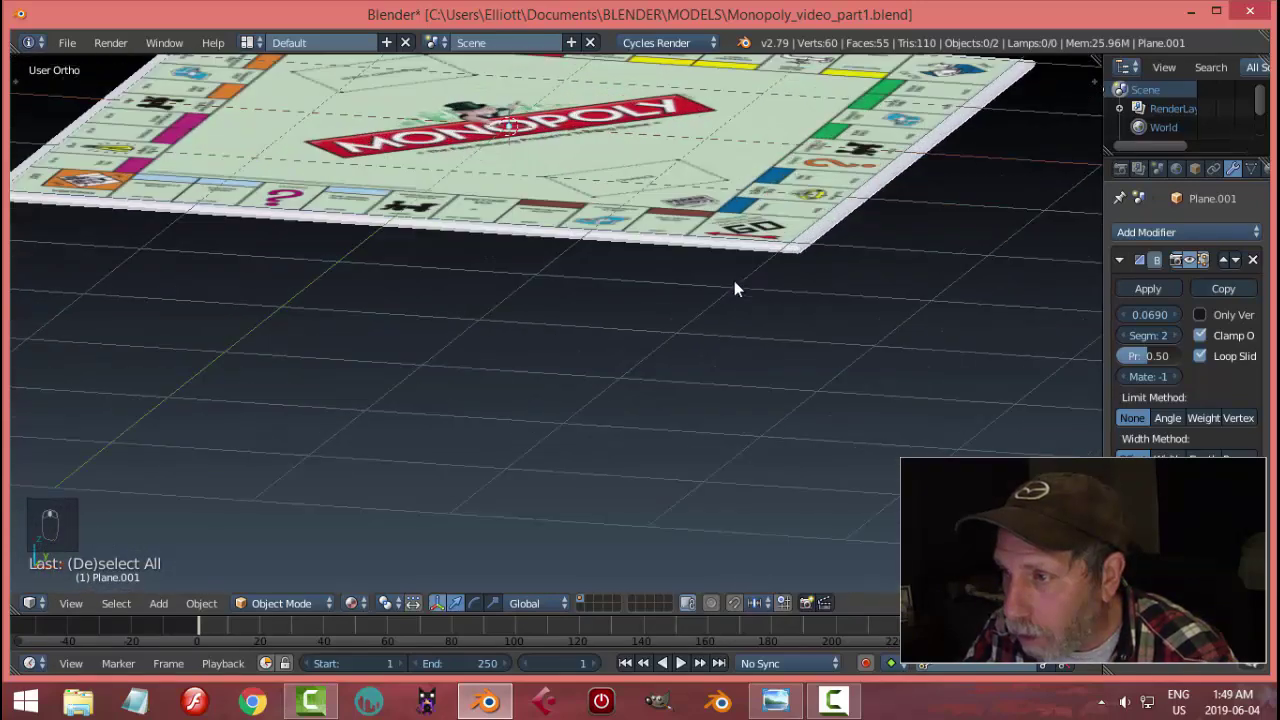
# - Hide the grid floor in the viewport's display settings
pyautogui.moveTo(735, 283)
pyautogui.mouseDown(button='middle')
pyautogui.moveTo(769, 277)
pyautogui.moveTo(773, 317)
pyautogui.mouseUp(button='middle')
pyautogui.press('n')
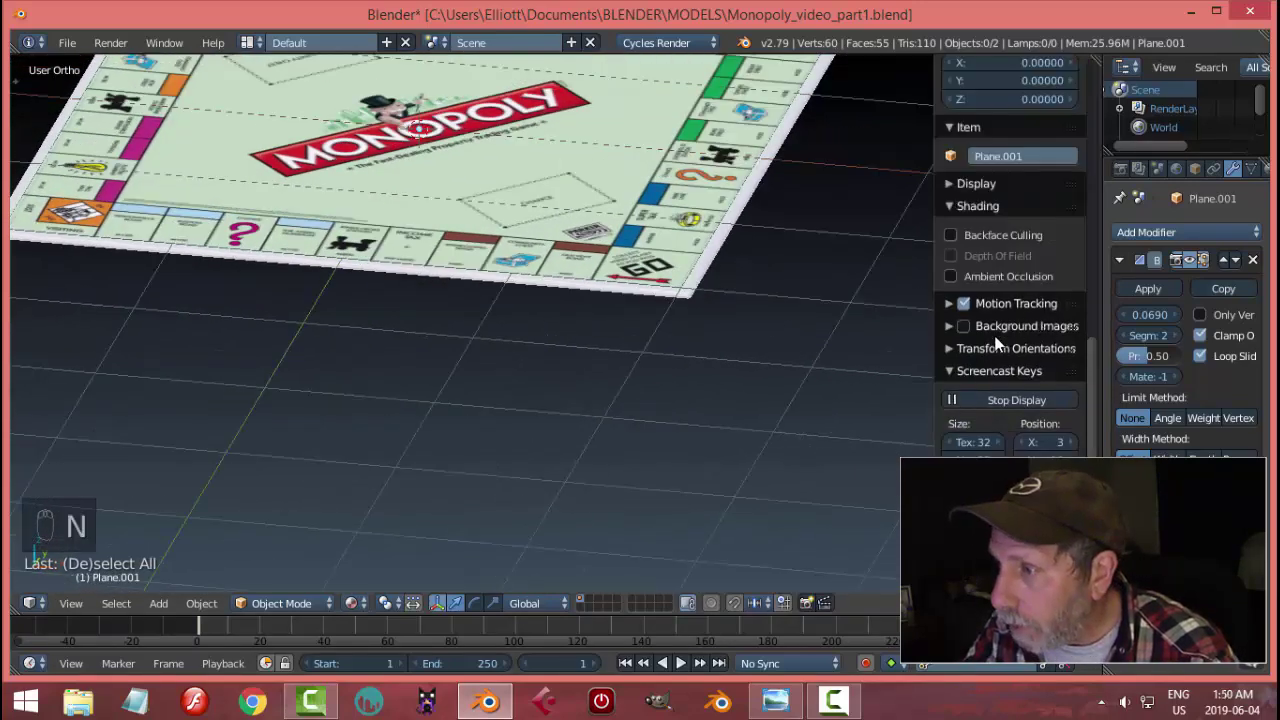
pyautogui.click(952, 371)
pyautogui.click(951, 205)
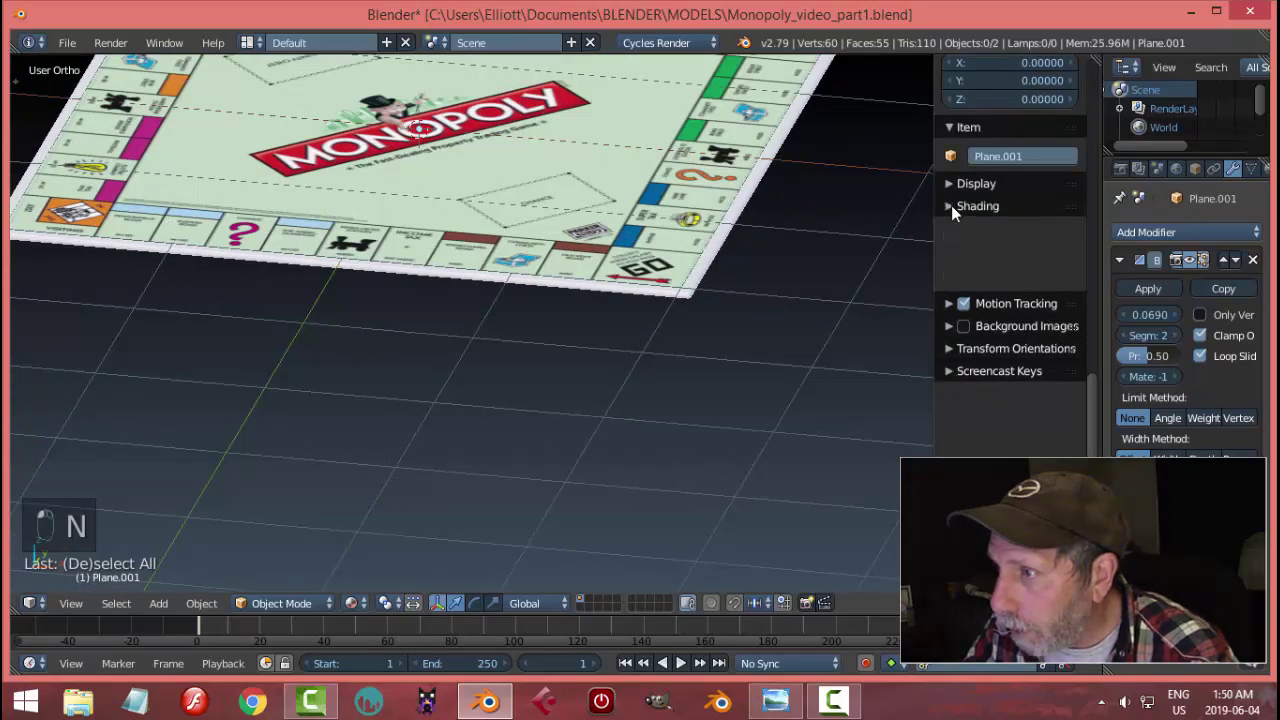
pyautogui.click(950, 183)
pyautogui.click(970, 320)
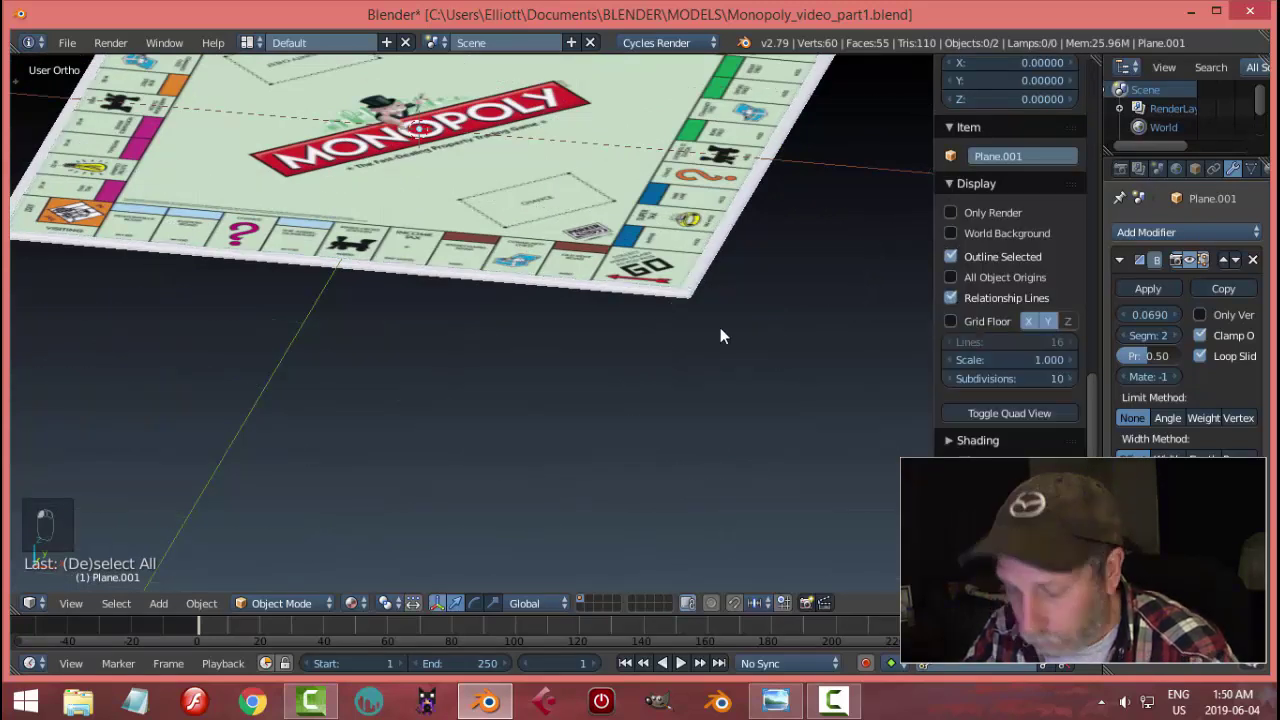
pyautogui.press('n')
pyautogui.scroll(-2, 720, 327)
pyautogui.scroll(3, 721, 321)
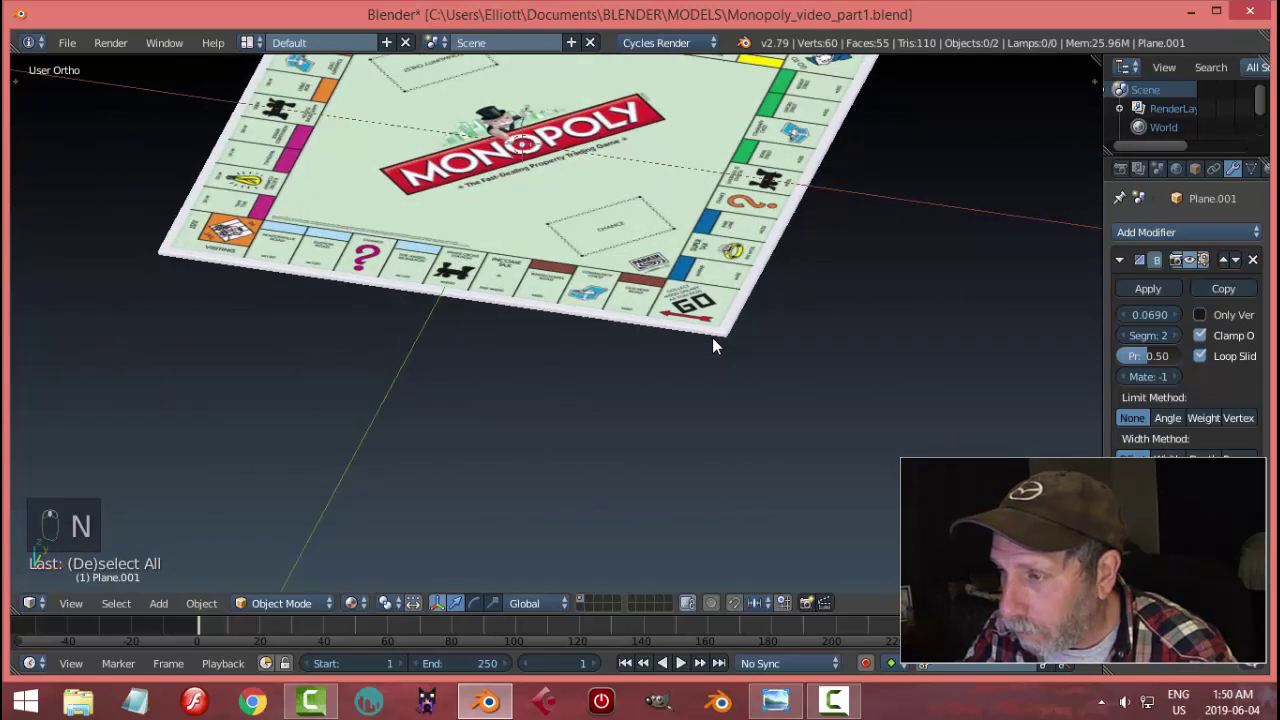
# - Give the base slab a new Diffuse BSDF material with a near-black colour of RGB 0.009
pyautogui.rightClick(712, 337)
pyautogui.scroll(-2, 1245, 172)
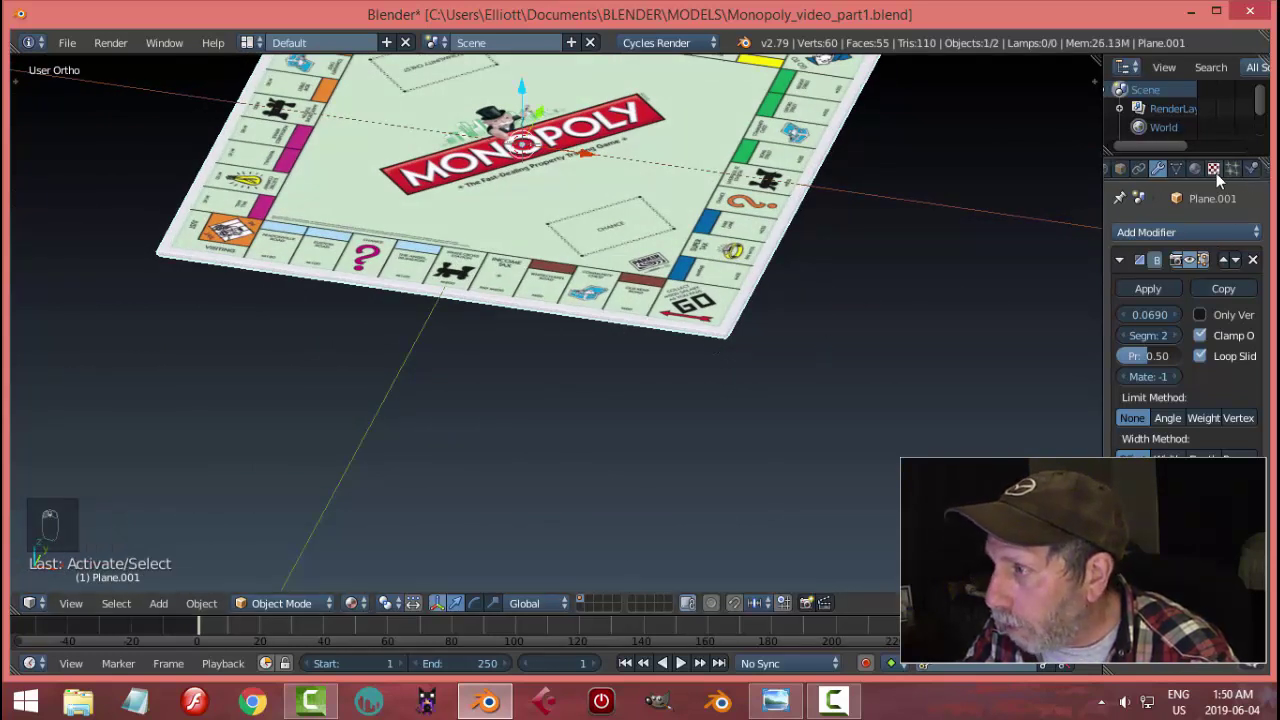
pyautogui.click(1194, 169)
pyautogui.click(1177, 292)
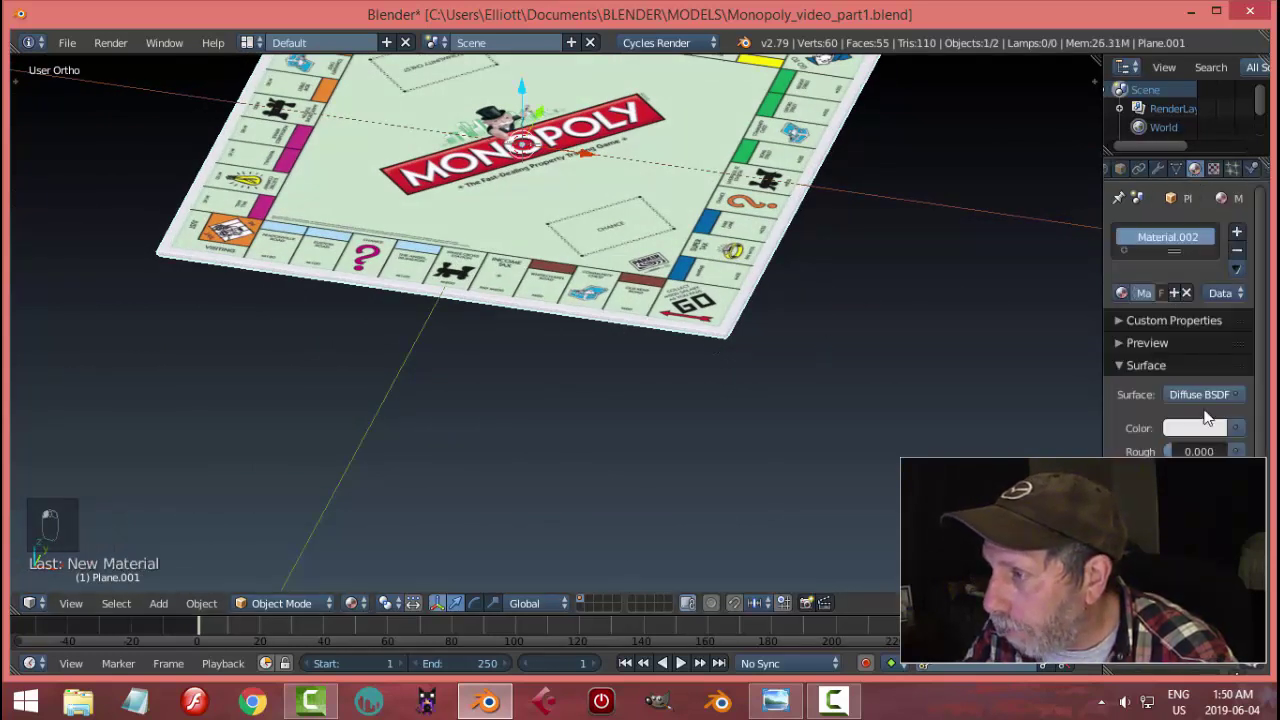
pyautogui.click(1203, 430)
pyautogui.click(1211, 266)
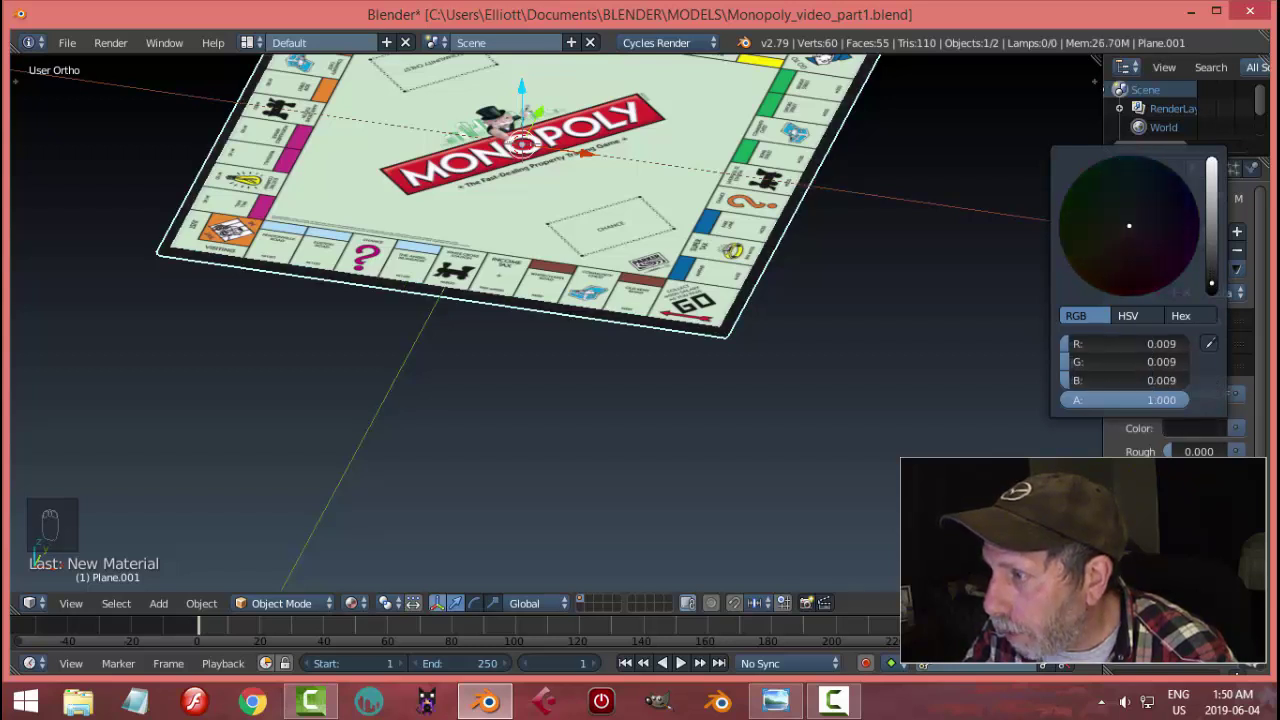
# - Deselect the base slab and save the Blender file
pyautogui.press('a')
pyautogui.moveTo(880, 362); pyautogui.dragTo(749, 335, button='middle')
pyautogui.hotkey('ctrl', 's')
pyautogui.scroll(2, 825, 335)
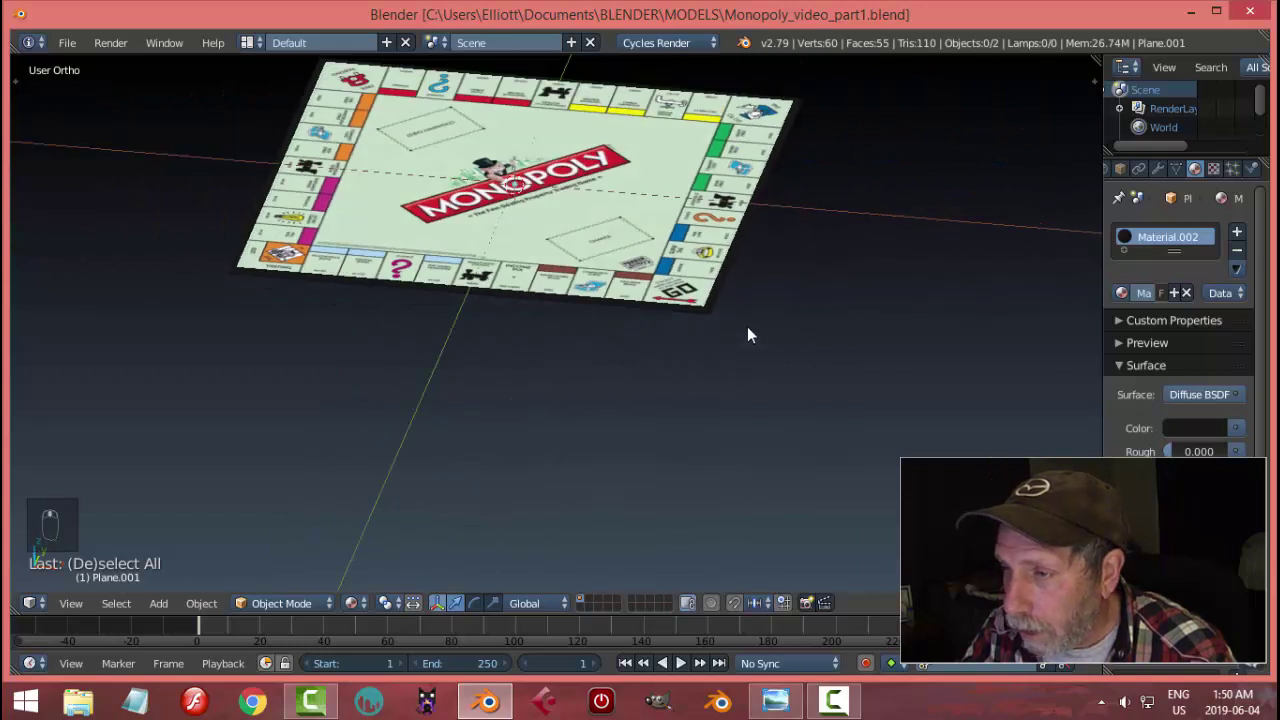
# - Add an Area lamp, raise it above the board and scale it up to a little over half the board's width
pyautogui.hotkey('shift', 'a')
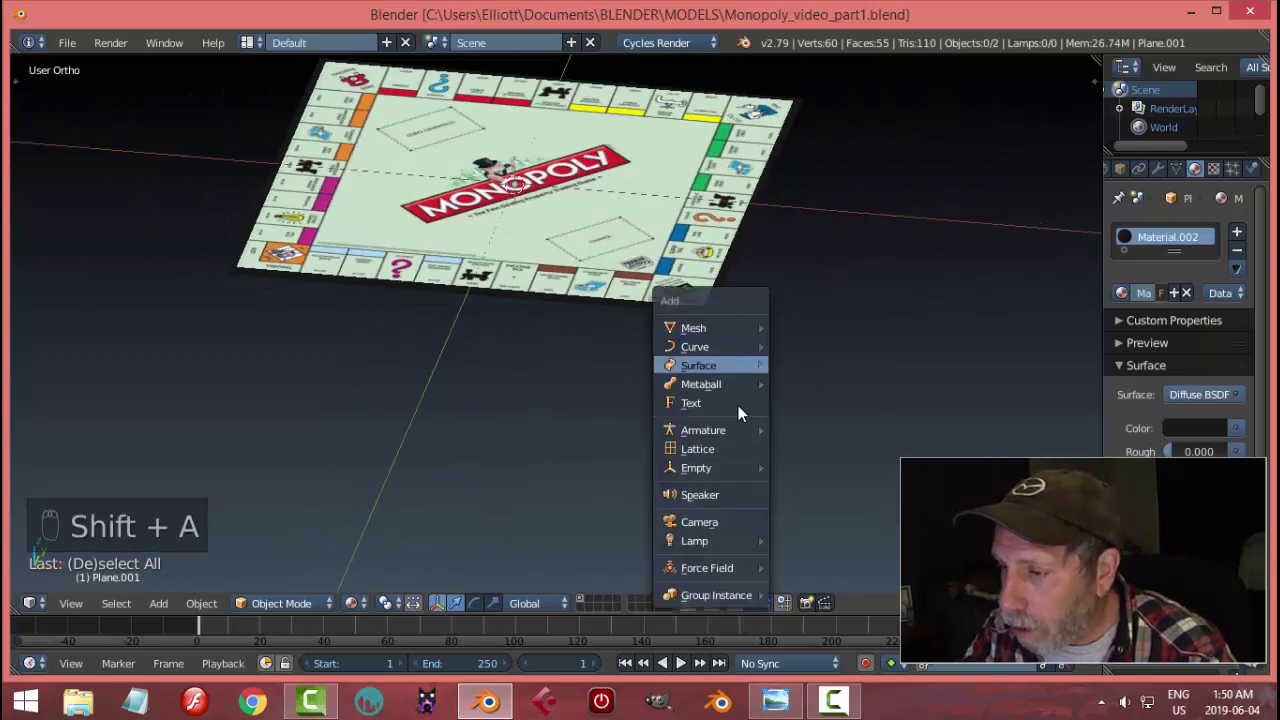
pyautogui.moveTo(728, 543)
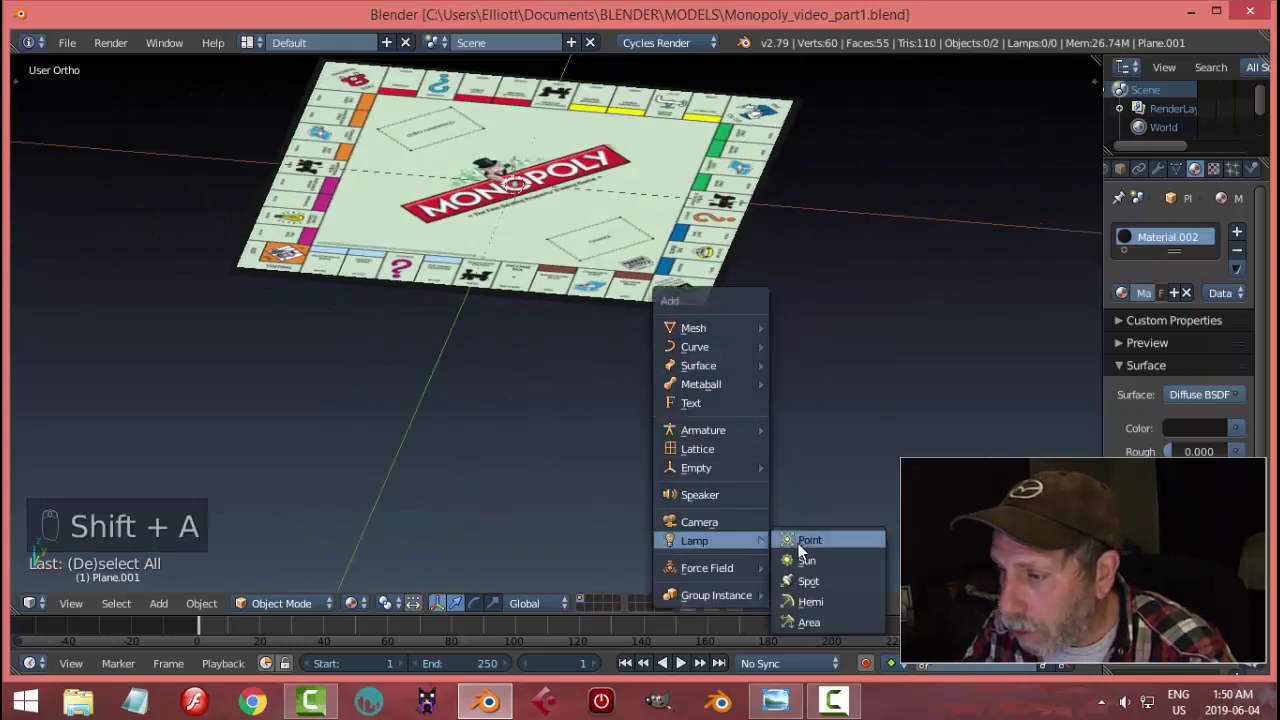
pyautogui.click(812, 618)
pyautogui.scroll(-3, 697, 410)
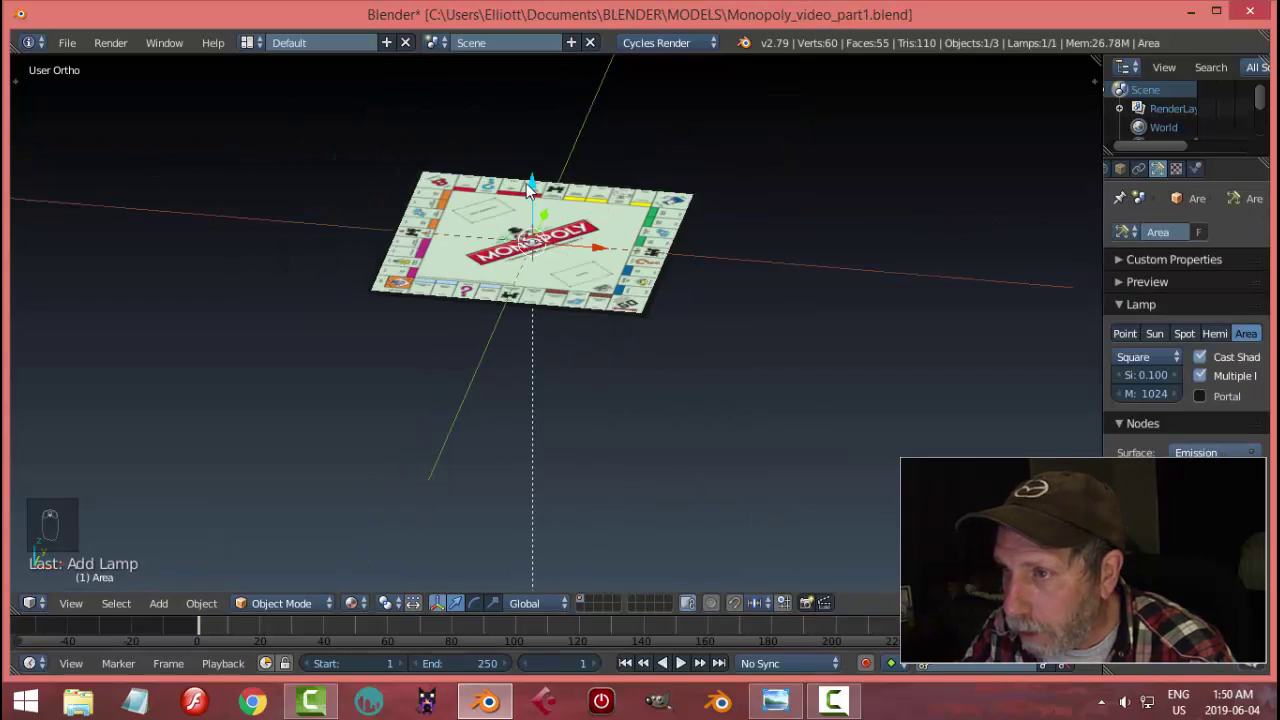
pyautogui.moveTo(530, 190); pyautogui.dragTo(536, 118)
pyautogui.press('s')
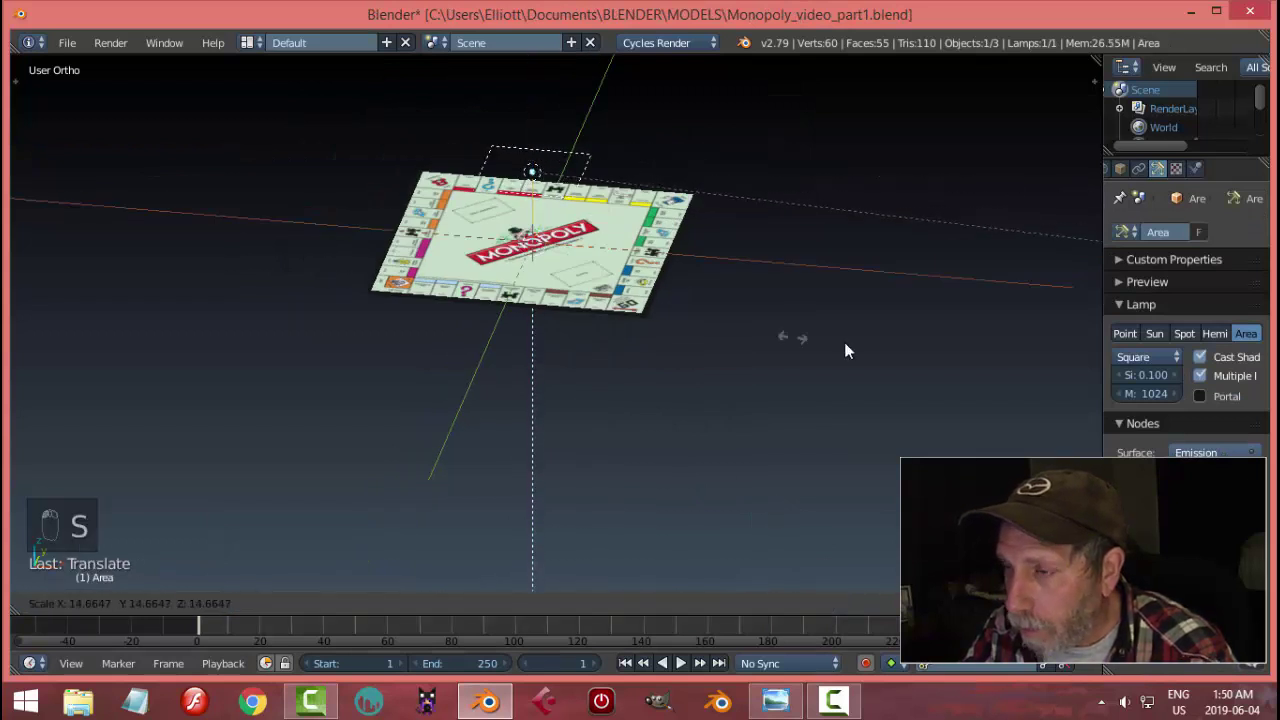
pyautogui.click(498, 352)
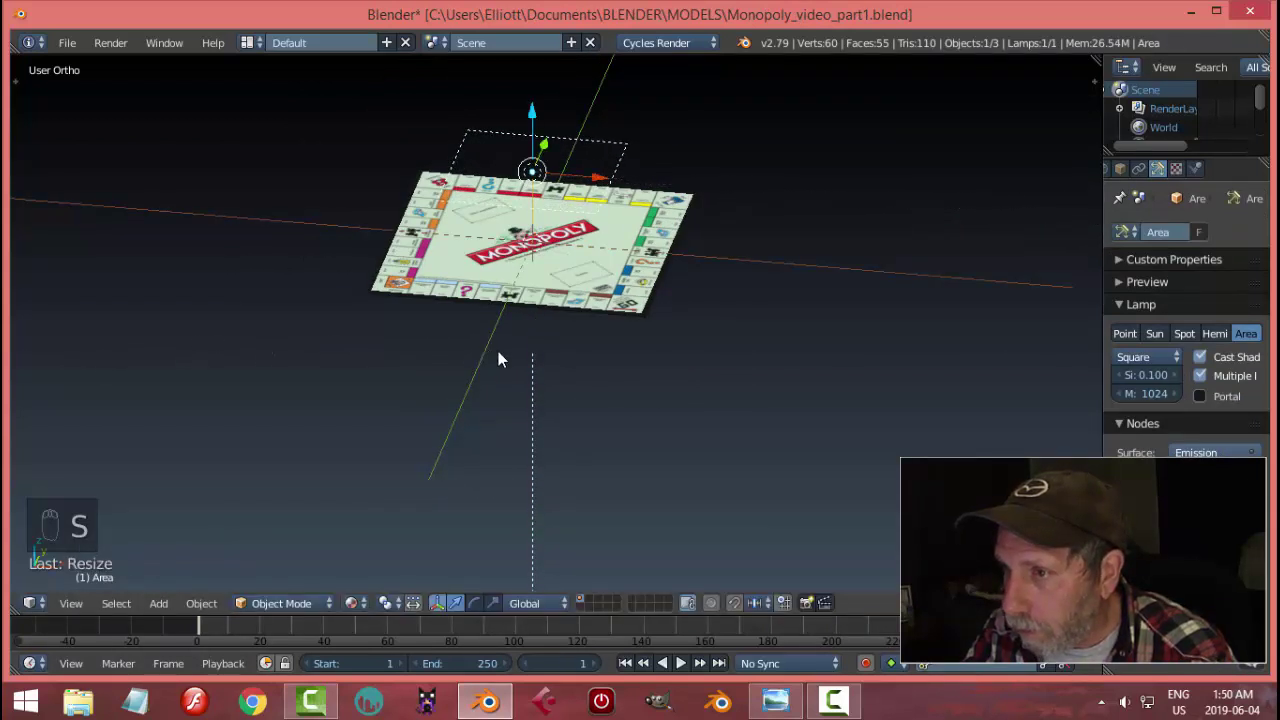
# - Add a camera and move it back along Y in front of the board and up above it
pyautogui.hotkey('shift', 'a')
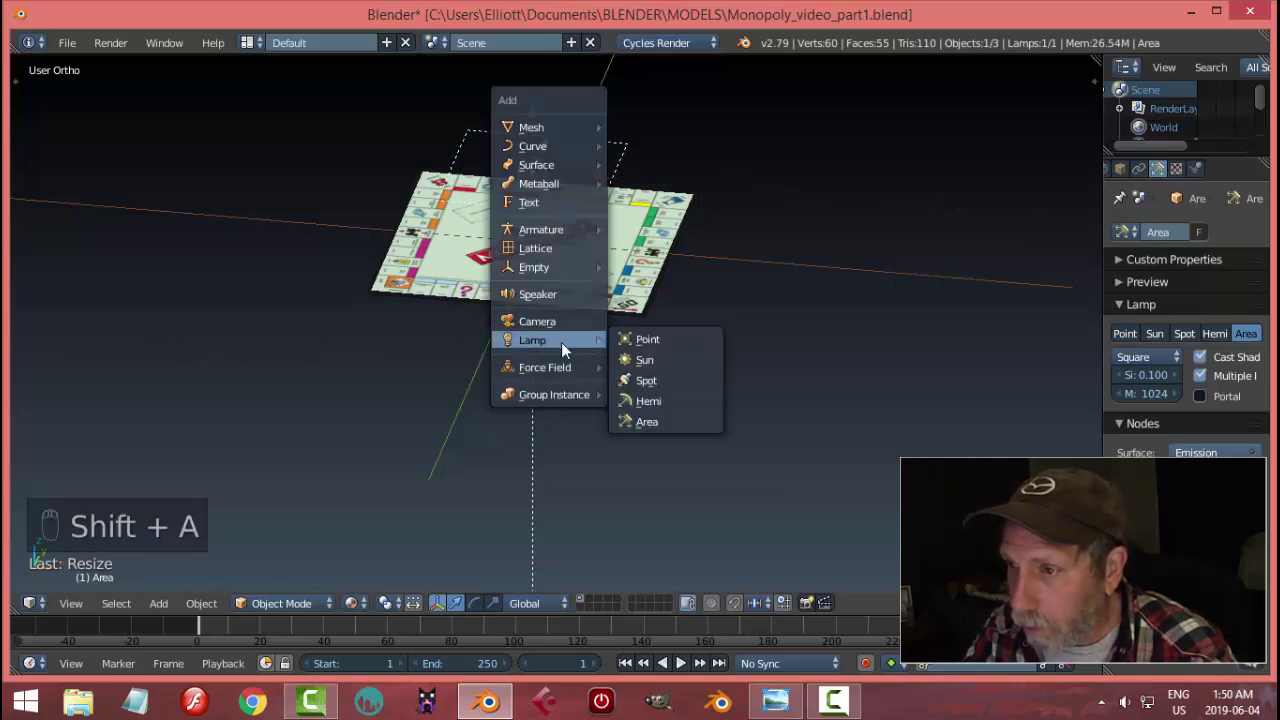
pyautogui.click(563, 320)
pyautogui.moveTo(760, 307); pyautogui.dragTo(584, 292, button='middle')
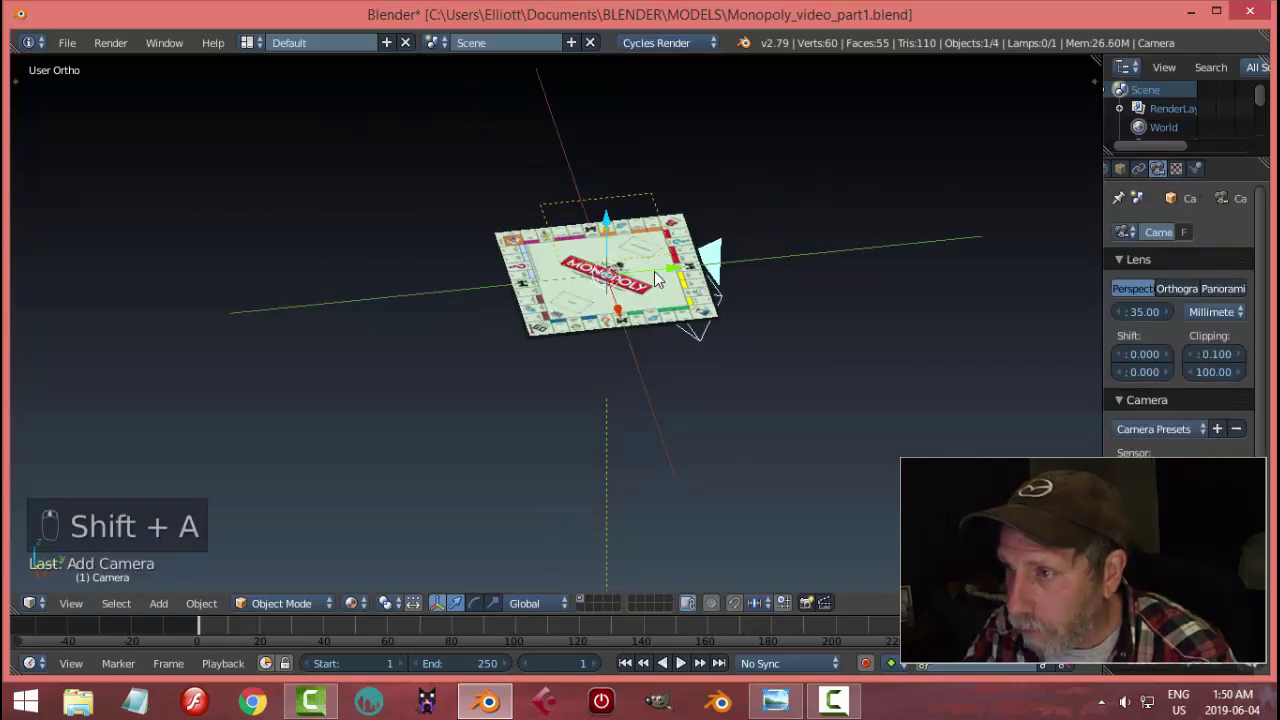
pyautogui.moveTo(607, 278); pyautogui.dragTo(394, 281)
pyautogui.moveTo(333, 251); pyautogui.dragTo(333, 191)
pyautogui.moveTo(547, 252); pyautogui.dragTo(729, 277, button='middle')
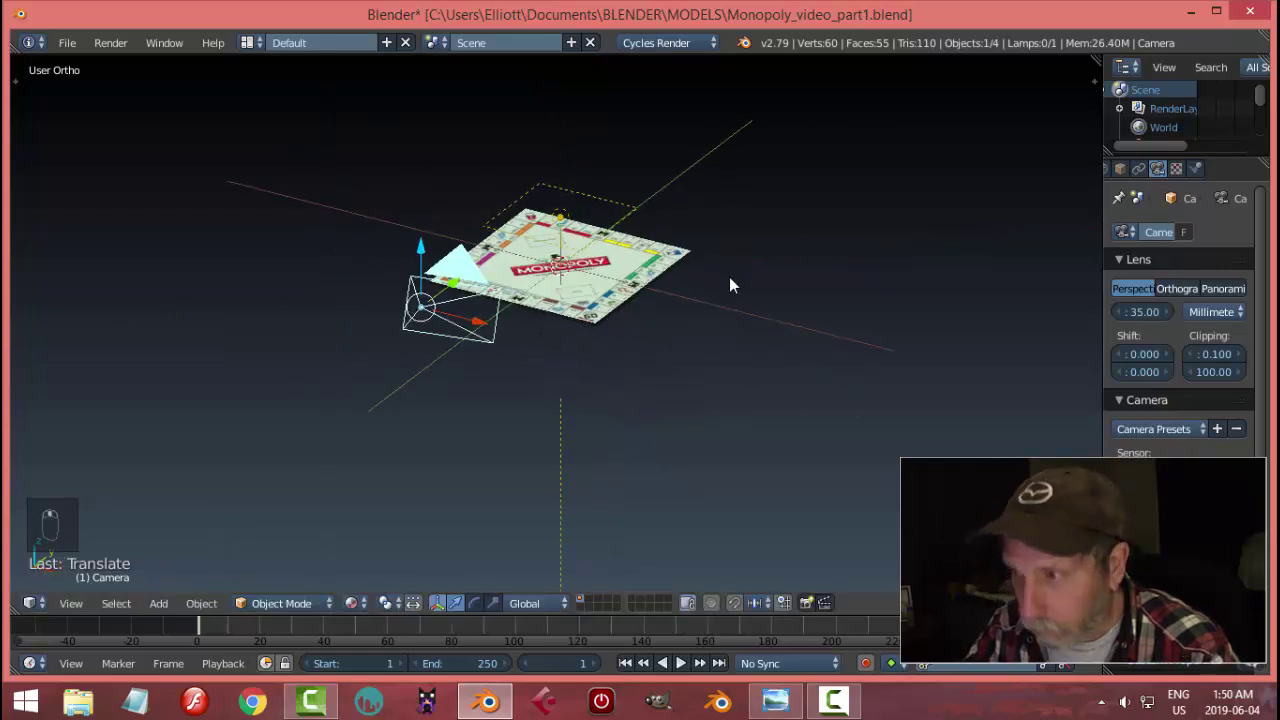
# - Enable Lock Camera to View and orbit in camera view to look down on the board at an angle
pyautogui.press('n')
pyautogui.scroll(10, 1020, 228)
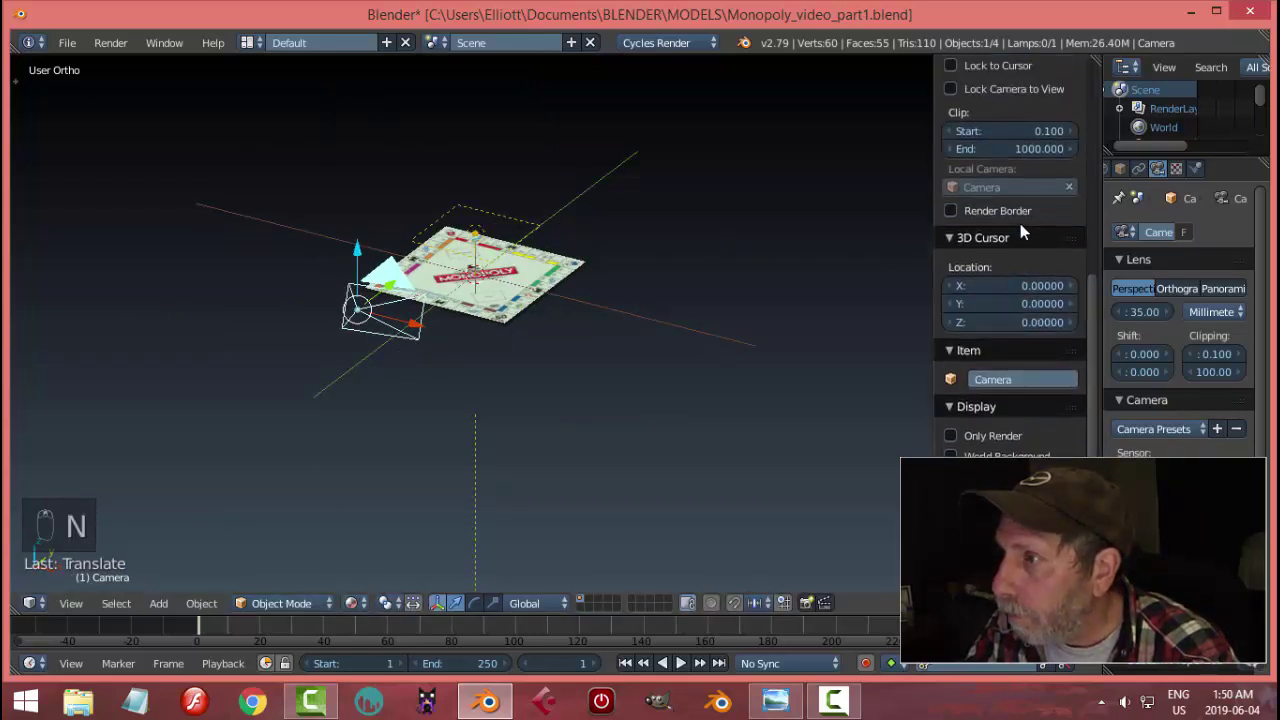
pyautogui.click(1018, 208)
pyautogui.press('n')
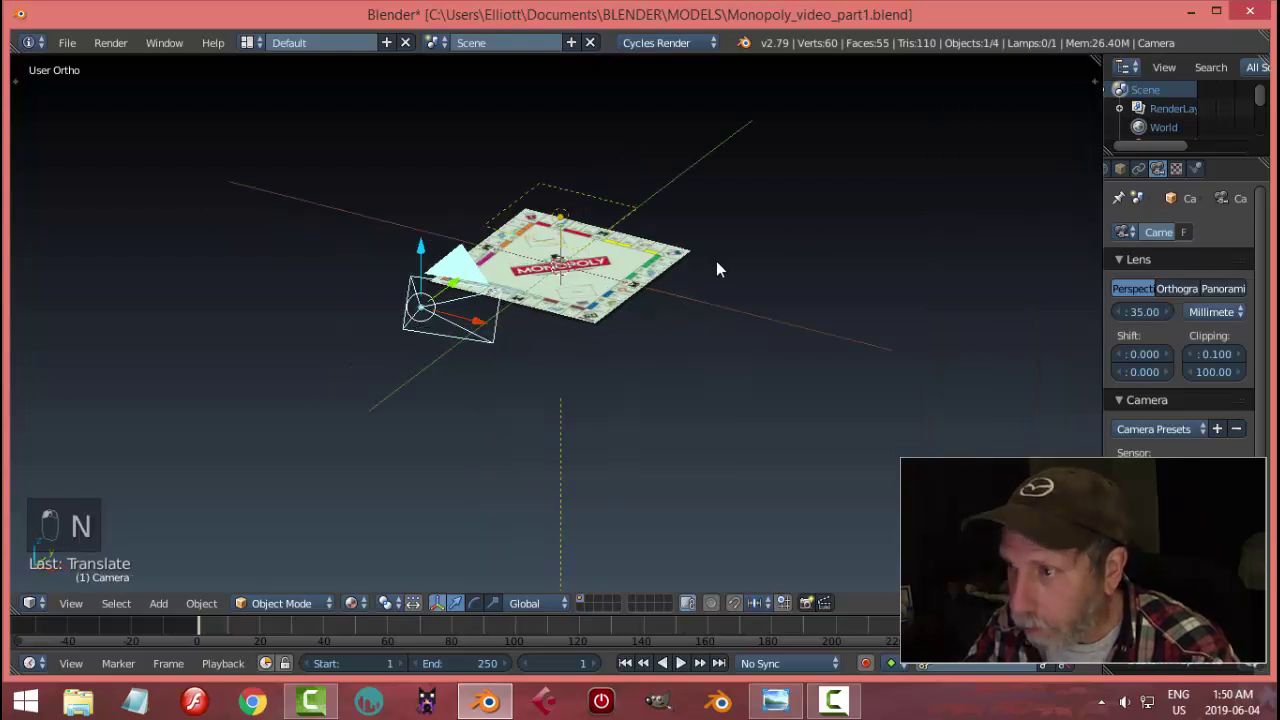
pyautogui.press('KP_0')
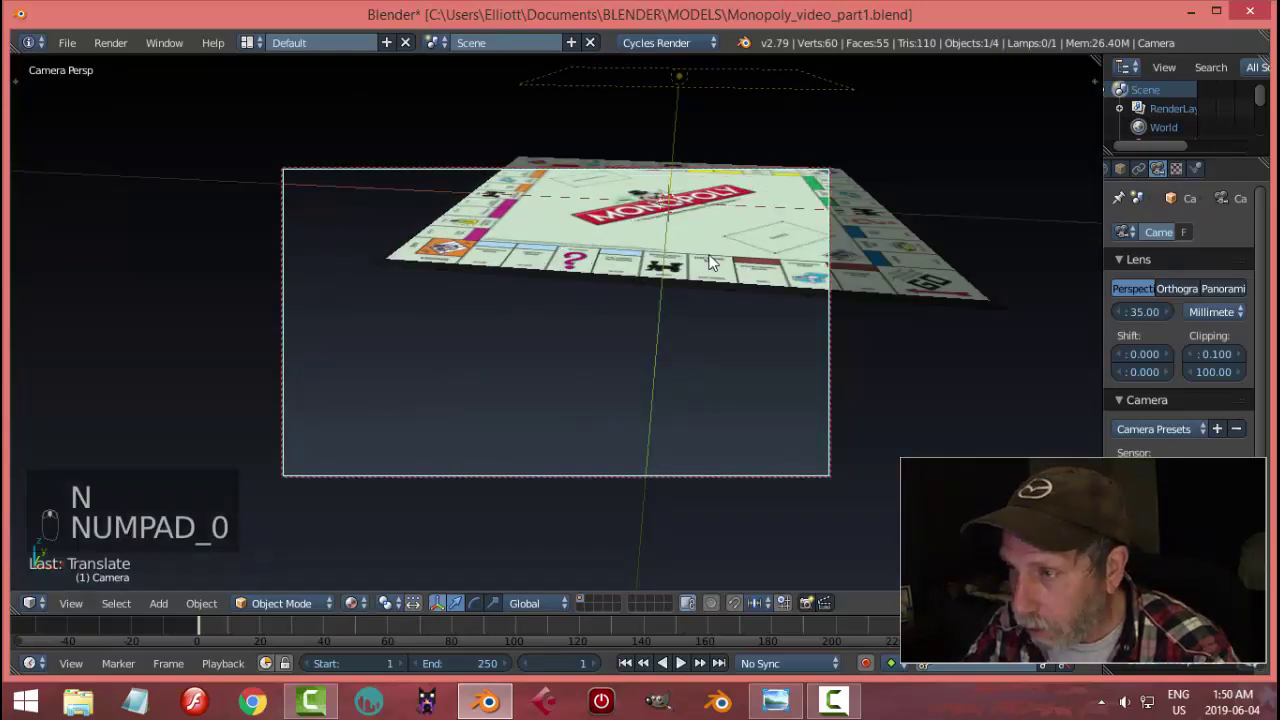
pyautogui.moveTo(743, 274)
pyautogui.mouseDown(button='middle')
pyautogui.moveTo(603, 310)
pyautogui.moveTo(748, 330)
pyautogui.moveTo(745, 297)
pyautogui.mouseUp(button='middle')
pyautogui.press('Home')
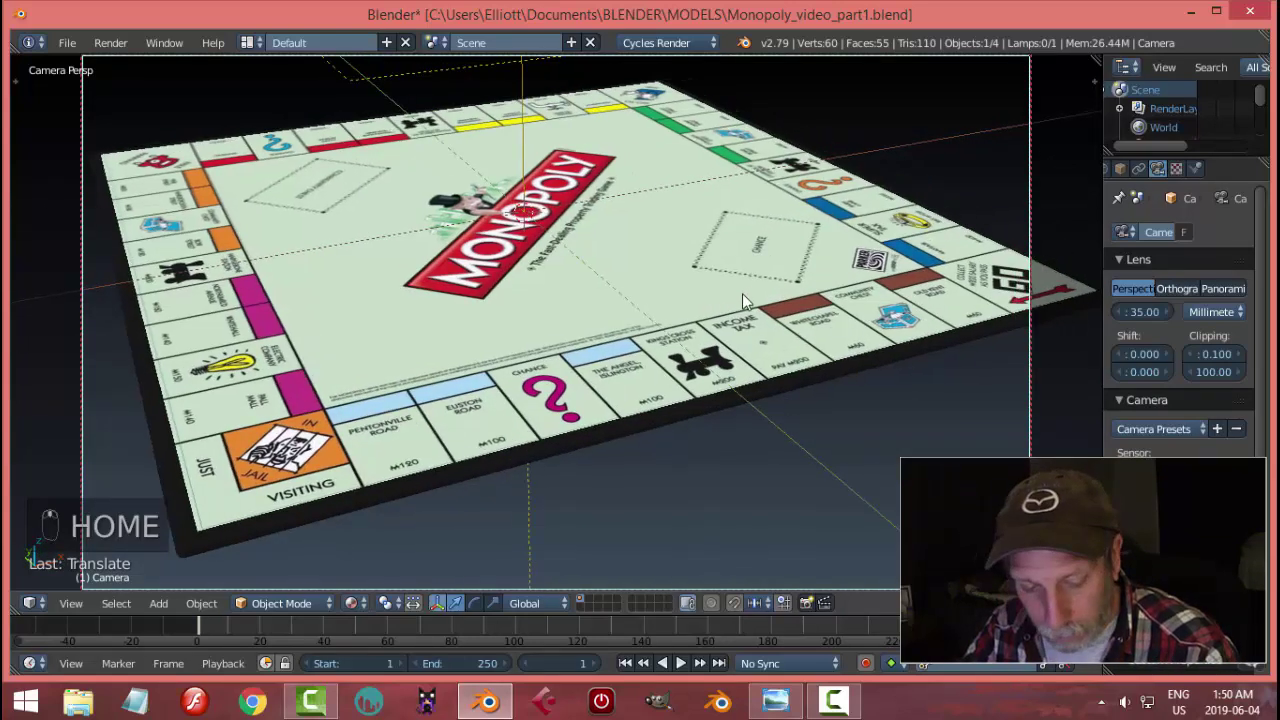
# - Reframe the camera in rendered preview until the whole board fits the frame, return to Material shading and save the file
pyautogui.hotkey('shift', 'z')
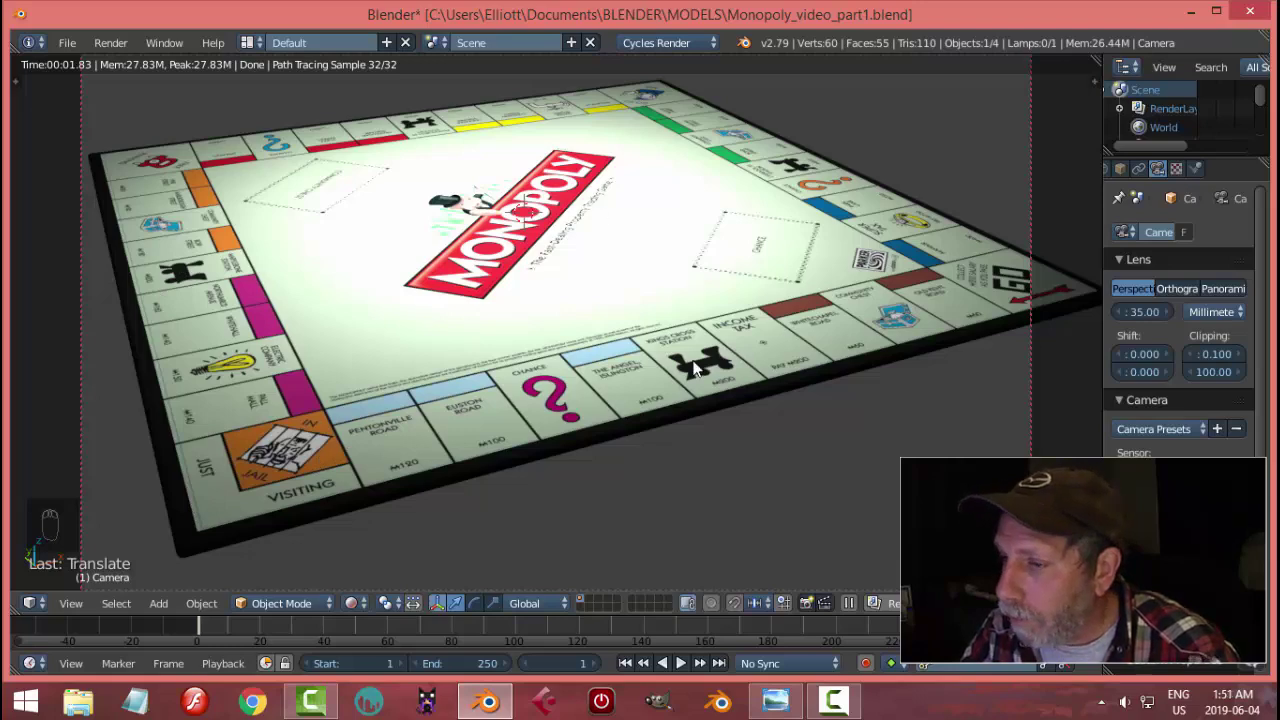
pyautogui.moveTo(641, 372); pyautogui.dragTo(630, 332, button='middle')
pyautogui.scroll(-2, 645, 332)
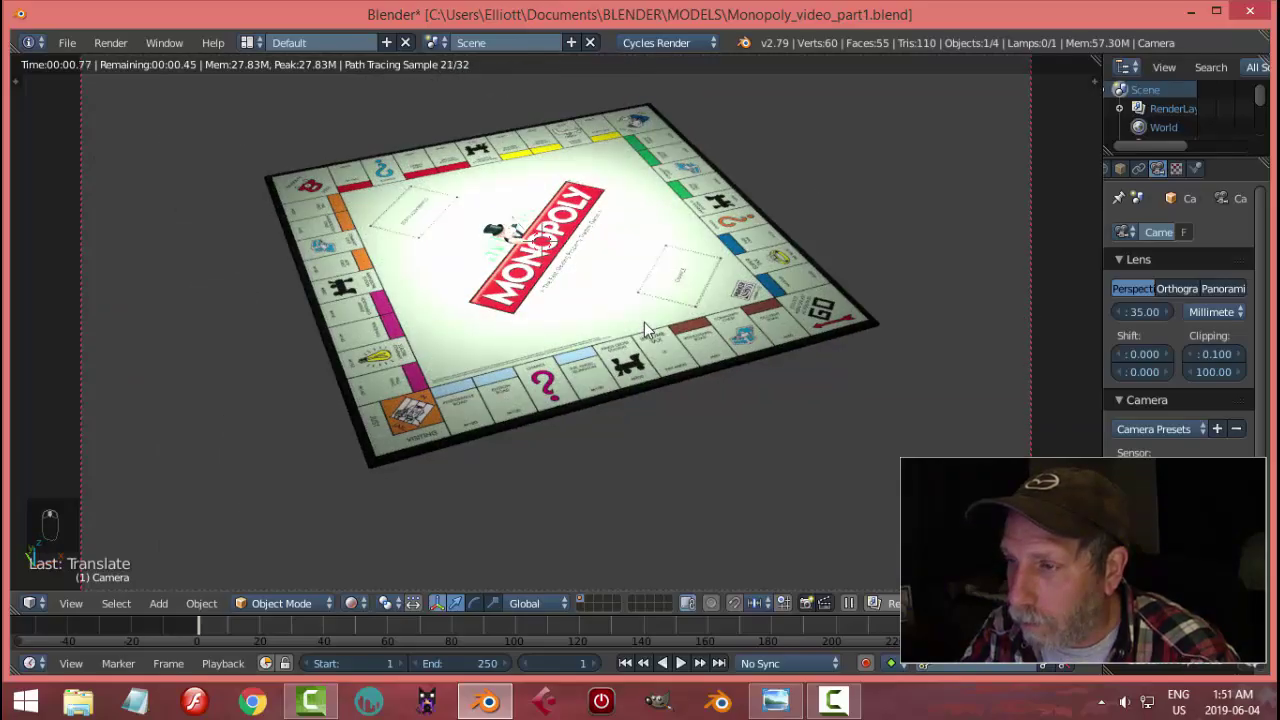
pyautogui.scroll(3, 645, 332)
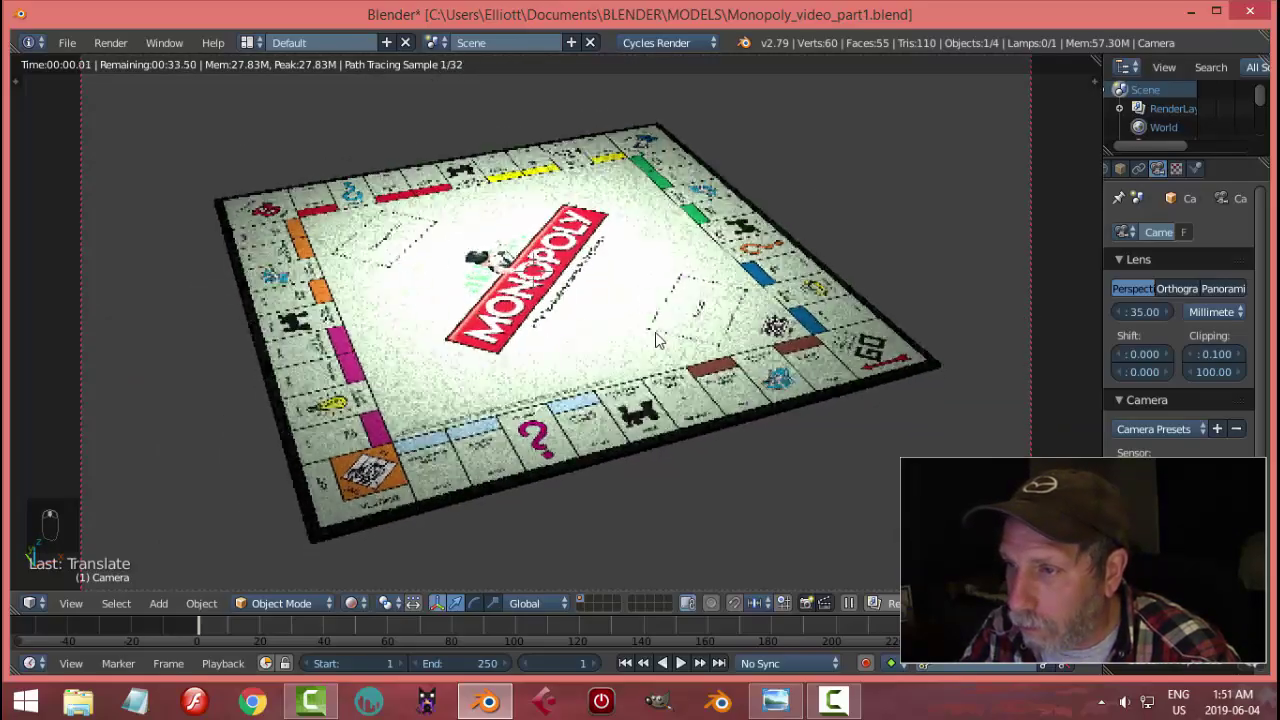
pyautogui.moveTo(656, 340)
pyautogui.mouseDown(button='middle')
pyautogui.moveTo(660, 323)
pyautogui.moveTo(674, 337)
pyautogui.mouseUp(button='middle')
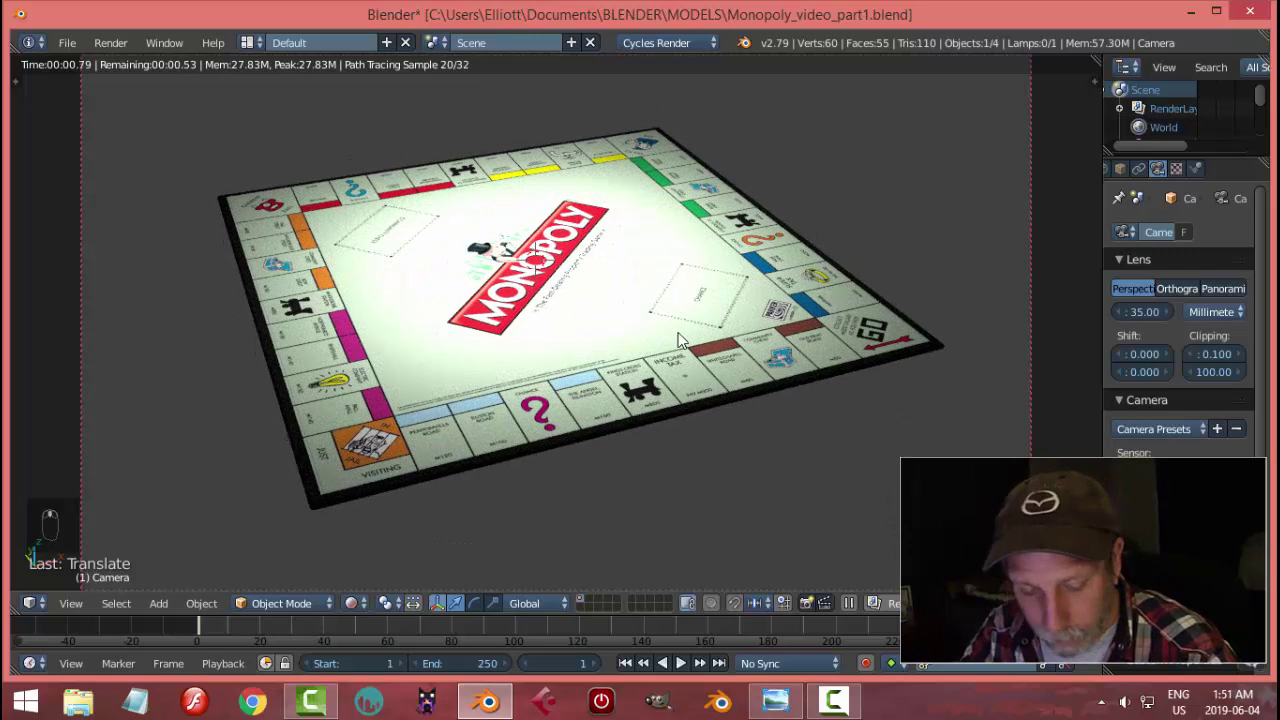
pyautogui.hotkey('shift', 'z')
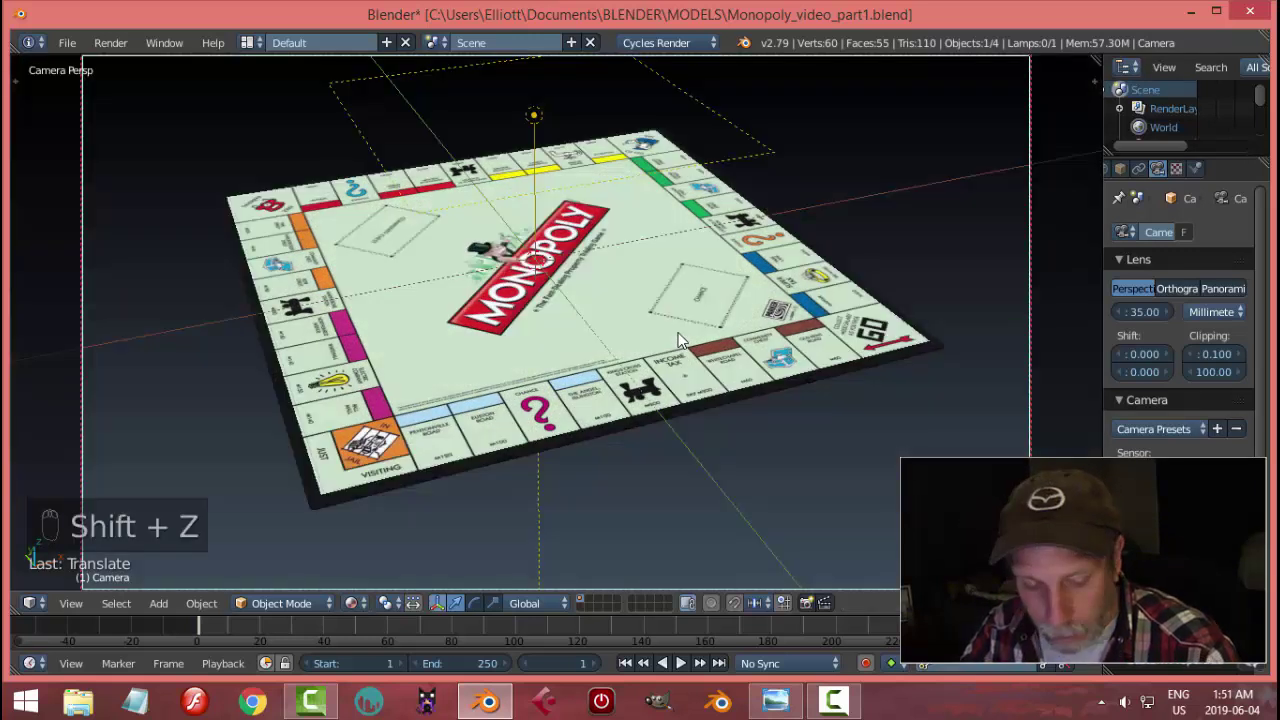
pyautogui.hotkey('ctrl', 's')
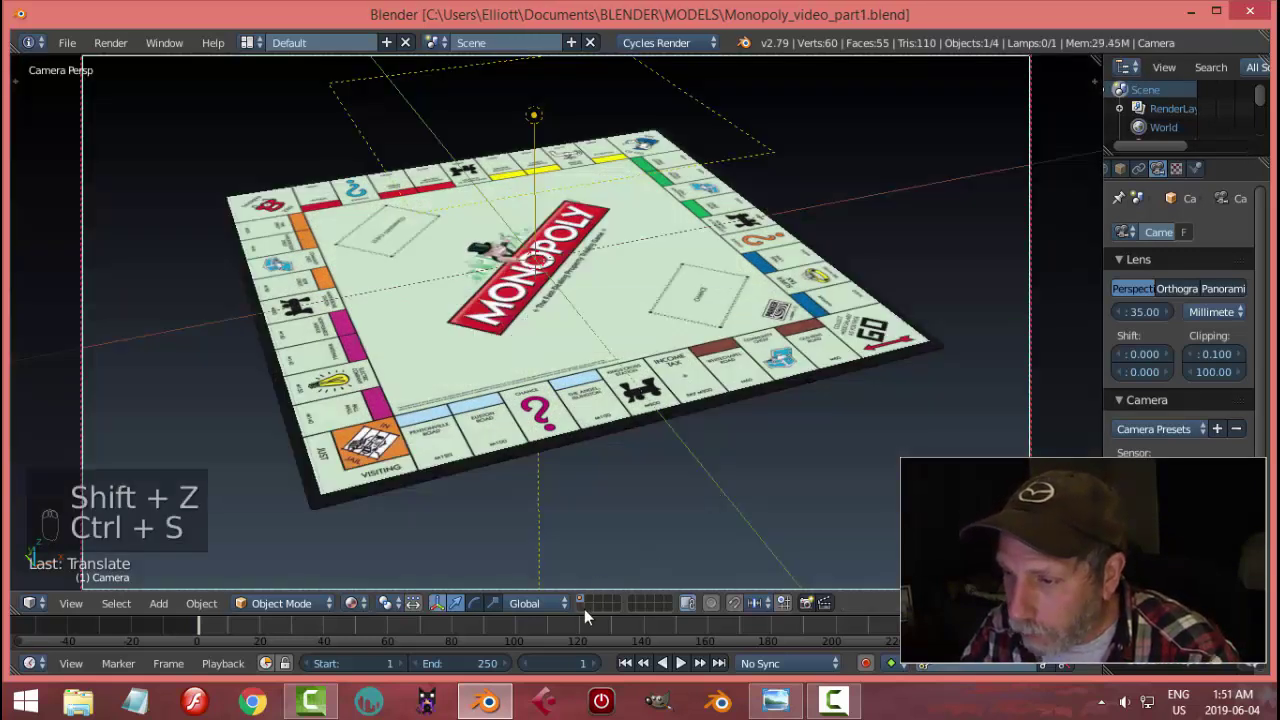
# - Switch to an empty layer, leave the camera view and show the layer from the front
pyautogui.click(584, 608)
pyautogui.press('KP_0')
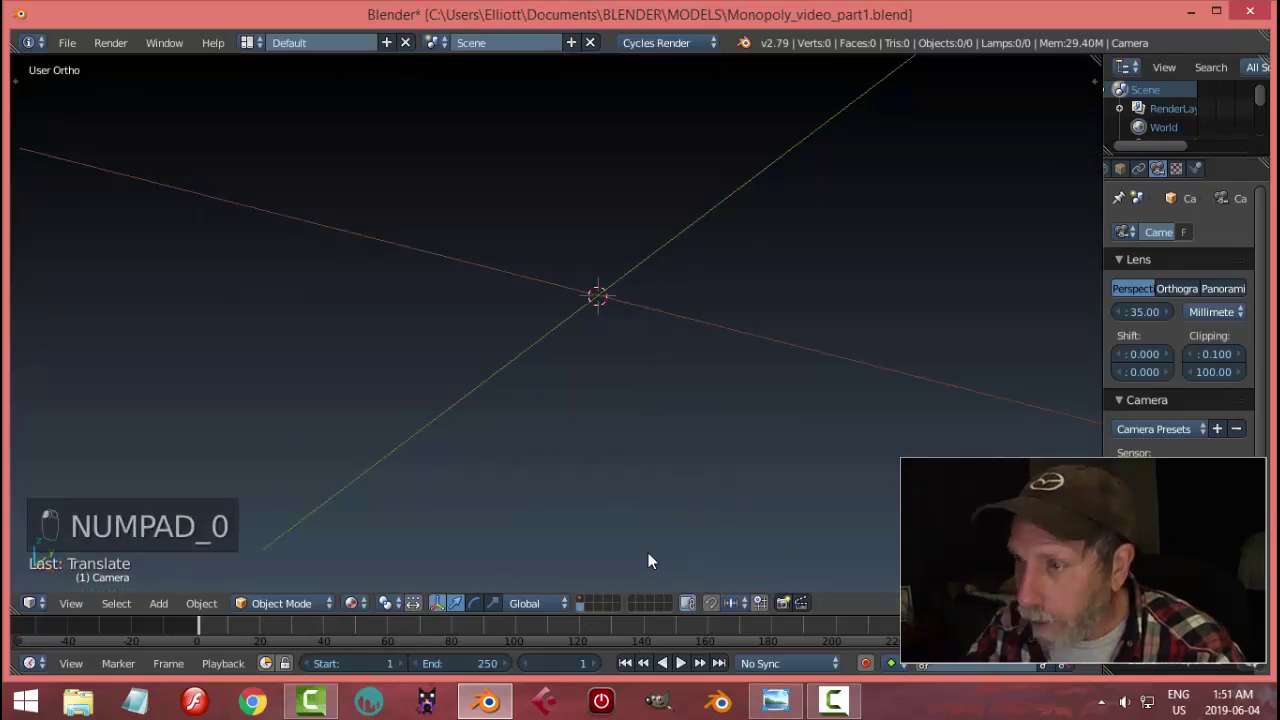
pyautogui.moveTo(682, 457); pyautogui.dragTo(623, 412, button='middle')
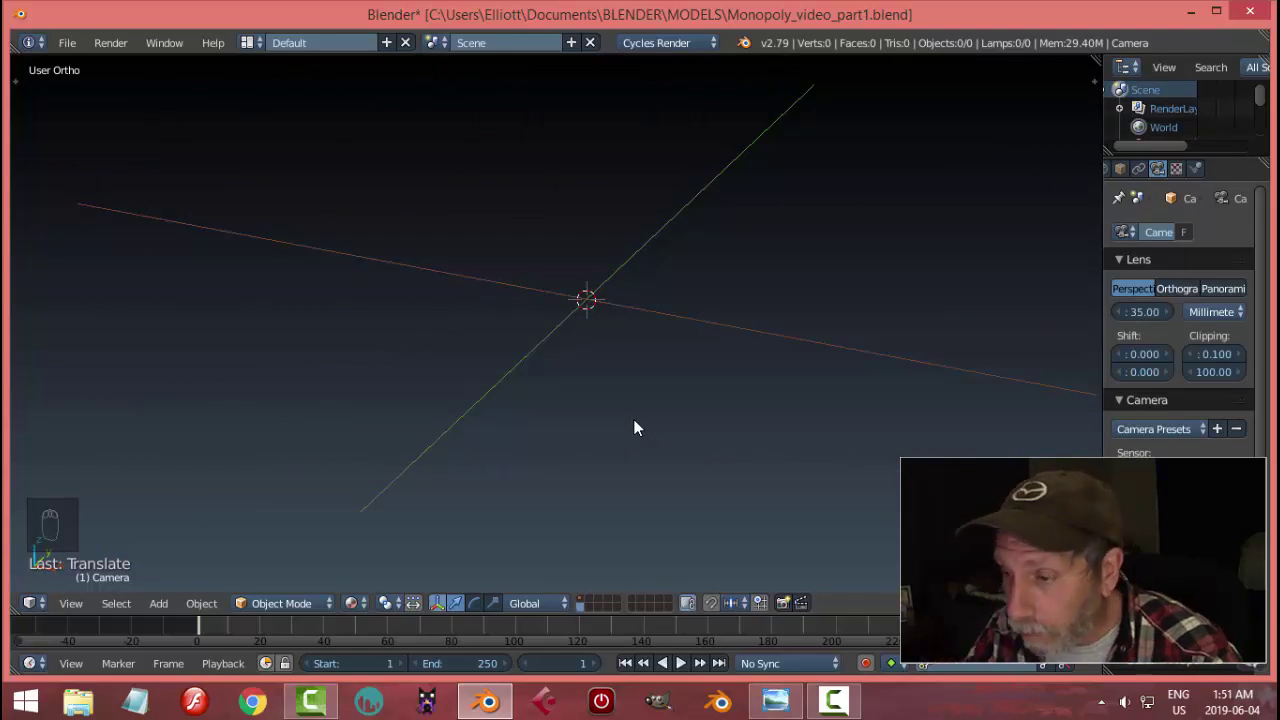
pyautogui.press('KP_1')
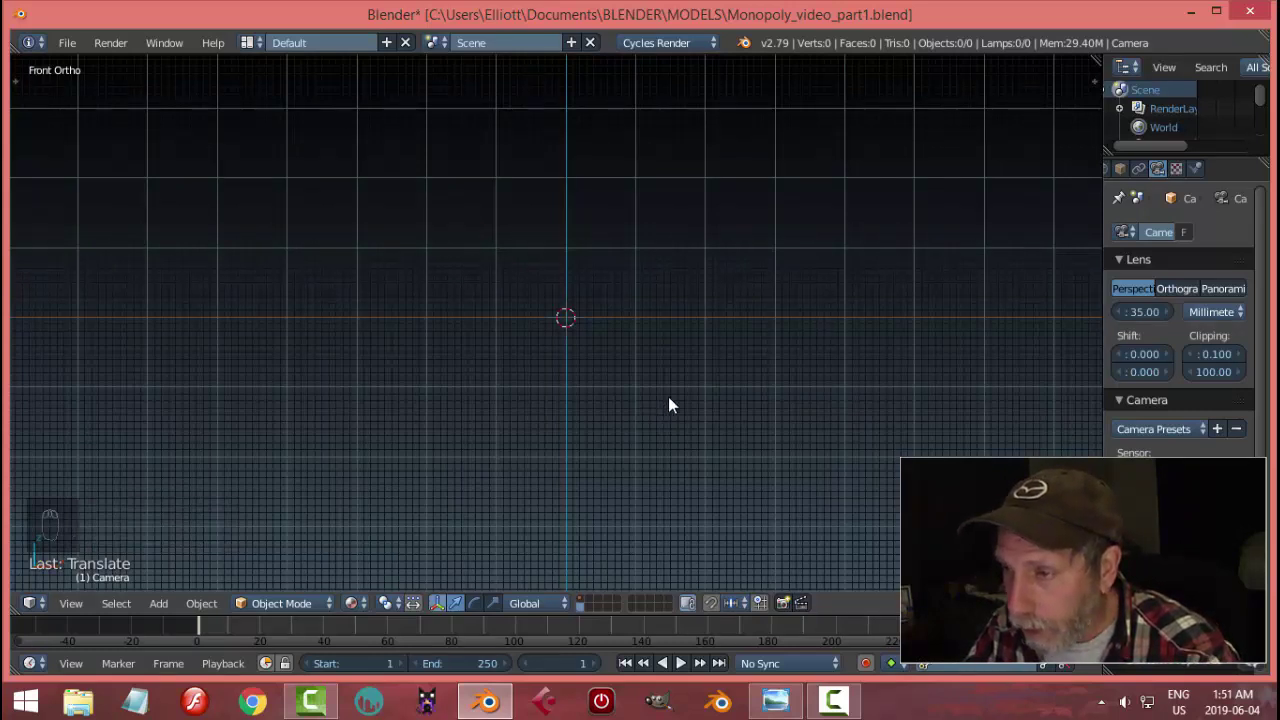
# - Add a cube mesh at the origin of the empty layer and switch the viewport to Solid shading
pyautogui.scroll(2, 669, 398)
pyautogui.hotkey('shift', 'a')
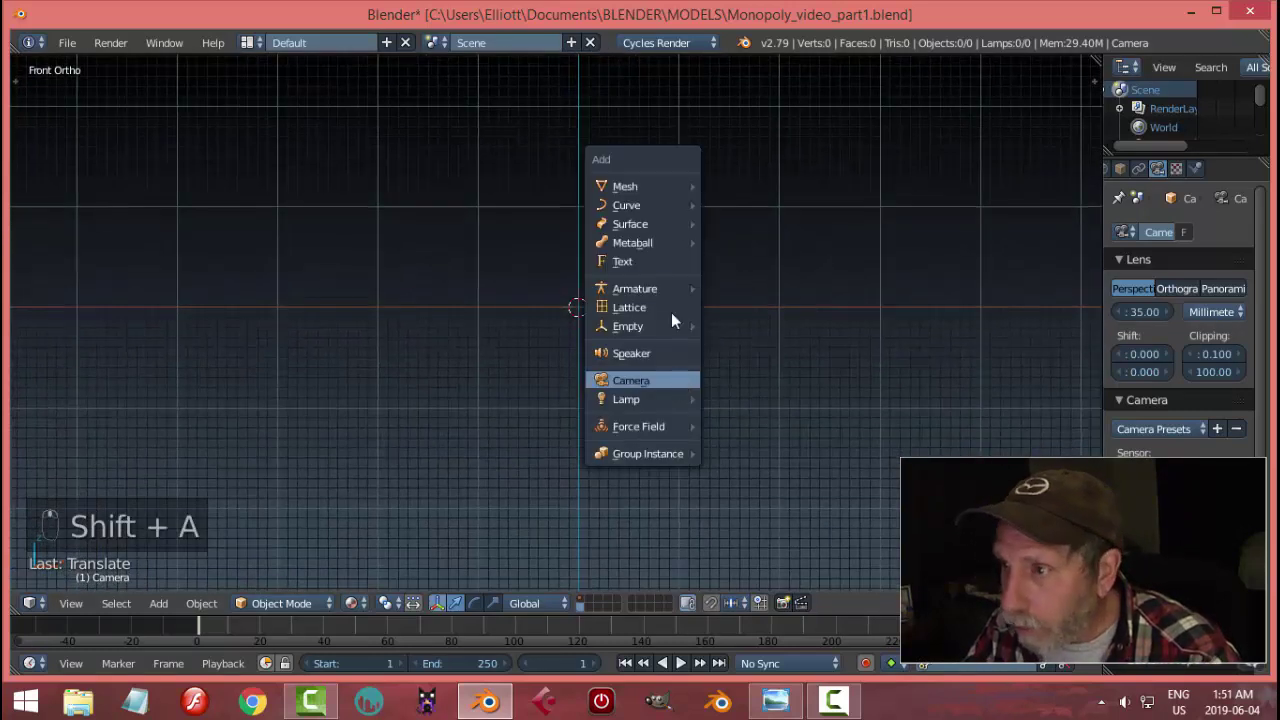
pyautogui.moveTo(680, 187)
pyautogui.click(738, 205)
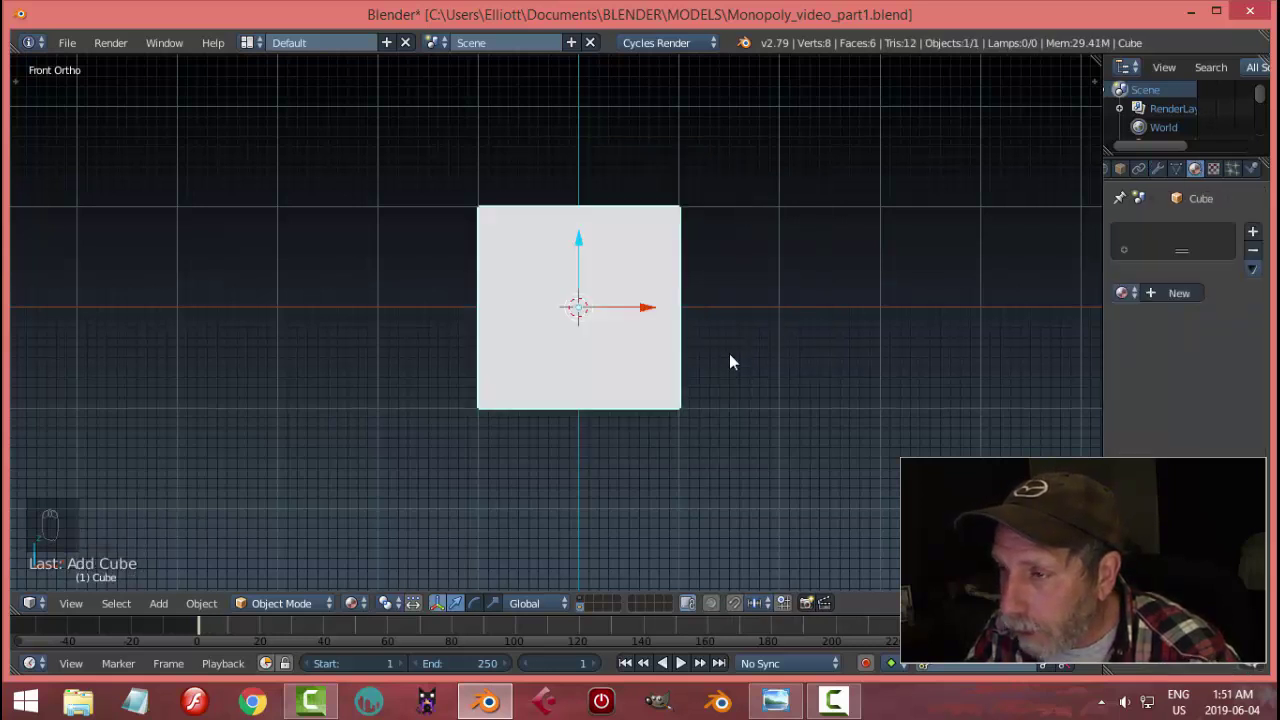
pyautogui.click(351, 603)
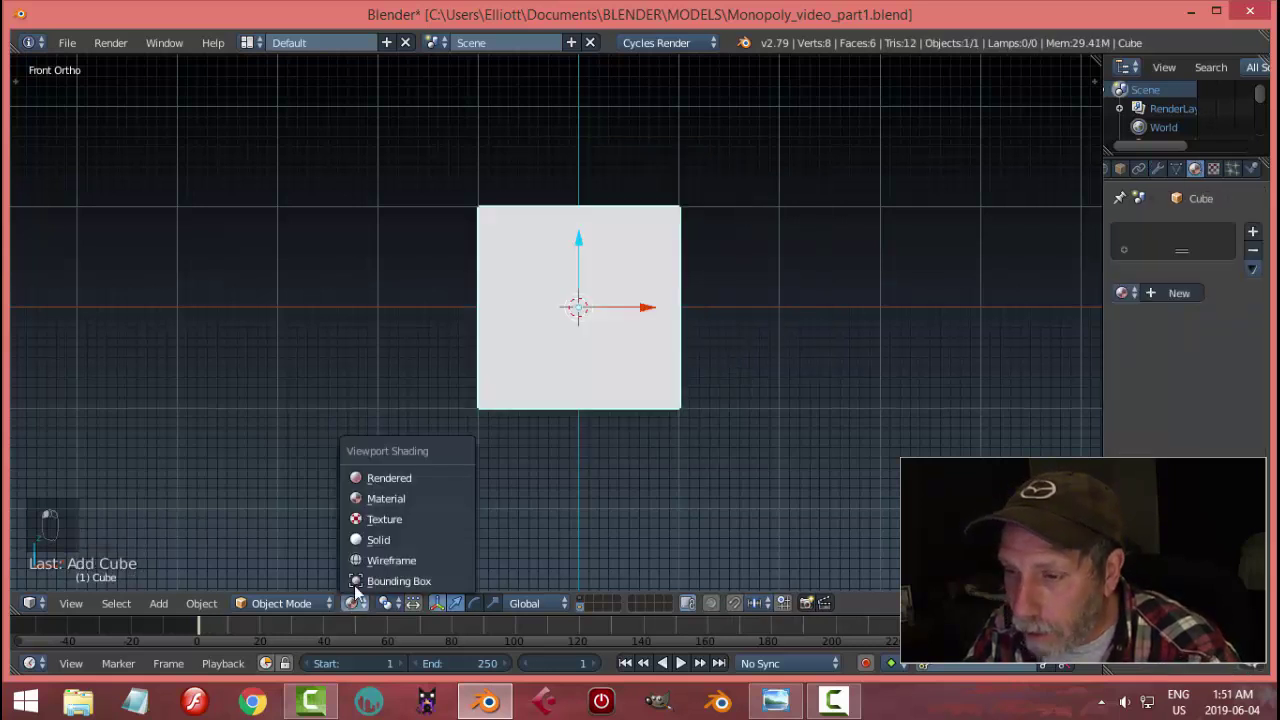
pyautogui.click(372, 537)
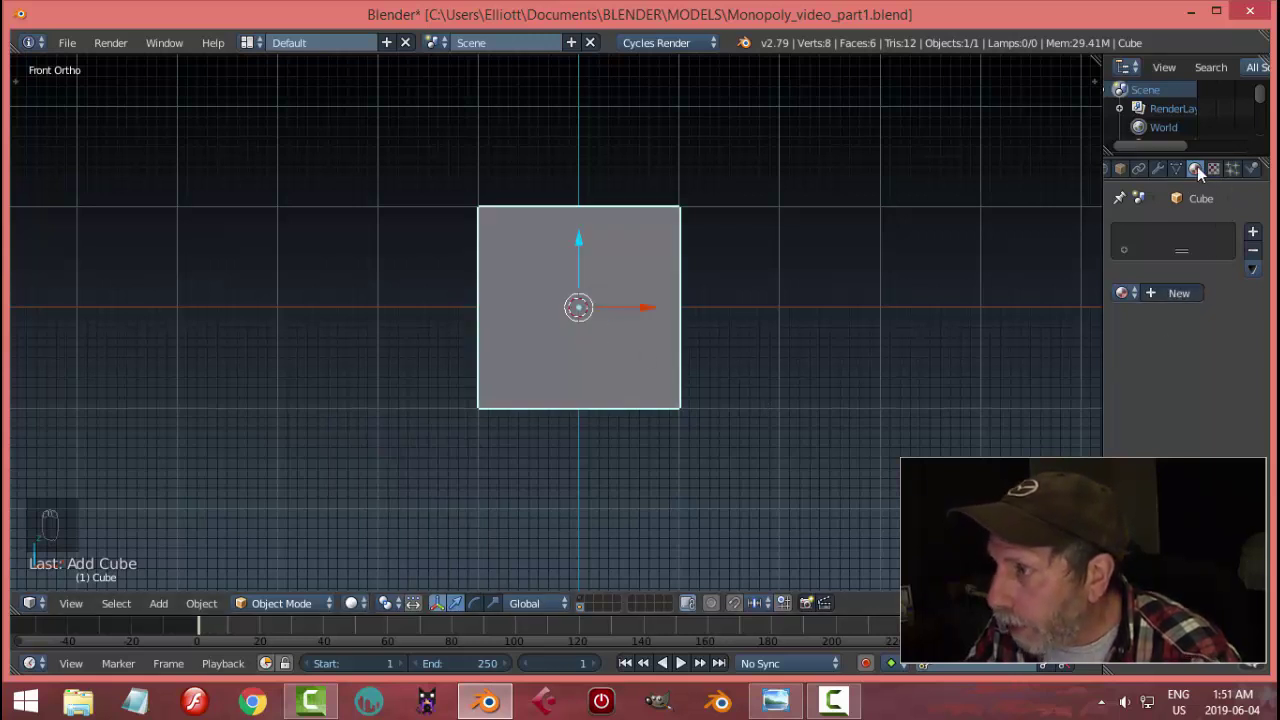
# - Round the cube with a Subdivision Surface modifier at 2 view subdivisions, then apply the modifier in Object Mode
pyautogui.click(1158, 168)
pyautogui.click(1156, 233)
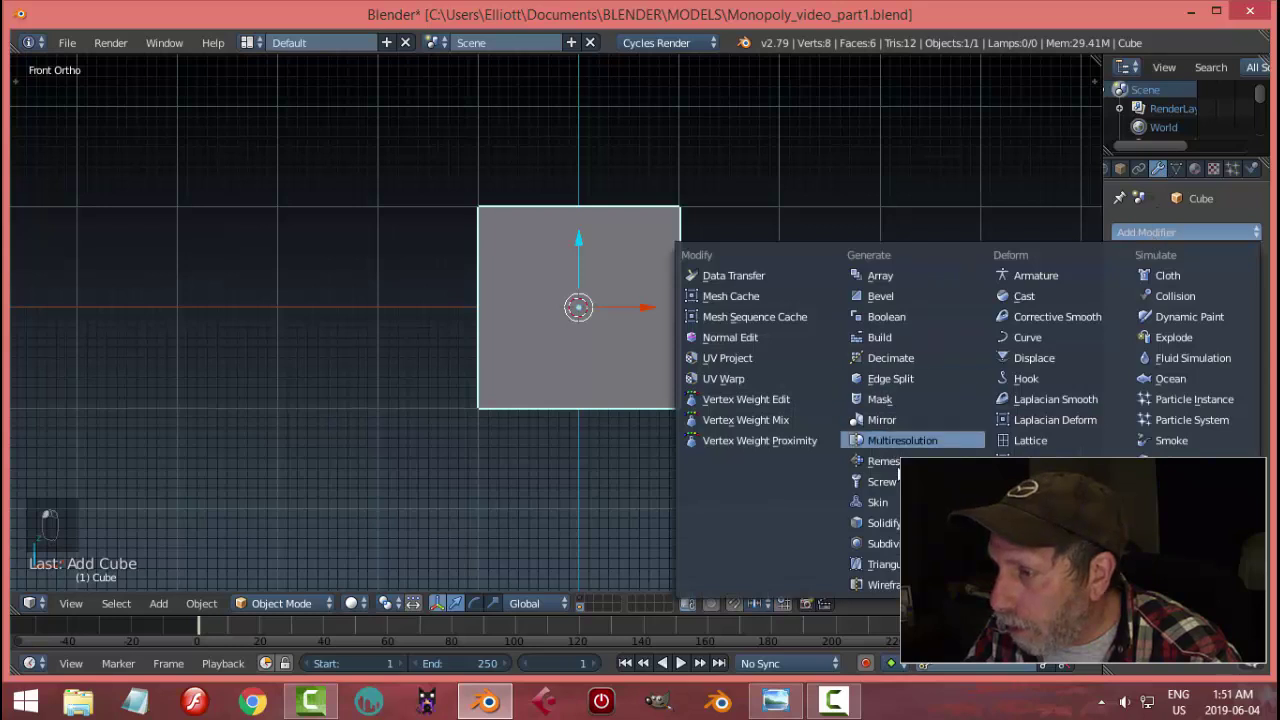
pyautogui.click(878, 543)
pyautogui.click(1170, 356)
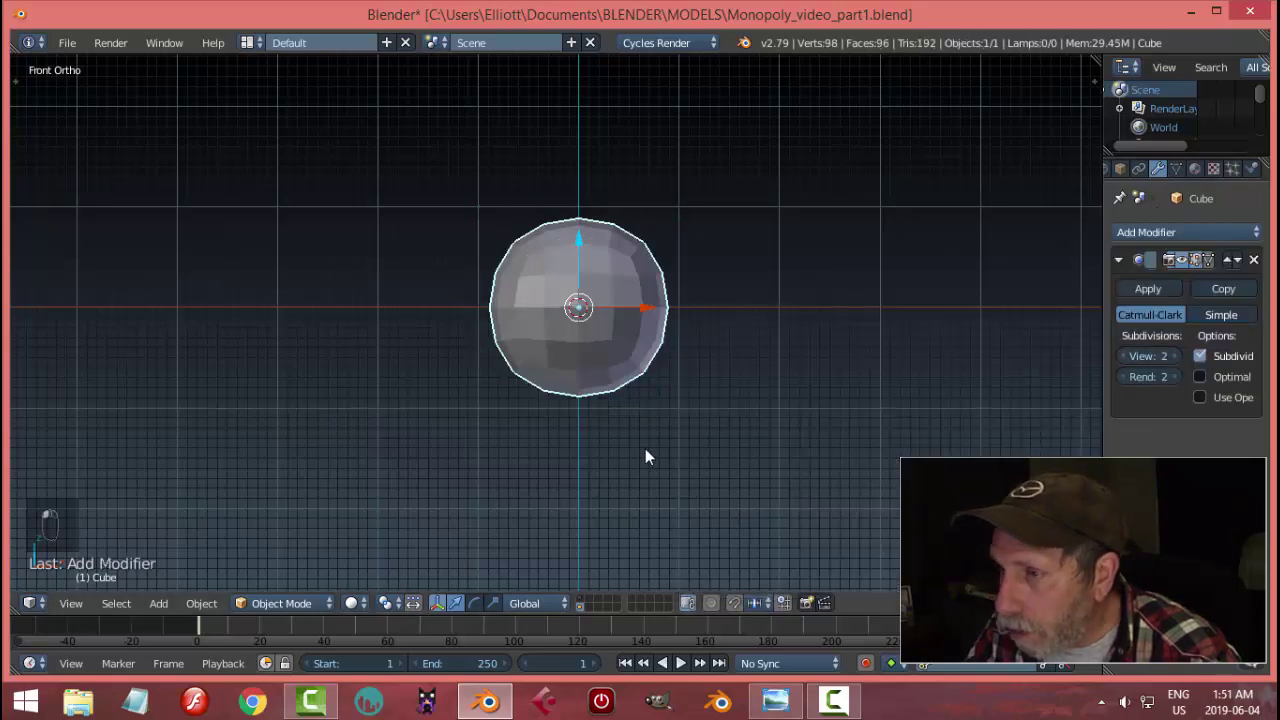
pyautogui.scroll(1, 645, 448)
pyautogui.scroll(-1, 633, 452)
pyautogui.press('Tab')
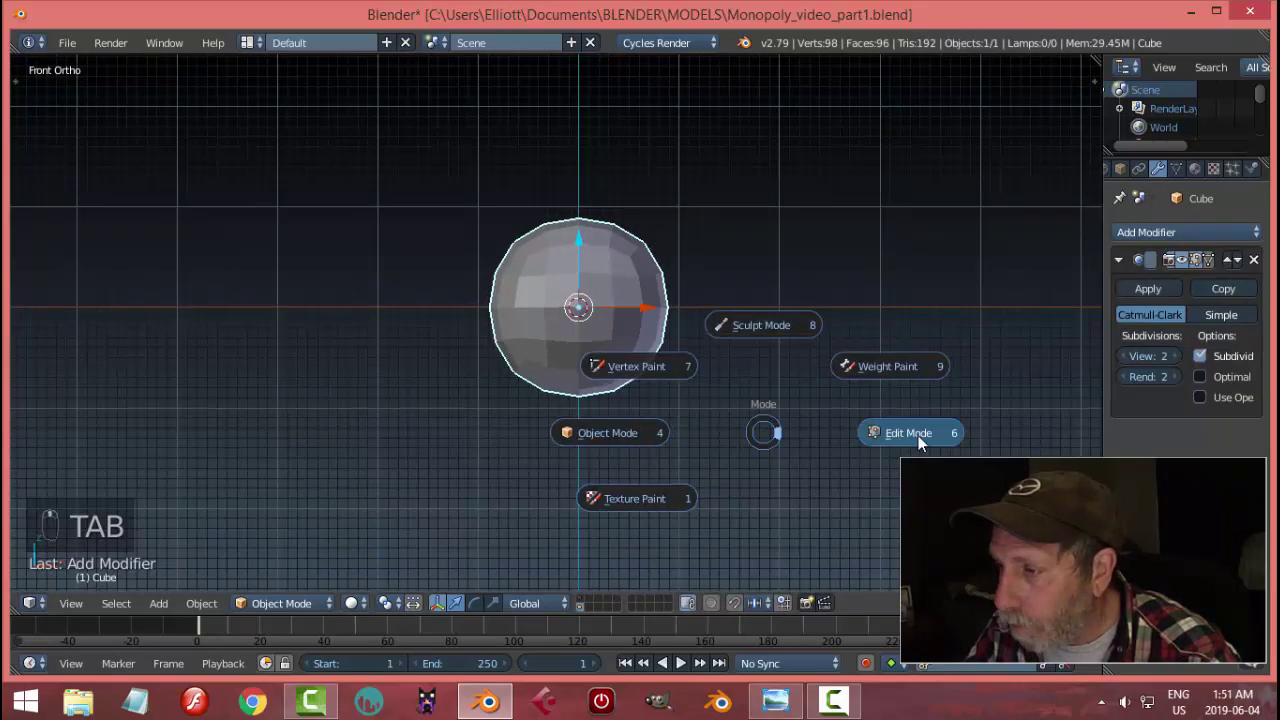
pyautogui.press('Tab')
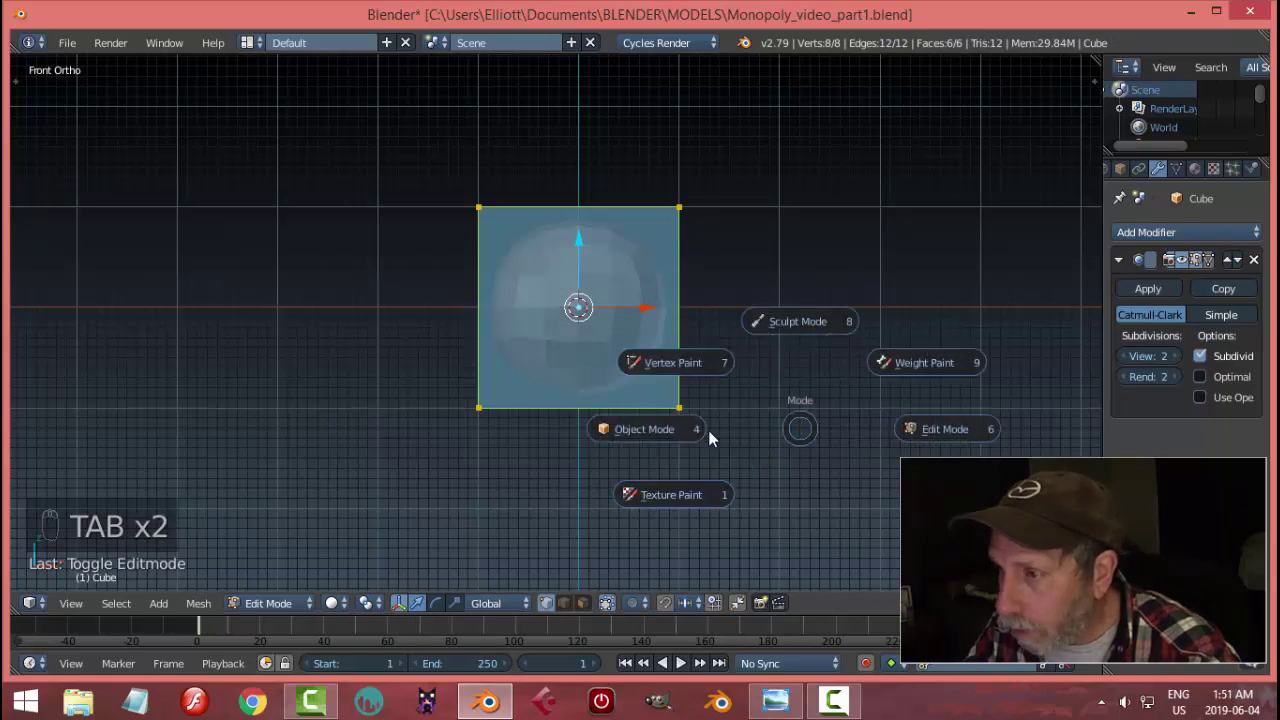
pyautogui.click(708, 430)
pyautogui.click(1147, 288)
# - In Edit Mode with Wireframe shading, duplicate the lower half of the sphere in place, including its middle row of vertices
pyautogui.press('Tab')
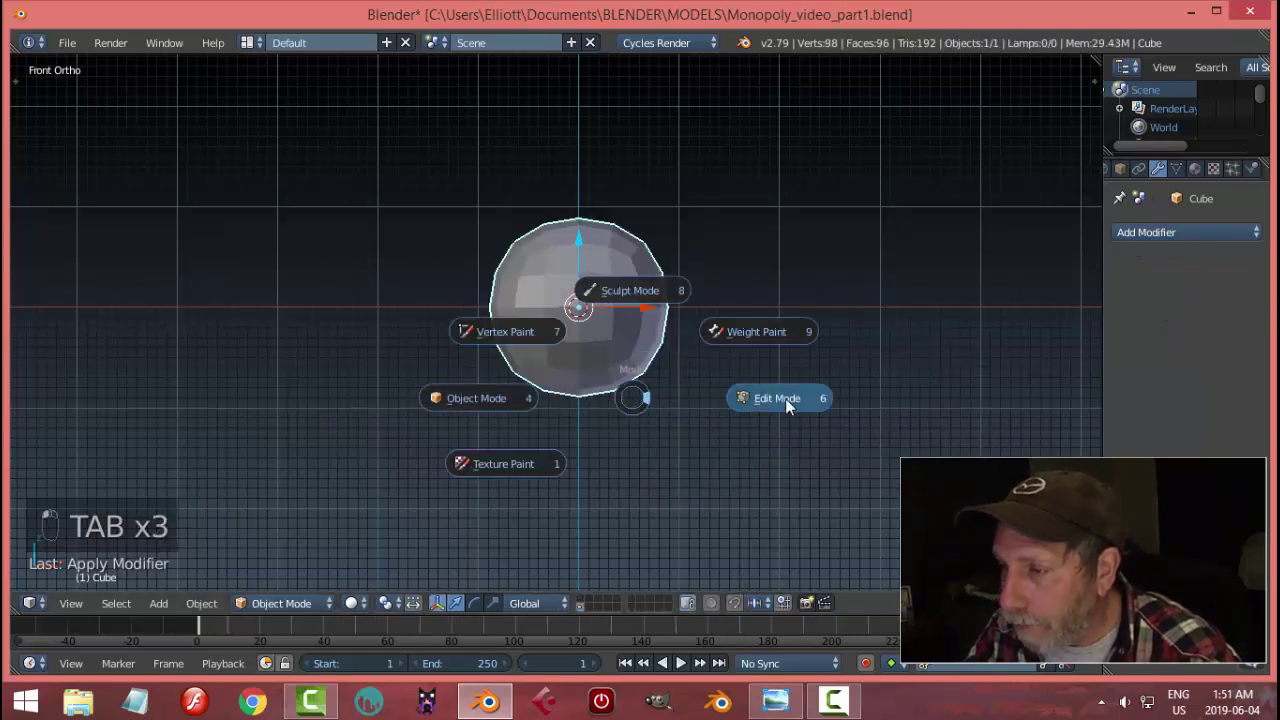
pyautogui.click(786, 399)
pyautogui.press('z')
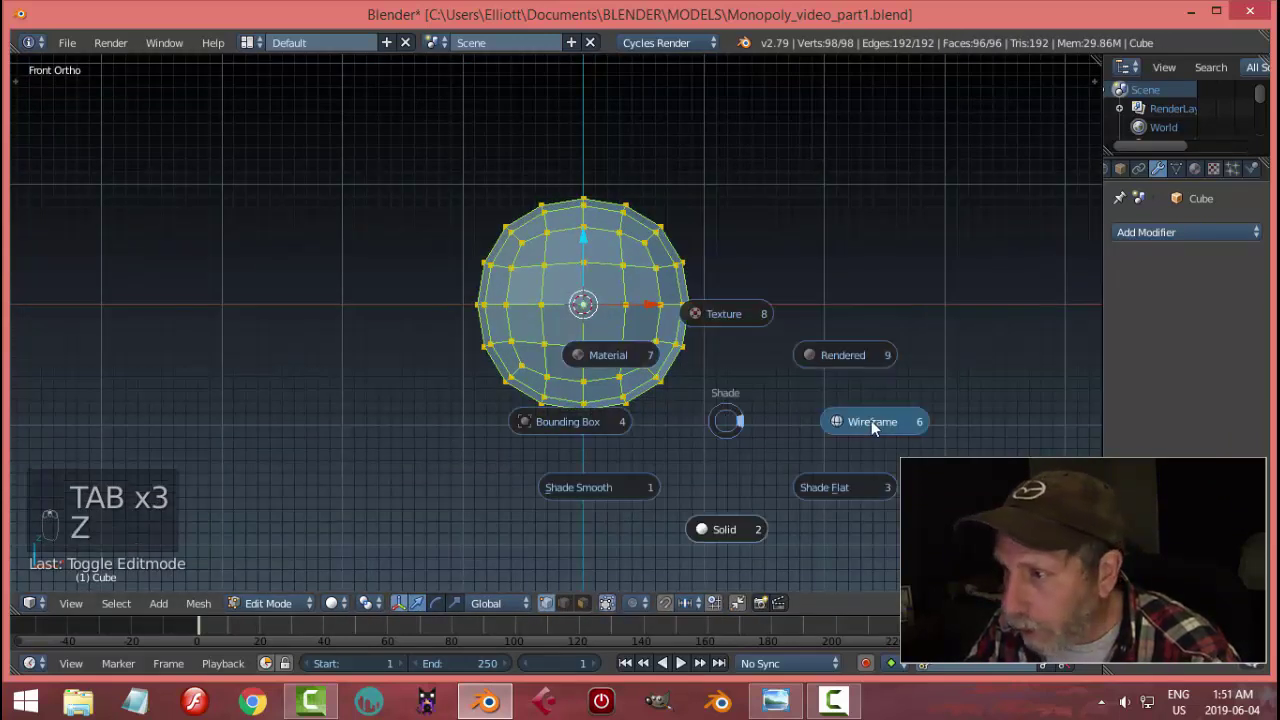
pyautogui.click(871, 420)
pyautogui.press('a')
pyautogui.press('b')
pyautogui.moveTo(803, 466); pyautogui.dragTo(435, 287)
pyautogui.hotkey('shift', 'd')
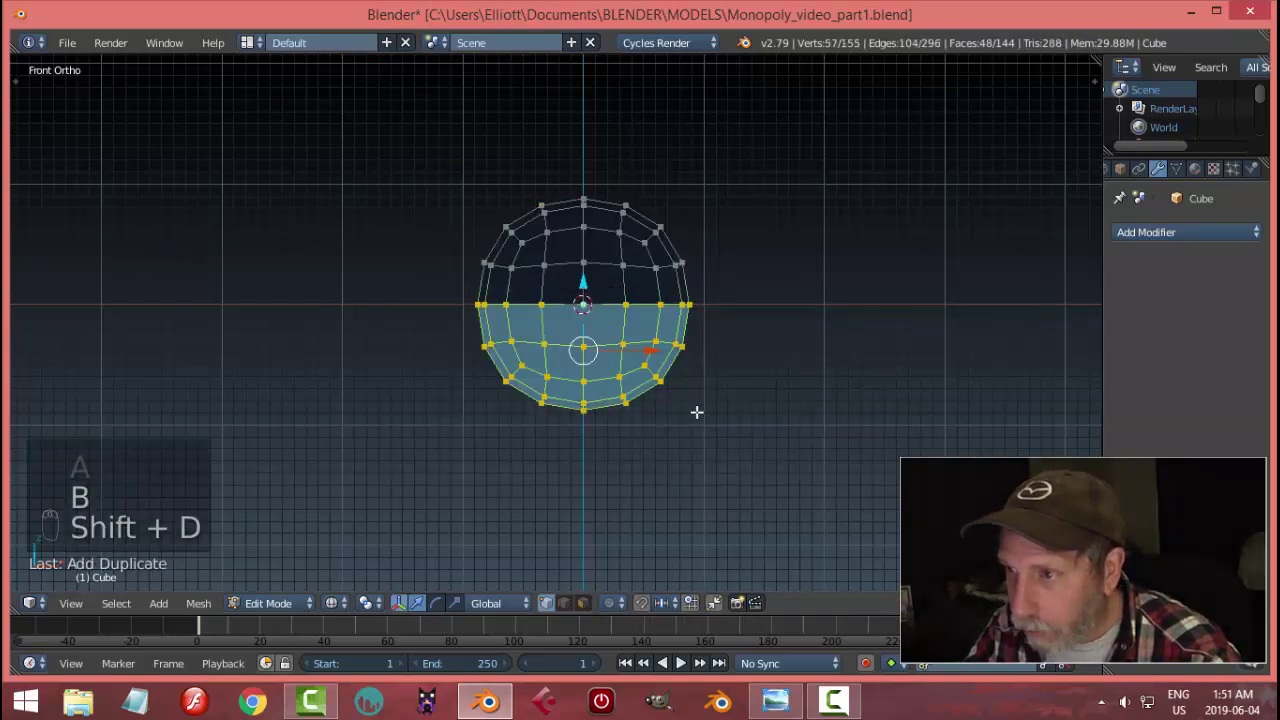
pyautogui.rightClick(697, 412)
# - Move the duplicated half straight down along Z, about 3 units below its original position
pyautogui.scroll(-2, 575, 311)
pyautogui.moveTo(575, 275); pyautogui.dragTo(670, 469)
pyautogui.scroll(-2, 670, 469)
pyautogui.keyDown('shift'); pyautogui.moveTo(686, 463); pyautogui.dragTo(690, 408, button='middle'); pyautogui.keyUp('shift')
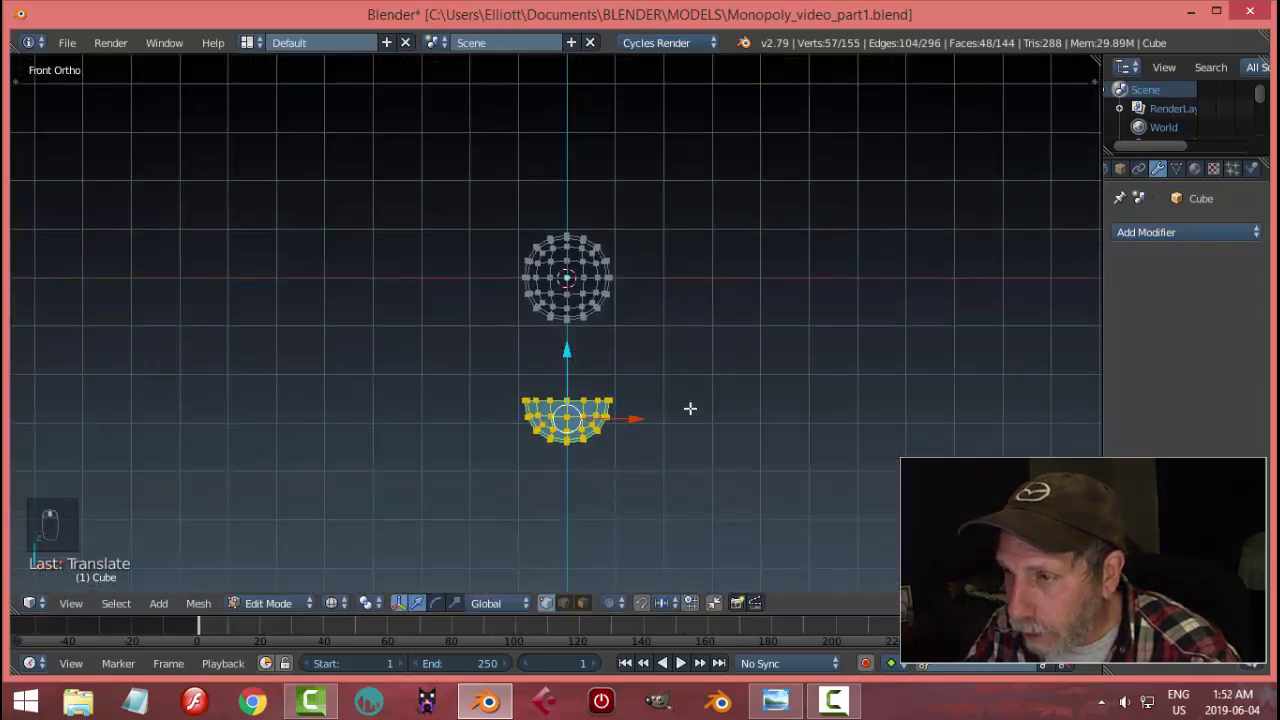
pyautogui.moveTo(570, 354); pyautogui.dragTo(573, 382)
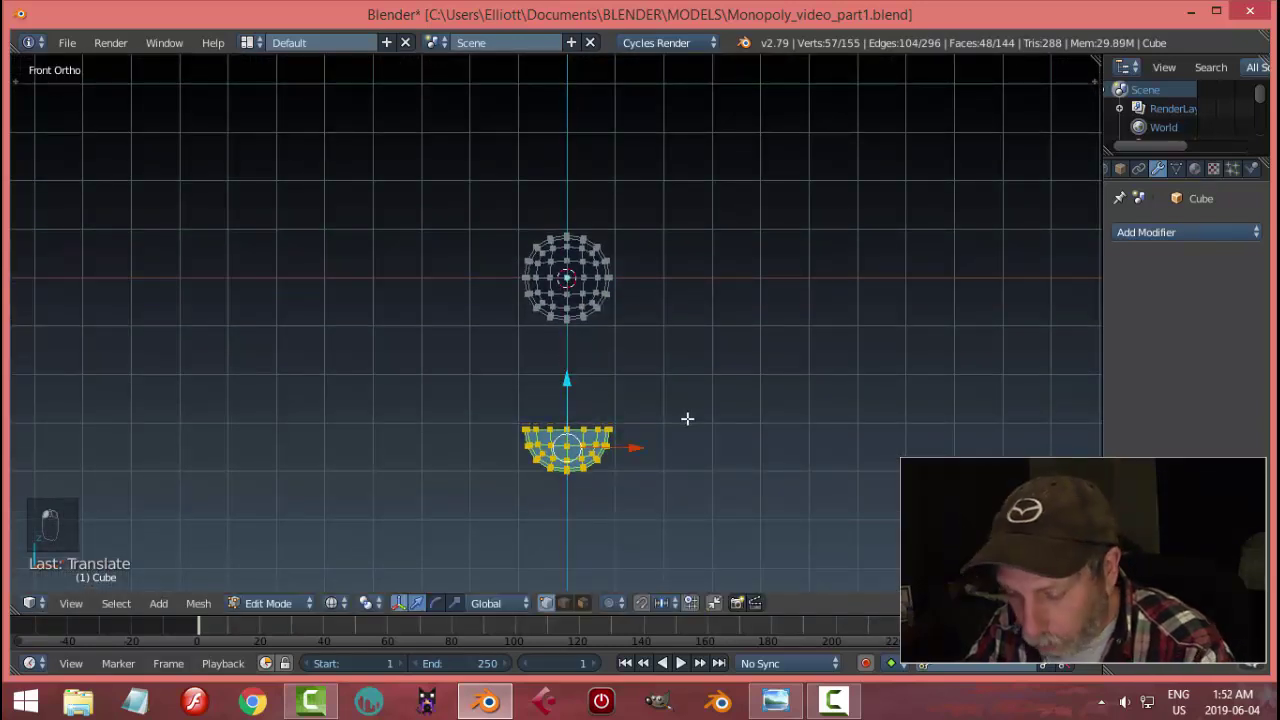
# - Separate the duplicated lower half into its own object and return to Object Mode
pyautogui.press('p')
pyautogui.click(687, 418)
pyautogui.press('Tab')
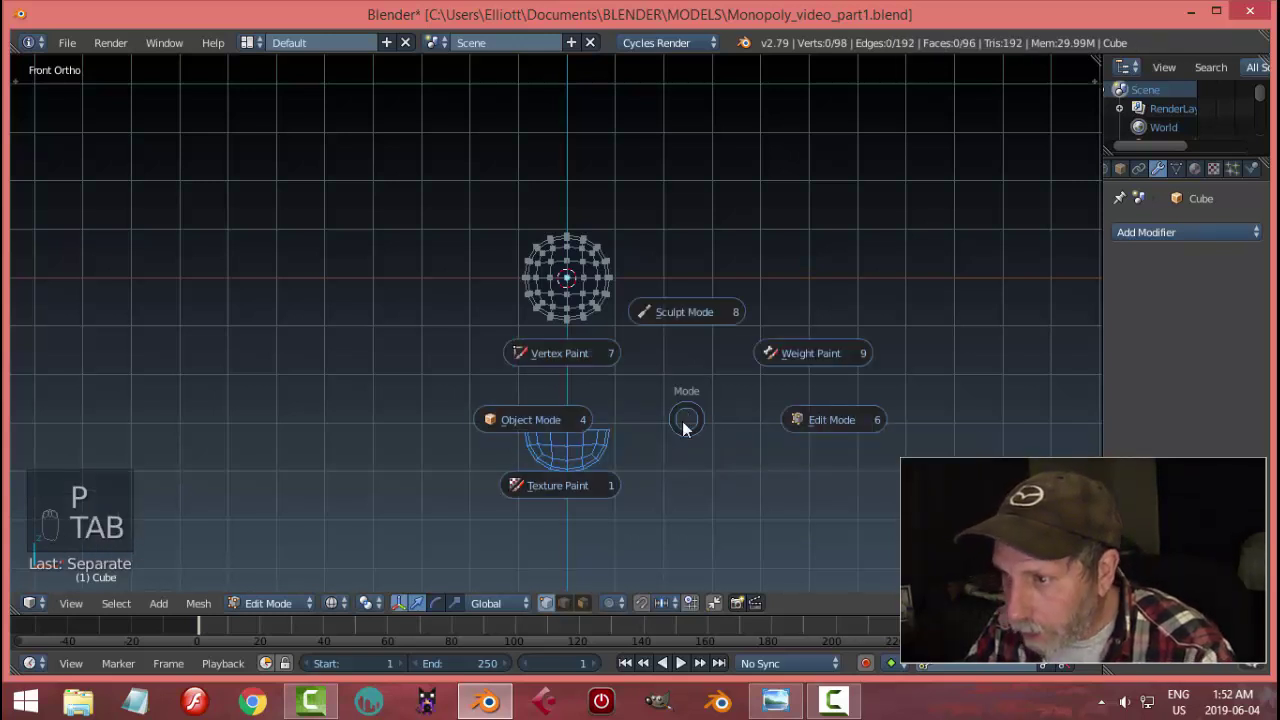
pyautogui.click(566, 430)
# - Set the separated bowl's origin to its geometry
pyautogui.rightClick(582, 455)
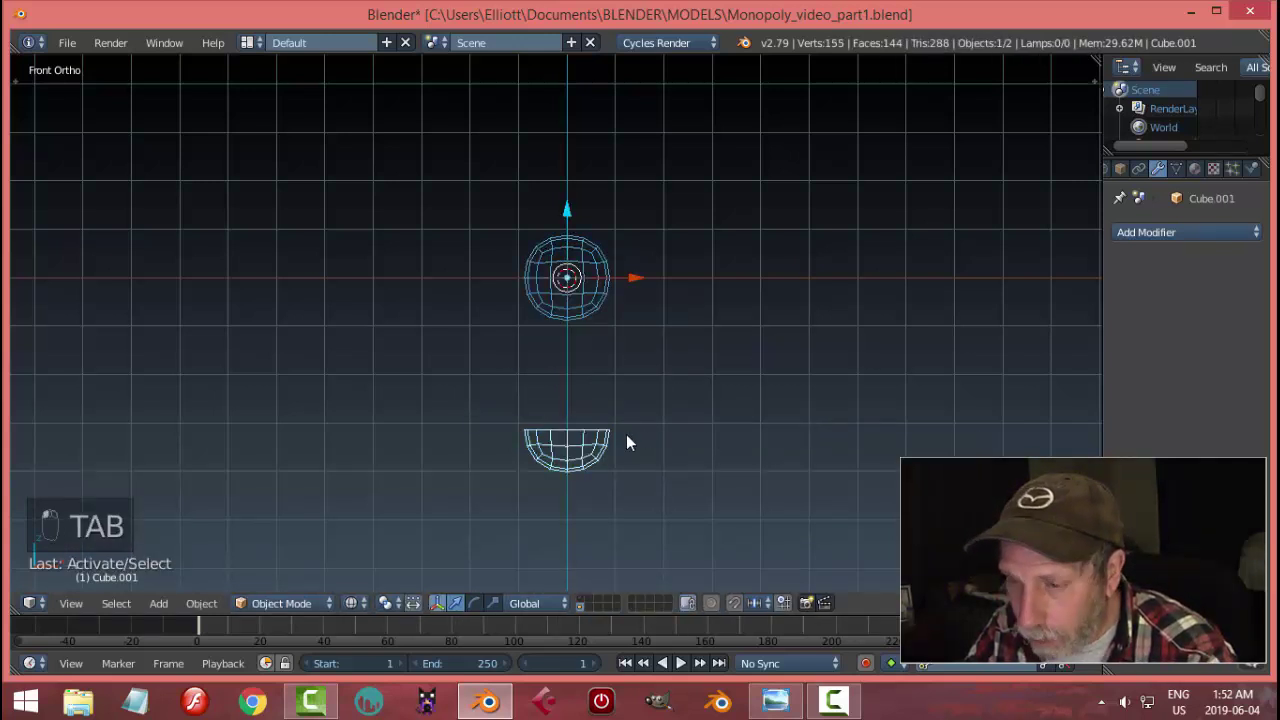
pyautogui.press('t')
pyautogui.press('t')
pyautogui.click(97, 297)
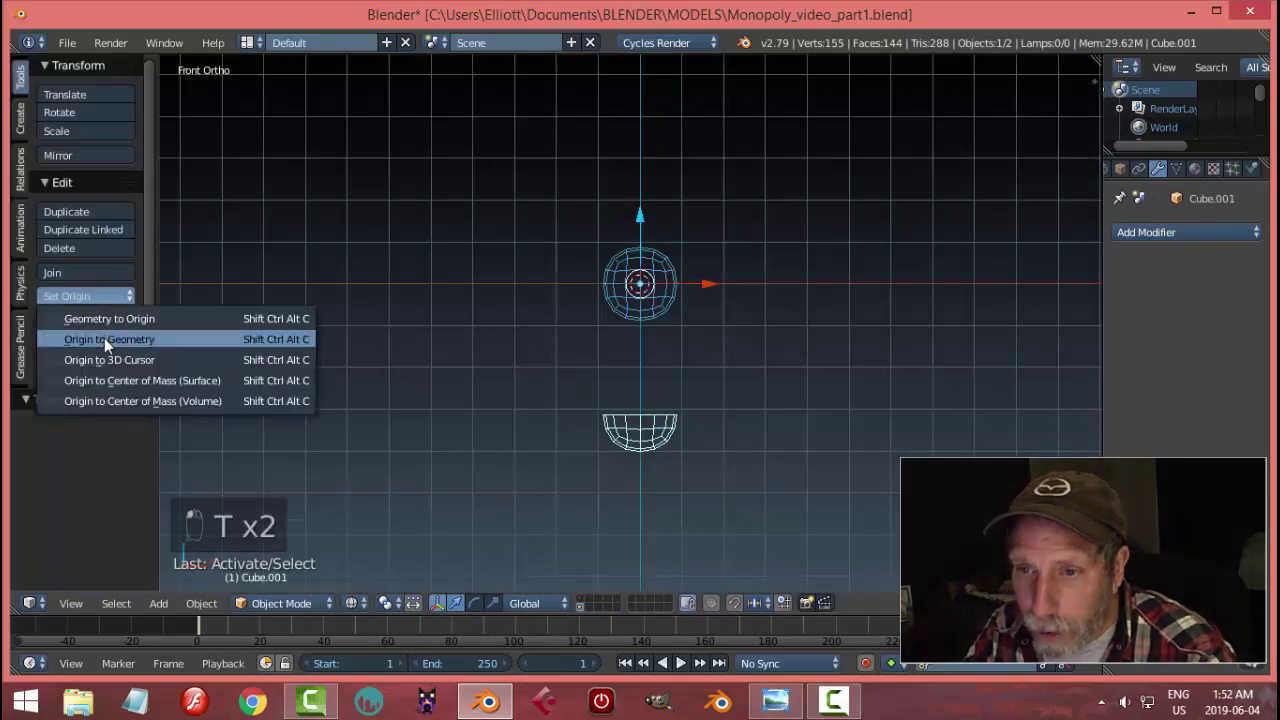
pyautogui.click(104, 339)
# - Delete the vertices below the middle row of the original sphere, keeping only its upper dome
pyautogui.scroll(2, 713, 373)
pyautogui.rightClick(745, 358)
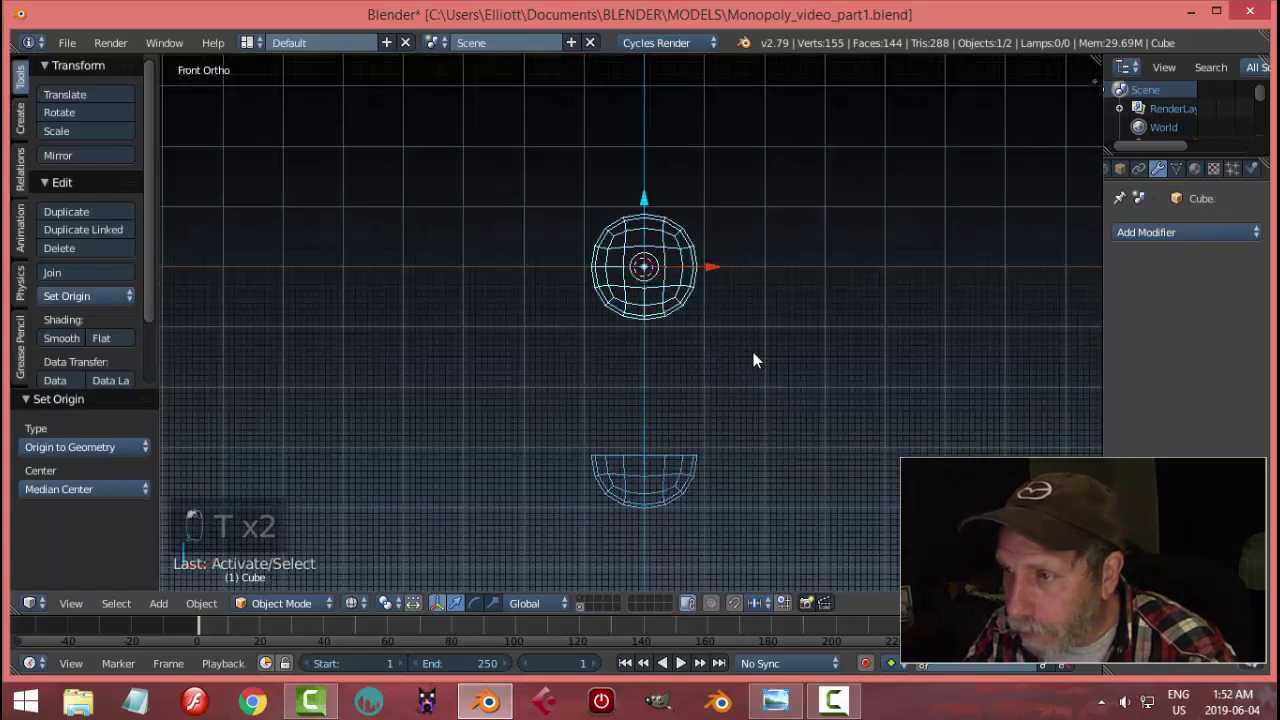
pyautogui.press('Tab')
pyautogui.scroll(4, 800, 330)
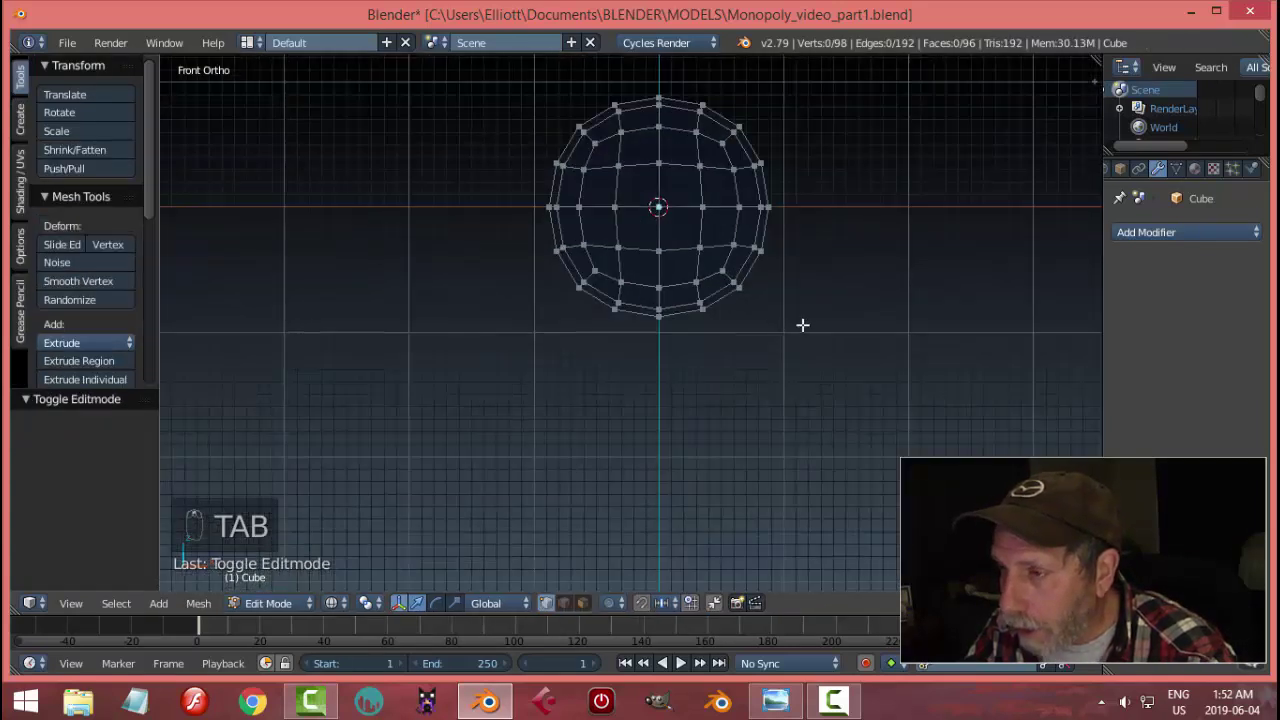
pyautogui.scroll(-1, 726, 363)
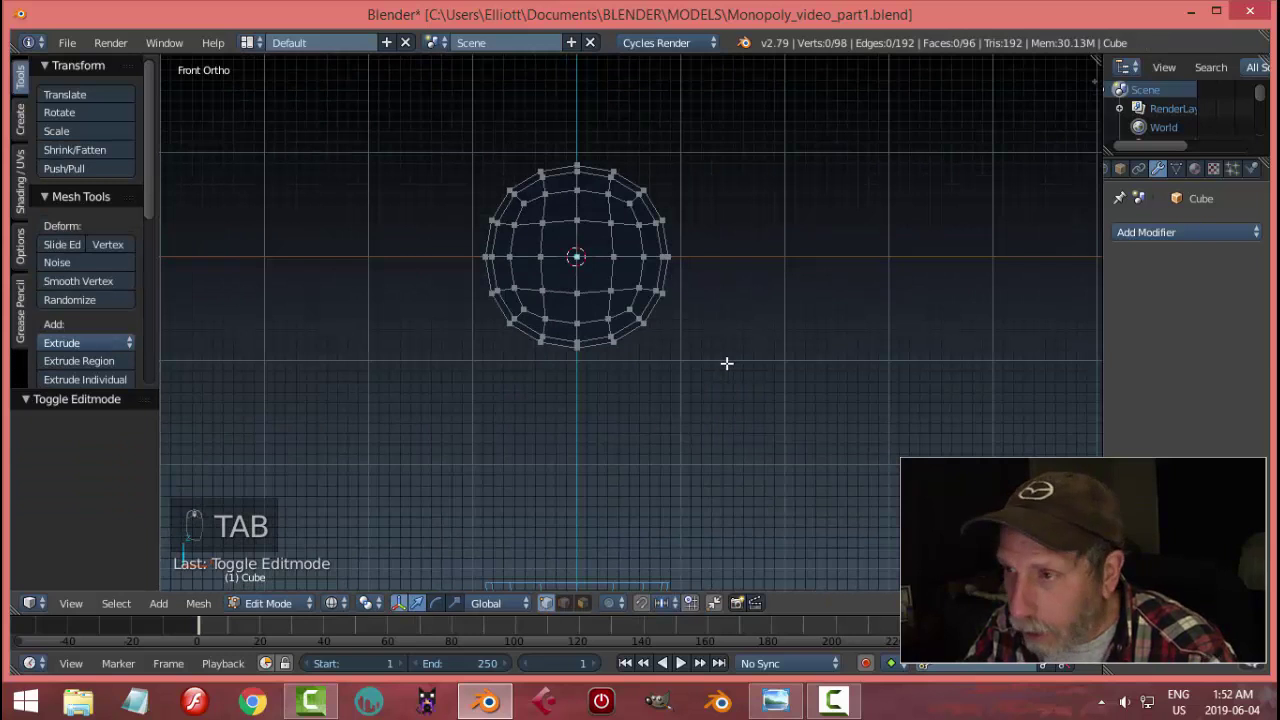
pyautogui.press('b')
pyautogui.moveTo(757, 396); pyautogui.dragTo(403, 271)
pyautogui.press('x')
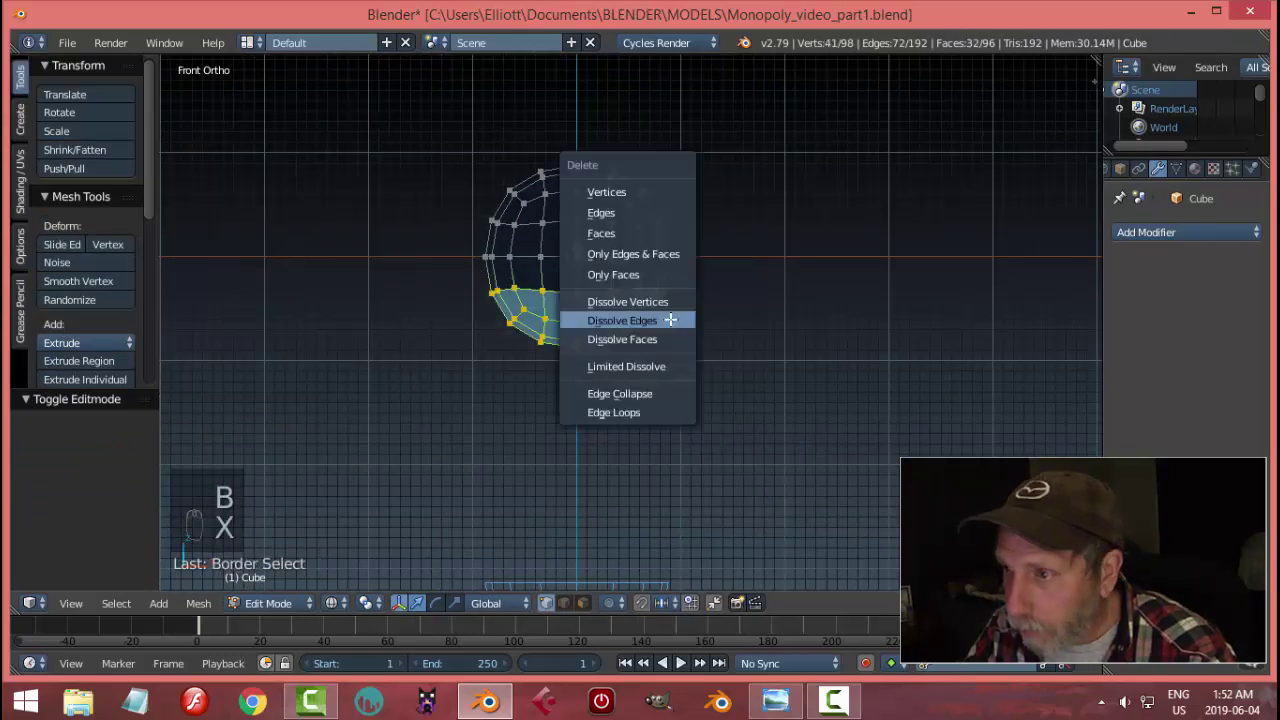
pyautogui.click(635, 186)
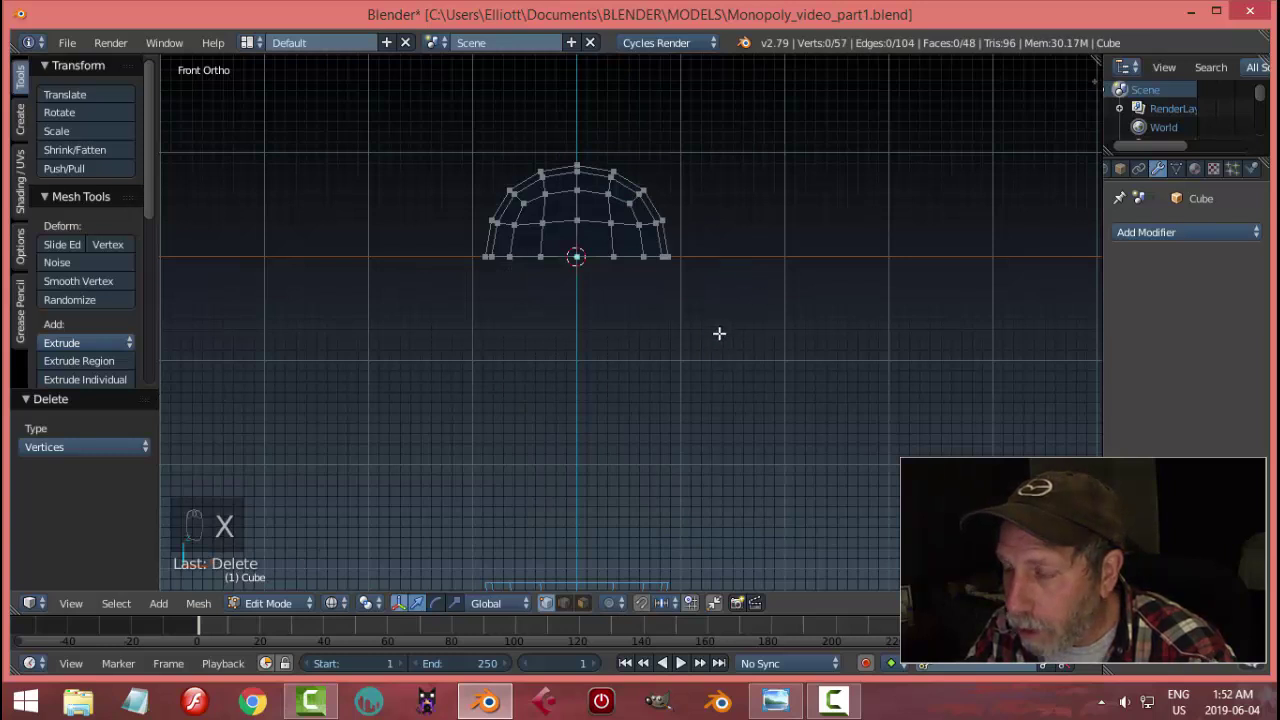
# - Duplicate the dome's edge loop running over the top along X, separate it as its own object and return to Object Mode
pyautogui.moveTo(737, 317); pyautogui.dragTo(640, 380, button='middle')
pyautogui.hotkey('ctrl', 'Tab')
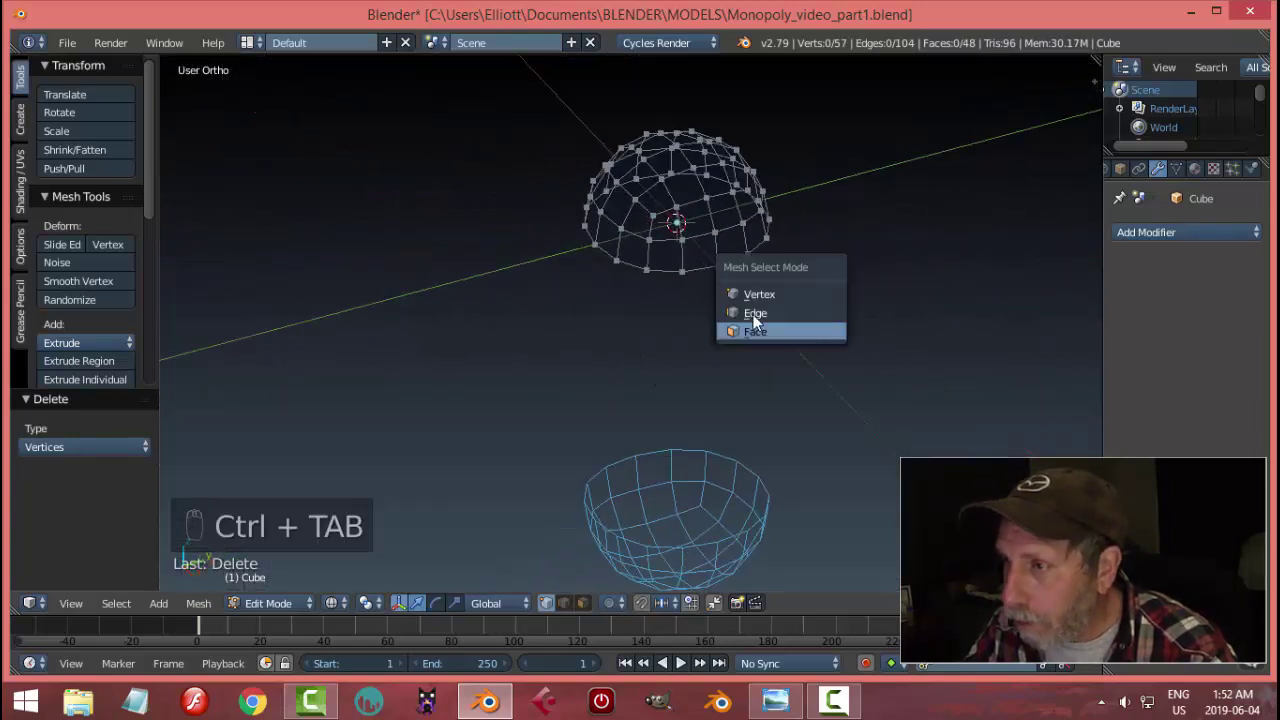
pyautogui.click(757, 309)
pyautogui.keyDown('alt'); pyautogui.rightClick(697, 178); pyautogui.keyUp('alt')
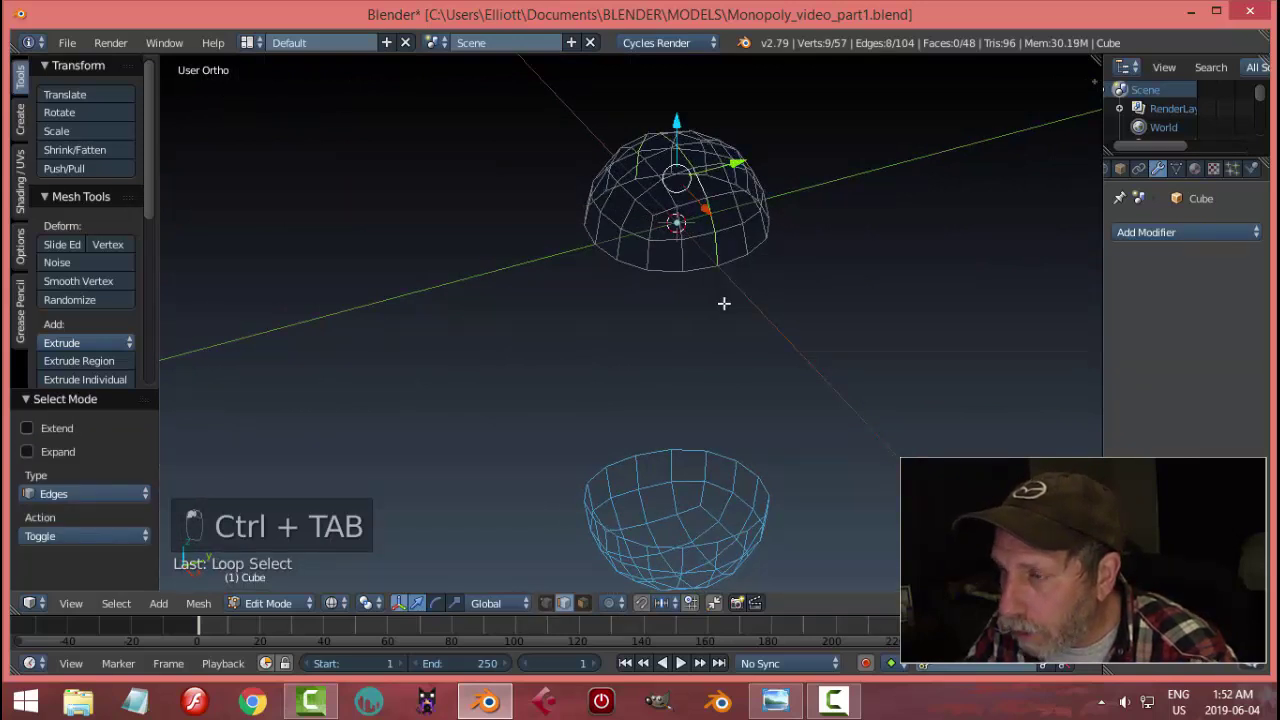
pyautogui.moveTo(723, 300); pyautogui.dragTo(810, 274, button='middle')
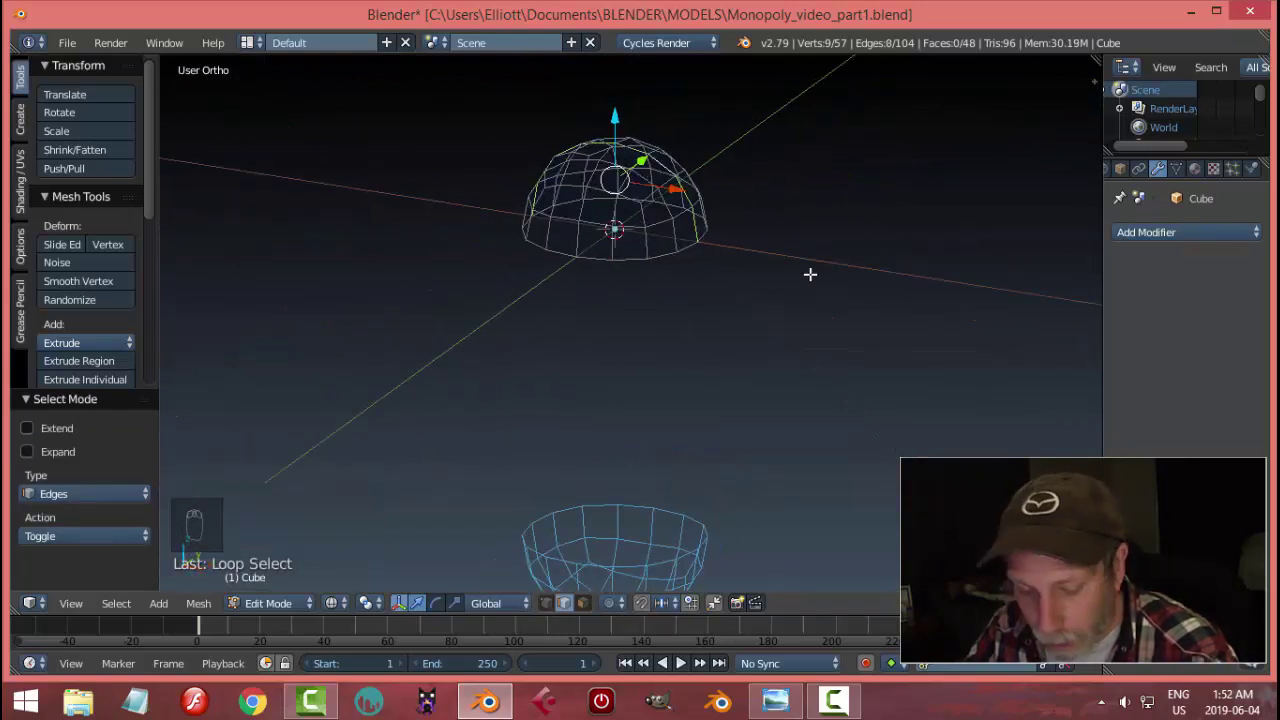
pyautogui.hotkey('shift', 'd')
pyautogui.press('p')
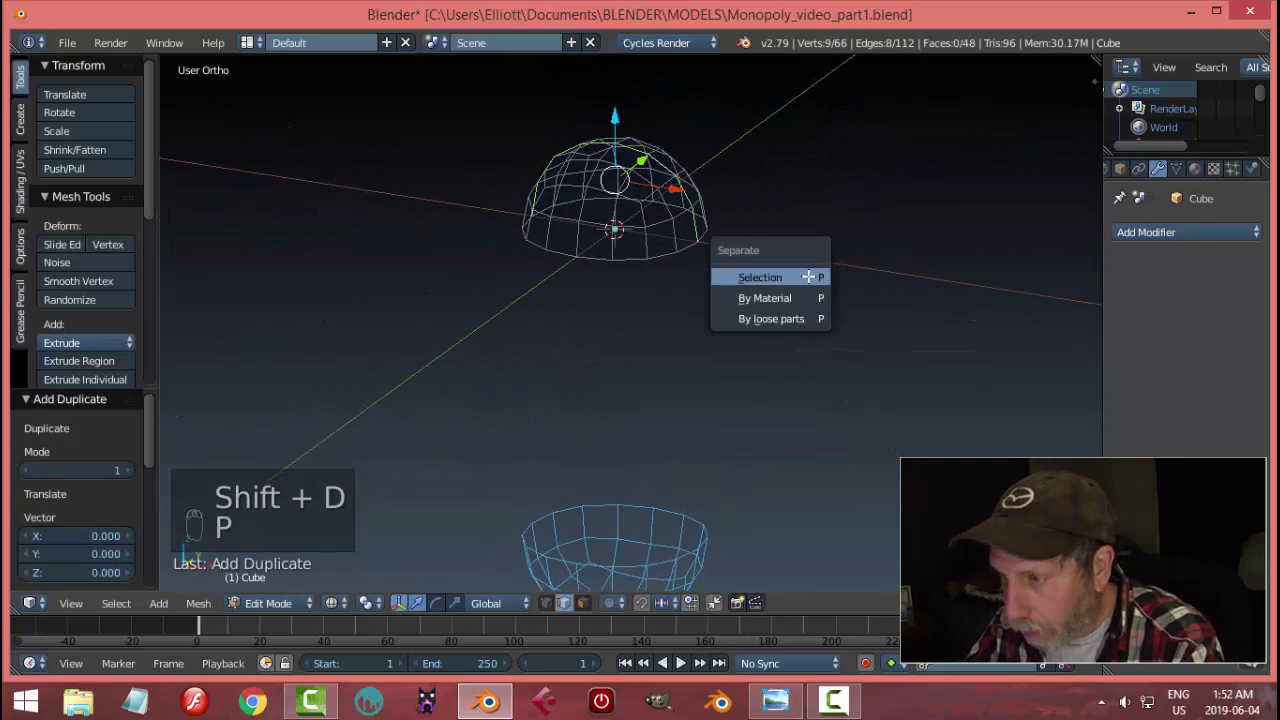
pyautogui.click(808, 275)
pyautogui.press('Tab')
pyautogui.click(655, 278)
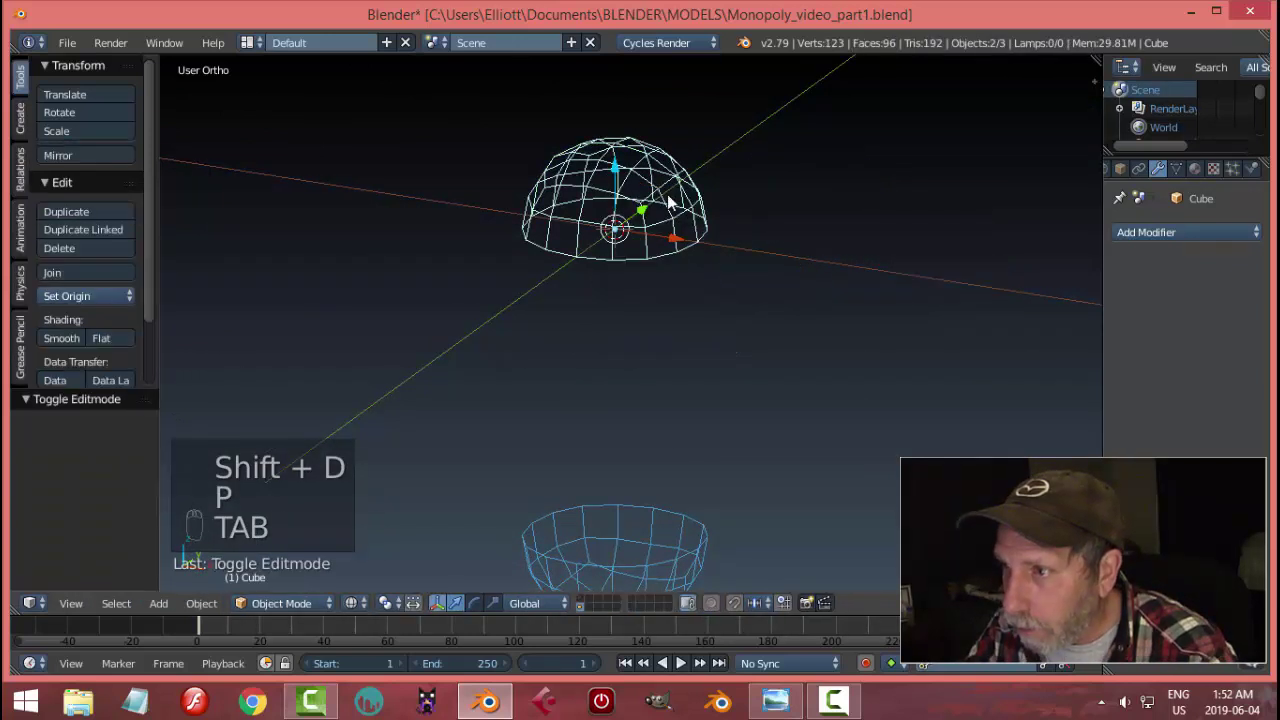
# - Hide the dome and set the separated arc's origin to its geometry
pyautogui.rightClick(633, 262)
pyautogui.press('h')
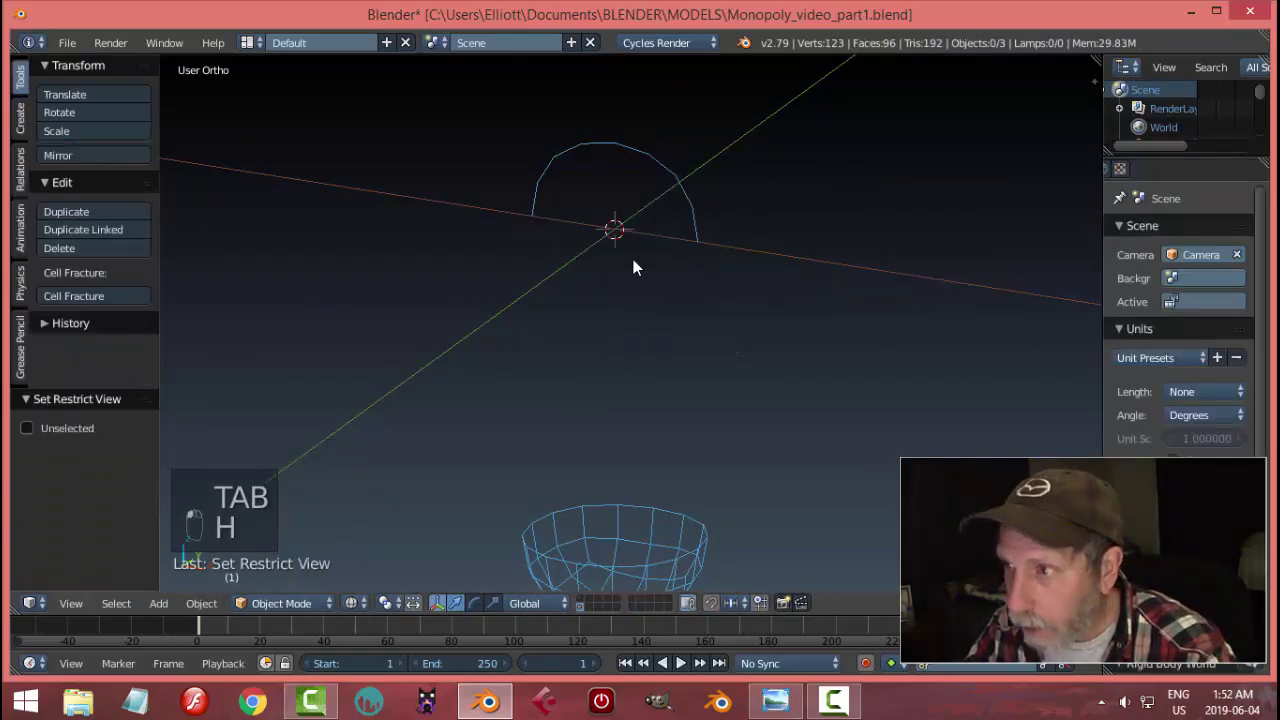
pyautogui.rightClick(653, 161)
pyautogui.click(103, 302)
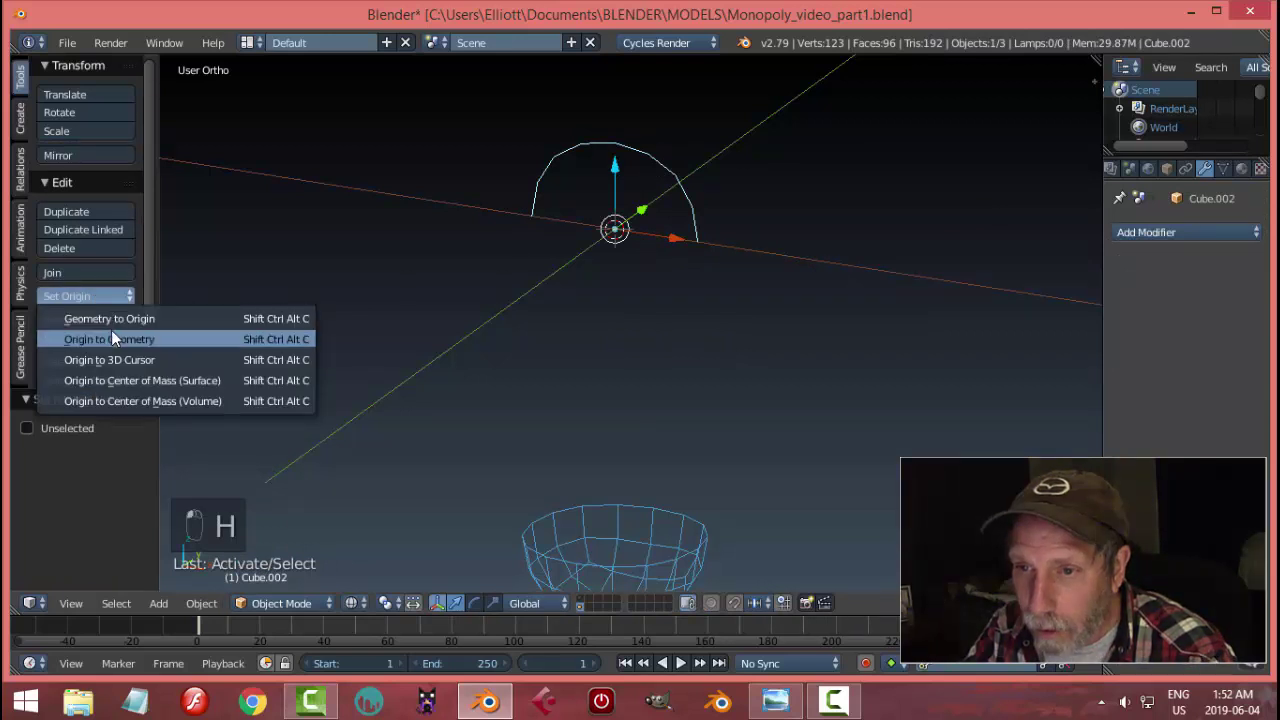
pyautogui.click(111, 332)
# - Raise the arc about 0.08 along Z in front view
pyautogui.moveTo(707, 317); pyautogui.dragTo(779, 299, button='middle')
pyautogui.press('KP_1')
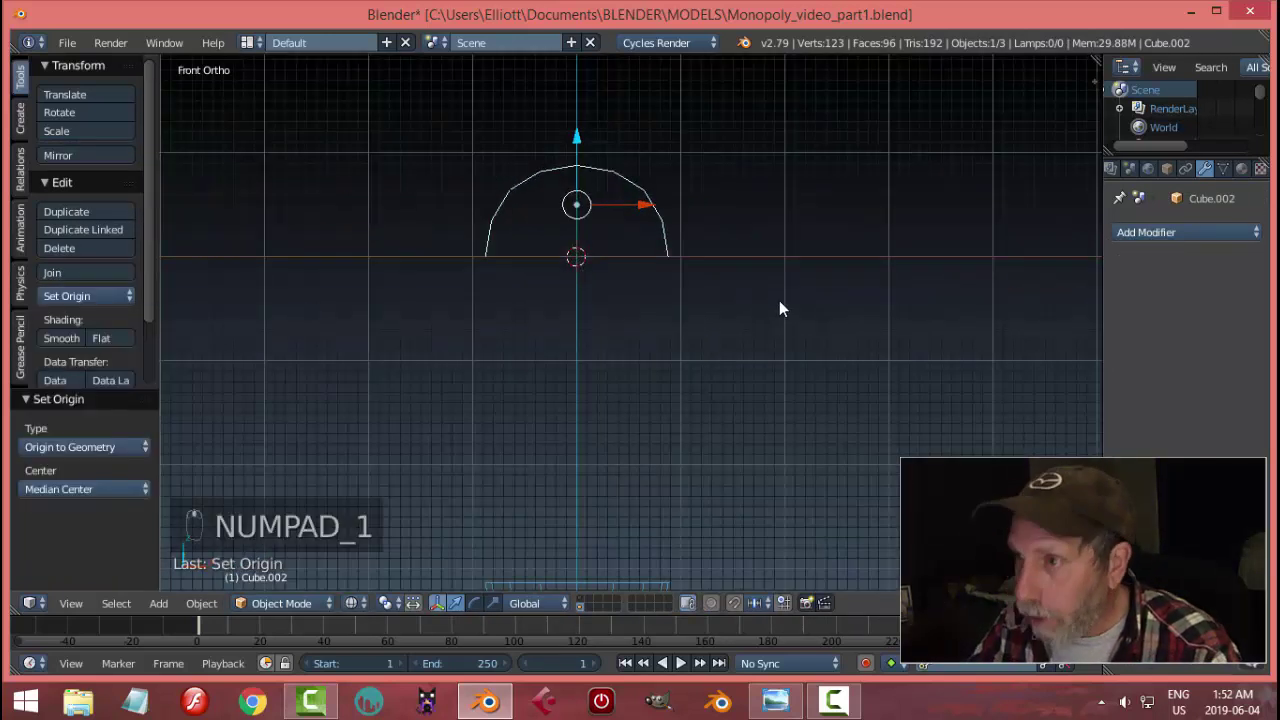
pyautogui.moveTo(576, 137); pyautogui.dragTo(576, 137)
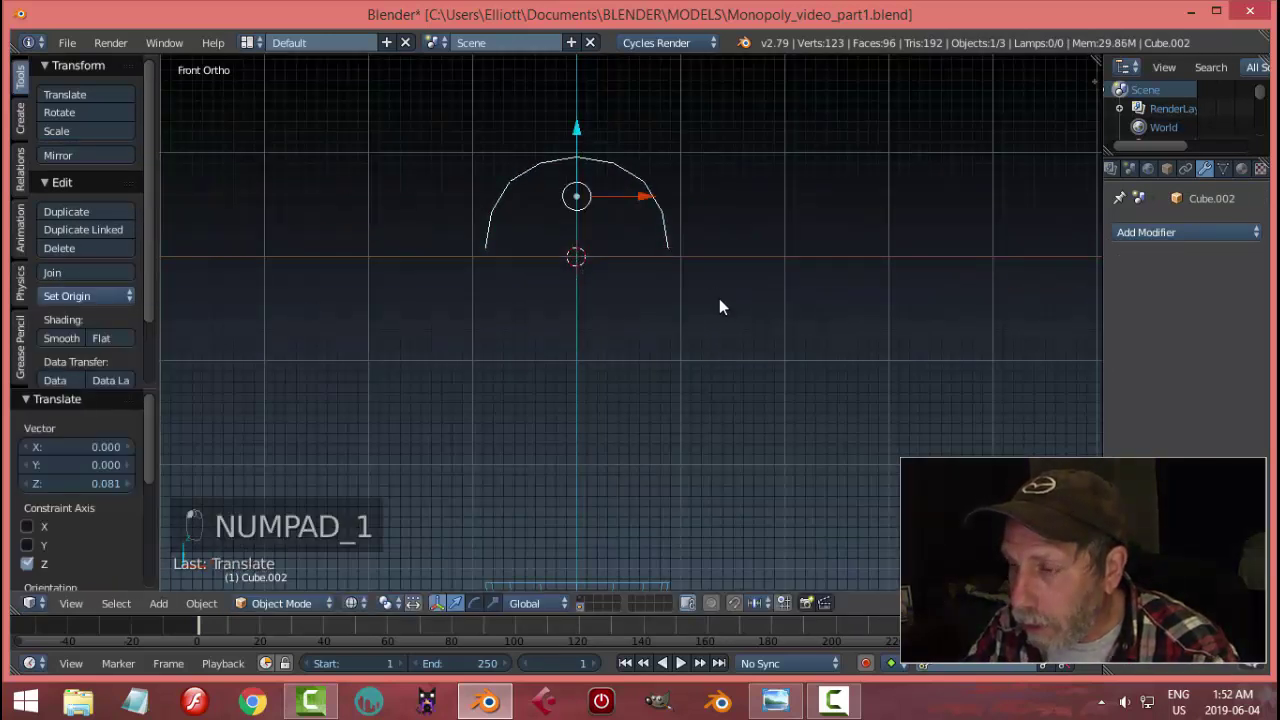
# - Unhide the dome, select it alone and switch the viewport to Solid shading
pyautogui.hotkey('alt', 'h')
pyautogui.press('a')
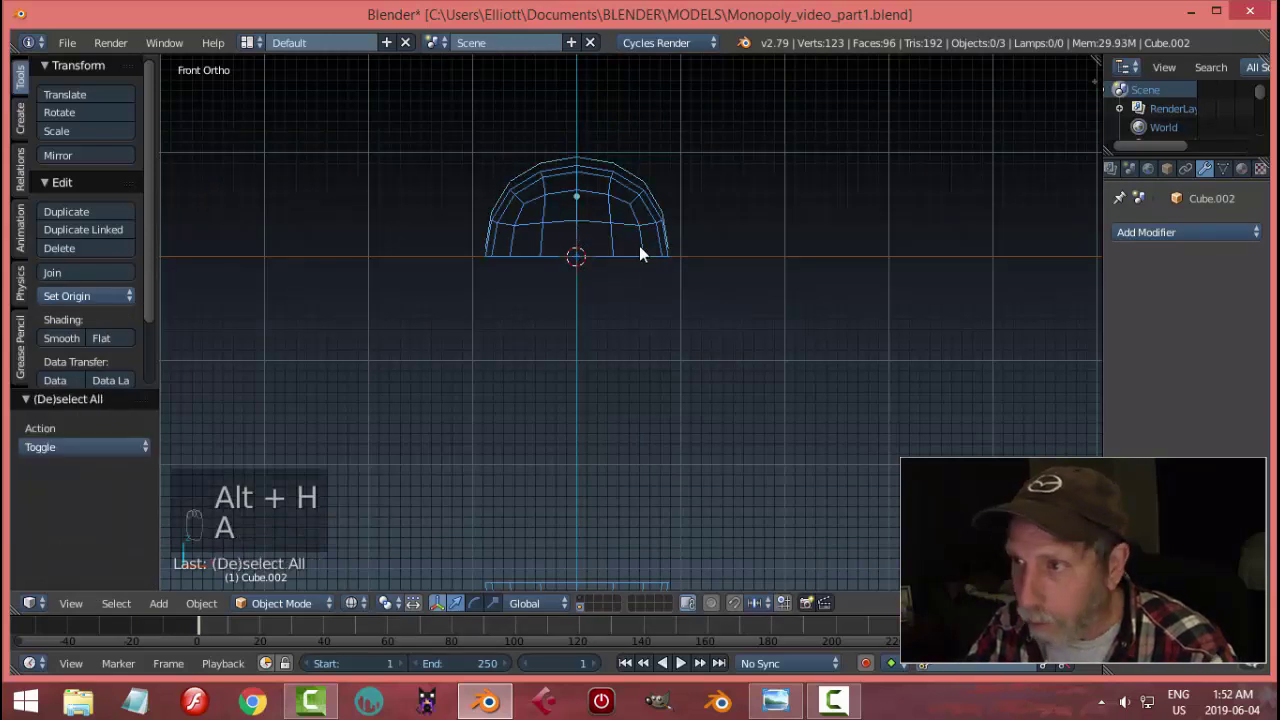
pyautogui.rightClick(640, 248)
pyautogui.moveTo(753, 237); pyautogui.dragTo(737, 271, button='middle')
pyautogui.press('z')
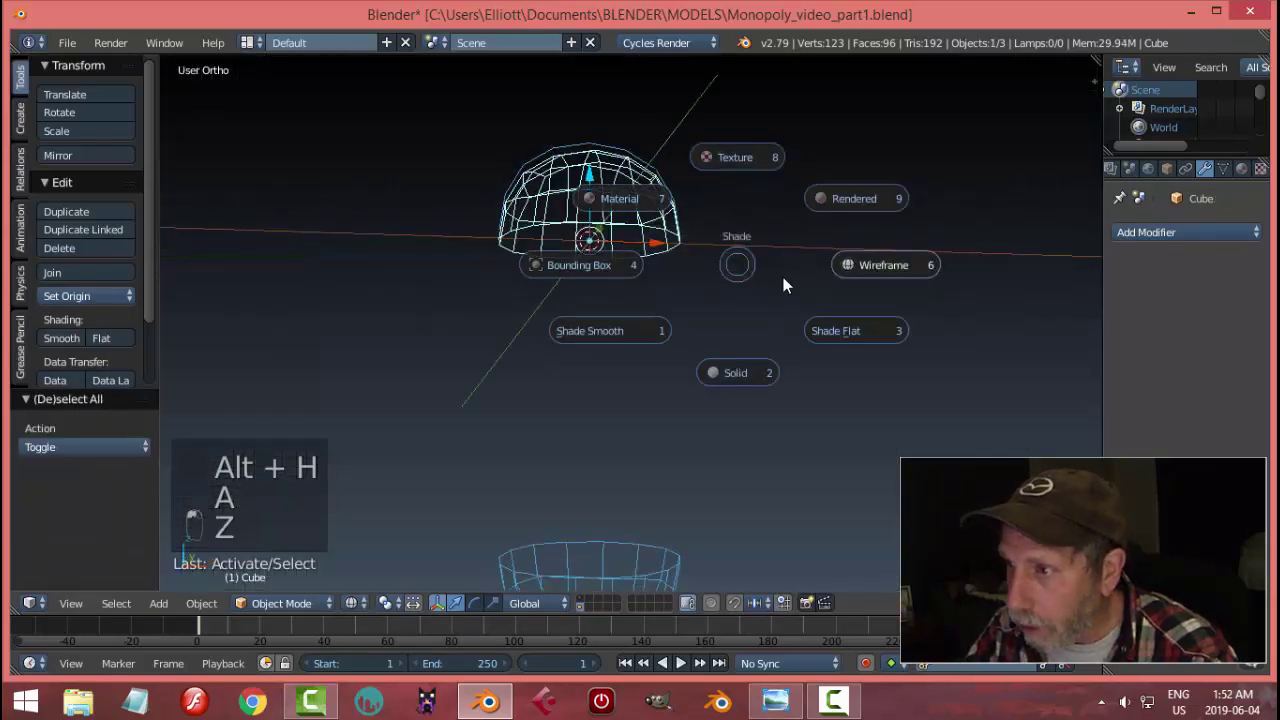
pyautogui.click(754, 373)
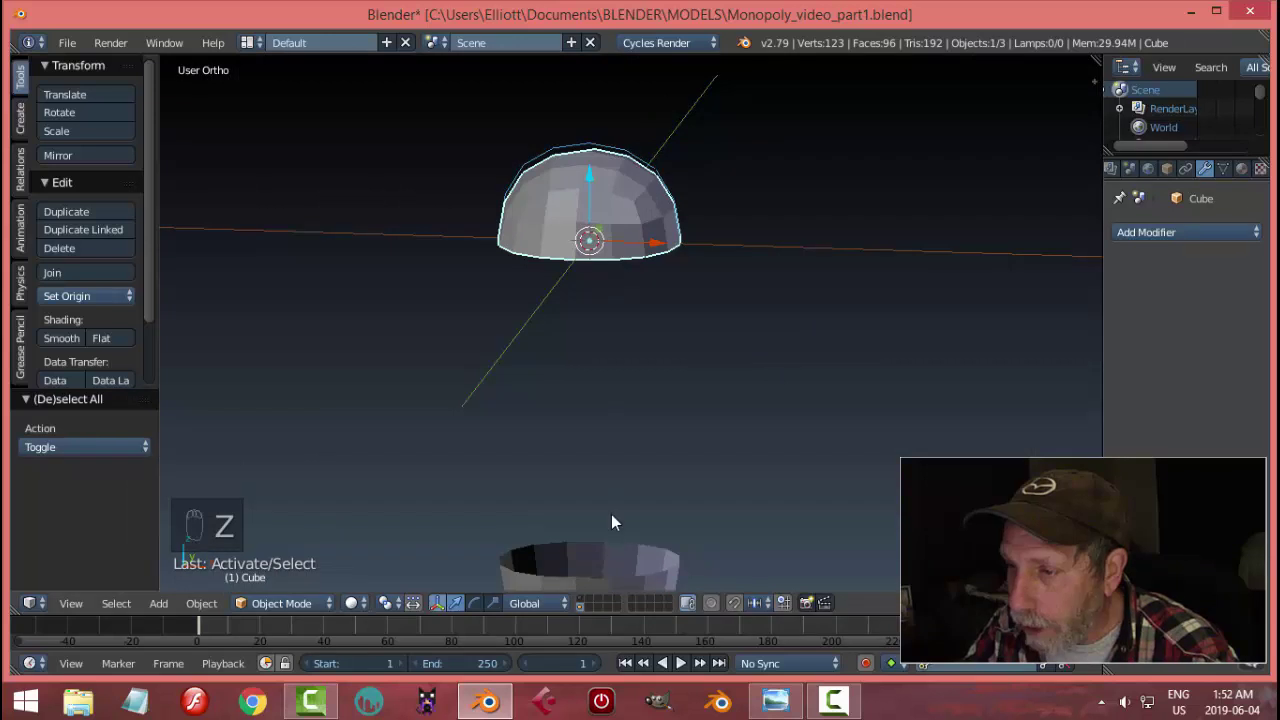
# - In Edit Mode, extrude the dome's open bottom edge loop about 0.35 straight down along Z in front view
pyautogui.moveTo(665, 350); pyautogui.dragTo(630, 255, button='middle')
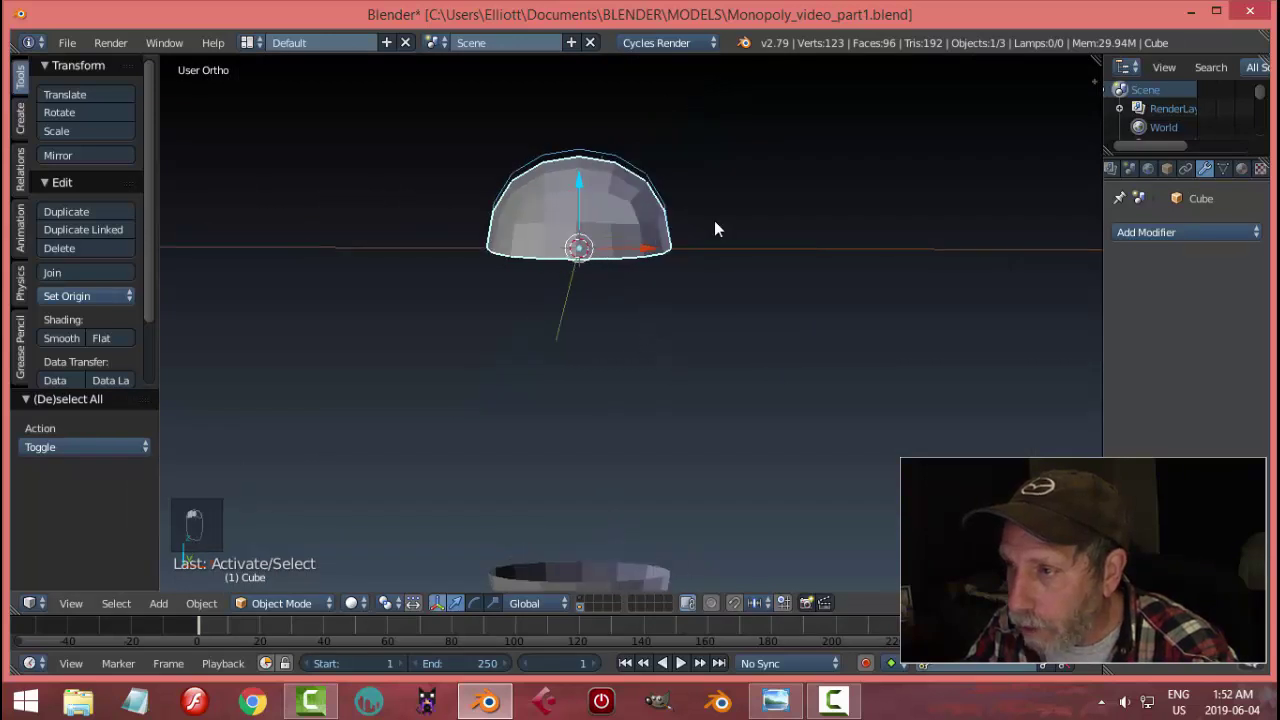
pyautogui.press('KP_1')
pyautogui.press('Tab')
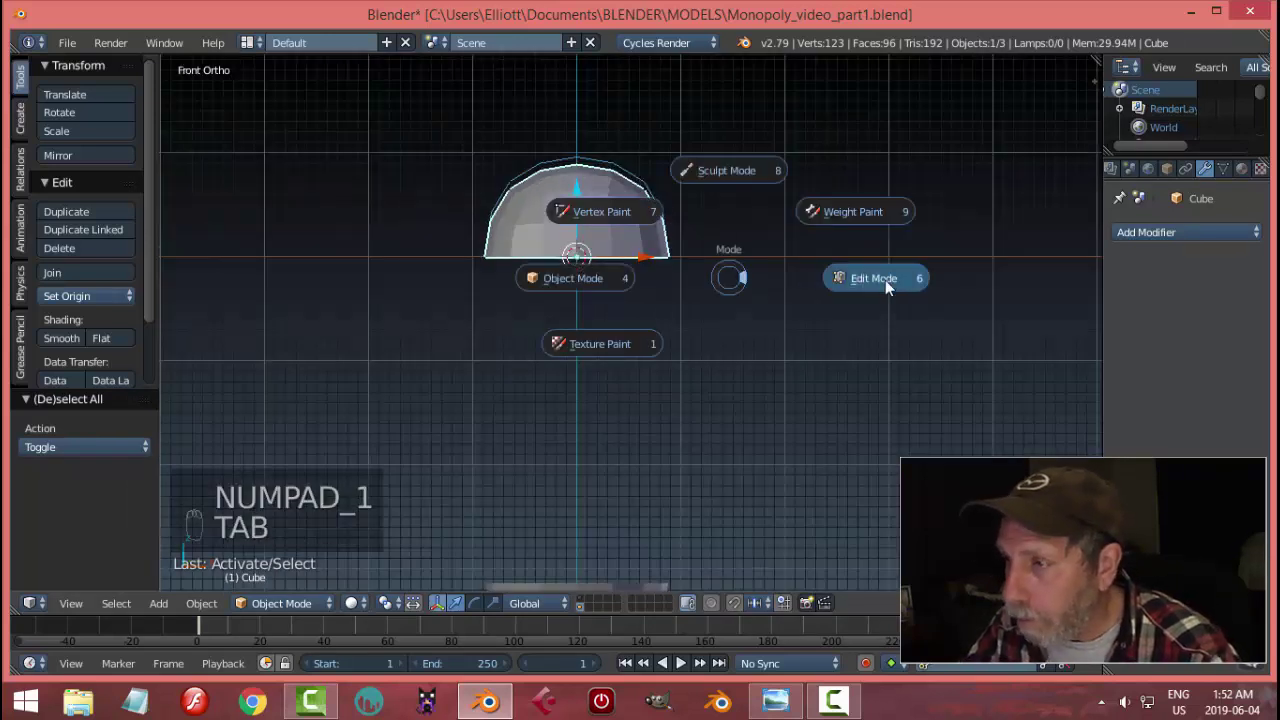
pyautogui.click(890, 283)
pyautogui.scroll(2, 613, 290)
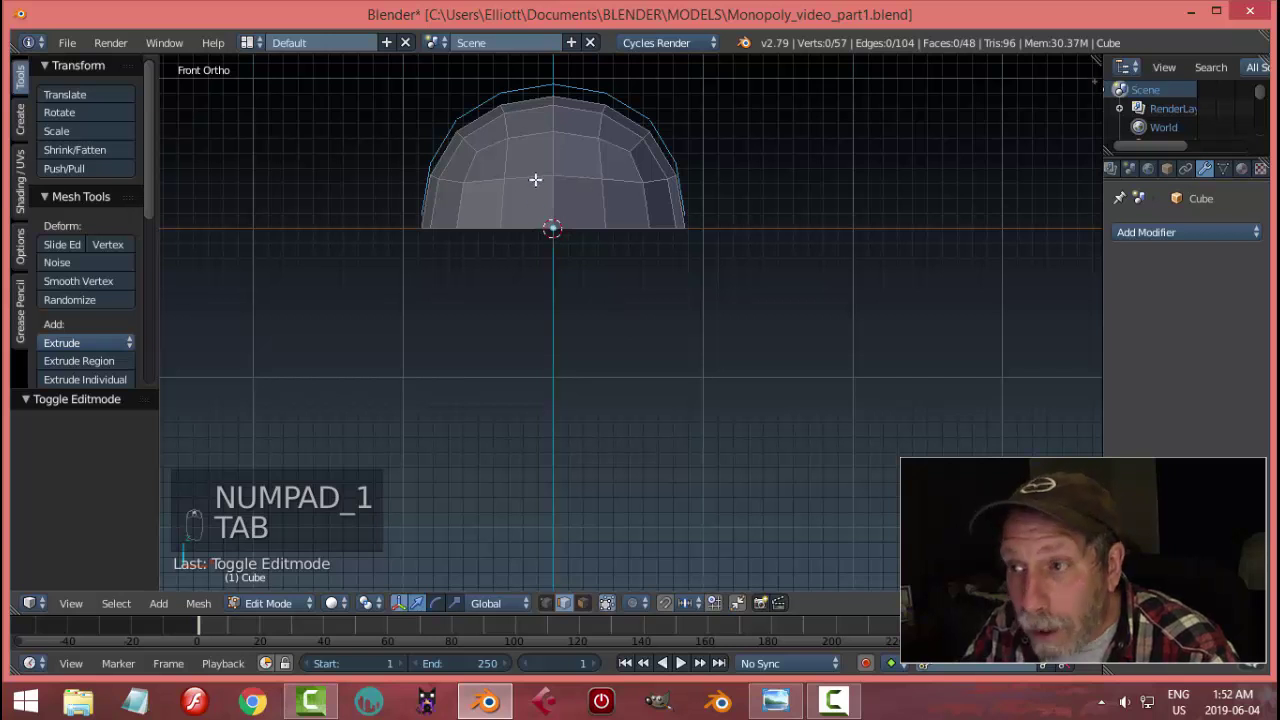
pyautogui.keyDown('alt'); pyautogui.rightClick(588, 229); pyautogui.keyUp('alt')
pyautogui.moveTo(677, 289); pyautogui.dragTo(760, 298, button='middle')
pyautogui.press('KP_1')
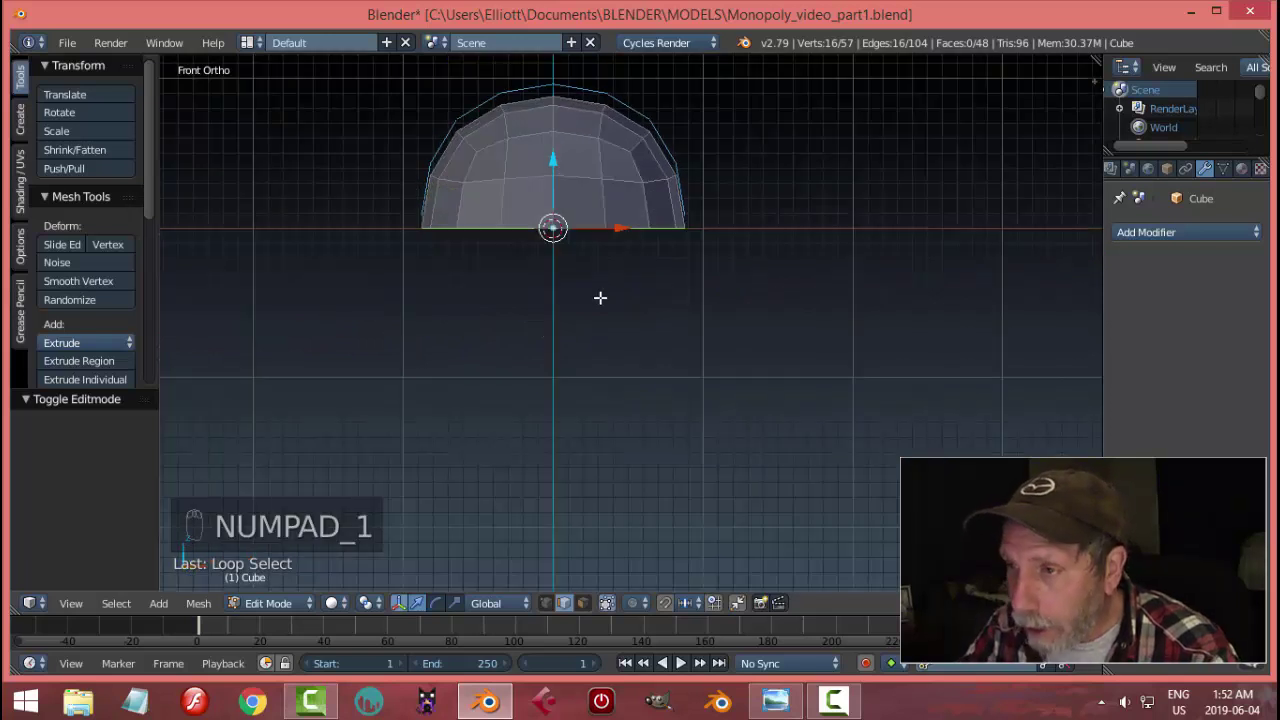
pyautogui.press('e')
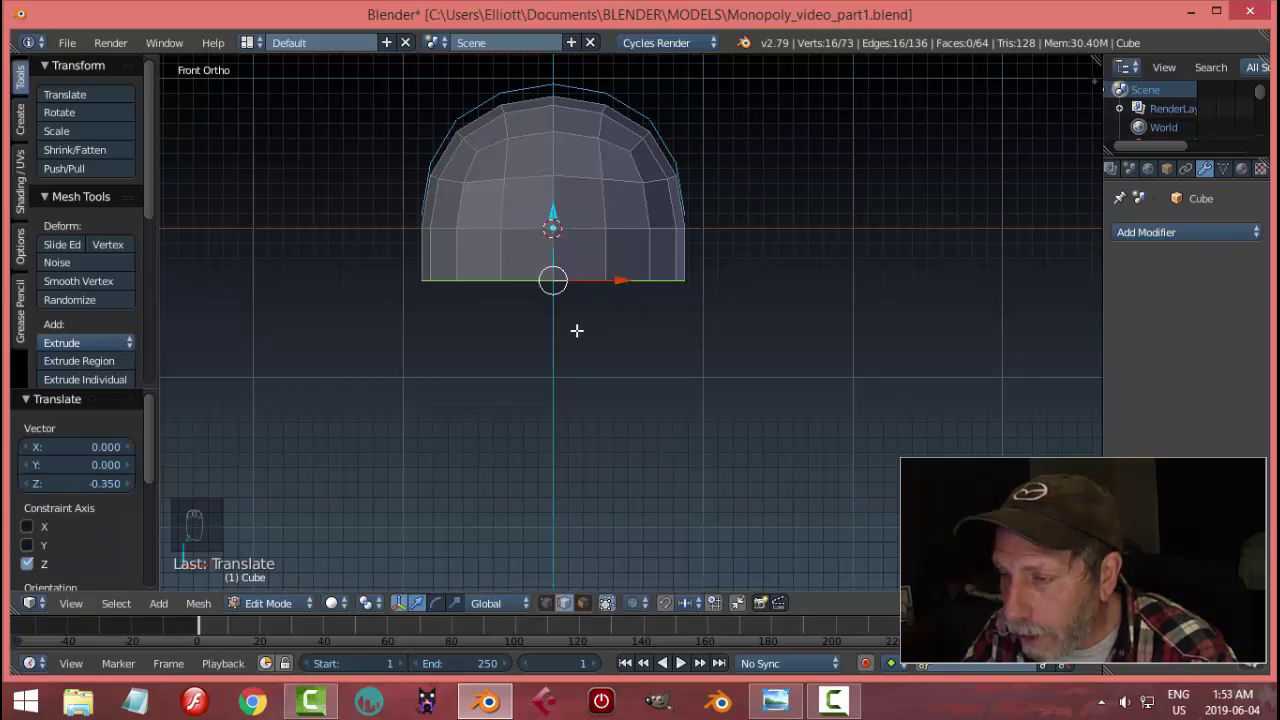
# - Extrude the dome's bottom edge loop a second time, about 0.325 down along Z
pyautogui.press('e')
pyautogui.rightClick(555, 270)
pyautogui.moveTo(552, 215); pyautogui.dragTo(557, 263)
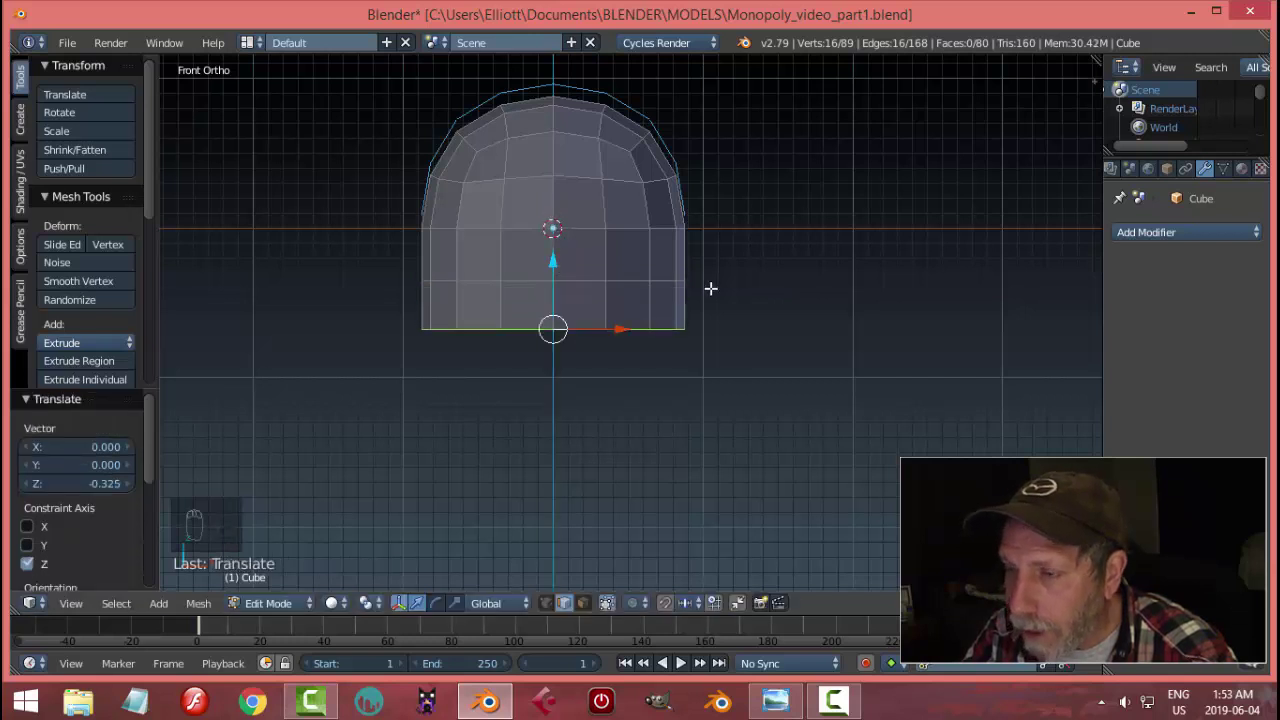
# - Select the whole dome mesh in face mode and inset every face individually with a thickness of about 0.0235
pyautogui.press('a')
pyautogui.press('a')
pyautogui.press('a')
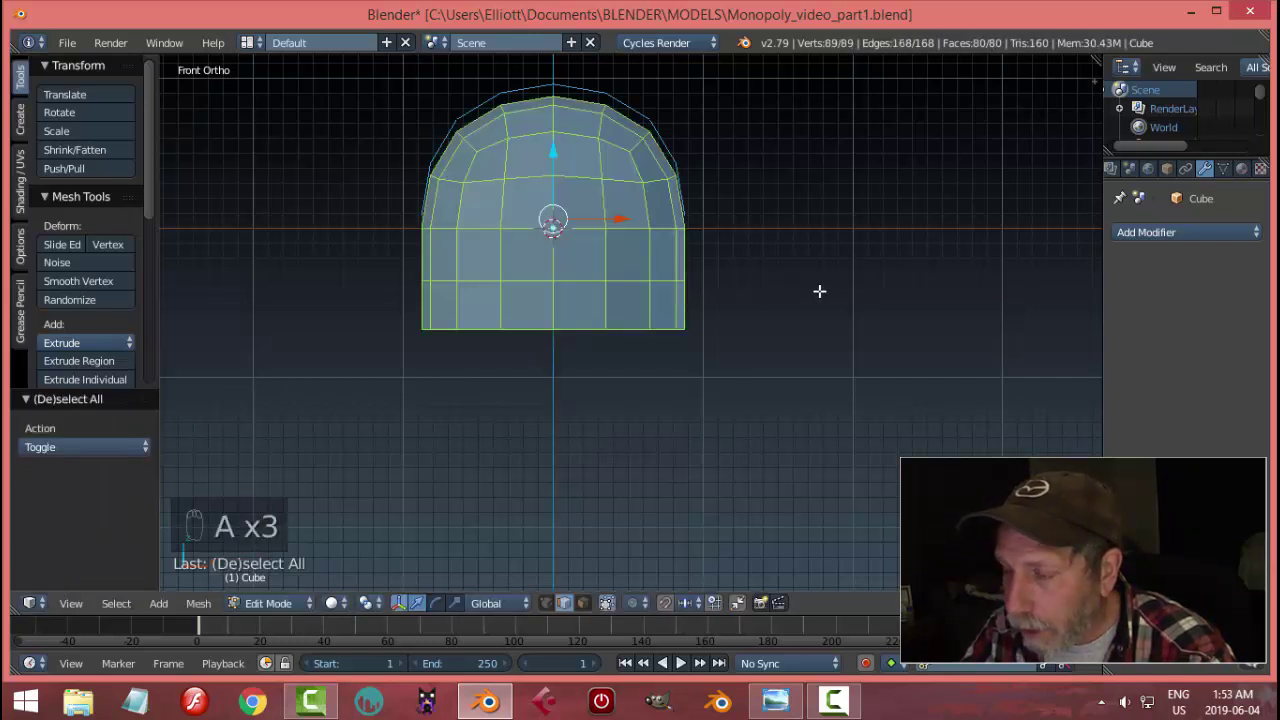
pyautogui.hotkey('ctrl', 'Tab')
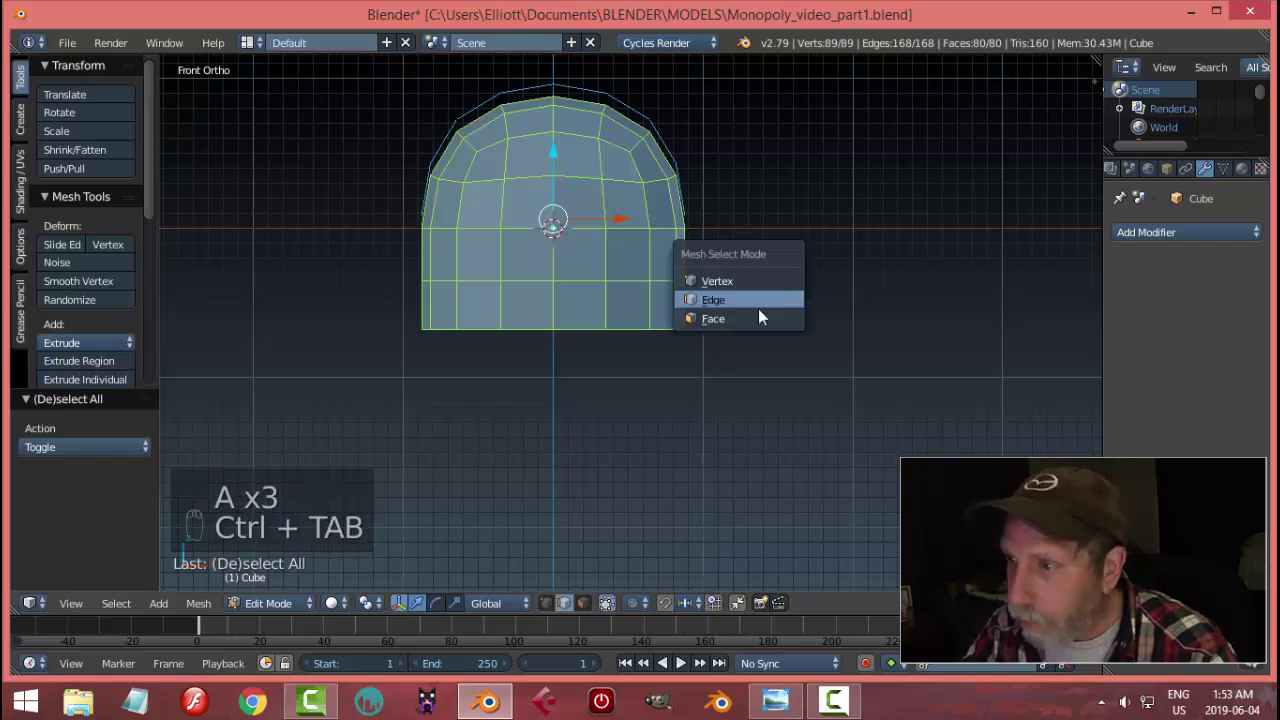
pyautogui.click(760, 314)
pyautogui.press('i')
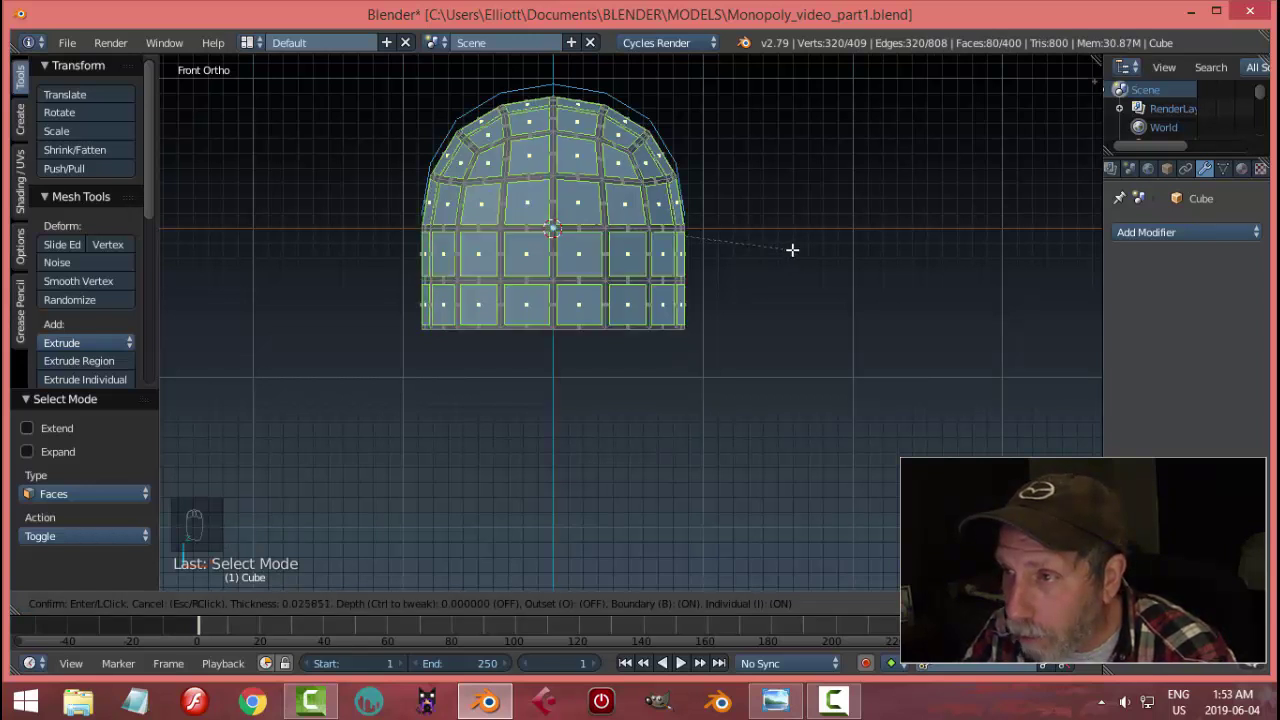
pyautogui.click(795, 255)
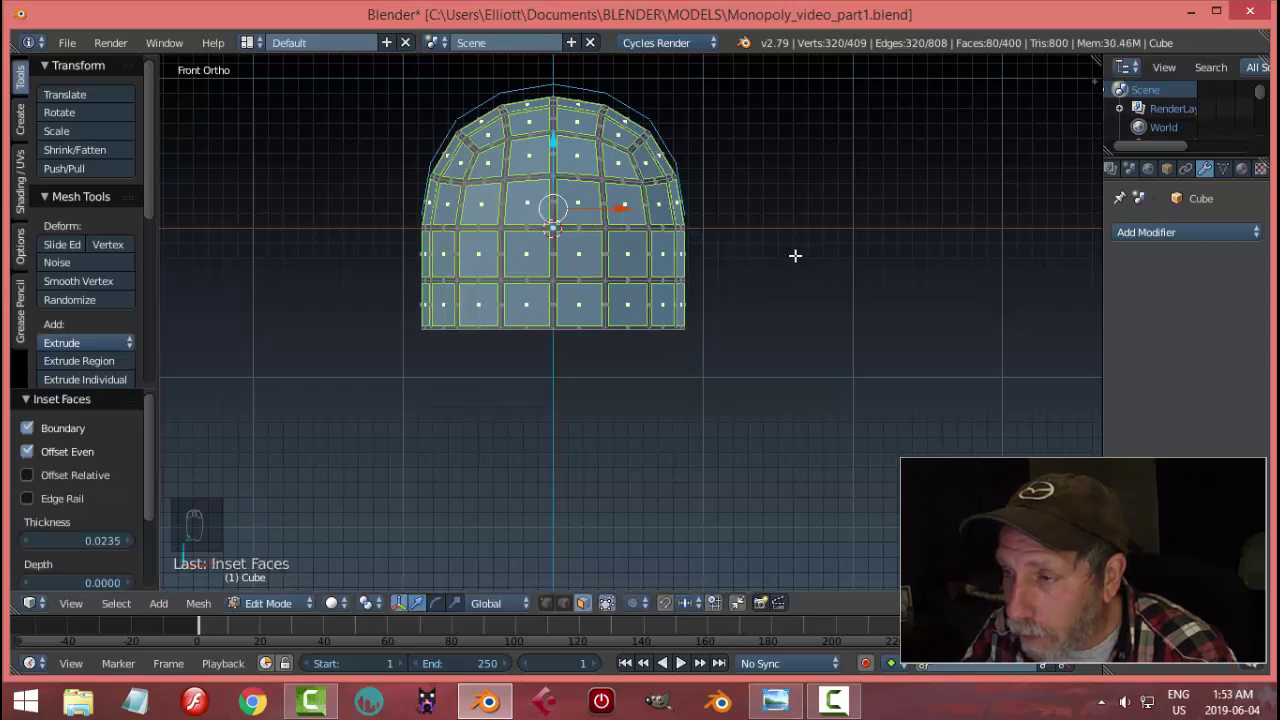
# - Extrude the inset faces in place and shrink them inward about 0.021 along their normals
pyautogui.moveTo(823, 248); pyautogui.dragTo(774, 309, button='middle')
pyautogui.press('e')
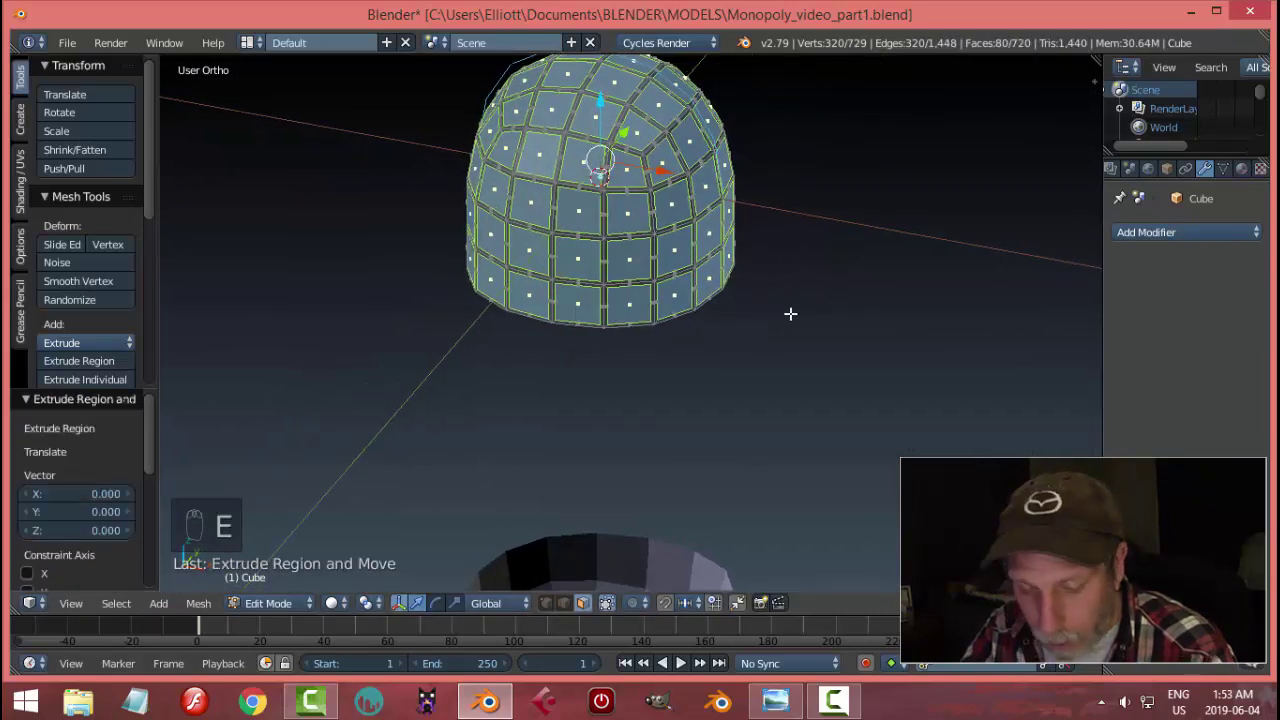
pyautogui.hotkey('alt', 's')
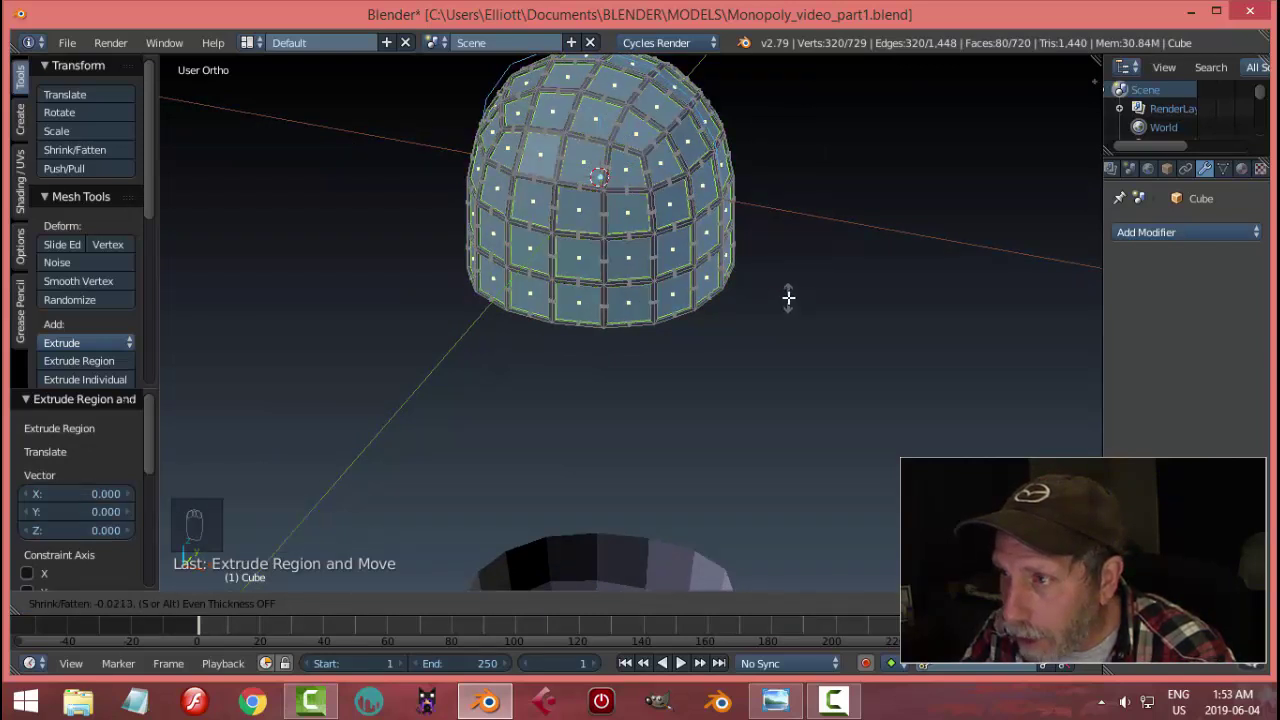
pyautogui.click(789, 297)
pyautogui.moveTo(768, 260); pyautogui.dragTo(760, 220, button='middle')
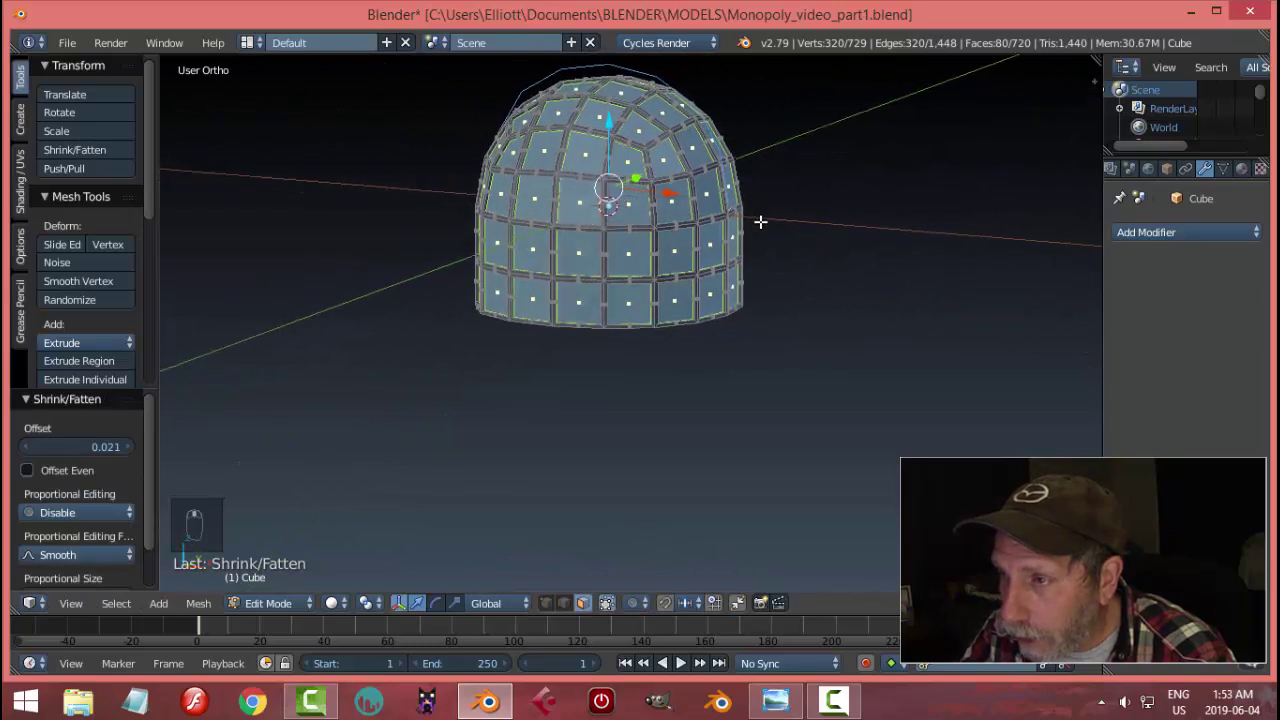
# - Back in Object Mode, give the dome a Subdivision Surface modifier with view level 2 and smooth shading
pyautogui.press('Tab')
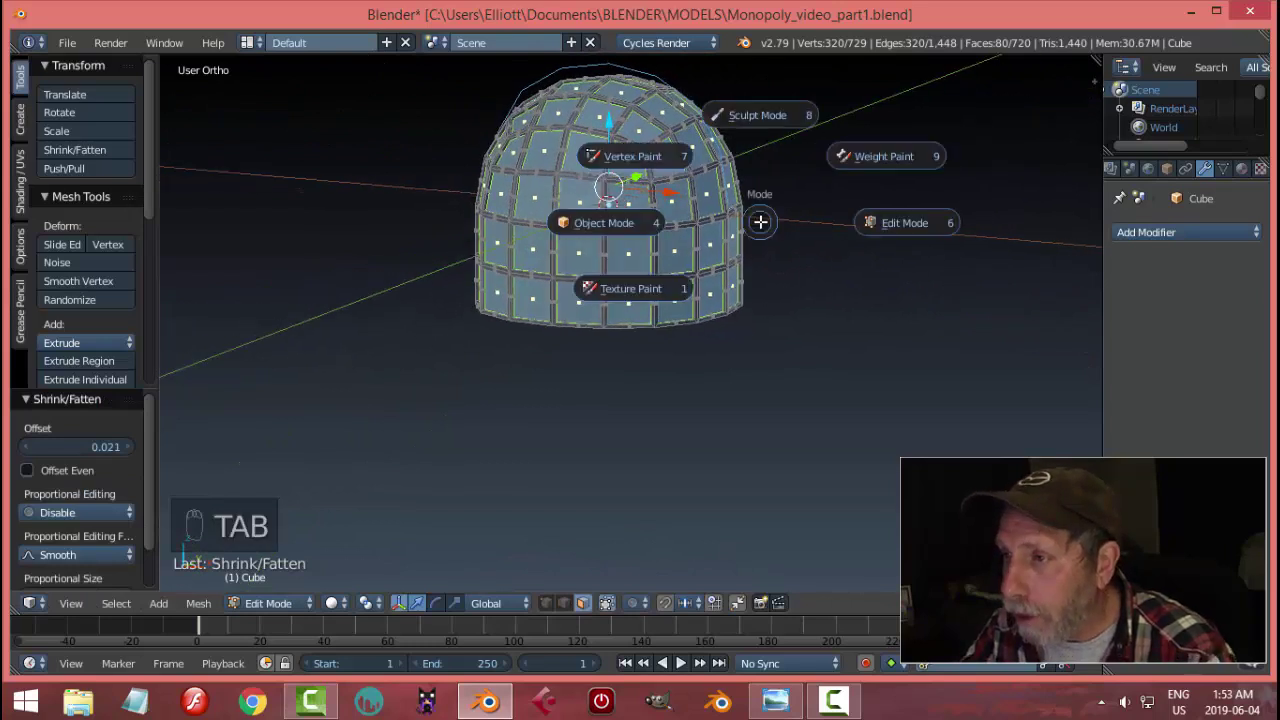
pyautogui.click(620, 226)
pyautogui.moveTo(788, 231); pyautogui.dragTo(880, 235, button='middle')
pyautogui.click(1124, 238)
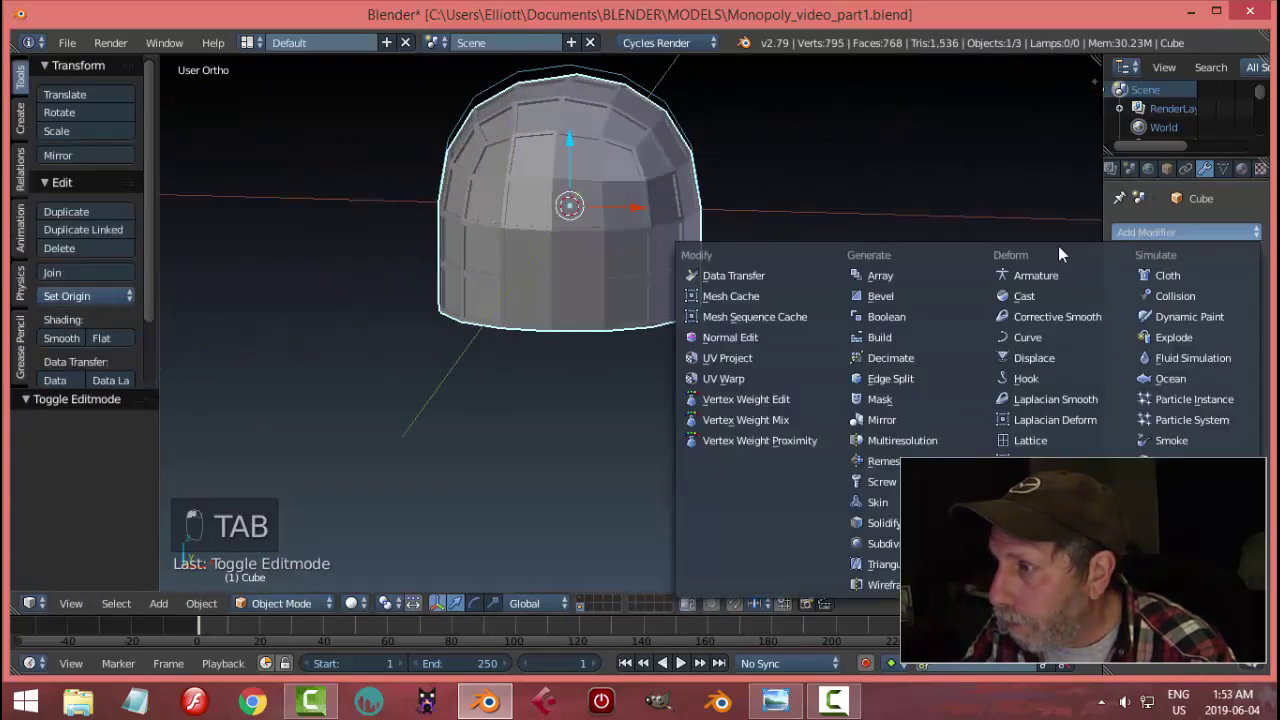
pyautogui.click(868, 543)
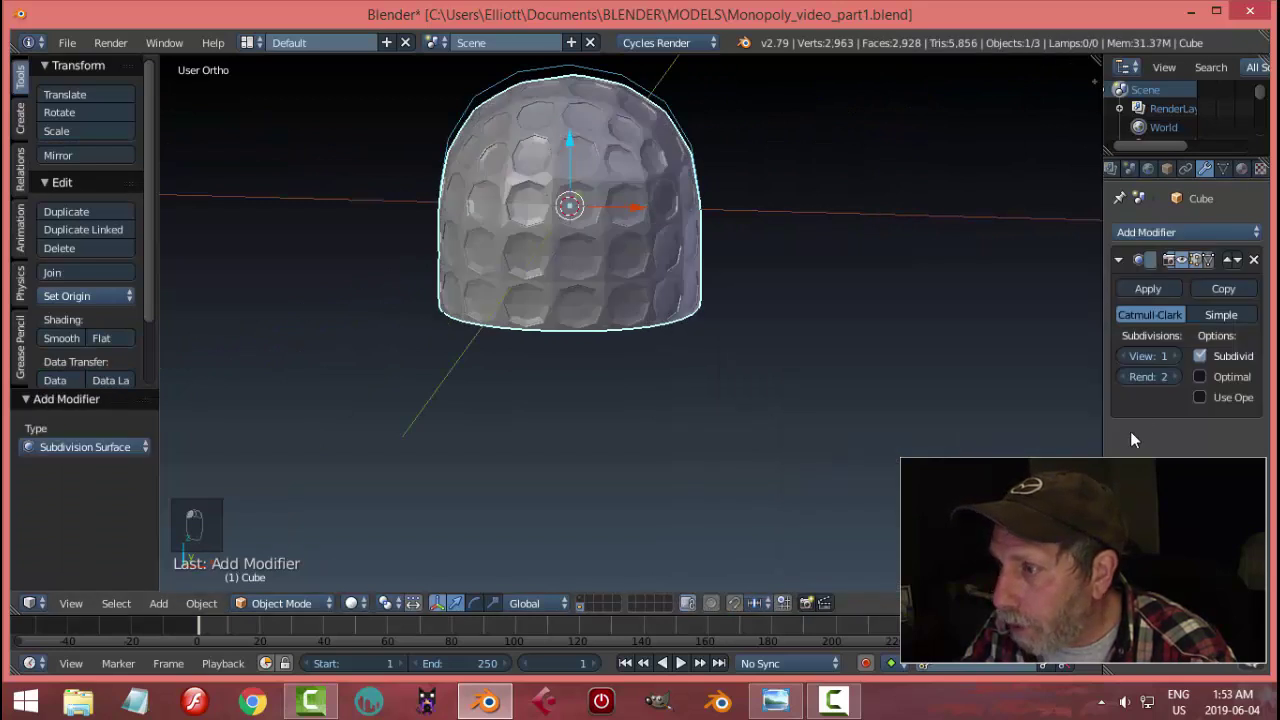
pyautogui.click(1176, 356)
pyautogui.click(62, 338)
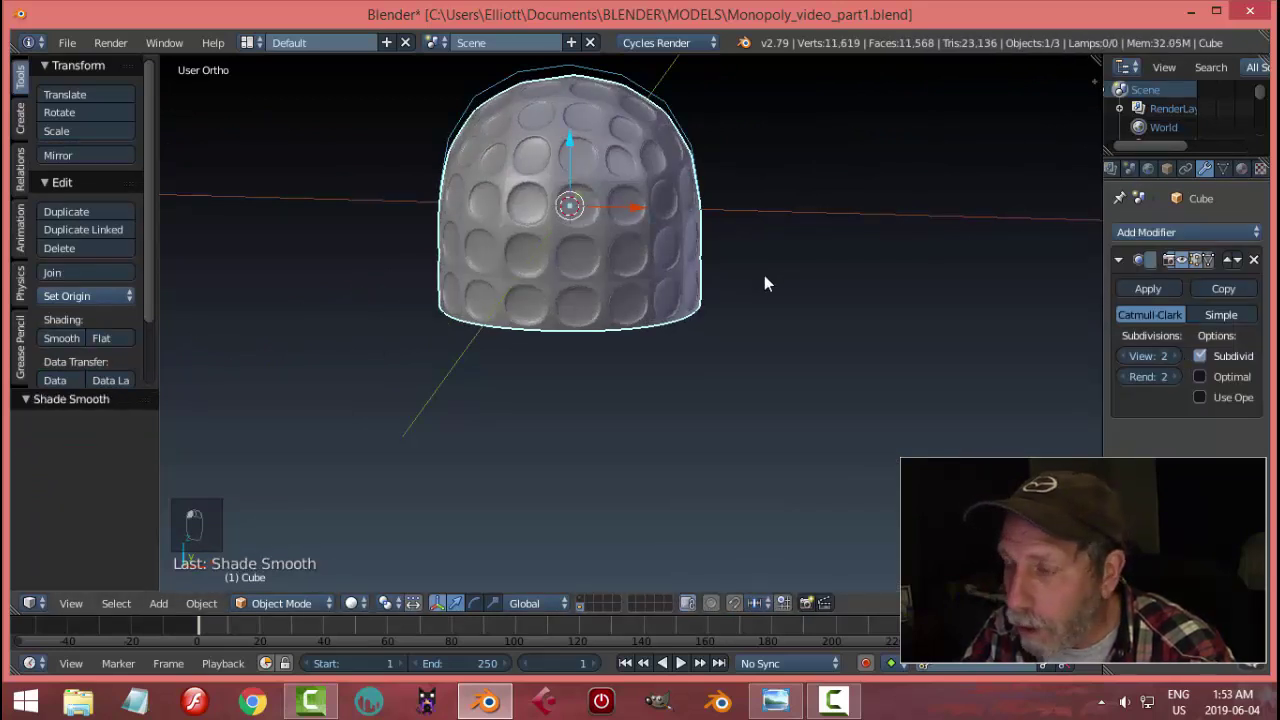
pyautogui.press('a')
# - Select the lower half-sphere and raise it about 0.476 along Z in front view
pyautogui.scroll(-2, 770, 265)
pyautogui.moveTo(764, 275)
pyautogui.mouseDown(button='middle')
pyautogui.moveTo(776, 256)
pyautogui.moveTo(545, 333)
pyautogui.moveTo(673, 237)
pyautogui.moveTo(803, 226)
pyautogui.moveTo(777, 264)
pyautogui.moveTo(717, 271)
pyautogui.moveTo(880, 260)
pyautogui.moveTo(803, 234)
pyautogui.moveTo(784, 255)
pyautogui.mouseUp(button='middle')
pyautogui.moveTo(729, 312); pyautogui.dragTo(473, 287, button='middle')
pyautogui.rightClick(501, 542)
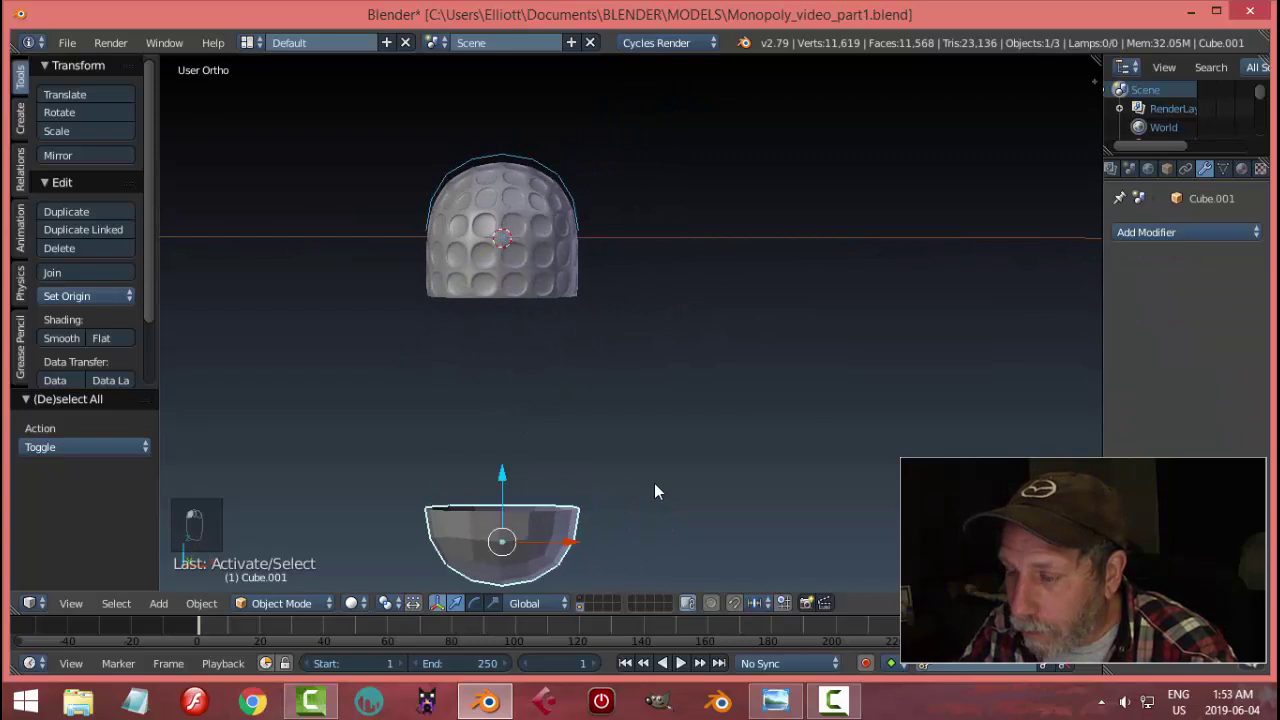
pyautogui.moveTo(679, 461); pyautogui.dragTo(724, 434, button='middle')
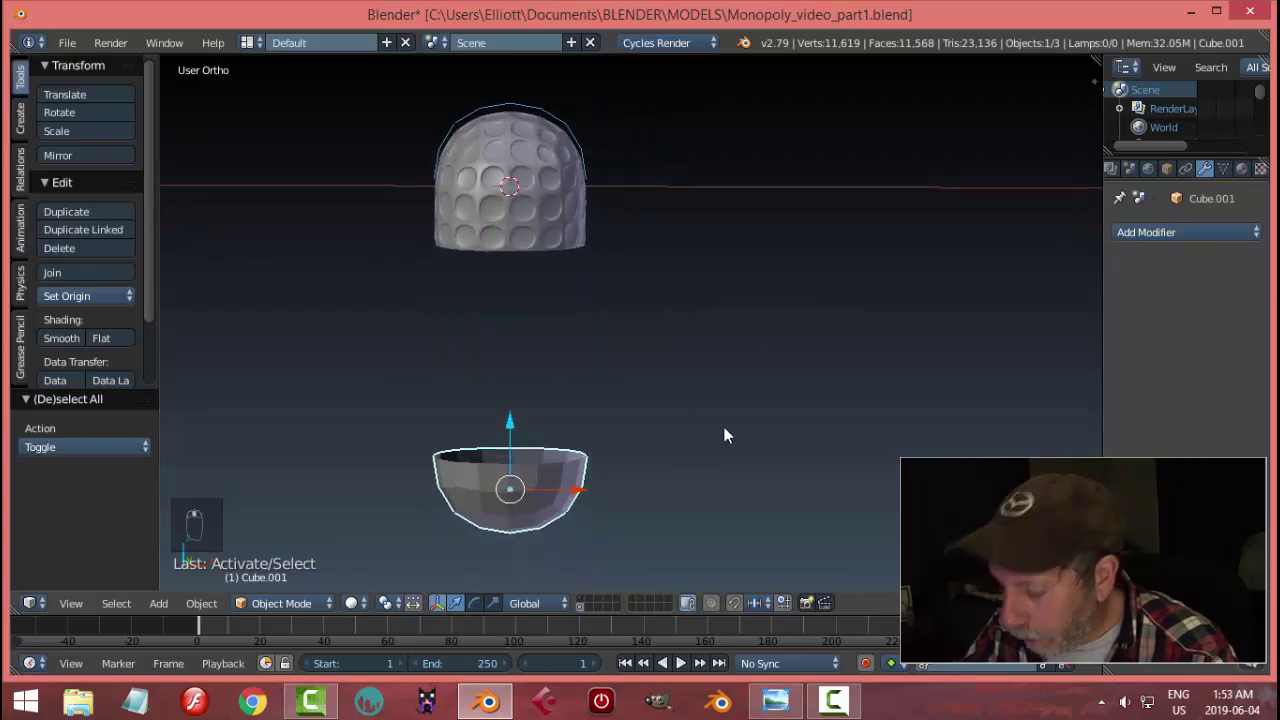
pyautogui.press('KP_1')
pyautogui.press('g')
pyautogui.press('z')
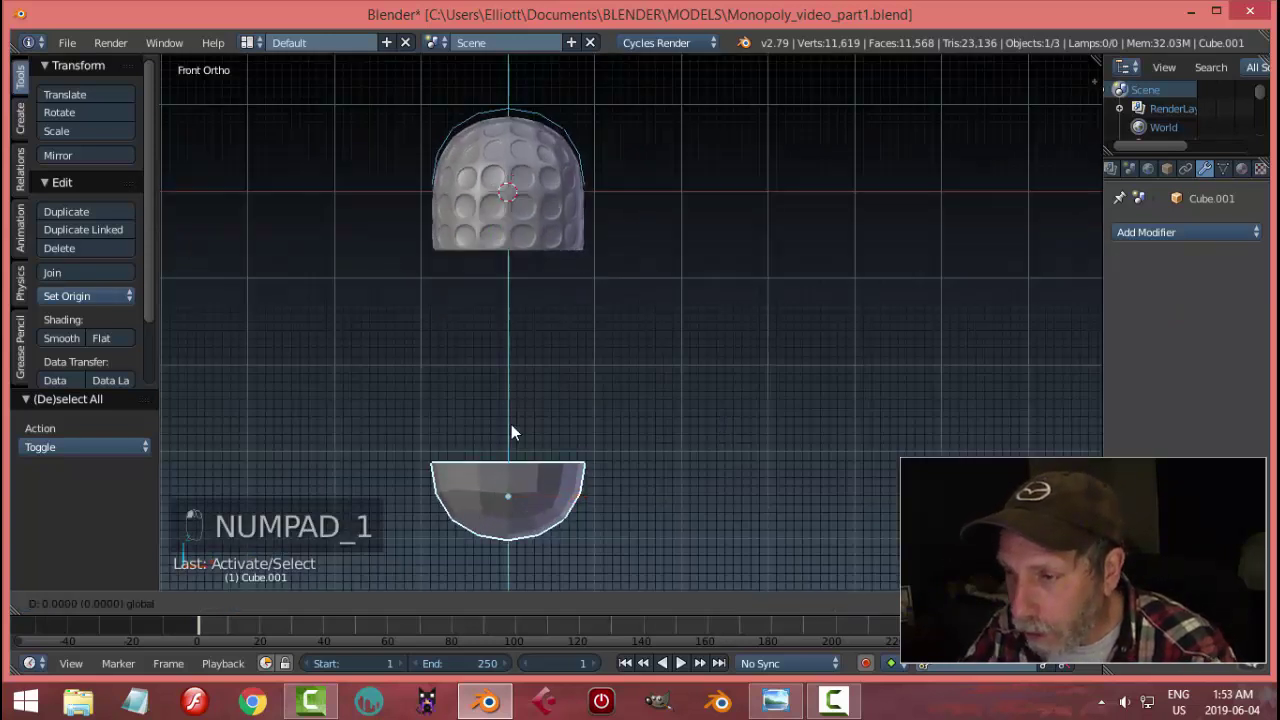
pyautogui.click(520, 391)
# - In Edit Mode, extrude the lower half's open top edge loop up along Z to meet the dimpled dome's bottom edge
pyautogui.press('Tab')
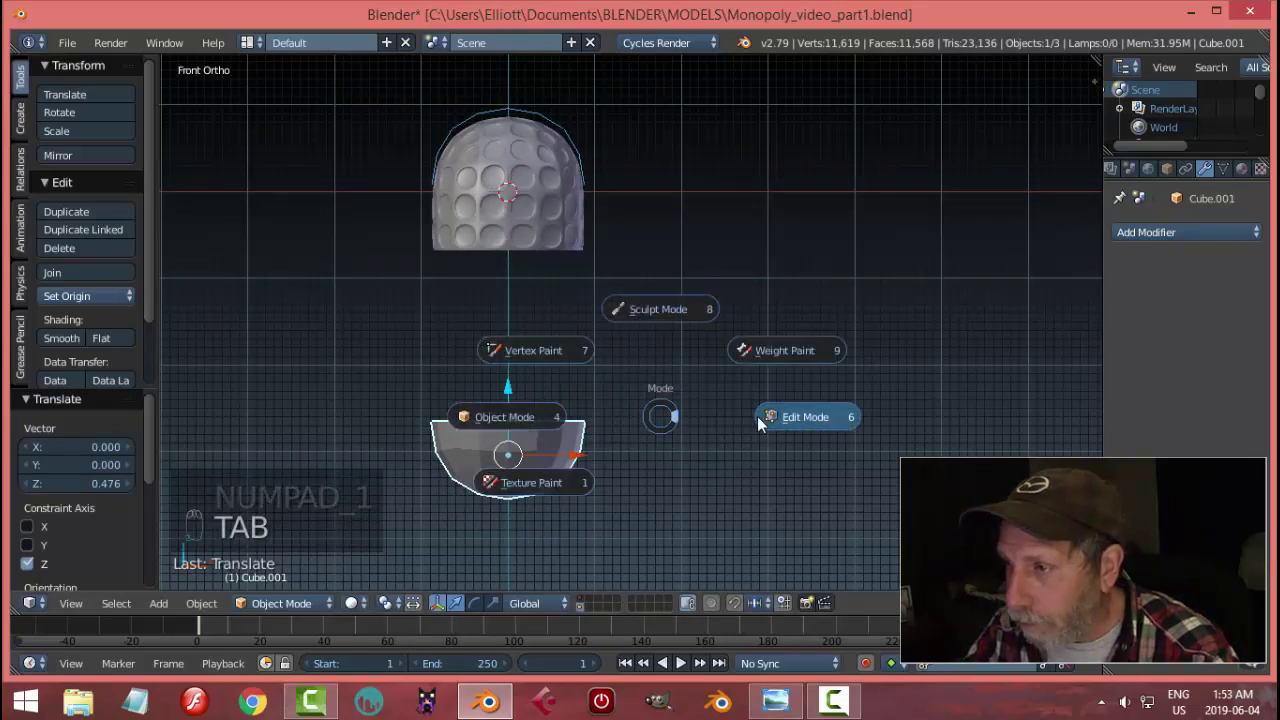
pyautogui.hotkey('ctrl', 'Tab')
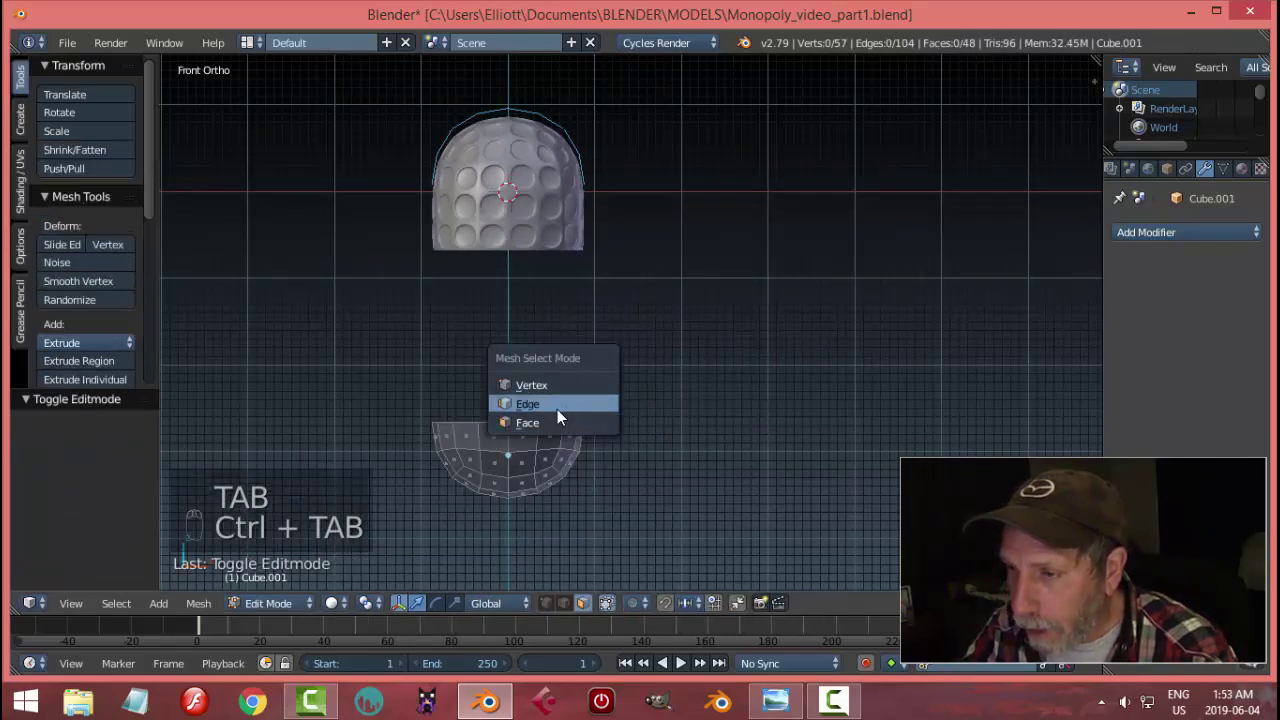
pyautogui.click(557, 414)
pyautogui.keyDown('alt'); pyautogui.rightClick(531, 421); pyautogui.keyUp('alt')
pyautogui.scroll(-2, 649, 408)
pyautogui.moveTo(680, 386); pyautogui.dragTo(682, 384, button='middle')
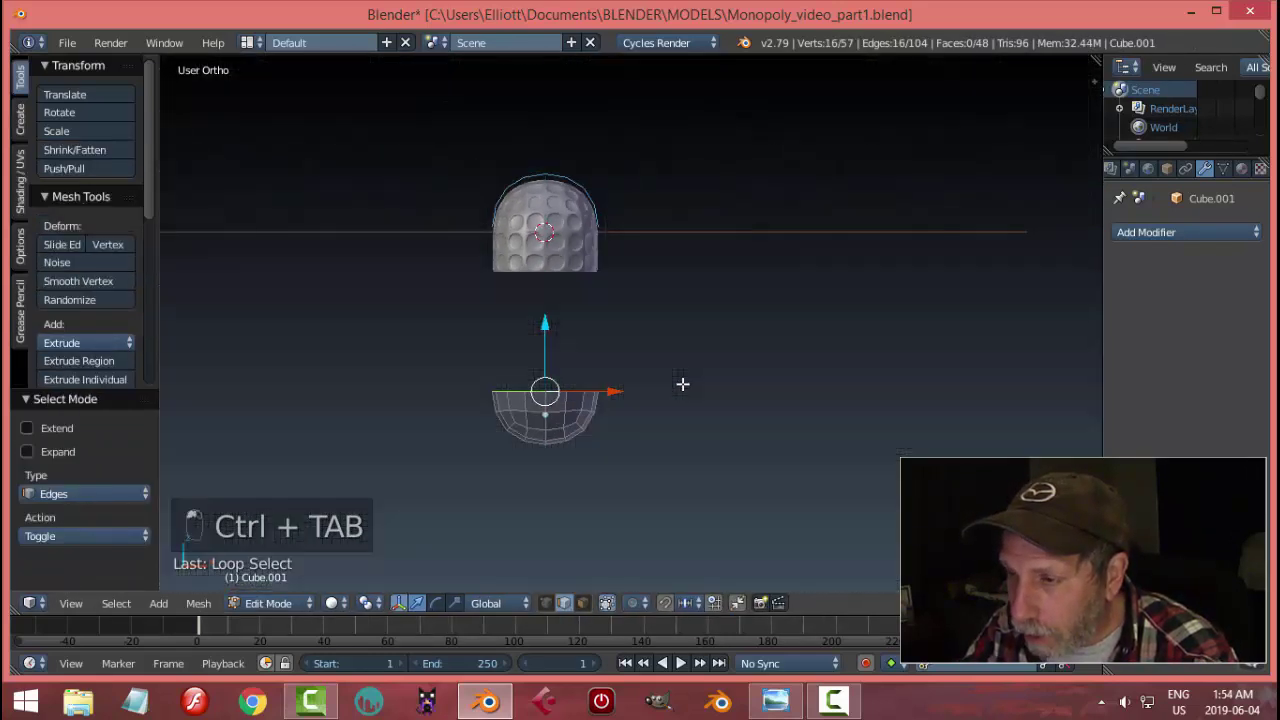
pyautogui.press('KP_1')
pyautogui.press('e')
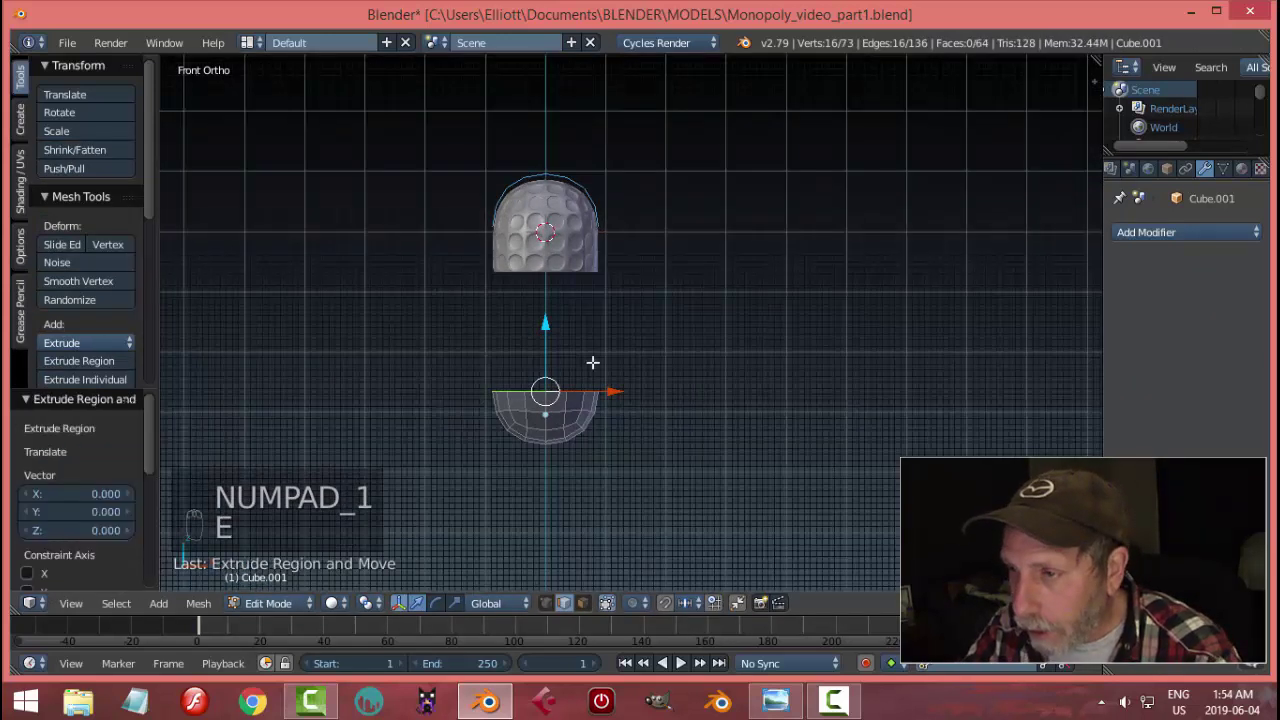
pyautogui.moveTo(549, 327); pyautogui.dragTo(577, 210)
# - Duplicate the body's top edge loop in place, separate it as its own object and return to Object Mode
pyautogui.moveTo(640, 290); pyautogui.dragTo(676, 377, button='middle')
pyautogui.scroll(2, 648, 344)
pyautogui.hotkey('shift', 'd')
pyautogui.rightClick(676, 377)
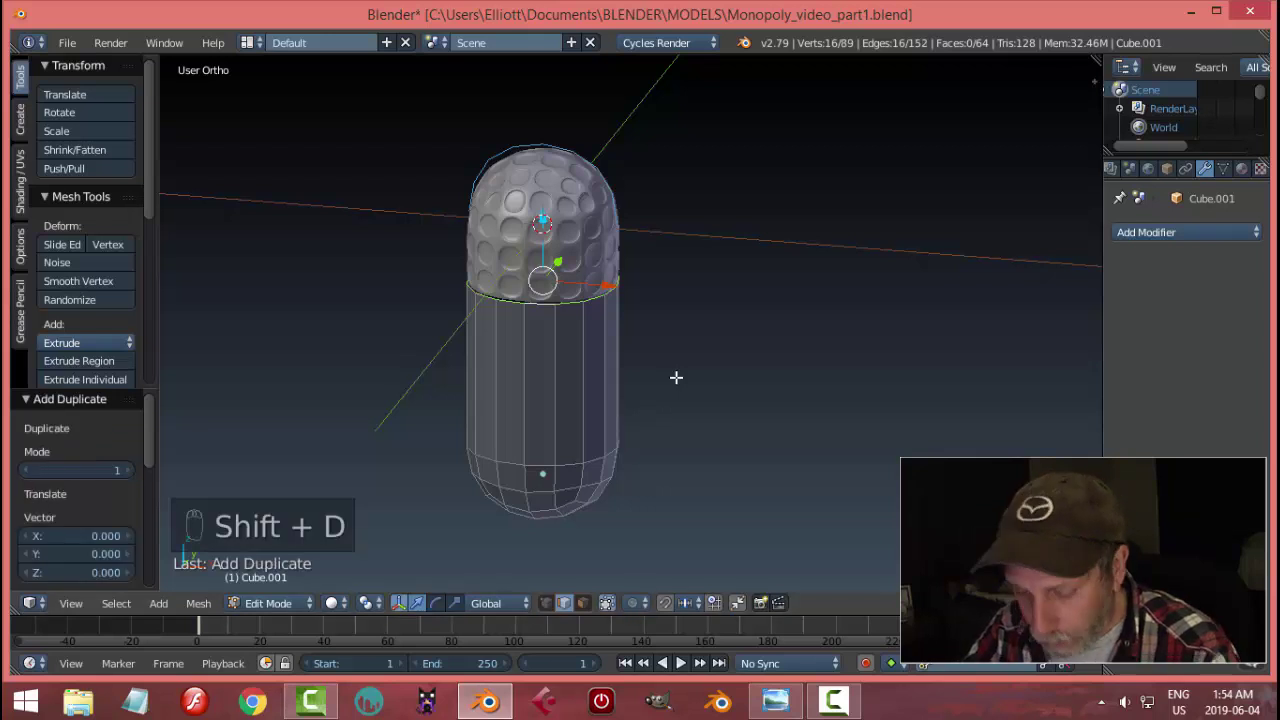
pyautogui.press('p')
pyautogui.click(677, 374)
pyautogui.press('Tab')
pyautogui.click(547, 349)
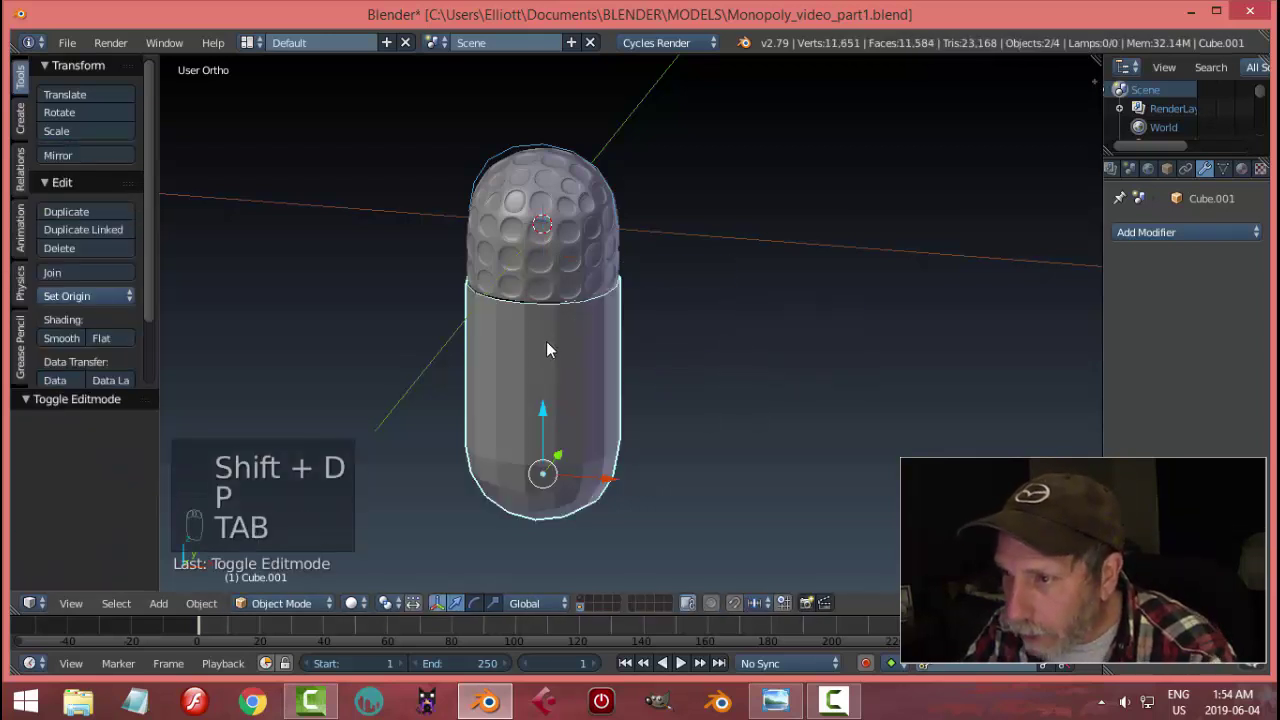
# - Set the separated ring's origin to its geometry and lower the ring about 0.307 along Z
pyautogui.rightClick(552, 330)
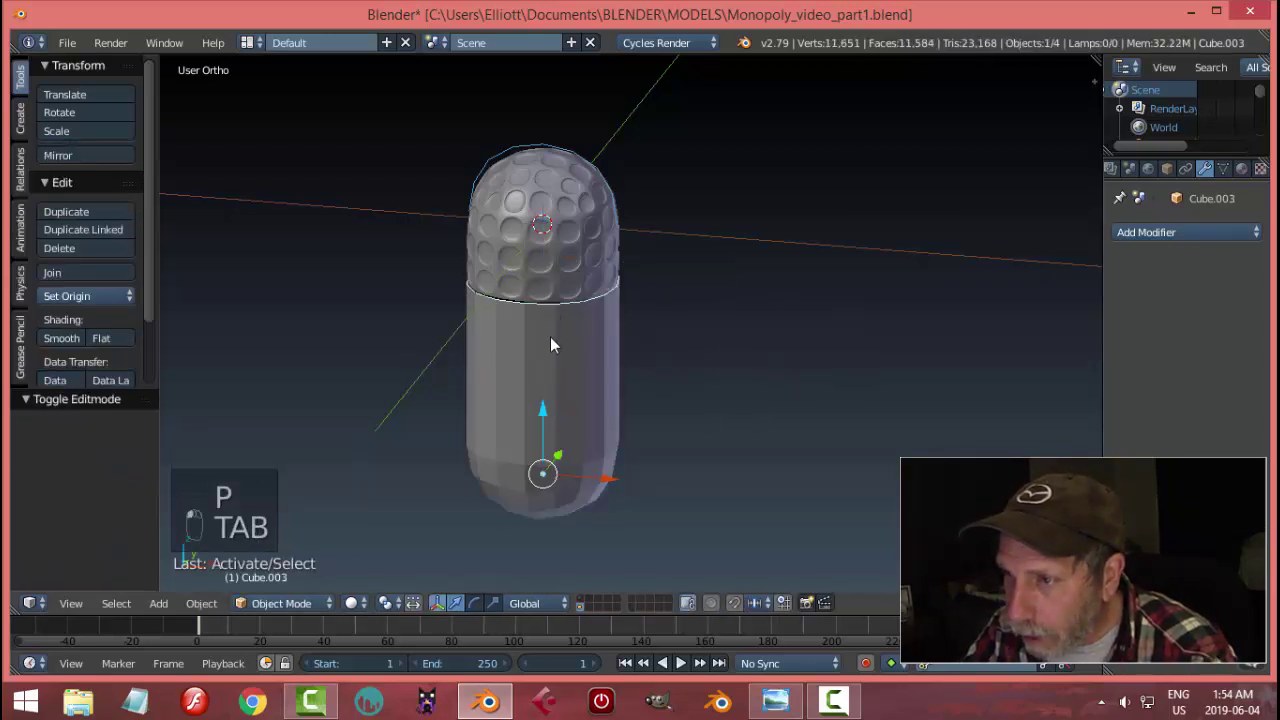
pyautogui.click(124, 297)
pyautogui.click(99, 338)
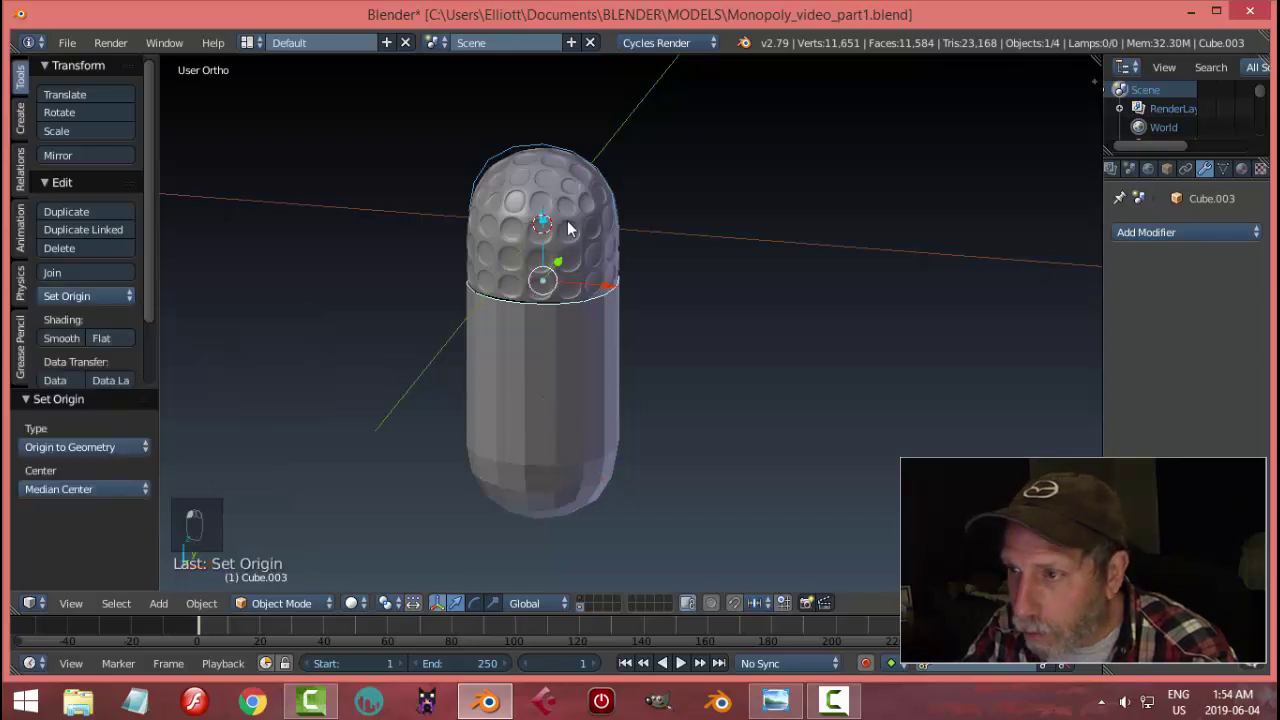
pyautogui.moveTo(542, 221); pyautogui.dragTo(728, 276)
pyautogui.moveTo(728, 276); pyautogui.dragTo(710, 313, button='middle')
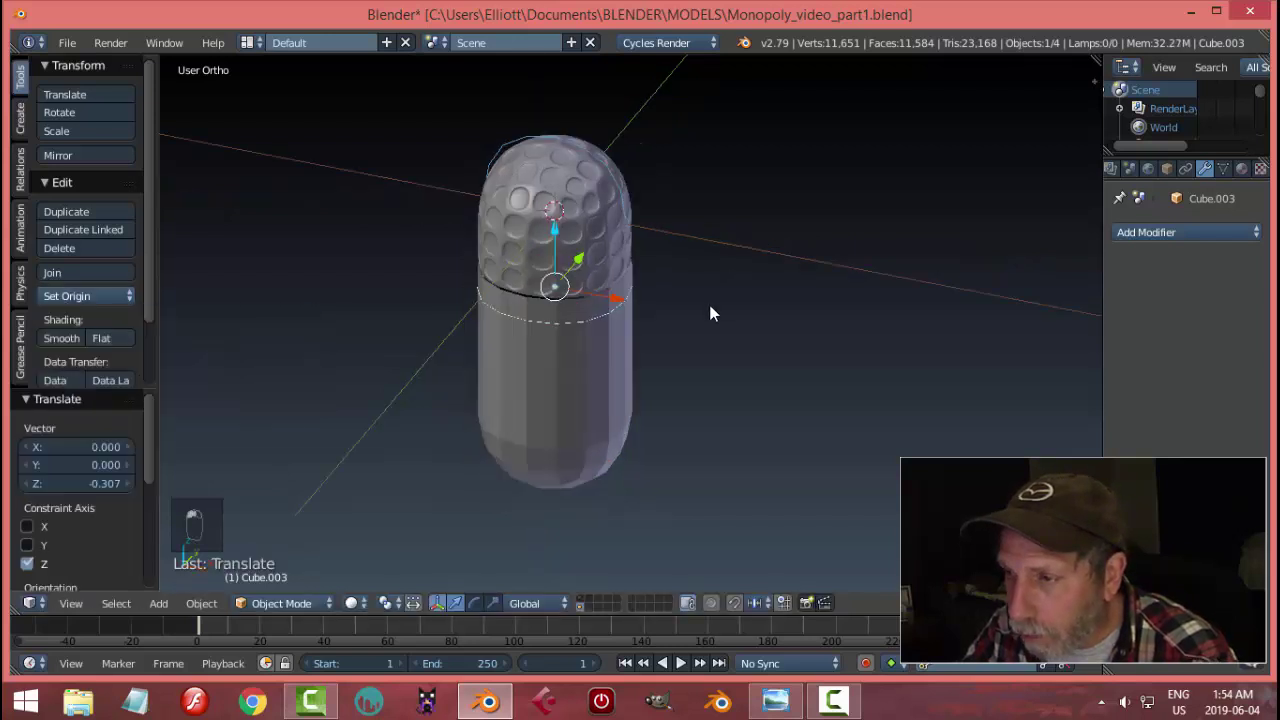
# - Scale the ring up uniformly by about 1.166 so it surrounds the body
pyautogui.rightClick(585, 374)
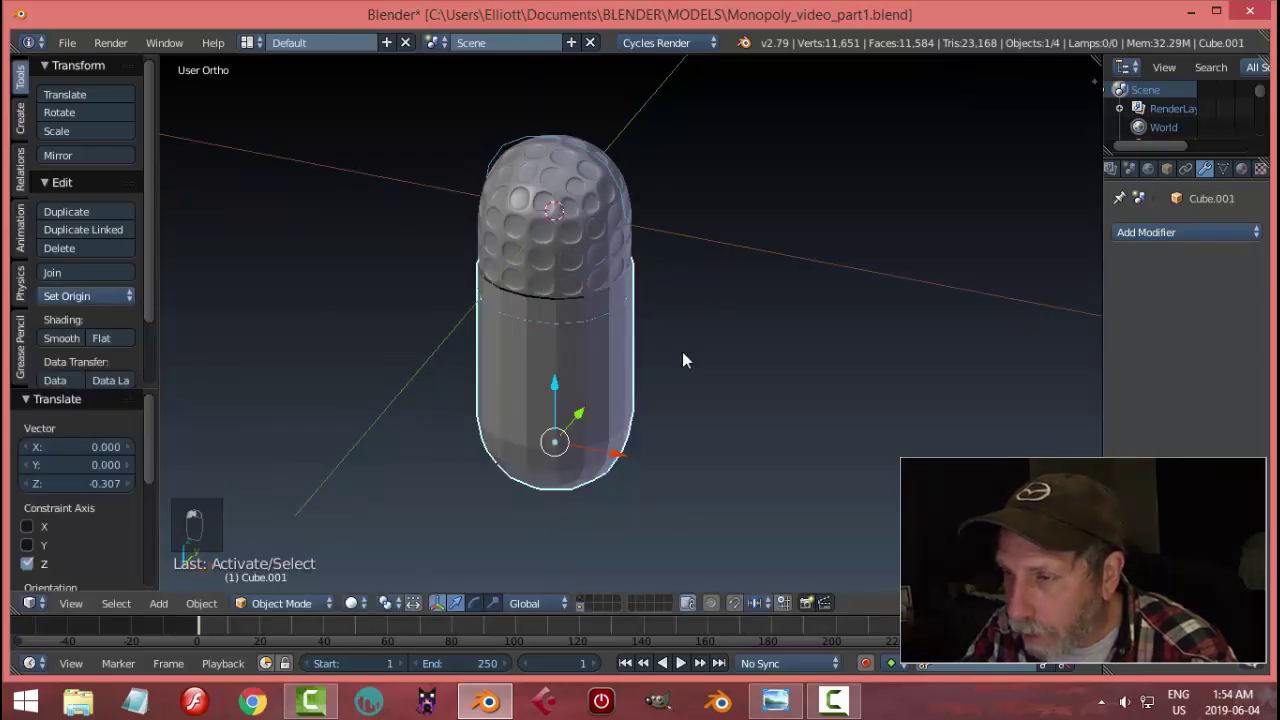
pyautogui.rightClick(606, 321)
pyautogui.press('s')
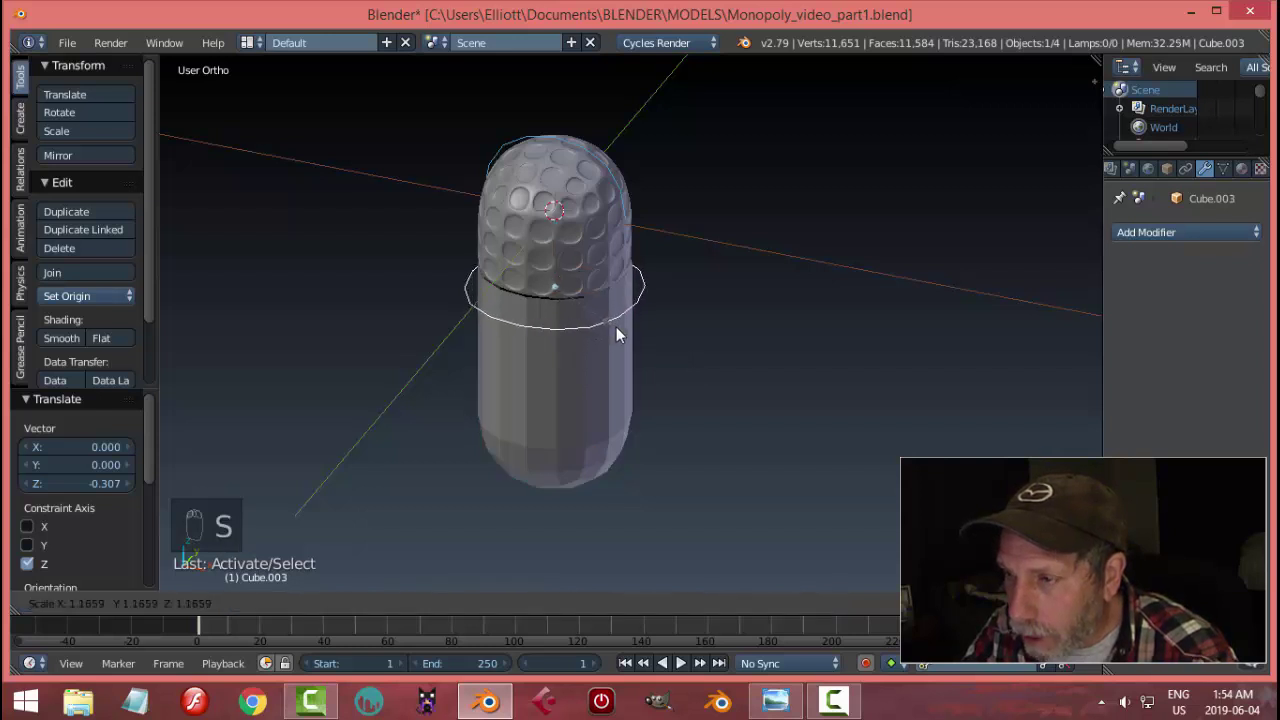
pyautogui.click(616, 328)
pyautogui.moveTo(657, 347); pyautogui.dragTo(710, 369, button='middle')
# - In Edit Mode, select the entire body mesh and fatten it outward by about 0.034
pyautogui.rightClick(680, 380)
pyautogui.press('Tab')
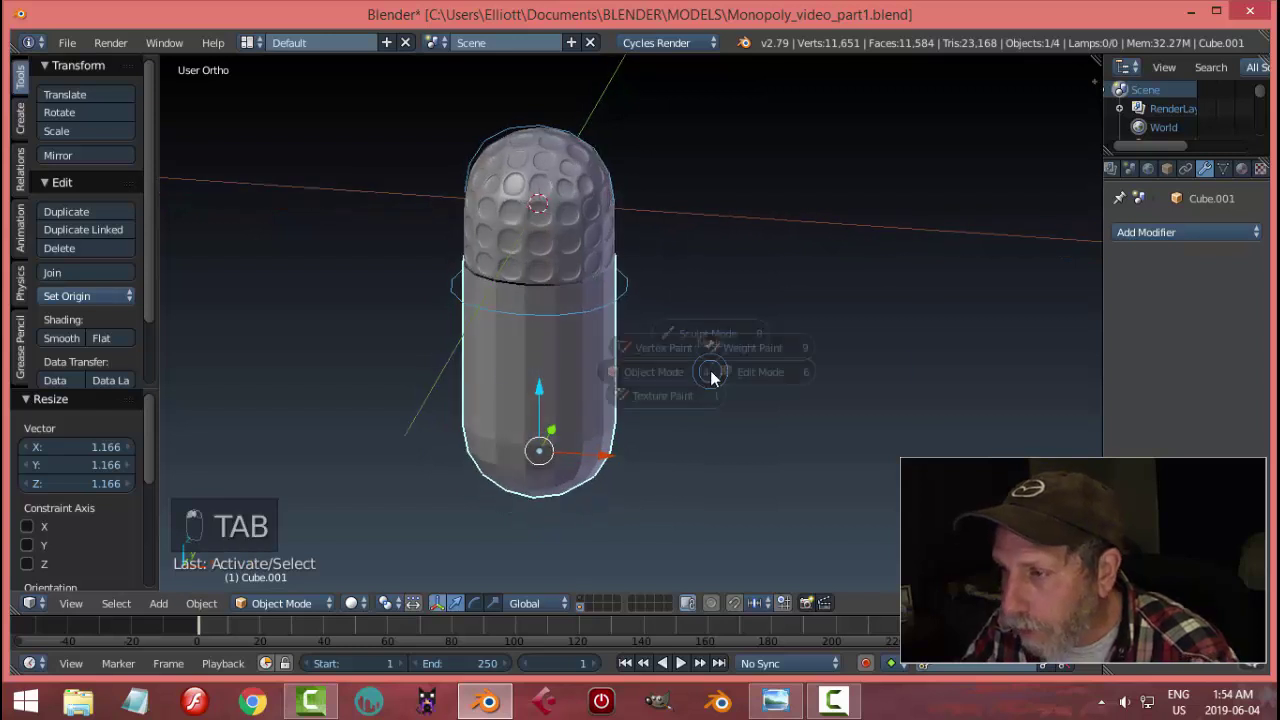
pyautogui.click(749, 380)
pyautogui.scroll(3, 671, 374)
pyautogui.press('a')
pyautogui.press('a')
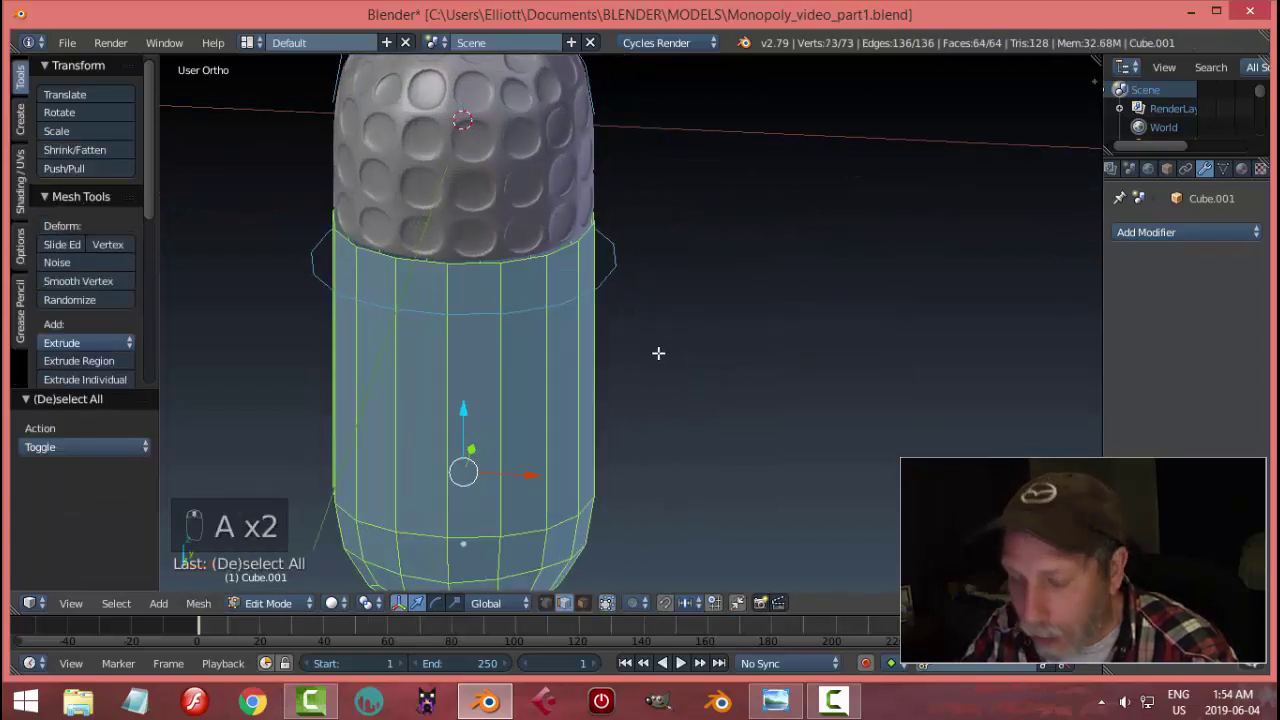
pyautogui.hotkey('alt', 's')
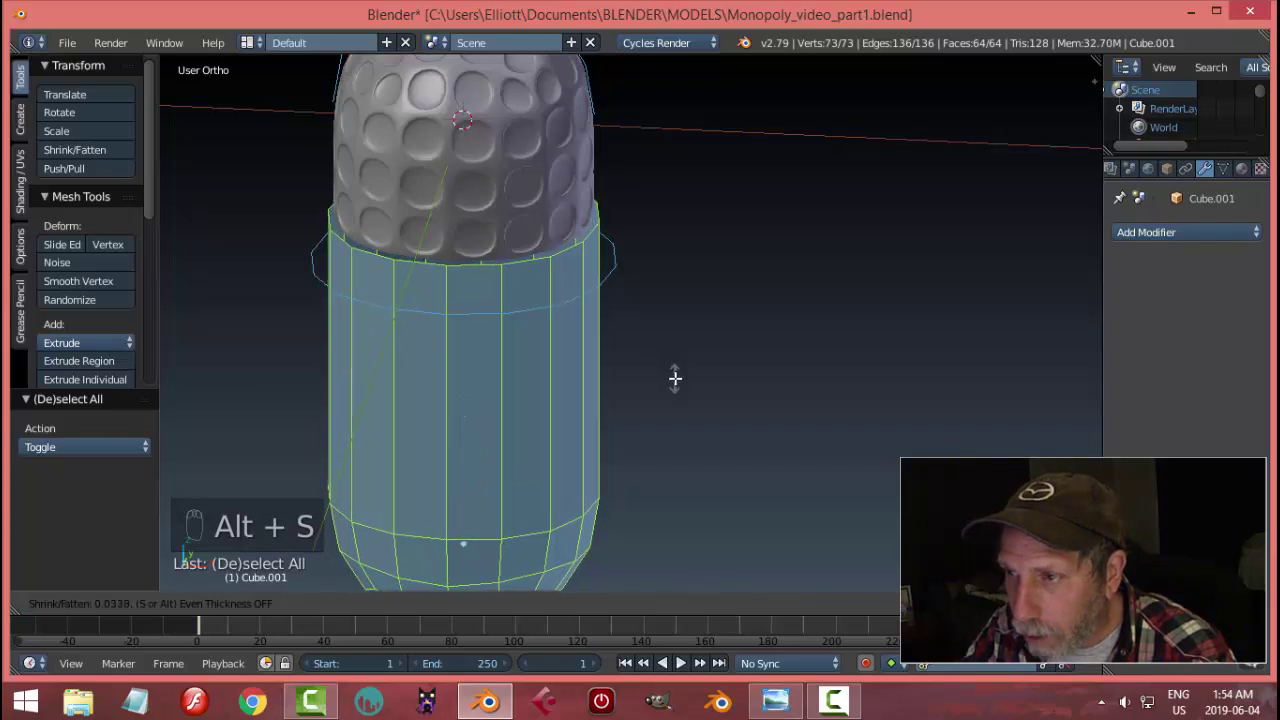
pyautogui.click(675, 378)
pyautogui.moveTo(691, 346); pyautogui.dragTo(520, 238, button='middle')
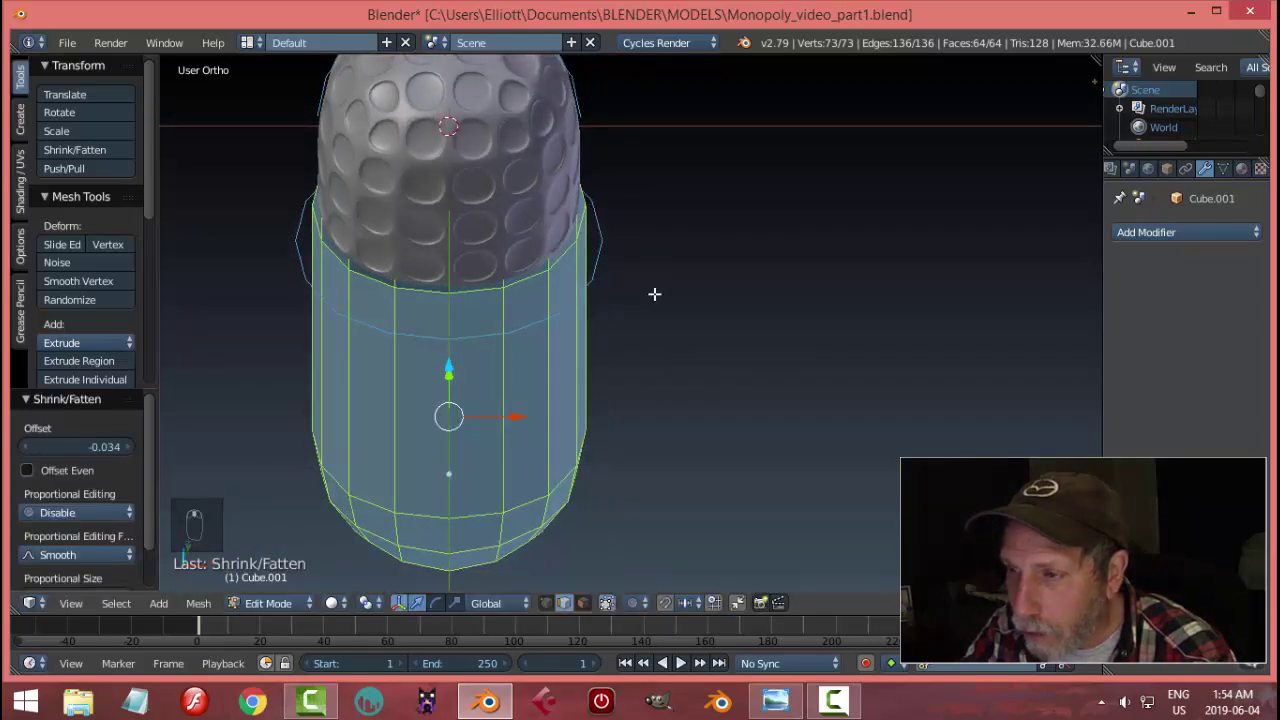
# - Extrude the body's top edge loop inward, scaling it to about 0.8355, and return to Object Mode
pyautogui.press('a')
pyautogui.keyDown('alt'); pyautogui.rightClick(545, 272); pyautogui.keyUp('alt')
pyautogui.press('e')
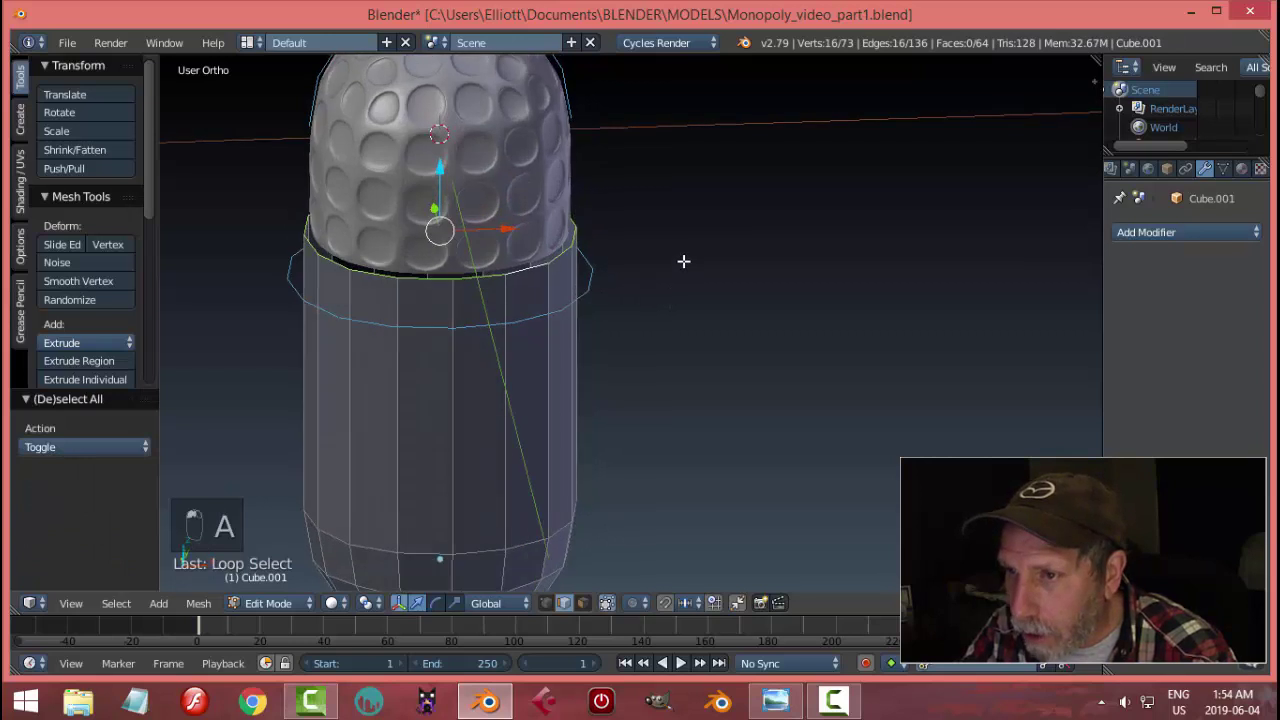
pyautogui.rightClick(756, 285)
pyautogui.press('s')
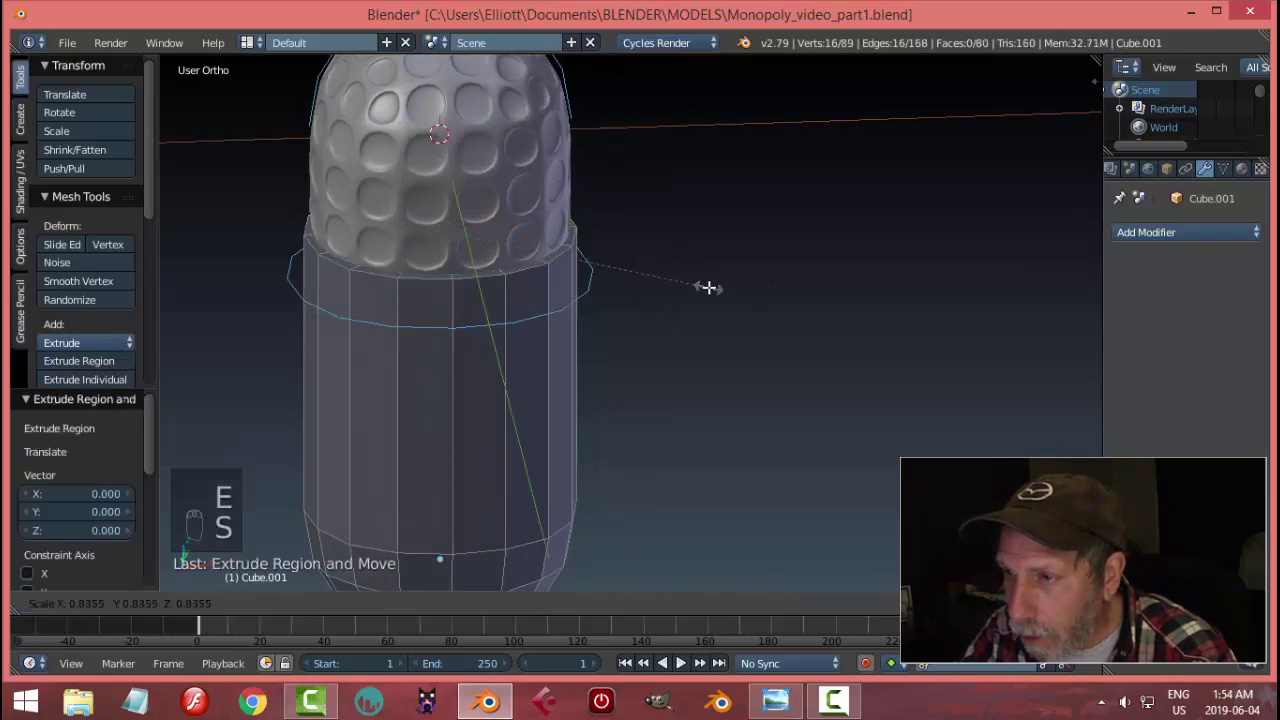
pyautogui.click(709, 287)
pyautogui.press('a')
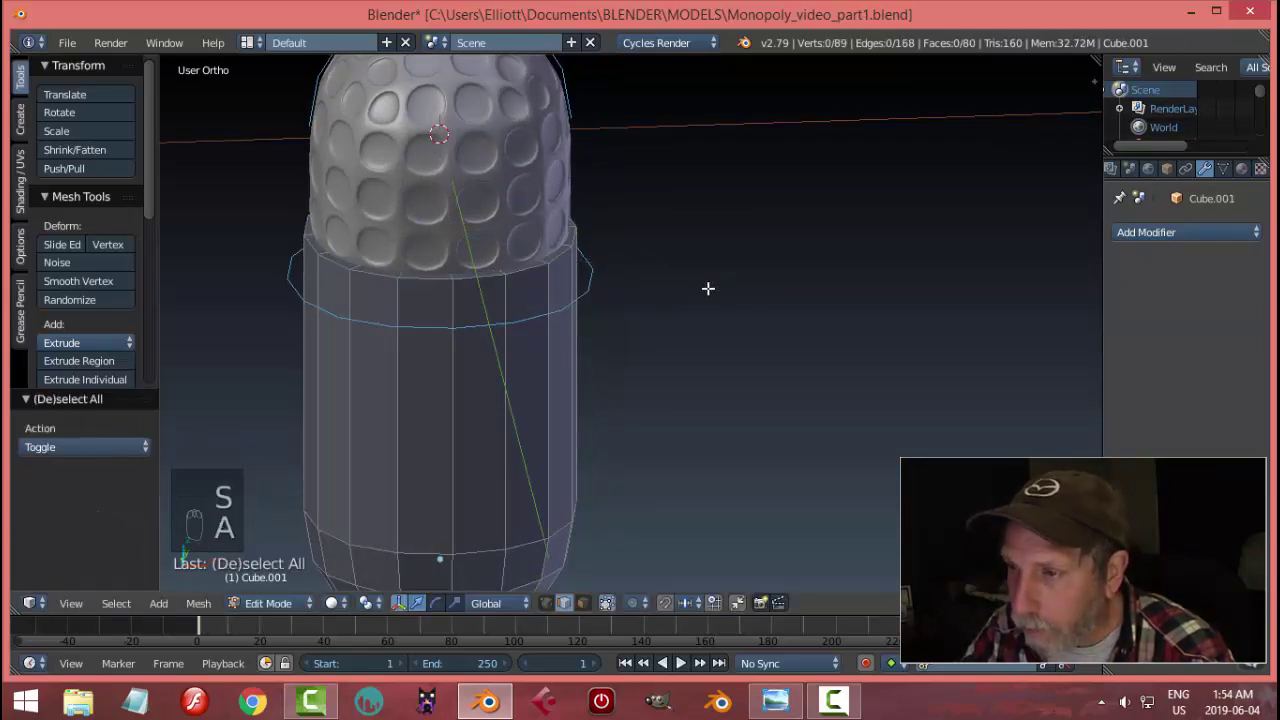
pyautogui.press('Tab')
# - Link the dome's modifiers to the body, with the dome as the active object, and shade the body smooth
pyautogui.scroll(-2, 685, 288)
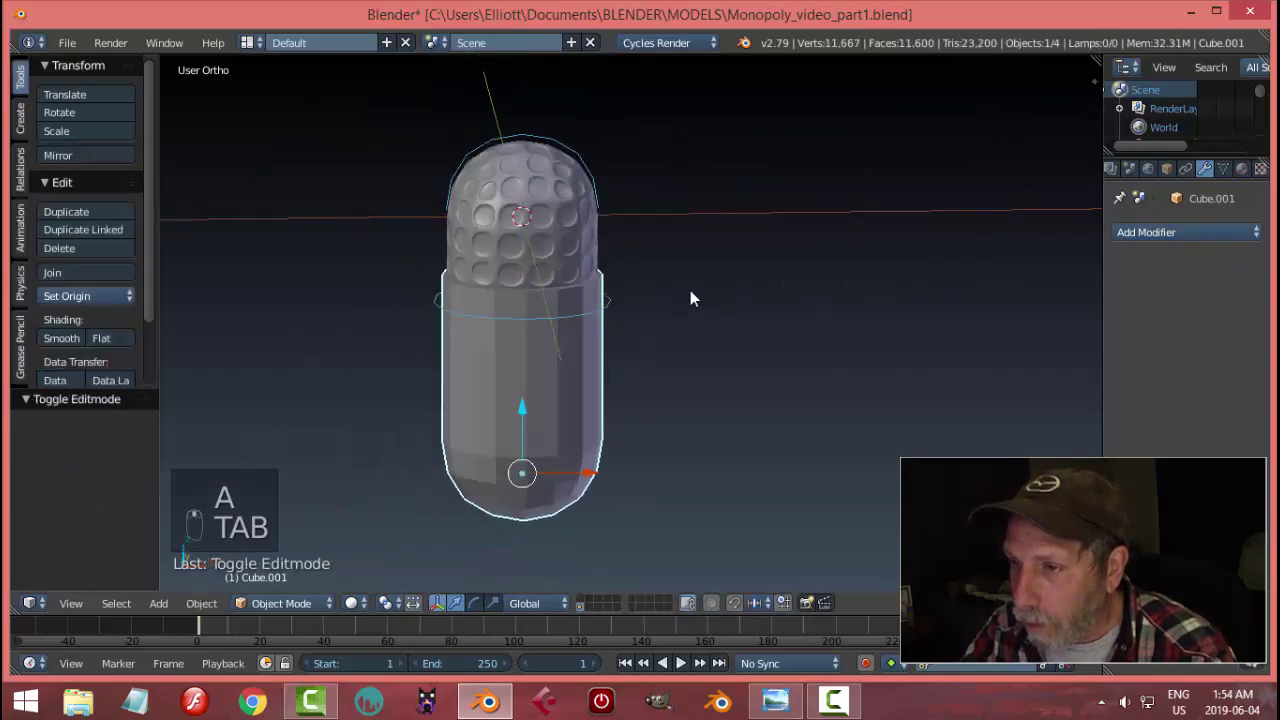
pyautogui.moveTo(690, 314); pyautogui.dragTo(687, 324, button='middle')
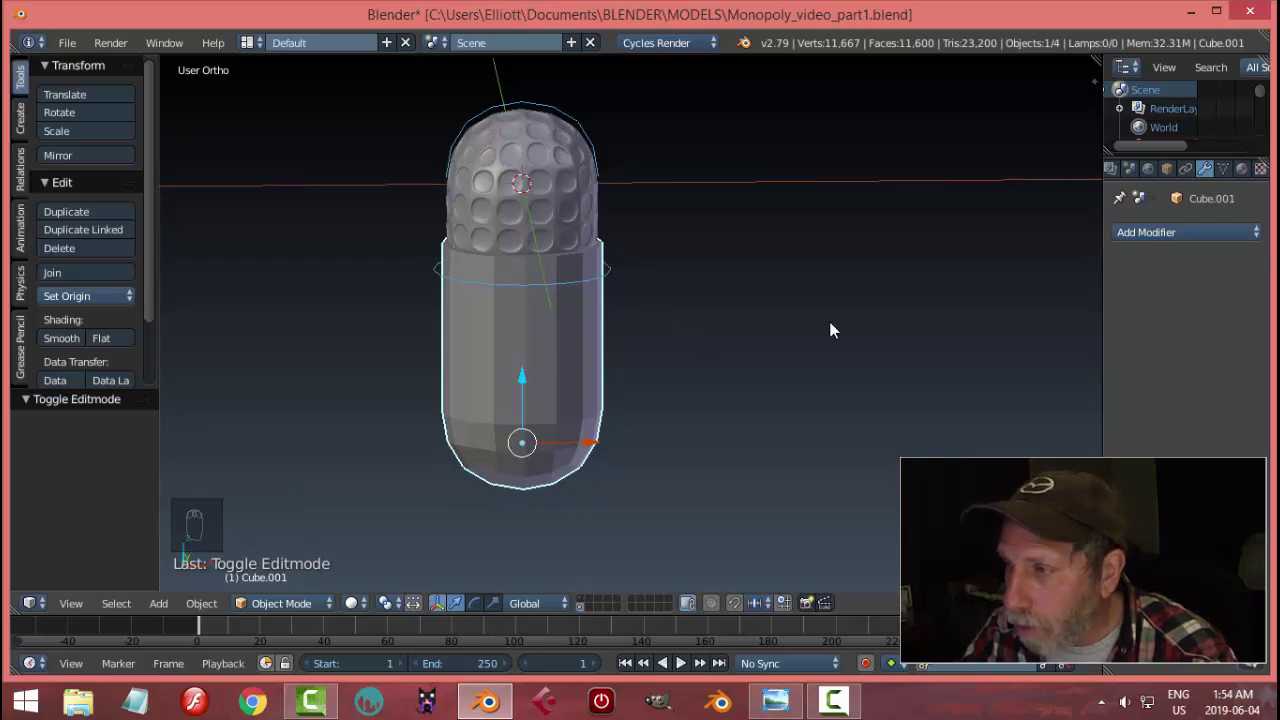
pyautogui.moveTo(600, 346); pyautogui.dragTo(592, 351, button='middle')
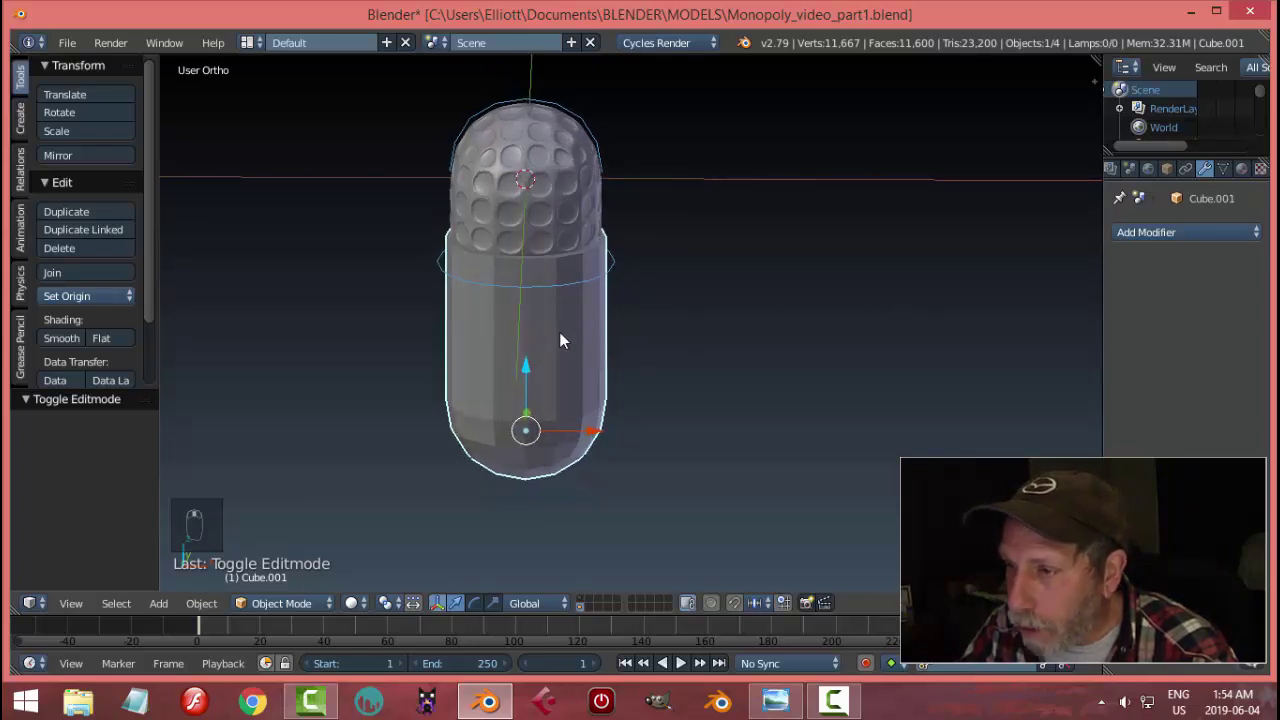
pyautogui.keyDown('shift'); pyautogui.rightClick(545, 177); pyautogui.keyUp('shift')
pyautogui.hotkey('ctrl', 'l')
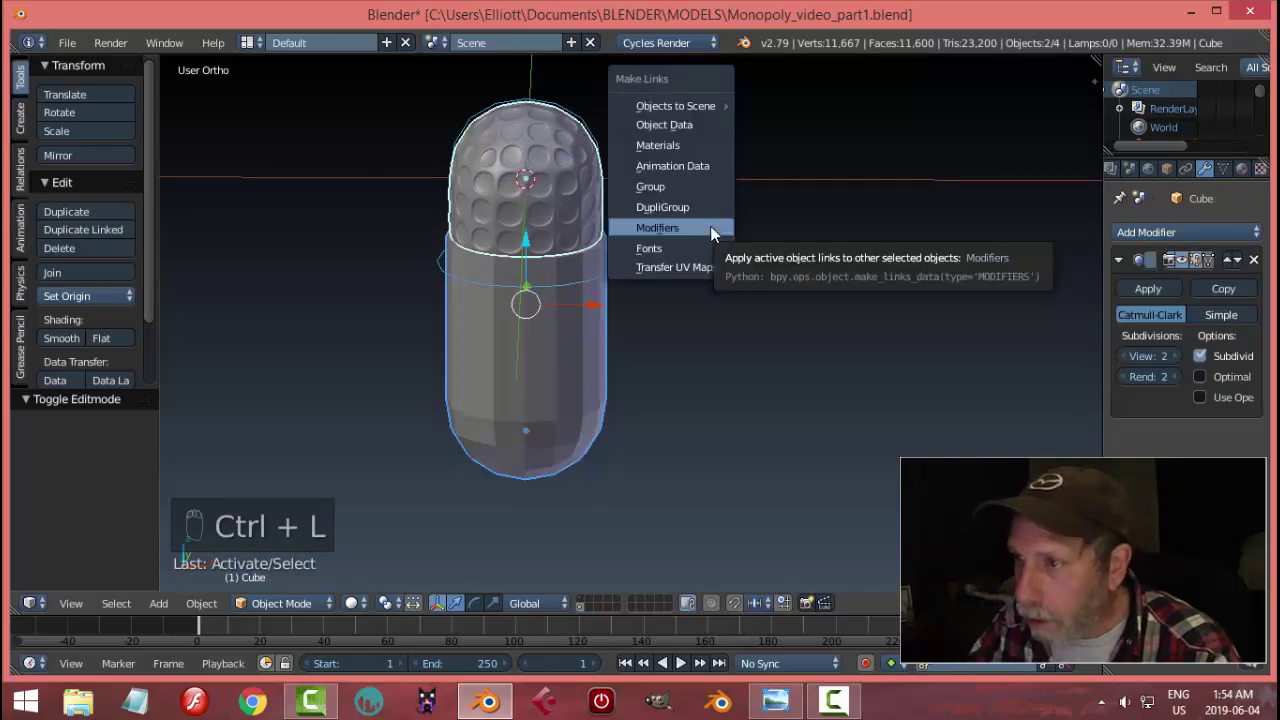
pyautogui.click(710, 226)
pyautogui.press('a')
pyautogui.rightClick(559, 355)
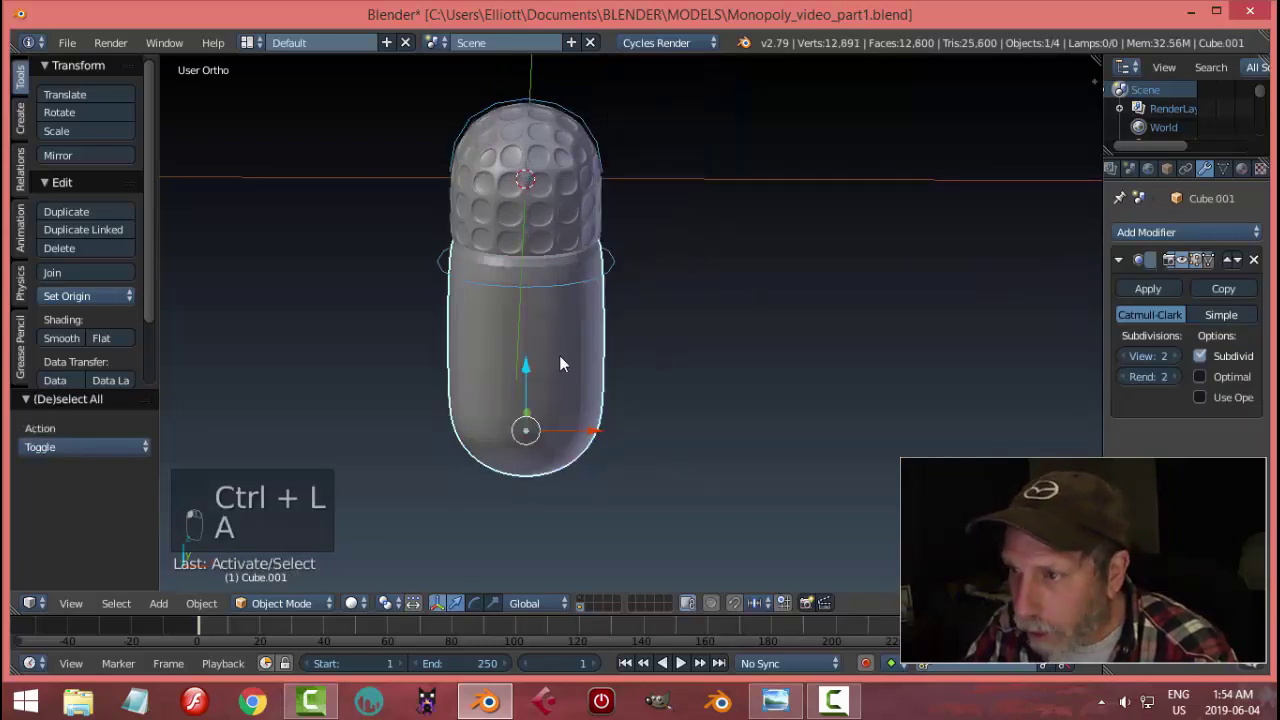
pyautogui.click(62, 338)
pyautogui.moveTo(691, 349); pyautogui.dragTo(673, 340, button='middle')
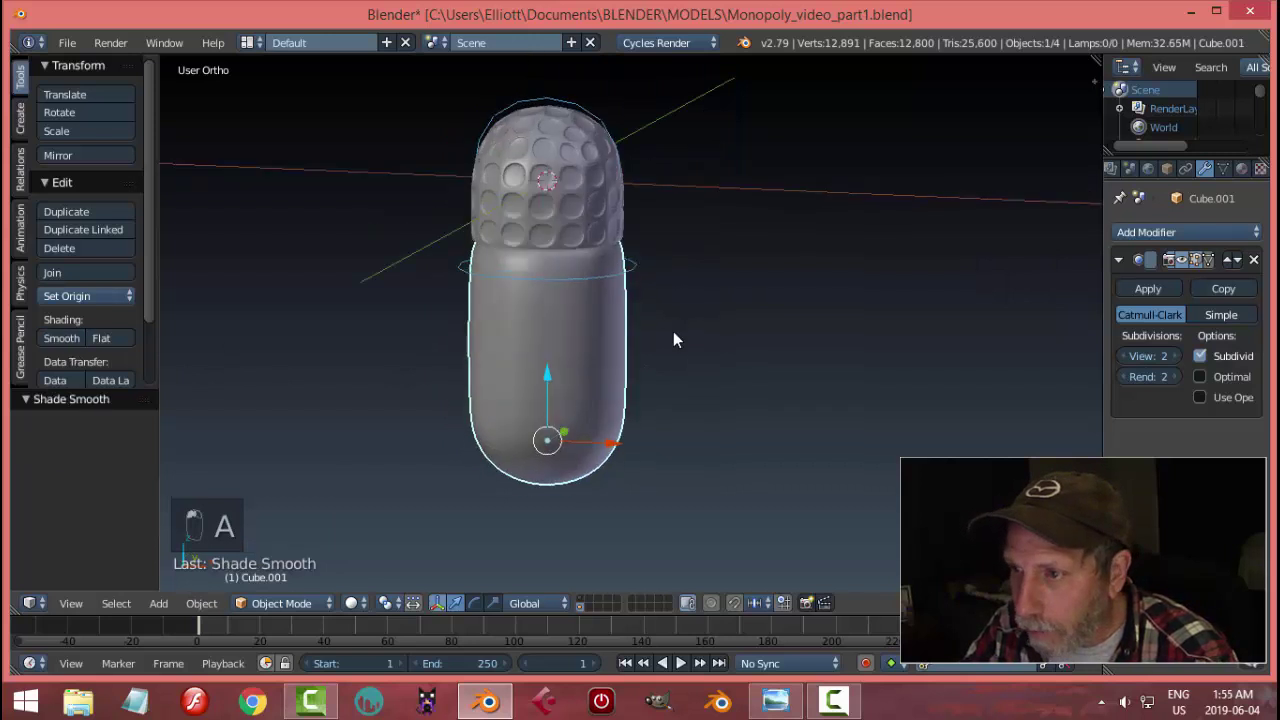
# - Add one loop cut to the body, slid close to its top edge, return to Object Mode and deselect everything
pyautogui.moveTo(531, 336); pyautogui.dragTo(574, 367, button='middle')
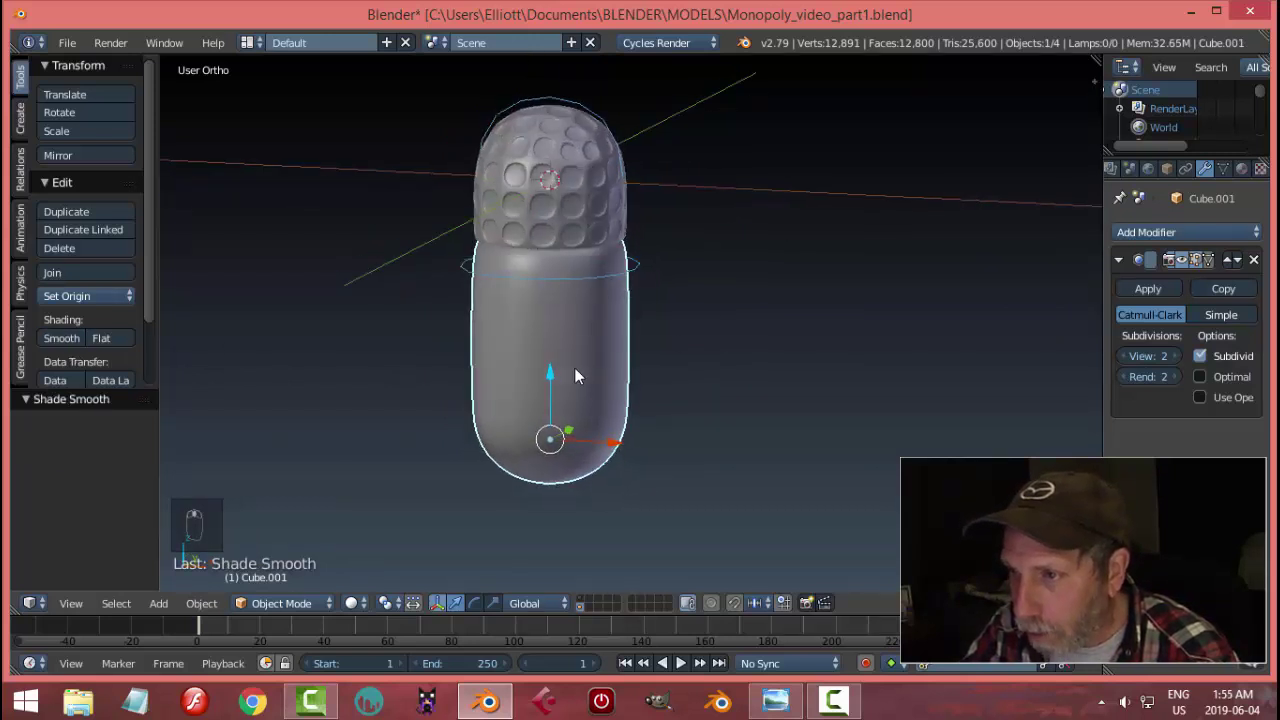
pyautogui.press('Tab')
pyautogui.click(792, 369)
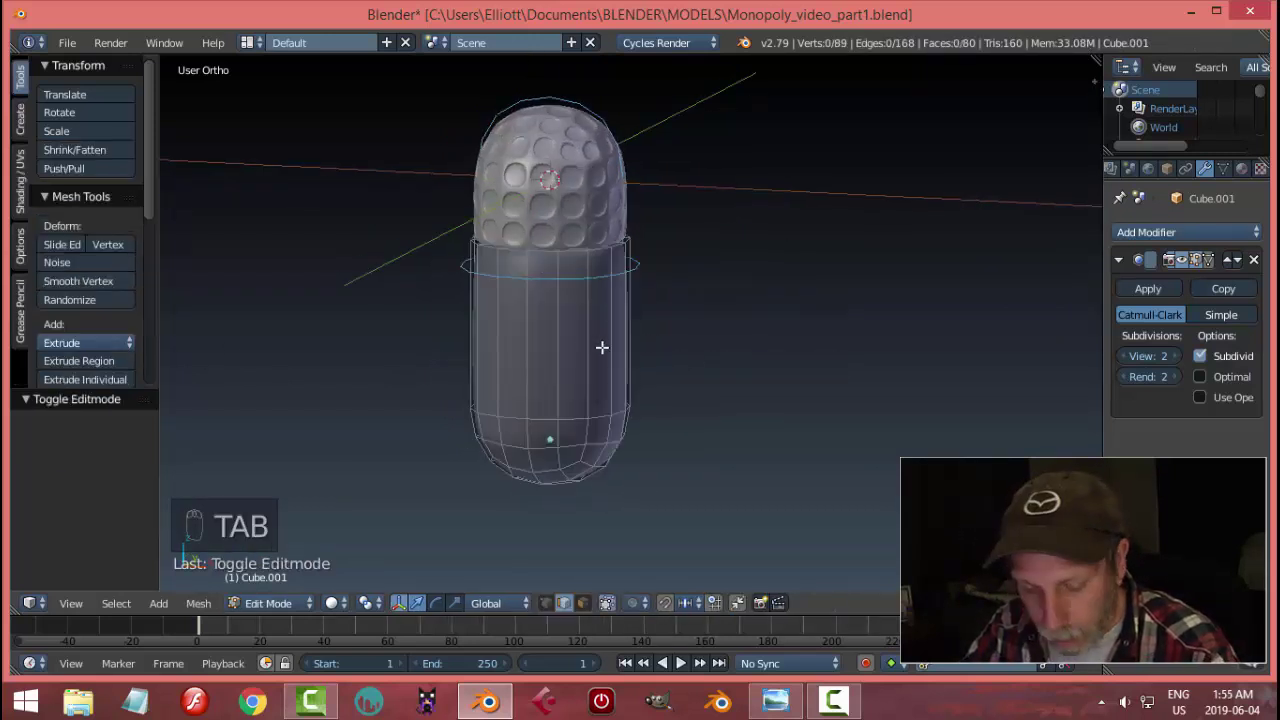
pyautogui.hotkey('ctrl', 'r')
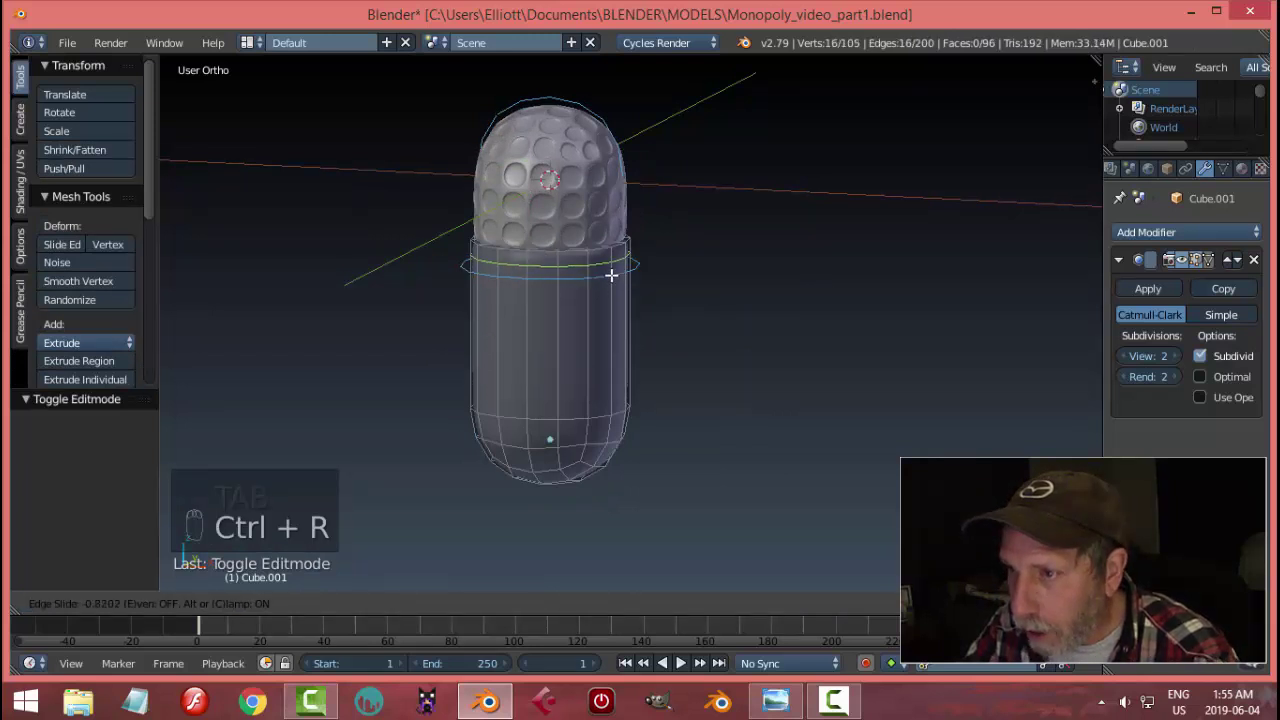
pyautogui.click(610, 273)
pyautogui.click(614, 270)
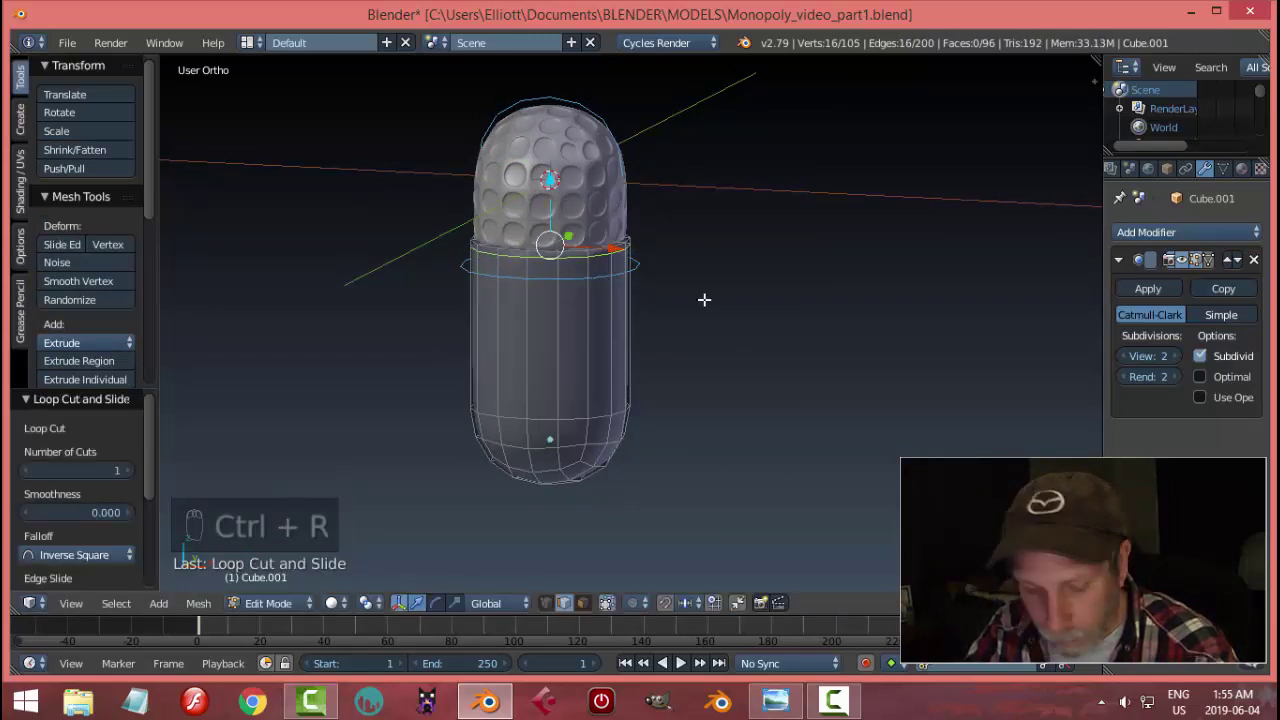
pyautogui.press('a')
pyautogui.press('Tab')
pyautogui.click(552, 302)
pyautogui.moveTo(674, 315); pyautogui.dragTo(572, 242, button='middle')
pyautogui.press('a')
pyautogui.press('a')
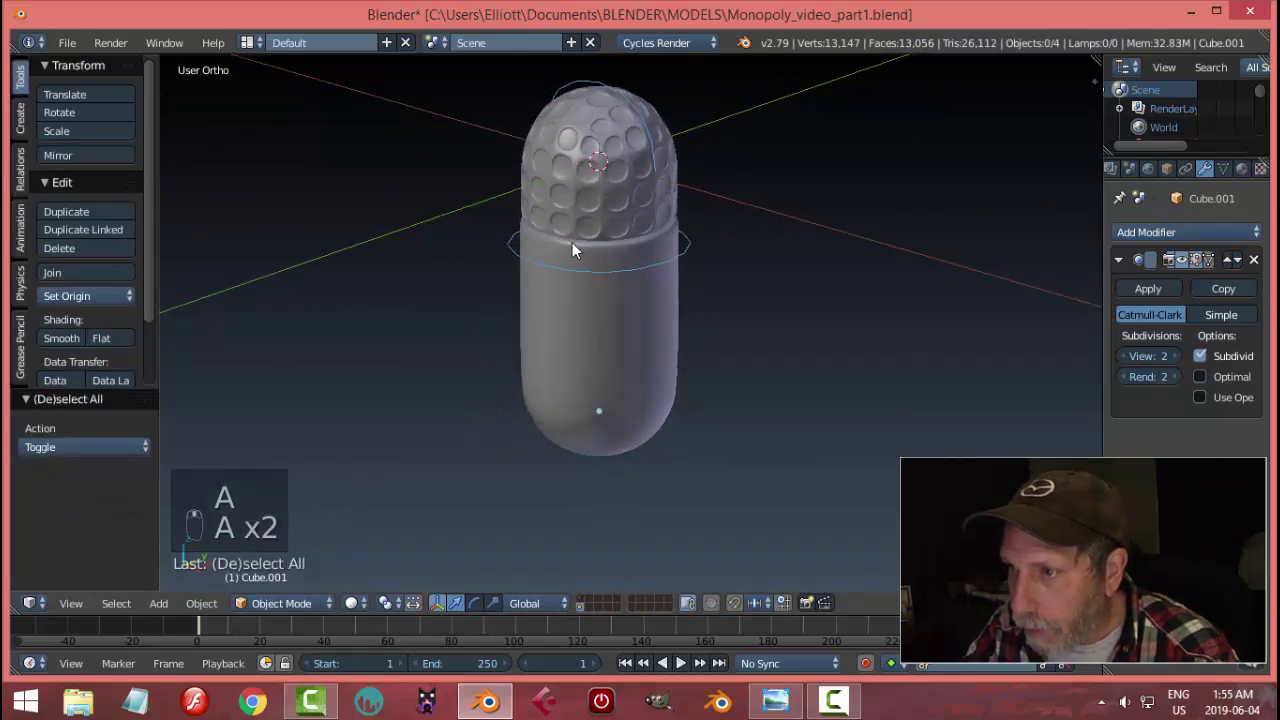
pyautogui.rightClick(618, 272)
pyautogui.moveTo(685, 285); pyautogui.dragTo(580, 277, button='middle')
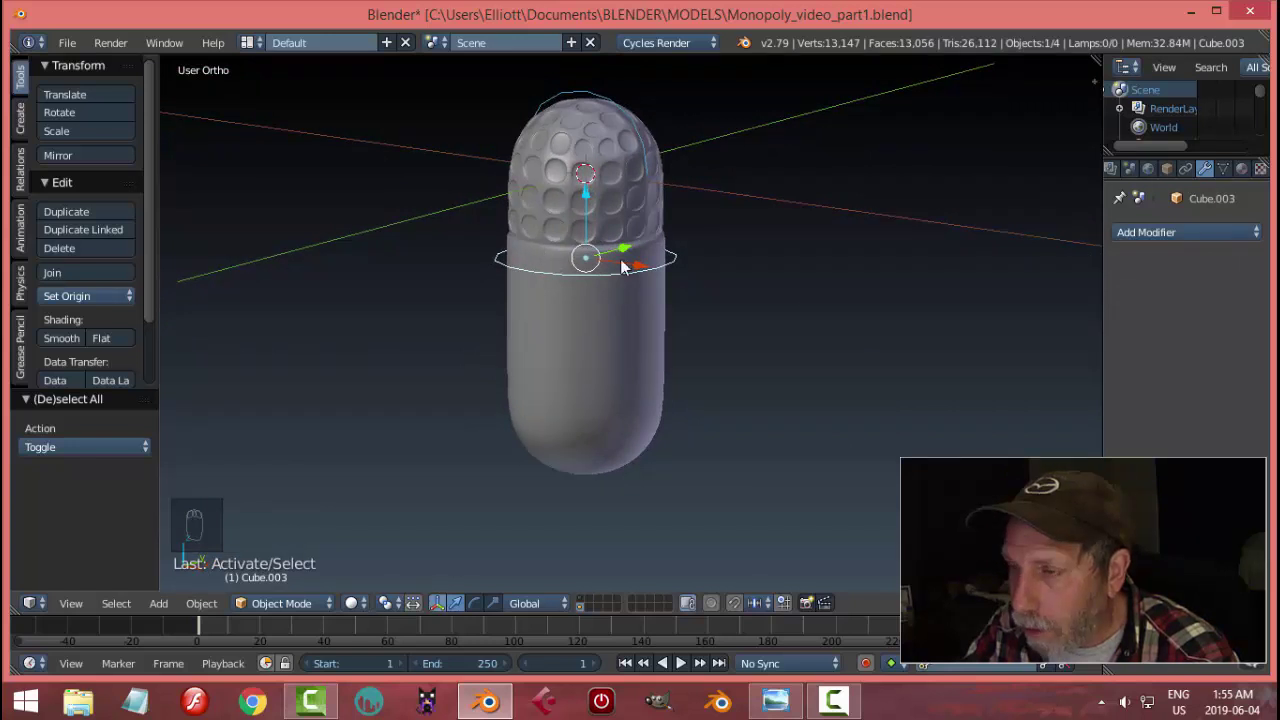
pyautogui.press('a')
pyautogui.moveTo(679, 218); pyautogui.dragTo(735, 206, button='middle')
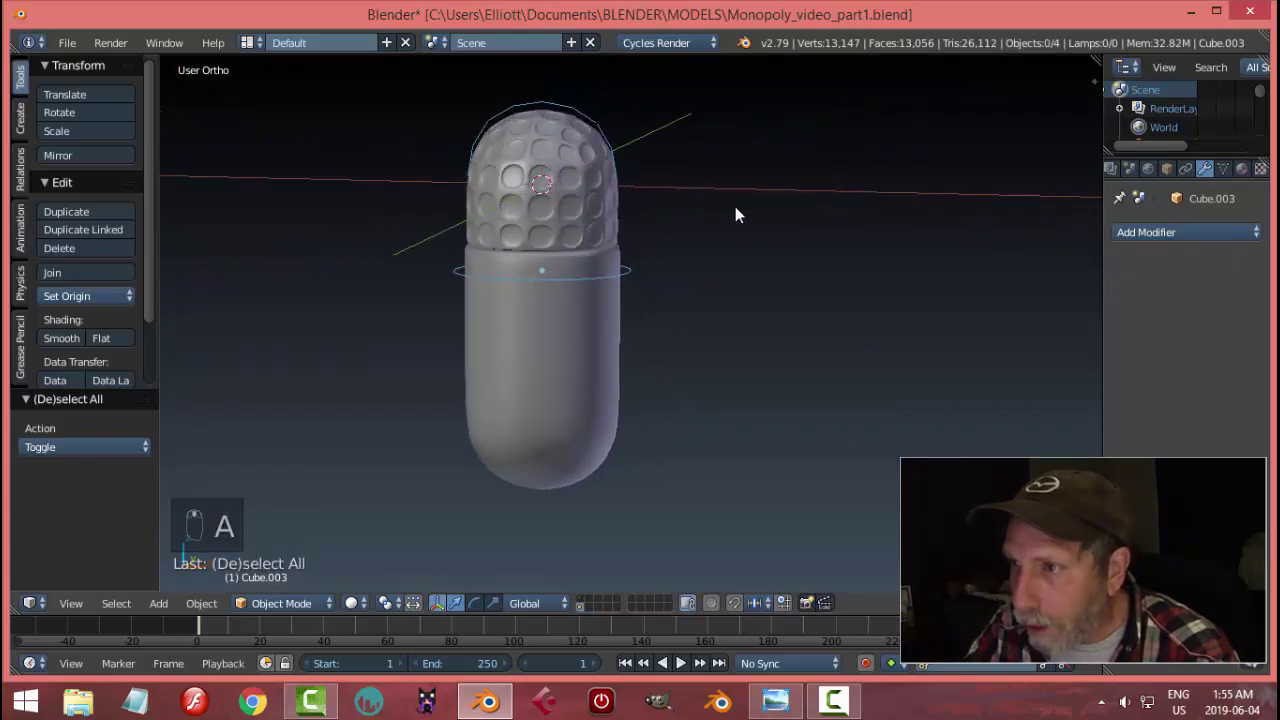
# - In Edit Mode and front view, select the whole arc over the dome and lower it about 0.043 along Z
pyautogui.rightClick(593, 122)
pyautogui.press('KP_1')
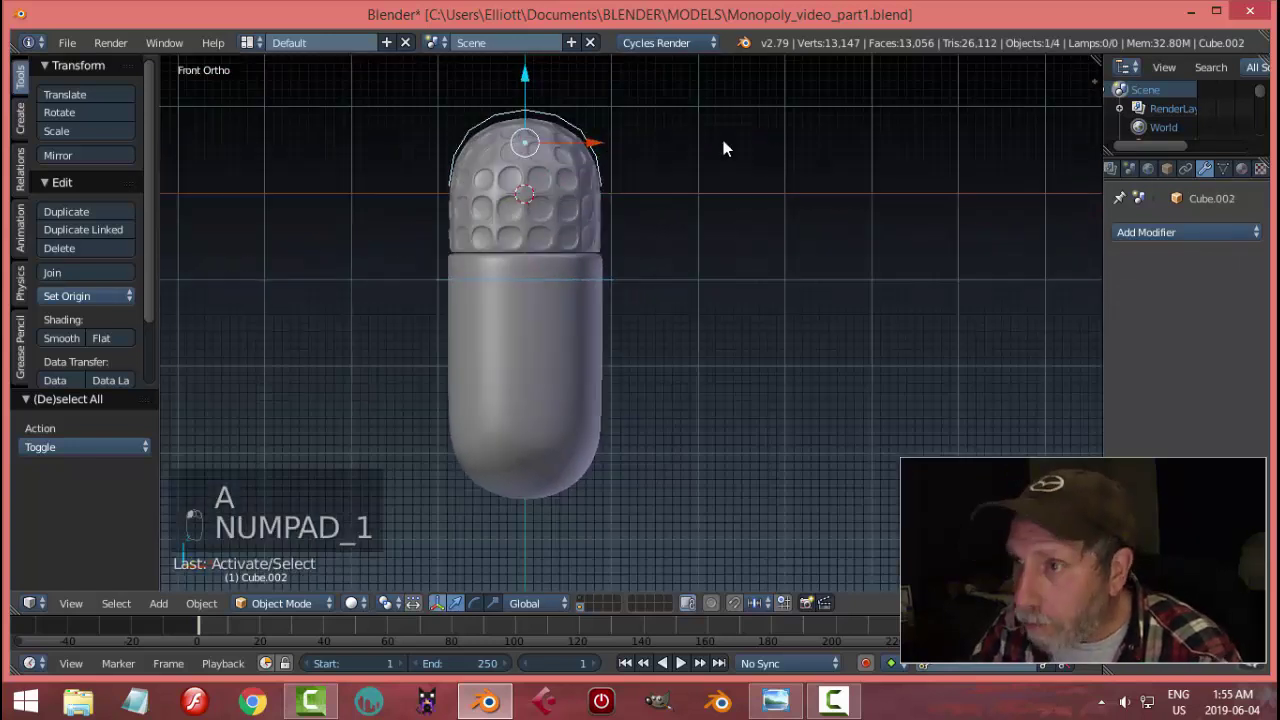
pyautogui.press('Tab')
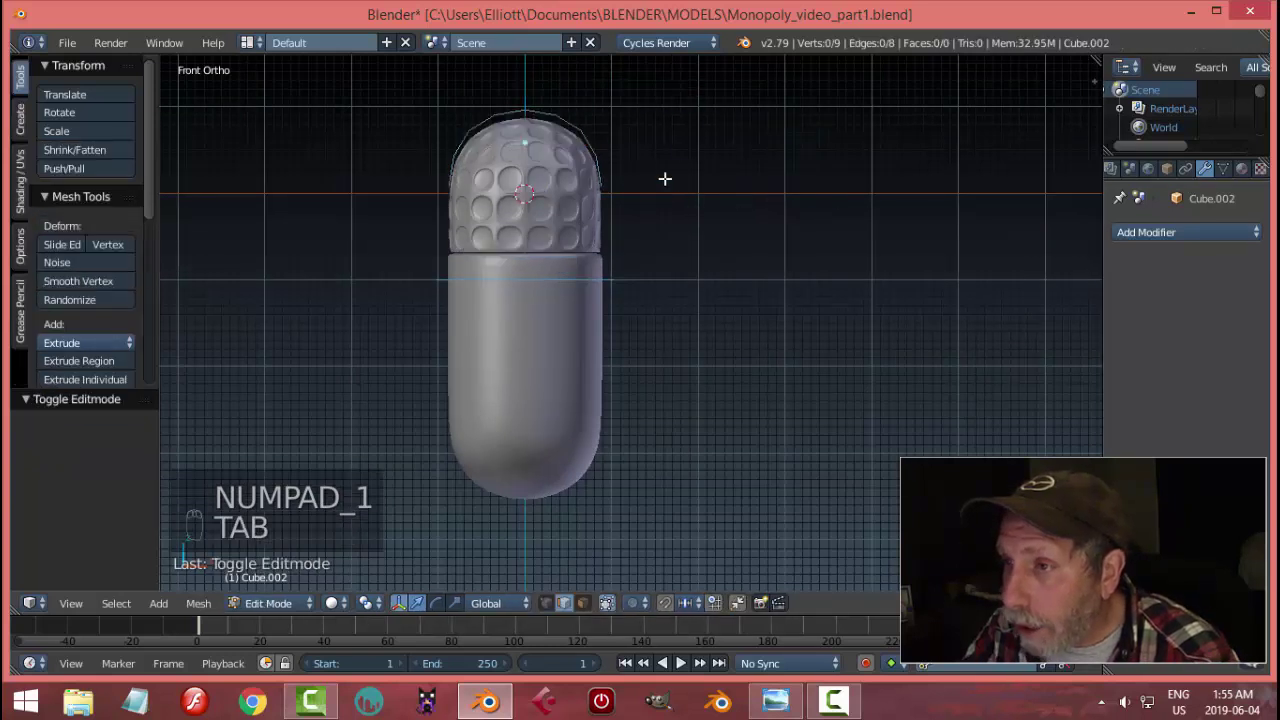
pyautogui.press('a')
pyautogui.press('a')
pyautogui.press('g')
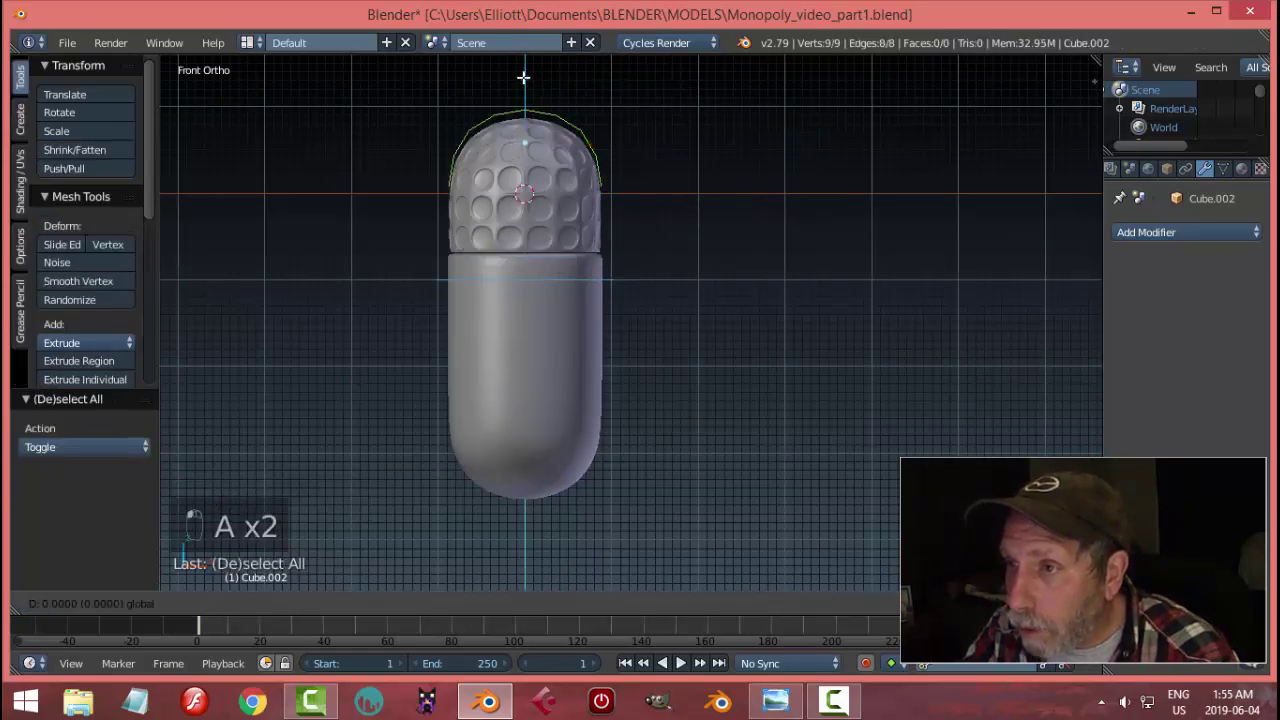
pyautogui.click(523, 82)
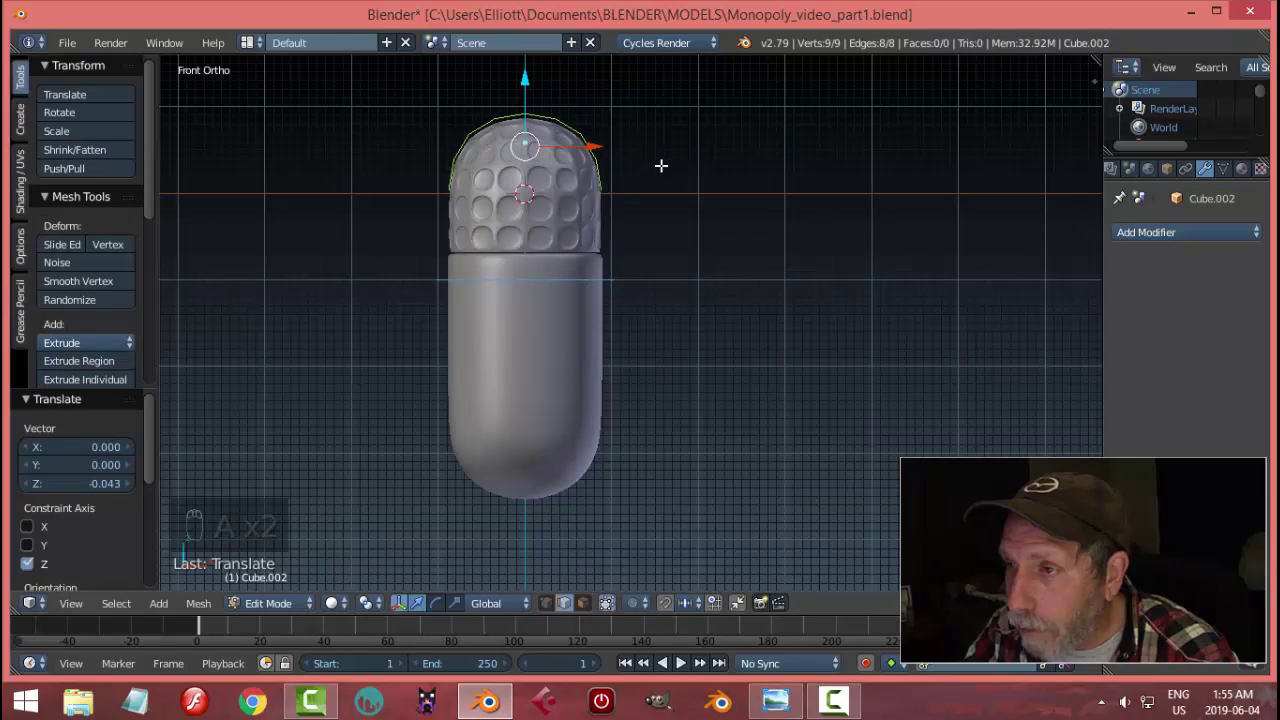
# - In vertex select mode, select the arc's two end vertices and extrude them about 0.811 downward along Z
pyautogui.press('a')
pyautogui.hotkey('ctrl', 'Tab')
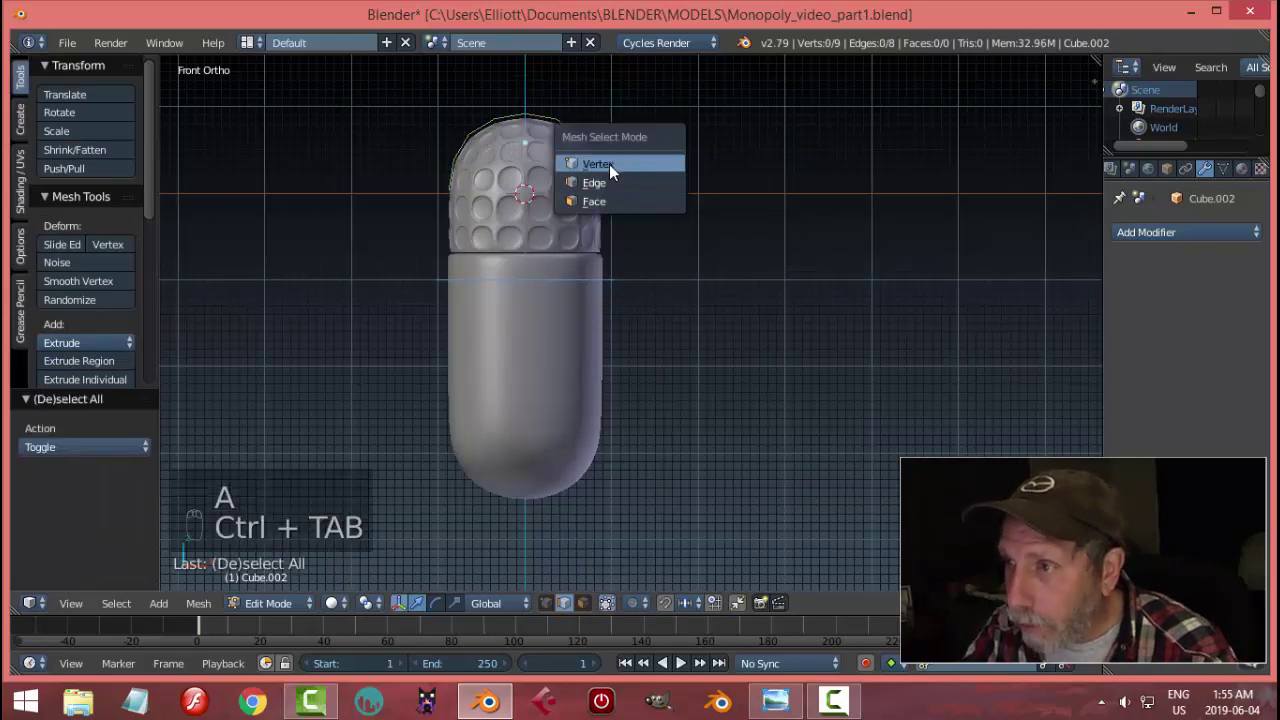
pyautogui.click(609, 164)
pyautogui.click(600, 190)
pyautogui.keyDown('shift'); pyautogui.click(440, 192); pyautogui.keyUp('shift')
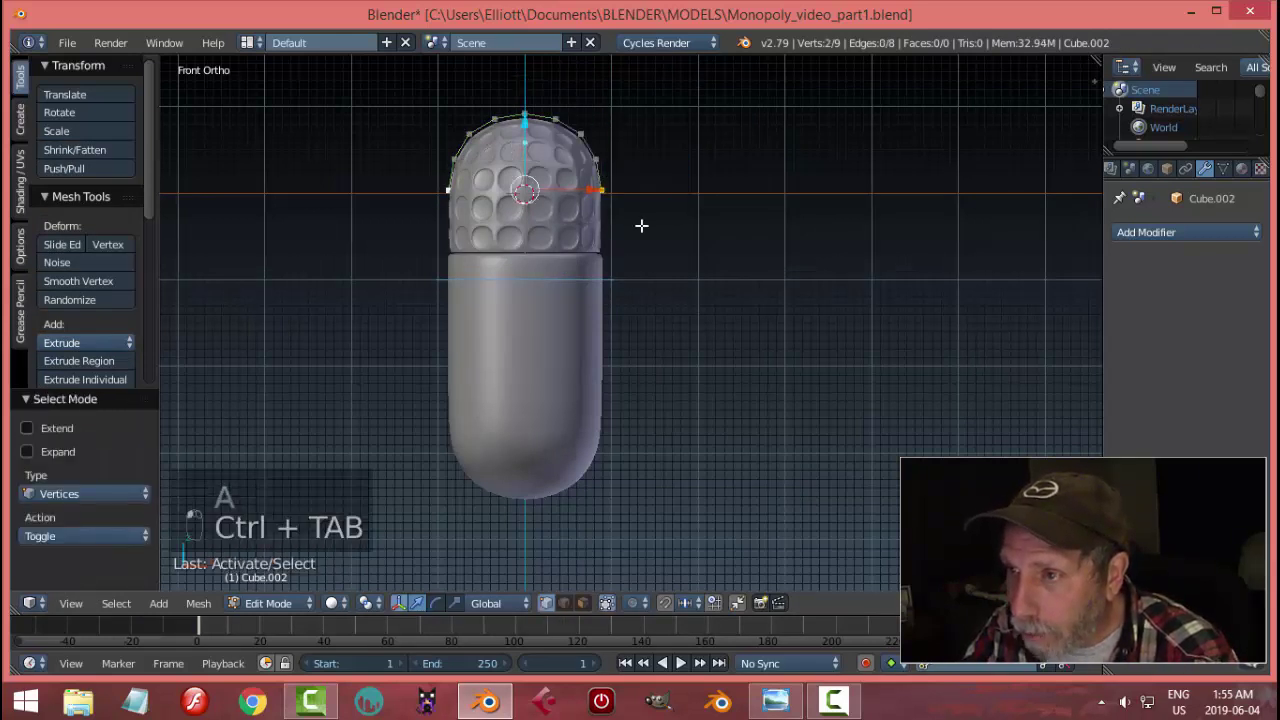
pyautogui.press('e')
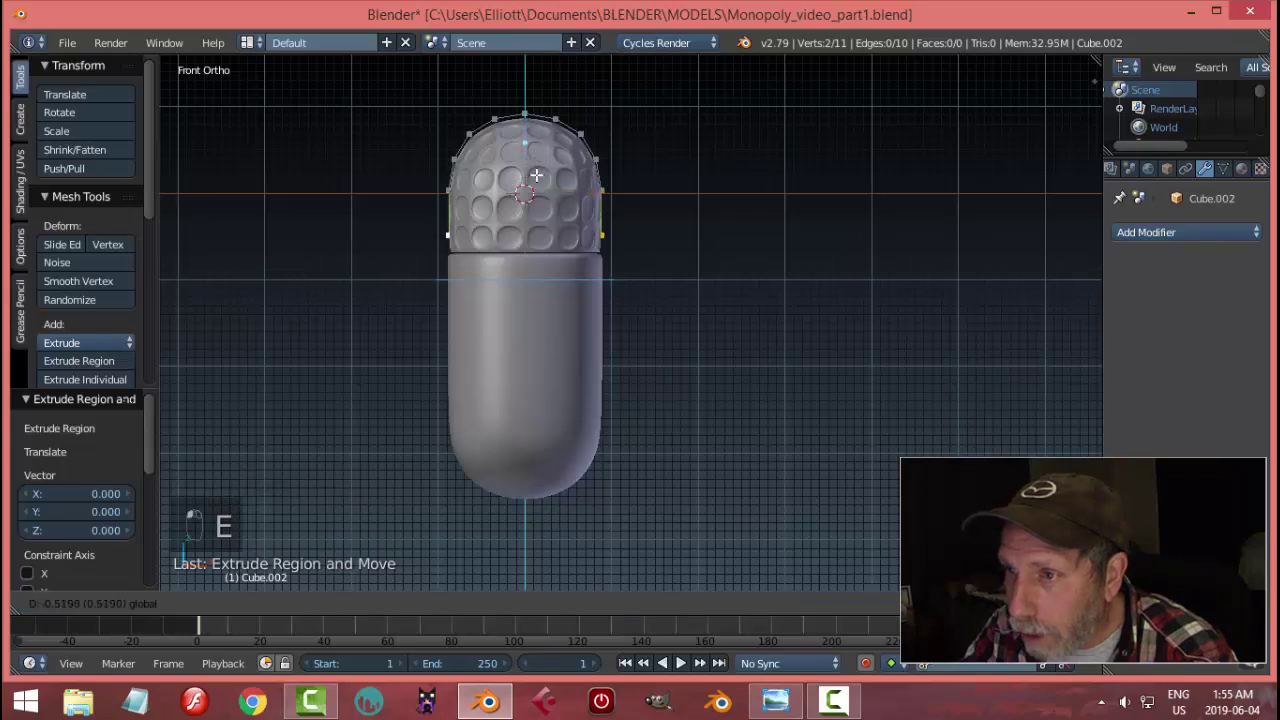
pyautogui.click(537, 197)
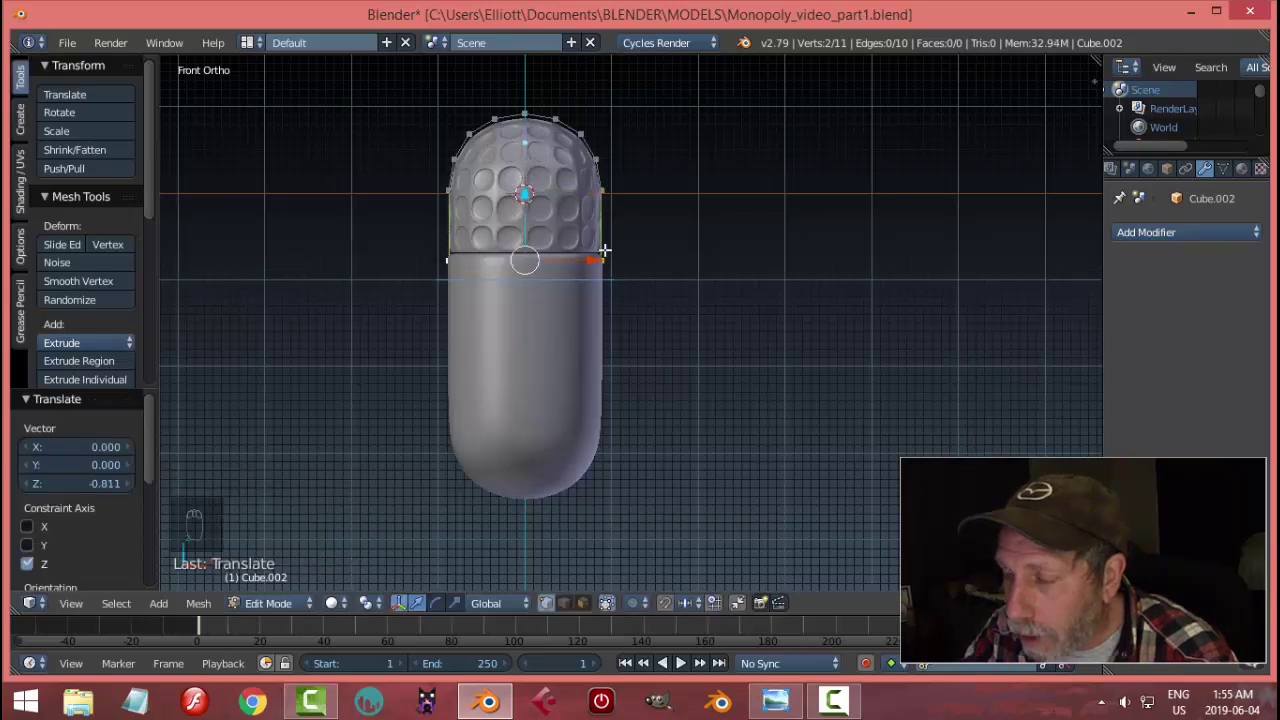
# - Select the entire arc and, in right view, extrude it about 0.297 along Y into a strip
pyautogui.moveTo(713, 248)
pyautogui.mouseDown(button='middle')
pyautogui.moveTo(654, 260)
pyautogui.moveTo(725, 253)
pyautogui.mouseUp(button='middle')
pyautogui.press('a')
pyautogui.press('a')
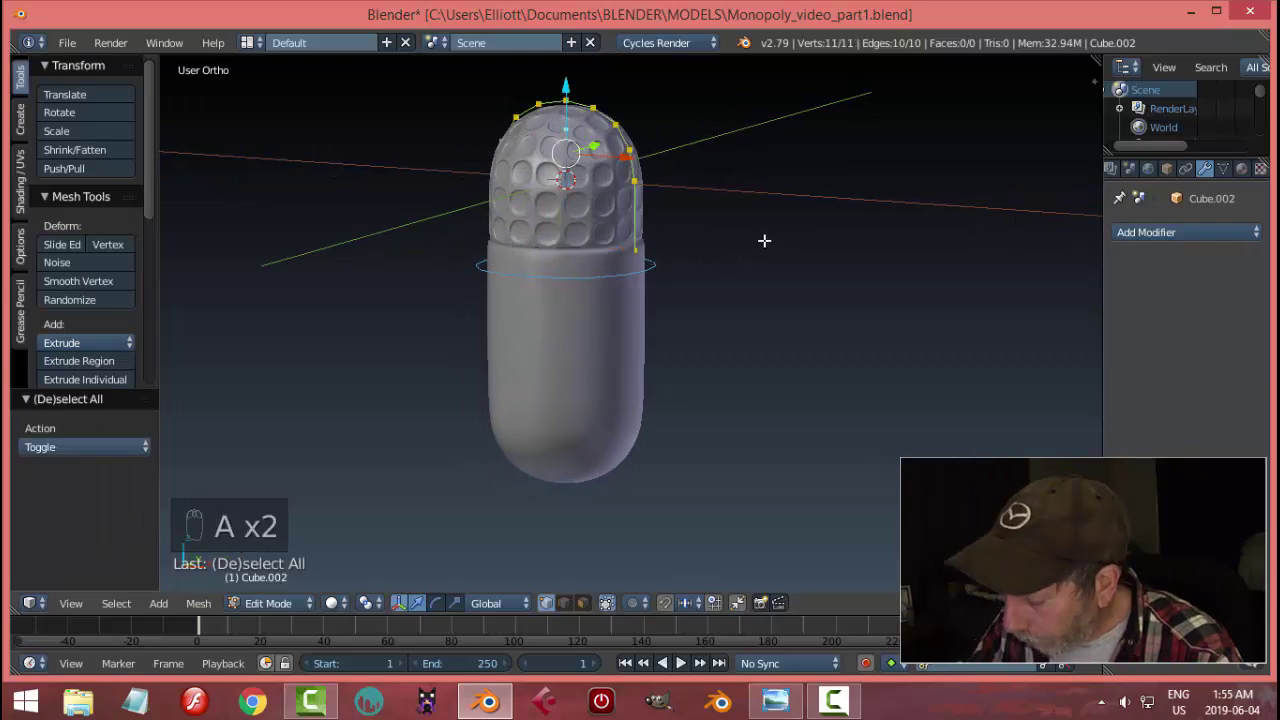
pyautogui.press('KP_3')
pyautogui.scroll(5, 694, 243)
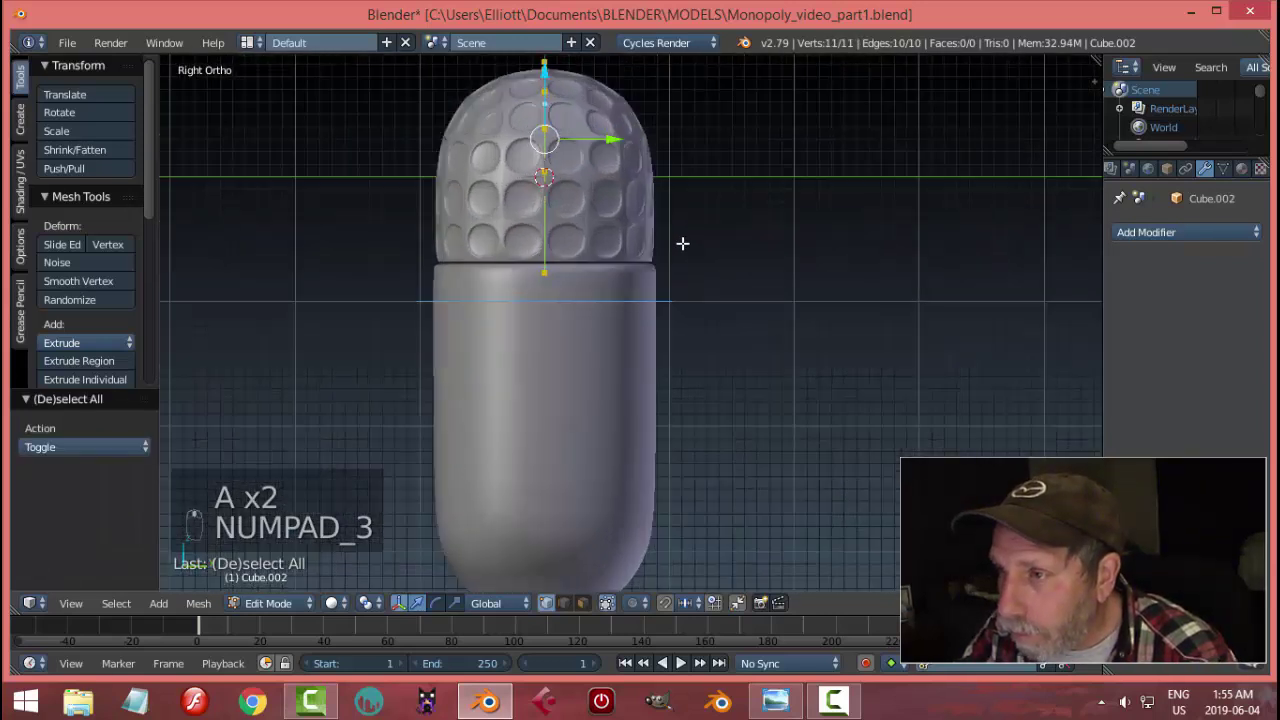
pyautogui.keyDown('shift'); pyautogui.moveTo(592, 204); pyautogui.dragTo(639, 318, button='middle'); pyautogui.keyUp('shift')
pyautogui.scroll(-1, 612, 275)
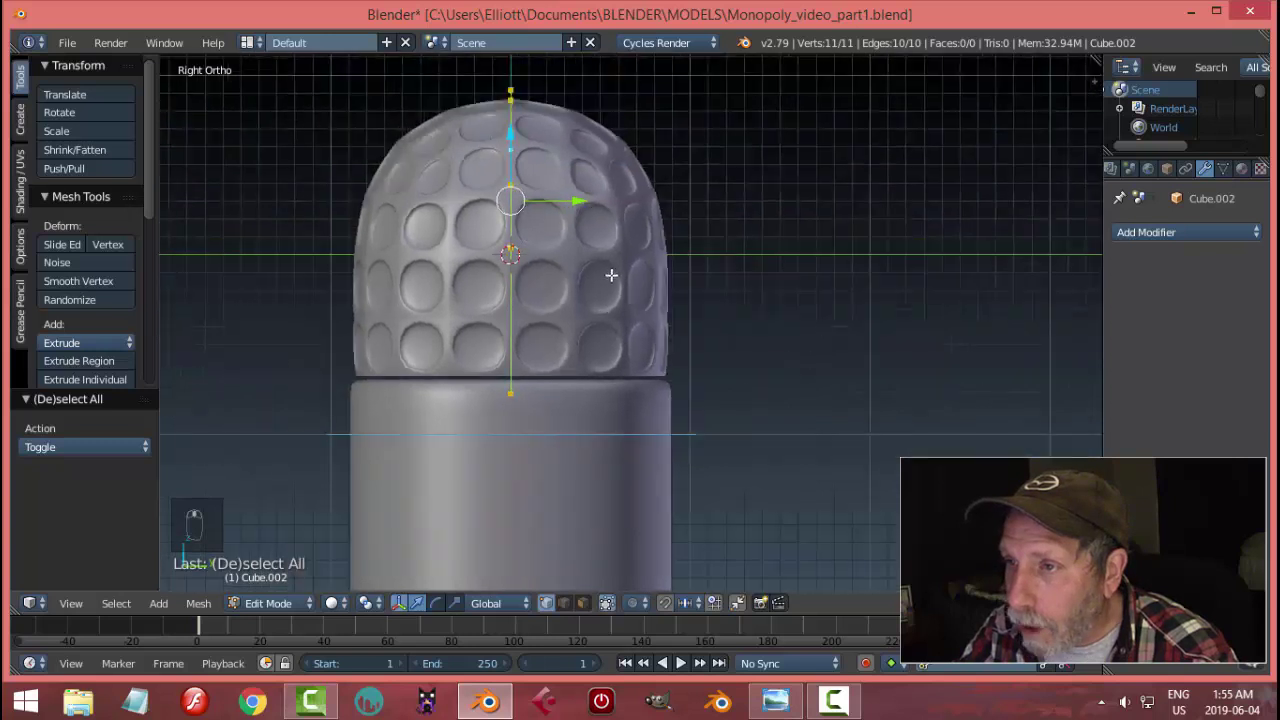
pyautogui.keyDown('shift'); pyautogui.moveTo(611, 274); pyautogui.dragTo(605, 297, button='middle'); pyautogui.keyUp('shift')
pyautogui.press('e')
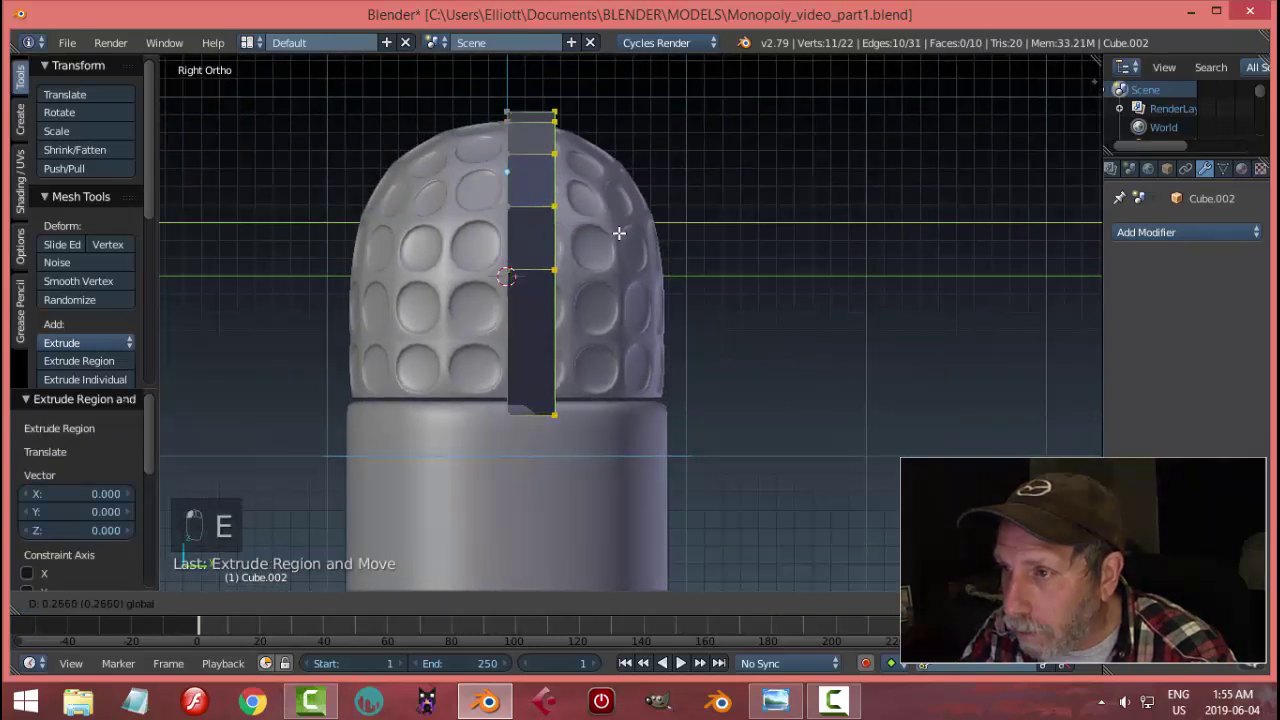
pyautogui.click(624, 236)
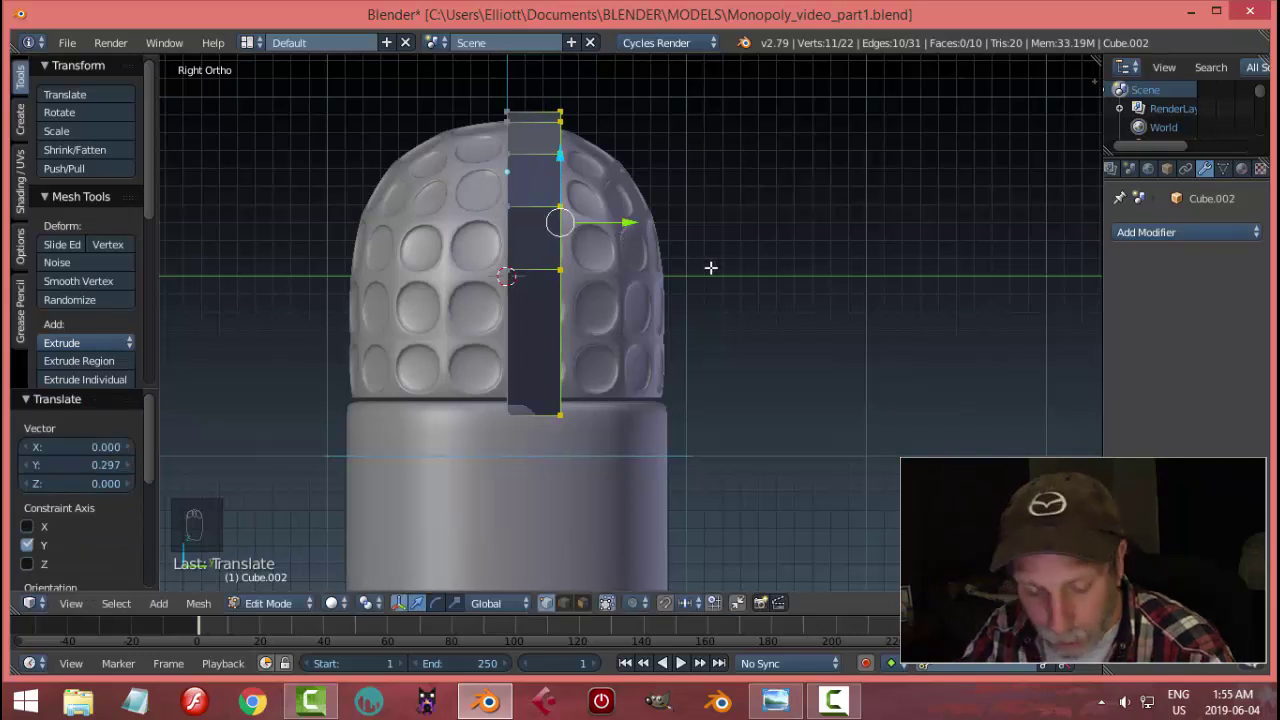
# - Select the entire strip, center it over the dome by moving it about -0.156 along Y, and recalculate its normals
pyautogui.press('a')
pyautogui.press('a')
pyautogui.press('a')
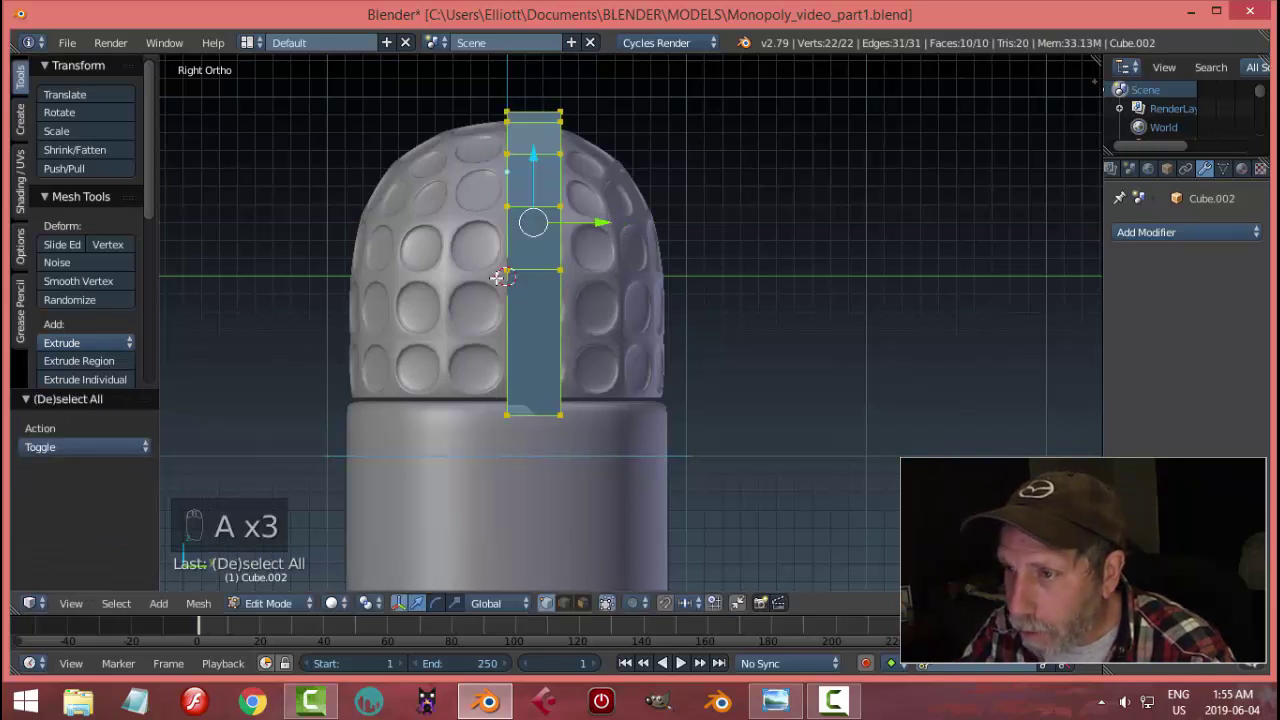
pyautogui.moveTo(603, 224); pyautogui.dragTo(576, 229)
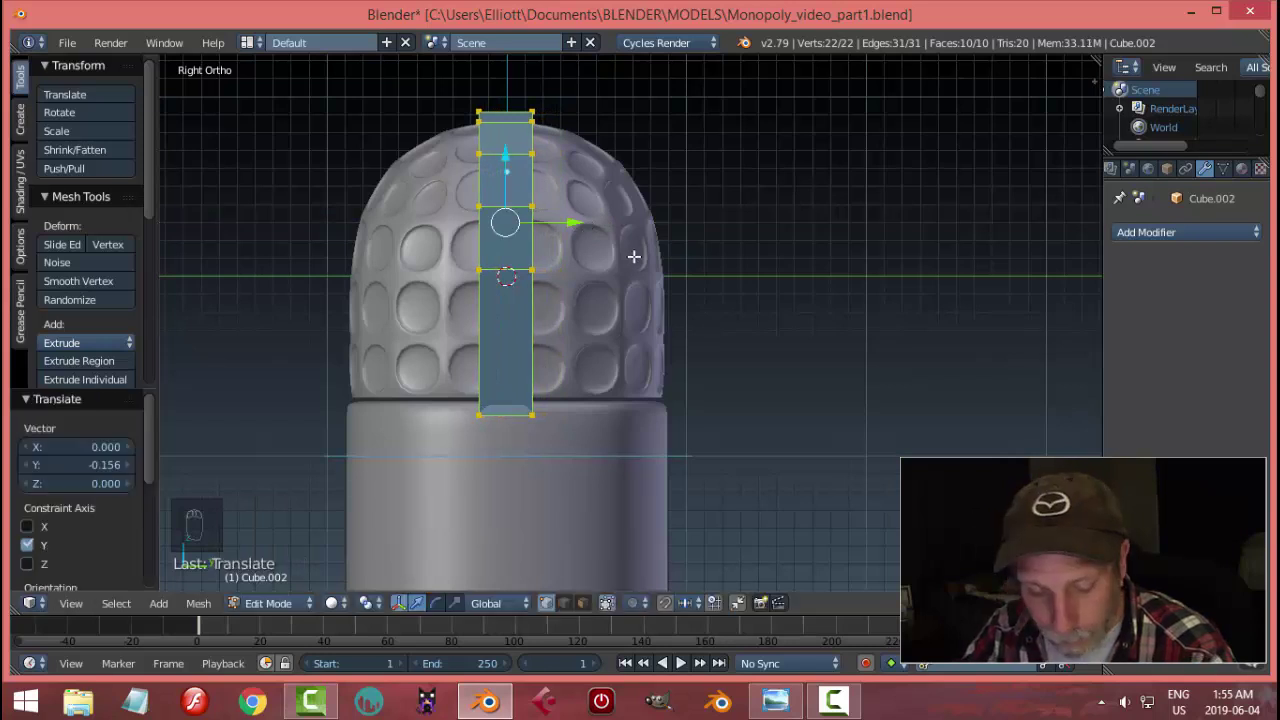
pyautogui.hotkey('ctrl', 'n')
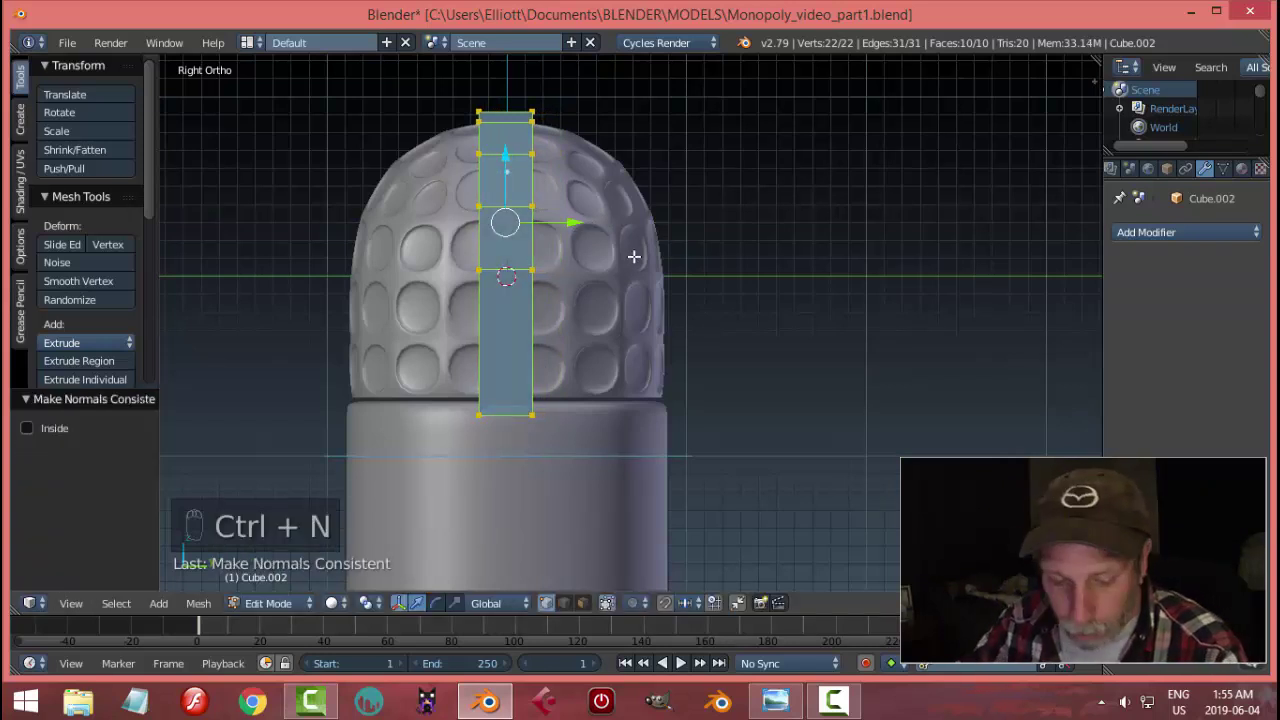
# - Extrude the whole strip in place and apply Shrink/Fatten with an offset of about 0.004 to the extruded faces
pyautogui.moveTo(618, 256); pyautogui.dragTo(788, 256, button='middle')
pyautogui.press('e')
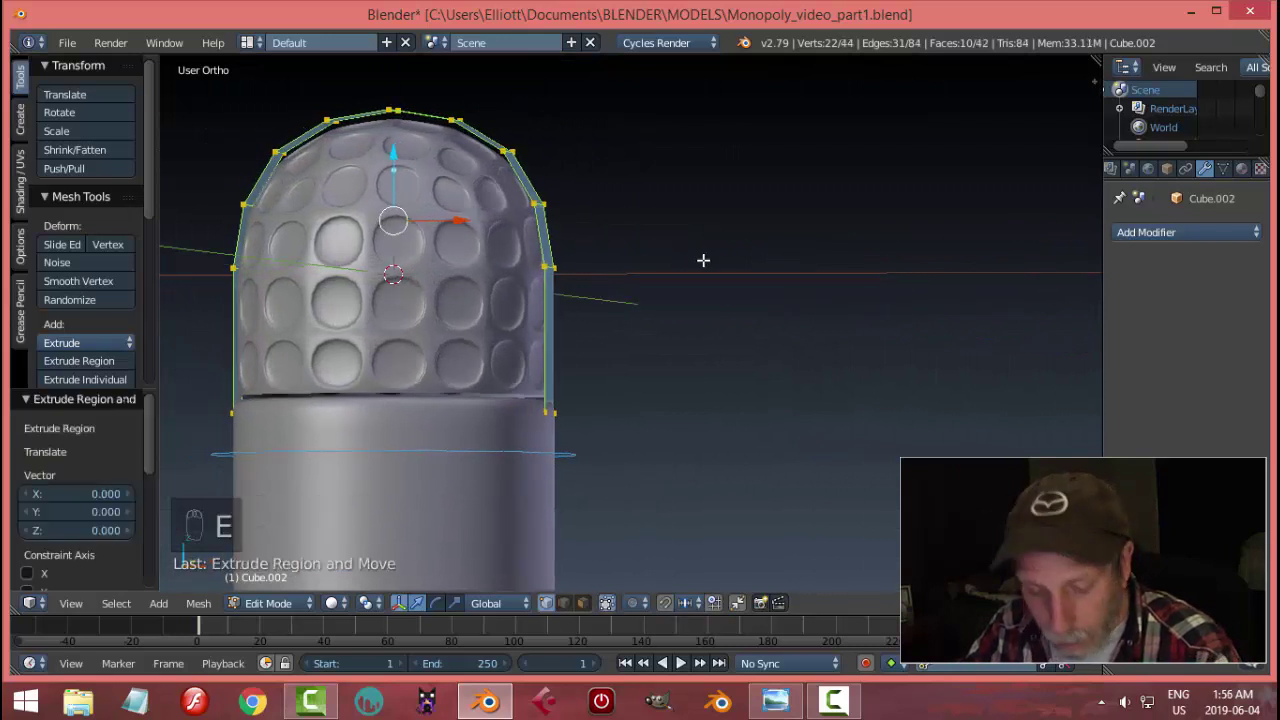
pyautogui.hotkey('alt', 's')
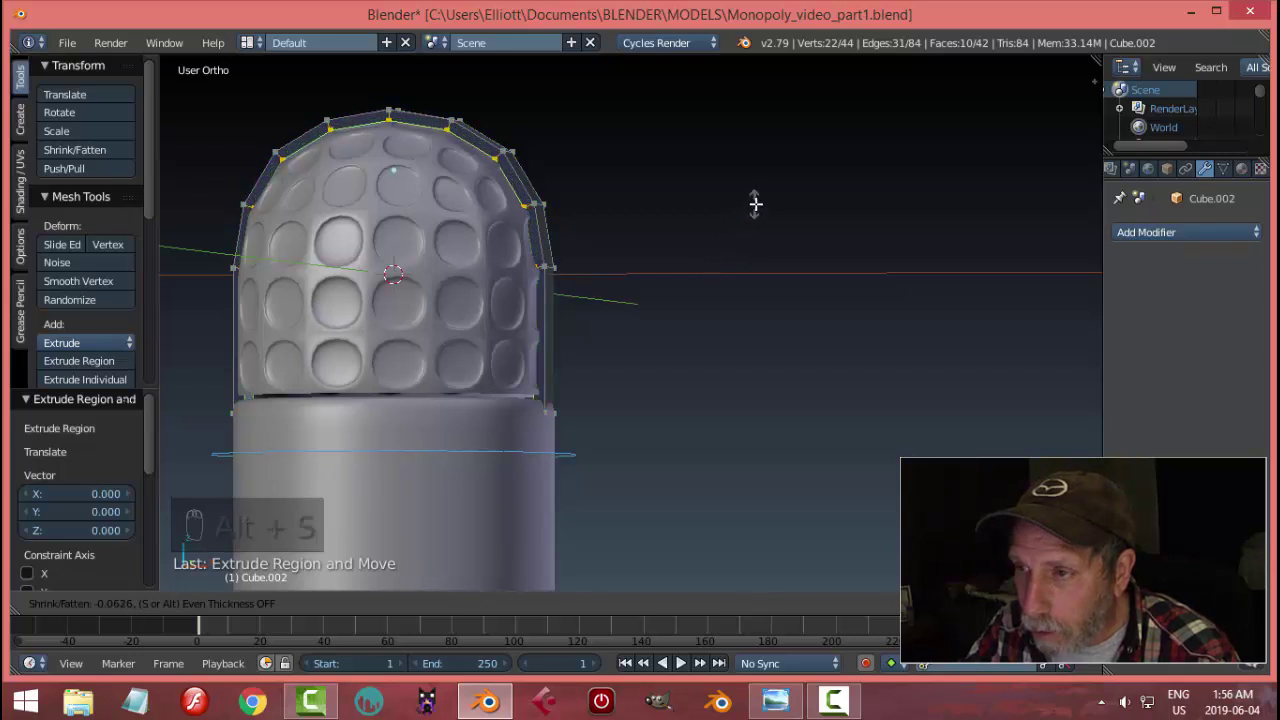
pyautogui.click(670, 262)
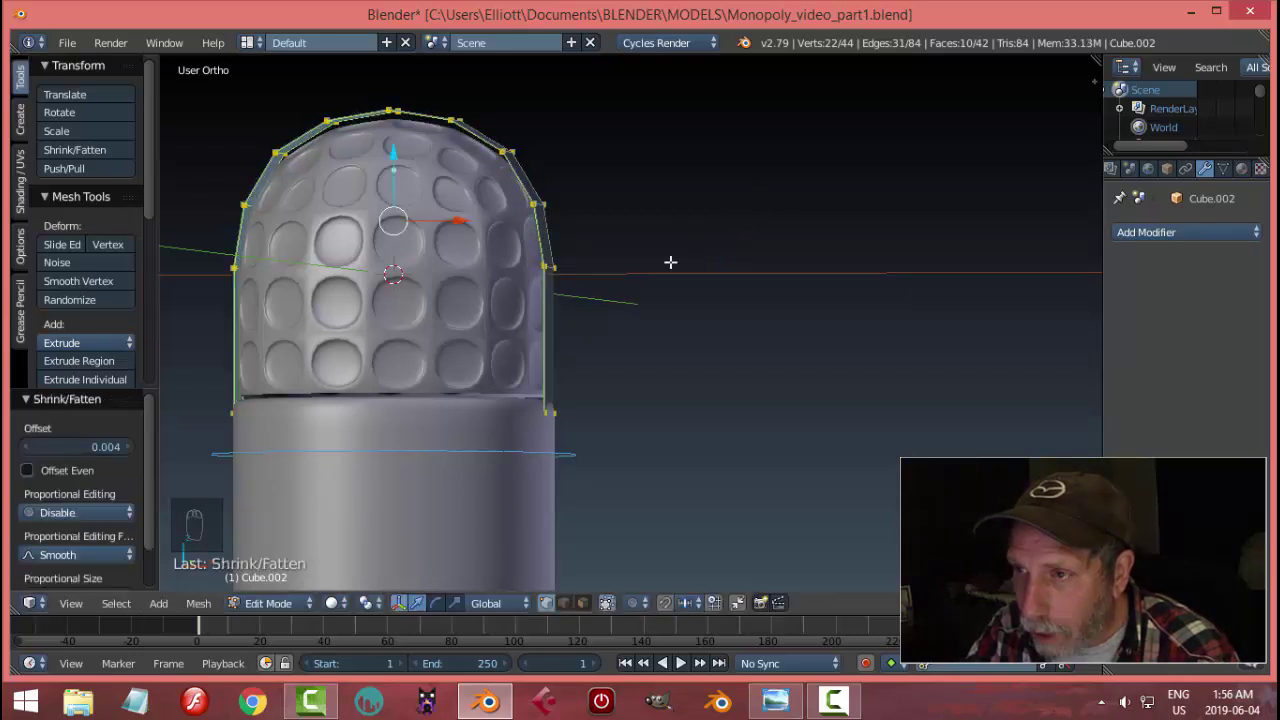
# - Undo the last Shrink/Fatten, thicken the strip outward with a Shrink/Fatten offset of about 0.073, and clear the selection
pyautogui.hotkey('ctrl', 'z')
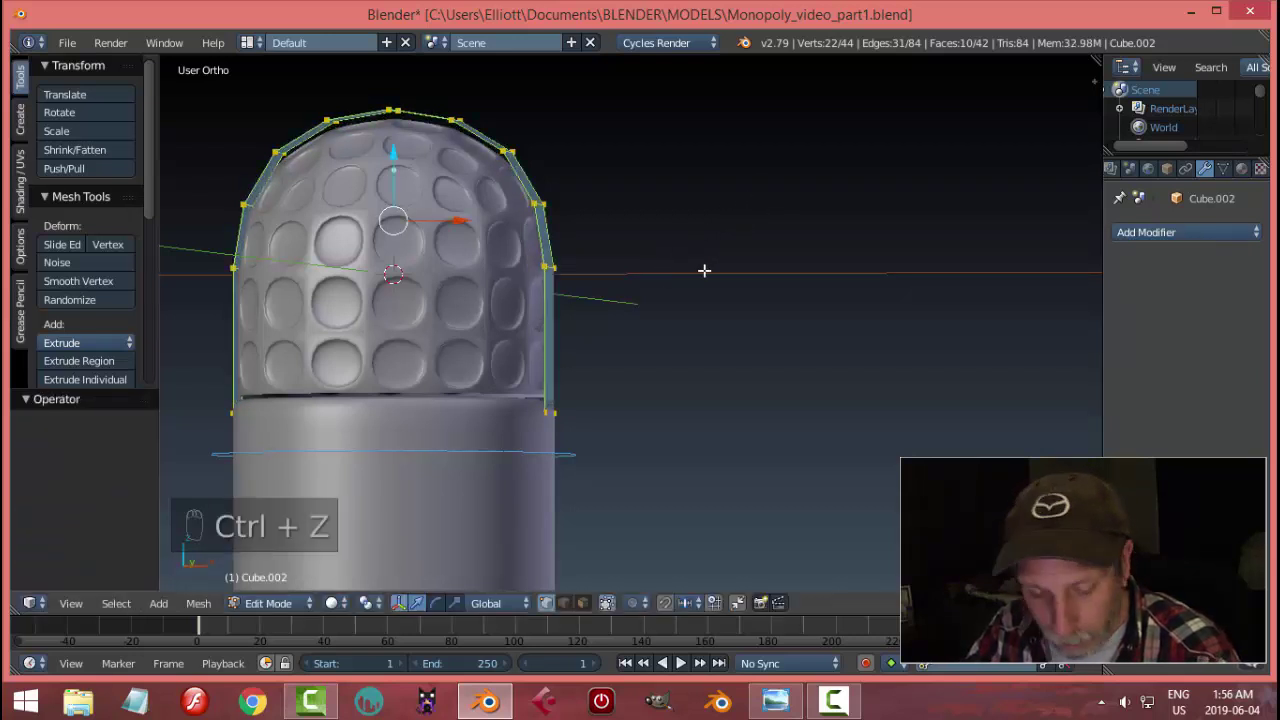
pyautogui.hotkey('alt', 's')
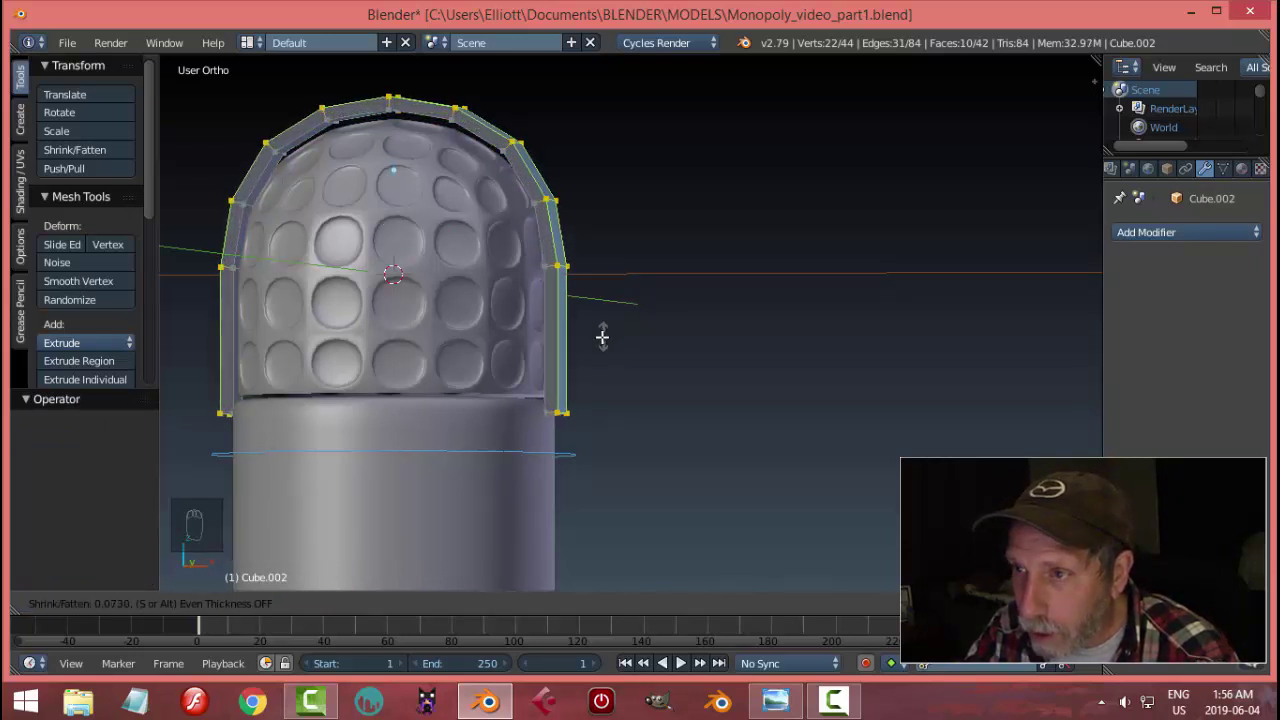
pyautogui.click(602, 337)
pyautogui.press('a')
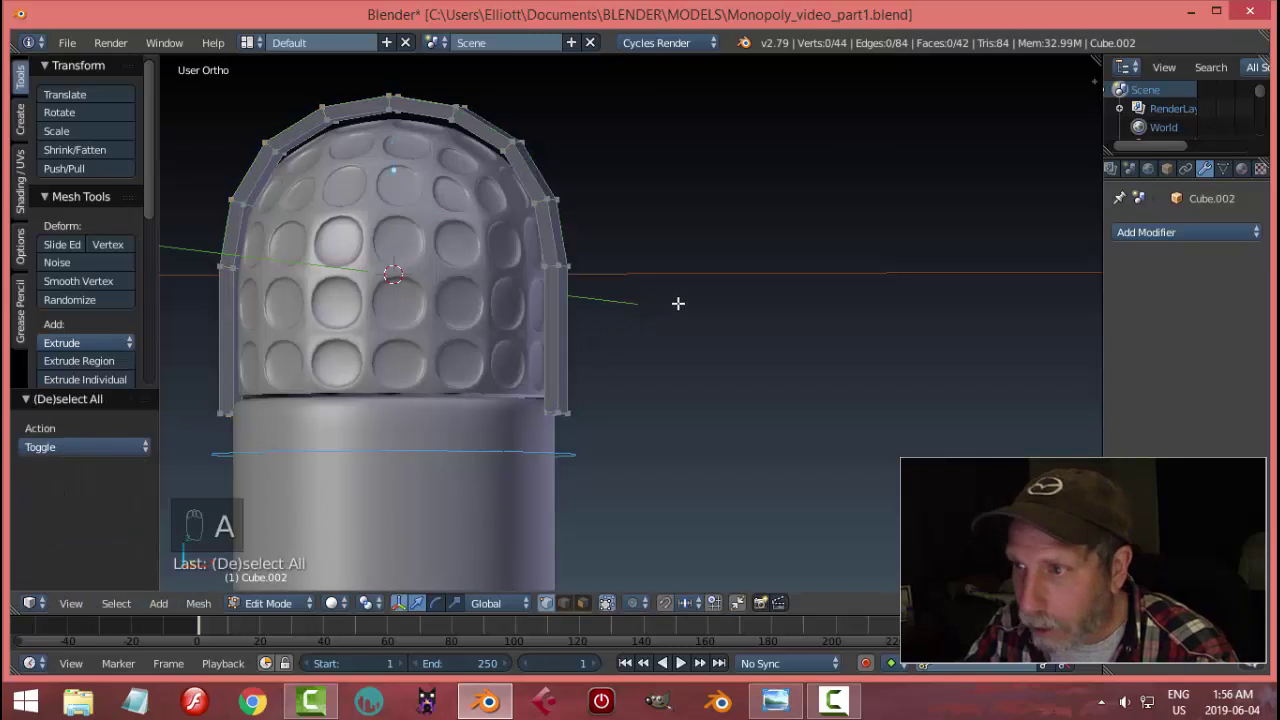
# - In face select mode, delete the small bottom end face on one leg of the strip
pyautogui.hotkey('ctrl', 'Tab')
pyautogui.click(638, 320)
pyautogui.moveTo(638, 320); pyautogui.dragTo(614, 260, button='middle')
pyautogui.hotkey('ctrl', 'Tab')
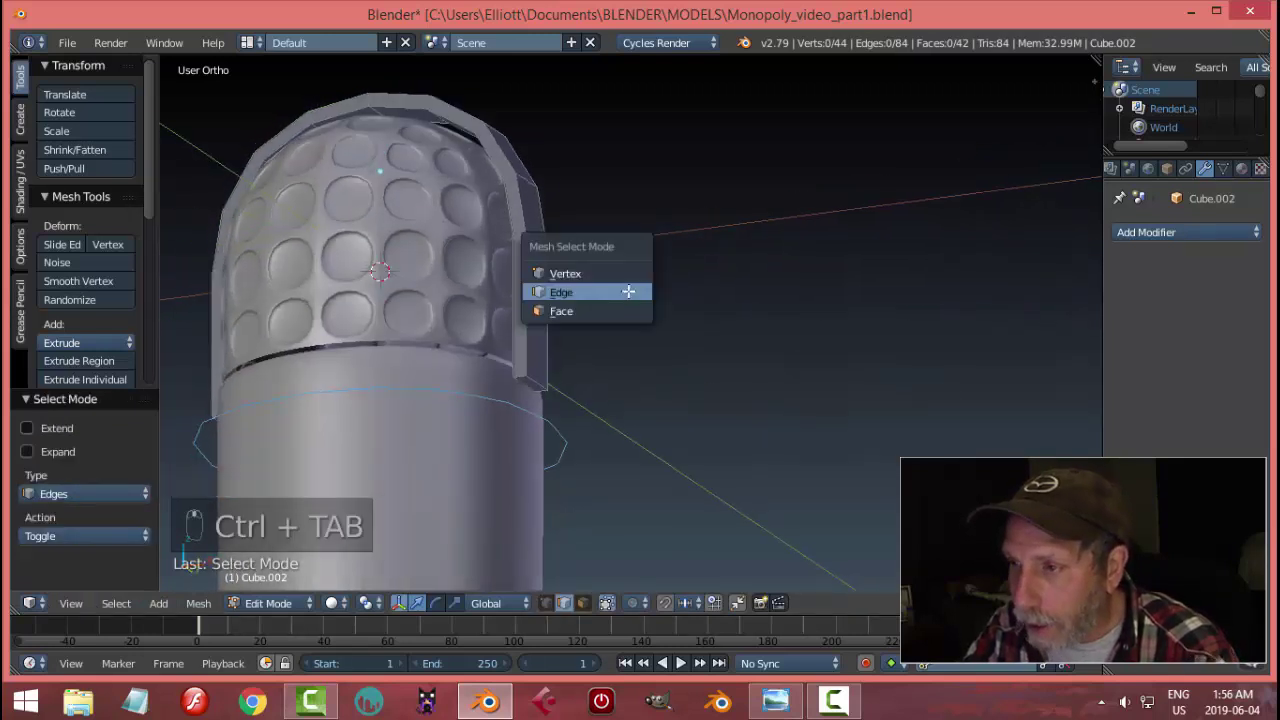
pyautogui.click(592, 312)
pyautogui.rightClick(534, 382)
pyautogui.press('x')
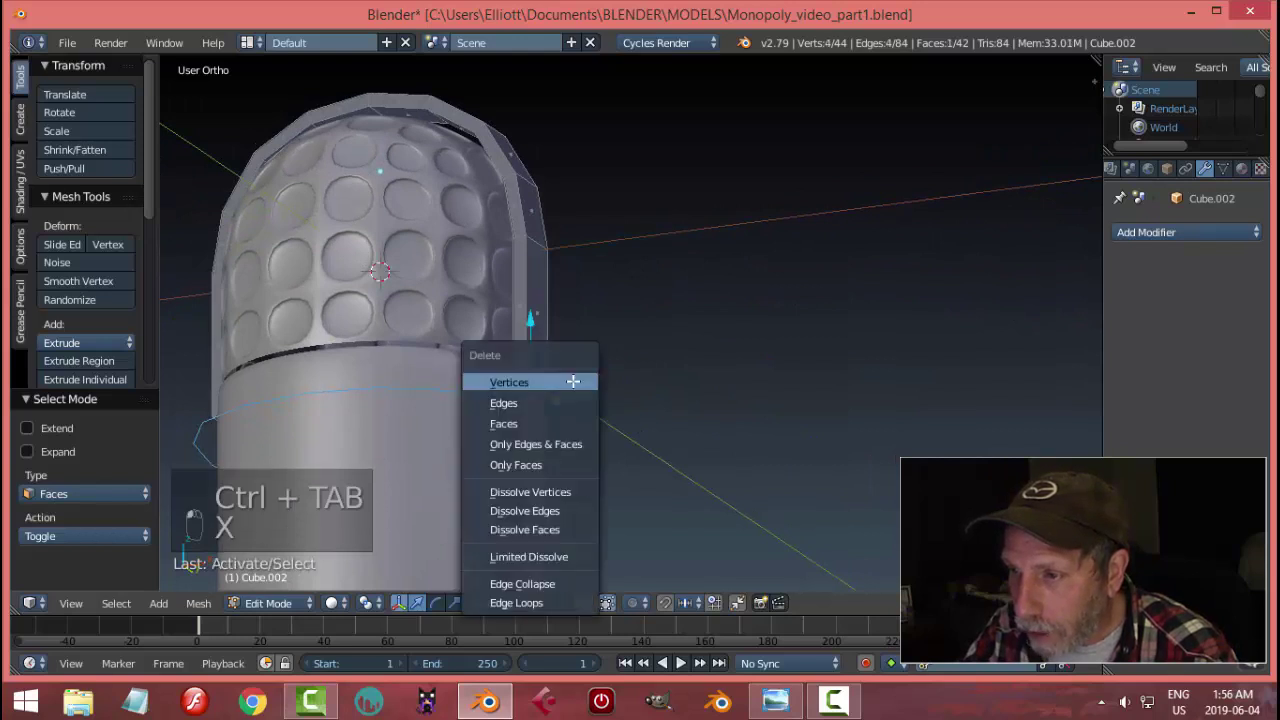
pyautogui.click(553, 423)
# - Delete the matching bottom end face on the strip's opposite leg
pyautogui.moveTo(604, 362); pyautogui.dragTo(493, 242, button='middle')
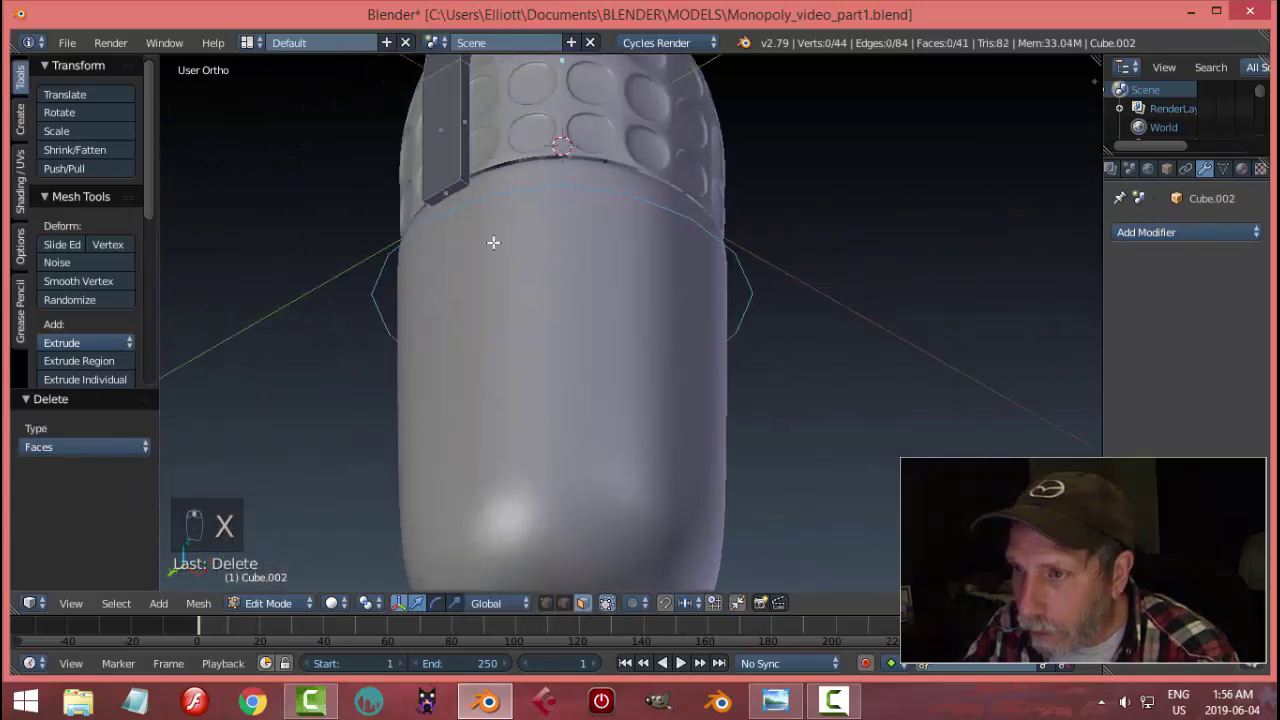
pyautogui.rightClick(455, 193)
pyautogui.press('x')
pyautogui.click(455, 195)
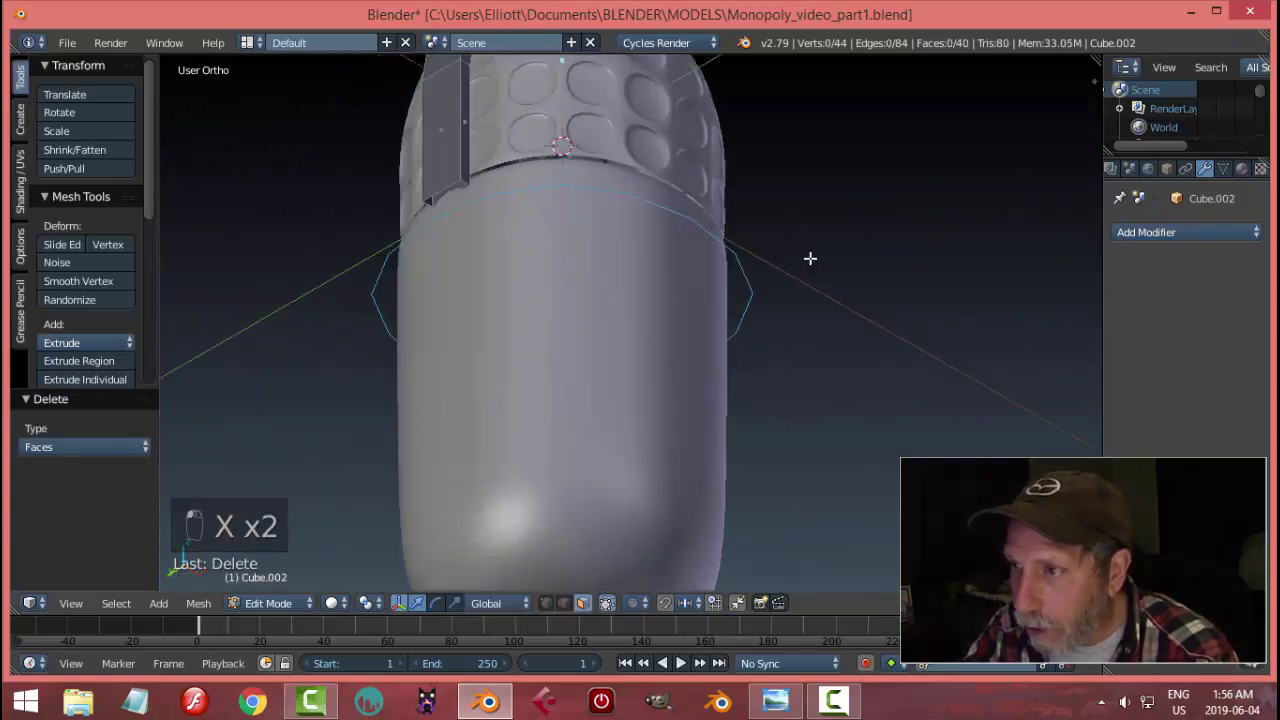
# - Switch to edge select mode to work on the edges of the thickened strip
pyautogui.moveTo(811, 257); pyautogui.dragTo(634, 321, button='middle')
pyautogui.hotkey('ctrl', 'Tab')
pyautogui.click(670, 278)
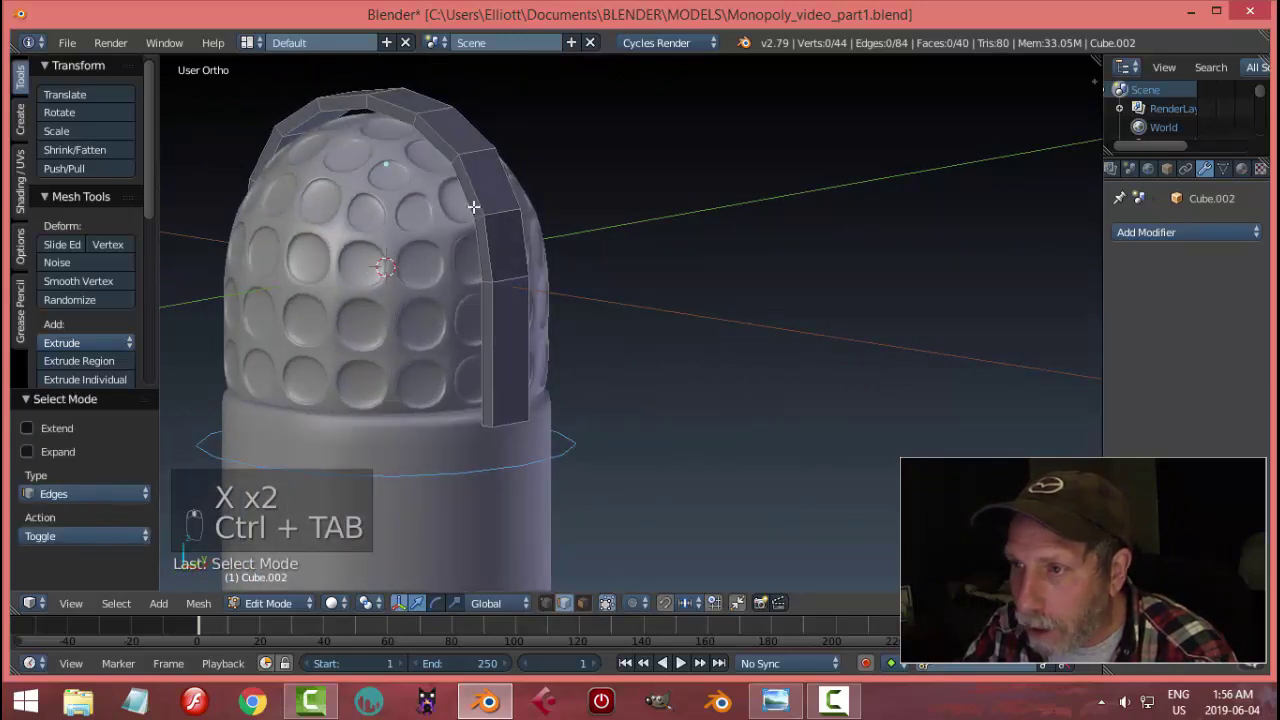
# - Bevel the four lengthwise edge loops of the arched strap with an offset of about 0.022
pyautogui.keyDown('alt'); pyautogui.rightClick(473, 202); pyautogui.keyUp('alt')
pyautogui.keyDown('alt'); pyautogui.keyDown('shift'); pyautogui.rightClick(471, 190); pyautogui.keyUp('shift'); pyautogui.keyUp('alt')
pyautogui.keyDown('alt'); pyautogui.keyDown('shift'); pyautogui.rightClick(503, 174); pyautogui.keyUp('shift'); pyautogui.keyUp('alt')
pyautogui.moveTo(681, 189); pyautogui.dragTo(677, 220, button='middle')
pyautogui.keyDown('alt'); pyautogui.keyDown('shift'); pyautogui.rightClick(635, 133); pyautogui.keyUp('shift'); pyautogui.keyUp('alt')
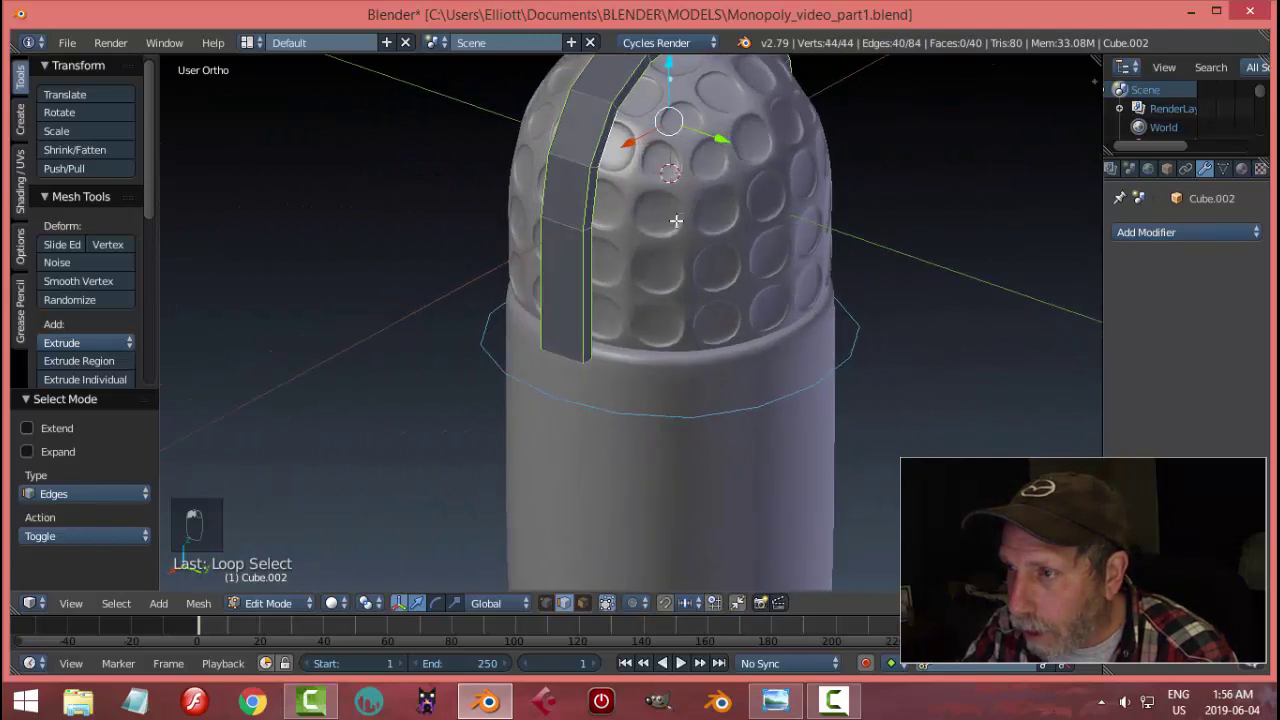
pyautogui.scroll(2, 672, 225)
pyautogui.keyDown('shift'); pyautogui.moveTo(669, 274); pyautogui.dragTo(653, 289, button='middle'); pyautogui.keyUp('shift')
pyautogui.keyDown('shift'); pyautogui.moveTo(660, 220); pyautogui.dragTo(653, 289, button='middle'); pyautogui.keyUp('shift')
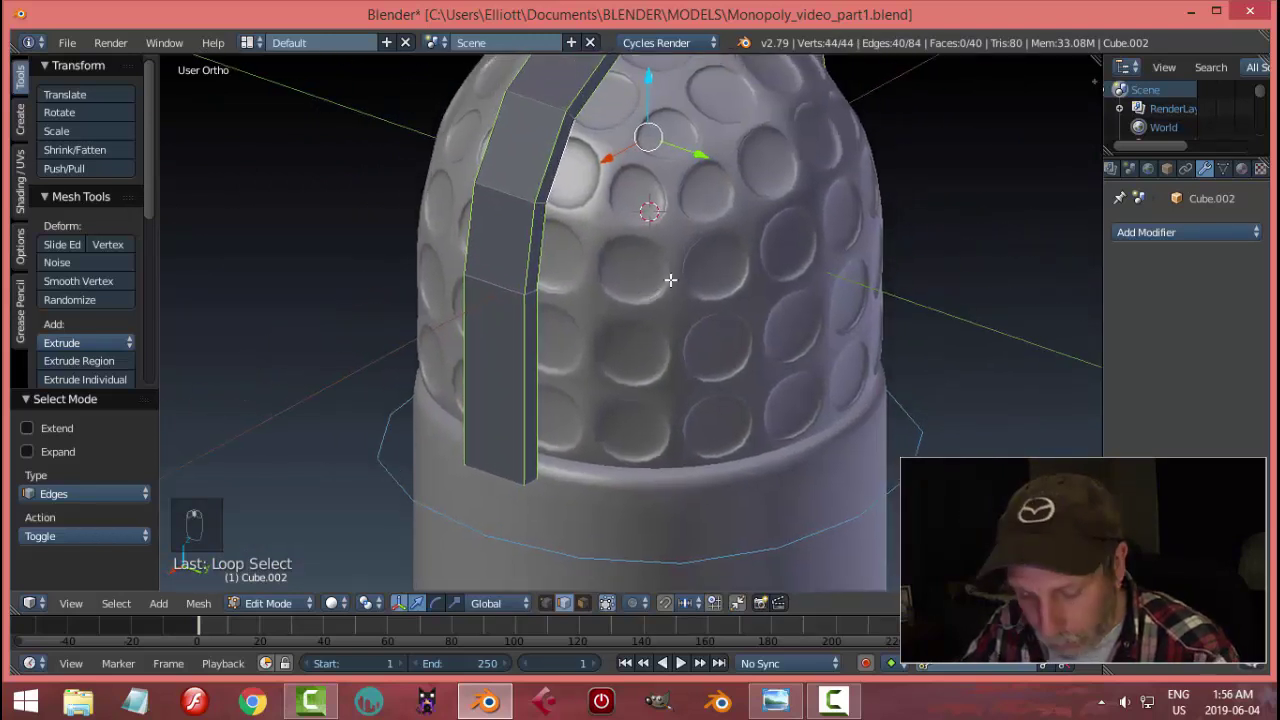
pyautogui.hotkey('ctrl', 'b')
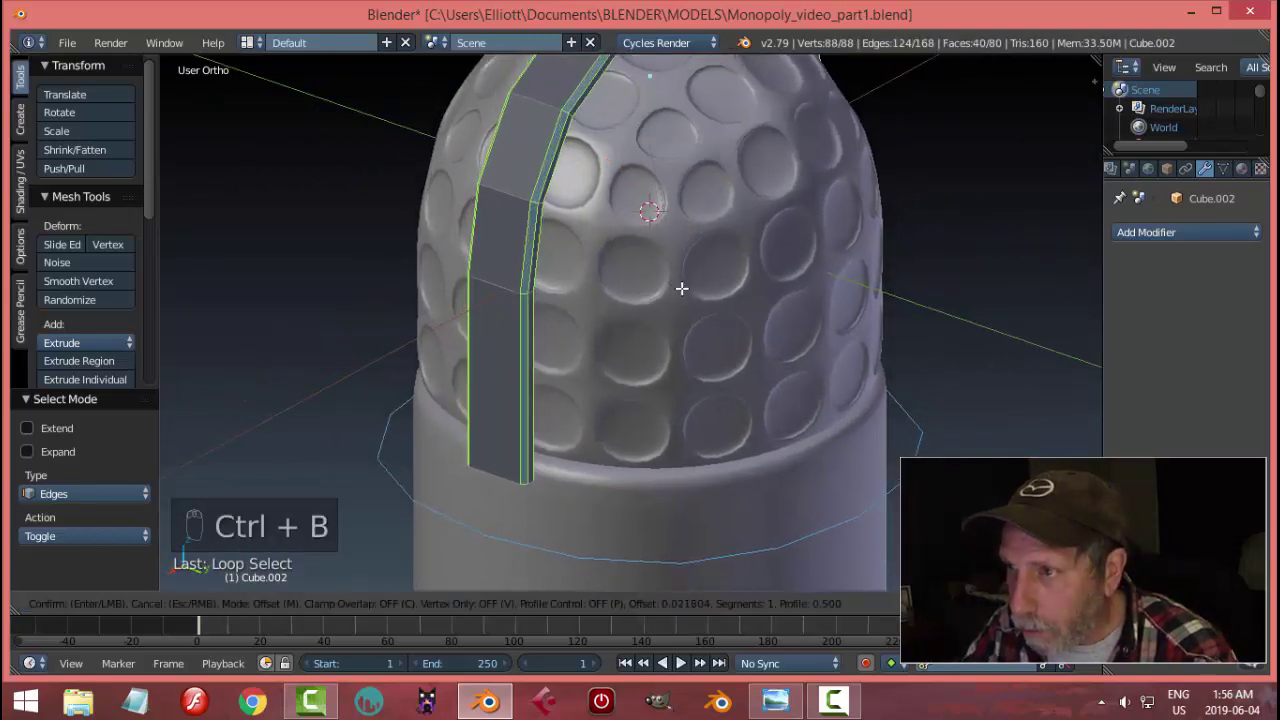
pyautogui.click(681, 288)
pyautogui.press('a')
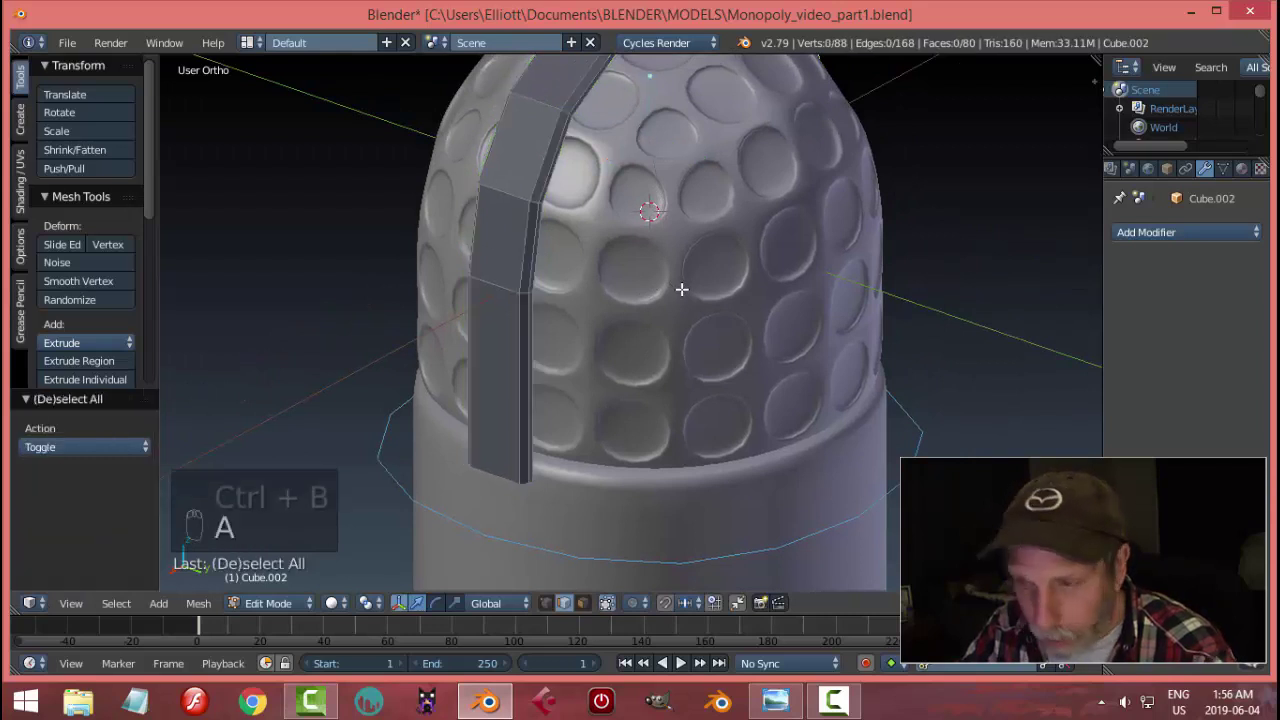
# - Add a centred loop cut along the strap's outer face and scale it outward to about 1.053
pyautogui.moveTo(504, 240); pyautogui.dragTo(723, 251, button='middle')
pyautogui.hotkey('ctrl', 'r')
pyautogui.click(509, 256)
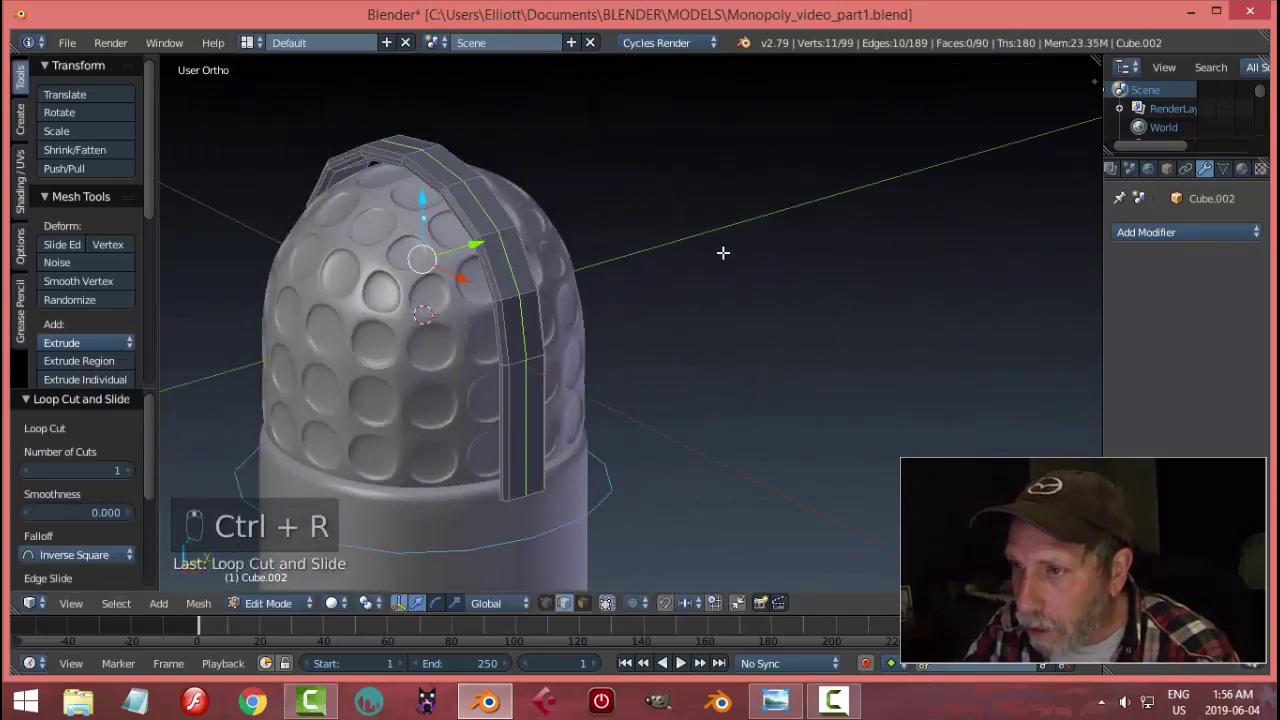
pyautogui.press('s')
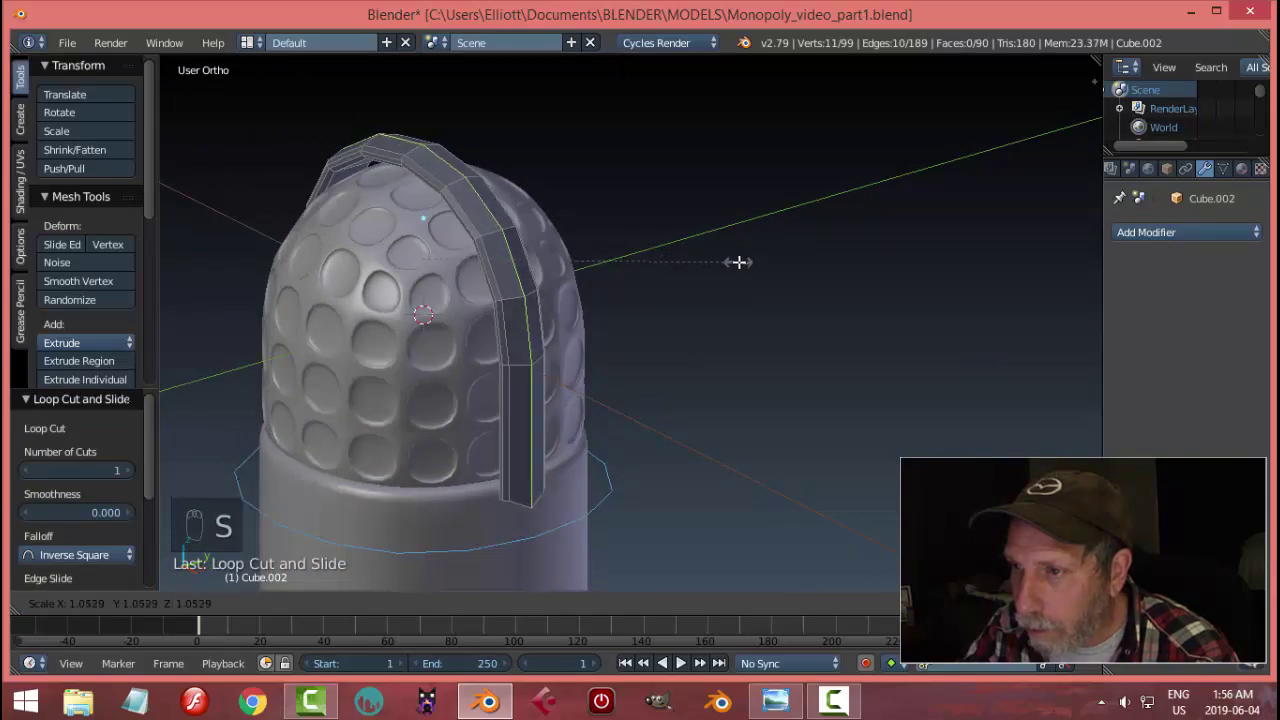
pyautogui.click(739, 262)
pyautogui.press('Tab')
# - Lower the strap by 0.037 along Z in the front view so it sits closer to the dimpled dome
pyautogui.click(449, 258)
pyautogui.moveTo(700, 258); pyautogui.dragTo(811, 215, button='middle')
pyautogui.press('KP_1')
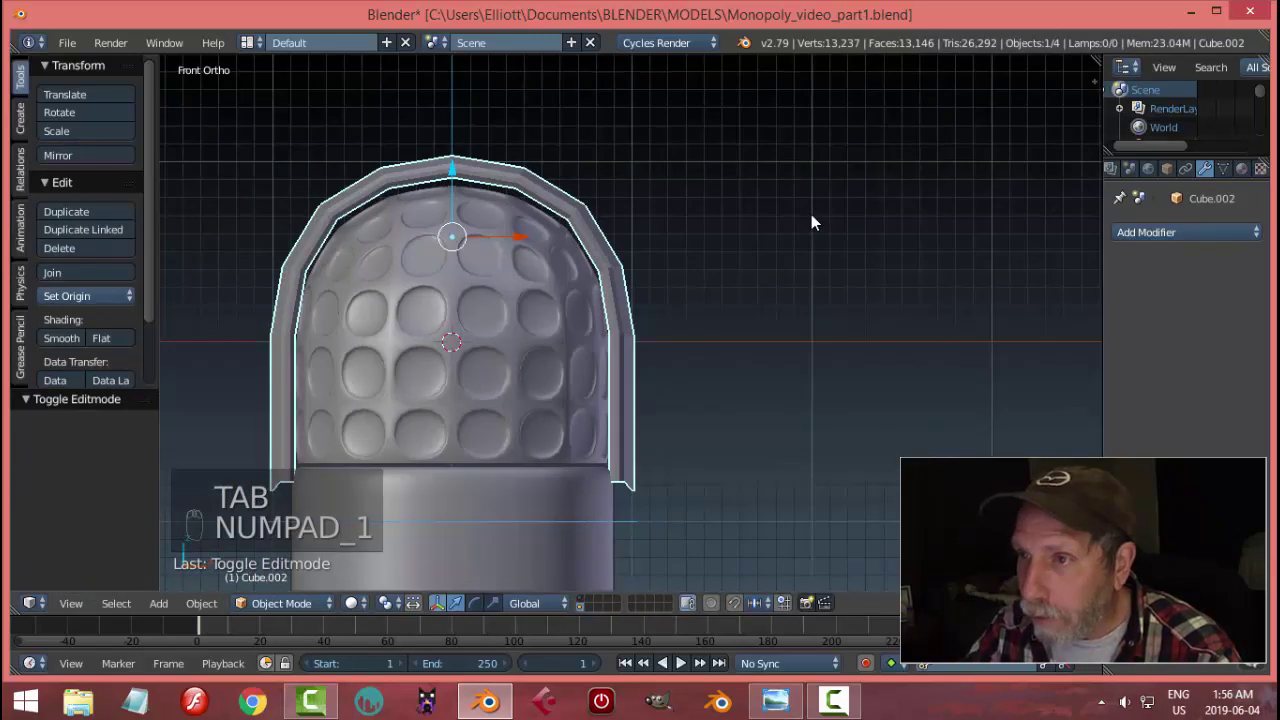
pyautogui.moveTo(456, 172); pyautogui.dragTo(460, 182)
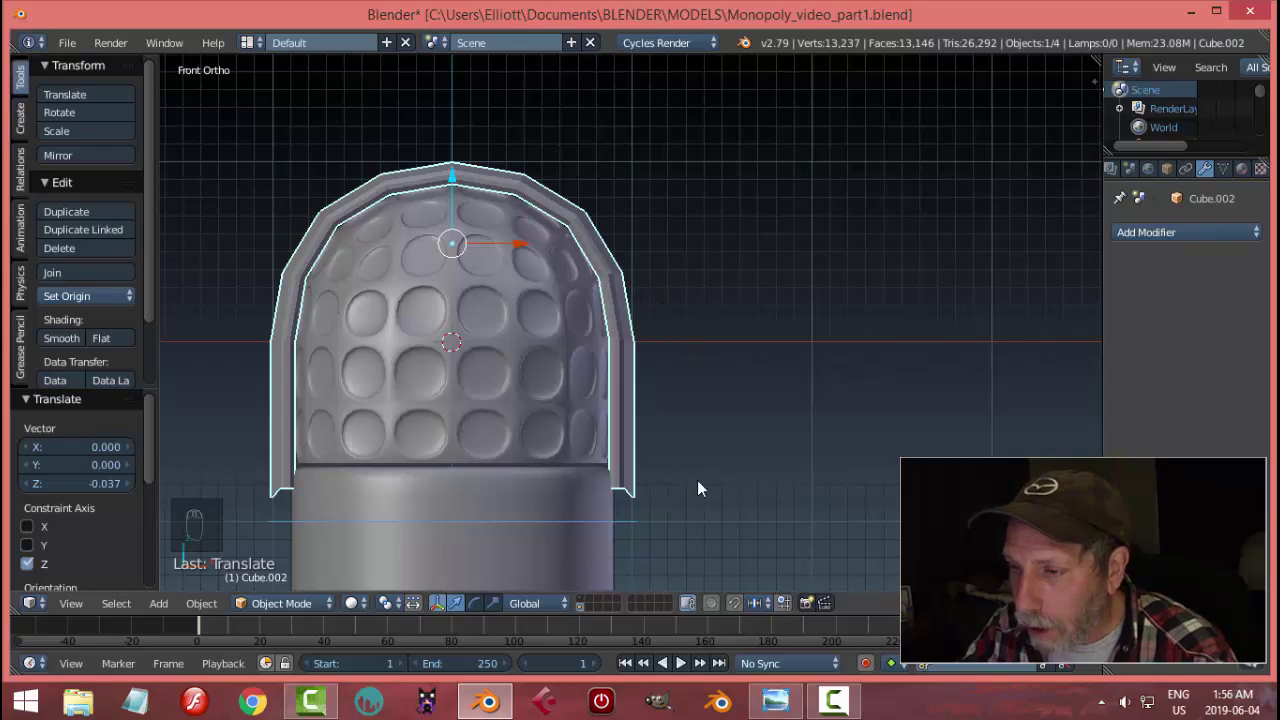
# - Link the cylindrical body's modifiers to the strap and shade the strap smooth
pyautogui.keyDown('shift'); pyautogui.moveTo(721, 423); pyautogui.dragTo(777, 310, button='middle'); pyautogui.keyUp('shift')
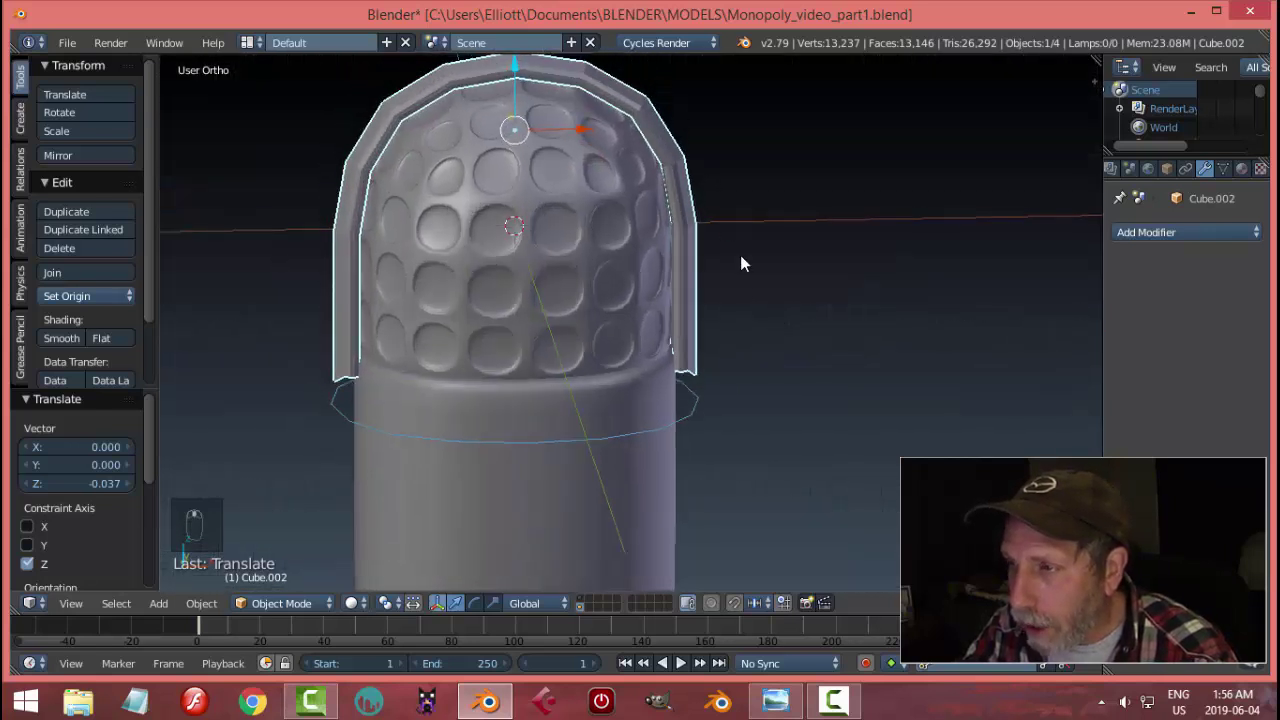
pyautogui.keyDown('shift'); pyautogui.rightClick(531, 541); pyautogui.keyUp('shift')
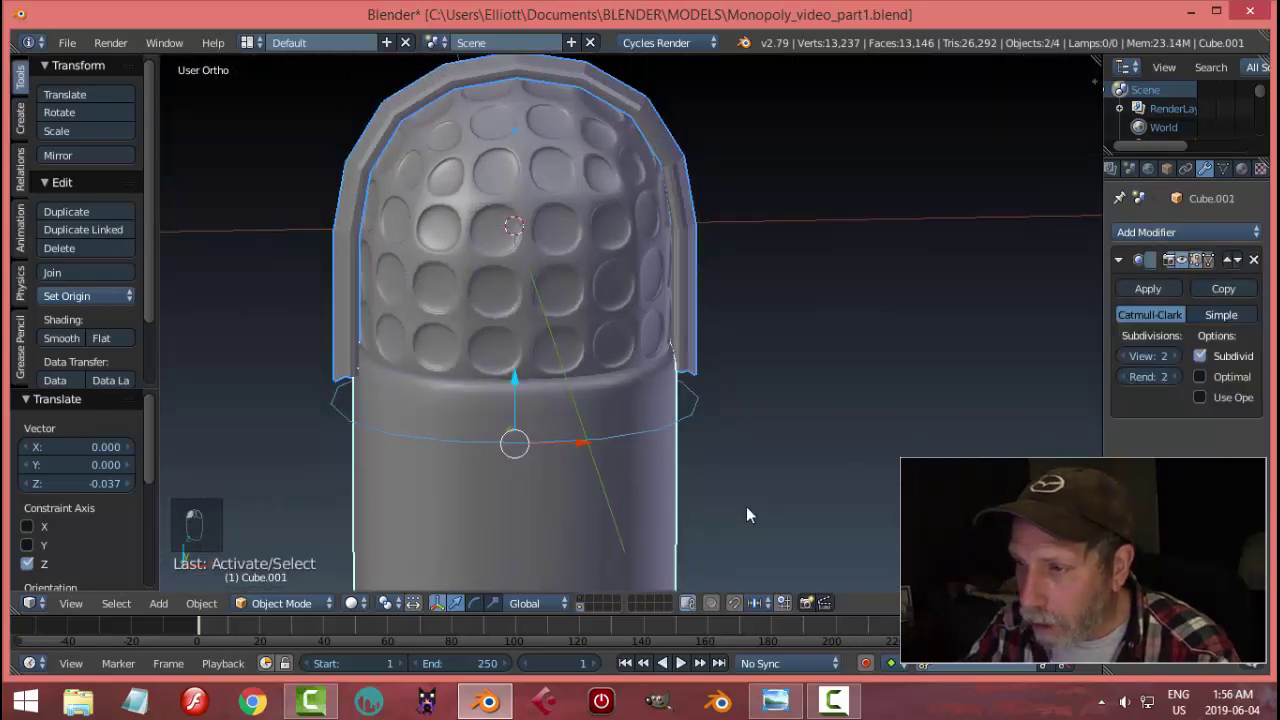
pyautogui.hotkey('ctrl', 'l')
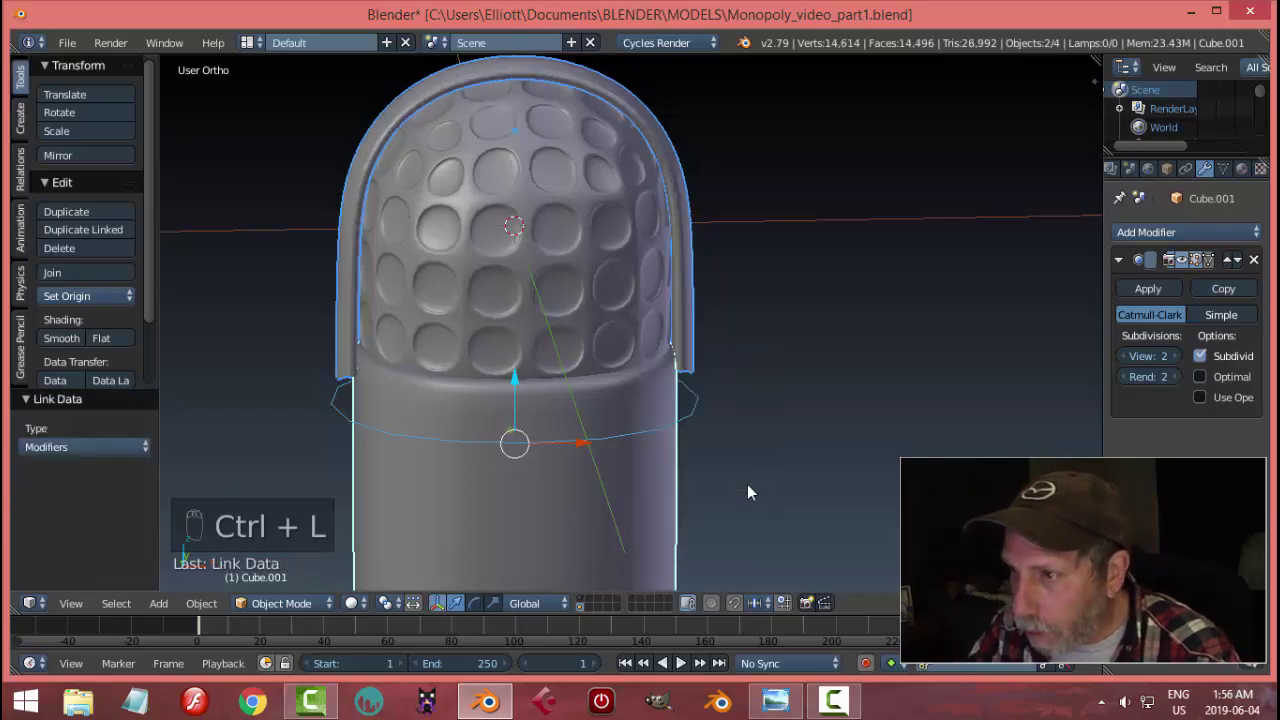
pyautogui.click(746, 506)
pyautogui.press('a')
pyautogui.rightClick(677, 226)
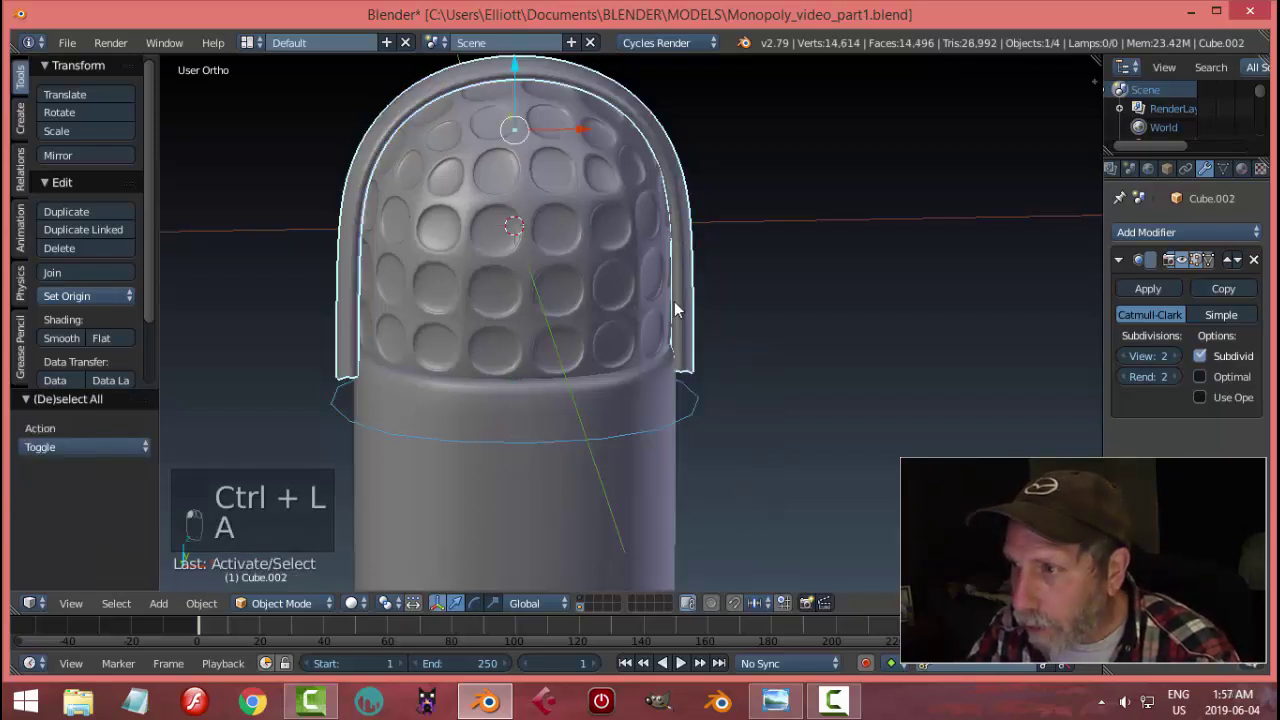
pyautogui.click(76, 338)
pyautogui.press('a')
pyautogui.moveTo(742, 320); pyautogui.dragTo(583, 282, button='middle')
pyautogui.rightClick(584, 279)
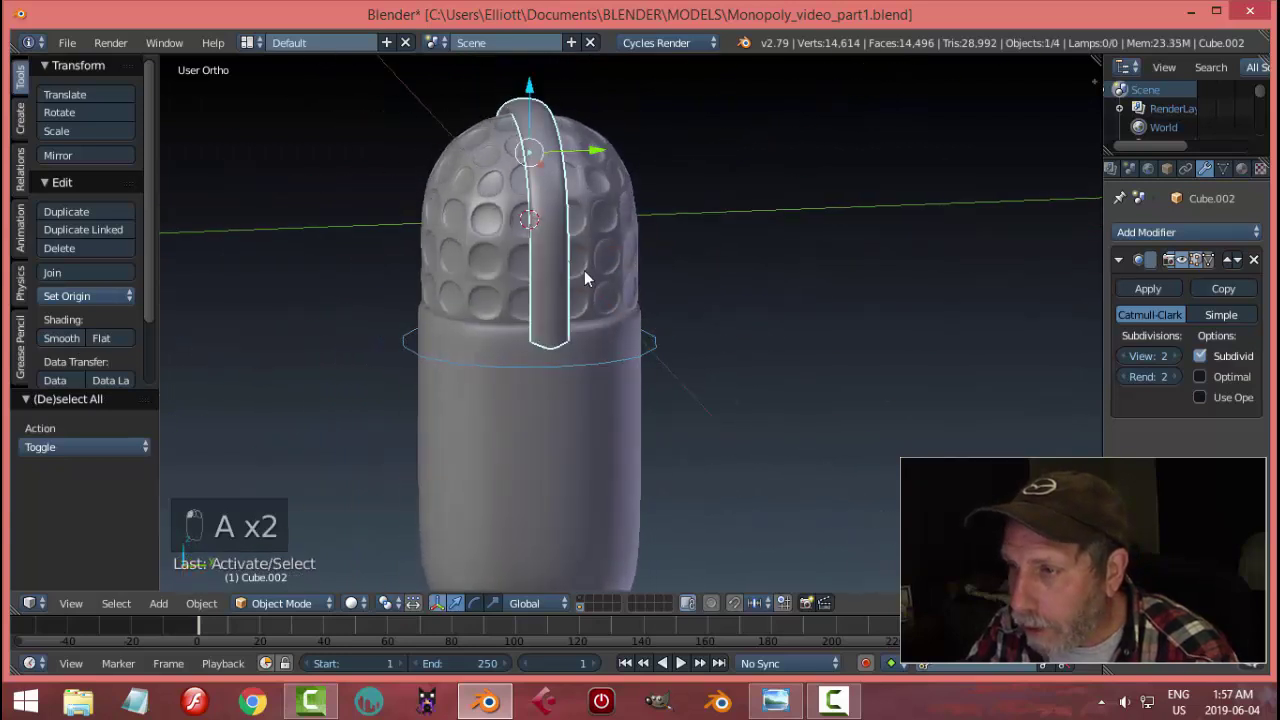
pyautogui.press('KP_3')
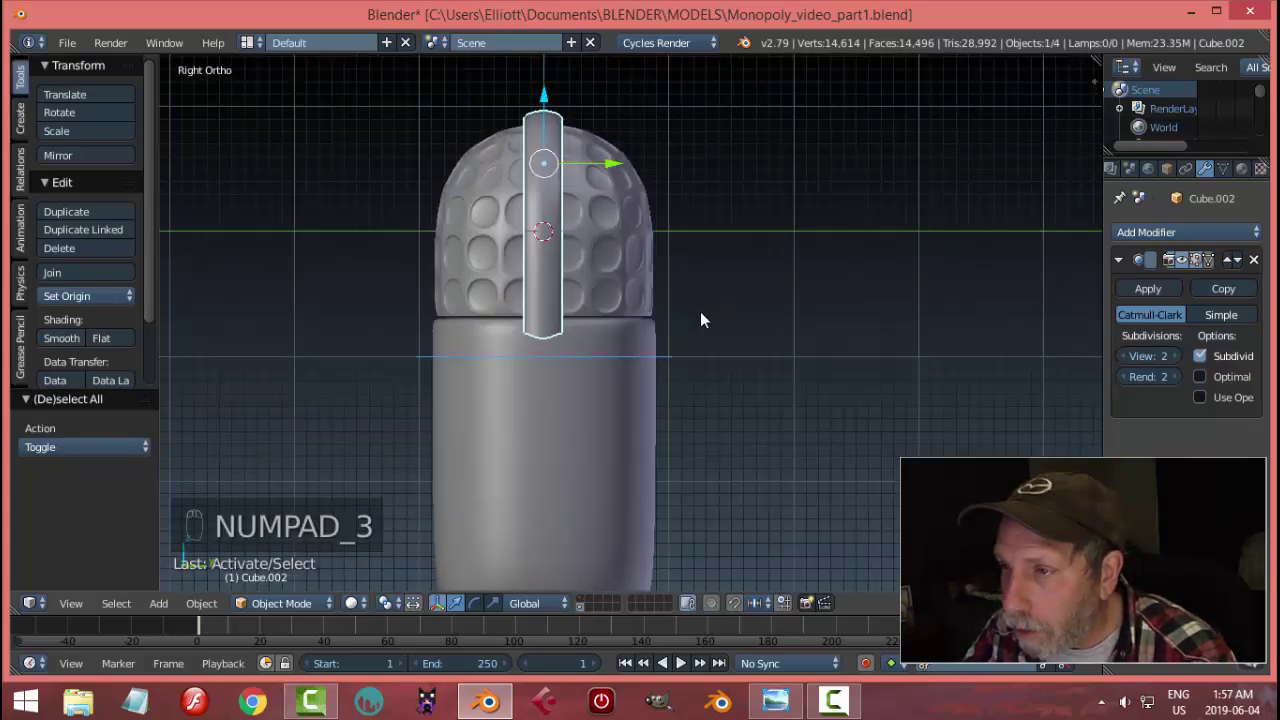
pyautogui.press('a')
# - Raise the edge ring around the body by about 0.23 along Z to the base of the dome
pyautogui.moveTo(611, 346); pyautogui.dragTo(696, 390, button='middle')
pyautogui.rightClick(580, 360)
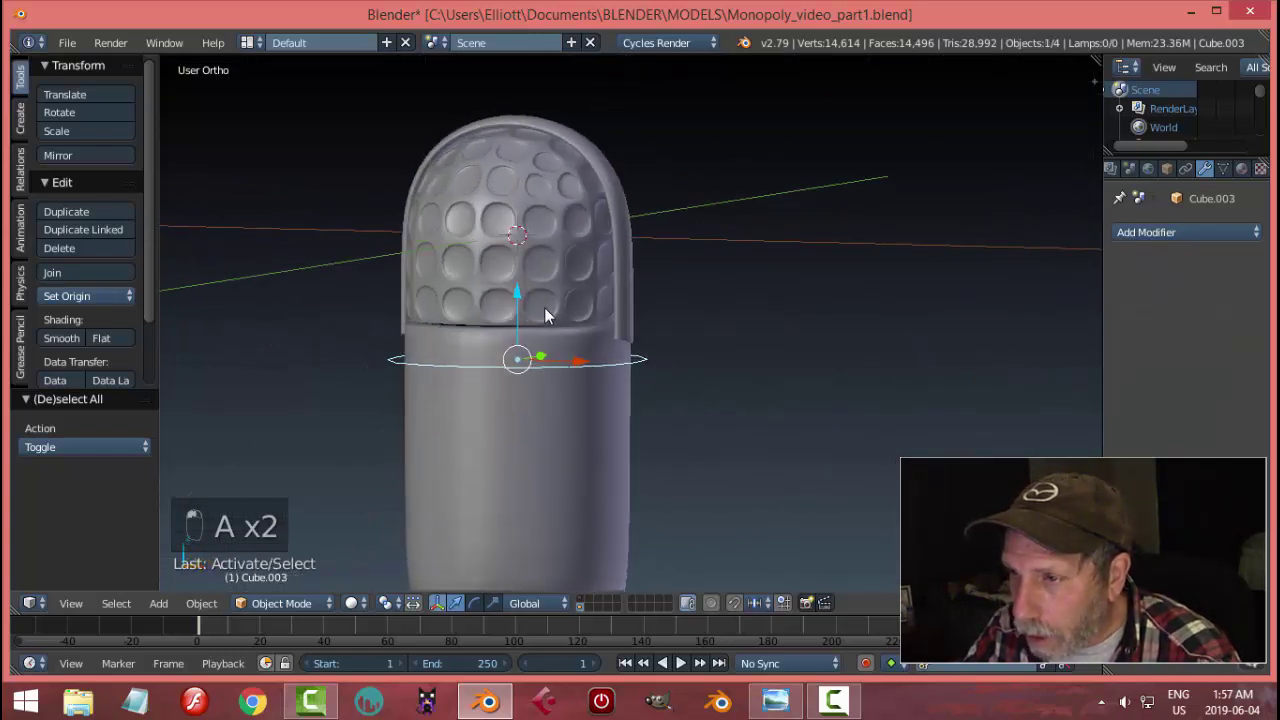
pyautogui.moveTo(511, 295); pyautogui.dragTo(527, 263)
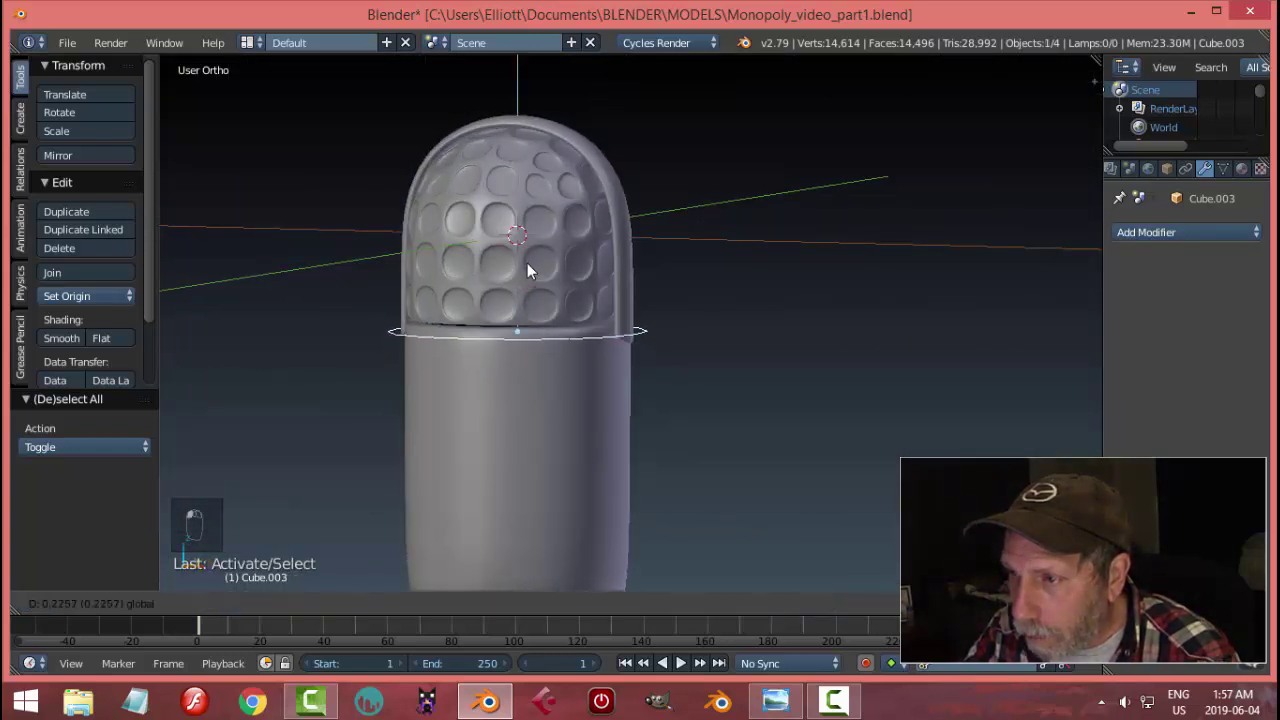
# - Extrude all of the ring's edges about 0.37 straight down to form a band around the body
pyautogui.moveTo(594, 341); pyautogui.dragTo(662, 392, button='middle')
pyautogui.press('Tab')
pyautogui.scroll(3, 700, 409)
pyautogui.press('a')
pyautogui.press('a')
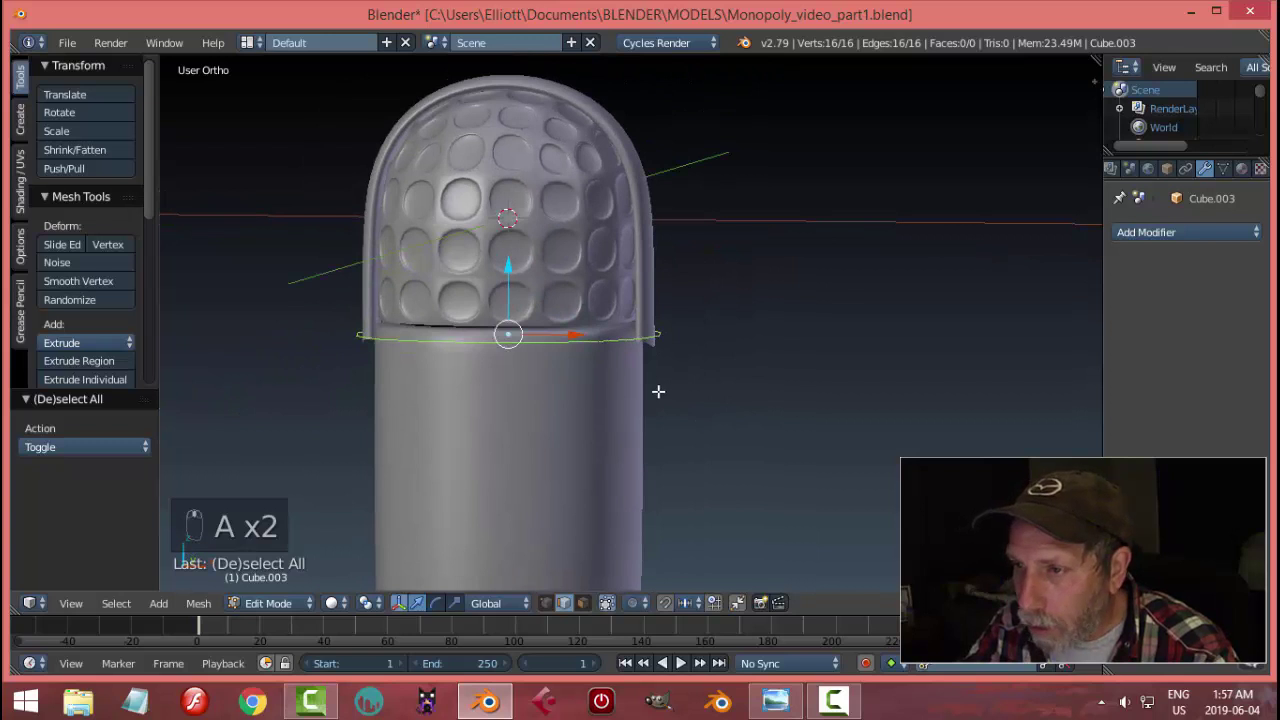
pyautogui.press('e')
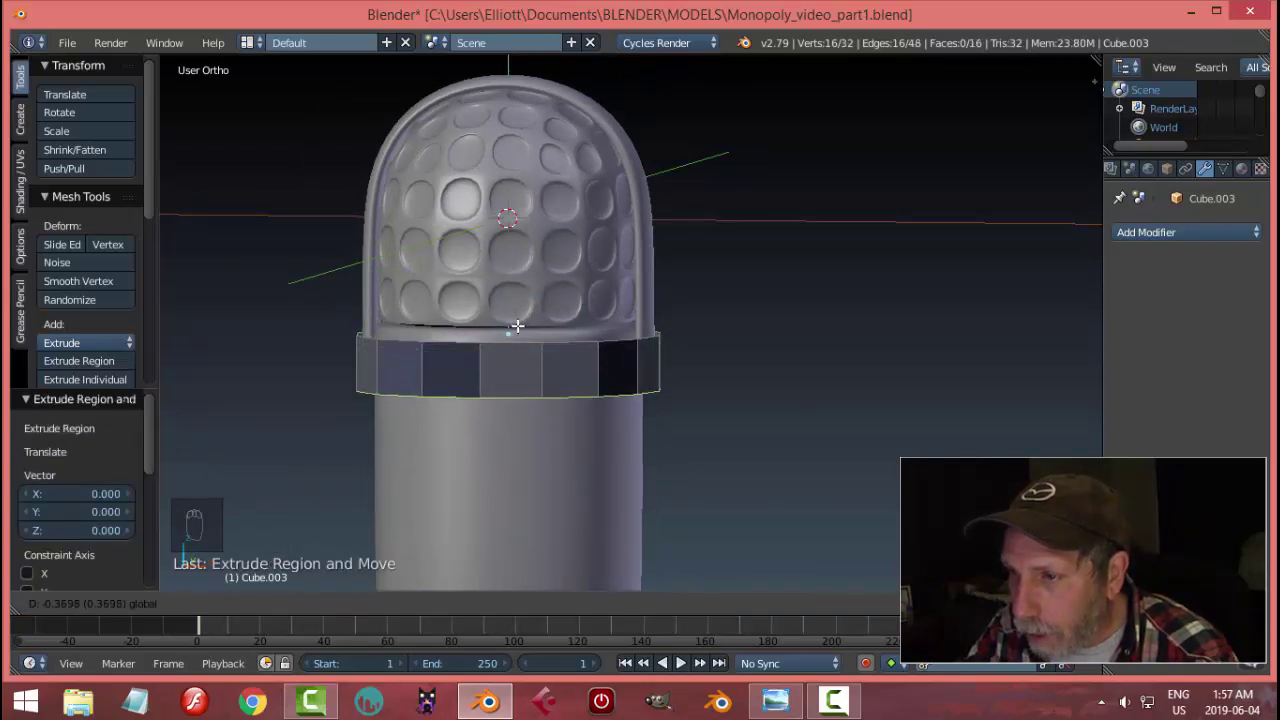
pyautogui.click(516, 325)
pyautogui.press('a')
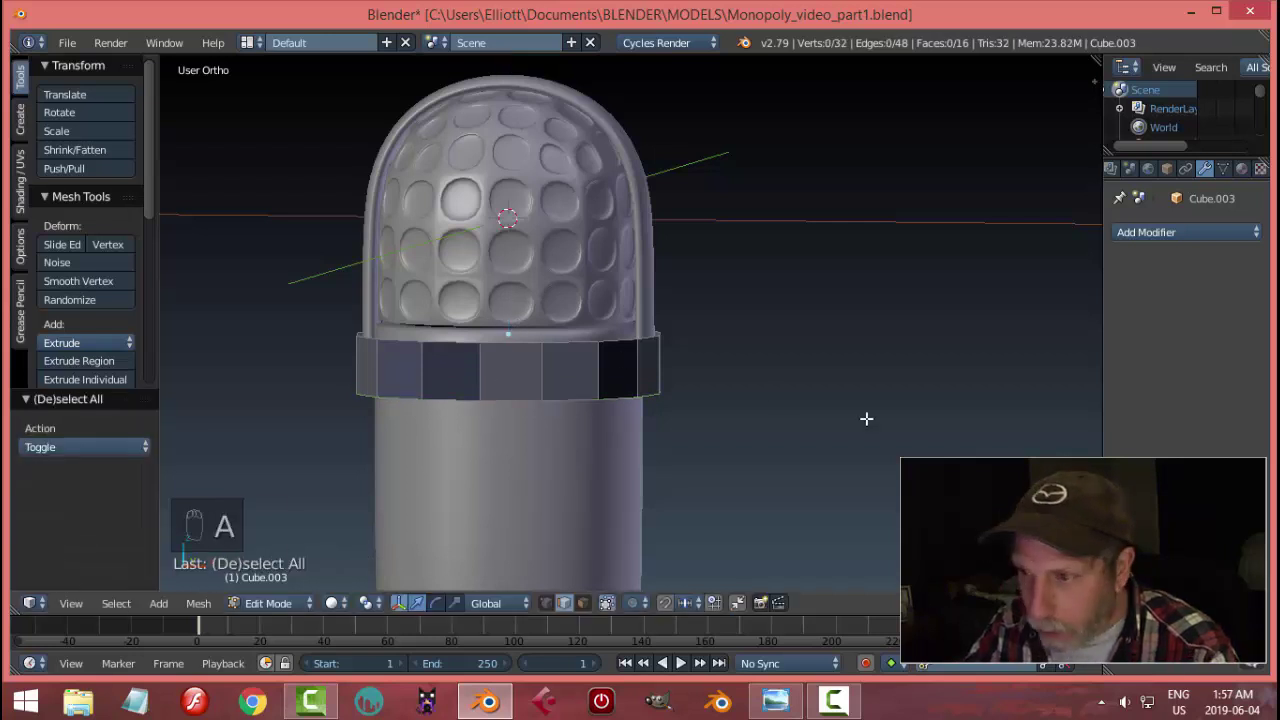
# - Select the entire band and make its normals consistent
pyautogui.press('a')
pyautogui.press('a')
pyautogui.hotkey('ctrl', 'n')
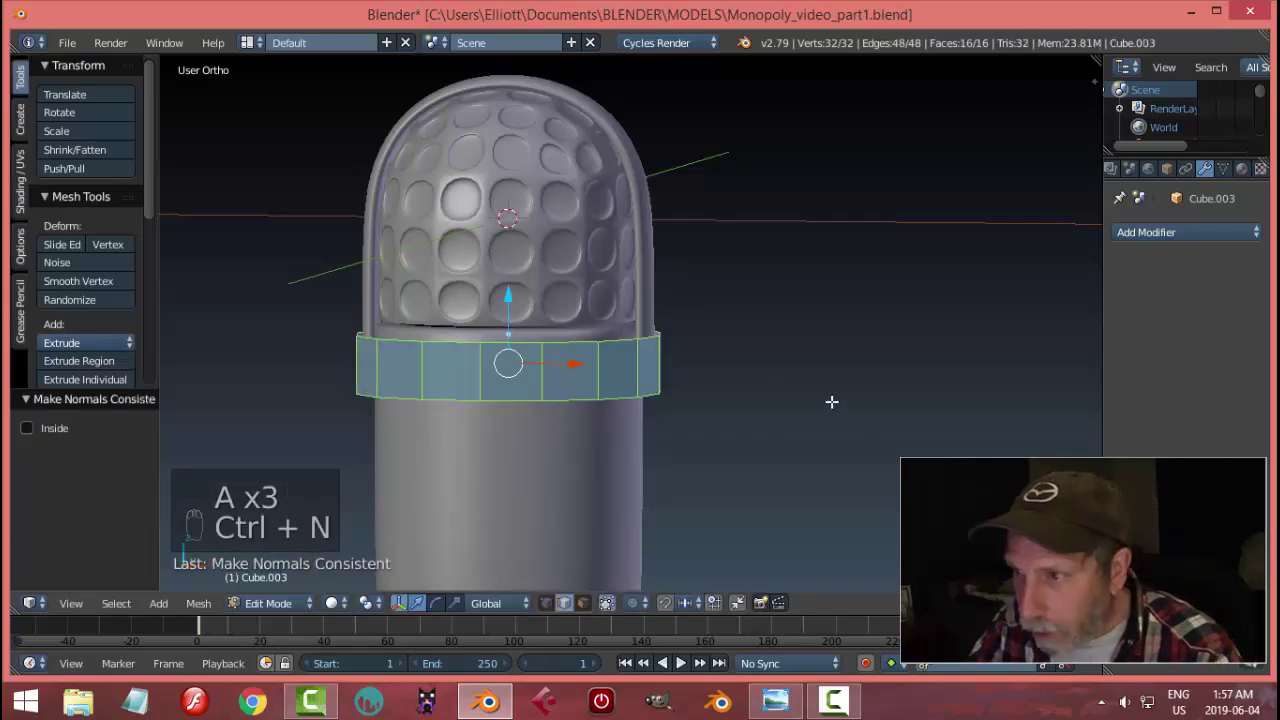
# - Extrude the band's faces inward along their normals to give it thickness, and recalculate the normals of the whole mesh
pyautogui.moveTo(831, 401); pyautogui.dragTo(849, 429, button='middle')
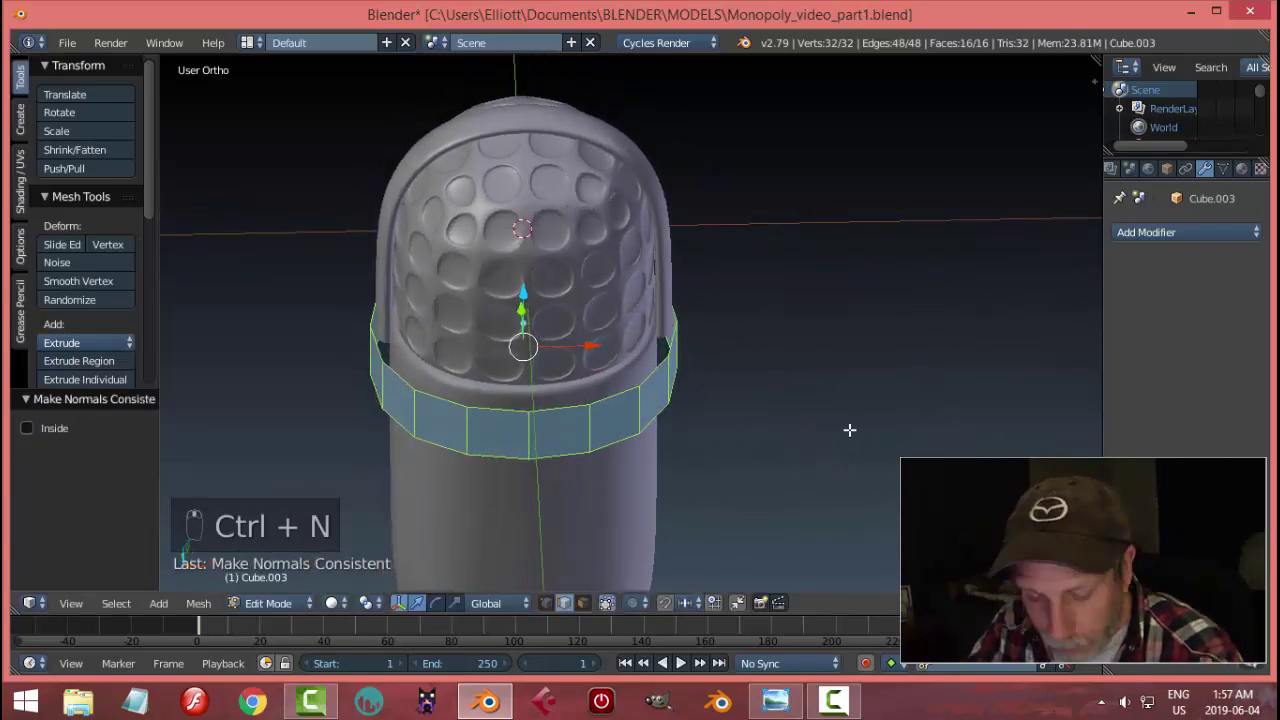
pyautogui.press('e')
pyautogui.hotkey('alt', 's')
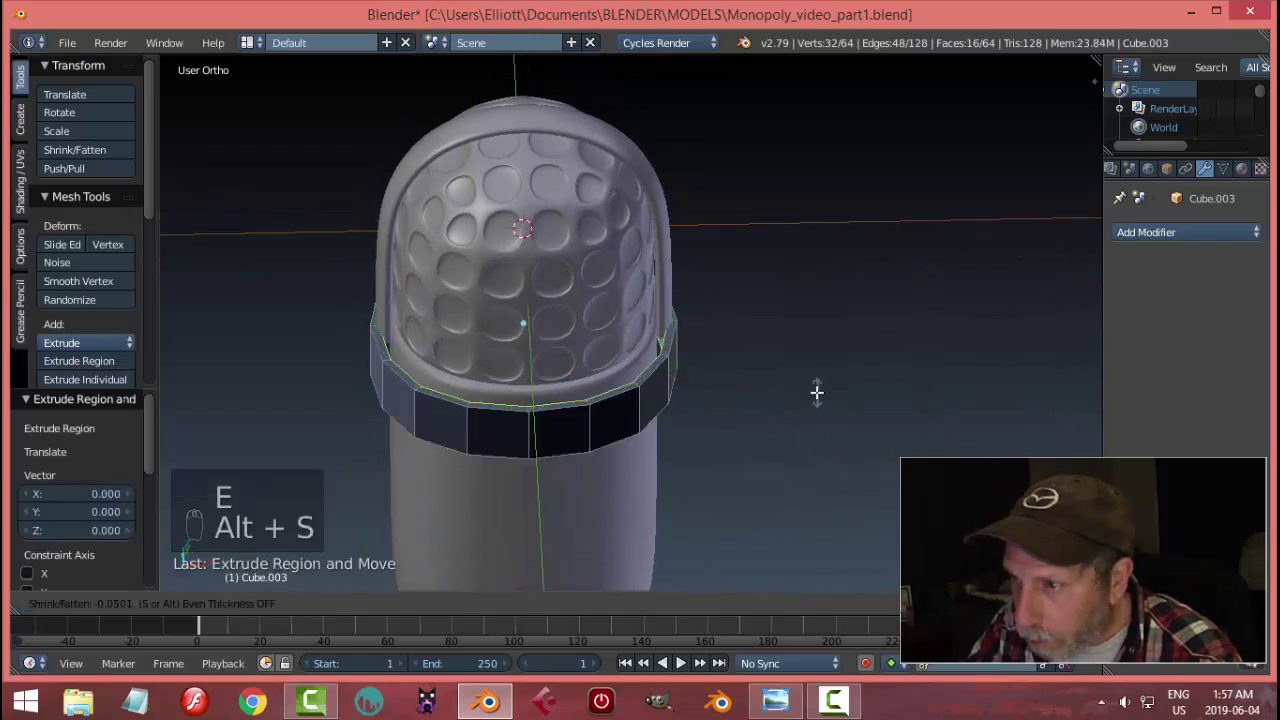
pyautogui.click(755, 331)
pyautogui.press('a')
pyautogui.press('a')
pyautogui.press('a')
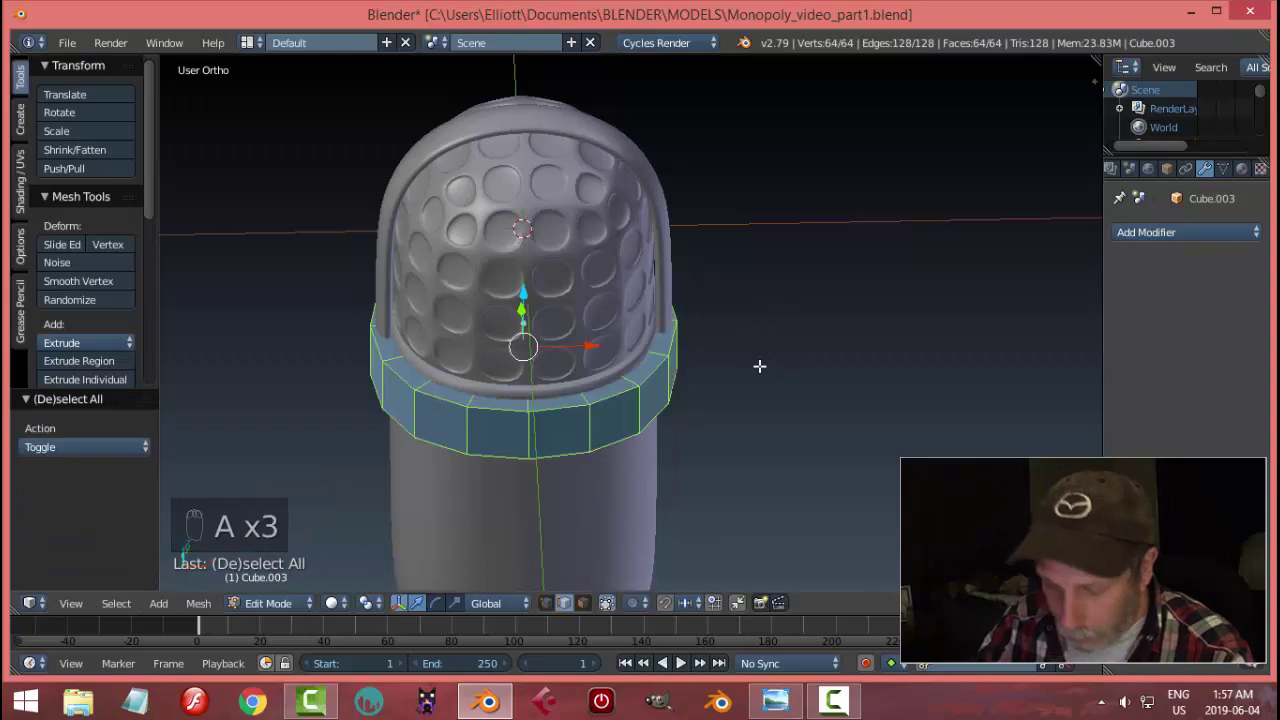
pyautogui.hotkey('ctrl', 'n')
pyautogui.press('a')
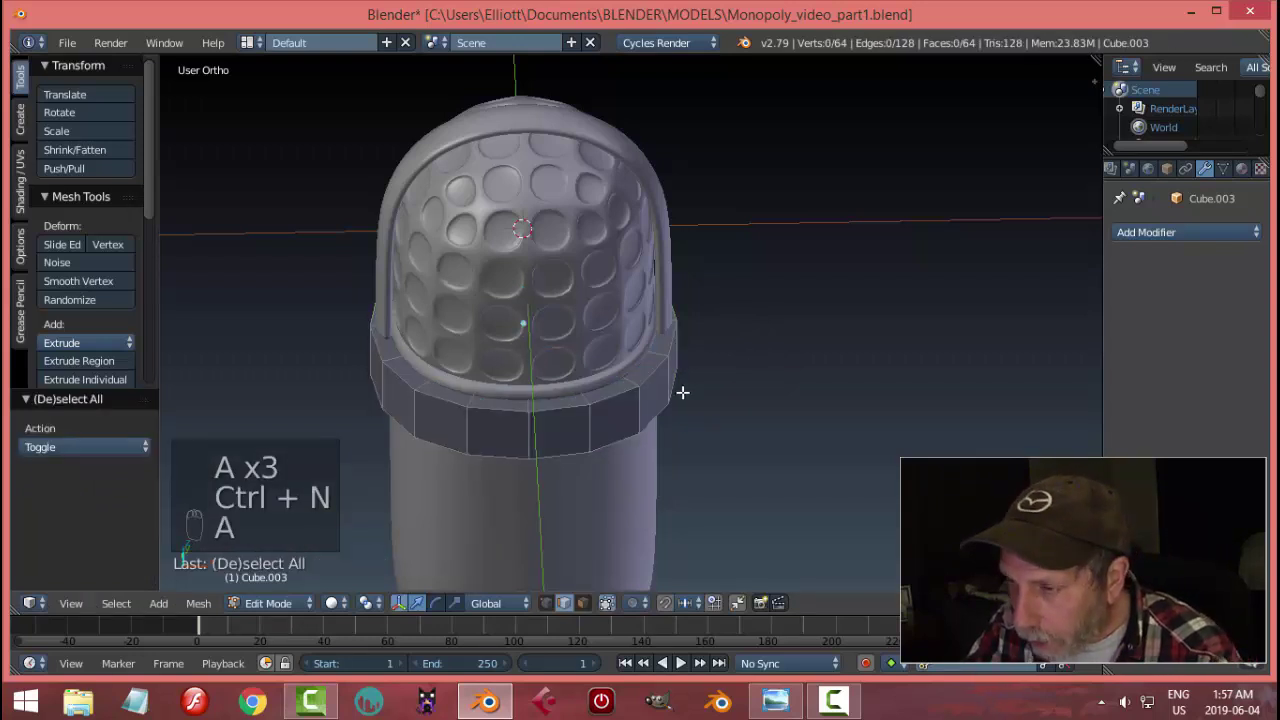
# - Bevel the upper and lower outer edge loops of the band with an offset of about 0.06
pyautogui.keyDown('alt'); pyautogui.click(609, 391); pyautogui.keyUp('alt')
pyautogui.moveTo(789, 437); pyautogui.dragTo(819, 371, button='middle')
pyautogui.hotkey('ctrl', 'b')
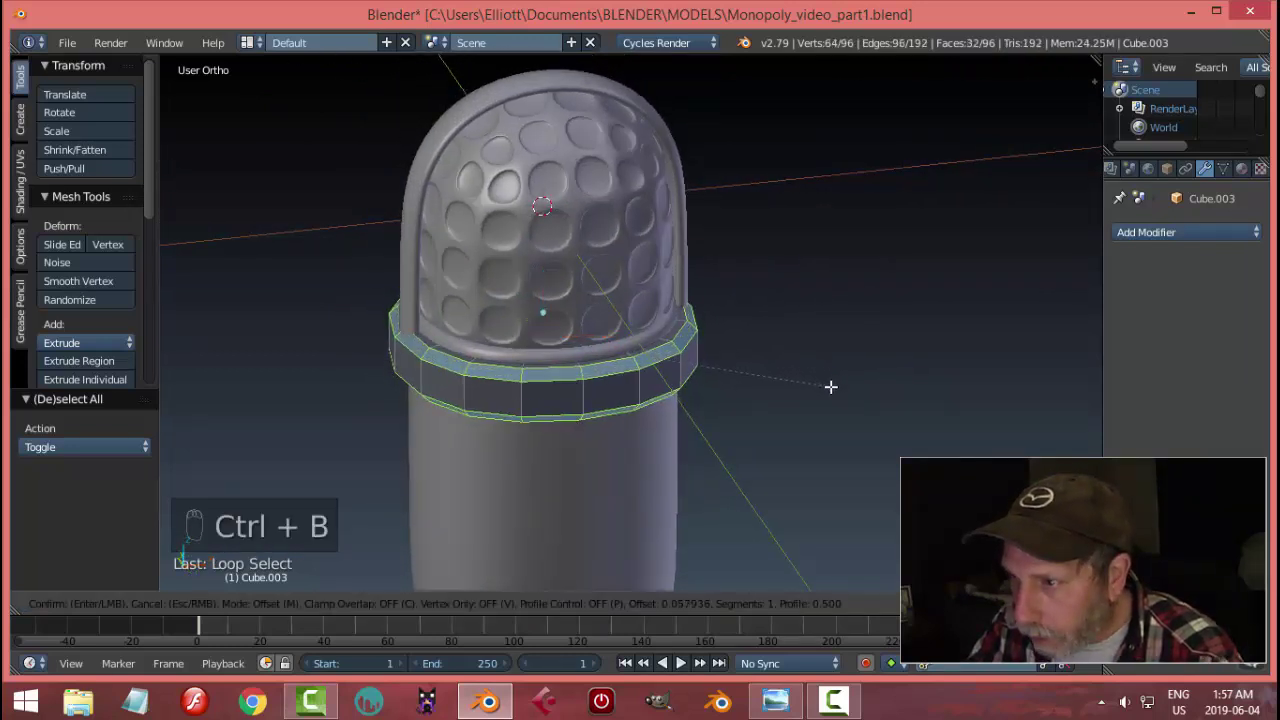
pyautogui.click(831, 393)
pyautogui.press('a')
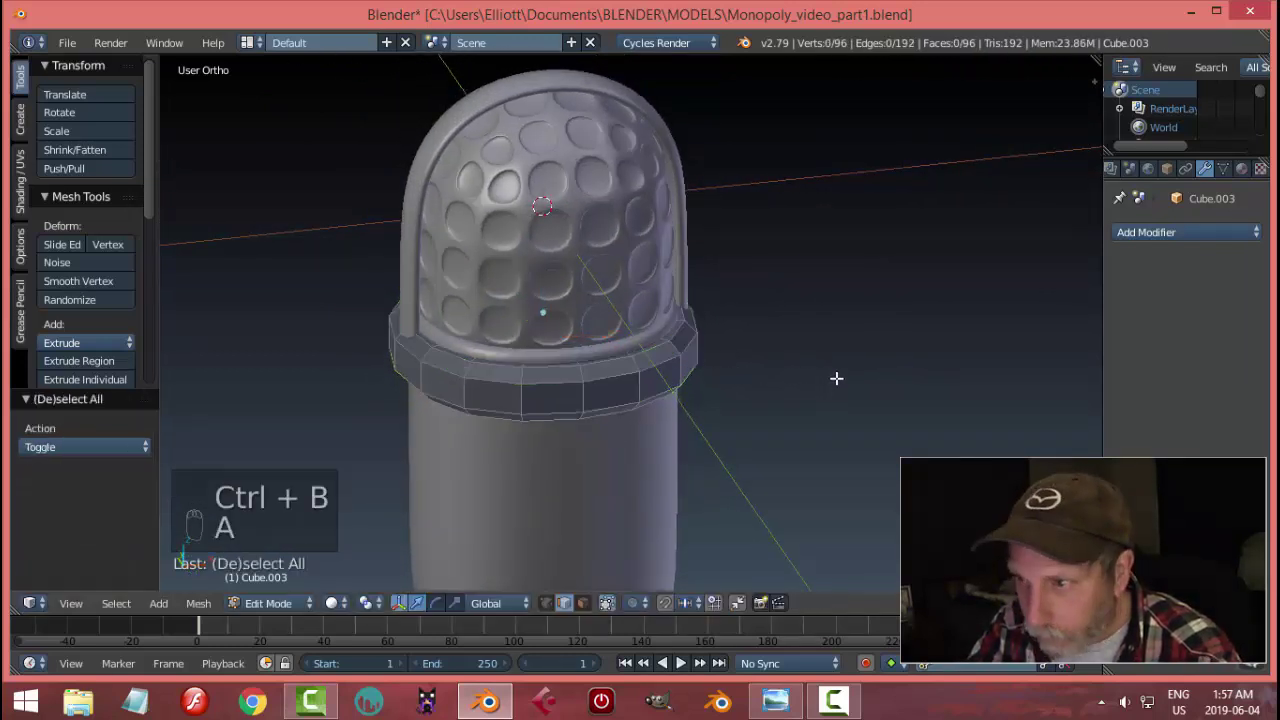
# - Add a centred loop cut around the band's outer face and scale it to 1.036 to bulge the profile
pyautogui.moveTo(837, 380); pyautogui.dragTo(757, 337, button='middle')
pyautogui.hotkey('ctrl', 'r')
pyautogui.click(576, 312)
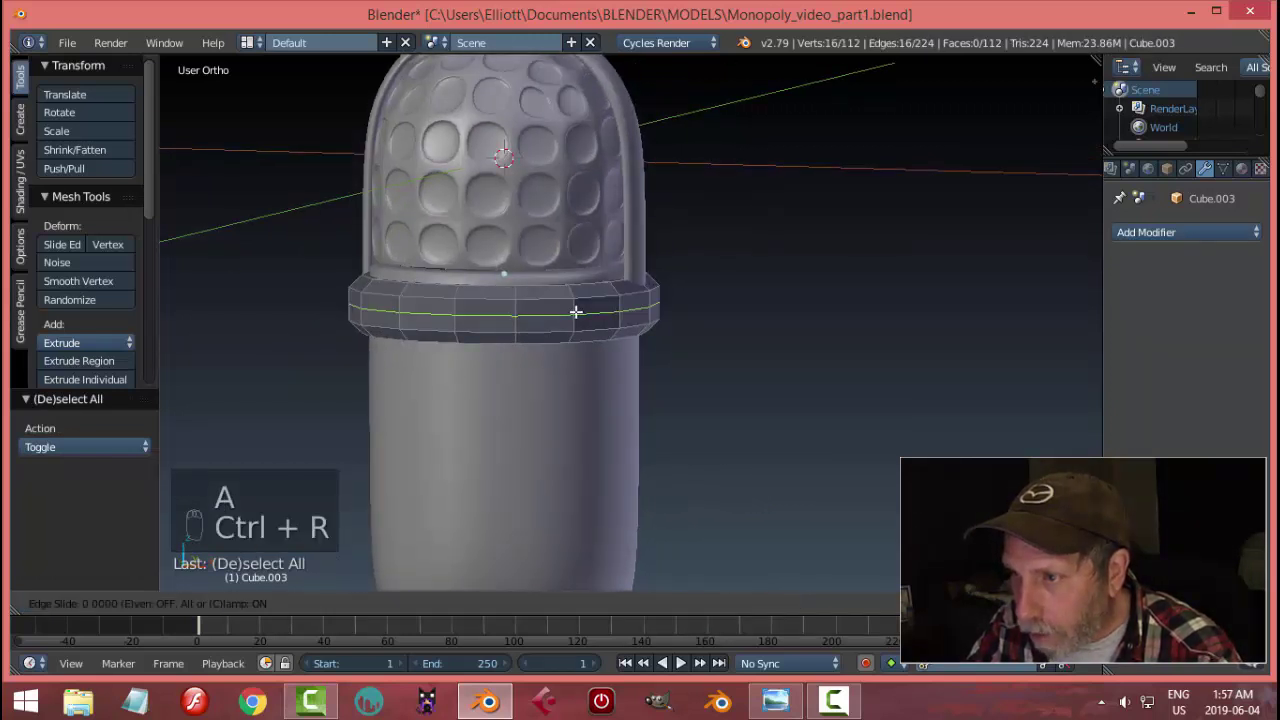
pyautogui.rightClick(691, 326)
pyautogui.press('s')
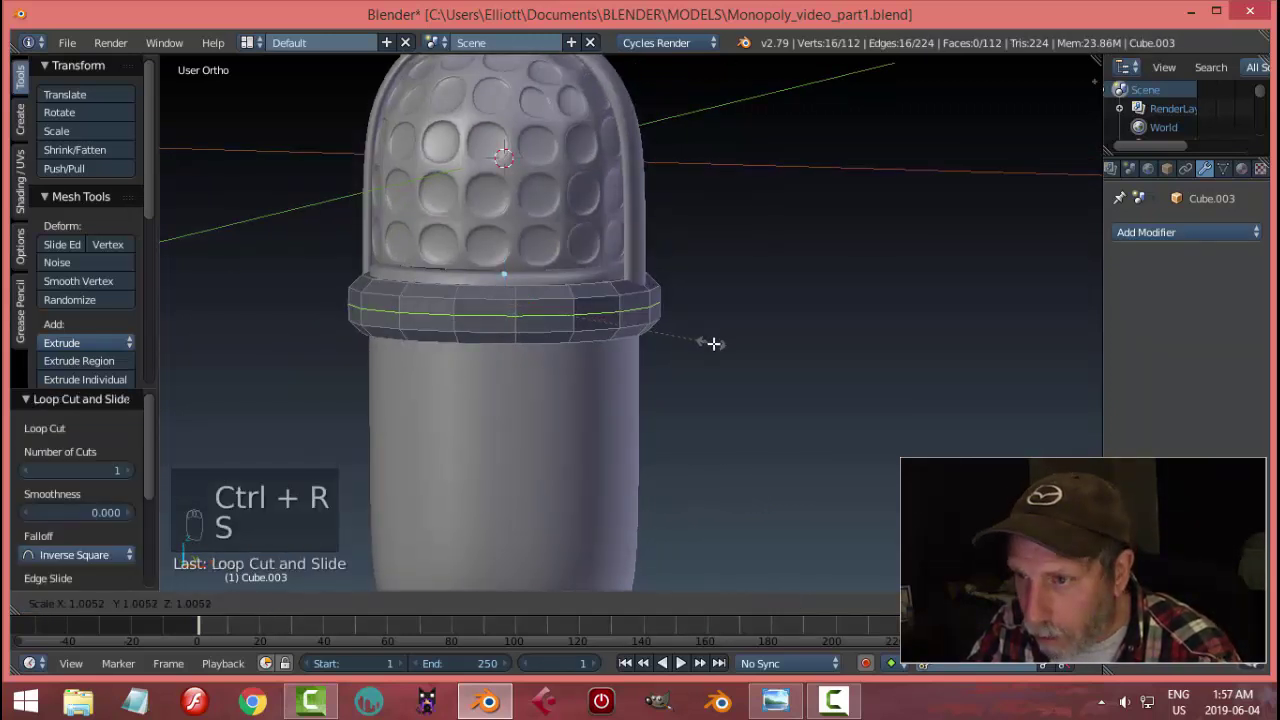
pyautogui.click(762, 367)
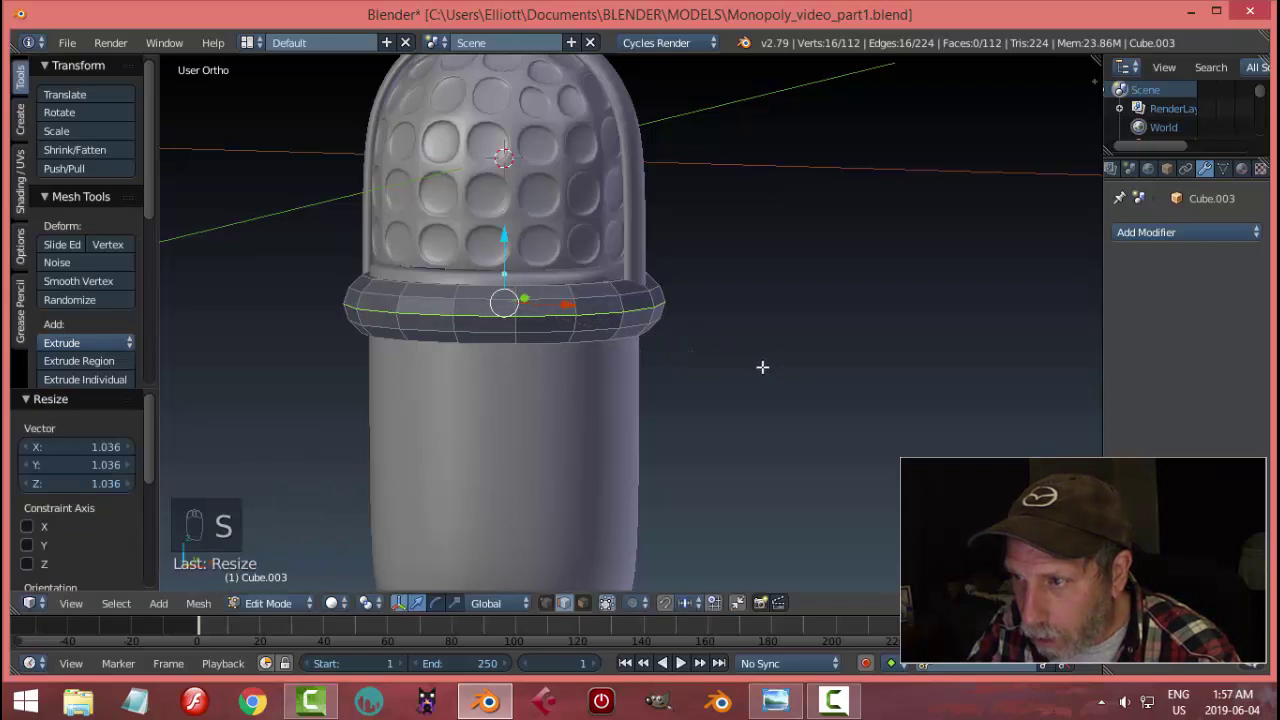
pyautogui.press('a')
pyautogui.press('Tab')
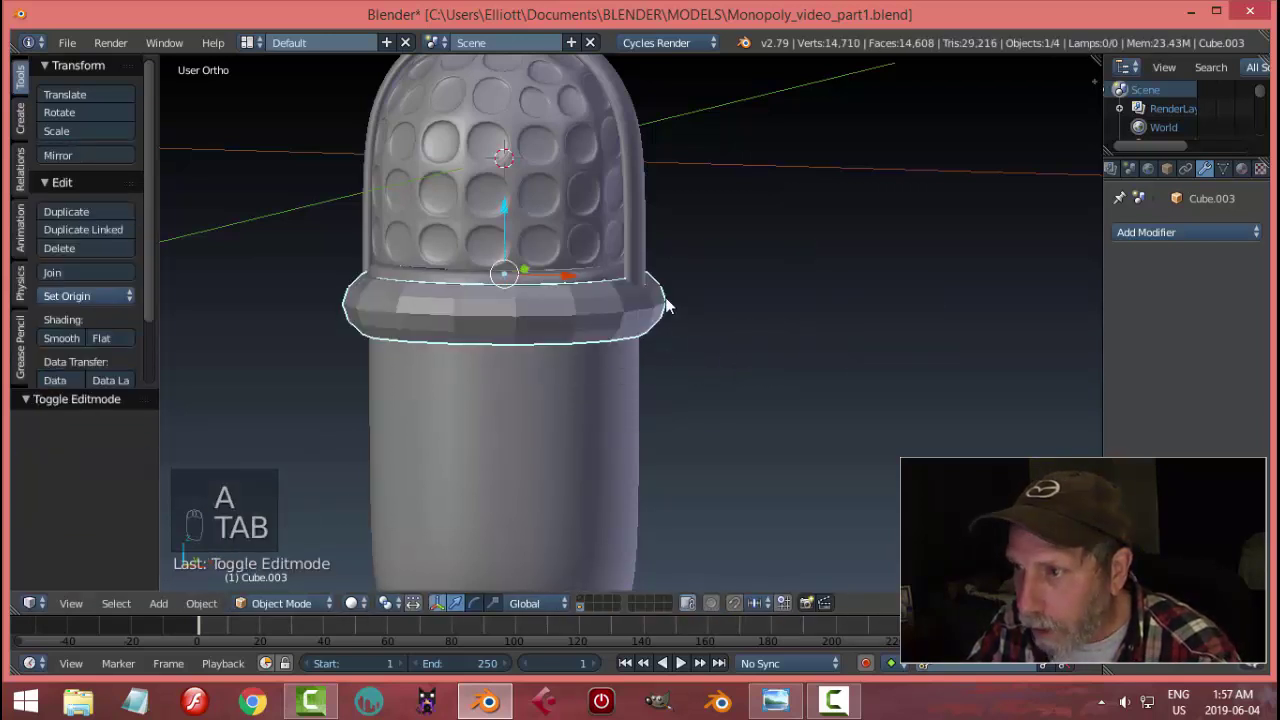
# - Link the cylindrical body's modifiers to the collar band and shade the band smooth
pyautogui.moveTo(667, 306); pyautogui.dragTo(695, 369, button='middle')
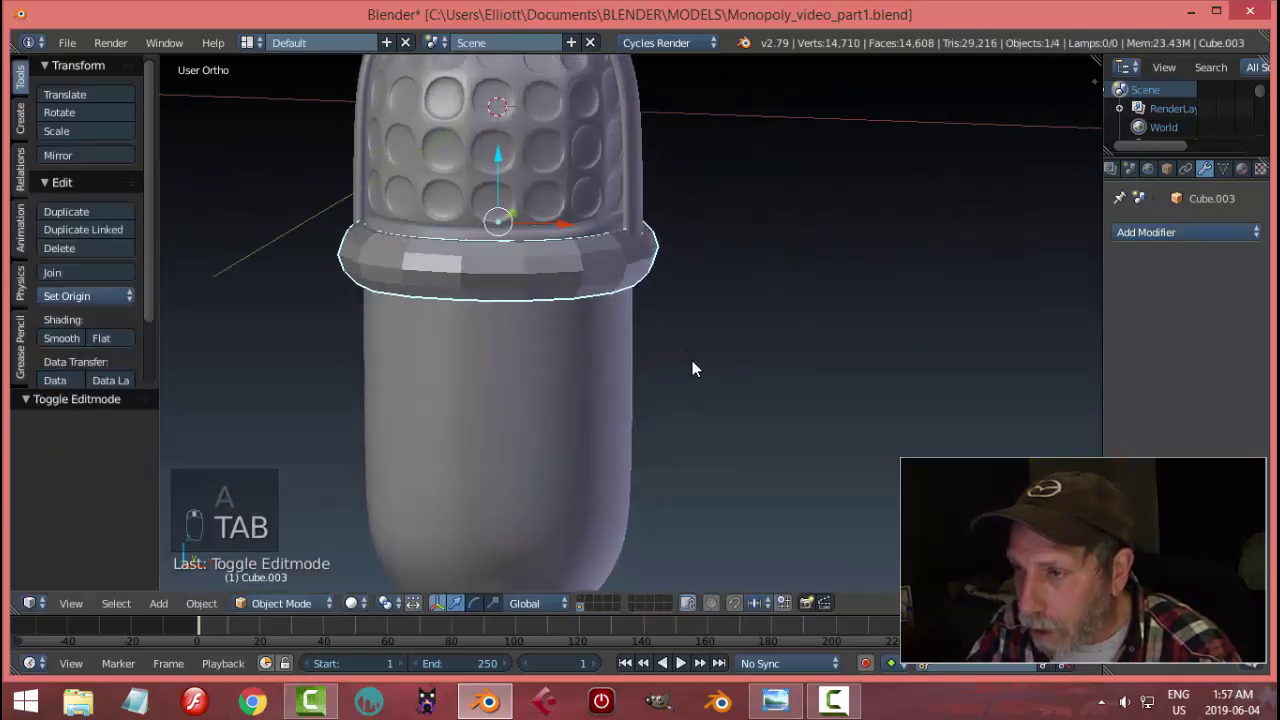
pyautogui.keyDown('shift'); pyautogui.rightClick(567, 368); pyautogui.keyUp('shift')
pyautogui.hotkey('ctrl', 'l')
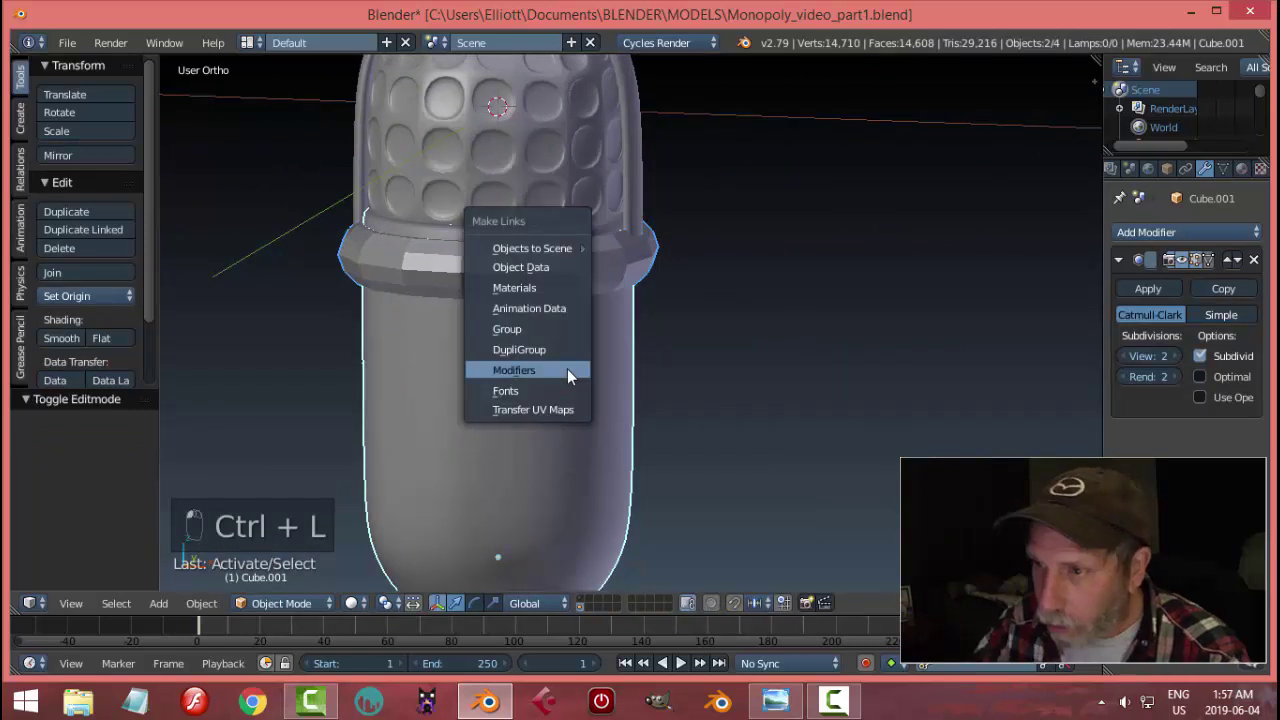
pyautogui.click(567, 370)
pyautogui.rightClick(530, 266)
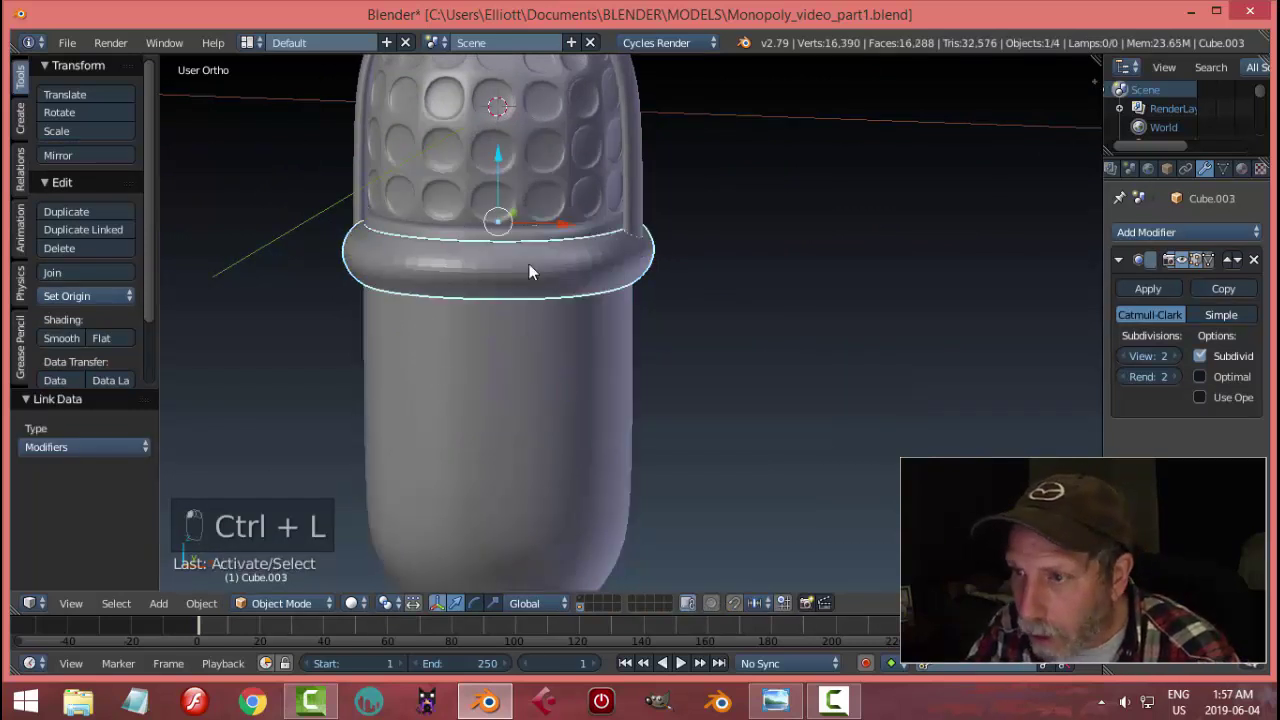
pyautogui.click(61, 338)
# - Raise the collar band slightly along the Z axis, closer to the base of the dimpled head
pyautogui.scroll(-3, 860, 290)
pyautogui.press('a')
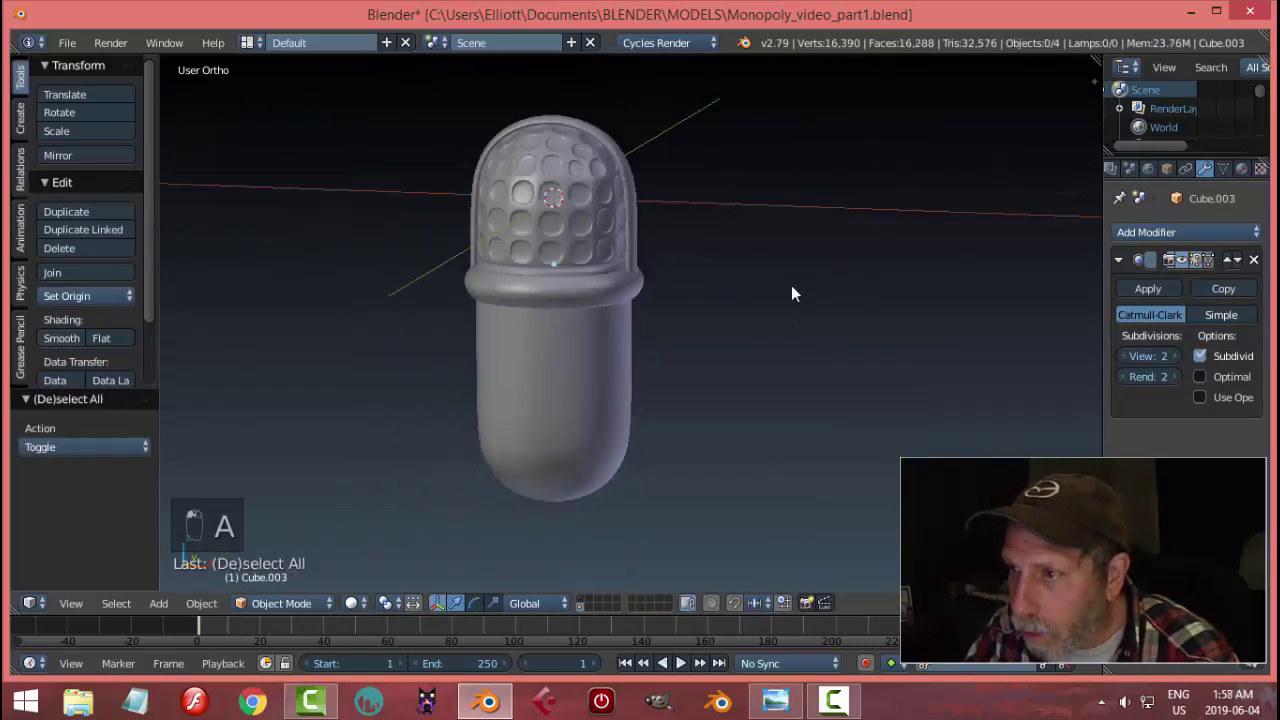
pyautogui.rightClick(571, 287)
pyautogui.press('g')
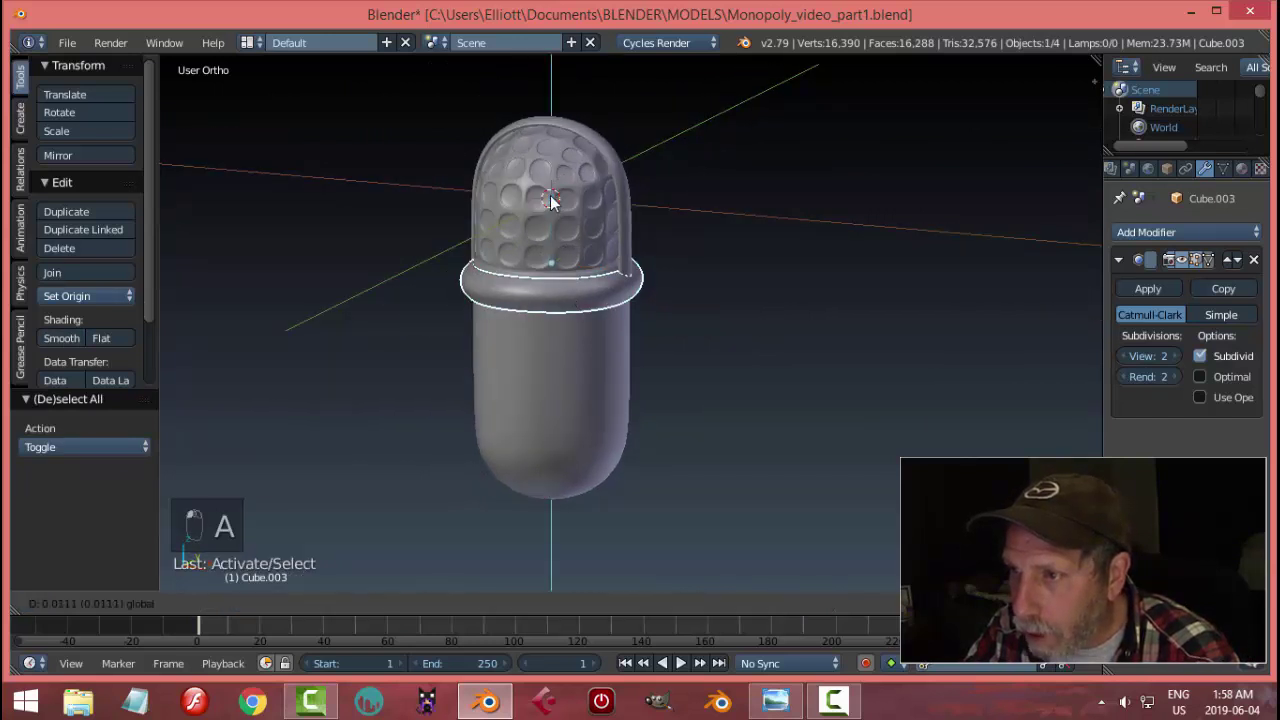
pyautogui.press('z')
pyautogui.click(548, 191)
pyautogui.press('a')
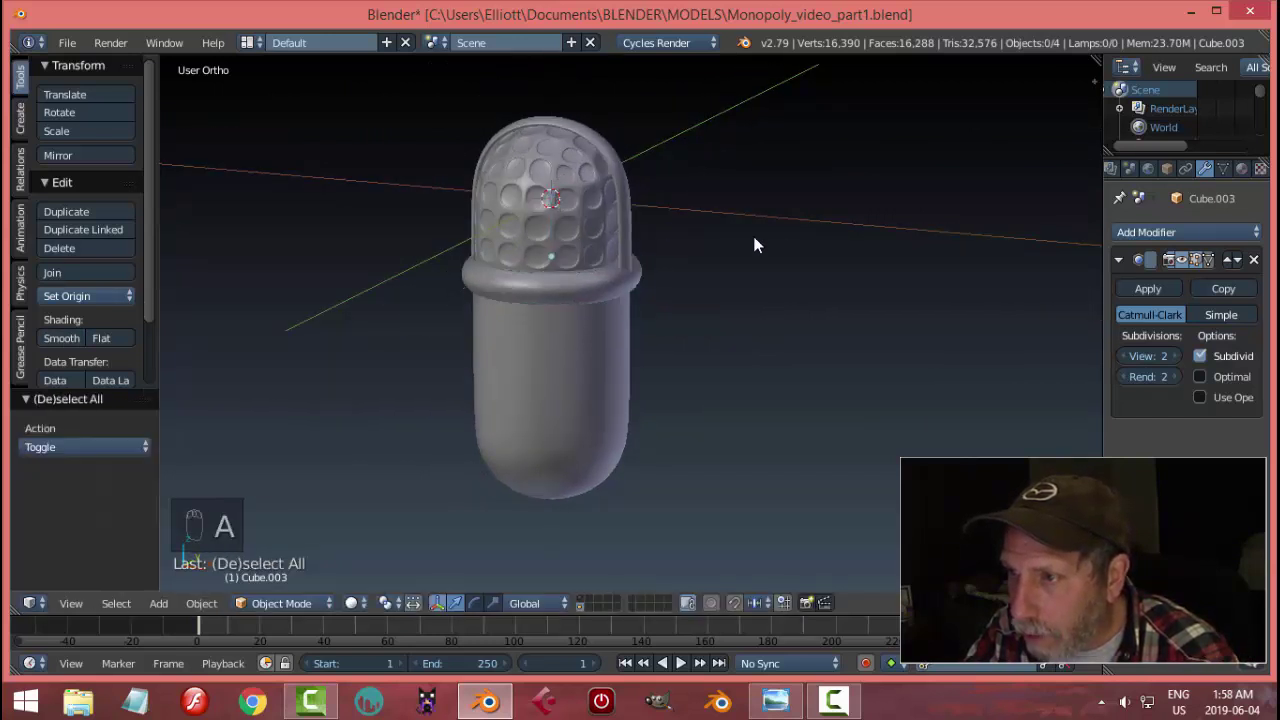
# - Nudge the collar band up by another 0.028 along Z to cover the lower ends of the strap
pyautogui.moveTo(548, 191); pyautogui.dragTo(665, 303, button='middle')
pyautogui.scroll(3, 600, 255)
pyautogui.rightClick(573, 238)
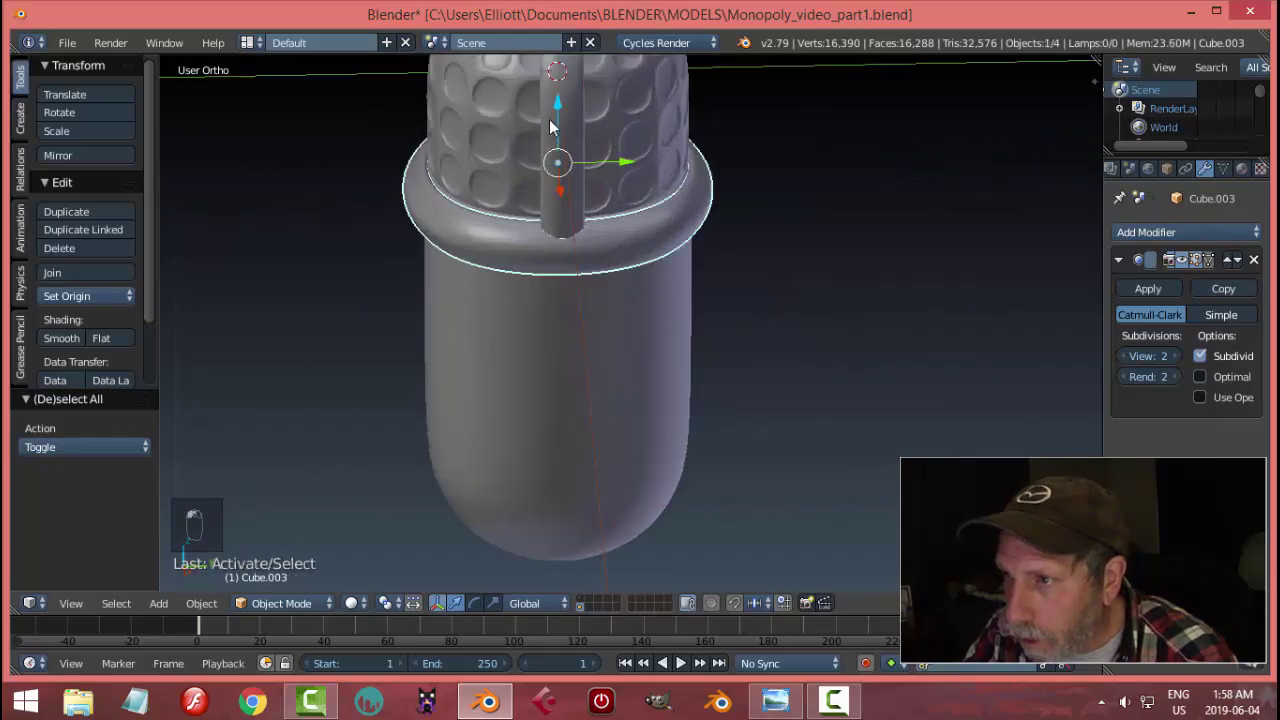
pyautogui.moveTo(555, 103); pyautogui.dragTo(567, 115)
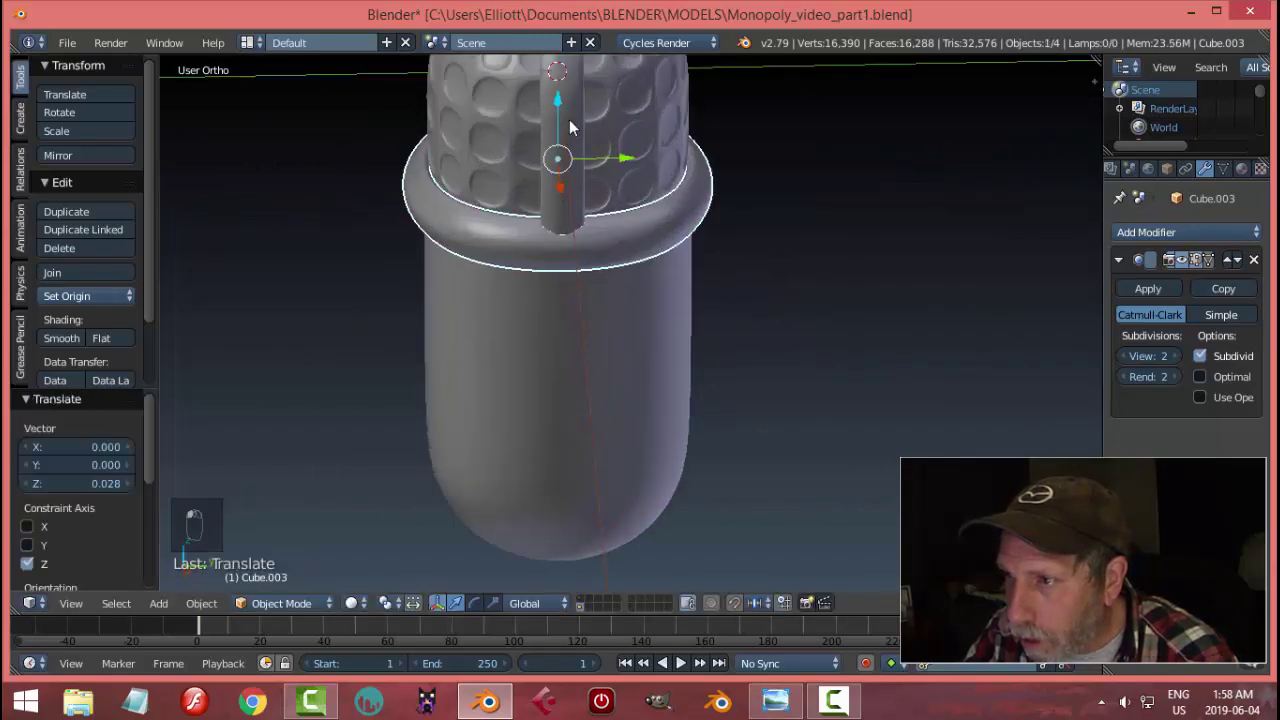
pyautogui.press('a')
pyautogui.moveTo(639, 287); pyautogui.dragTo(787, 259, button='middle')
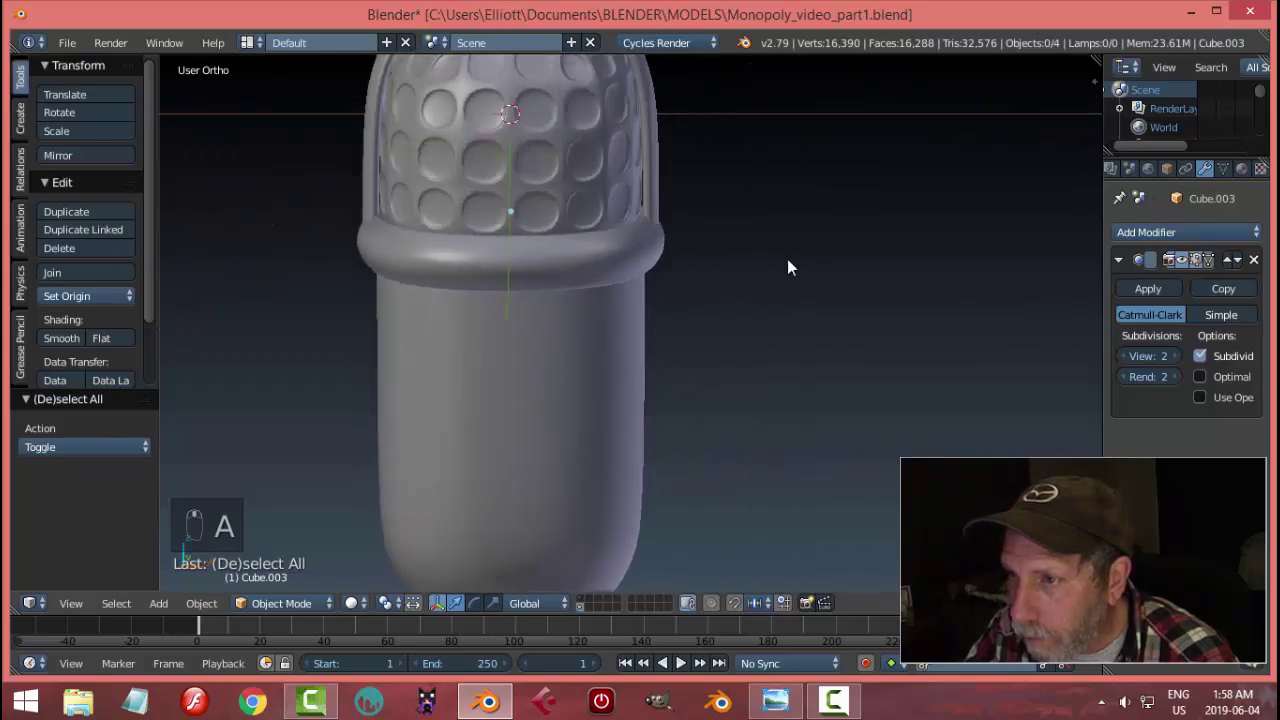
pyautogui.scroll(-3, 712, 287)
# - Set the collar band's origin to its geometry
pyautogui.moveTo(712, 287); pyautogui.dragTo(601, 218, button='middle')
pyautogui.rightClick(601, 212)
pyautogui.press('KP_1')
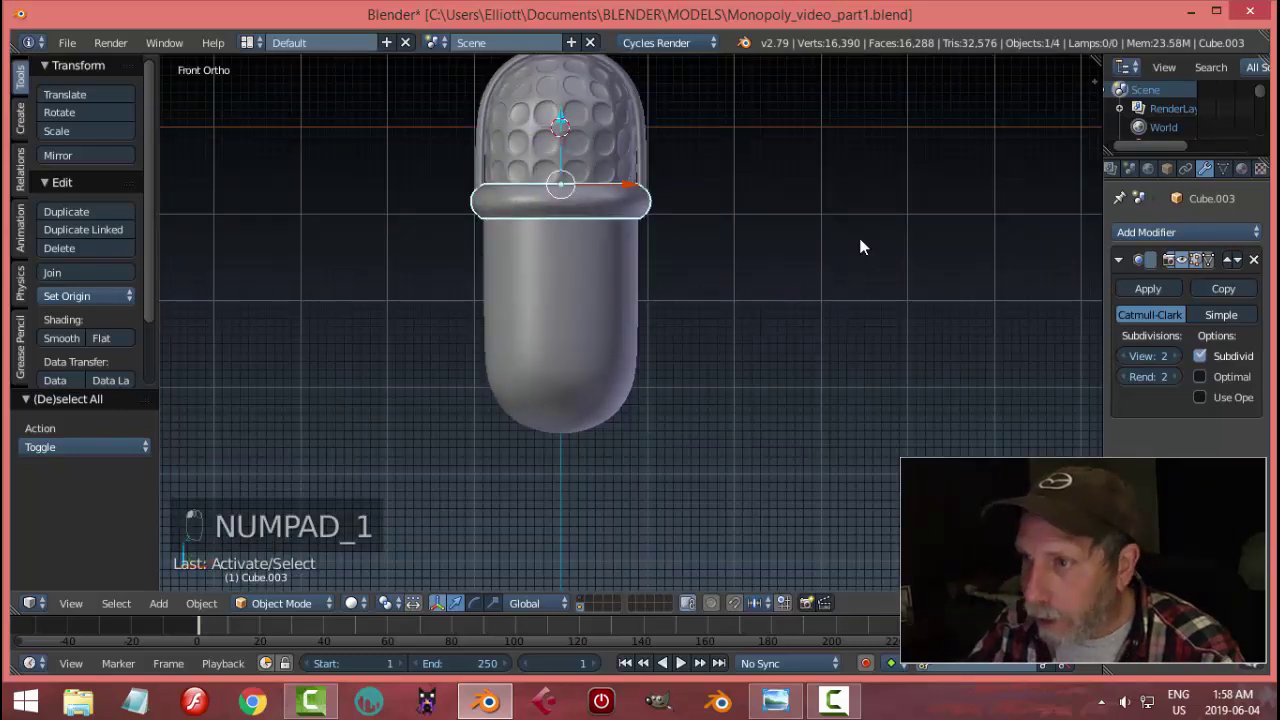
pyautogui.click(66, 295)
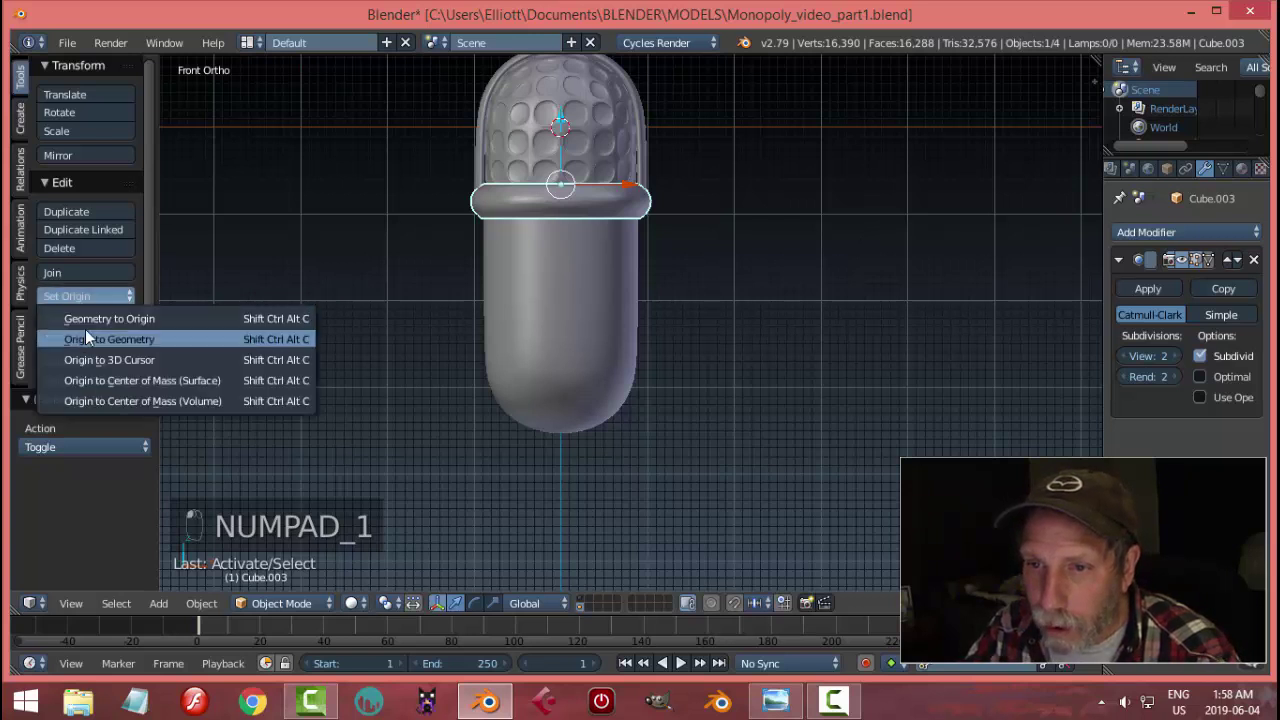
pyautogui.click(85, 333)
# - Duplicate the collar band and move the copy straight down the body to form a second ring with a gap between them
pyautogui.keyDown('shift'); pyautogui.moveTo(704, 315); pyautogui.dragTo(717, 284, button='middle'); pyautogui.keyUp('shift')
pyautogui.hotkey('shift', 'd')
pyautogui.rightClick(717, 284)
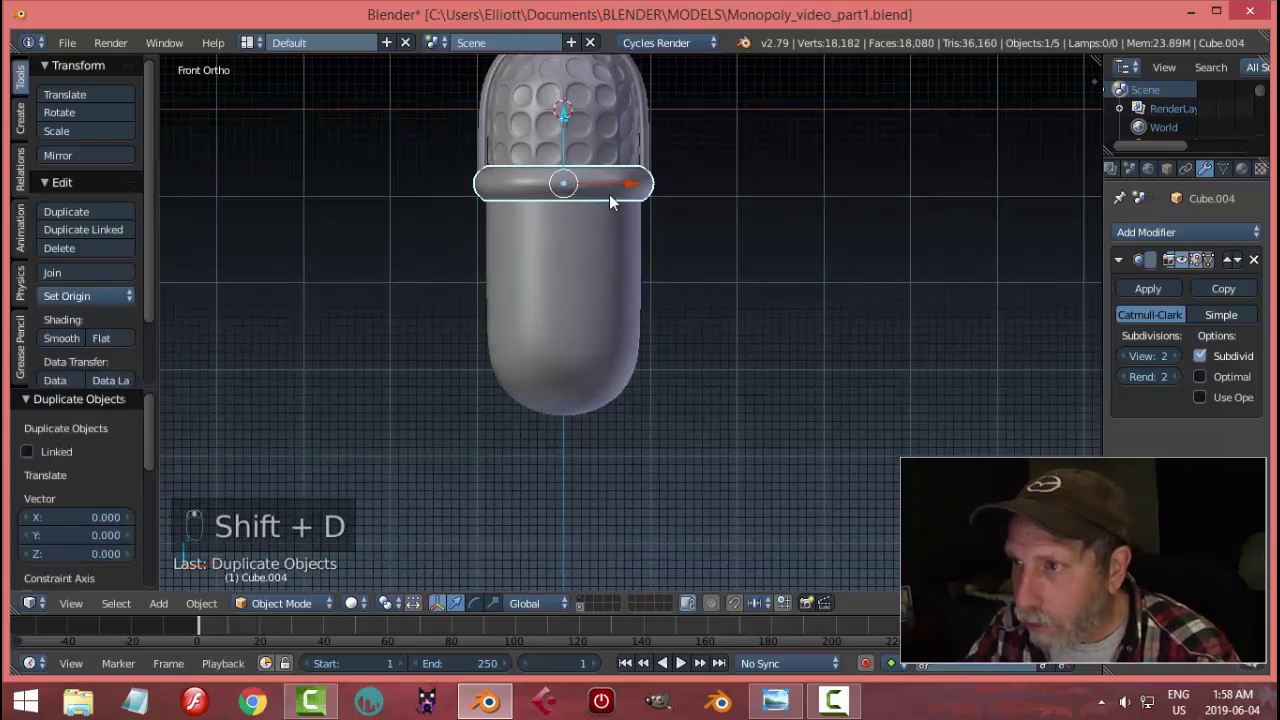
pyautogui.moveTo(563, 118); pyautogui.dragTo(563, 178)
pyautogui.press('a')
# - Enter Edit Mode on the arched strap and select the lengthwise edge loop along its outer face
pyautogui.moveTo(724, 237); pyautogui.dragTo(648, 276, button='middle')
pyautogui.scroll(-3, 749, 263)
pyautogui.scroll(2, 748, 268)
pyautogui.rightClick(651, 157)
pyautogui.press('Tab')
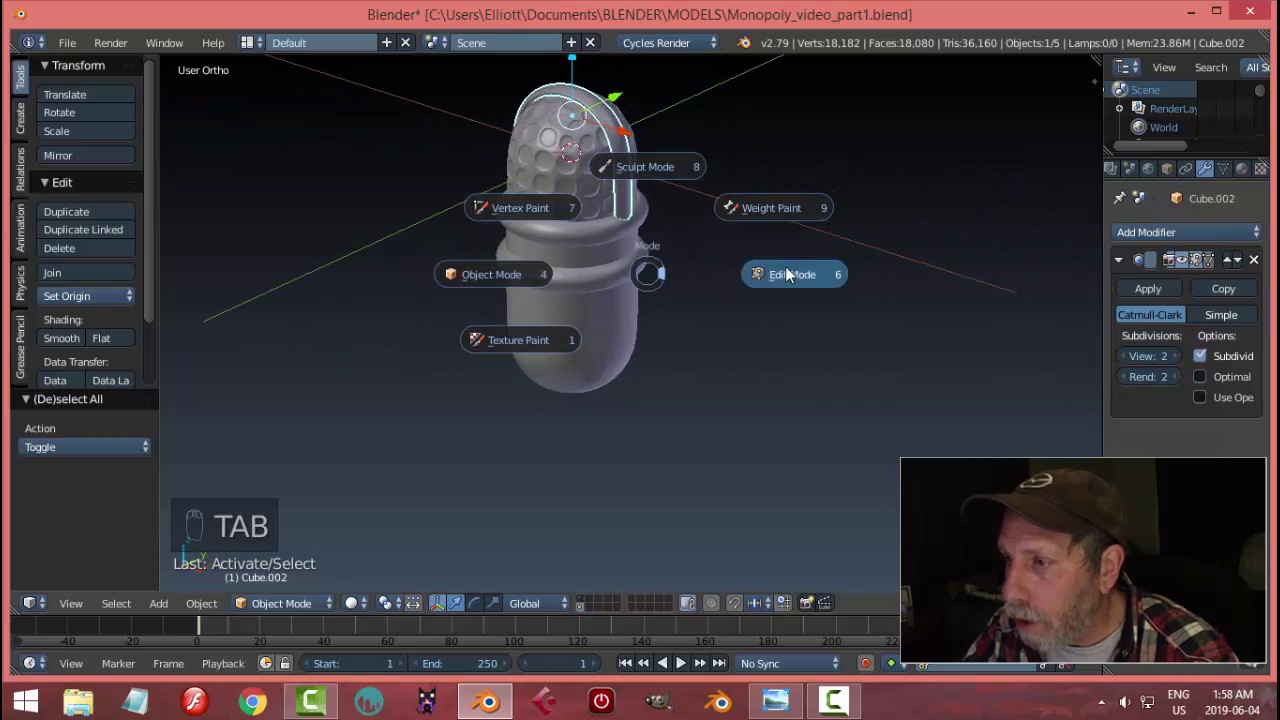
pyautogui.click(780, 270)
pyautogui.moveTo(711, 194); pyautogui.dragTo(657, 290, button='middle')
pyautogui.scroll(4, 662, 284)
pyautogui.press('a')
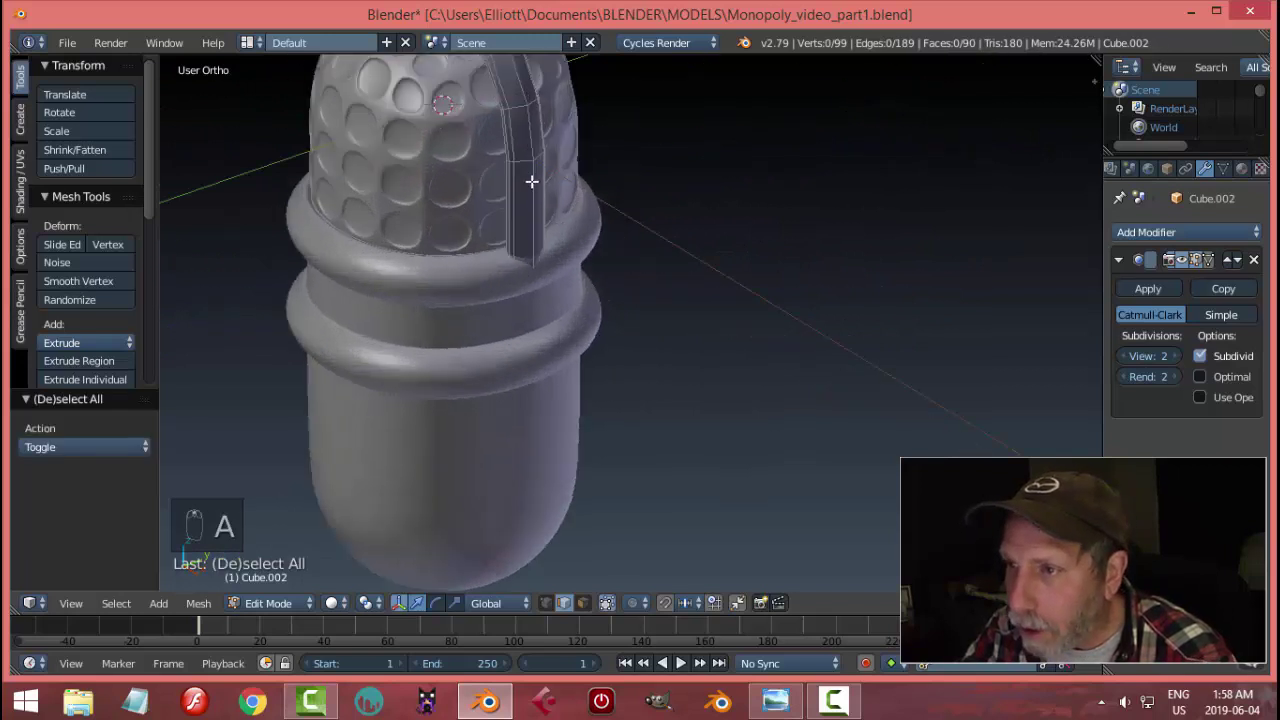
pyautogui.keyDown('alt'); pyautogui.click(531, 181); pyautogui.keyUp('alt')
pyautogui.moveTo(531, 181); pyautogui.dragTo(690, 263, button='middle')
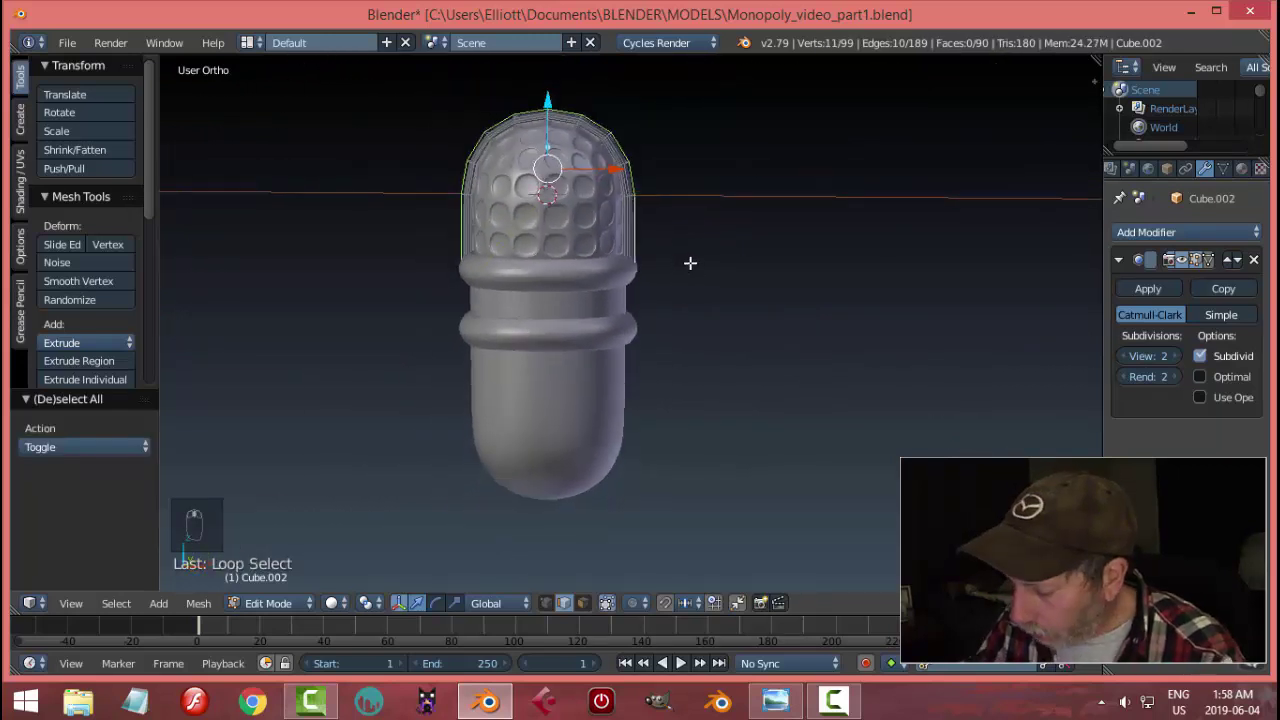
# - Duplicate the strap's edge loop in place and rotate the copy 180° about the Y axis
pyautogui.press('KP_1')
pyautogui.hotkey('shift', 'd')
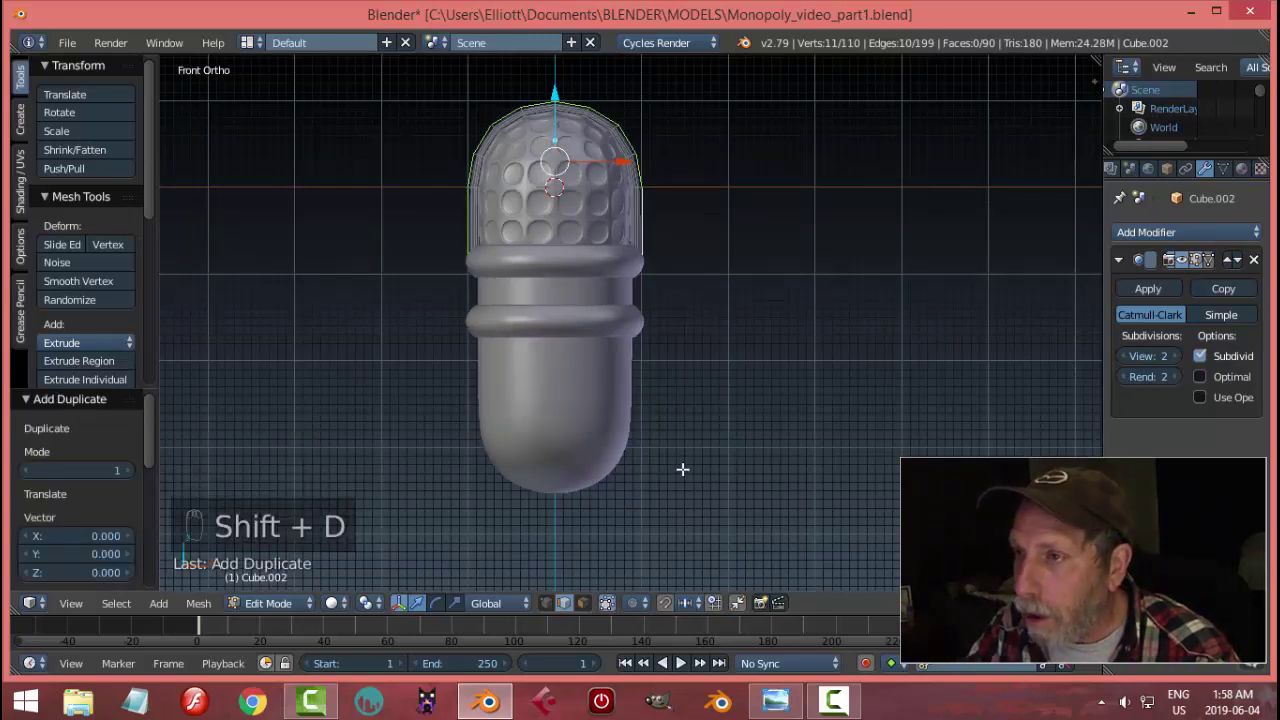
pyautogui.write('r')
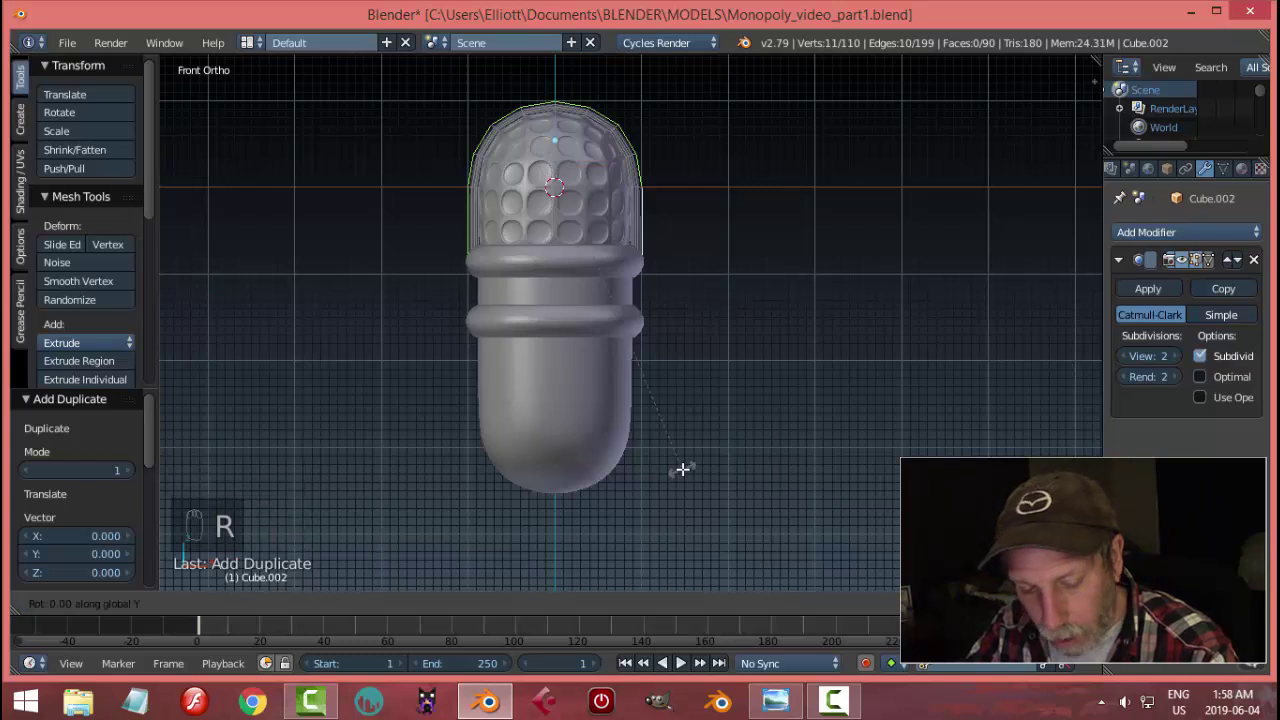
pyautogui.write('180')
pyautogui.press('Return')
# - Move the inverted loop down about 3.681 along Z so it wraps around the bottom of the body
pyautogui.scroll(-3, 598, 230)
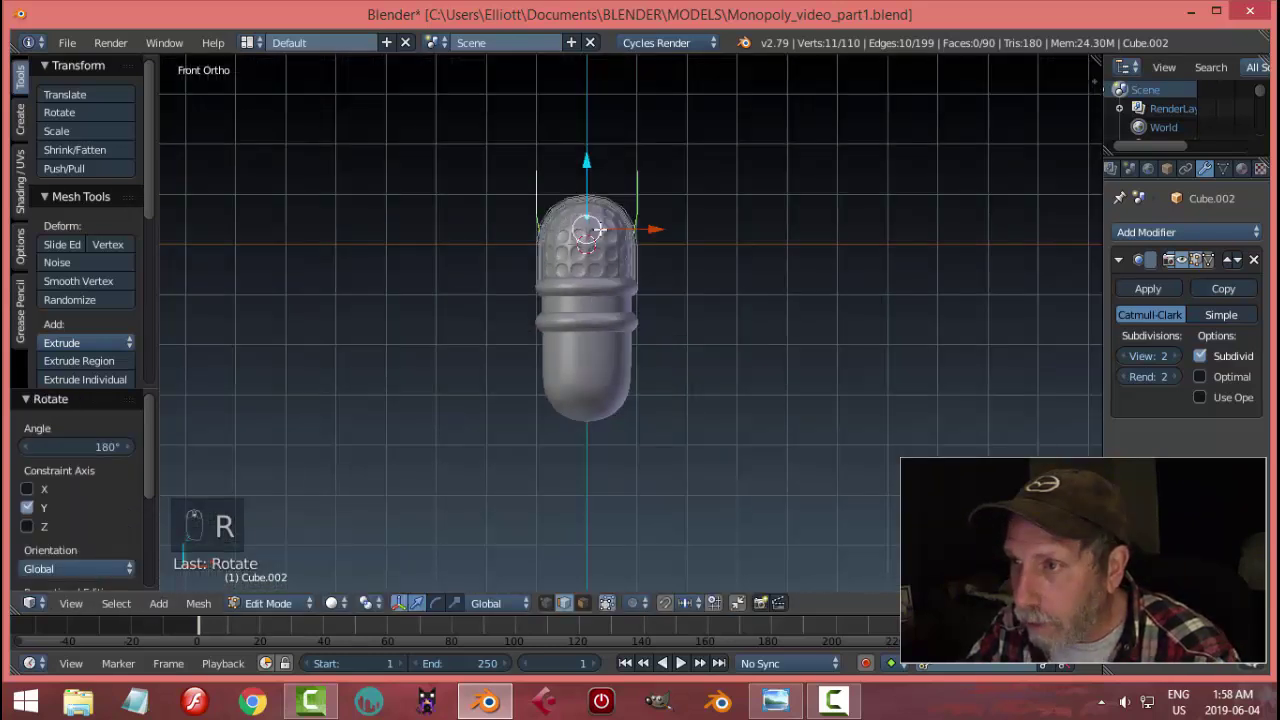
pyautogui.moveTo(586, 165); pyautogui.dragTo(588, 353)
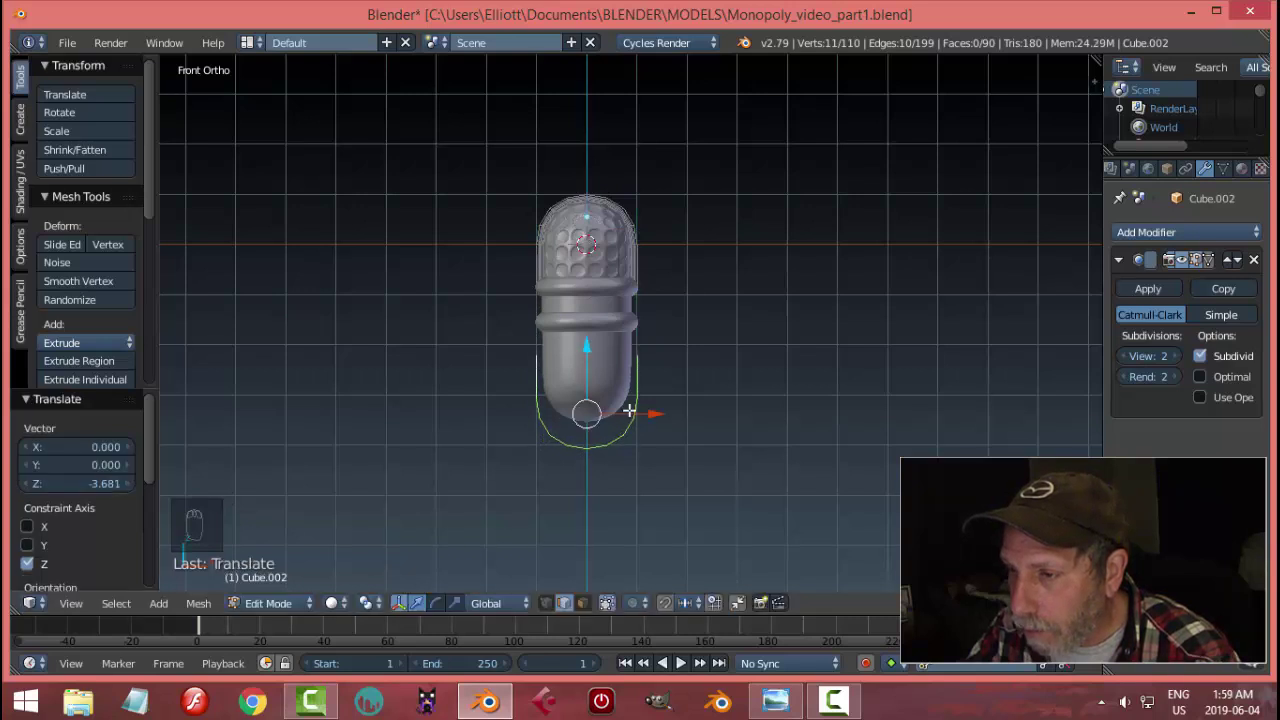
pyautogui.scroll(3, 700, 427)
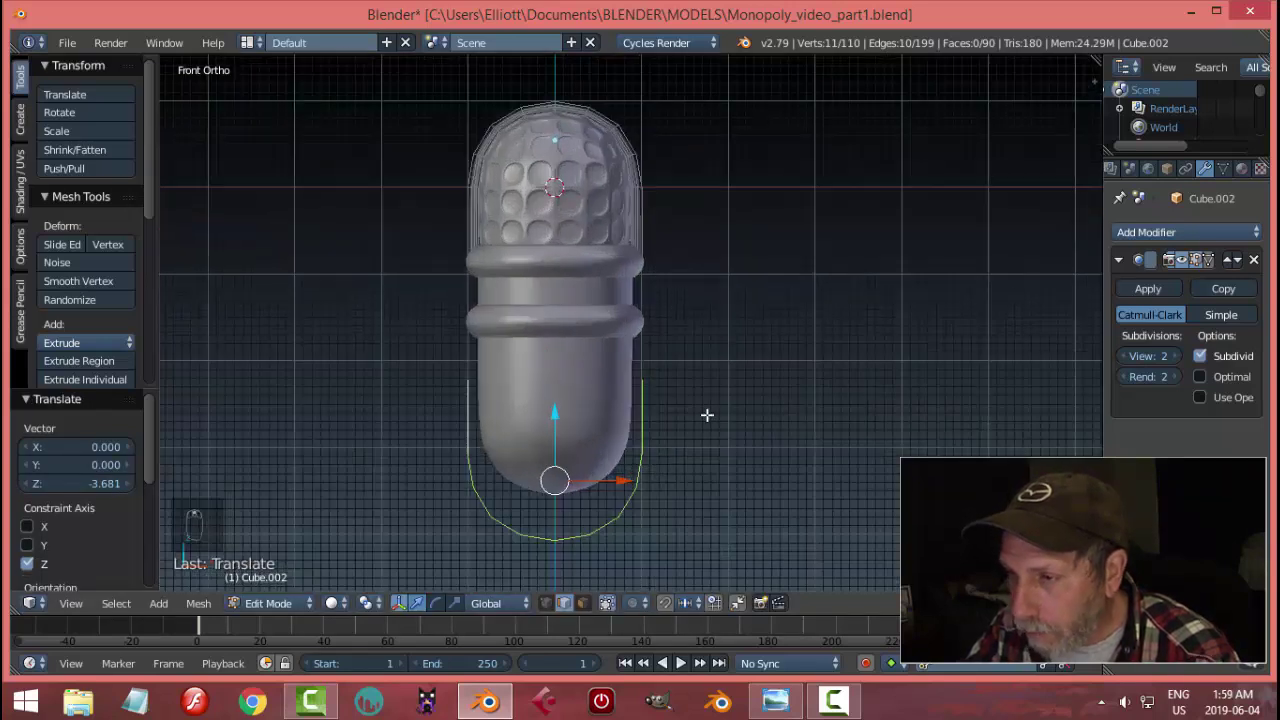
# - Switch to vertex selection and raise the two open end vertices of the U-shaped loop by about 0.984 along Z
pyautogui.press('Tab')
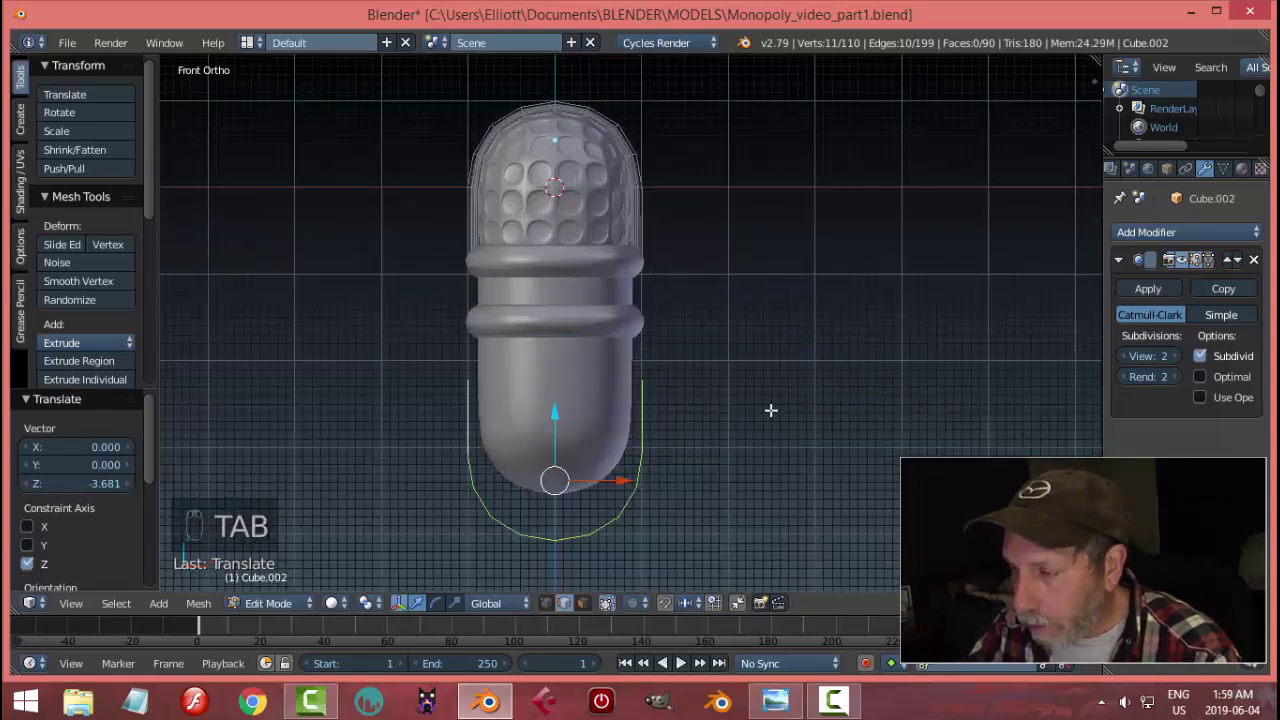
pyautogui.moveTo(769, 409)
pyautogui.mouseDown(button='middle')
pyautogui.moveTo(709, 428)
pyautogui.moveTo(766, 420)
pyautogui.mouseUp(button='middle')
pyautogui.hotkey('ctrl', 'Tab')
pyautogui.click(682, 398)
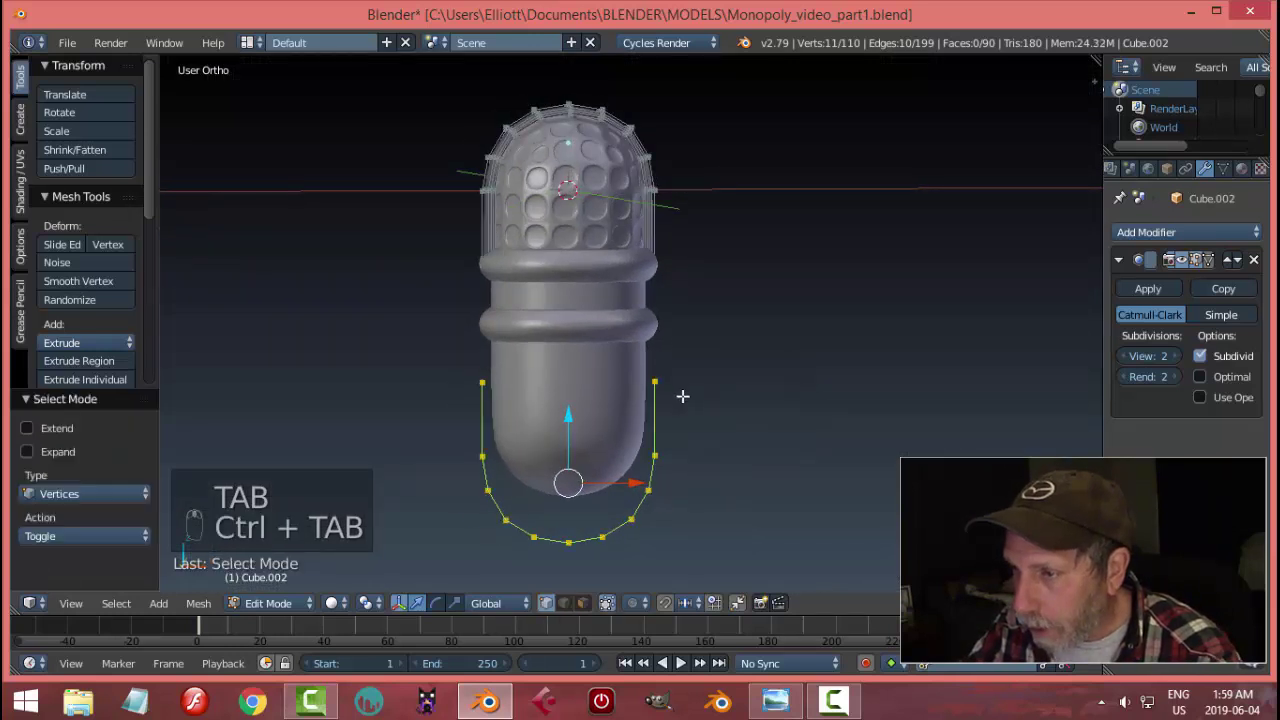
pyautogui.rightClick(655, 378)
pyautogui.keyDown('shift'); pyautogui.rightClick(474, 372); pyautogui.keyUp('shift')
pyautogui.press('KP_1')
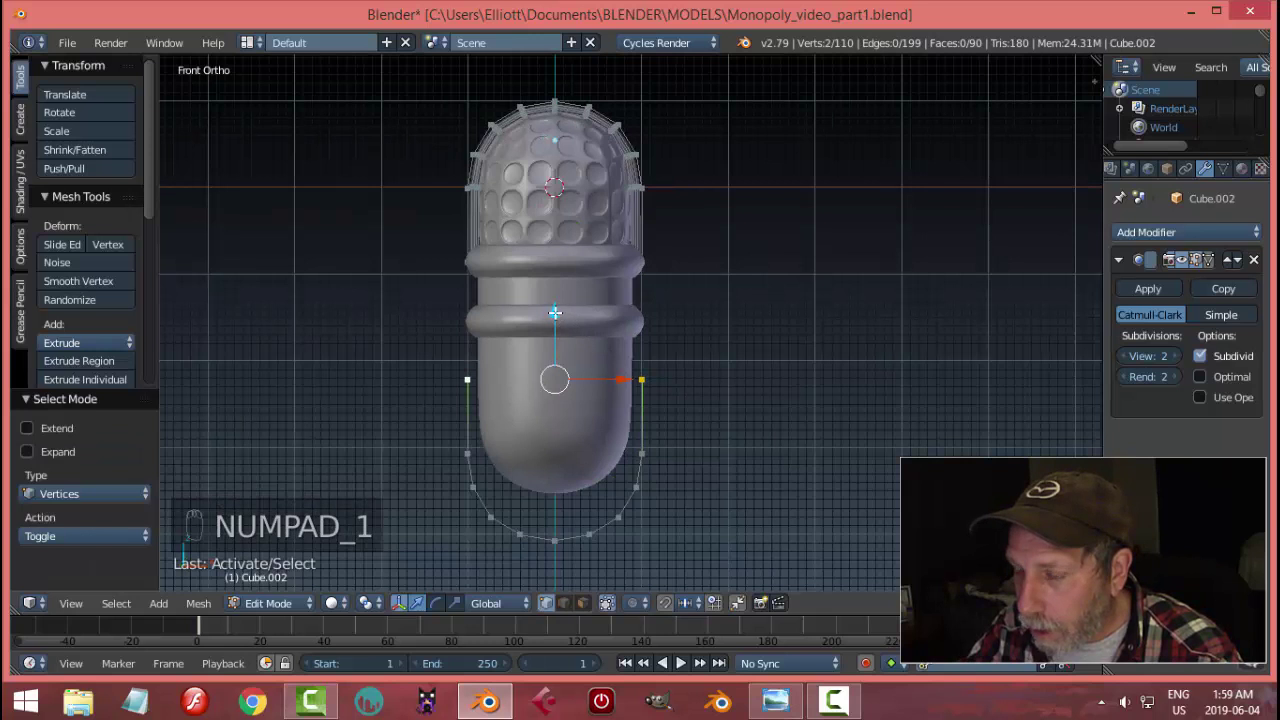
pyautogui.moveTo(552, 308); pyautogui.dragTo(555, 228)
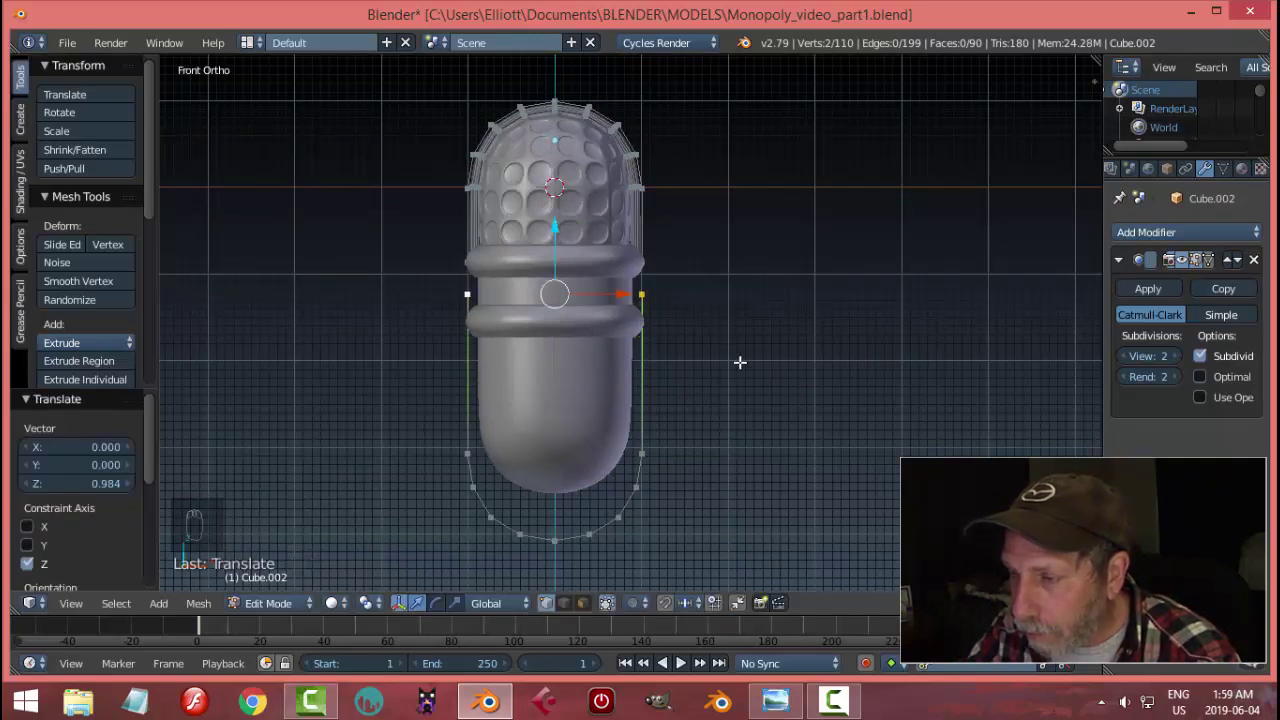
# - Select all linked vertices of the U-shaped loop, separate them into their own object and return to Object Mode
pyautogui.press('a')
pyautogui.press('a')
pyautogui.press('a')
pyautogui.press('a')
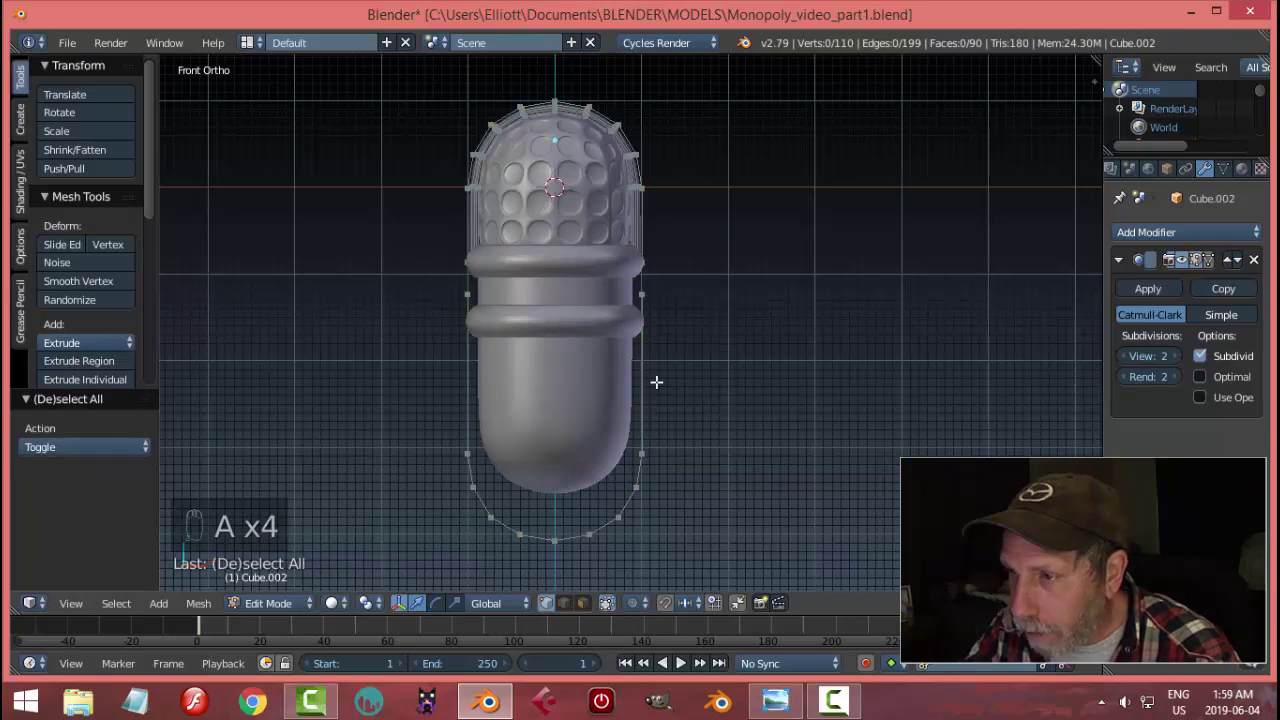
pyautogui.rightClick(647, 446)
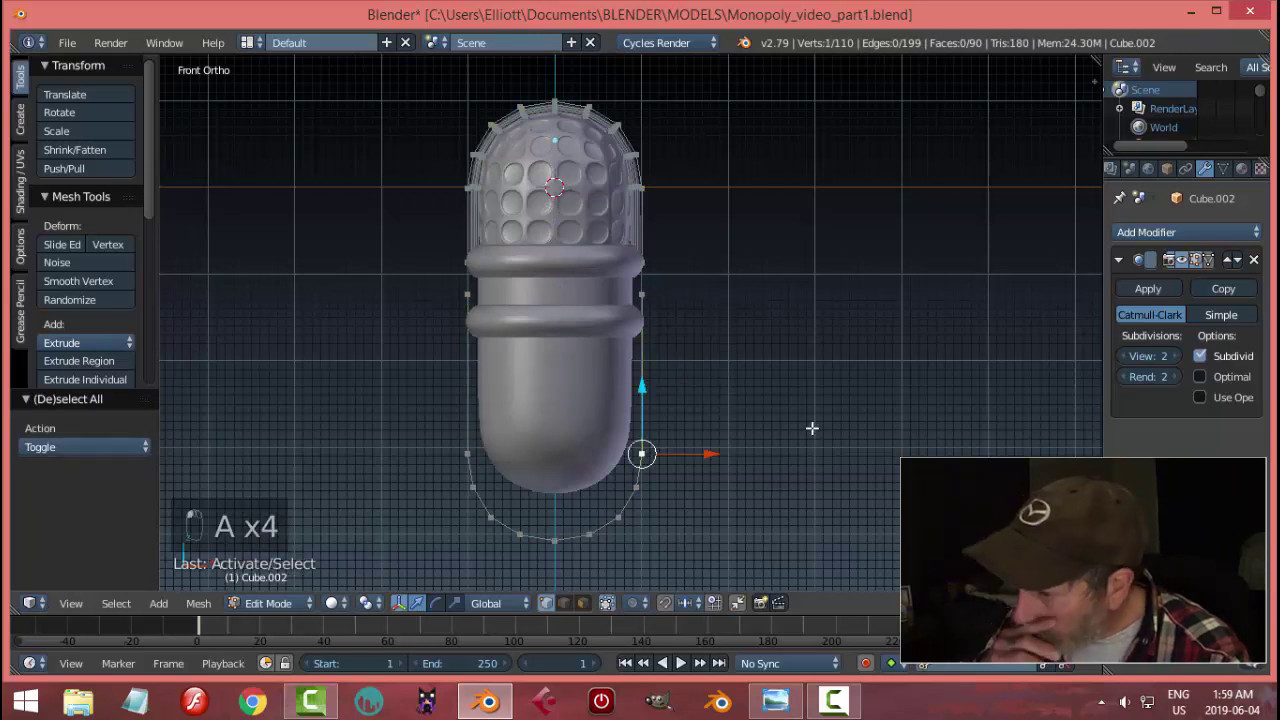
pyautogui.hotkey('ctrl', 'l')
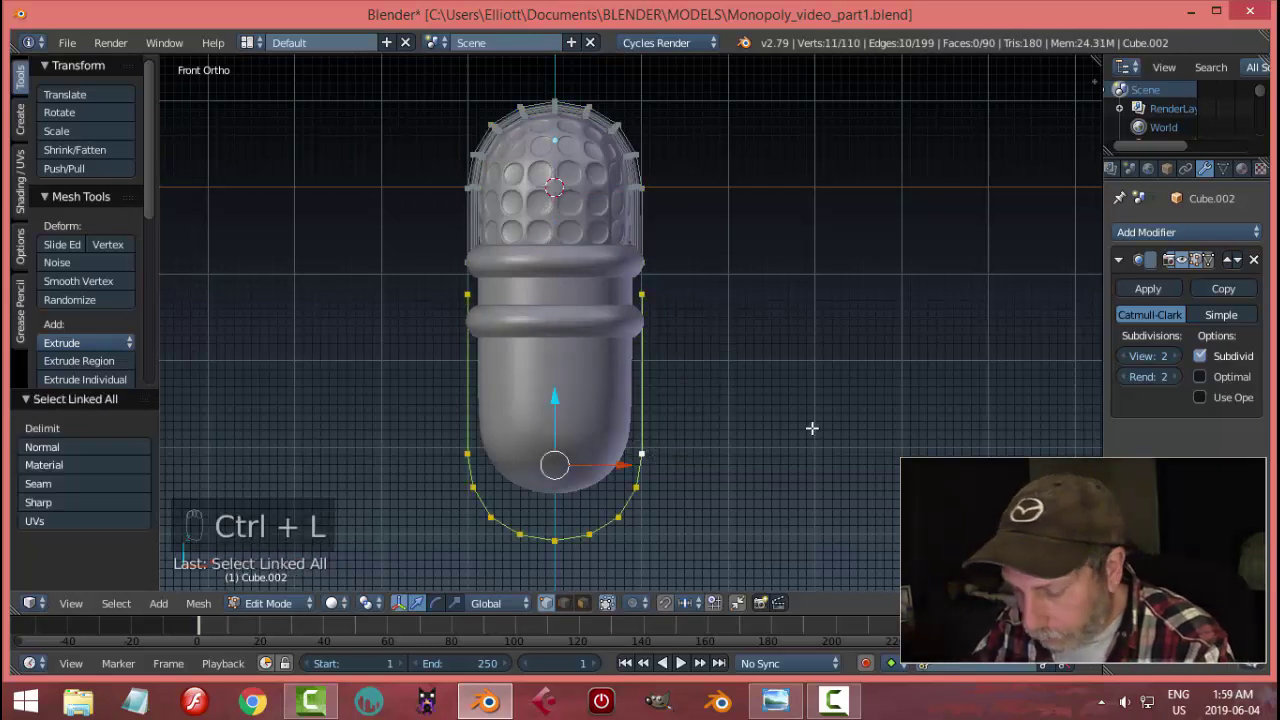
pyautogui.press('p')
pyautogui.click(812, 428)
pyautogui.press('Tab')
pyautogui.click(675, 443)
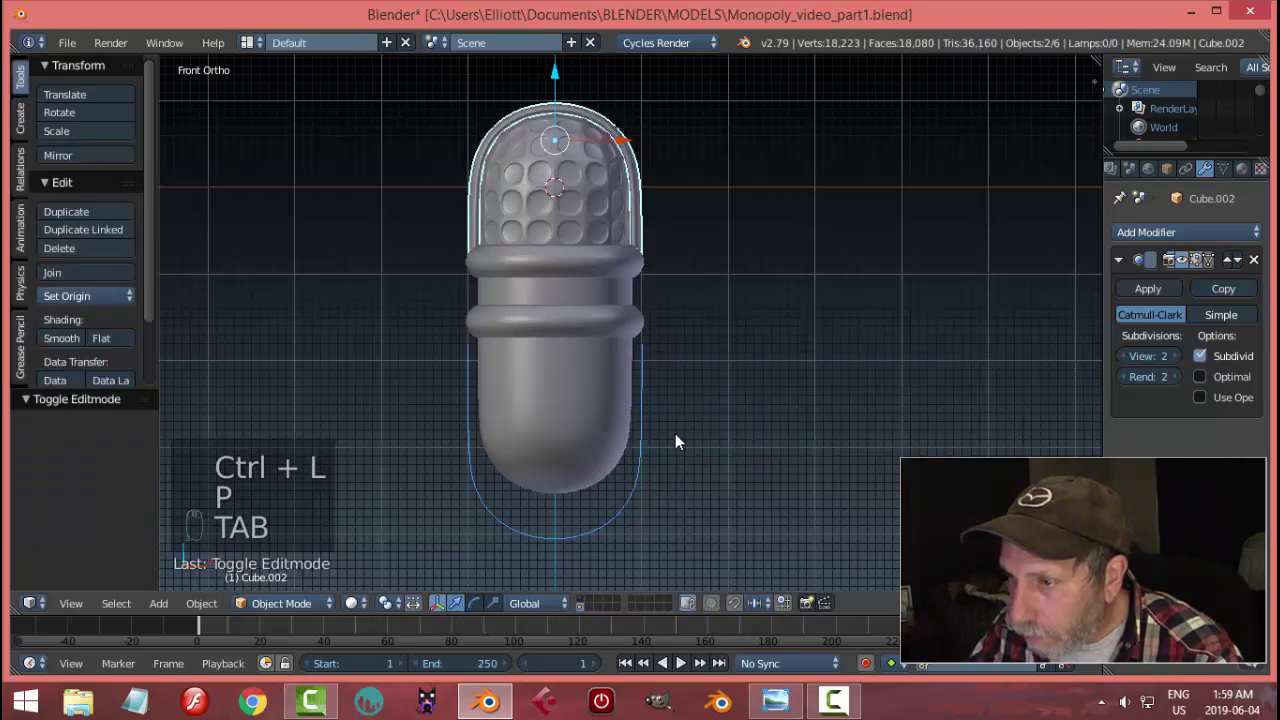
# - Set the origin of the separated U-shaped curve to its geometry
pyautogui.rightClick(640, 460)
pyautogui.click(86, 296)
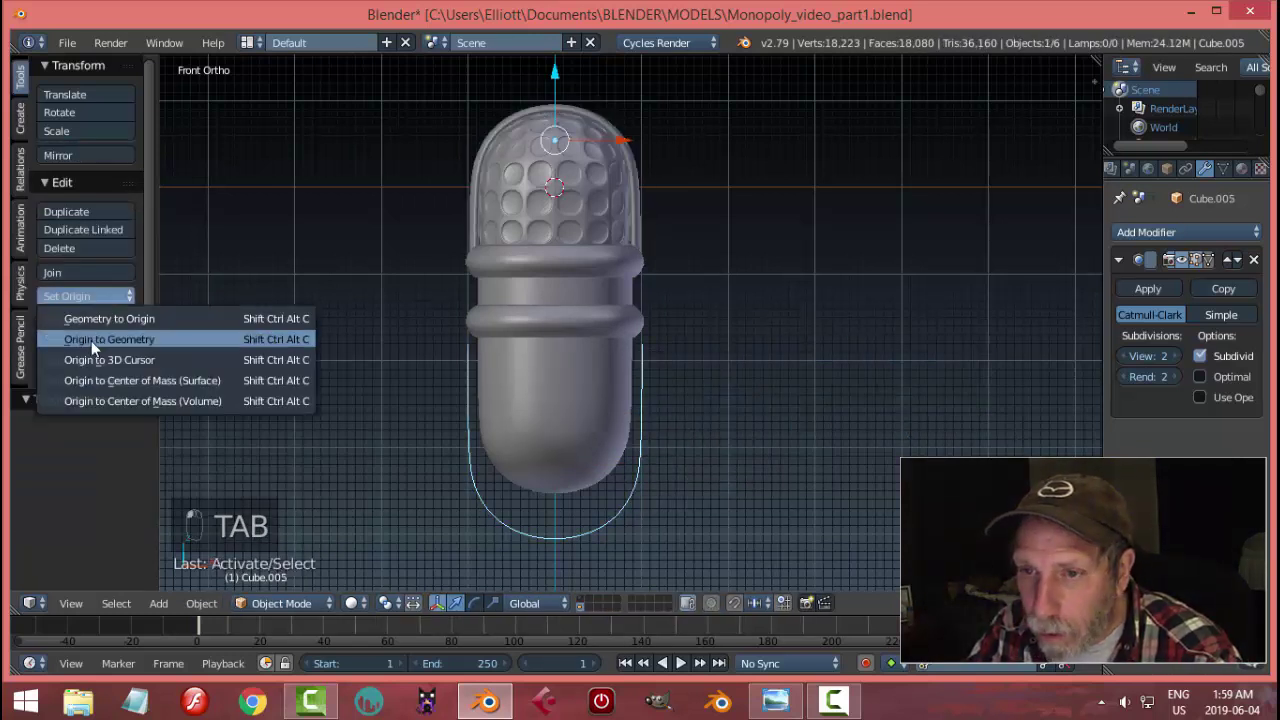
pyautogui.click(91, 341)
# - Extrude the whole U-shaped edge chain about 0.421 along the Y axis in the right view to form a strip
pyautogui.press('Tab')
pyautogui.click(850, 418)
pyautogui.press('a')
pyautogui.press('a')
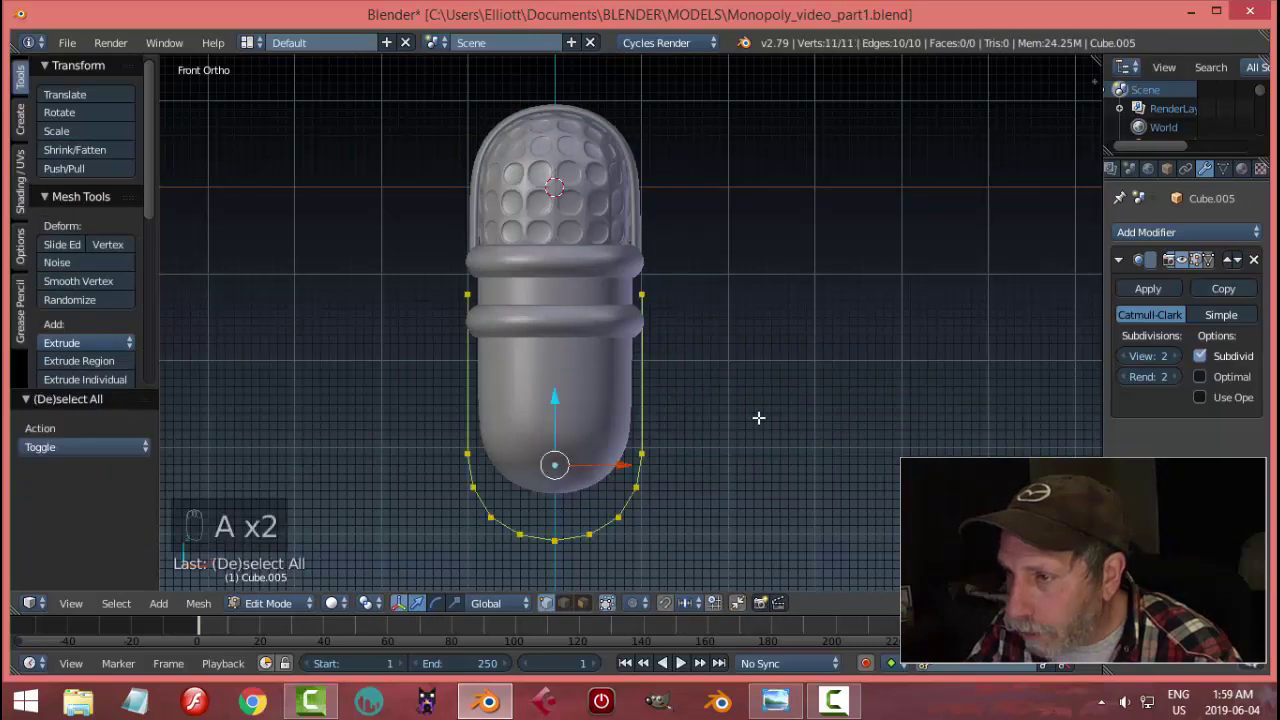
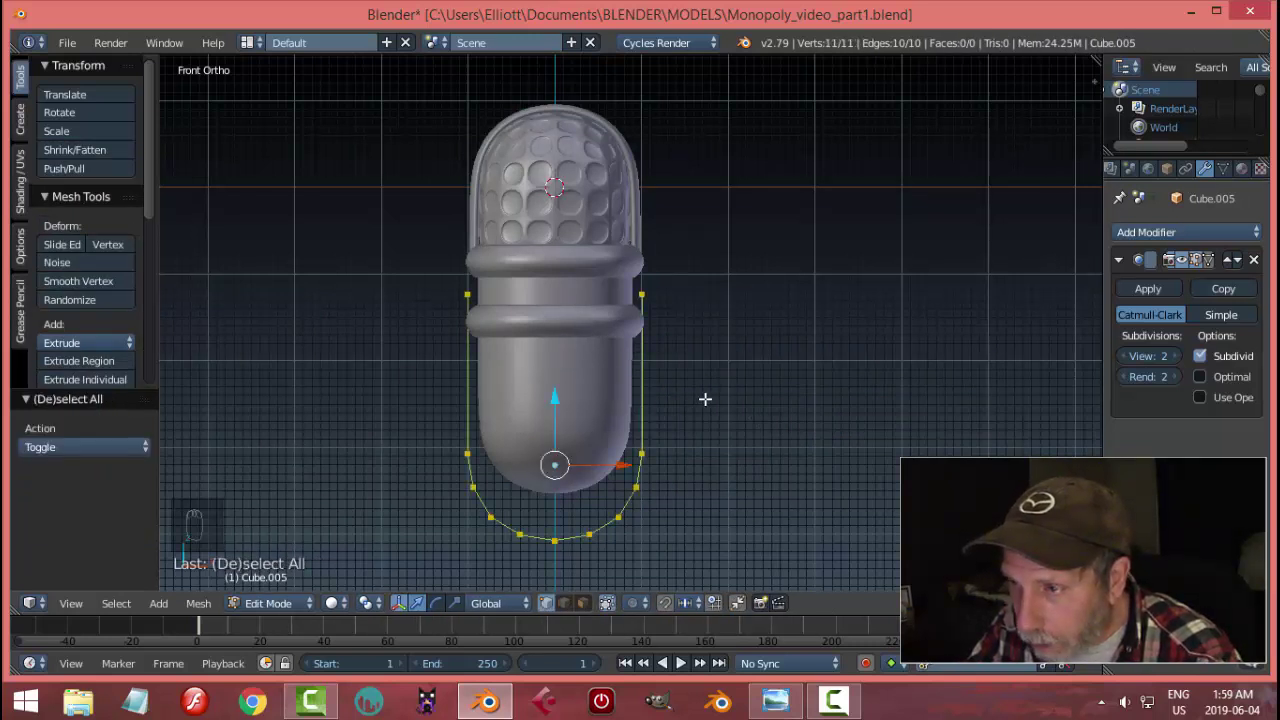
pyautogui.moveTo(744, 399); pyautogui.dragTo(733, 401, button='middle')
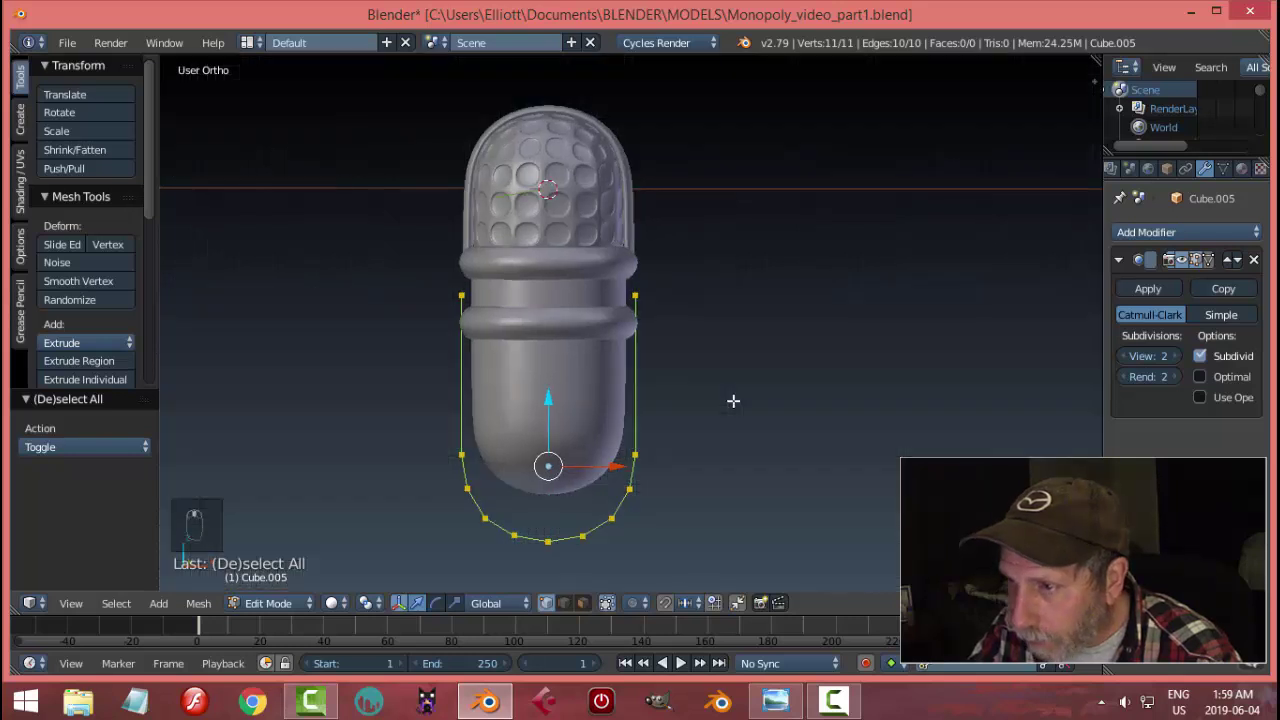
pyautogui.press('KP_3')
pyautogui.scroll(5, 734, 400)
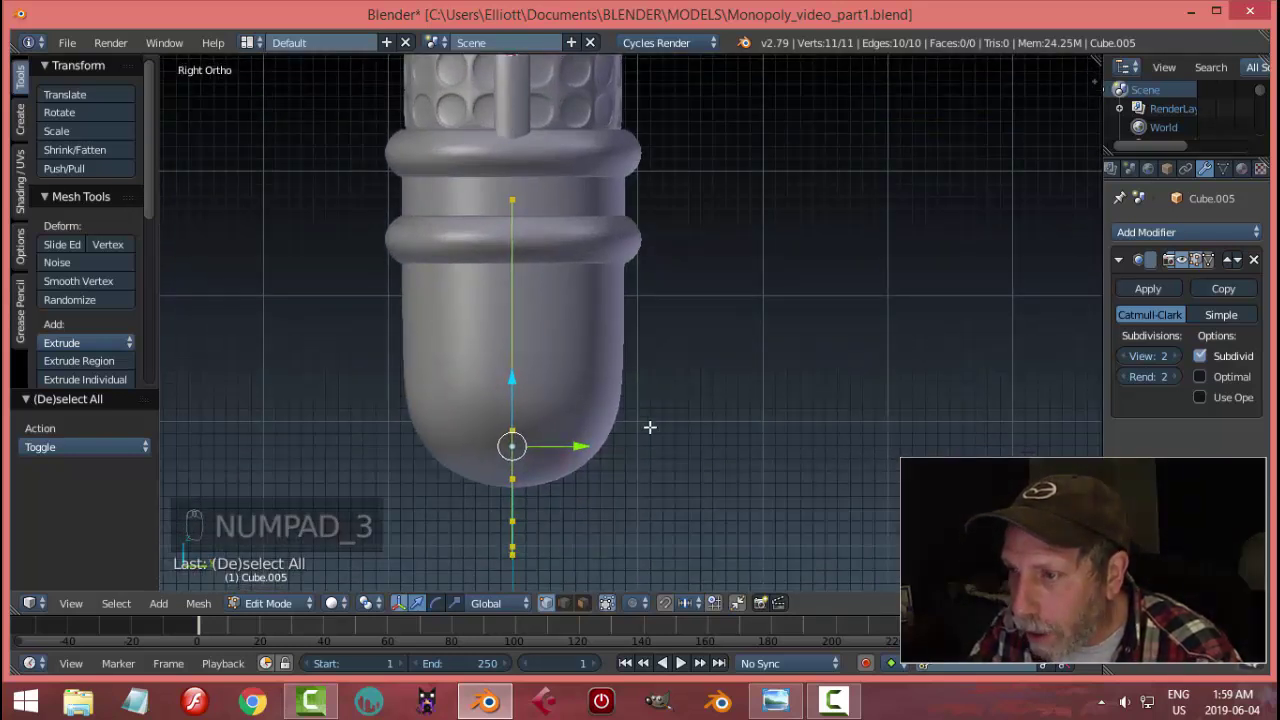
pyautogui.press('e')
pyautogui.press('y')
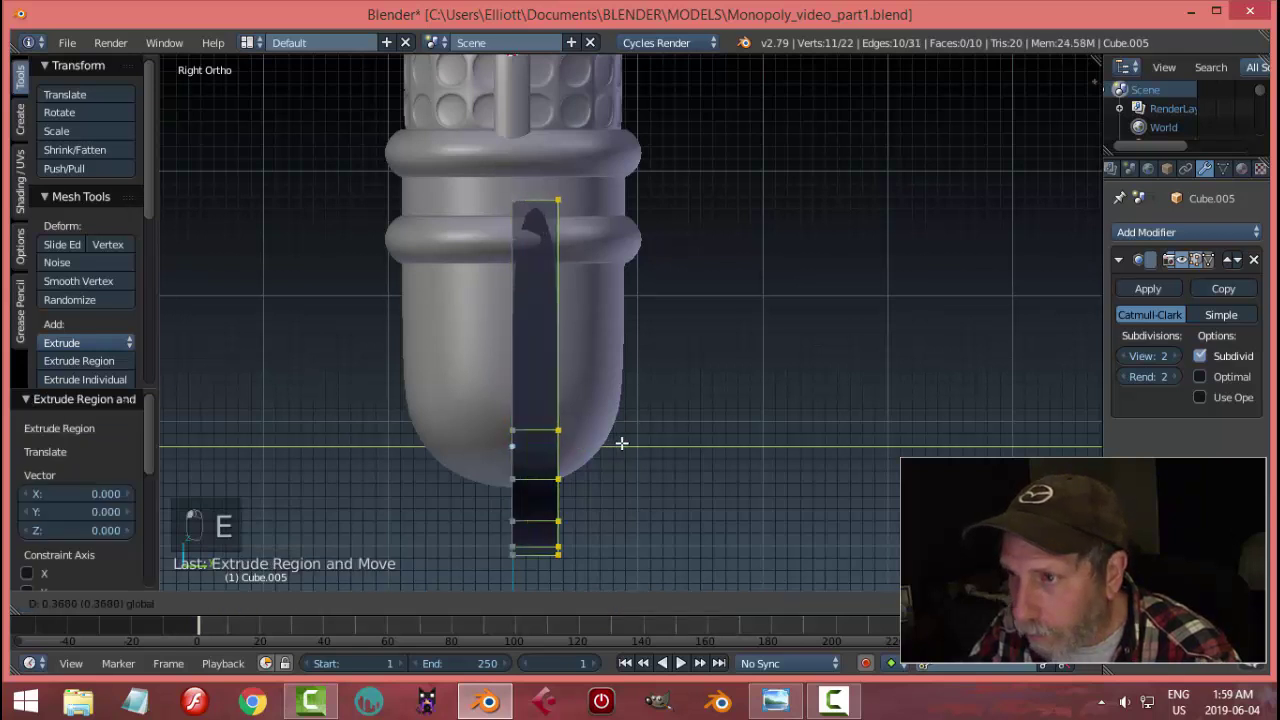
pyautogui.click(628, 439)
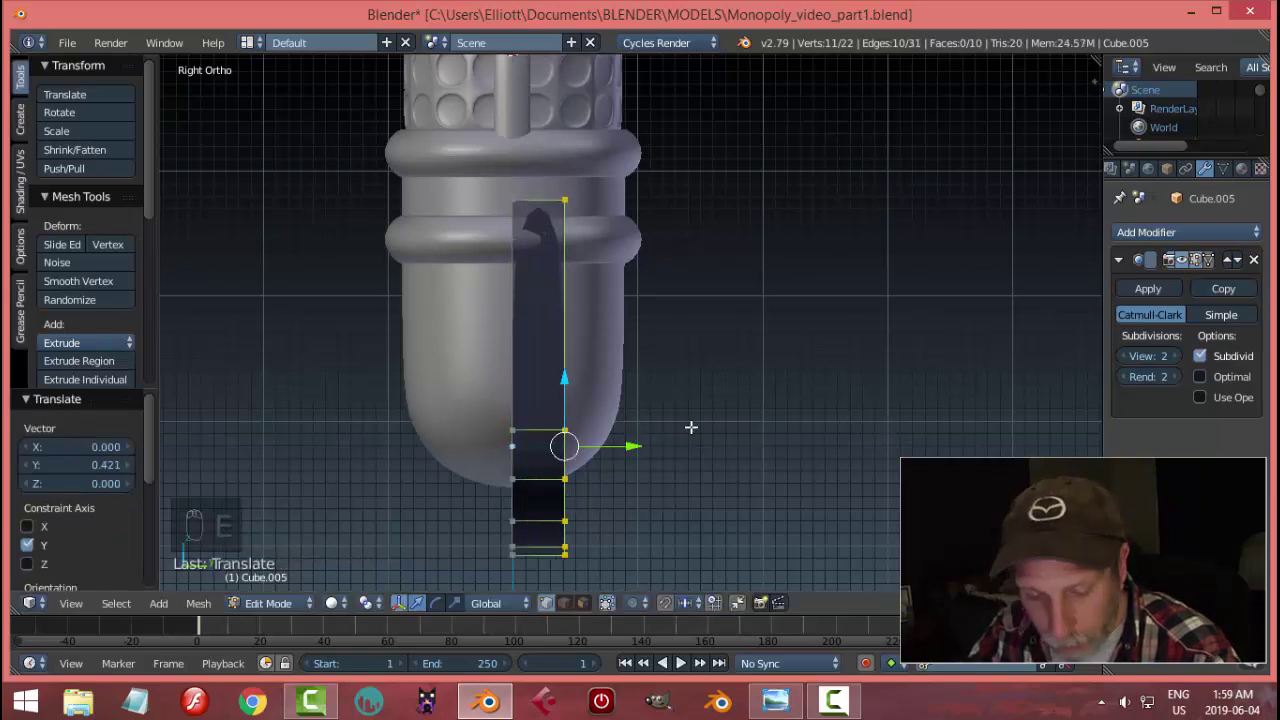
# - Recalculate the normals of the whole U-shaped strip and move the object about -0.165 along Y towards the body's centre
pyautogui.press('a')
pyautogui.press('a')
pyautogui.press('a')
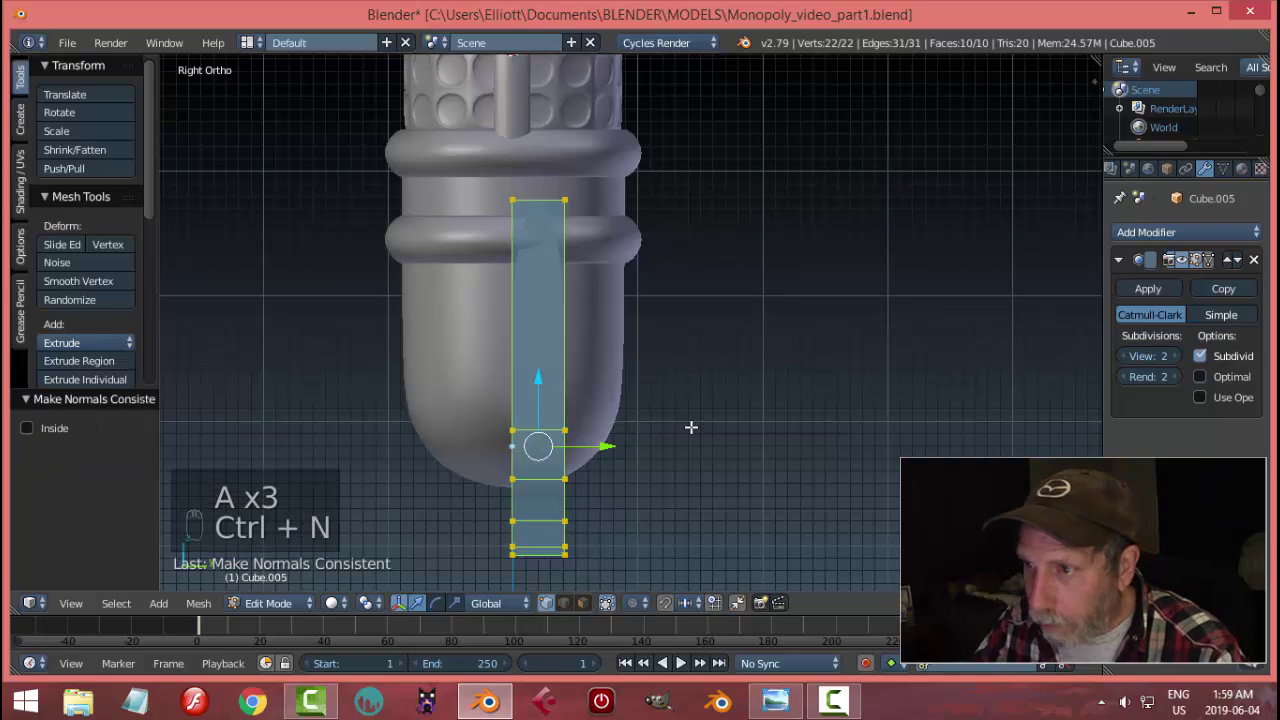
pyautogui.press('Tab')
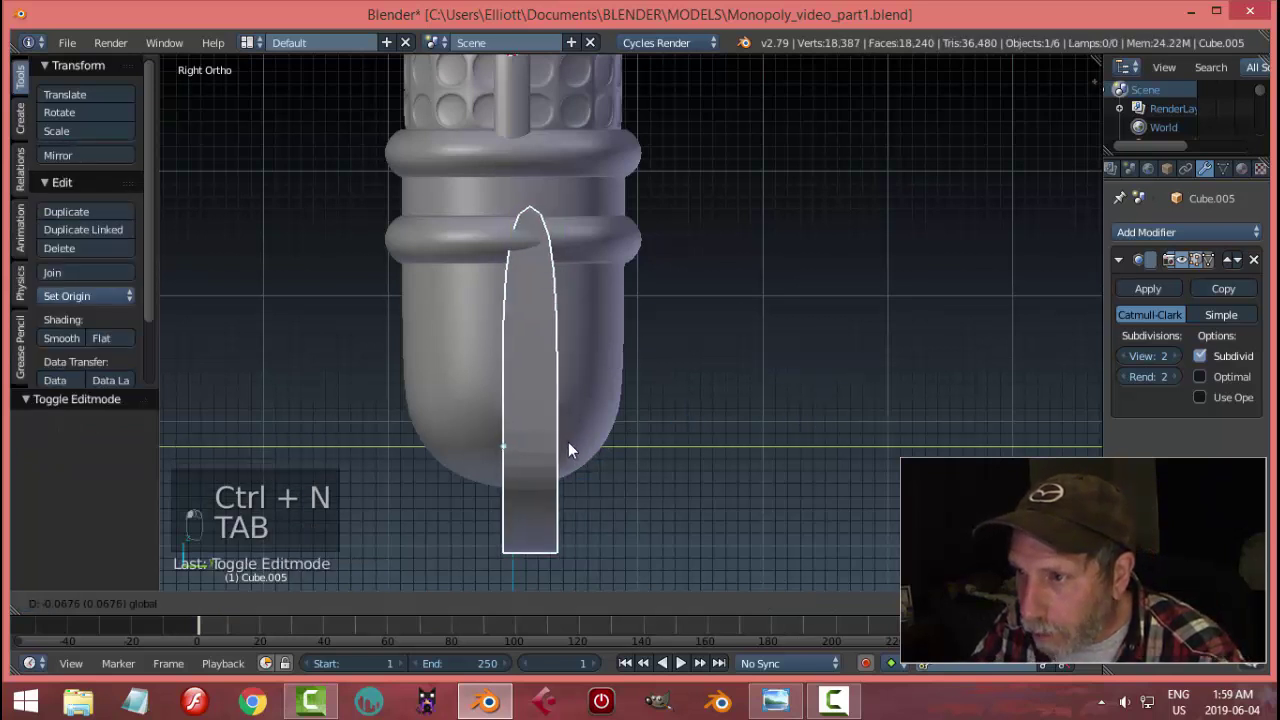
pyautogui.click(559, 449)
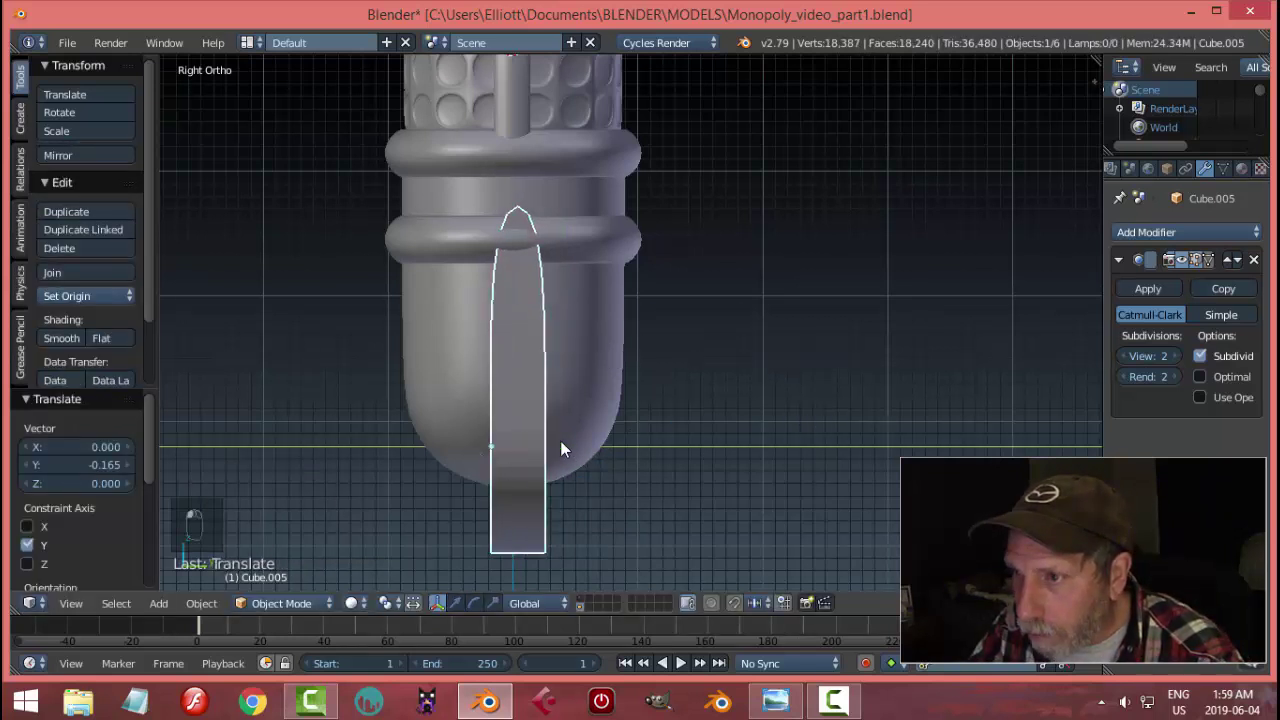
# - Extrude the whole U-shaped strip in Edit Mode and shrink/fatten it by -0.225 to give the bracket thickness
pyautogui.moveTo(560, 440); pyautogui.dragTo(558, 441)
pyautogui.keyDown('shift'); pyautogui.moveTo(603, 311); pyautogui.dragTo(727, 406, button='middle'); pyautogui.keyUp('shift')
pyautogui.press('Tab')
pyautogui.click(760, 409)
pyautogui.press('a')
pyautogui.press('a')
pyautogui.press('a')
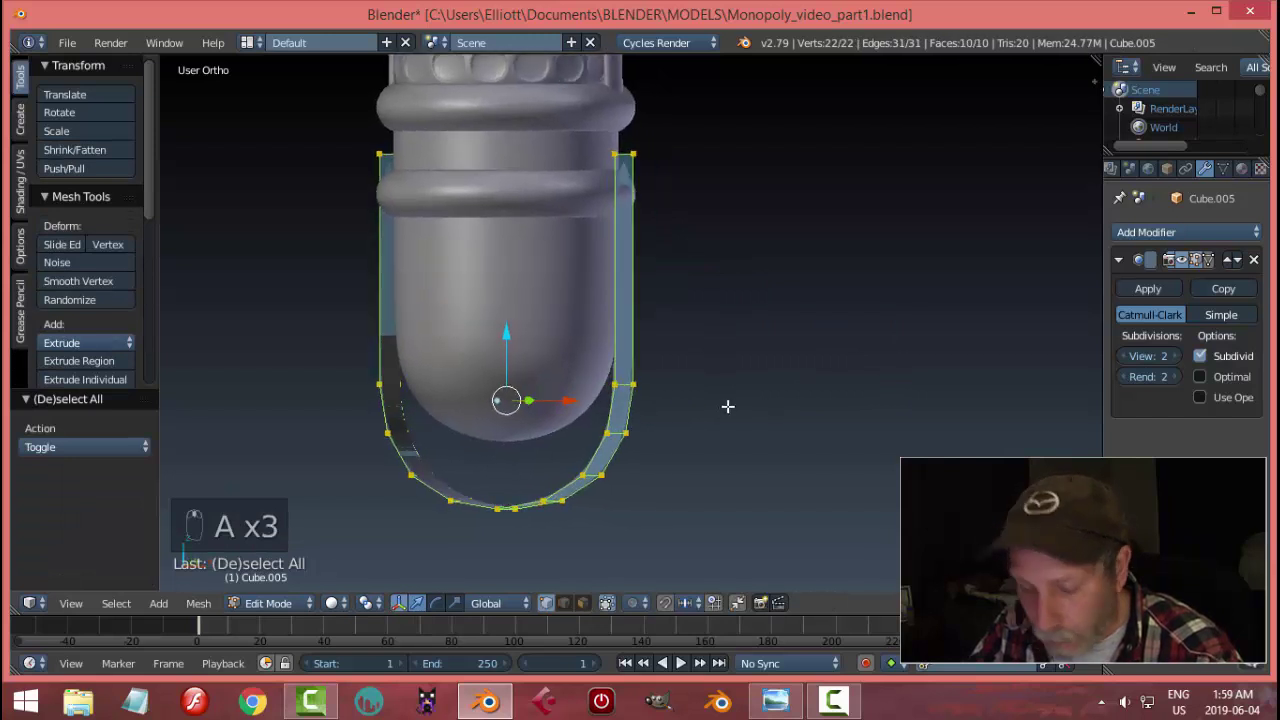
pyautogui.press('e')
pyautogui.hotkey('alt', 's')
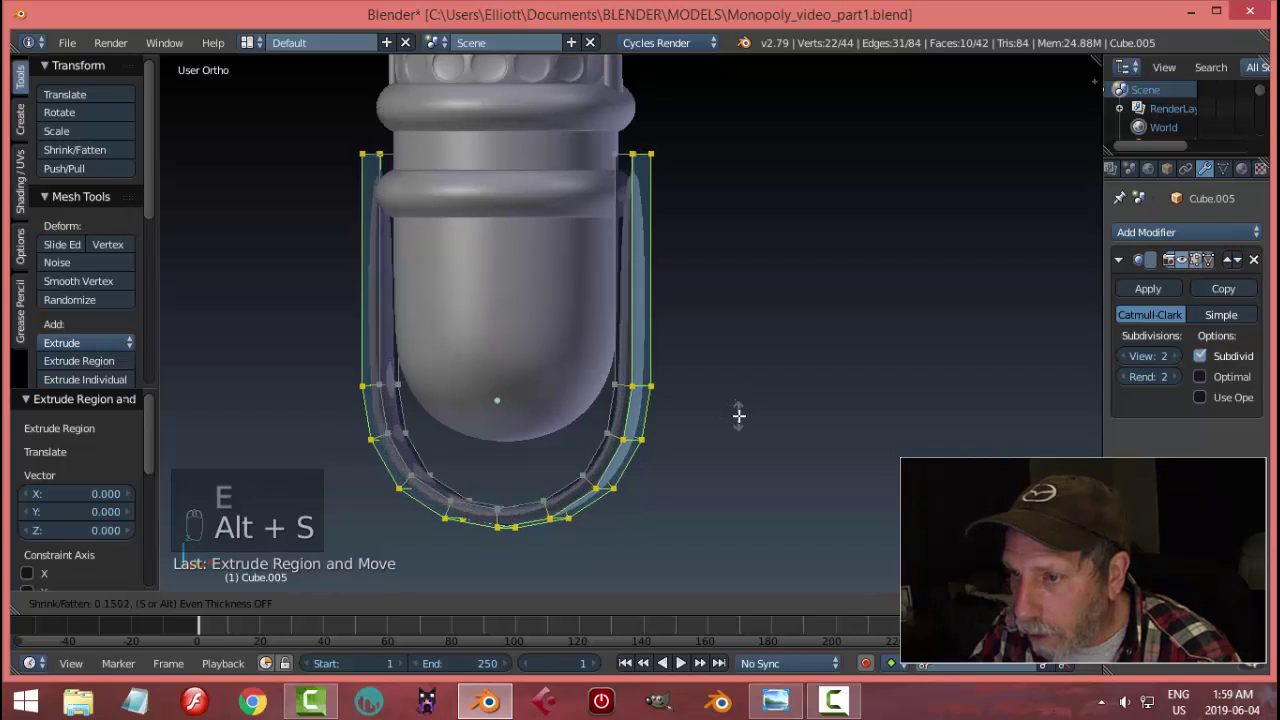
pyautogui.click(746, 420)
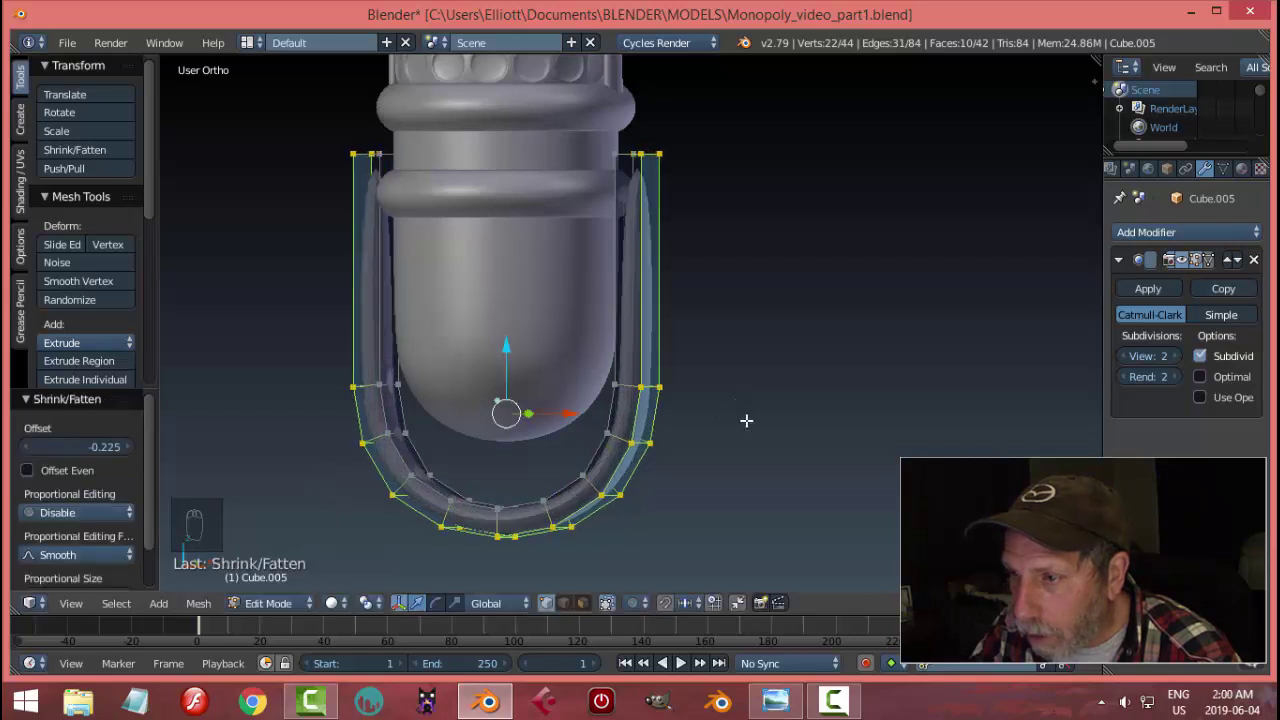
# - Remove doubles from the whole bracket mesh, clear the selection and switch to edge selection
pyautogui.press('a')
pyautogui.press('a')
pyautogui.press('w')
pyautogui.click(749, 415)
pyautogui.press('a')
pyautogui.click(565, 603)
# - Add one edge loop close to the upper end of each of the bracket's two arms
pyautogui.moveTo(745, 280); pyautogui.dragTo(723, 317, button='middle')
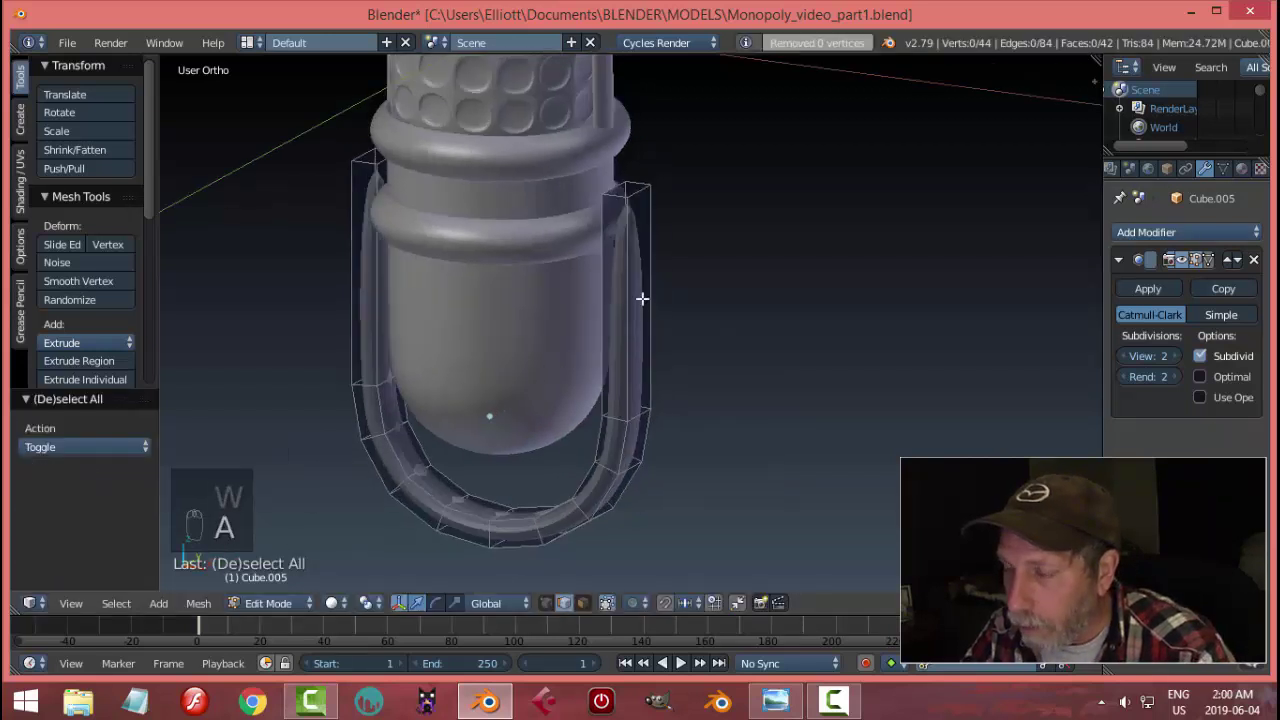
pyautogui.hotkey('ctrl', 'r')
pyautogui.click(631, 287)
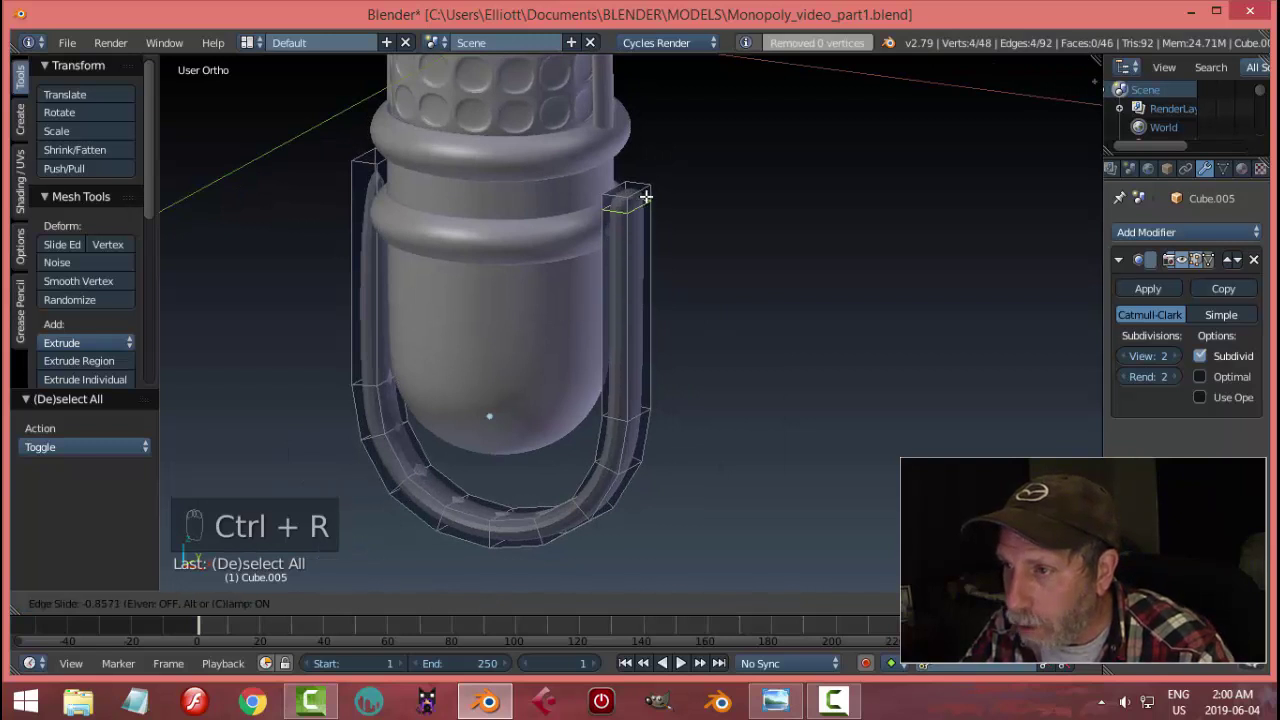
pyautogui.click(645, 197)
pyautogui.hotkey('ctrl', 'r')
pyautogui.click(370, 240)
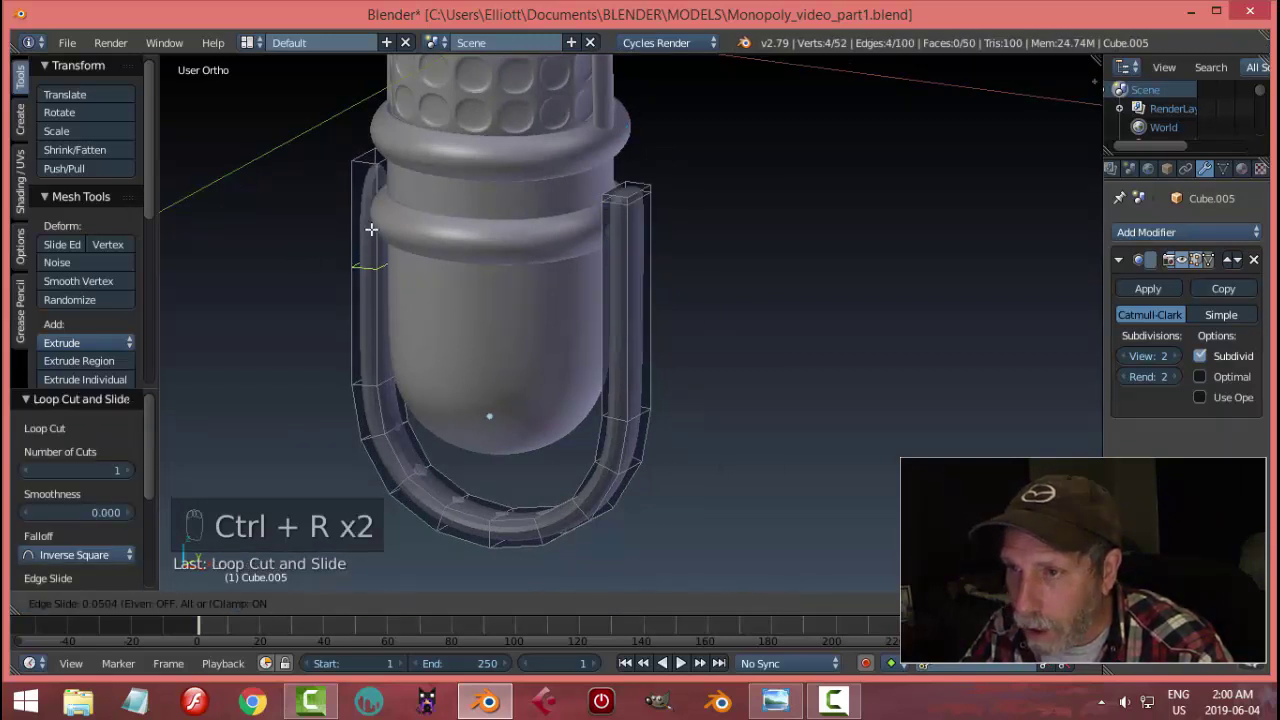
pyautogui.click(384, 143)
# - Return to Object Mode and apply smooth shading to the U-shaped bracket
pyautogui.press('a')
pyautogui.press('Tab')
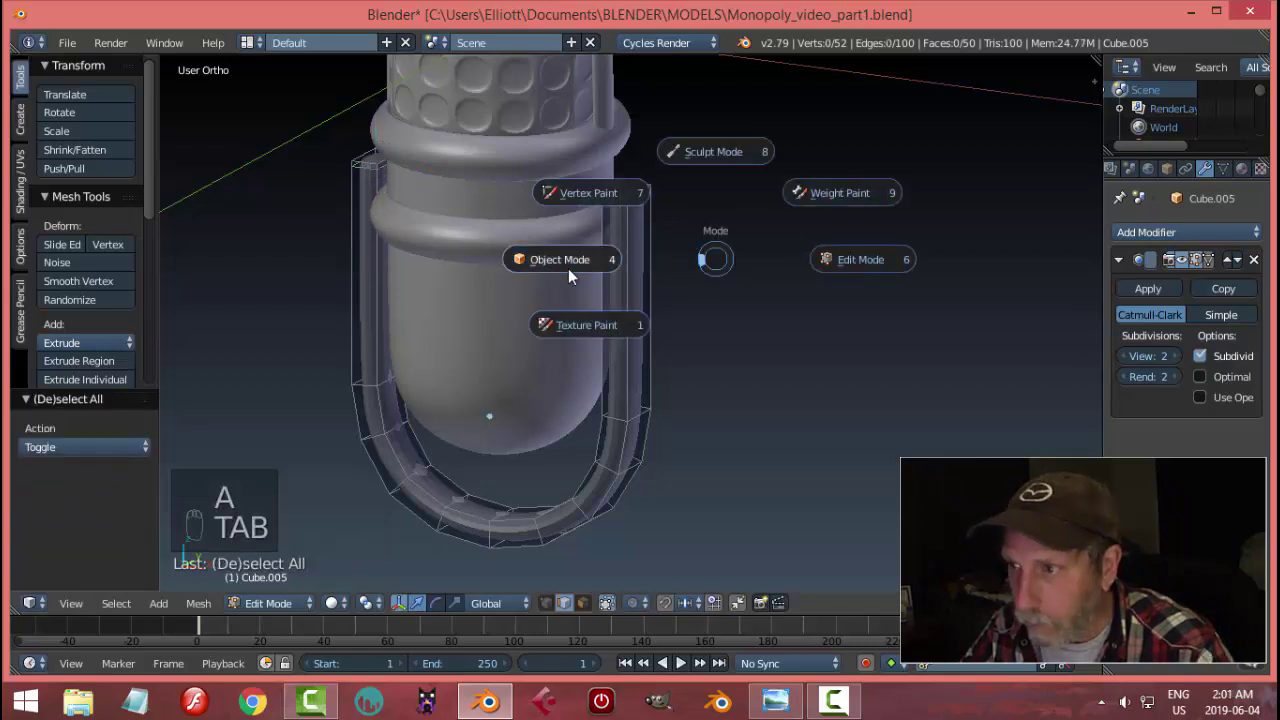
pyautogui.click(61, 338)
pyautogui.press('a')
pyautogui.moveTo(537, 346); pyautogui.dragTo(609, 322, button='middle')
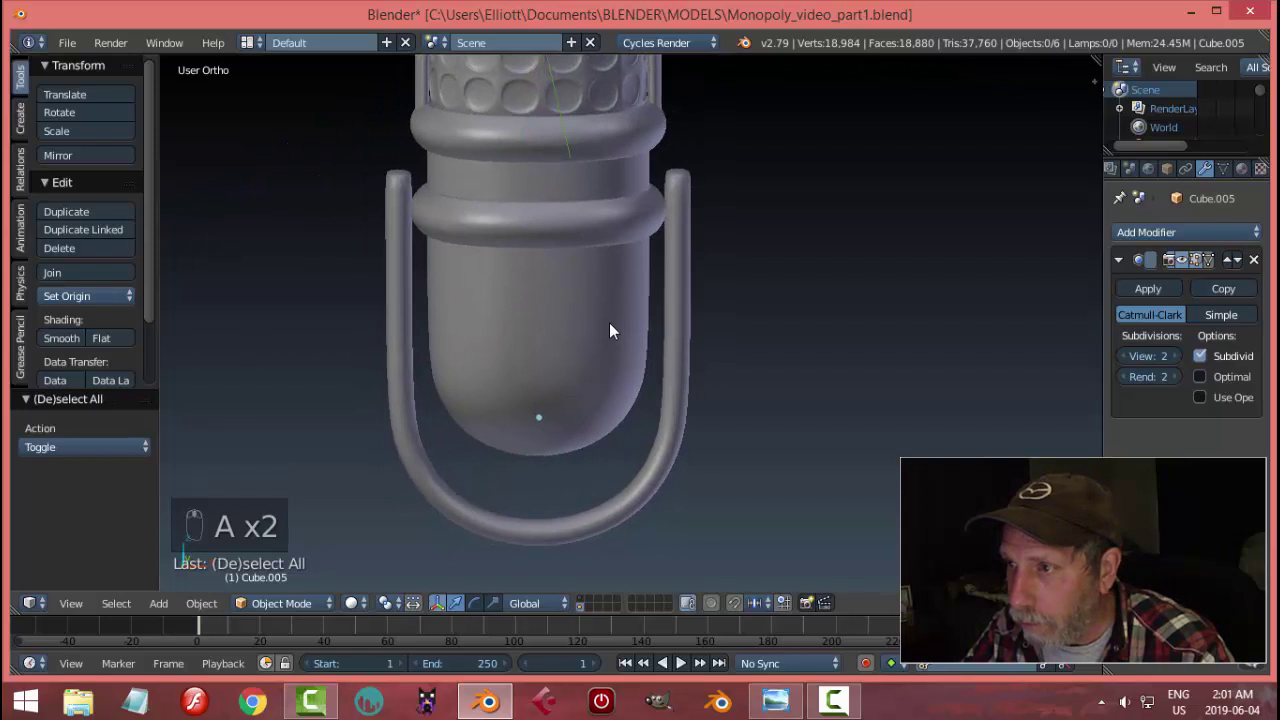
# - Nudge the U-shaped bracket slightly along the Z axis in the front view and deselect it
pyautogui.rightClick(674, 311)
pyautogui.press('KP_1')
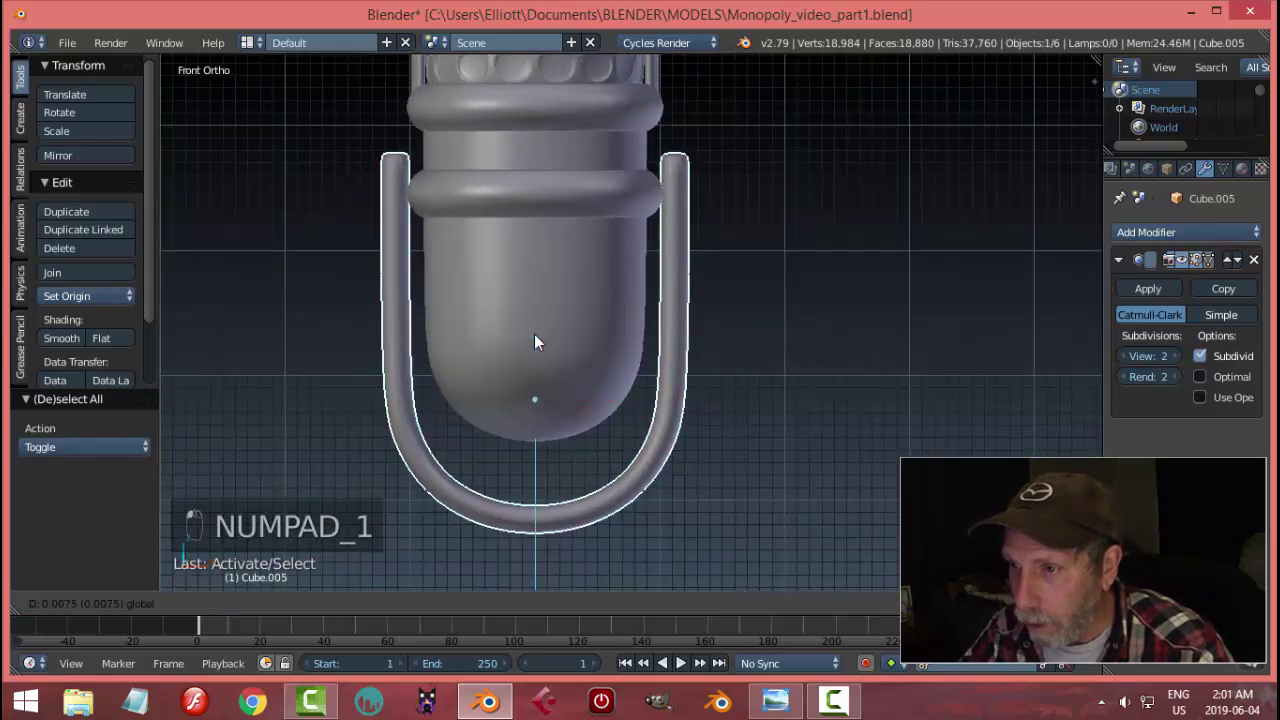
pyautogui.press('a')
pyautogui.moveTo(770, 297); pyautogui.dragTo(763, 296, button='middle')
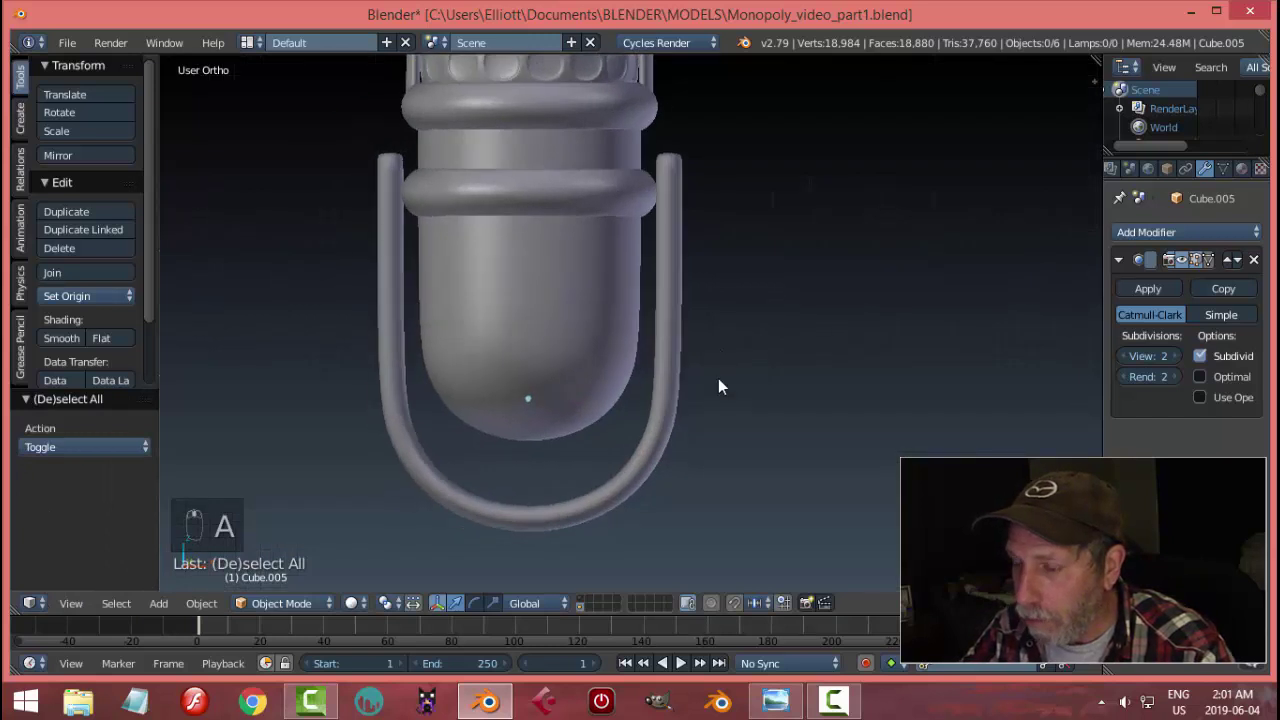
# - Select the four central faces on the underside of the microphone body in Edit Mode with face selection
pyautogui.moveTo(718, 387); pyautogui.dragTo(586, 329, button='middle')
pyautogui.rightClick(584, 325)
pyautogui.press('Tab')
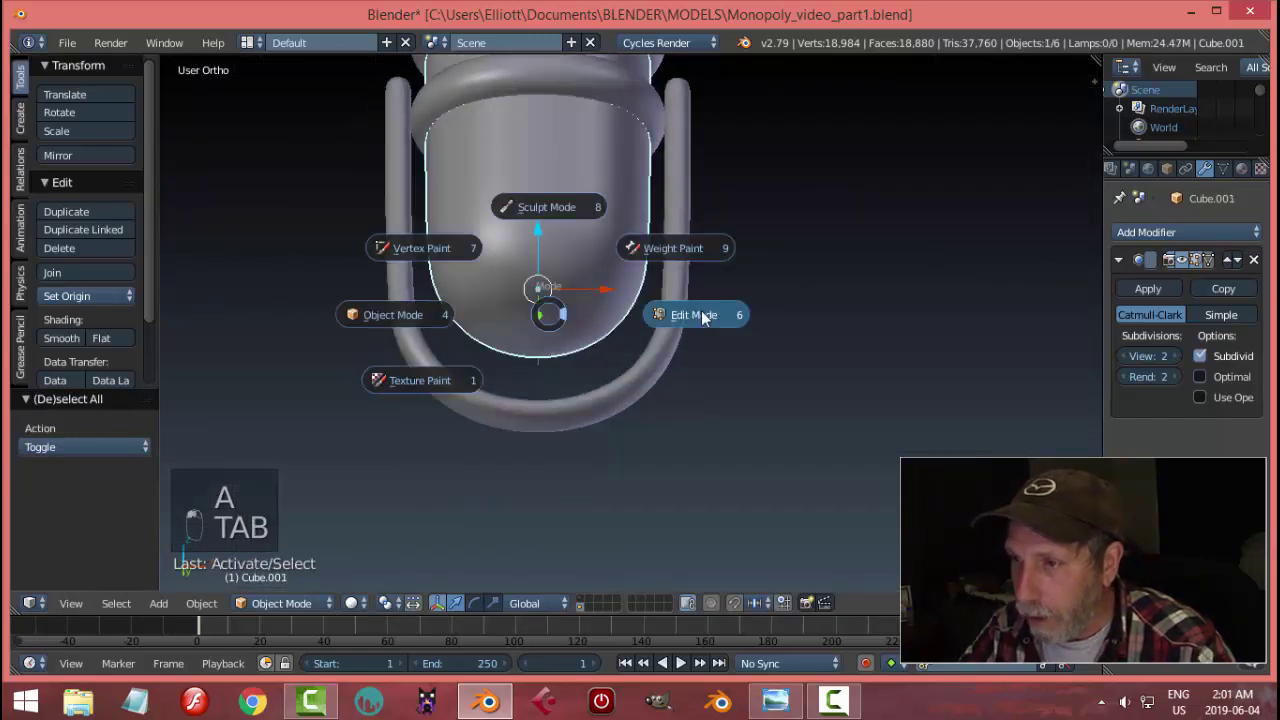
pyautogui.click(703, 316)
pyautogui.hotkey('ctrl', 'Tab')
pyautogui.click(587, 352)
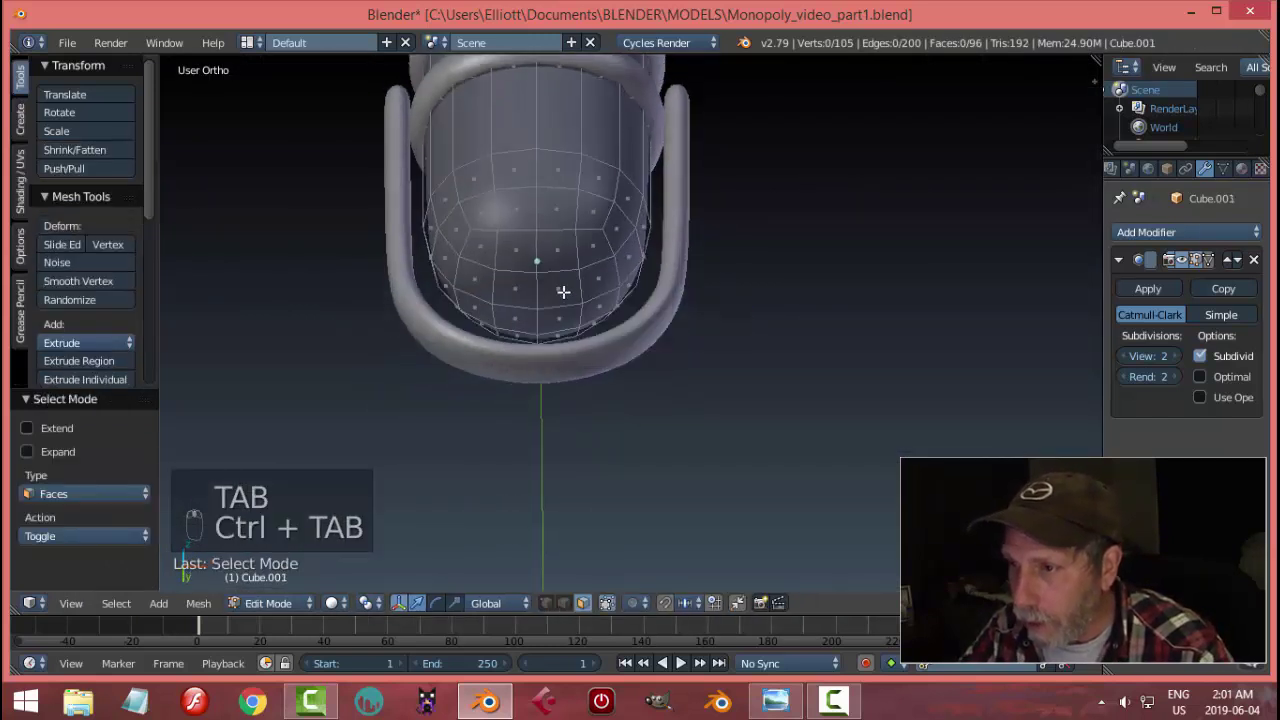
pyautogui.rightClick(563, 291)
pyautogui.keyDown('shift'); pyautogui.rightClick(511, 291); pyautogui.keyUp('shift')
pyautogui.keyDown('shift'); pyautogui.rightClick(518, 318); pyautogui.keyUp('shift')
pyautogui.keyDown('shift'); pyautogui.rightClick(569, 319); pyautogui.keyUp('shift')
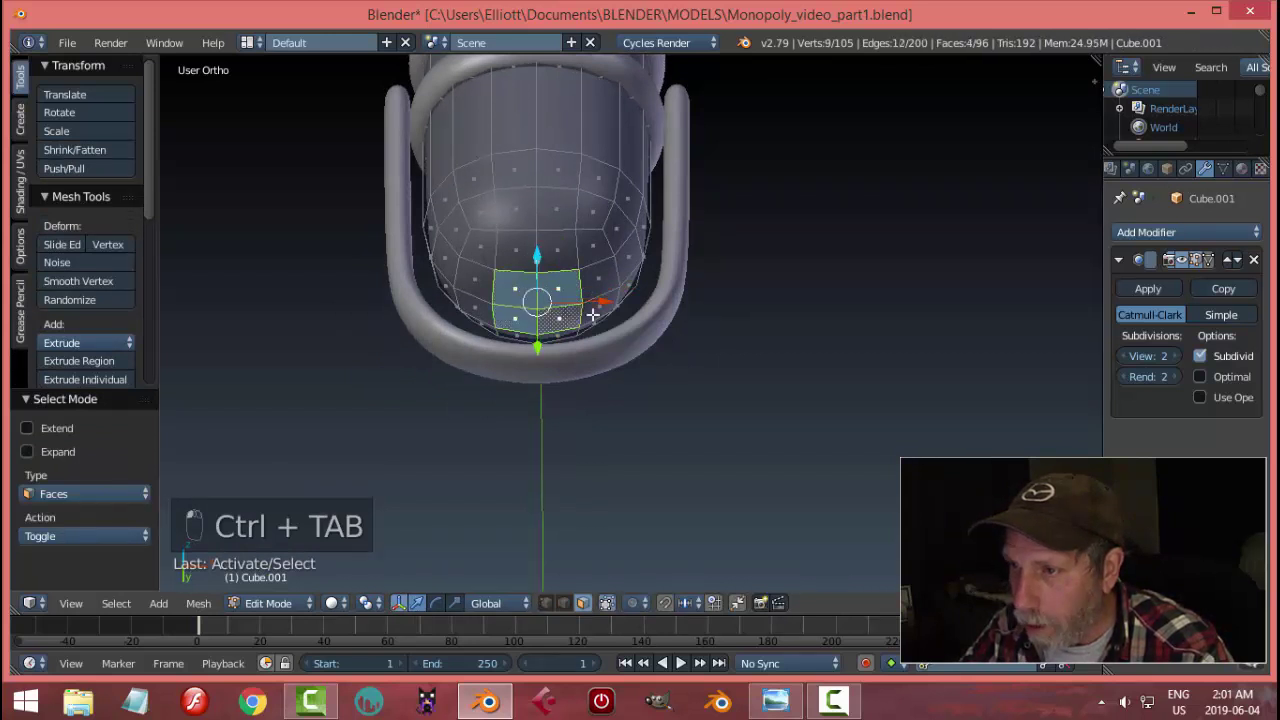
# - Inset the four selected underside faces by about 0.118 and round them into a circle with LoopTools
pyautogui.moveTo(719, 296); pyautogui.dragTo(806, 293, button='middle')
pyautogui.press('i')
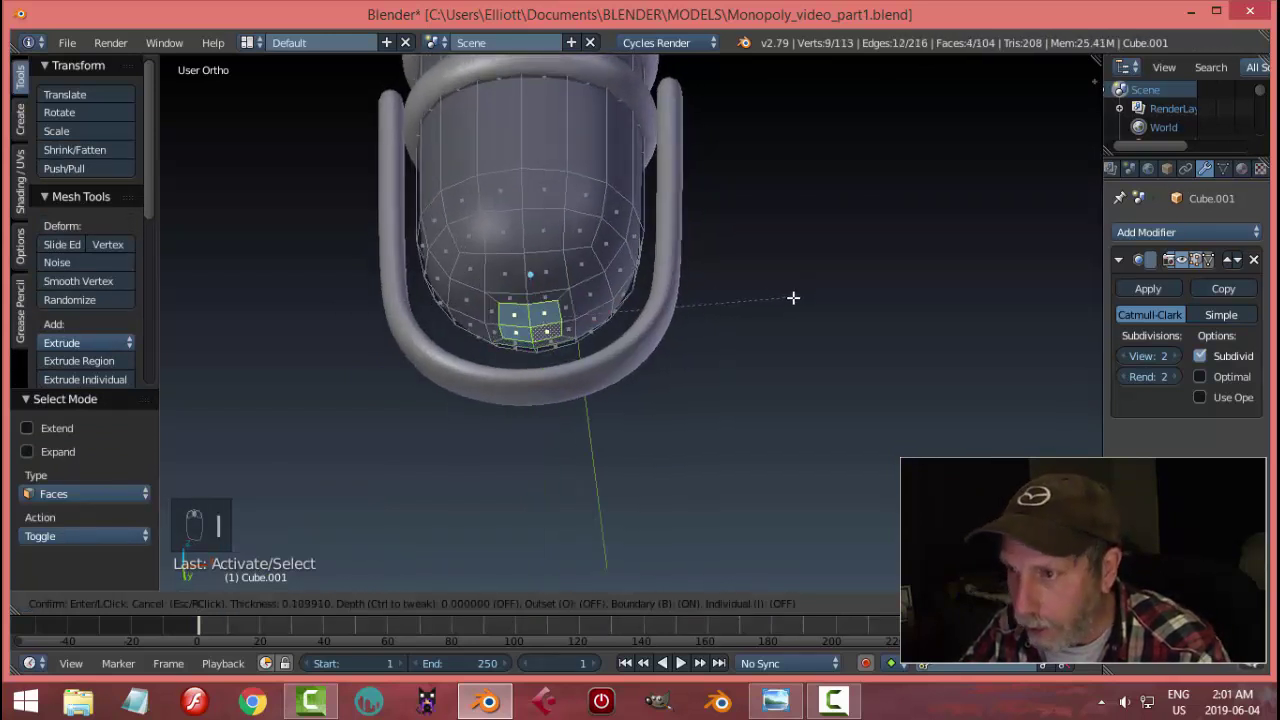
pyautogui.click(793, 297)
pyautogui.hotkey('ctrl', 'z')
pyautogui.press('w')
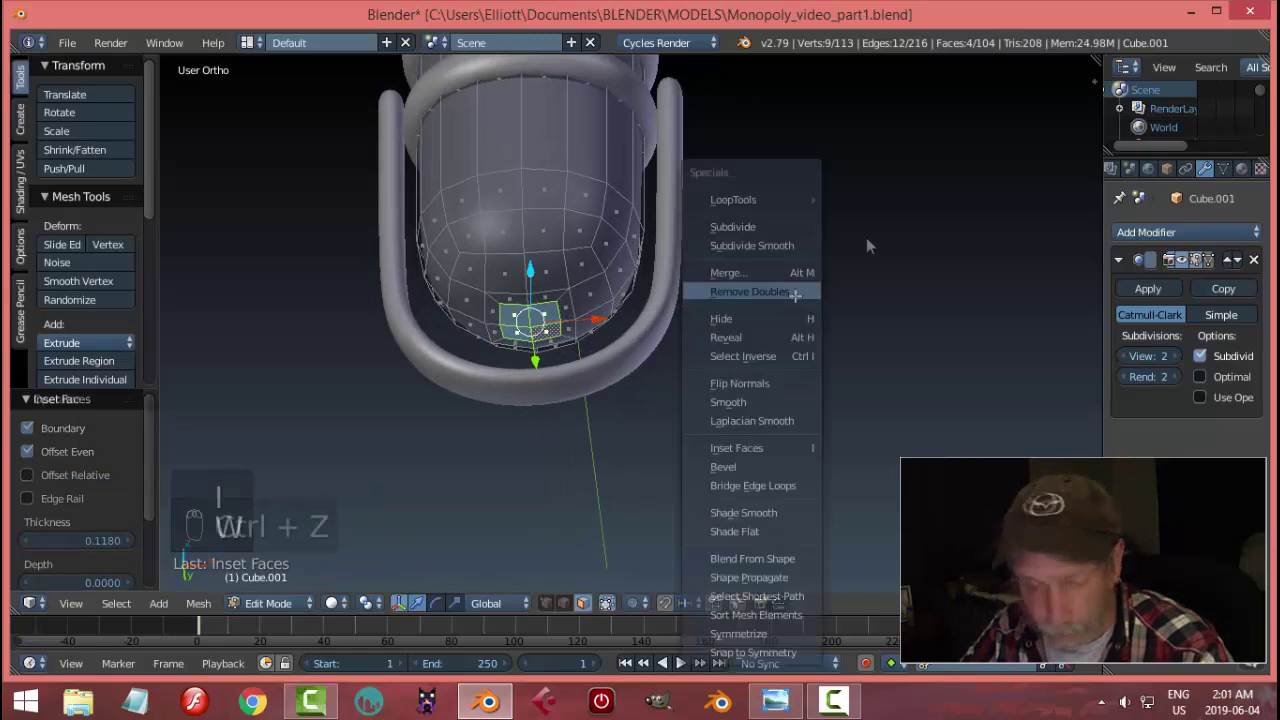
pyautogui.moveTo(835, 200)
pyautogui.click(924, 217)
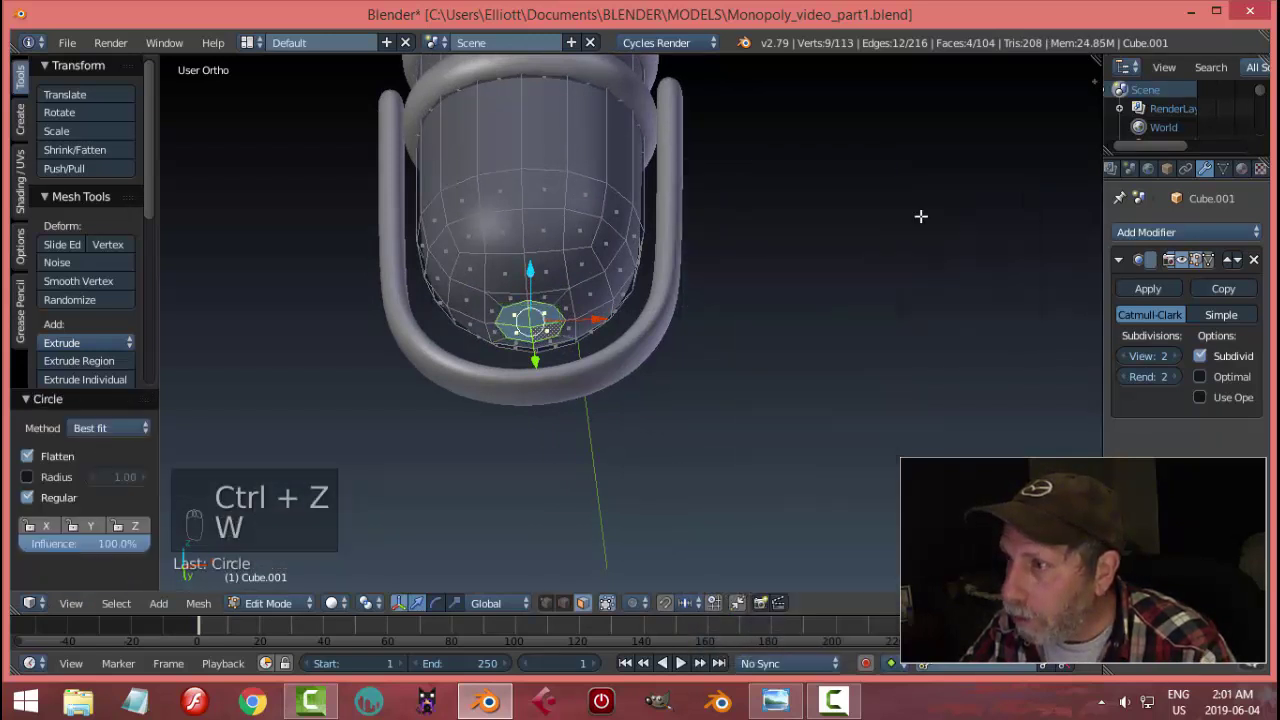
# - Scale the circular faces to about 0.944 and extrude them down to the bracket as a stem
pyautogui.press('s')
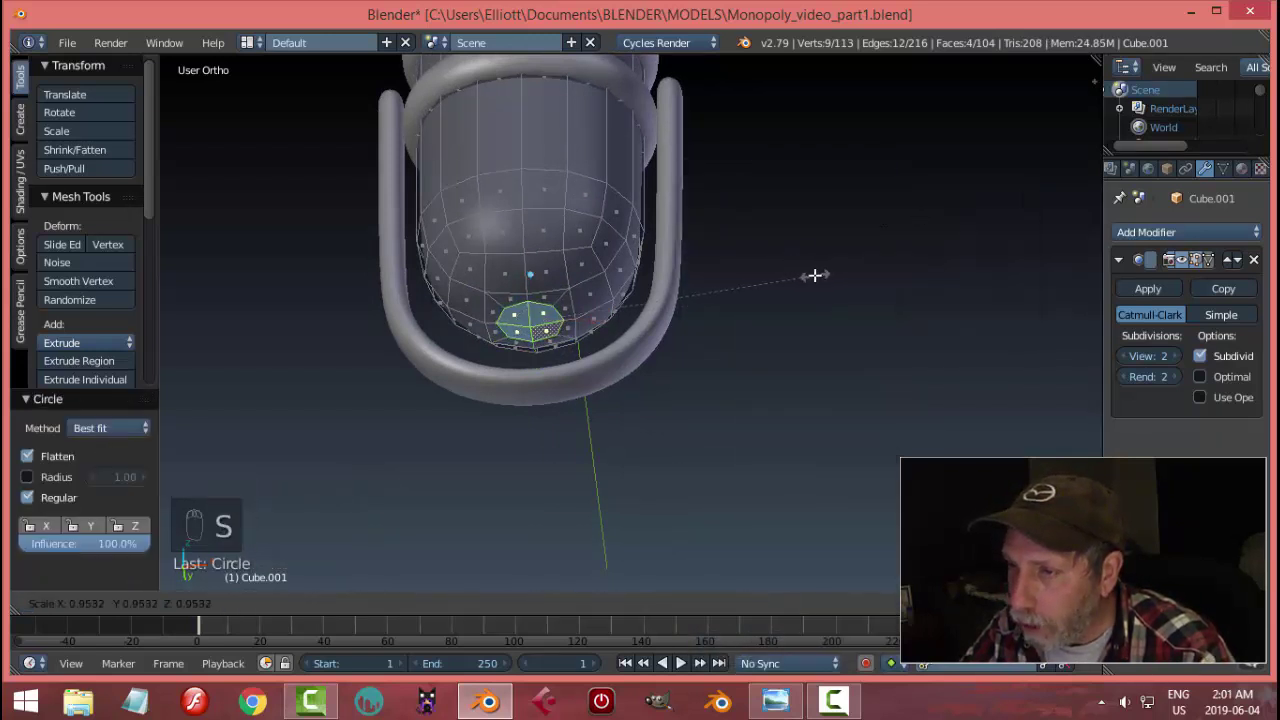
pyautogui.click(790, 278)
pyautogui.moveTo(786, 280); pyautogui.dragTo(783, 374, button='middle')
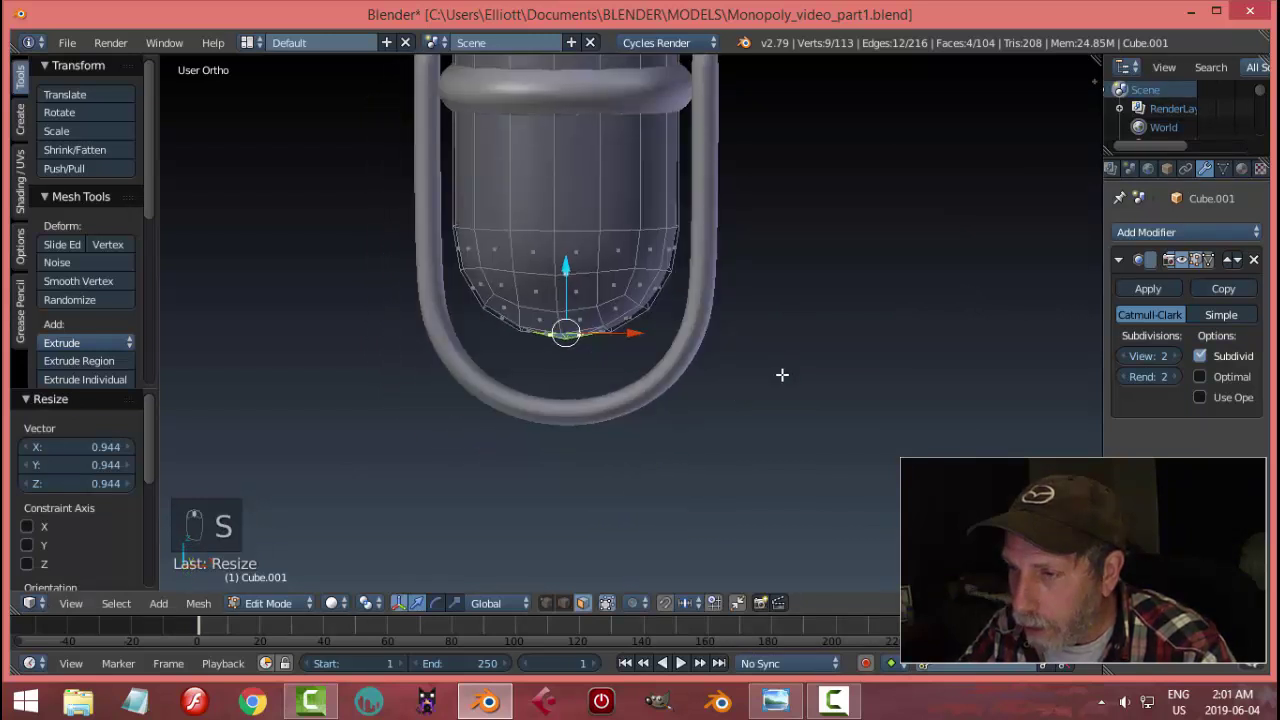
pyautogui.press('e')
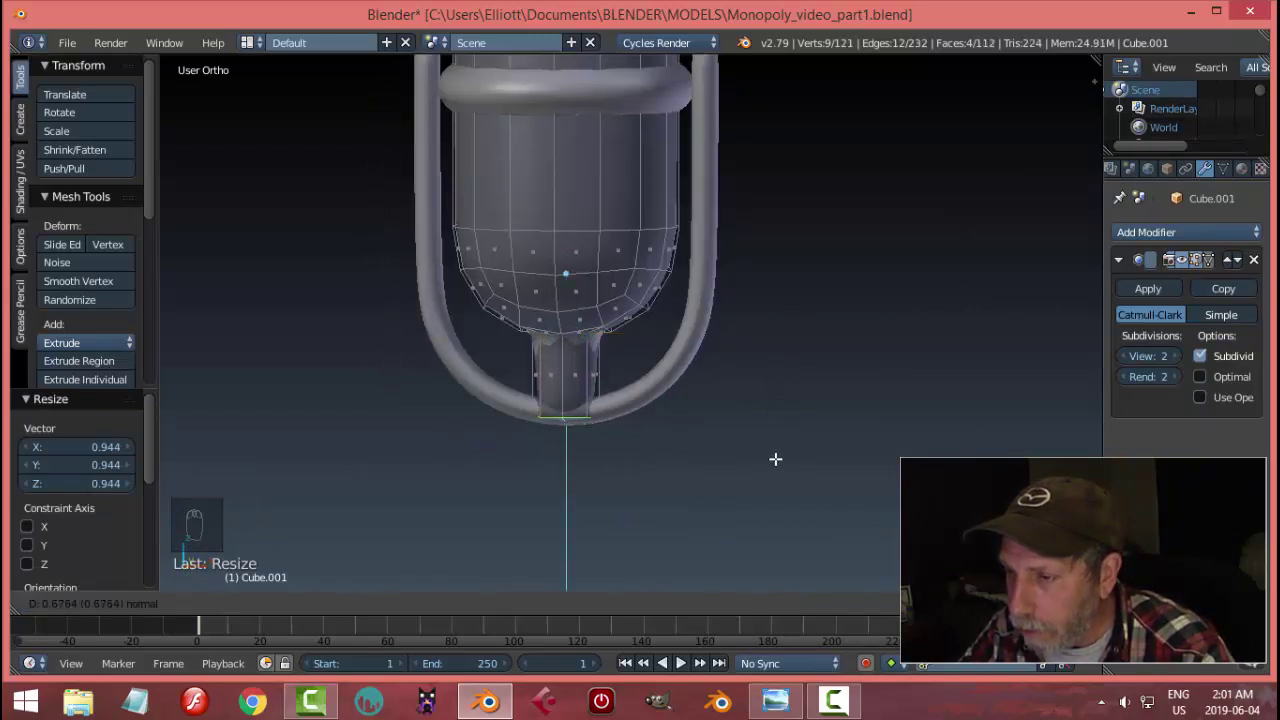
pyautogui.click(776, 459)
pyautogui.moveTo(789, 377); pyautogui.dragTo(741, 394, button='middle')
pyautogui.press('a')
# - Select the faces at the stem's lower end in the front wireframe view and flatten them by scaling Z to 0
pyautogui.moveTo(560, 408); pyautogui.dragTo(616, 338, button='middle')
pyautogui.press('KP_1')
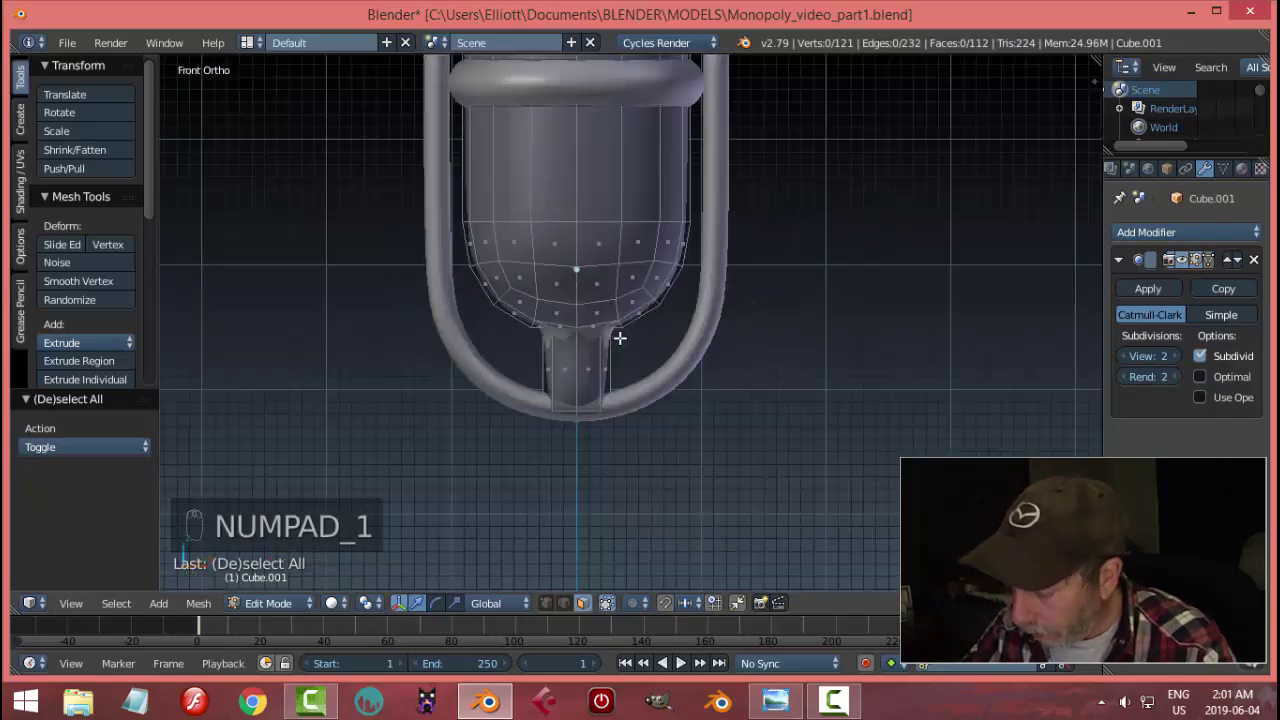
pyautogui.press('z')
pyautogui.press('b')
pyautogui.moveTo(679, 459); pyautogui.dragTo(500, 386)
pyautogui.scroll(3, 735, 432)
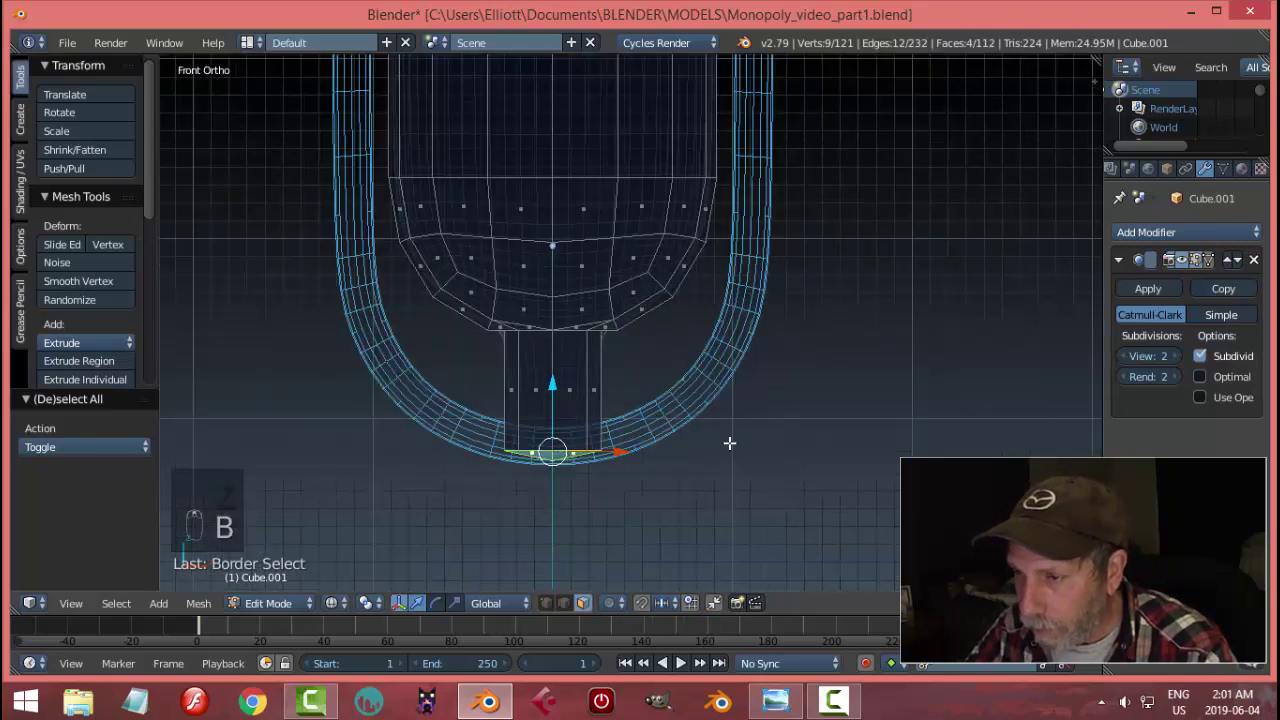
pyautogui.press('s')
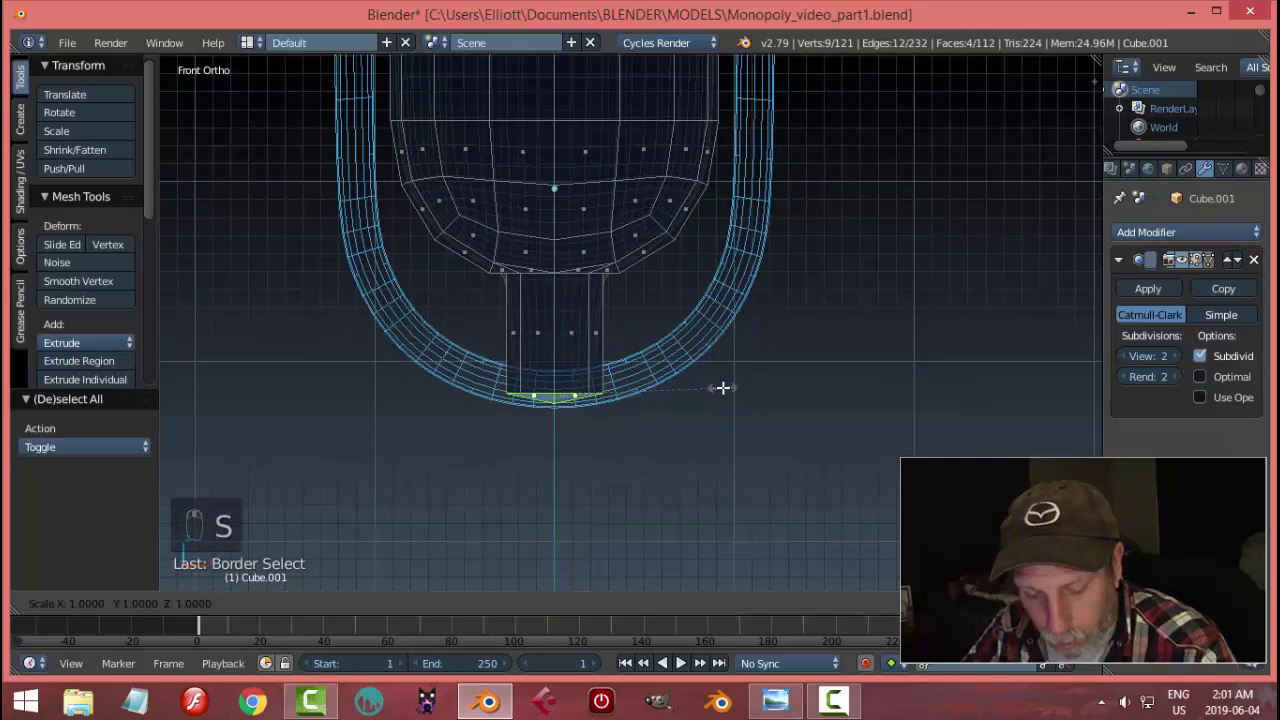
pyautogui.press('0')
pyautogui.press('Return')
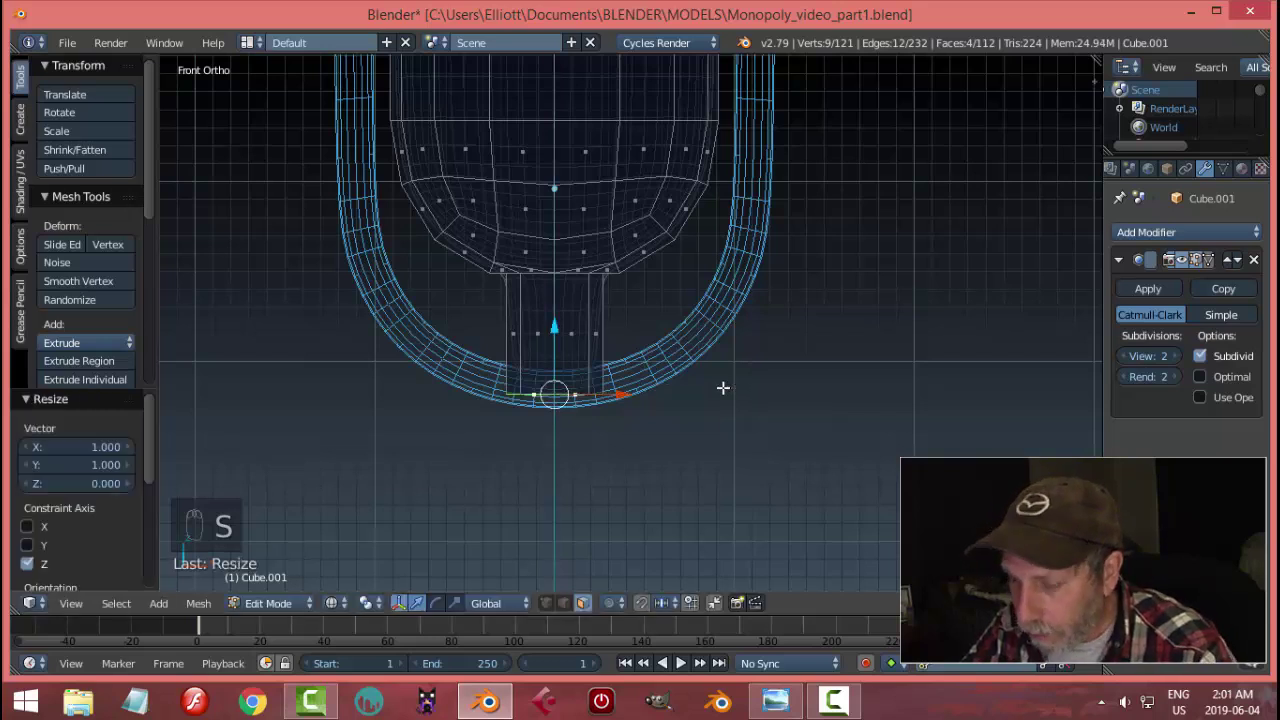
# - Grow the selection to the whole stem and scale it to about 0.798 in X and Y, leaving Z locked
pyautogui.press('ctrl+KP_Add')
pyautogui.moveTo(723, 387)
pyautogui.mouseDown(button='middle')
pyautogui.moveTo(700, 332)
pyautogui.moveTo(706, 383)
pyautogui.mouseUp(button='middle')
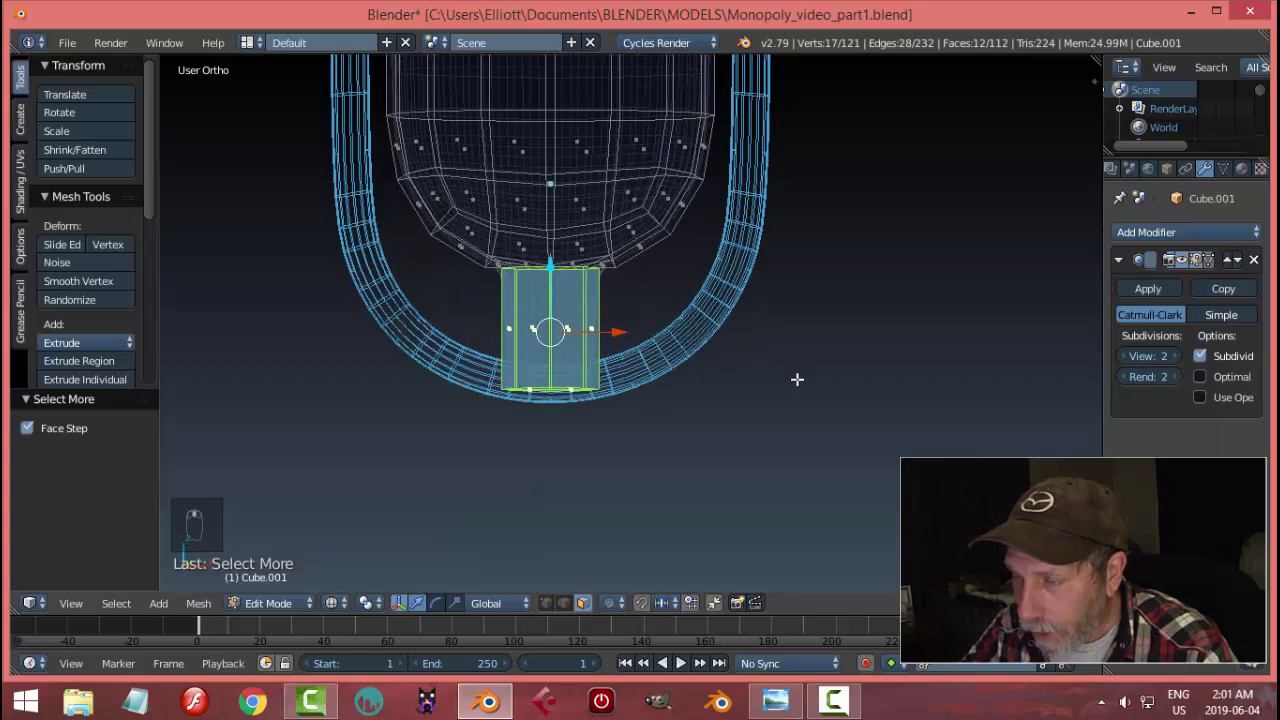
pyautogui.press('s')
pyautogui.hotkey('shift', 'z')
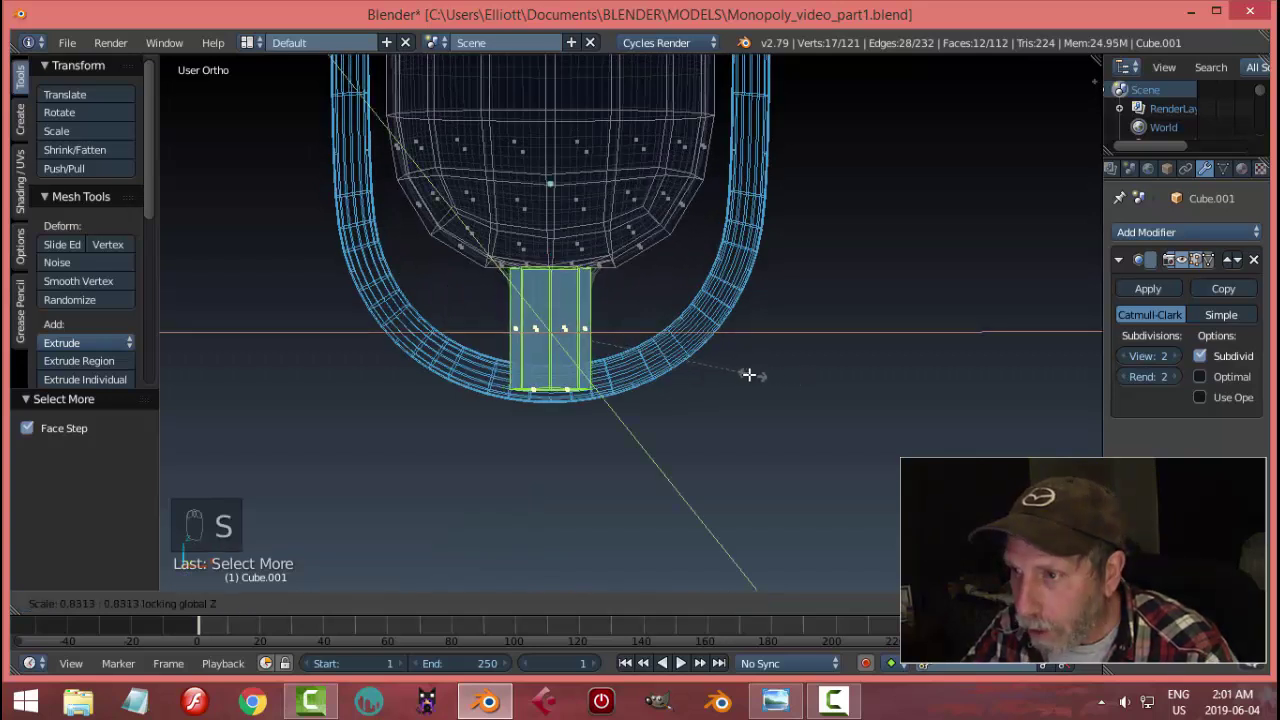
pyautogui.click(746, 375)
pyautogui.press('z')
pyautogui.click(743, 349)
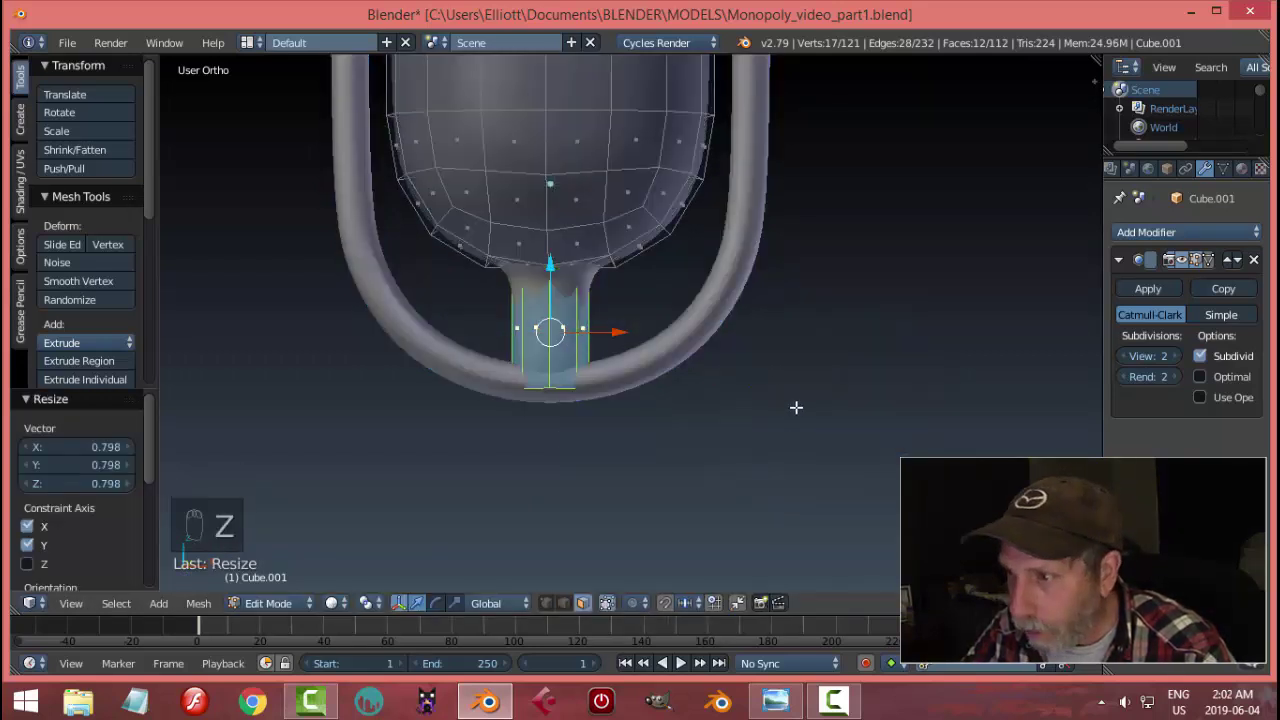
pyautogui.moveTo(794, 409)
pyautogui.mouseDown(button='middle')
pyautogui.moveTo(709, 451)
pyautogui.moveTo(787, 404)
pyautogui.mouseUp(button='middle')
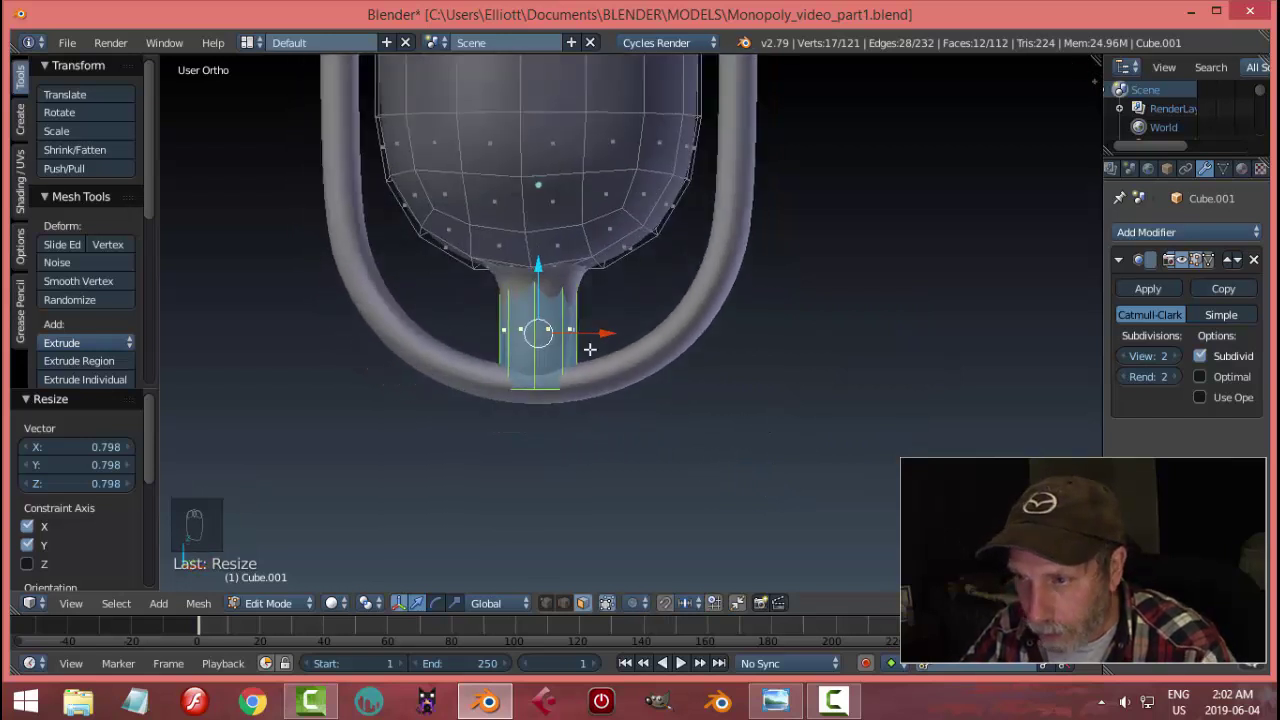
# - Add edge loops near the stem's upper and lower ends, return to Object Mode and clear the selection
pyautogui.hotkey('ctrl', 'r')
pyautogui.click(595, 307)
pyautogui.click(592, 300)
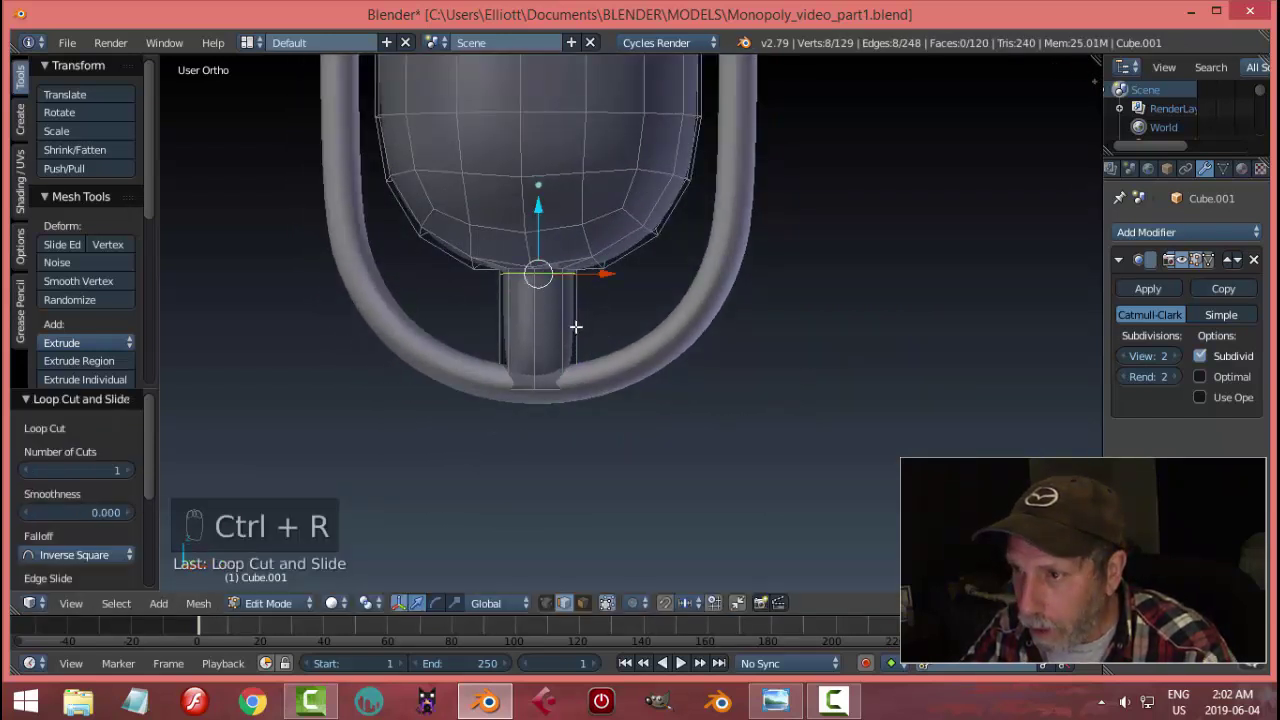
pyautogui.hotkey('ctrl', 'r')
pyautogui.click(573, 345)
pyautogui.click(579, 372)
pyautogui.press('a')
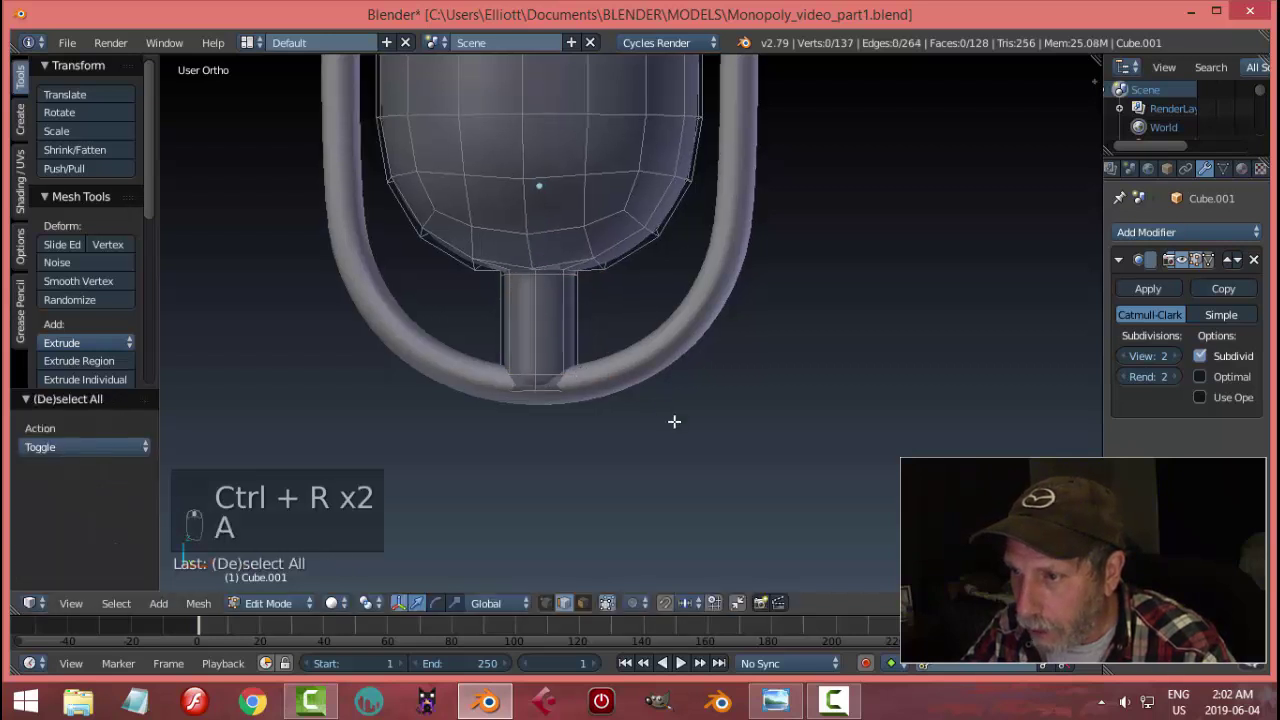
pyautogui.moveTo(674, 423); pyautogui.dragTo(694, 391, button='middle')
pyautogui.press('Tab')
pyautogui.press('a')
pyautogui.press('a')
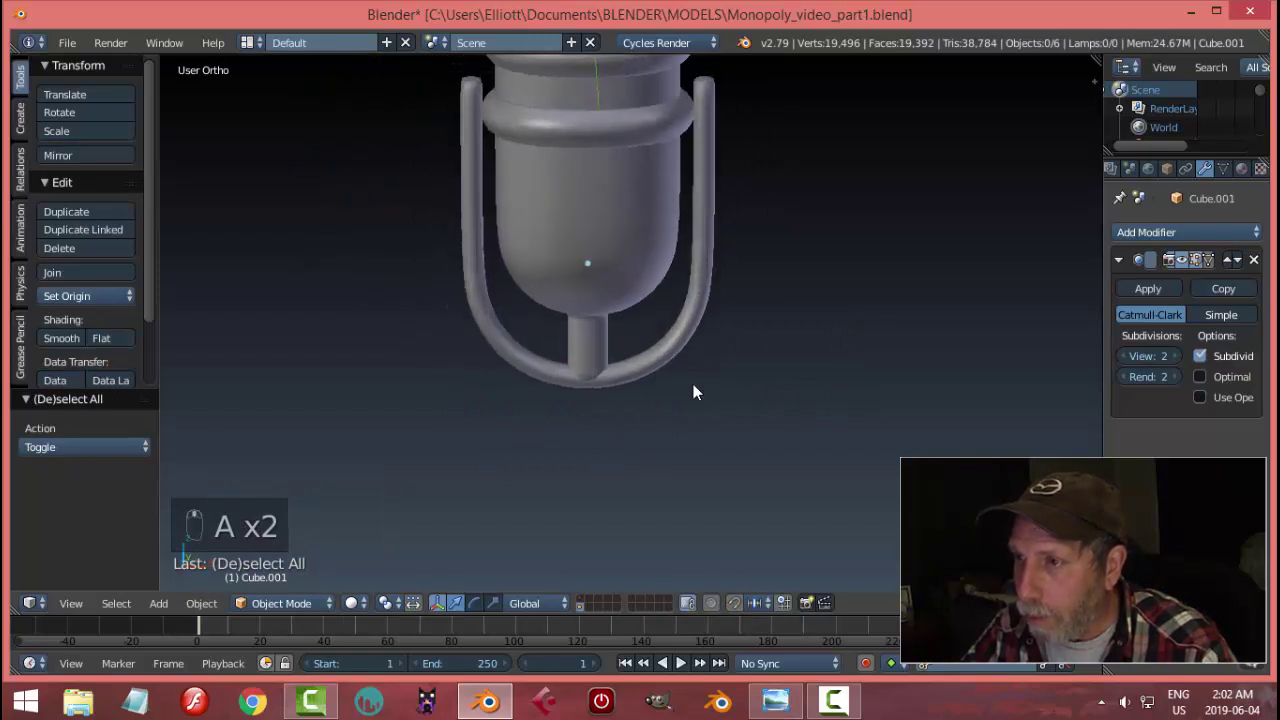
# - Duplicate the horizontal edge loop above the body's rounded bottom in Edit Mode and move the copy -2.114 along Z, below the bracket
pyautogui.rightClick(590, 358)
pyautogui.press('Tab')
pyautogui.scroll(3, 617, 430)
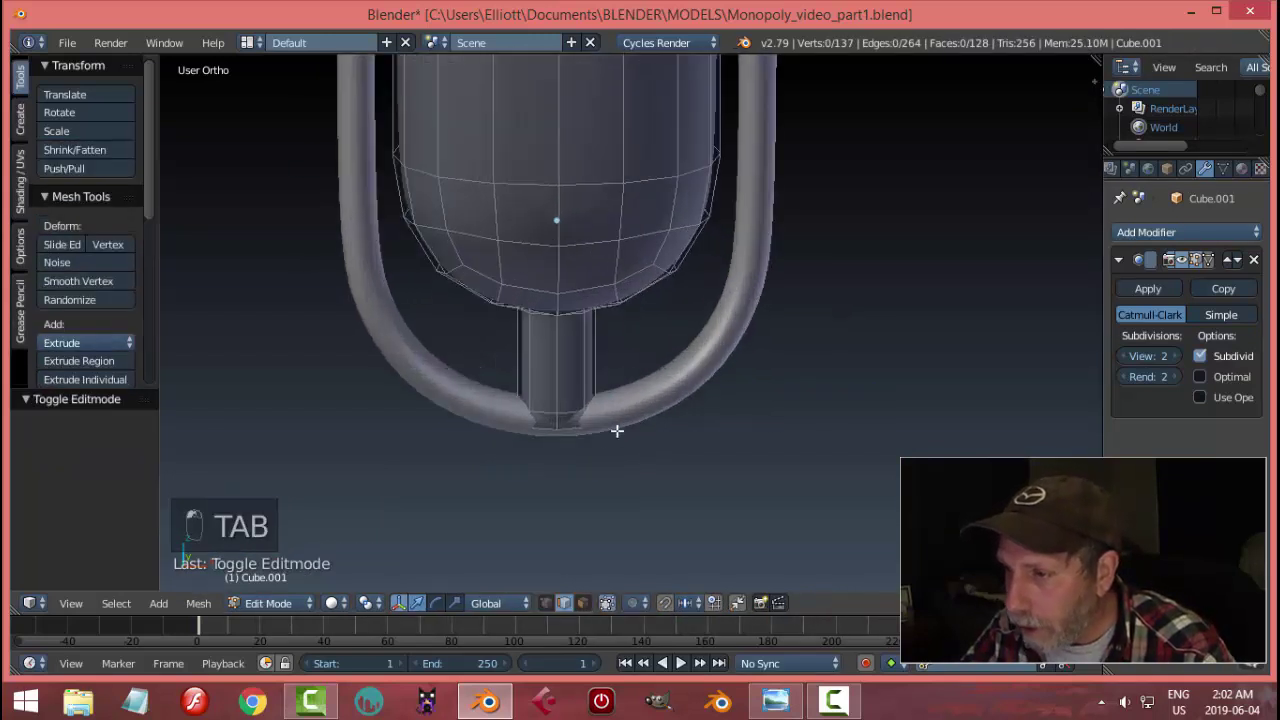
pyautogui.moveTo(609, 446); pyautogui.dragTo(644, 422, button='middle')
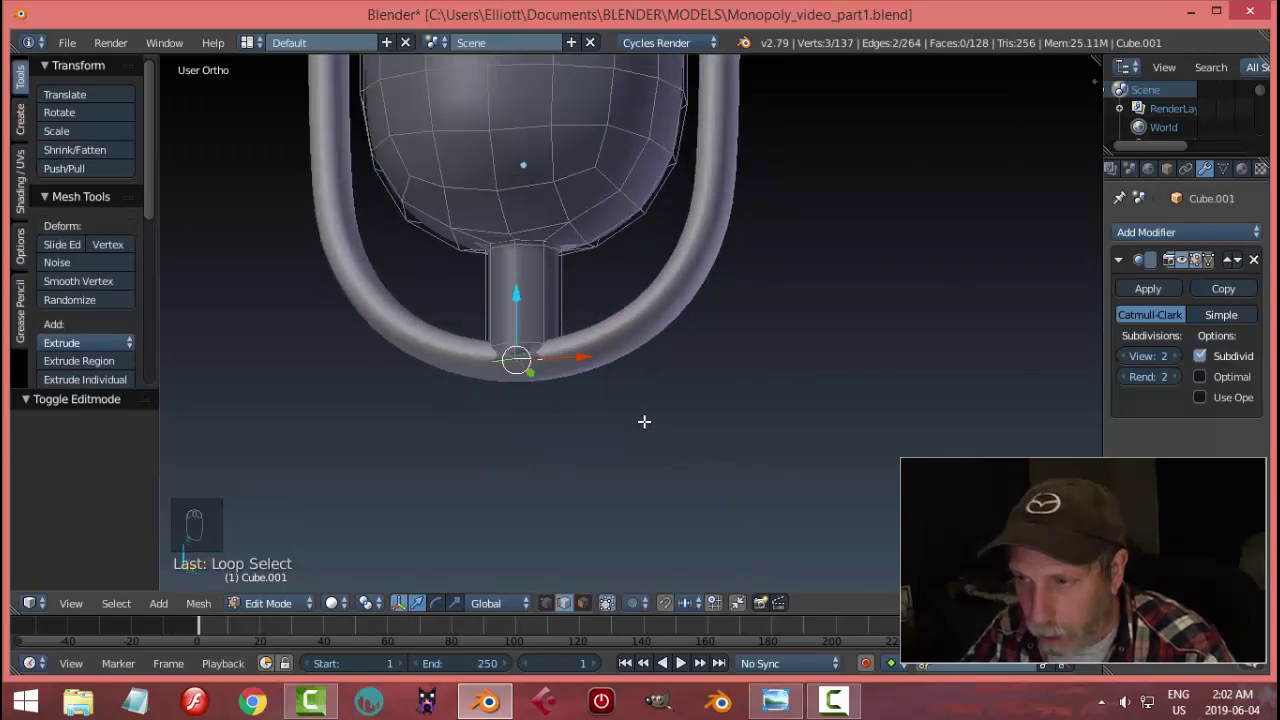
pyautogui.press('a')
pyautogui.scroll(-4, 650, 404)
pyautogui.keyDown('shift'); pyautogui.moveTo(657, 283); pyautogui.dragTo(661, 426, button='middle'); pyautogui.keyUp('shift')
pyautogui.keyDown('alt'); pyautogui.rightClick(612, 337); pyautogui.keyUp('alt')
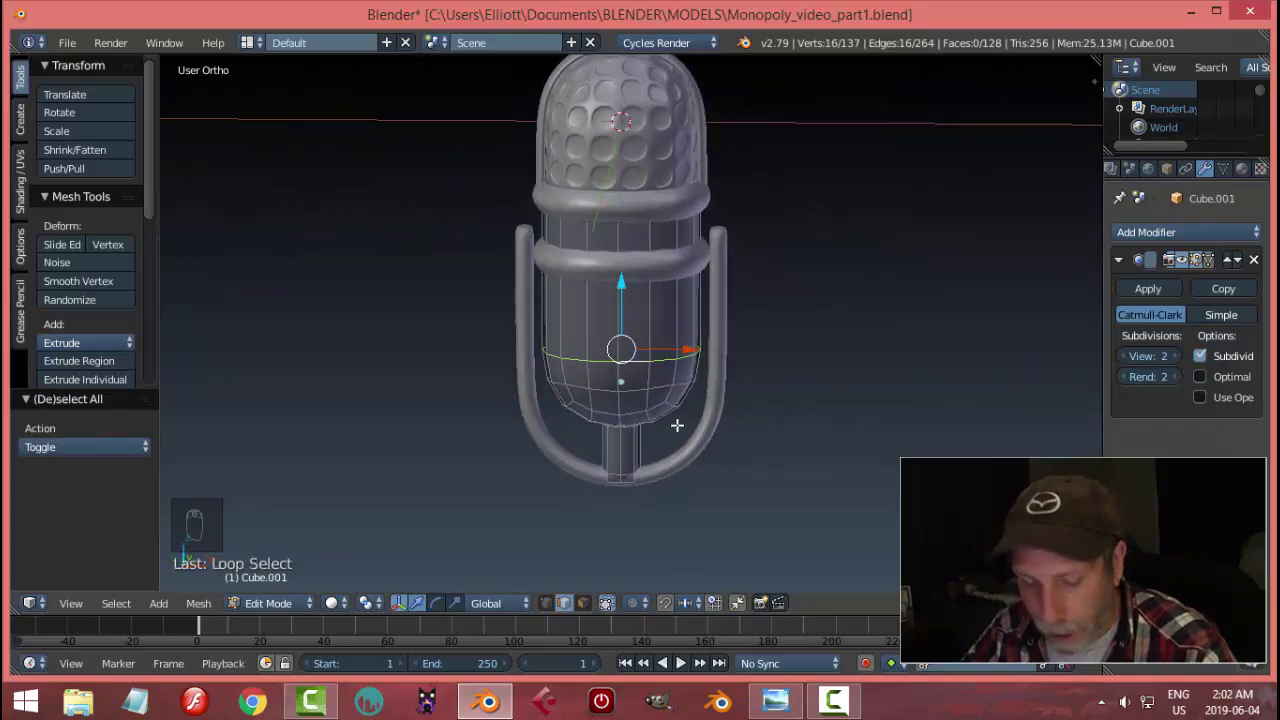
pyautogui.hotkey('shift', 'd')
pyautogui.press('z')
pyautogui.click(648, 465)
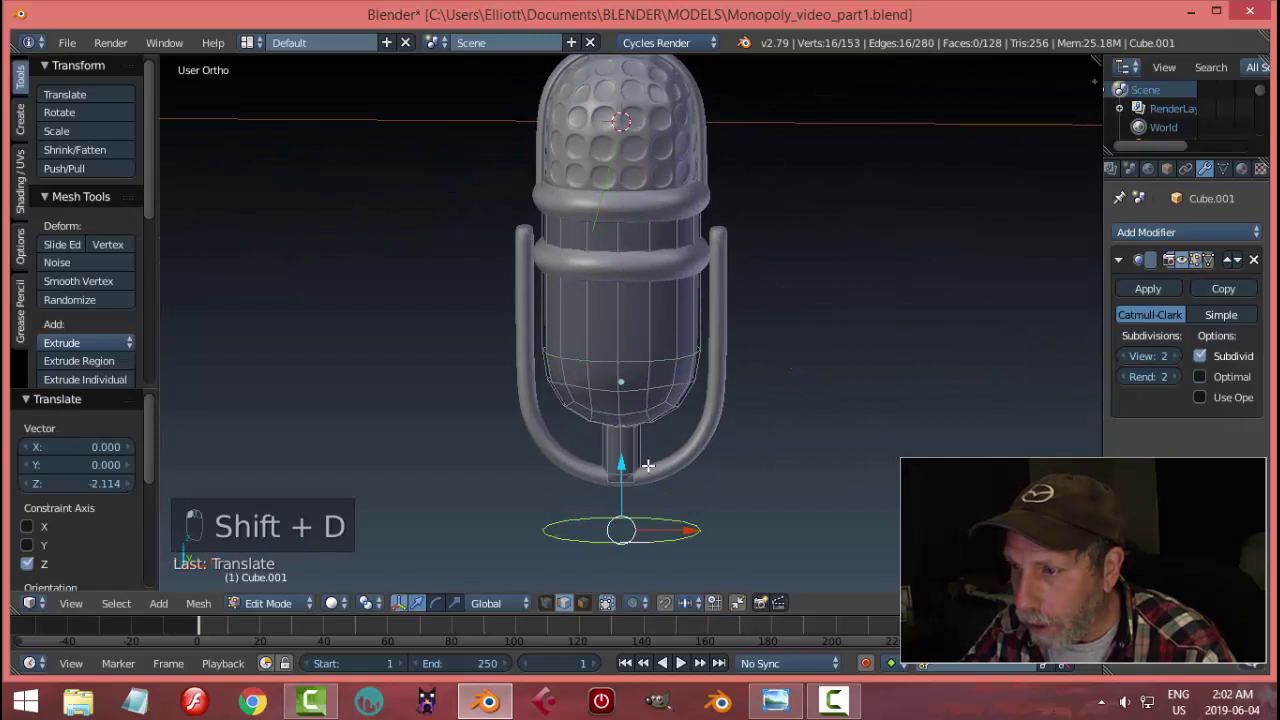
# - Separate the duplicated ring below the bracket into its own object, select it in Object Mode and set its origin to geometry
pyautogui.press('p')
pyautogui.click(741, 469)
pyautogui.press('Tab')
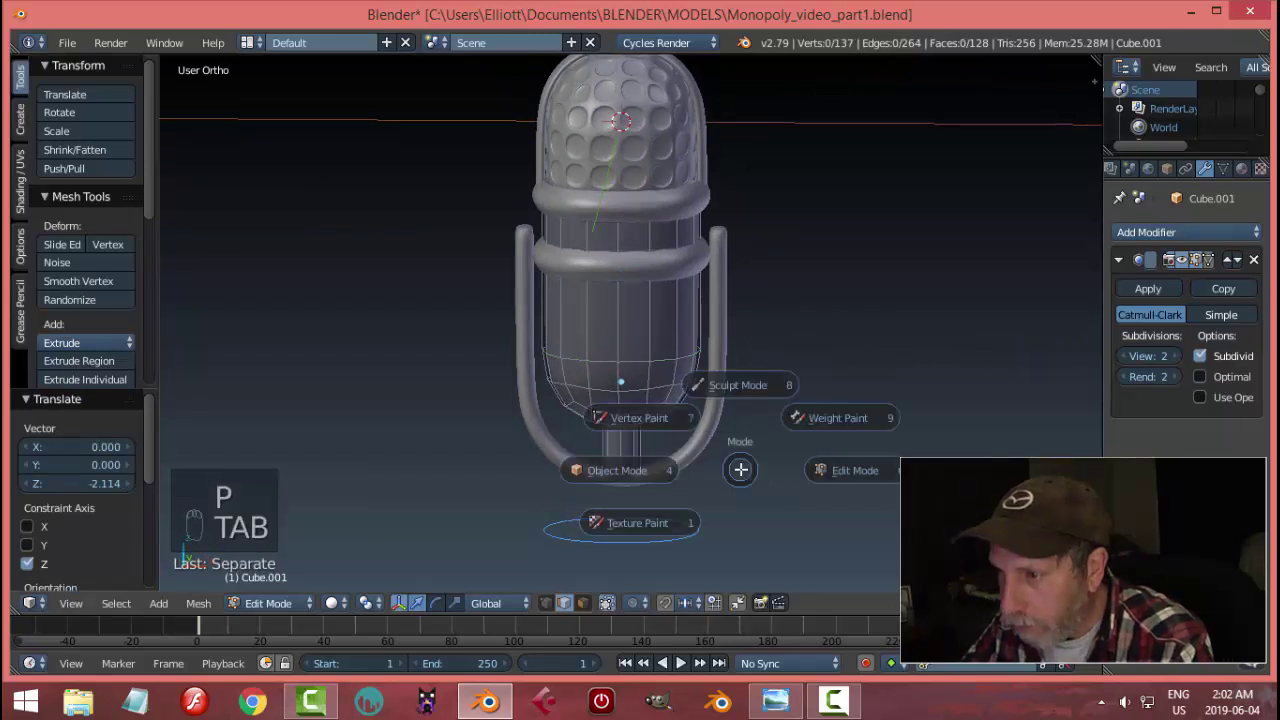
pyautogui.click(602, 463)
pyautogui.rightClick(637, 541)
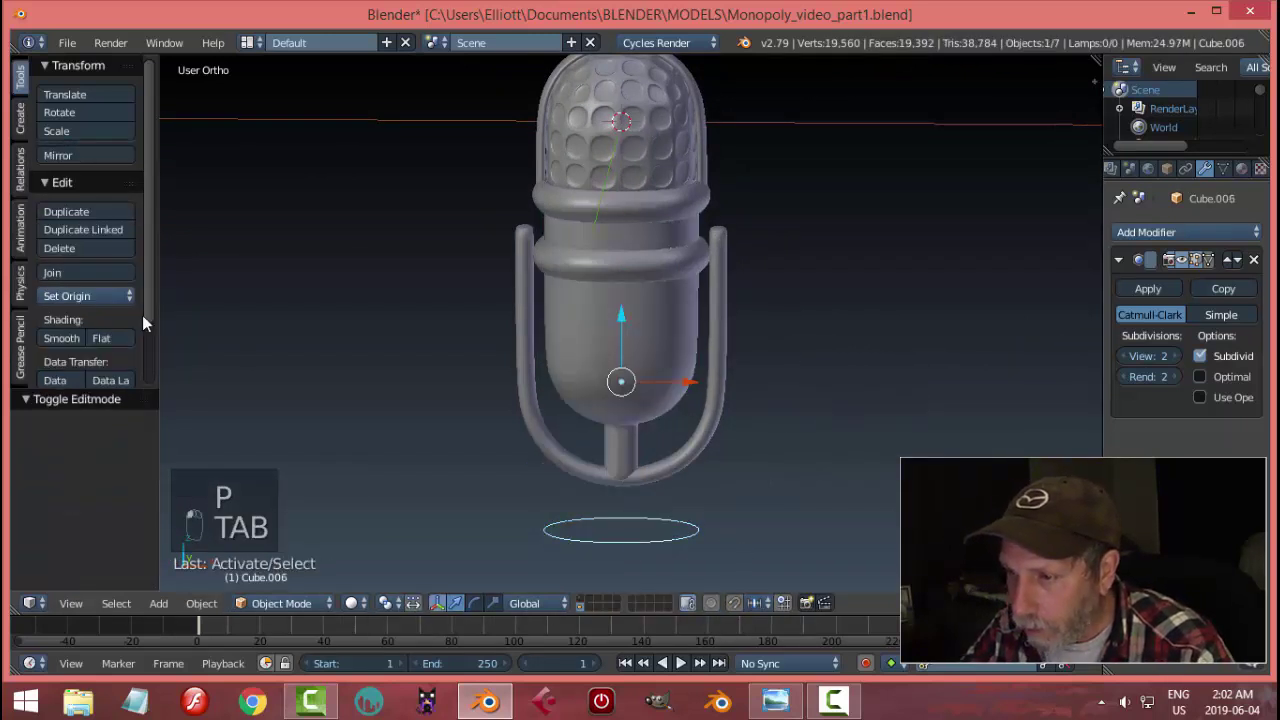
pyautogui.click(83, 295)
pyautogui.click(111, 337)
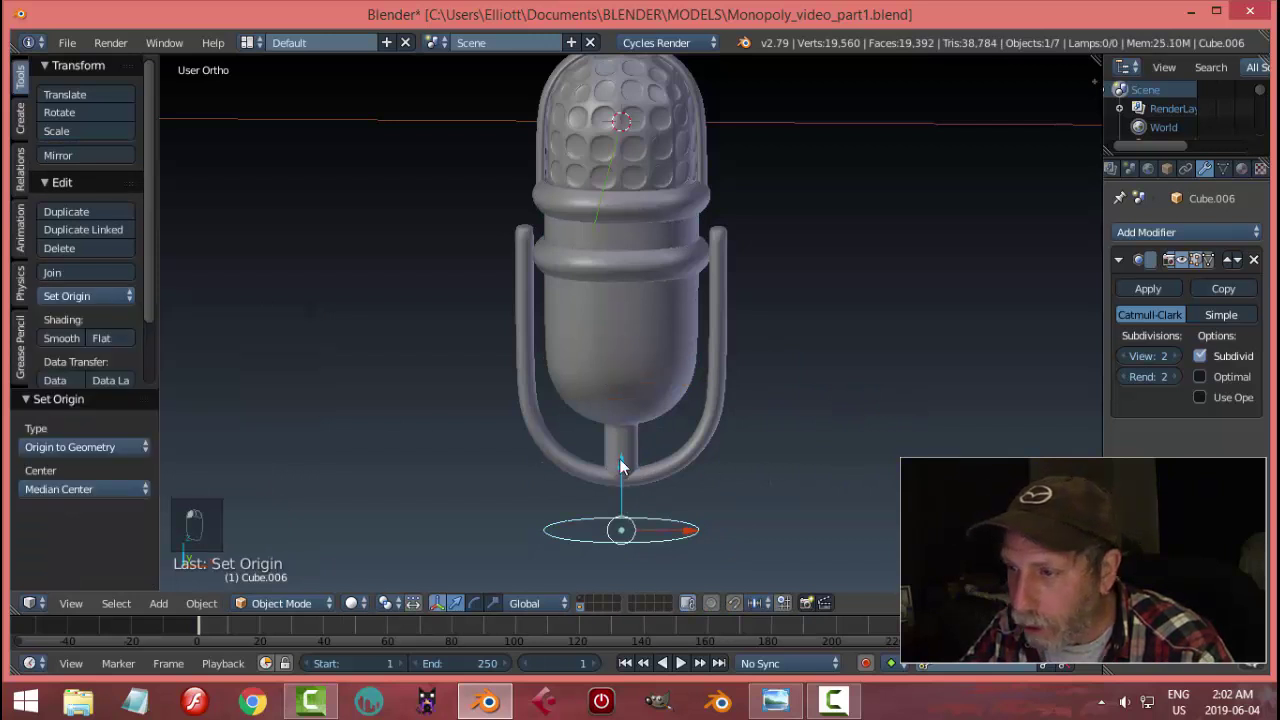
# - Move the ring up 0.504 along Z, then scale all its vertices down in Edit Mode so it is narrower
pyautogui.moveTo(619, 458); pyautogui.dragTo(624, 415)
pyautogui.press('Tab')
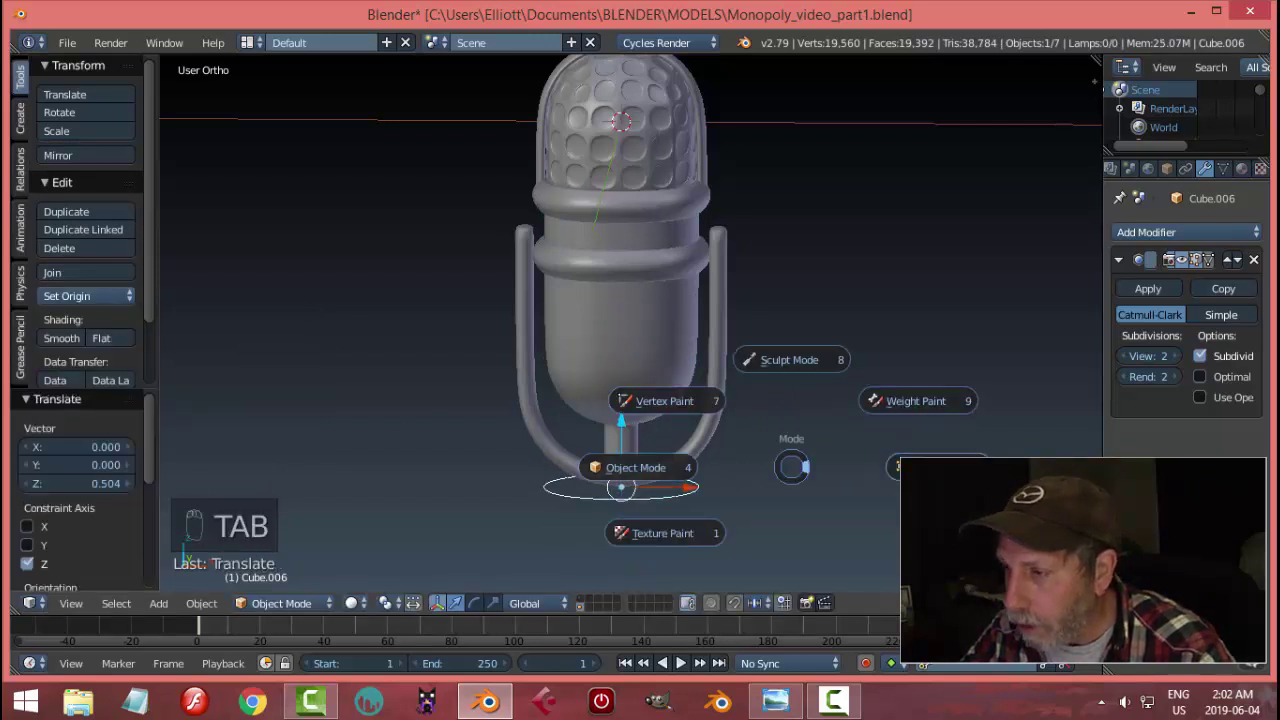
pyautogui.click(895, 477)
pyautogui.press('a')
pyautogui.press('a')
pyautogui.hotkey('ctrl', 'Tab')
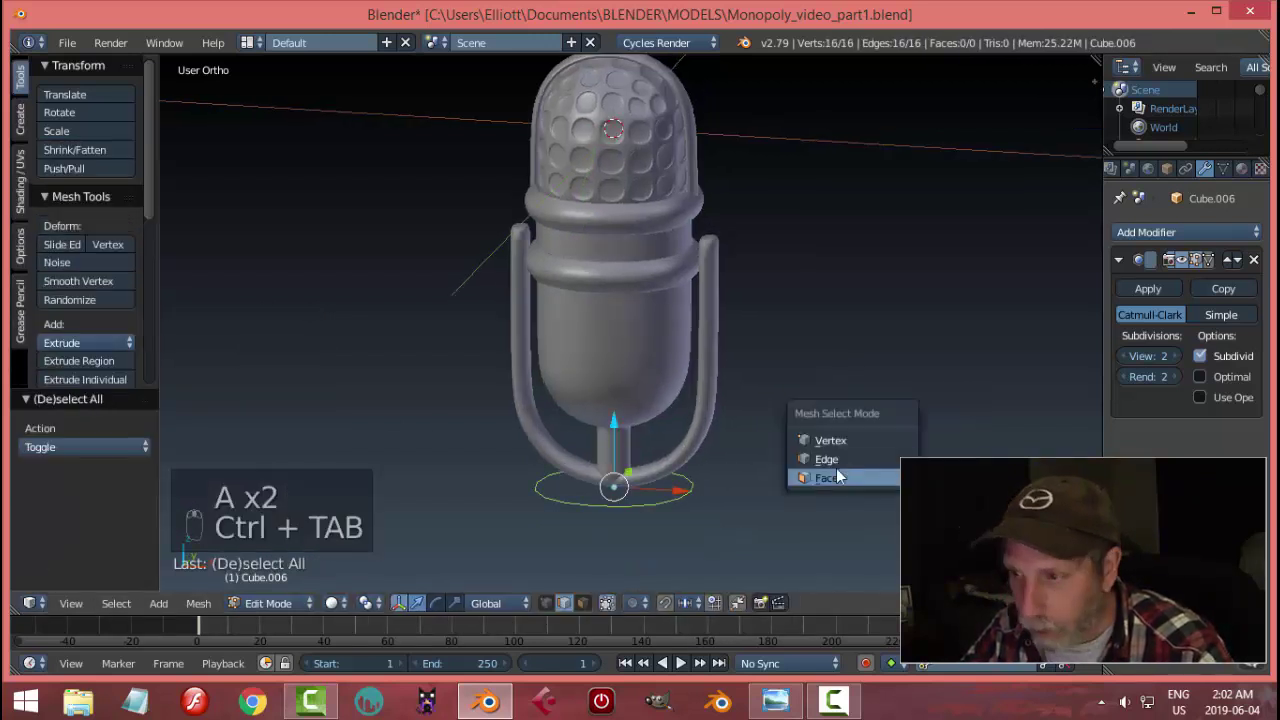
pyautogui.click(826, 436)
pyautogui.press('s')
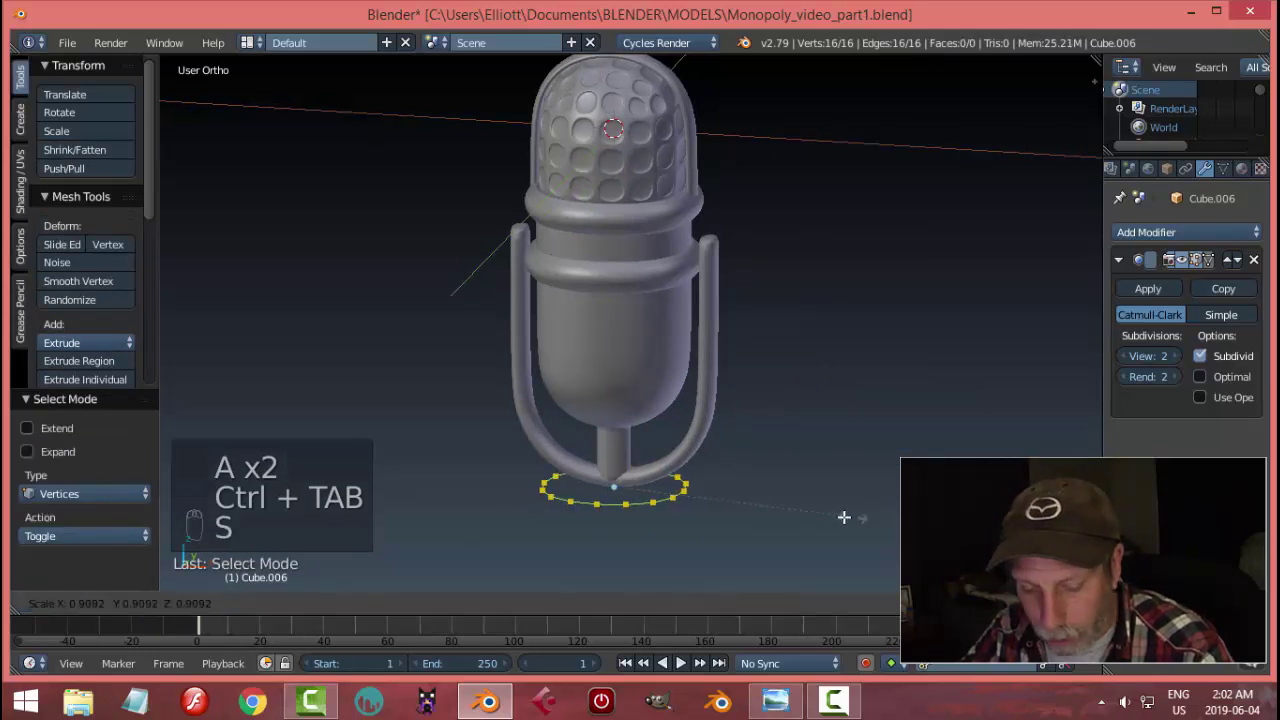
pyautogui.click(743, 526)
# - Extrude the ring about 0.4 upward along Z, recalculate the wall's normals and clear the selection
pyautogui.press('e')
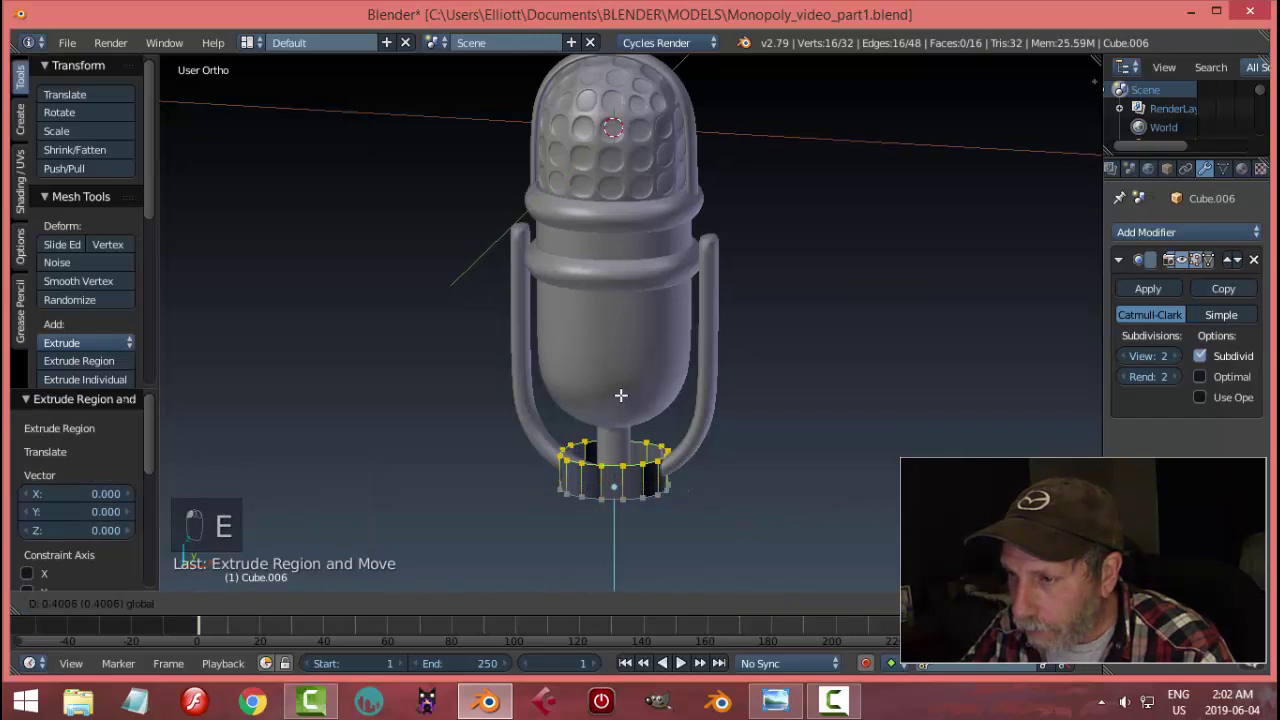
pyautogui.click(621, 393)
pyautogui.press('a')
pyautogui.press('a')
pyautogui.press('a')
pyautogui.hotkey('ctrl', 'n')
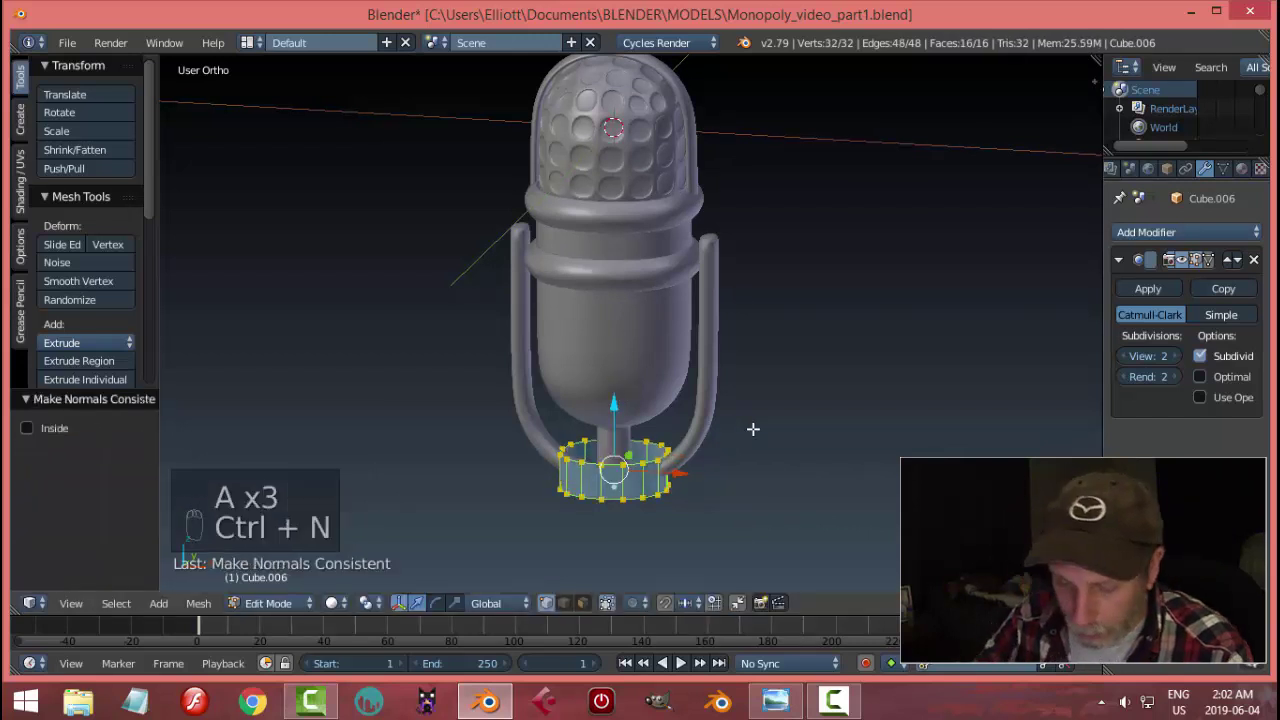
pyautogui.press('a')
# - Extrude the wall's upper edge loop in place and scale the new loop inward to 0.778
pyautogui.scroll(3, 667, 493)
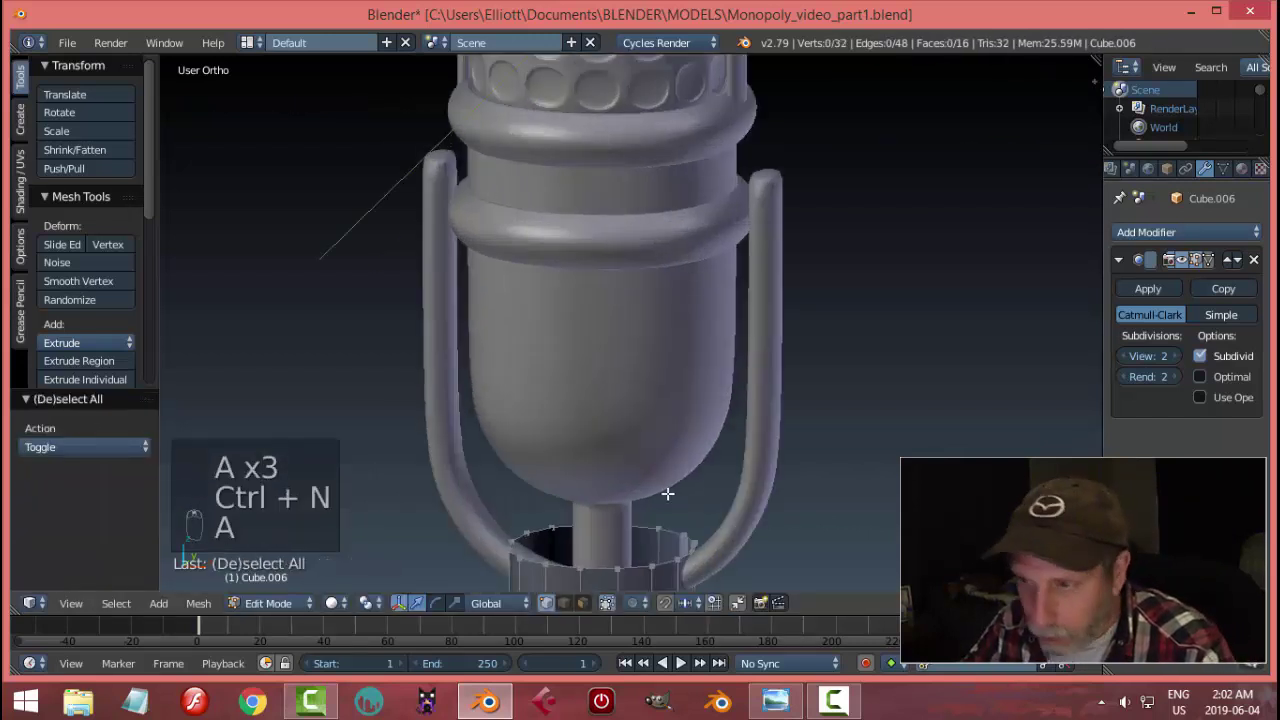
pyautogui.keyDown('alt'); pyautogui.rightClick(641, 567); pyautogui.keyUp('alt')
pyautogui.keyDown('shift'); pyautogui.moveTo(776, 537); pyautogui.dragTo(806, 454, button='middle'); pyautogui.keyUp('shift')
pyautogui.press('e')
pyautogui.rightClick(850, 452)
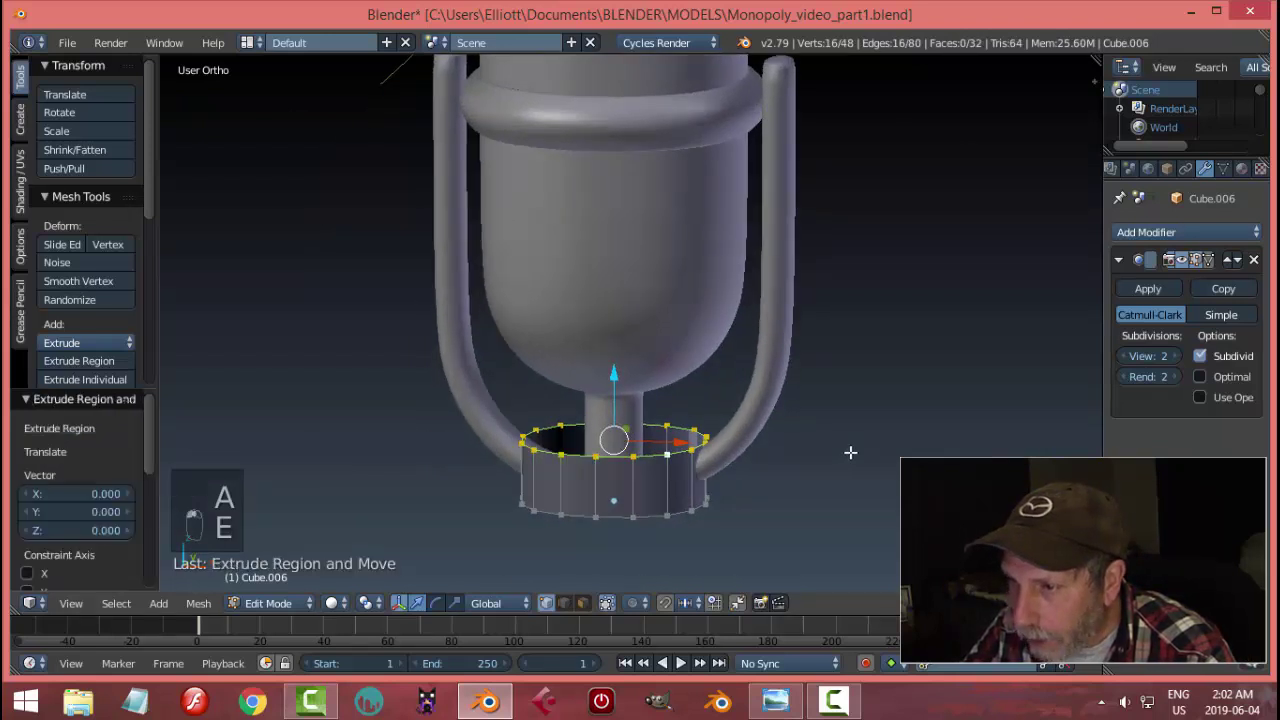
pyautogui.press('s')
pyautogui.click(797, 452)
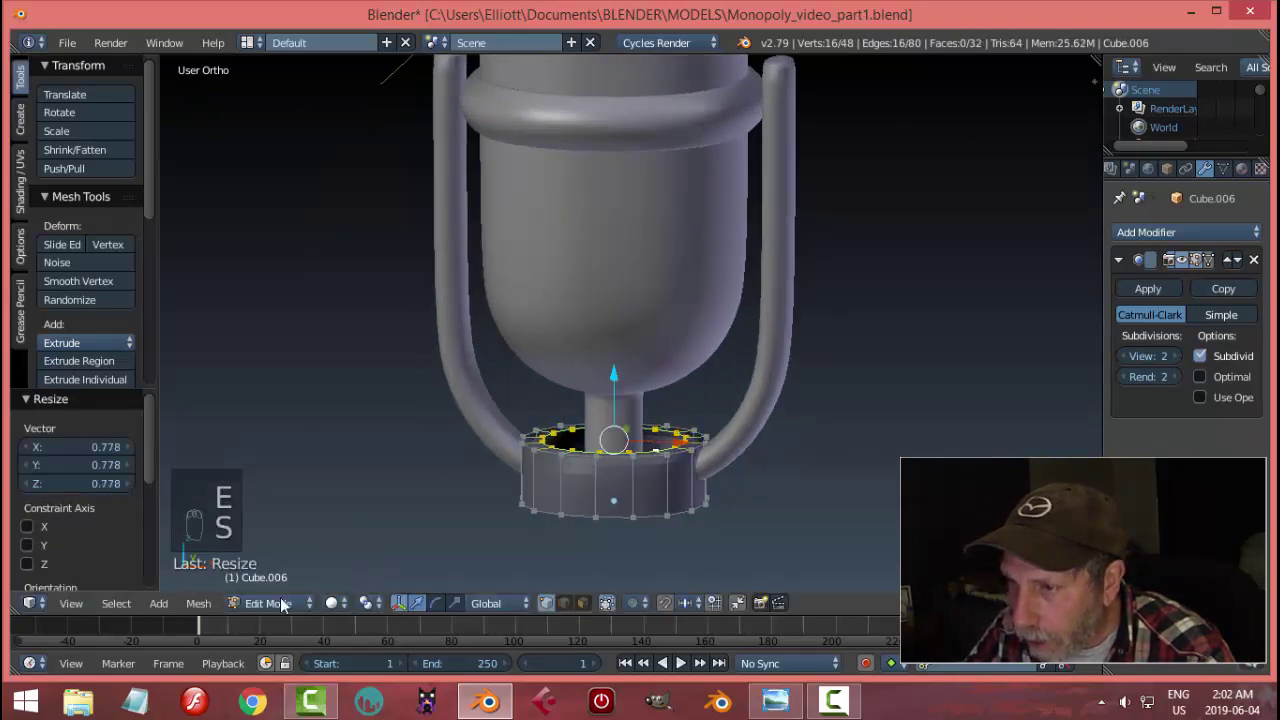
# - Close the inner loop on the upper side of the collar with Grid Fill and clear the selection
pyautogui.click(198, 603)
pyautogui.moveTo(268, 325)
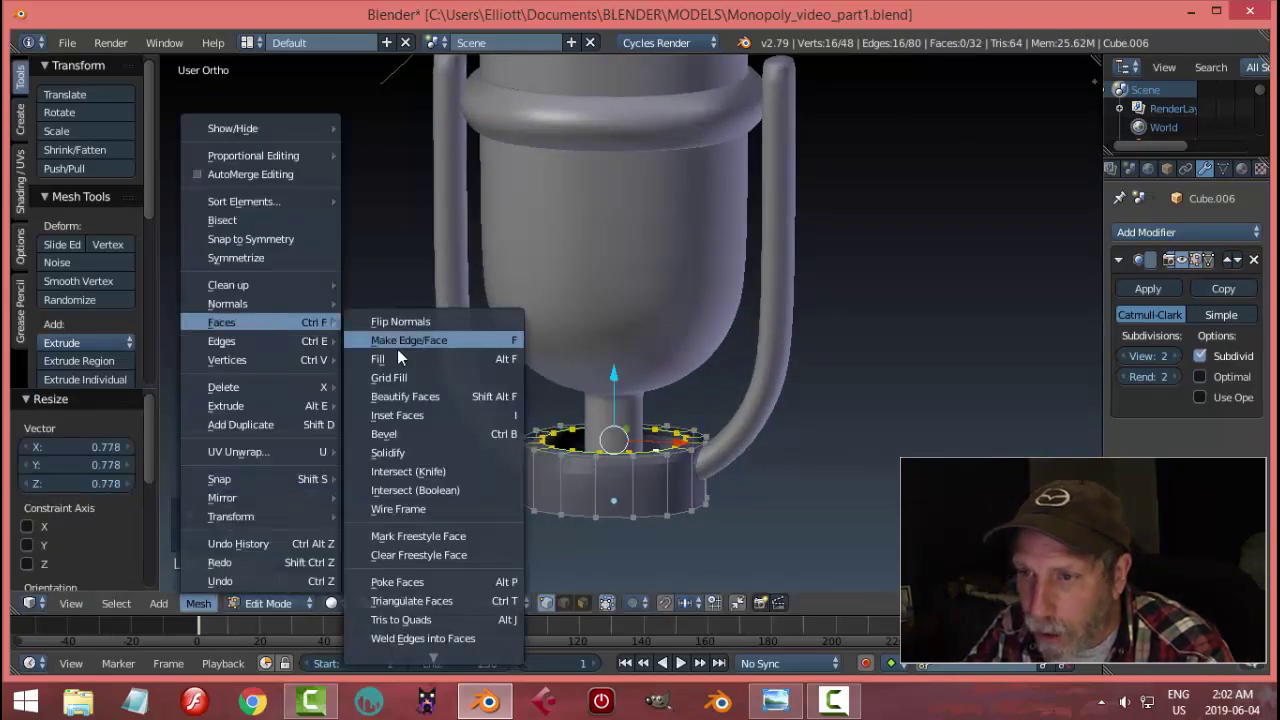
pyautogui.click(401, 377)
pyautogui.press('a')
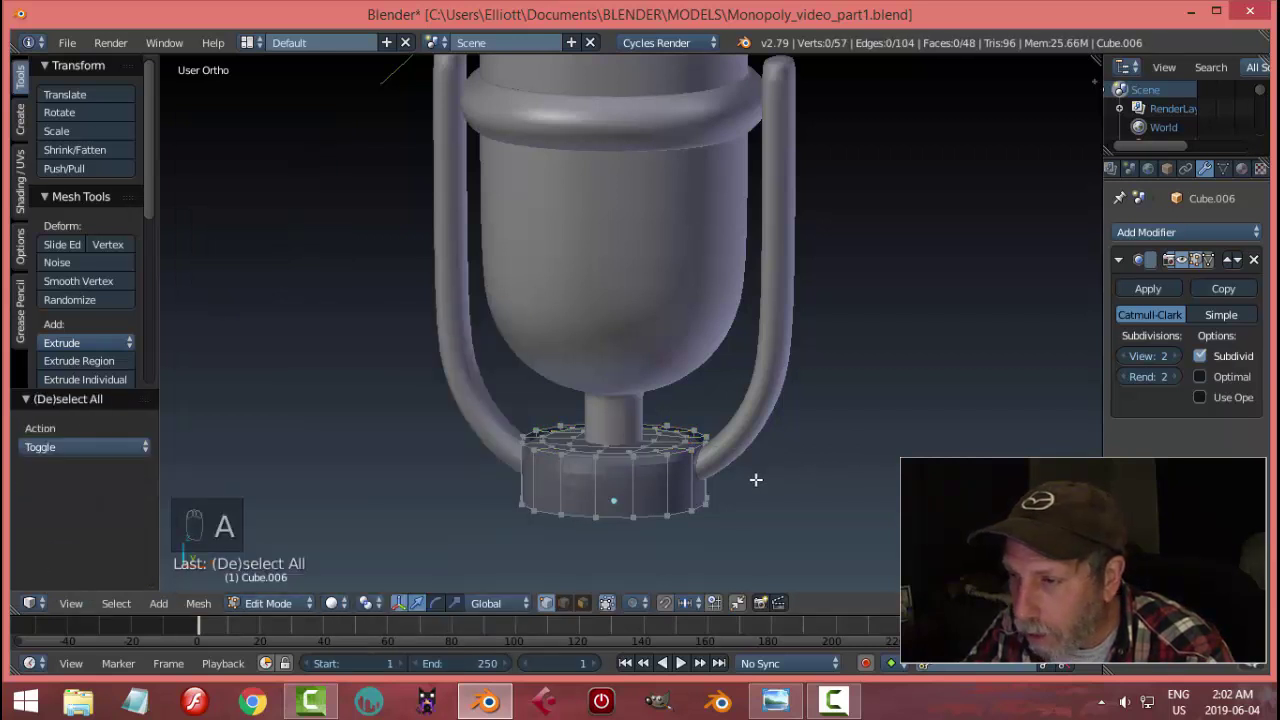
# - Duplicate the whole collar mesh, move the copy 3.102 along X and separate it into its own object
pyautogui.moveTo(746, 522); pyautogui.dragTo(671, 493, button='middle')
pyautogui.press('a')
pyautogui.scroll(-3, 723, 494)
pyautogui.hotkey('shift', 'd')
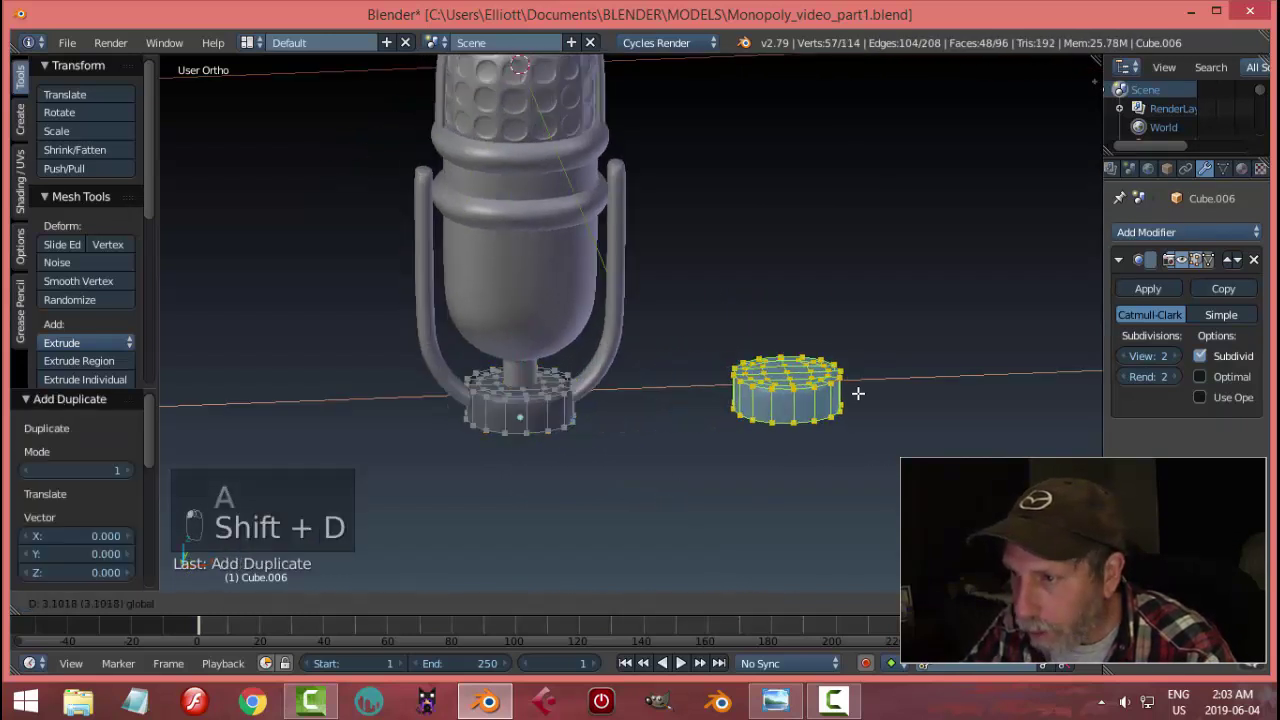
pyautogui.click(850, 400)
pyautogui.press('p')
pyautogui.click(783, 494)
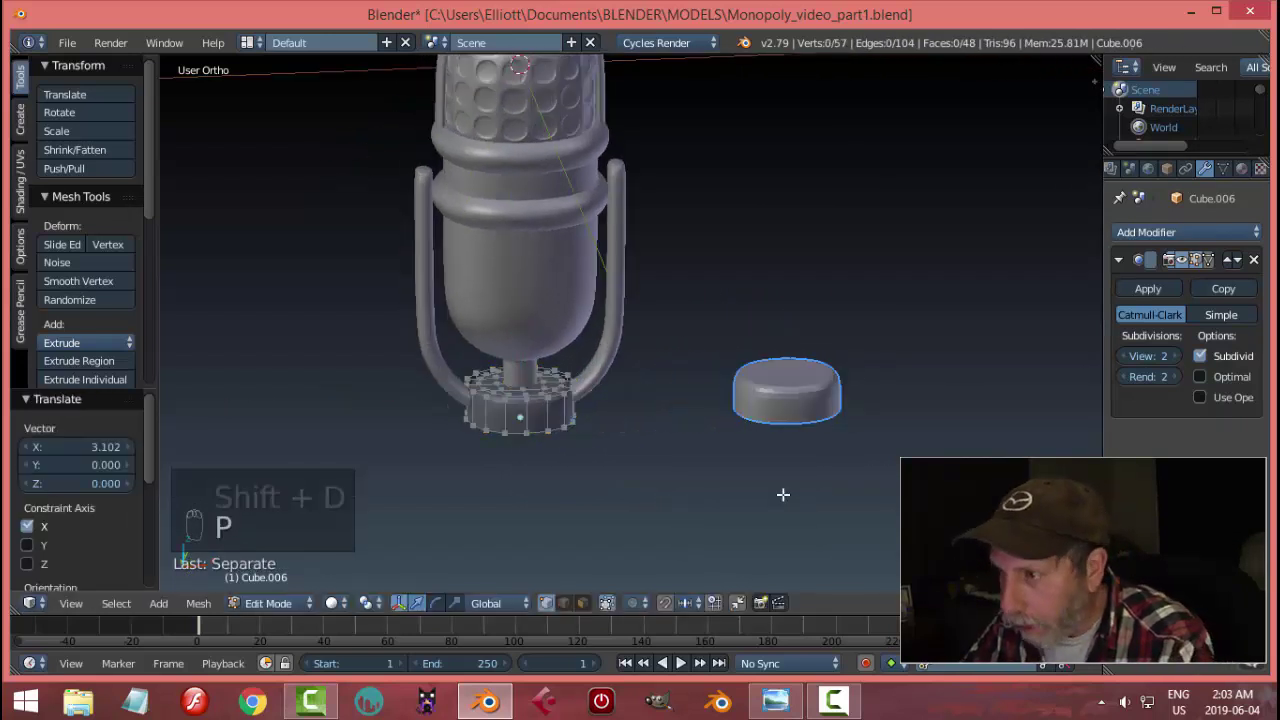
# - Return to the original collar's mesh, extrude its lower edge loop in place and scale it inward to 0.509
pyautogui.press('Tab')
pyautogui.rightClick(557, 398)
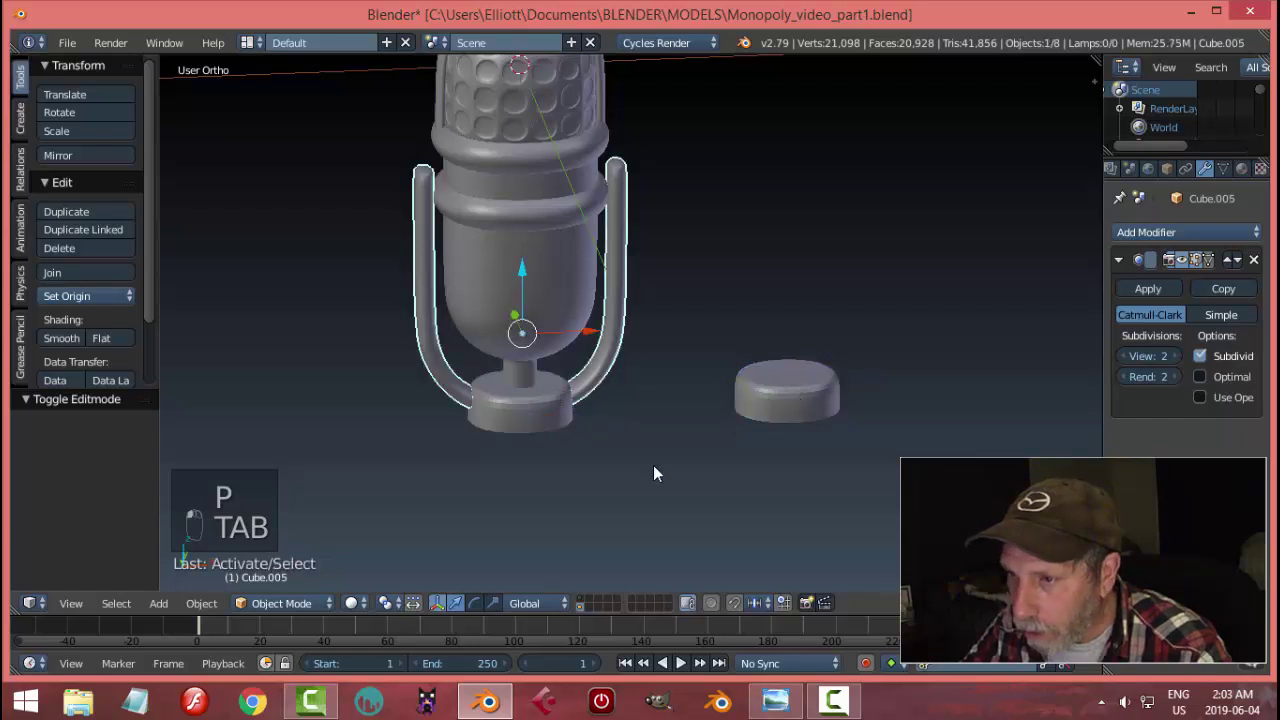
pyautogui.moveTo(579, 437); pyautogui.dragTo(714, 437, button='middle')
pyautogui.press('Tab')
pyautogui.keyDown('alt'); pyautogui.rightClick(604, 345); pyautogui.keyUp('alt')
pyautogui.press('e')
pyautogui.press('s')
pyautogui.click(697, 397)
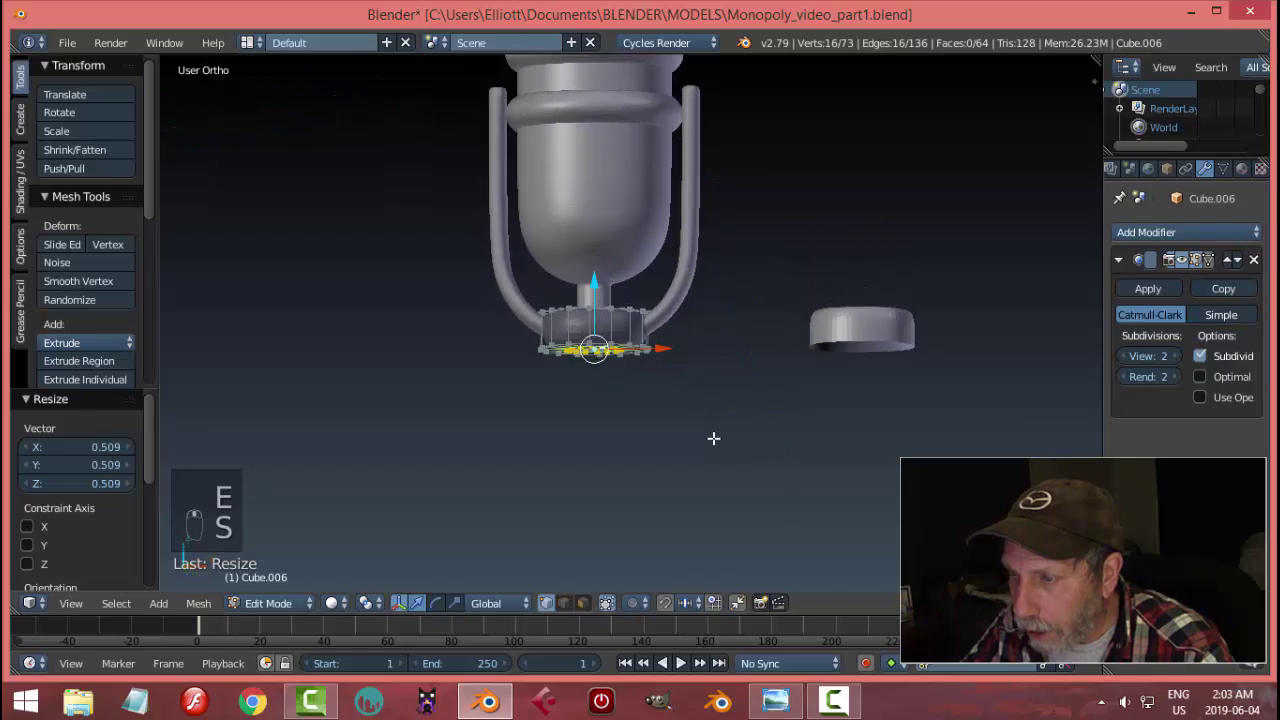
# - Extrude the inner lower loop and move it -0.684 along Z to form the base's neck
pyautogui.press('e')
pyautogui.rightClick(633, 425)
pyautogui.moveTo(594, 292); pyautogui.dragTo(597, 313)
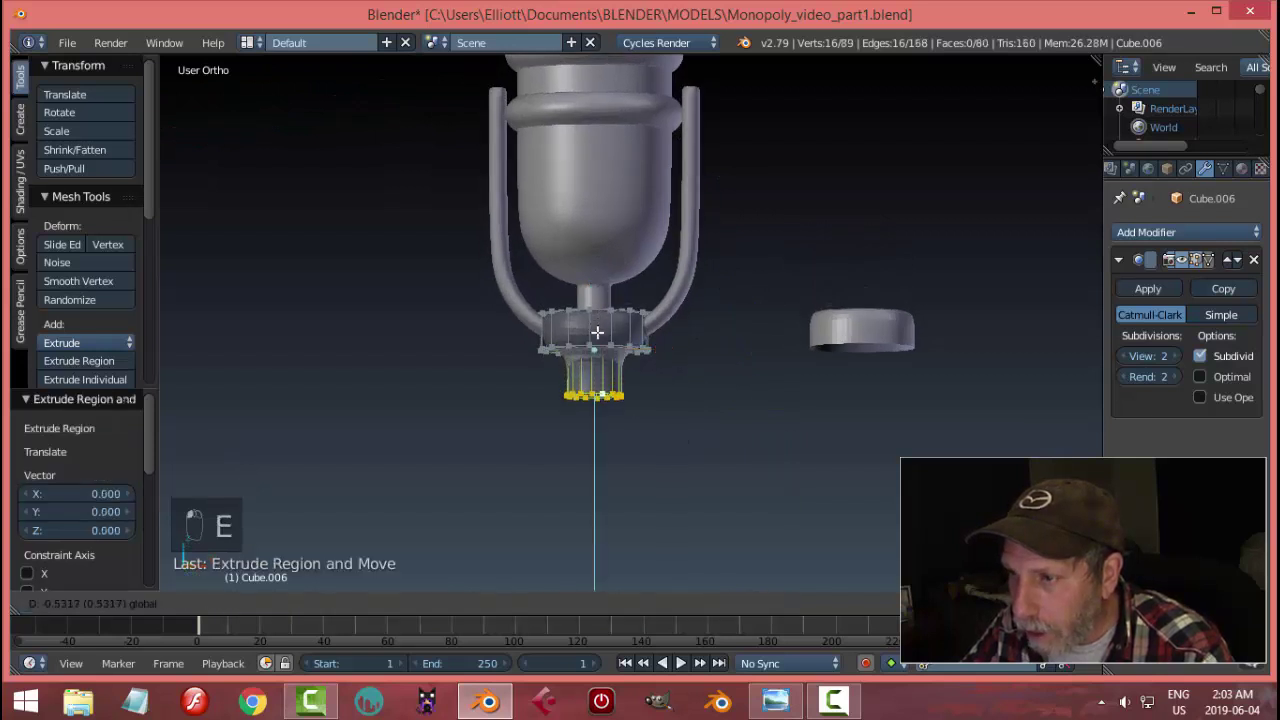
pyautogui.click(596, 344)
# - In front view, extrude the neck's lower loop in place and scale it outward to 3.400 as a foot
pyautogui.press('KP_1')
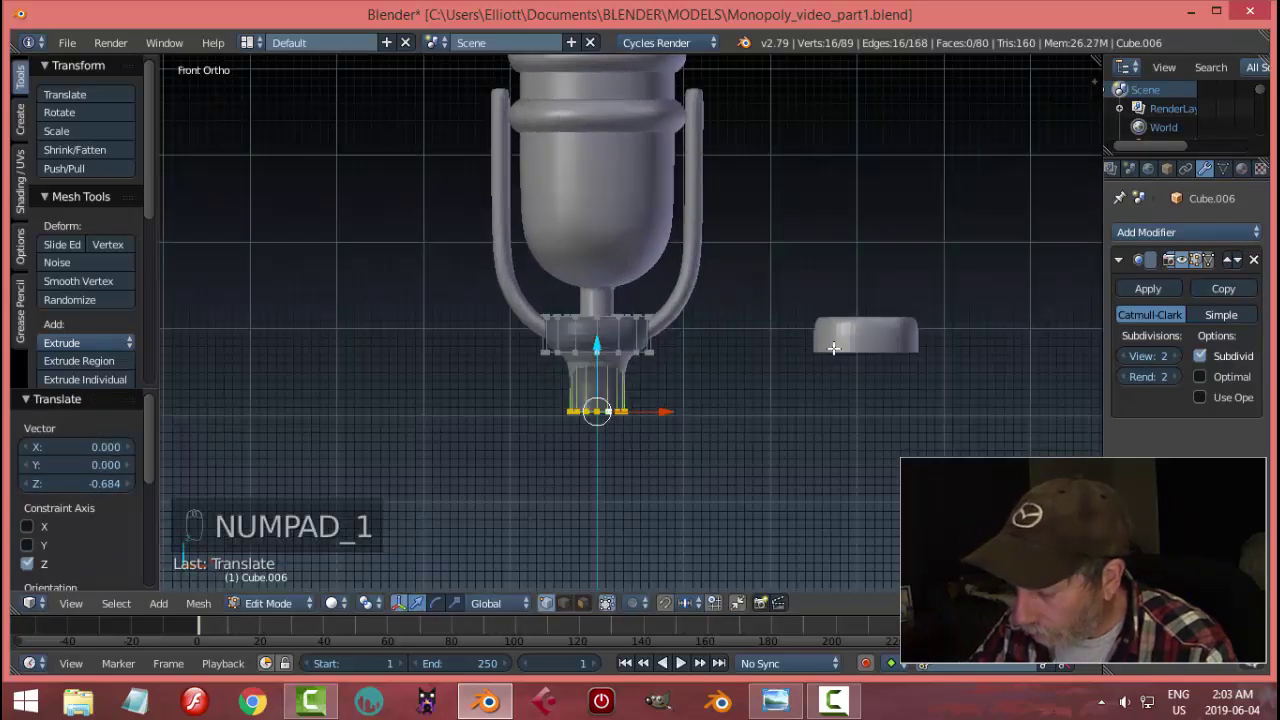
pyautogui.press('e')
pyautogui.rightClick(665, 460)
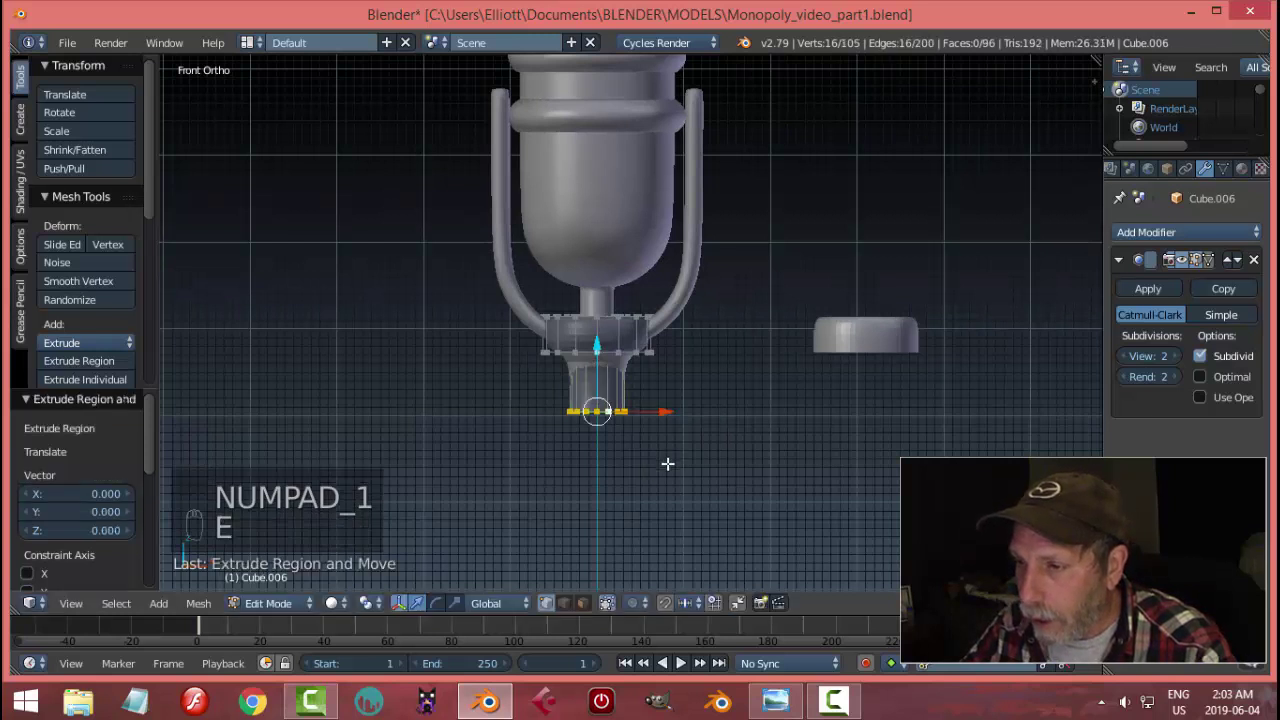
pyautogui.press('s')
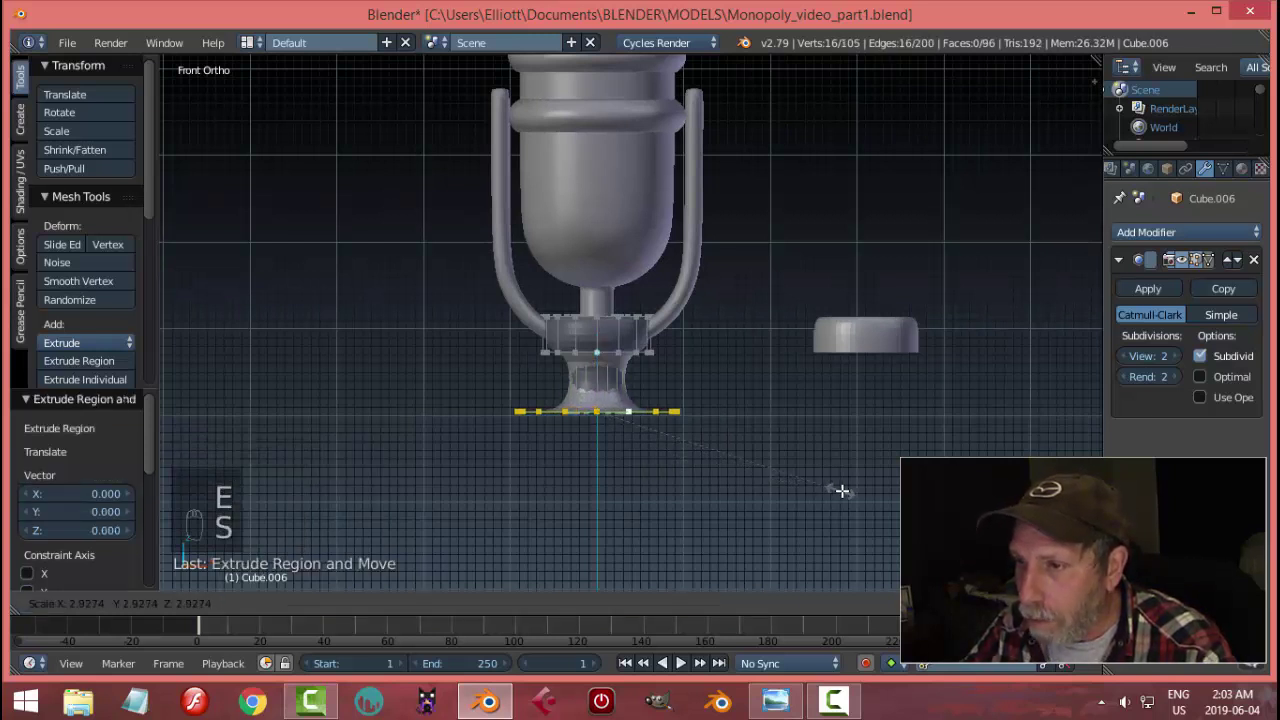
pyautogui.click(882, 497)
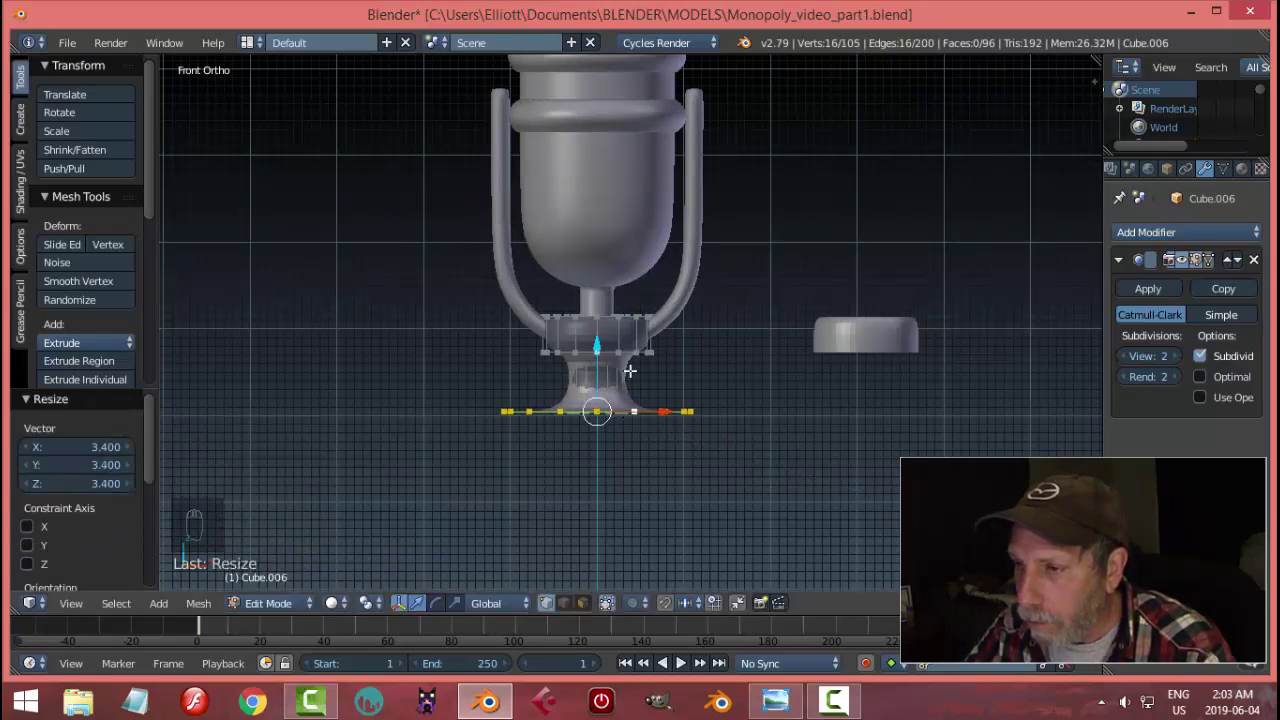
# - Lower the foot's outer loop by 0.270 along Z and extrude it about 0.18 downward to form the rim
pyautogui.moveTo(600, 348); pyautogui.dragTo(601, 372)
pyautogui.press('e')
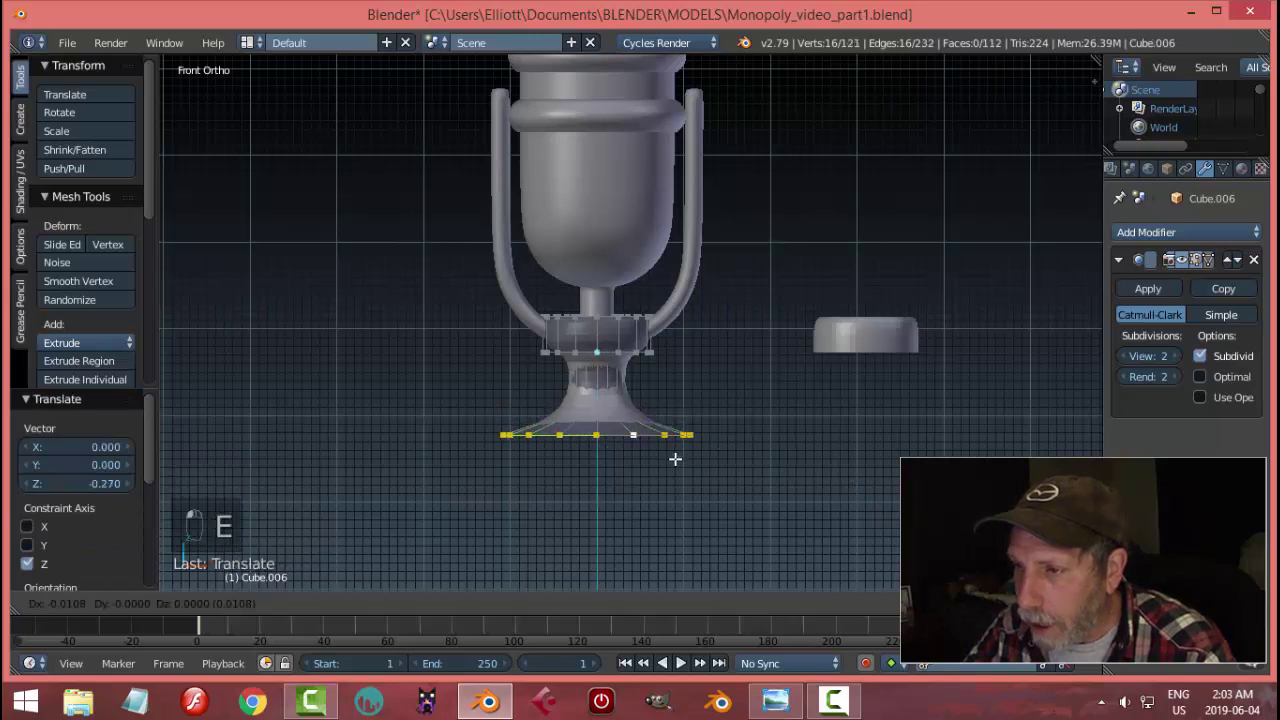
pyautogui.press('z')
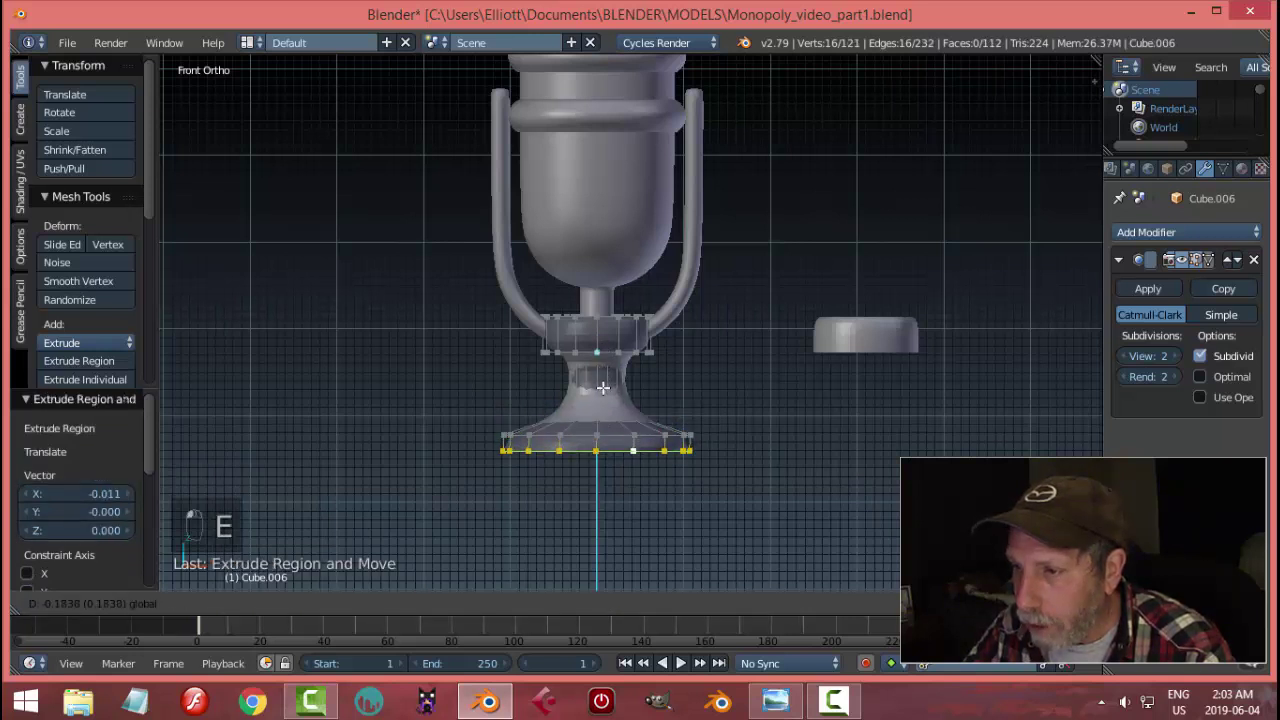
pyautogui.click(603, 387)
# - Switch to edge selection, bevel the upper edge loop of the foot's rim with 2 segments and clear the selection
pyautogui.moveTo(766, 403); pyautogui.dragTo(766, 434, button='middle')
pyautogui.press('a')
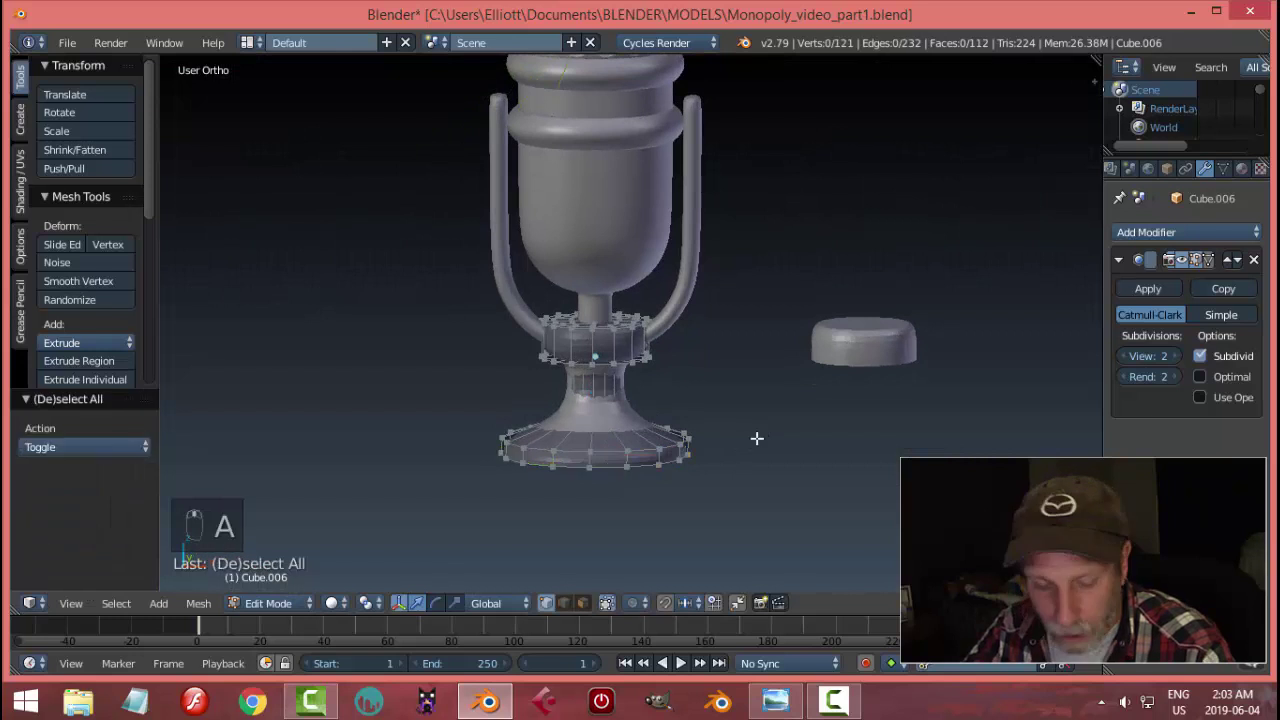
pyautogui.hotkey('ctrl', 'Tab')
pyautogui.click(690, 460)
pyautogui.scroll(4, 690, 450)
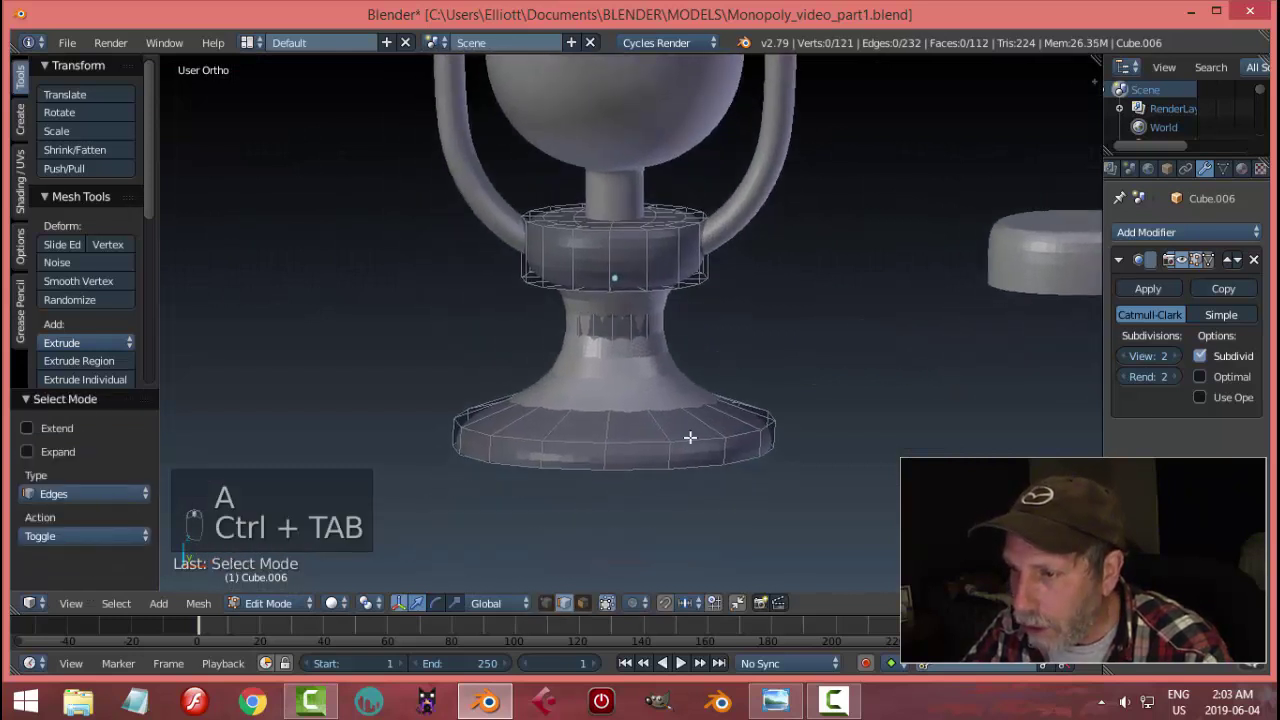
pyautogui.keyDown('alt'); pyautogui.rightClick(653, 446); pyautogui.keyUp('alt')
pyautogui.moveTo(749, 500); pyautogui.dragTo(777, 474, button='middle')
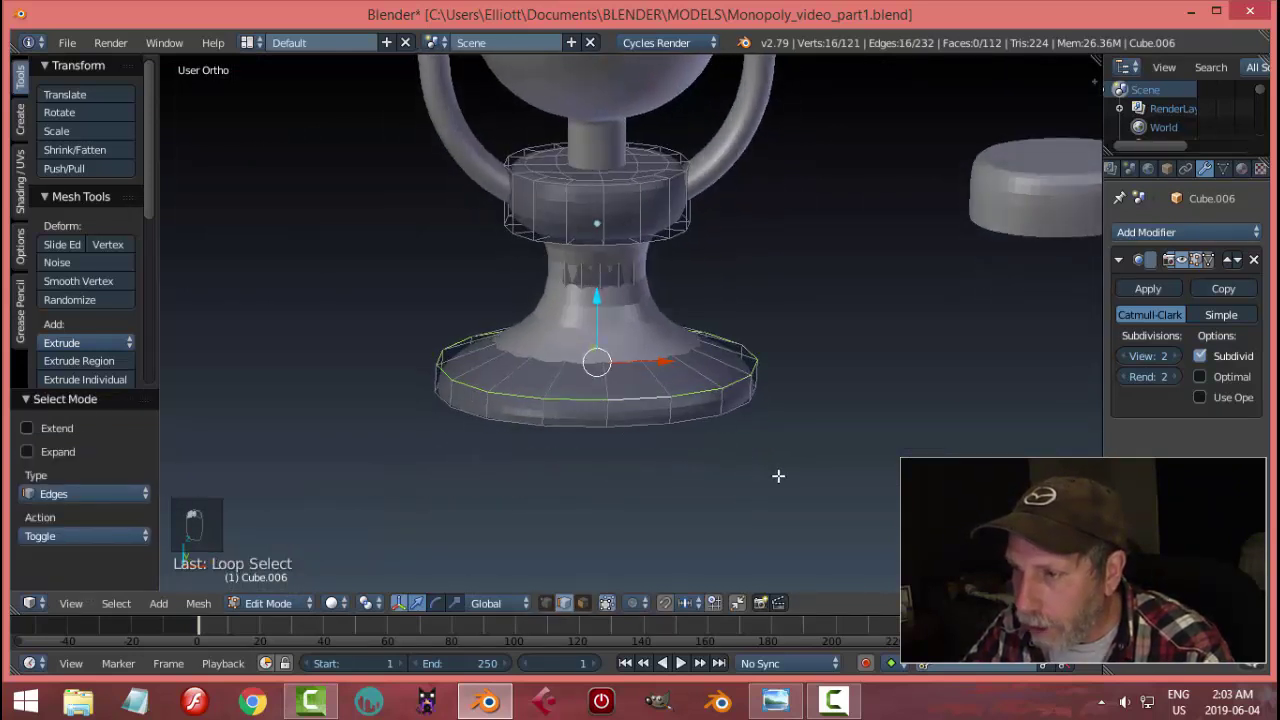
pyautogui.hotkey('ctrl', 'b')
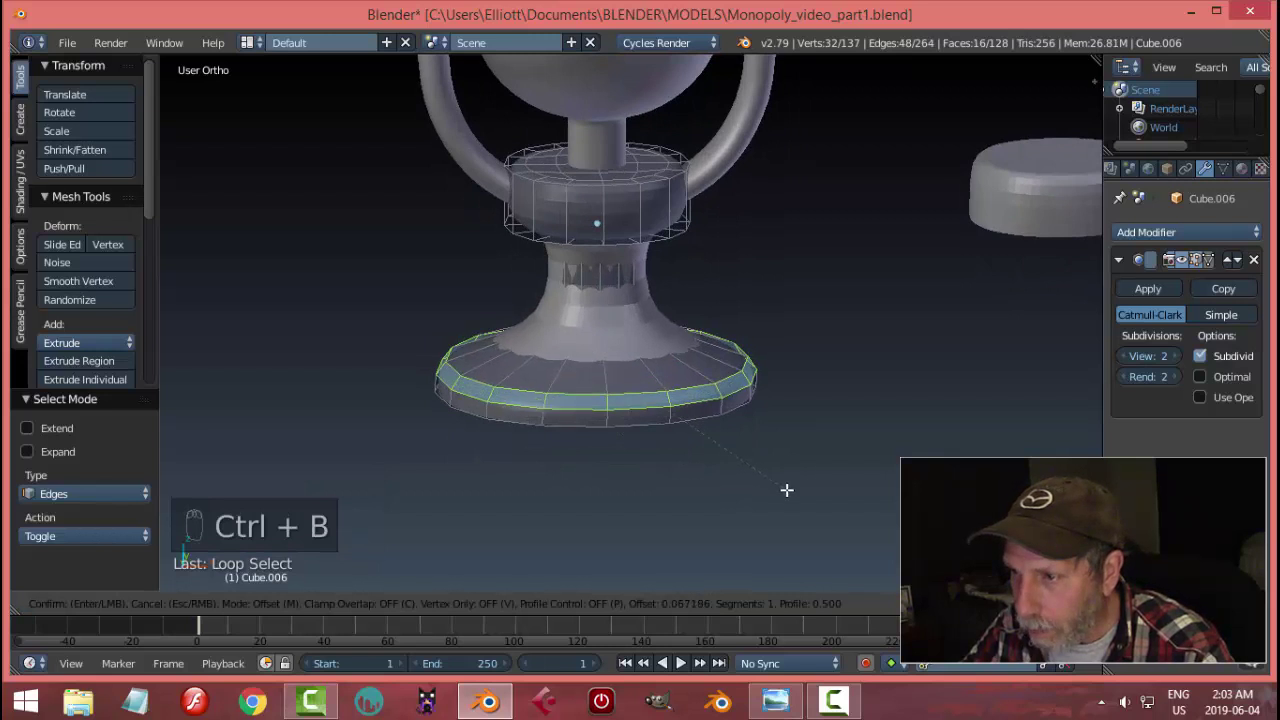
pyautogui.click(784, 489)
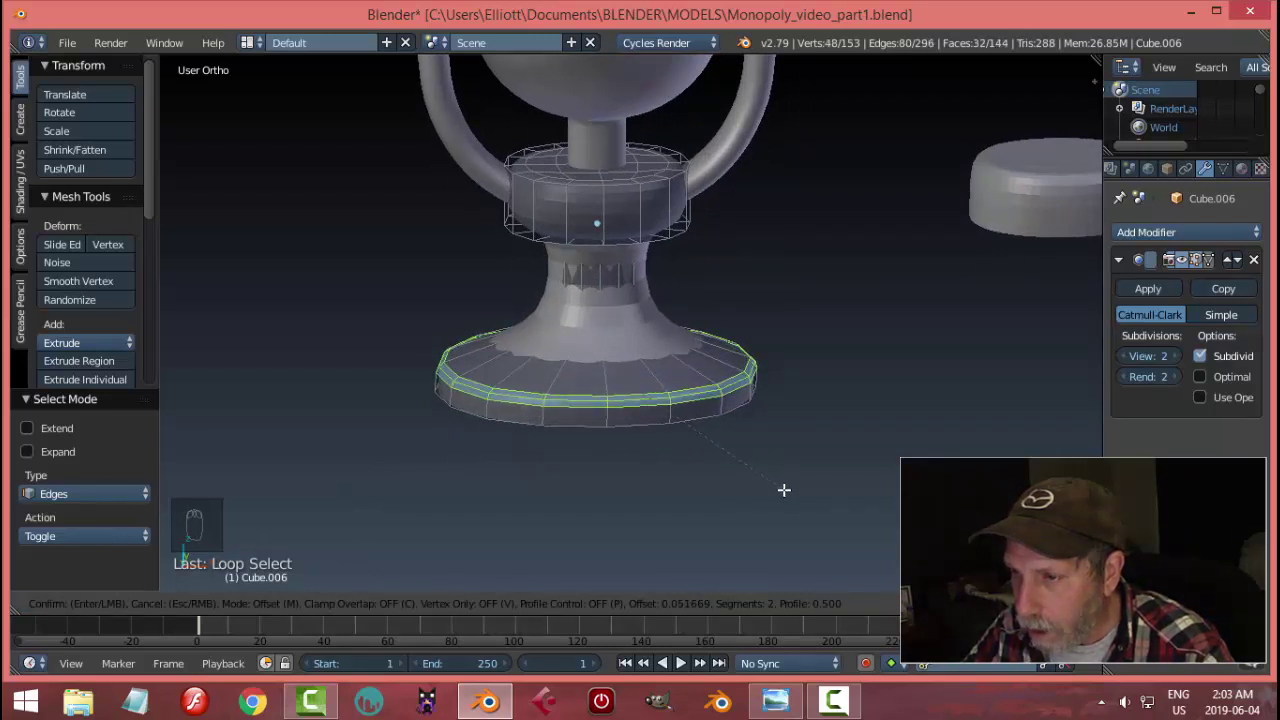
pyautogui.press('a')
# - Add an edge loop on the foot close to the neck and another near the neck's upper end
pyautogui.hotkey('ctrl', 'r')
pyautogui.click(657, 309)
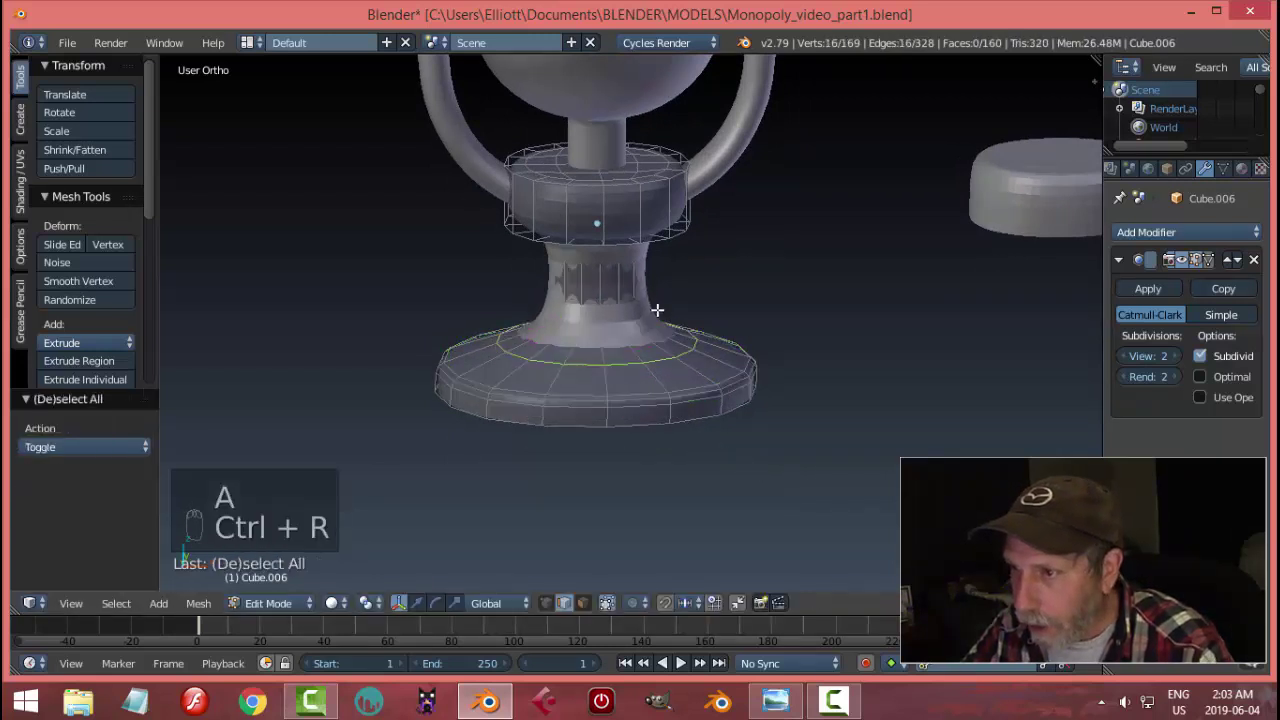
pyautogui.click(632, 307)
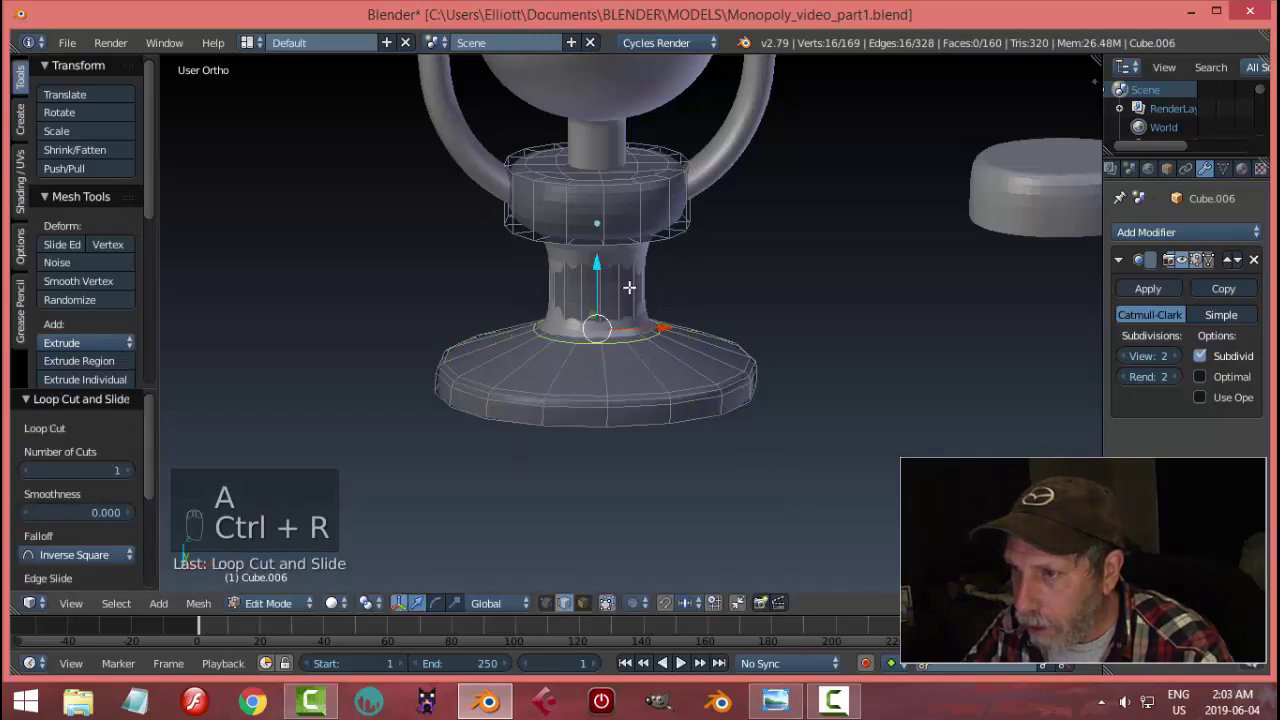
pyautogui.hotkey('ctrl', 'r')
pyautogui.click(630, 279)
pyautogui.click(634, 253)
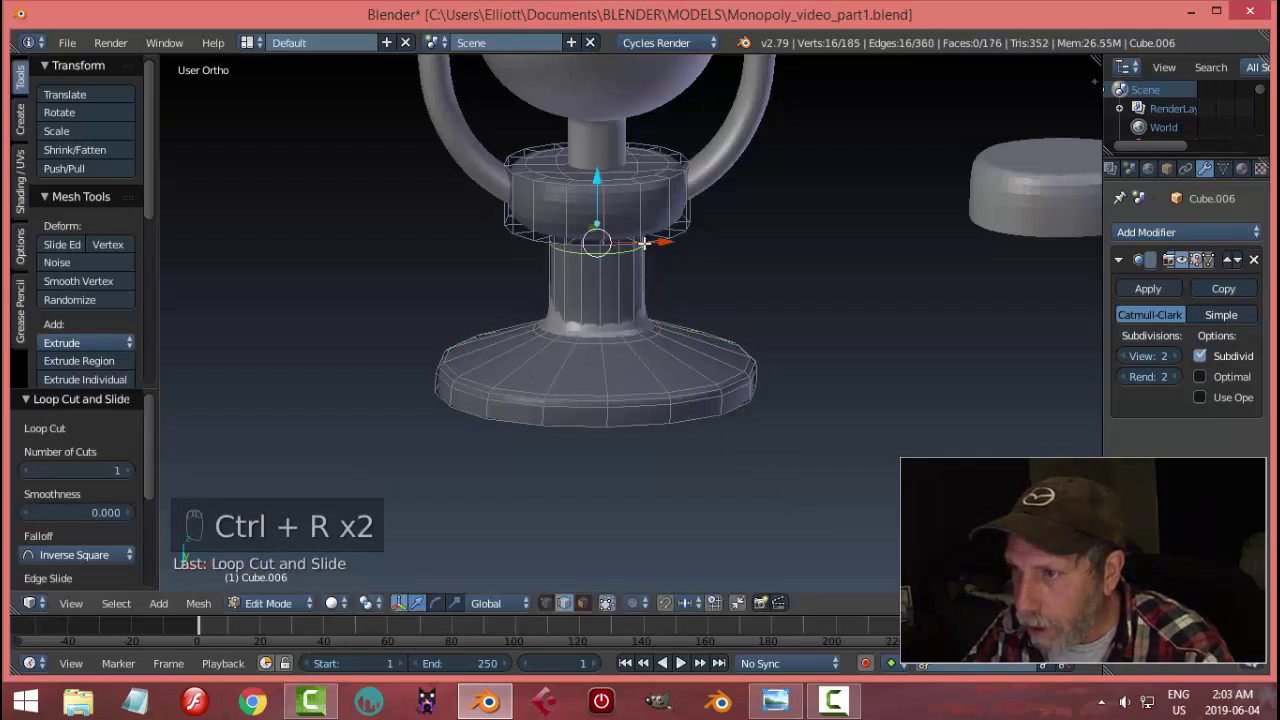
# - Bevel the upper and lower outer edge loops of the base's collar by about 0.06, return to object mode and shade it smooth
pyautogui.press('a')
pyautogui.keyDown('alt'); pyautogui.rightClick(634, 188); pyautogui.keyUp('alt')
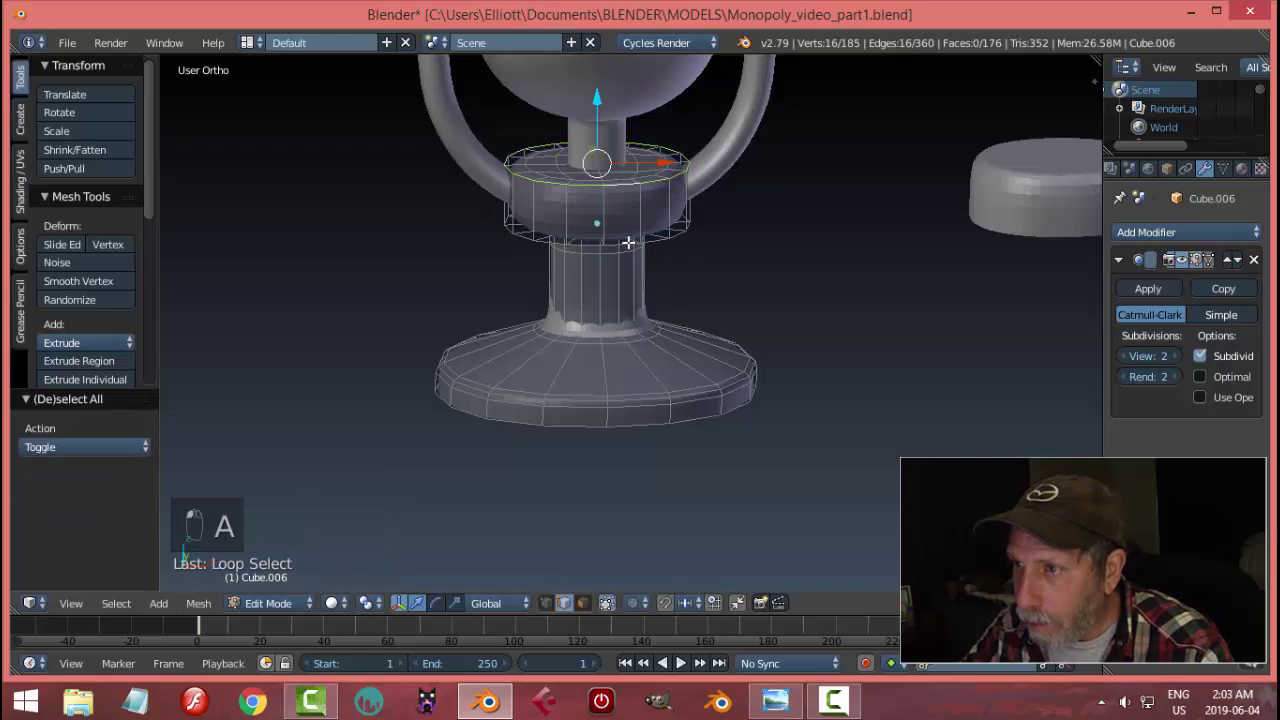
pyautogui.moveTo(627, 243); pyautogui.dragTo(781, 322, button='middle')
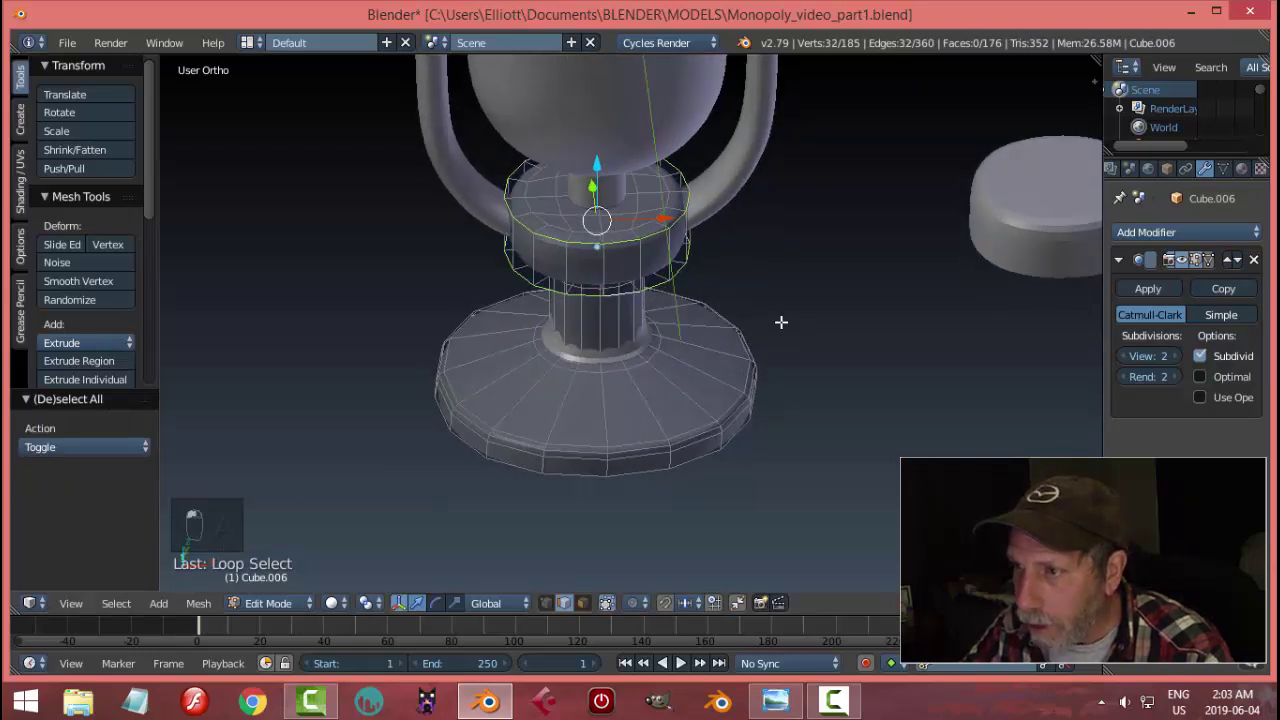
pyautogui.hotkey('ctrl', 'b')
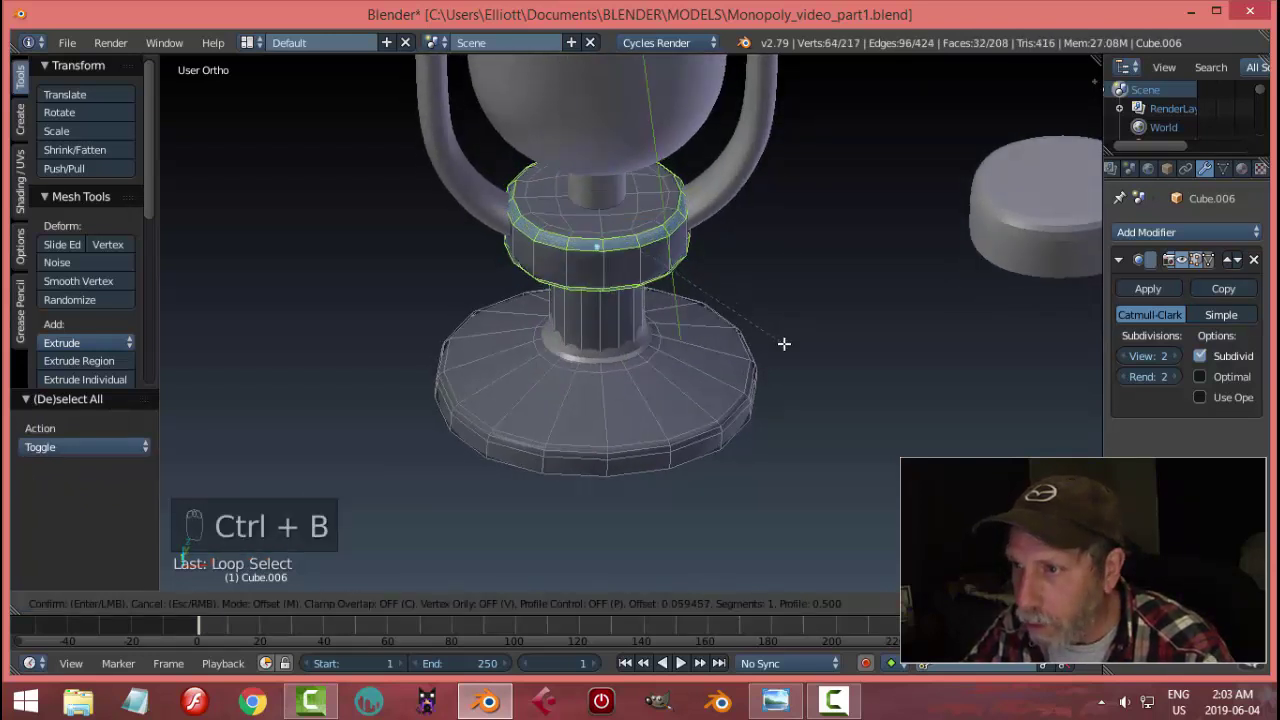
pyautogui.click(784, 343)
pyautogui.press('a')
pyautogui.press('Tab')
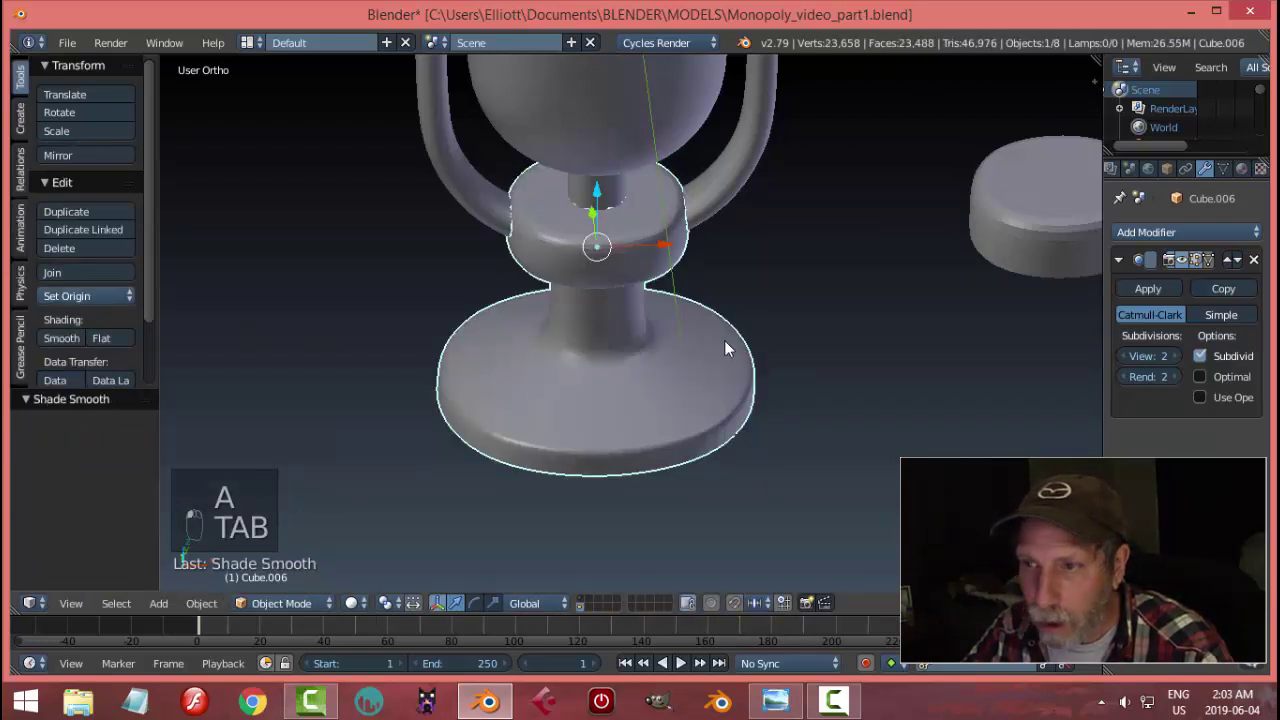
pyautogui.press('a')
pyautogui.press('a')
# - Select the base, raise it slightly along Z in front view and clear the selection
pyautogui.scroll(-3, 753, 350)
pyautogui.rightClick(637, 256)
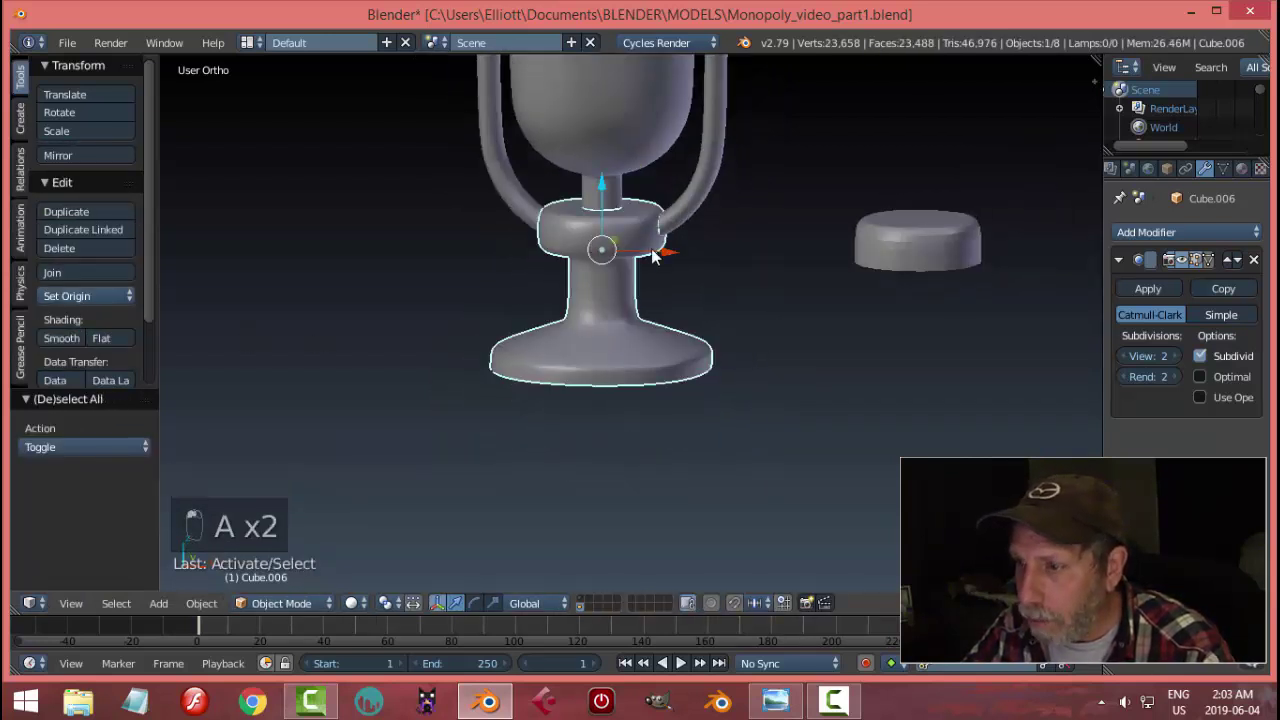
pyautogui.press('KP_1')
pyautogui.moveTo(603, 180); pyautogui.dragTo(603, 176)
pyautogui.press('a')
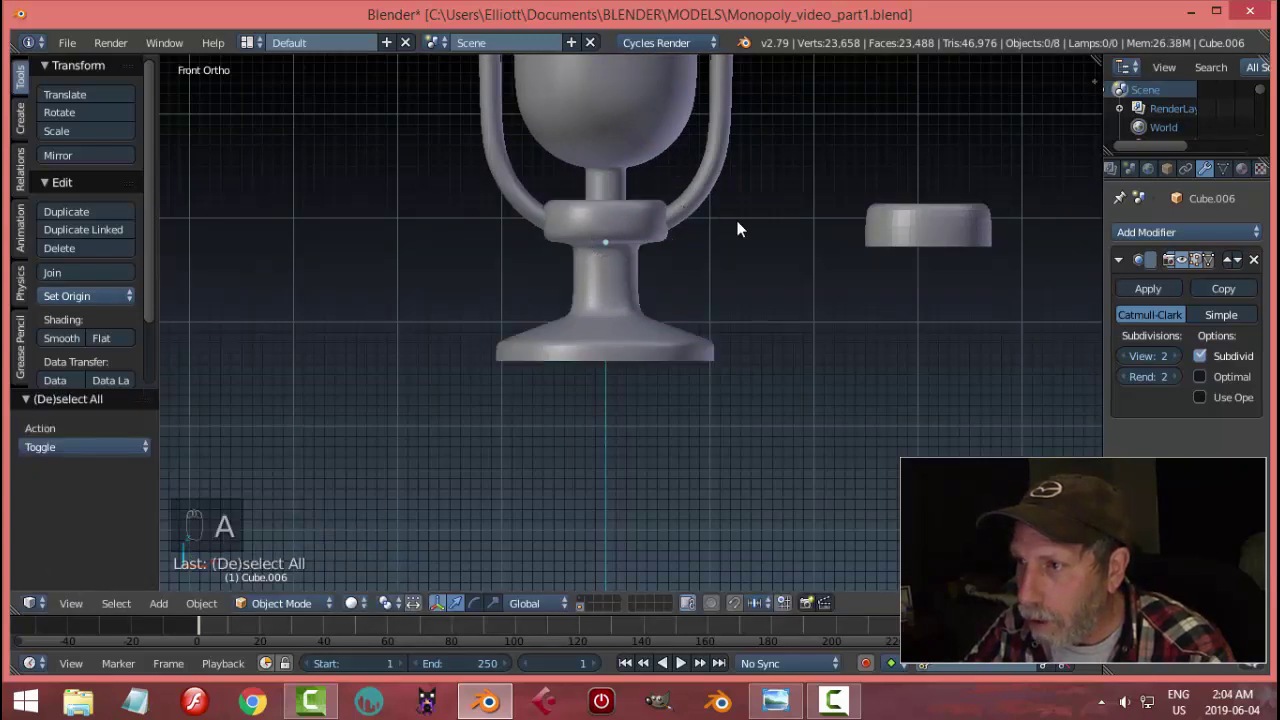
# - In the base's front wireframe view, box-select the foot's rim and scale it up to 1.328
pyautogui.moveTo(737, 229); pyautogui.dragTo(642, 345, button='middle')
pyautogui.scroll(-2, 598, 347)
pyautogui.moveTo(758, 385); pyautogui.dragTo(768, 357, button='middle')
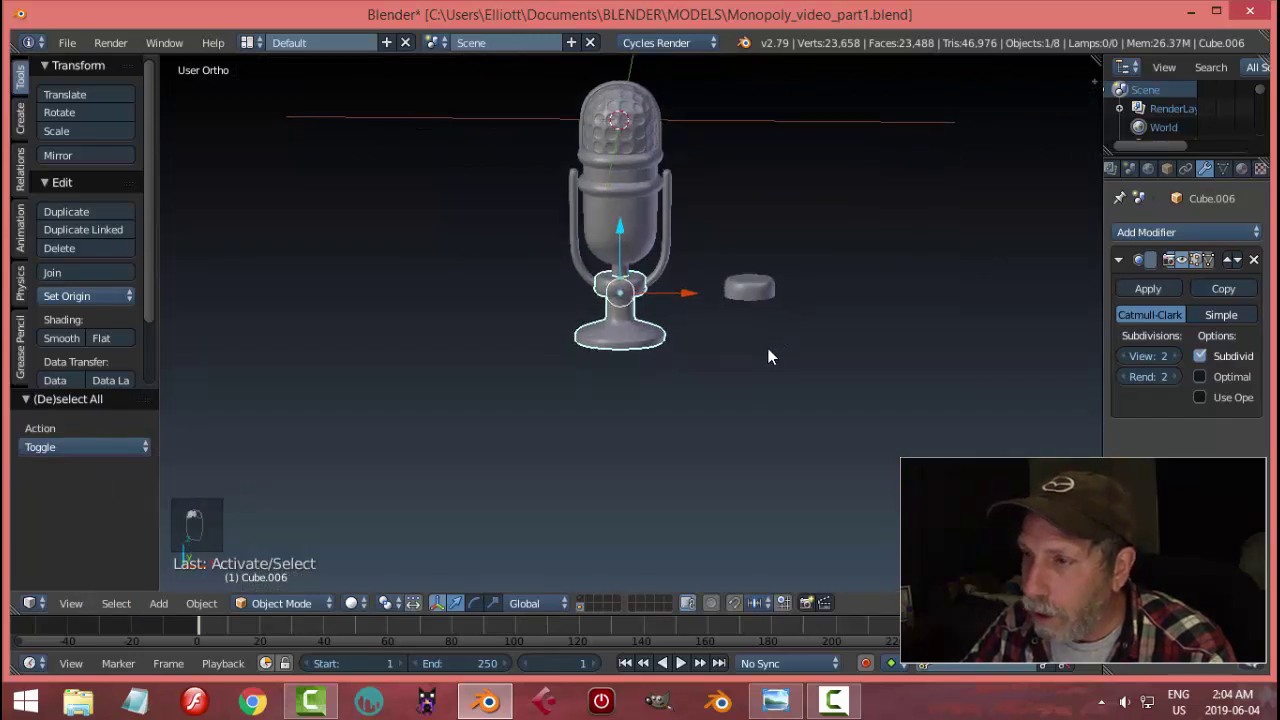
pyautogui.press('KP_1')
pyautogui.press('Tab')
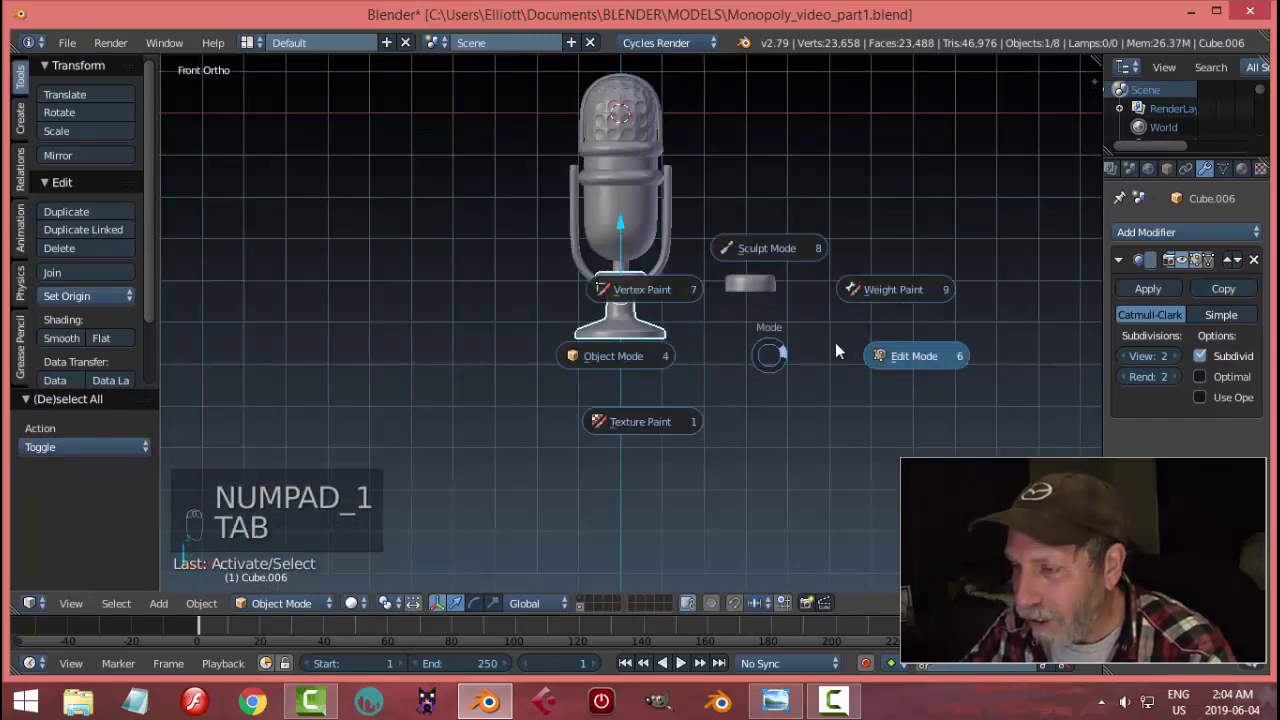
pyautogui.scroll(3, 689, 399)
pyautogui.press('z')
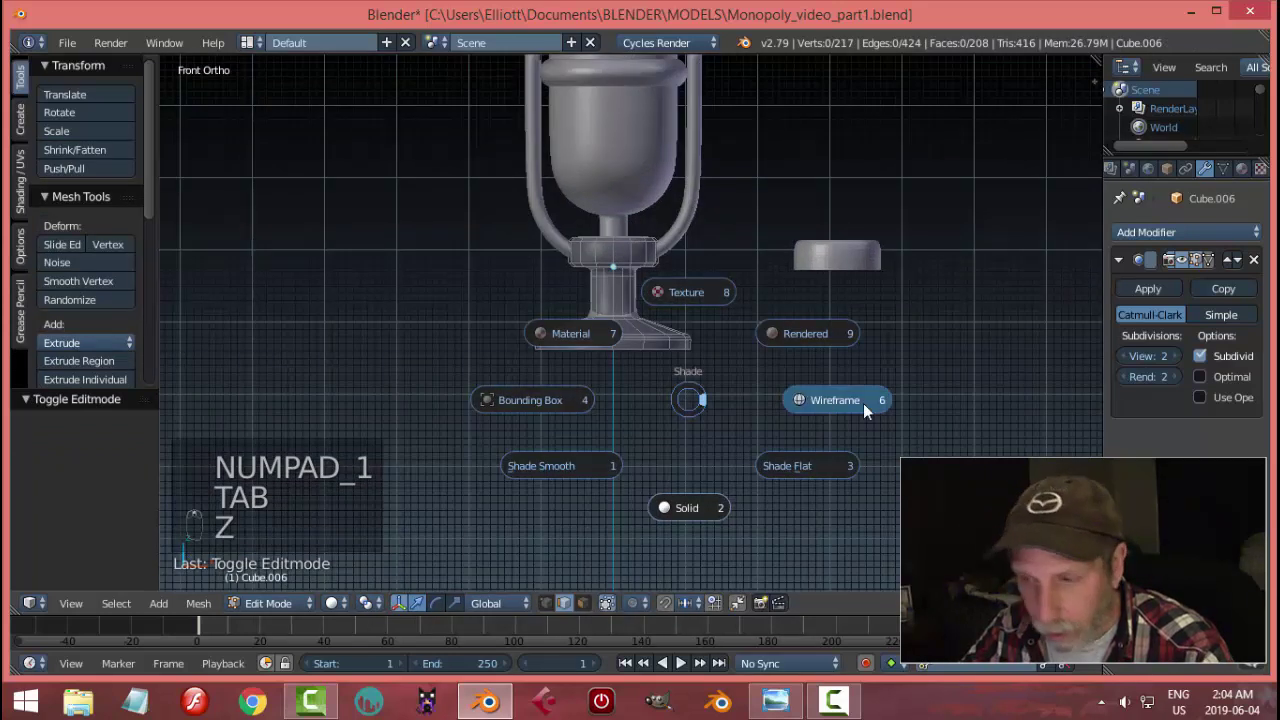
pyautogui.click(845, 400)
pyautogui.press('b')
pyautogui.moveTo(509, 331); pyautogui.dragTo(725, 411)
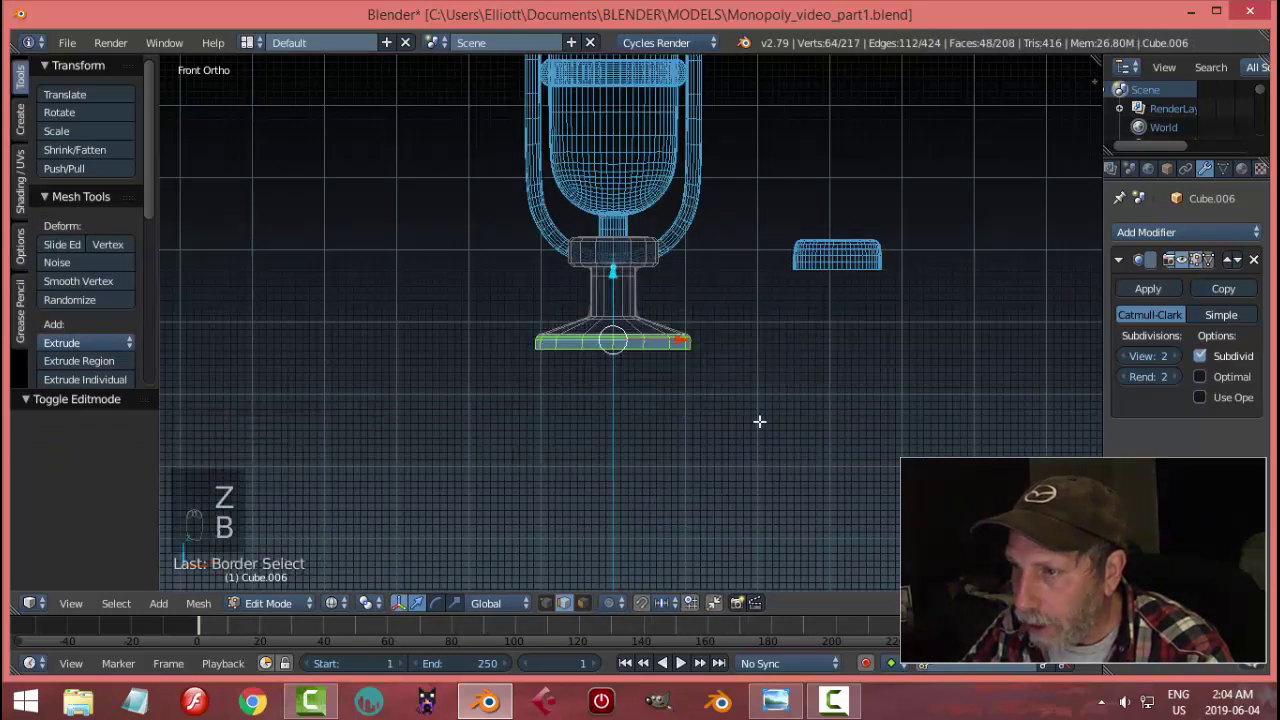
pyautogui.press('s')
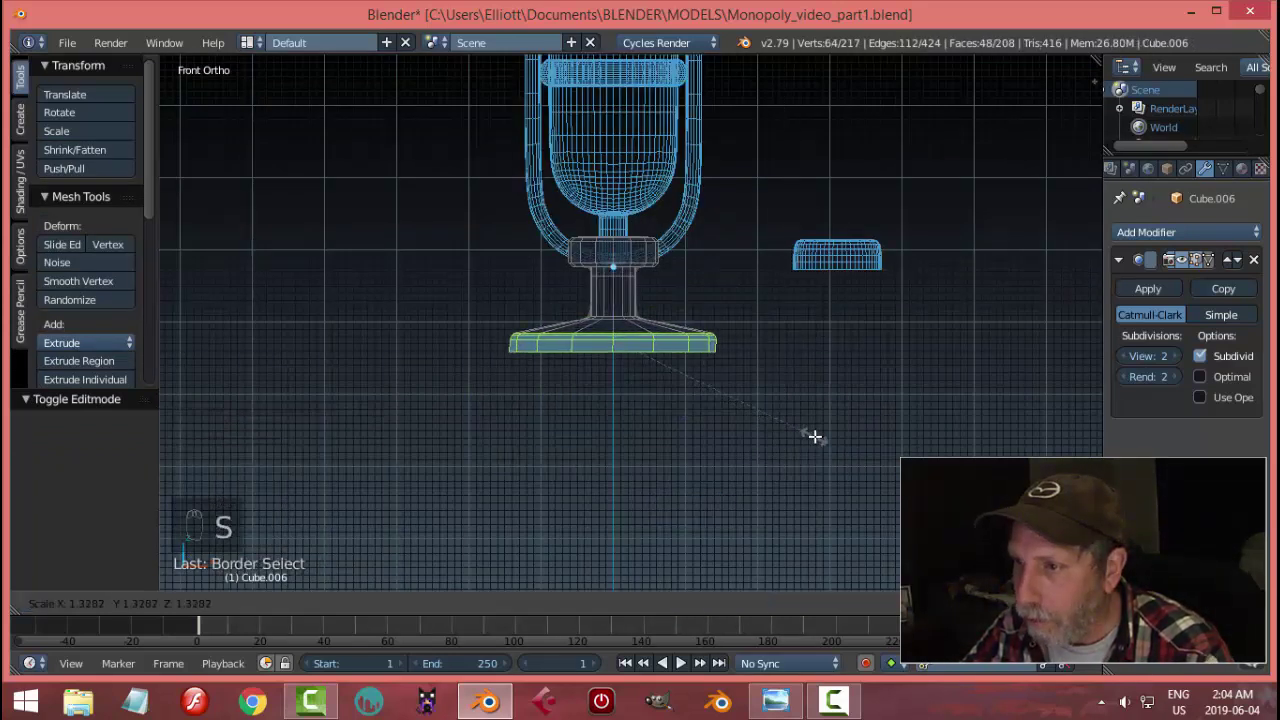
pyautogui.click(815, 437)
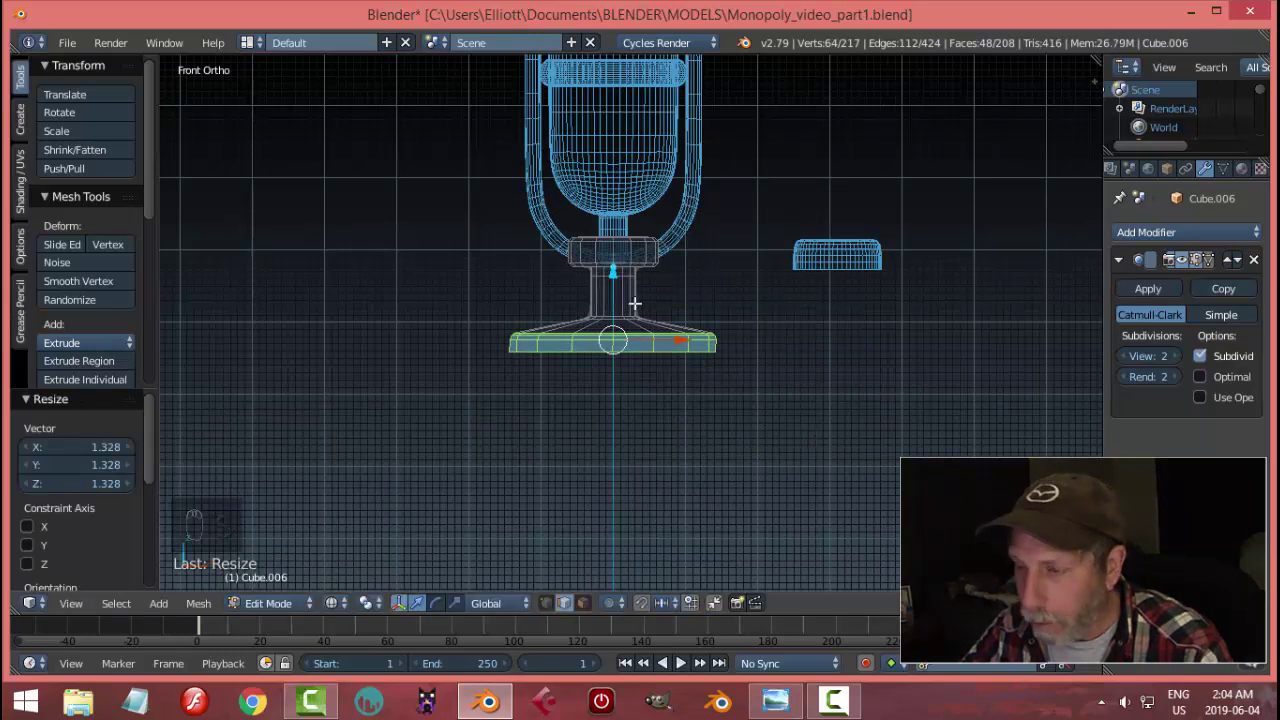
# - Lower the foot's rim slightly along Z and return to object mode with solid shading and nothing selected
pyautogui.press('a')
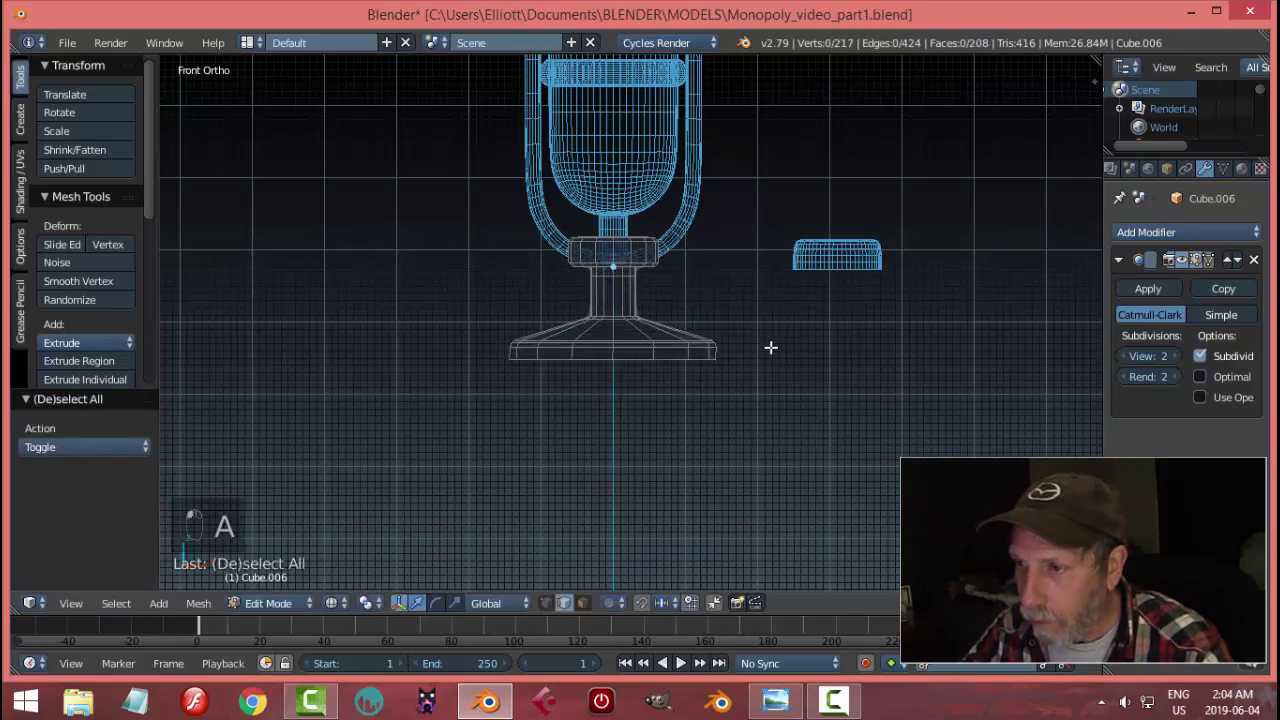
pyautogui.press('z')
pyautogui.click(761, 452)
pyautogui.press('Tab')
pyautogui.click(667, 392)
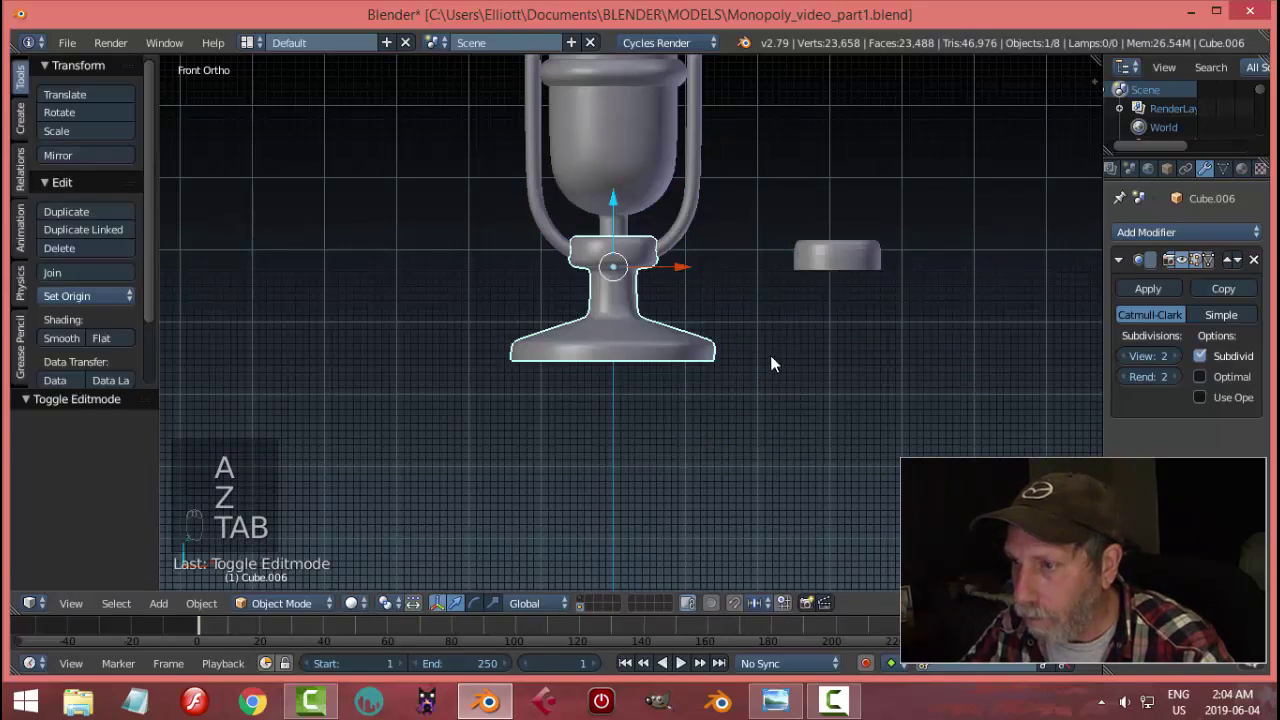
pyautogui.press('a')
# - Set the origin of the separate disc beside the microphone to its geometry and scale it to 0.567
pyautogui.moveTo(780, 371); pyautogui.dragTo(717, 401, button='middle')
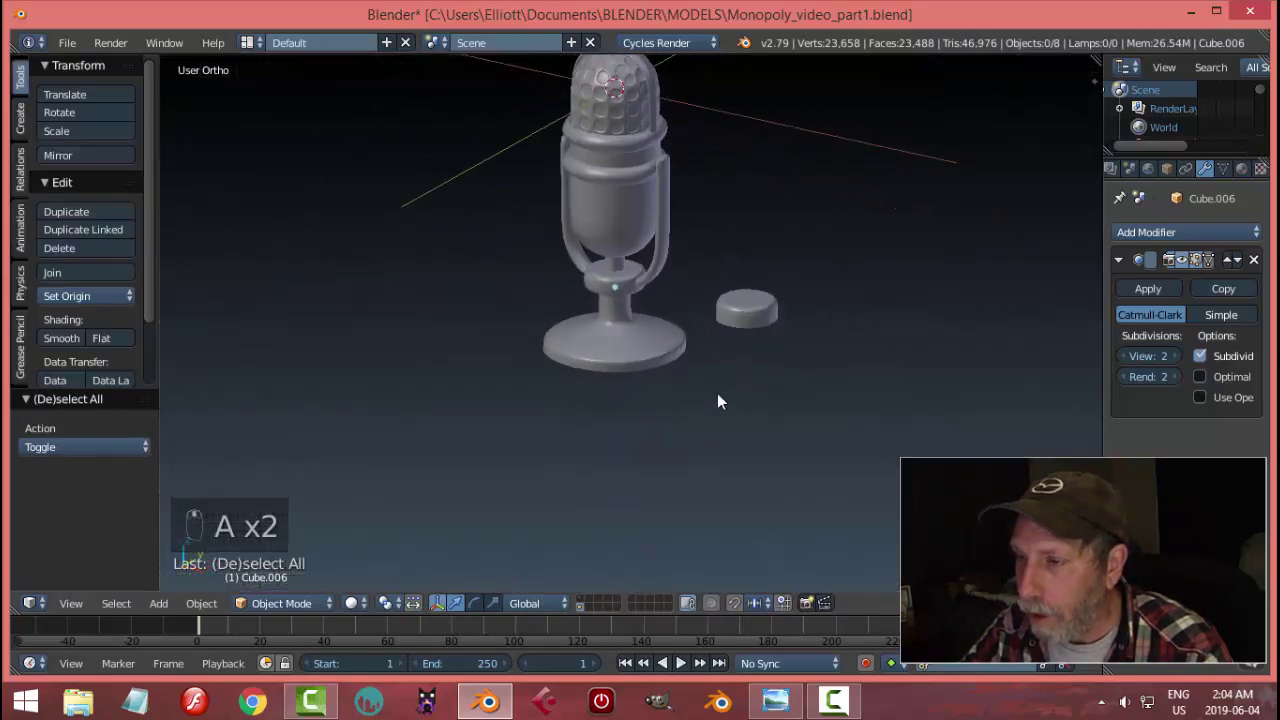
pyautogui.rightClick(746, 310)
pyautogui.moveTo(856, 335); pyautogui.dragTo(660, 380, button='middle')
pyautogui.click(86, 296)
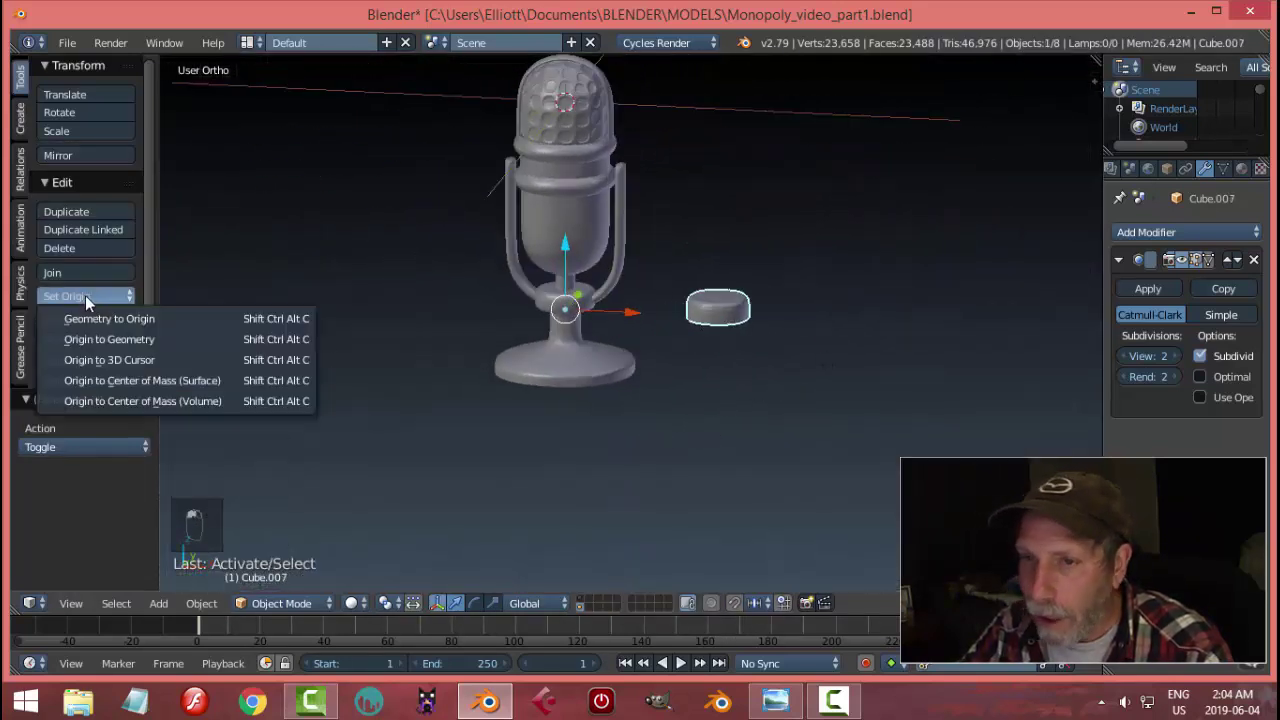
pyautogui.click(131, 339)
pyautogui.press('s')
pyautogui.click(752, 337)
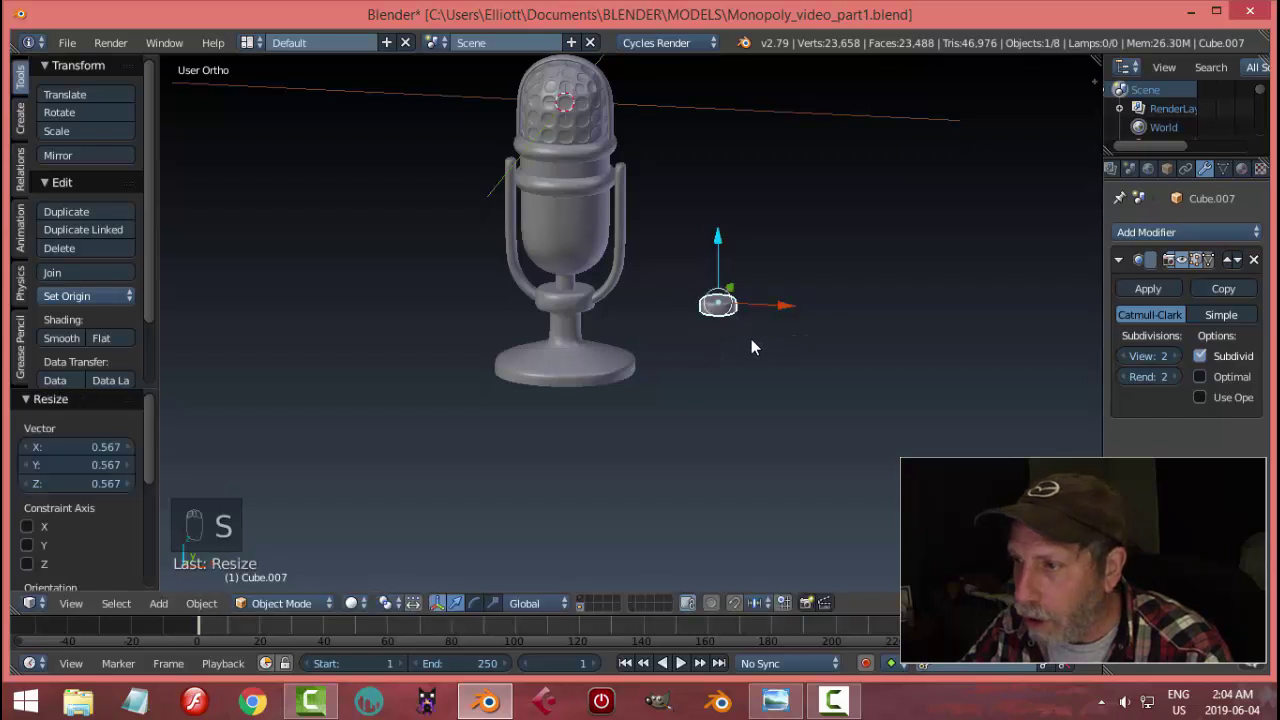
# - In edit mode, extrude the disc's open lower edge loop in place and scale it inward to 0.790
pyautogui.scroll(4, 756, 343)
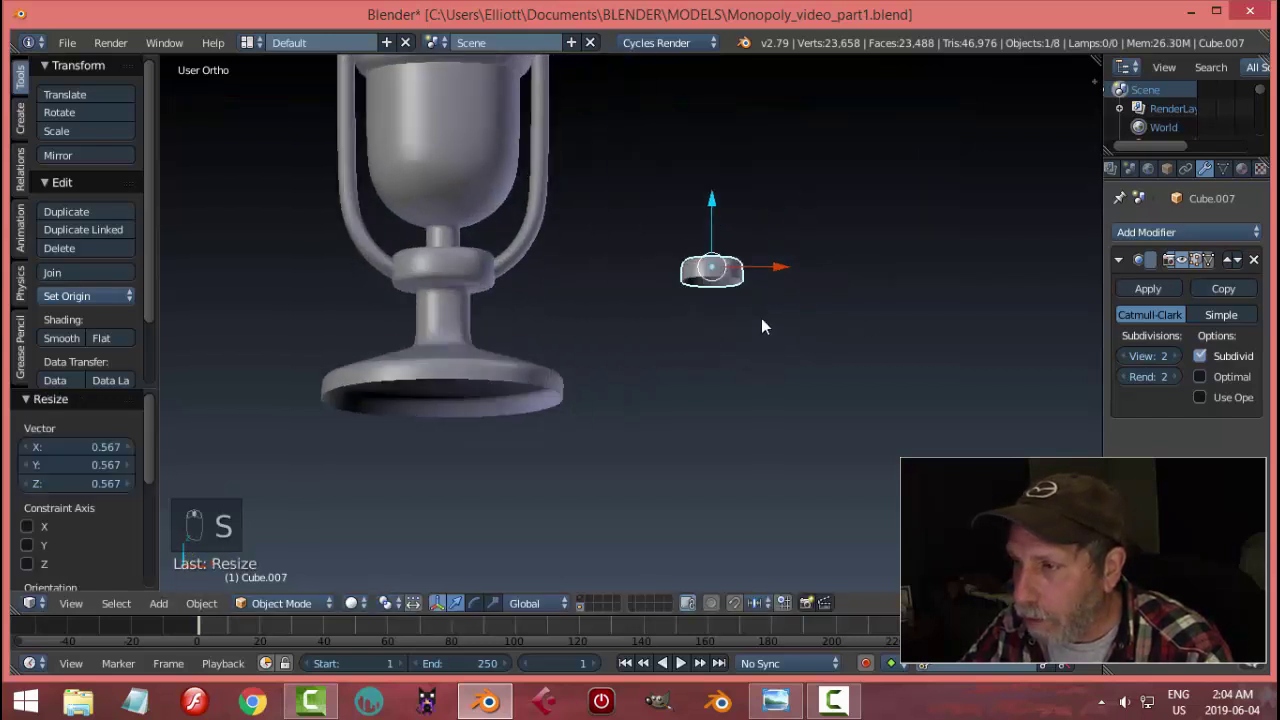
pyautogui.moveTo(762, 320); pyautogui.dragTo(803, 315, button='middle')
pyautogui.press('Tab')
pyautogui.click(907, 318)
pyautogui.scroll(2, 811, 220)
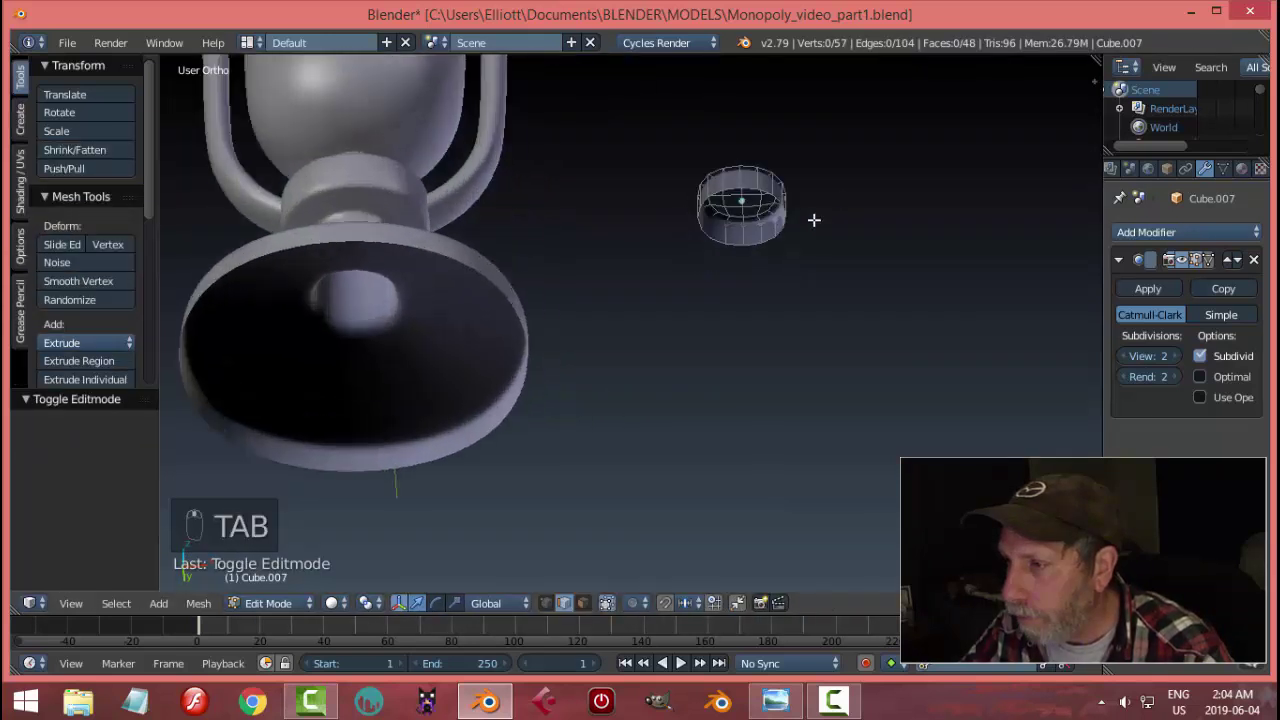
pyautogui.keyDown('shift'); pyautogui.moveTo(811, 220); pyautogui.dragTo(727, 335, button='middle'); pyautogui.keyUp('shift')
pyautogui.scroll(2, 727, 335)
pyautogui.scroll(2, 706, 338)
pyautogui.keyDown('alt'); pyautogui.rightClick(714, 306); pyautogui.keyUp('alt')
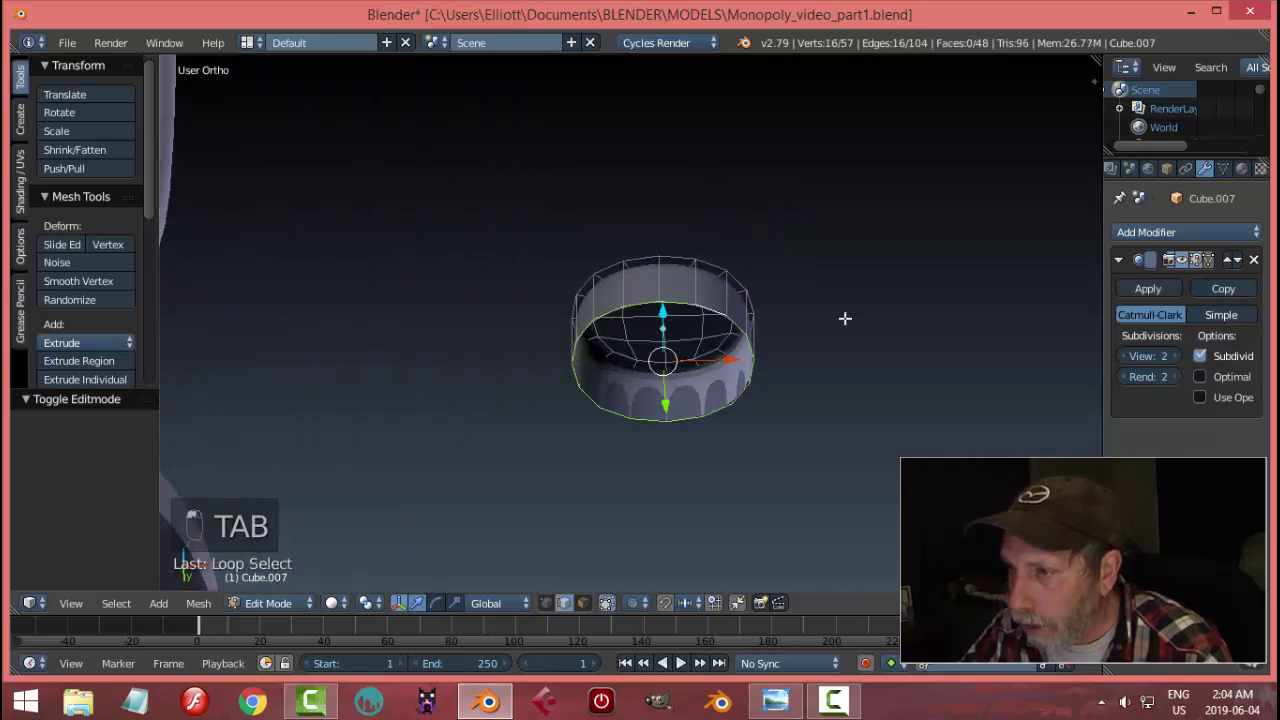
pyautogui.press('e')
pyautogui.rightClick(843, 320)
pyautogui.press('s')
pyautogui.click(805, 333)
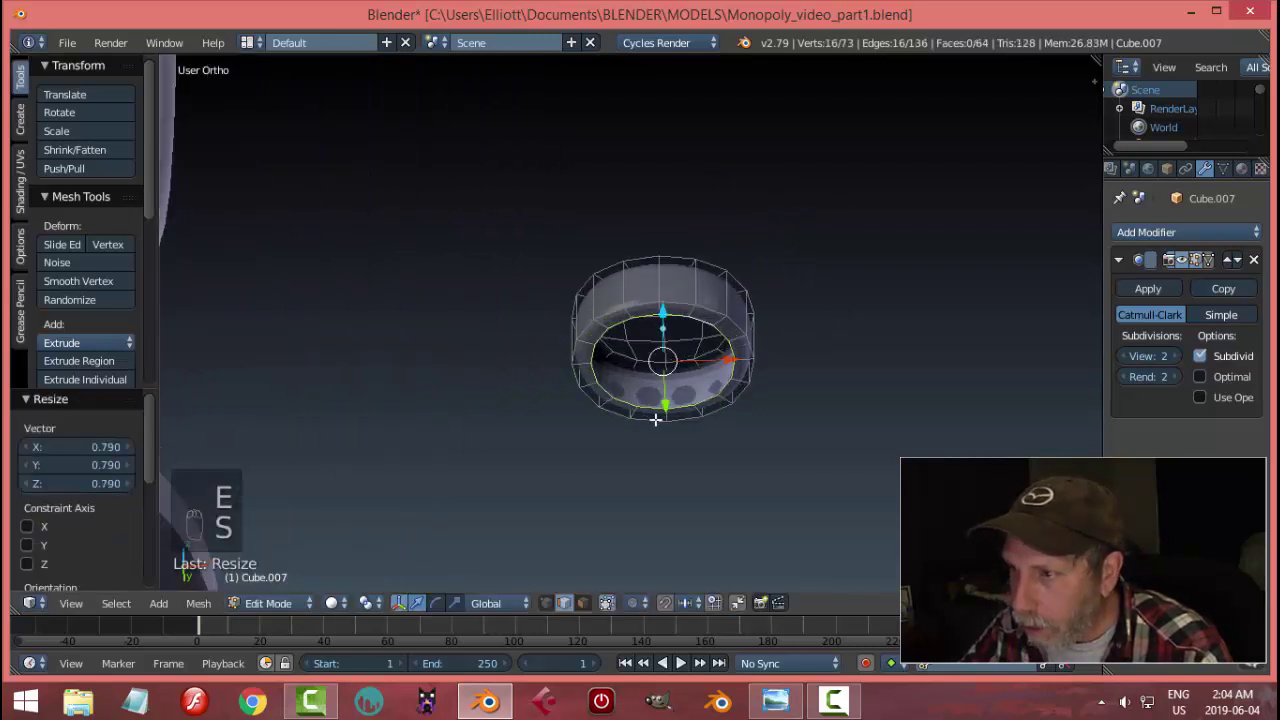
# - Close the hole in the disc's underside with Grid Fill and clear the selection
pyautogui.click(199, 603)
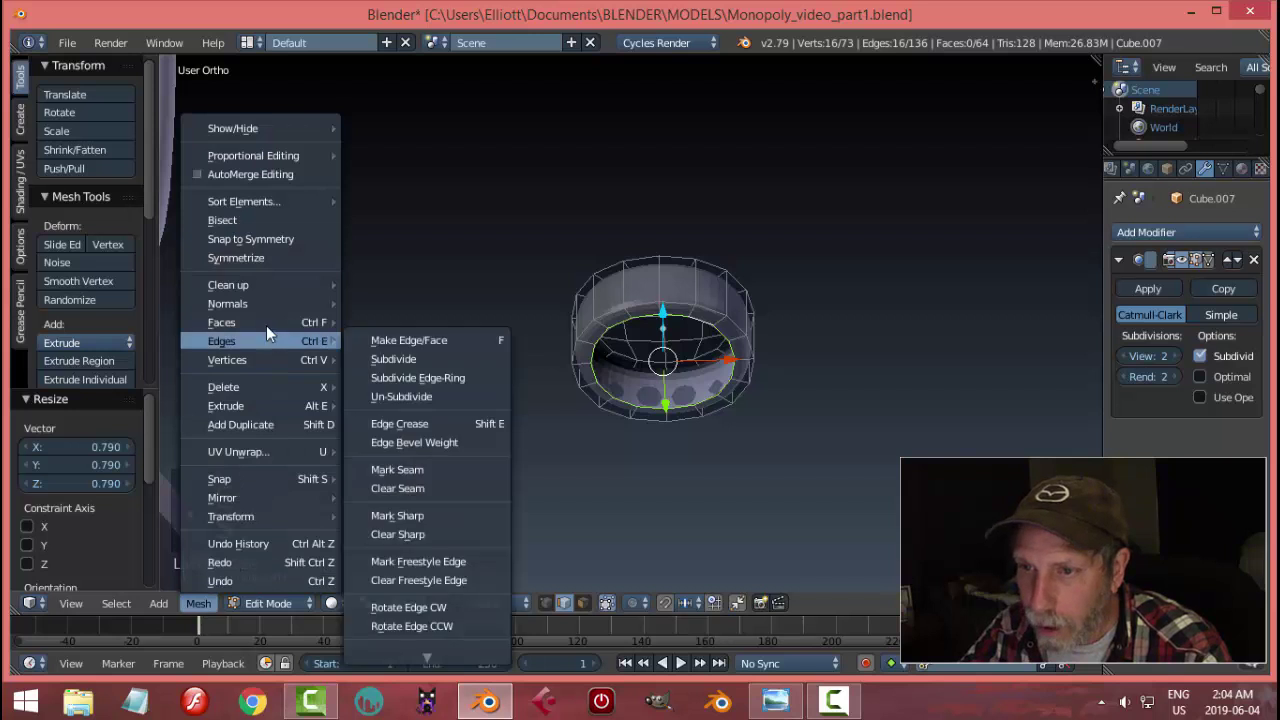
pyautogui.moveTo(266, 323)
pyautogui.click(390, 378)
pyautogui.press('a')
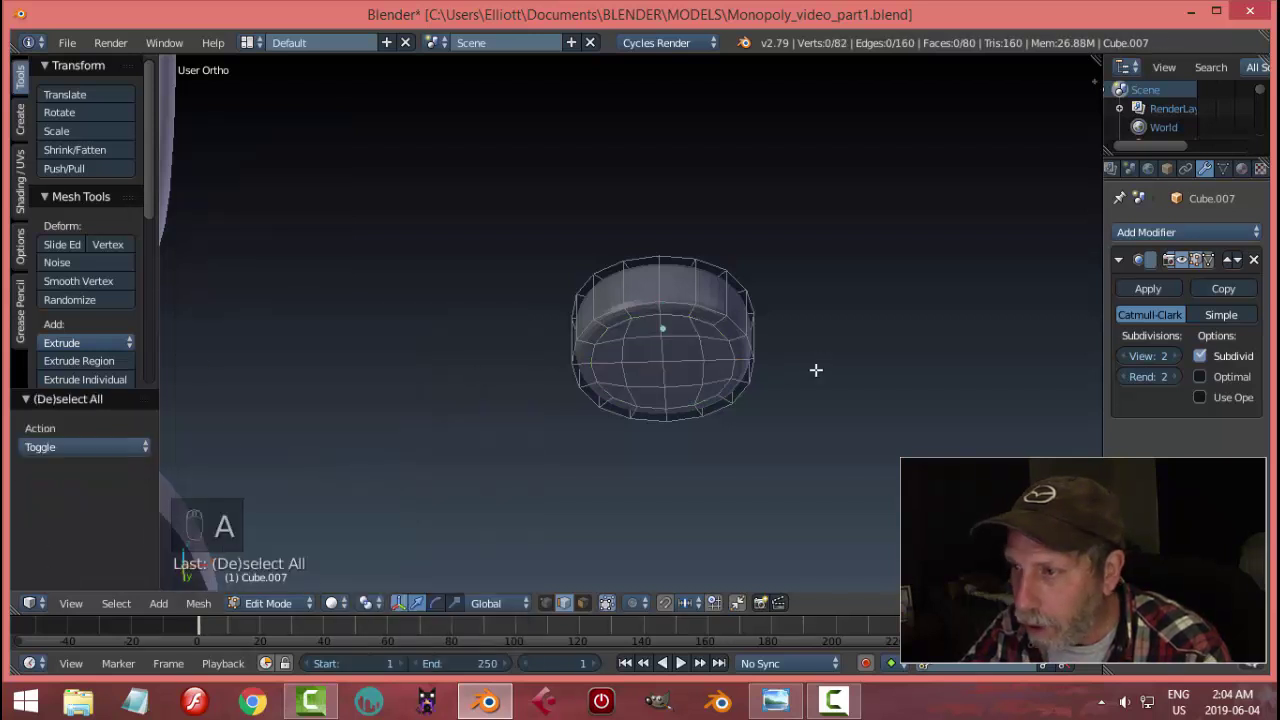
# - Bevel the disc's upper and lower outer edge loops by 0.056 with 1 segment and return to object mode
pyautogui.moveTo(814, 369); pyautogui.dragTo(735, 457, button='middle')
pyautogui.keyDown('alt'); pyautogui.rightClick(673, 409); pyautogui.keyUp('alt')
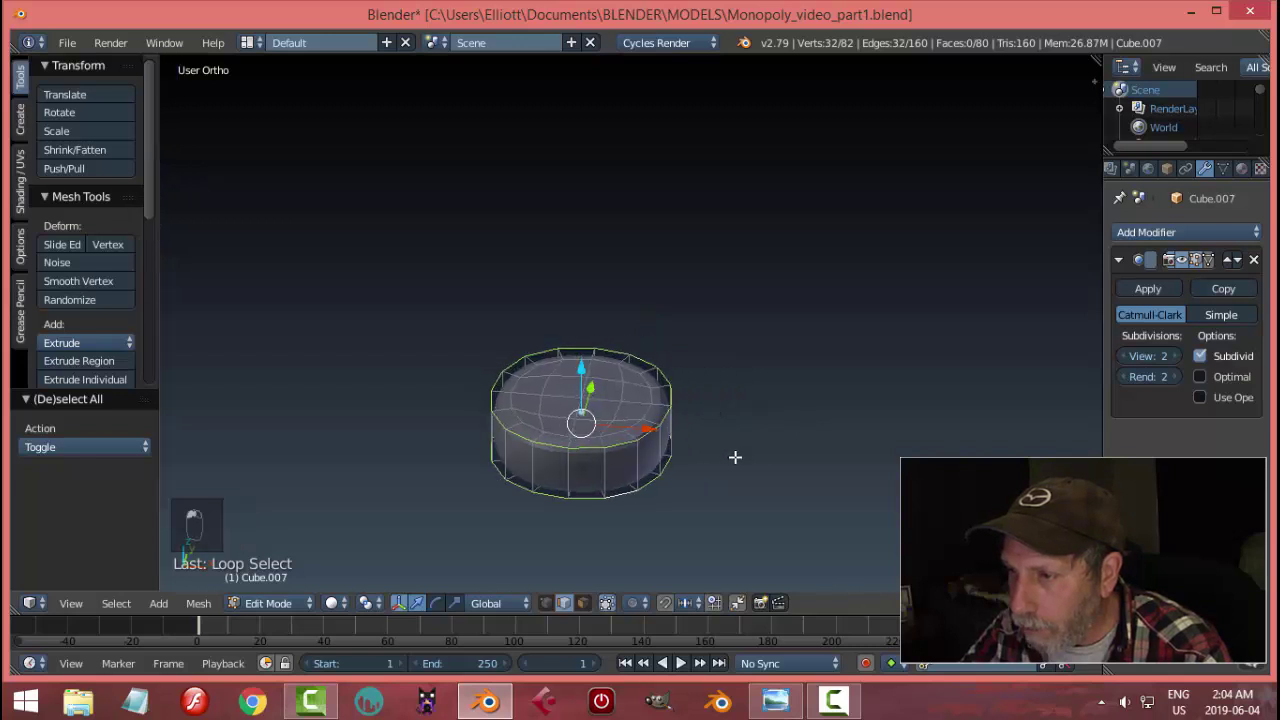
pyautogui.hotkey('ctrl', 'b')
pyautogui.click(782, 484)
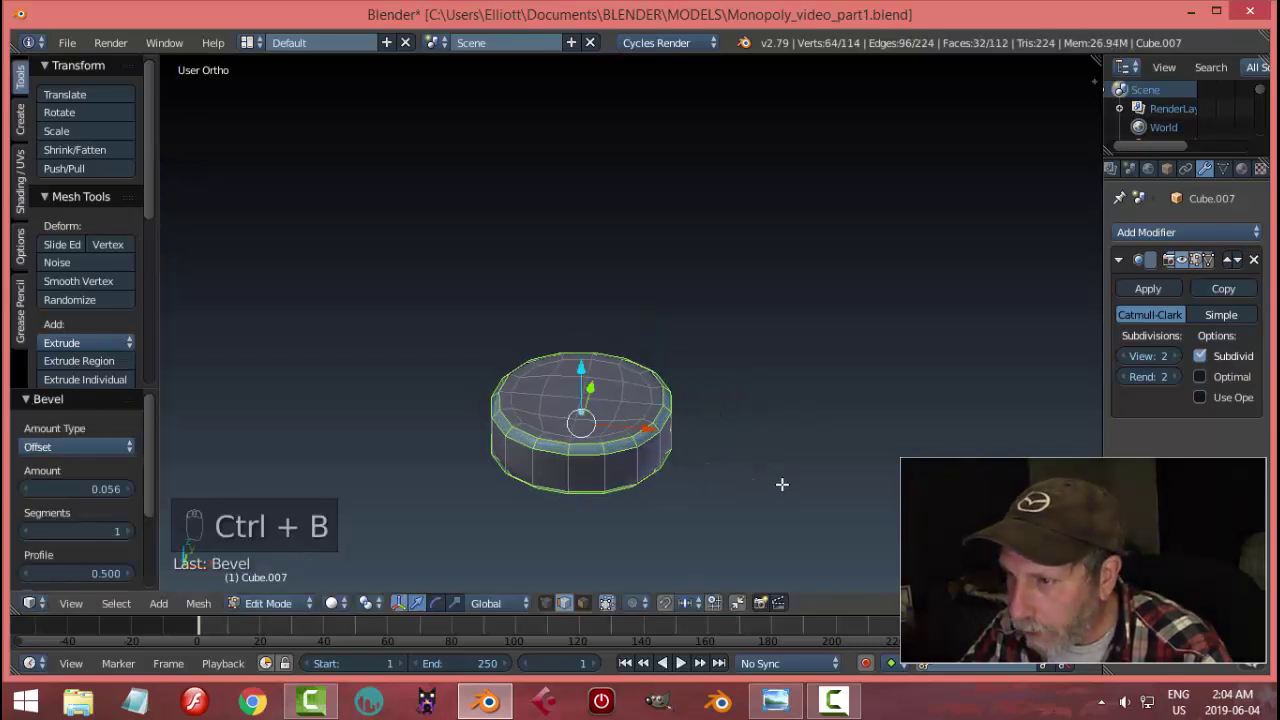
pyautogui.press('a')
pyautogui.press('Tab')
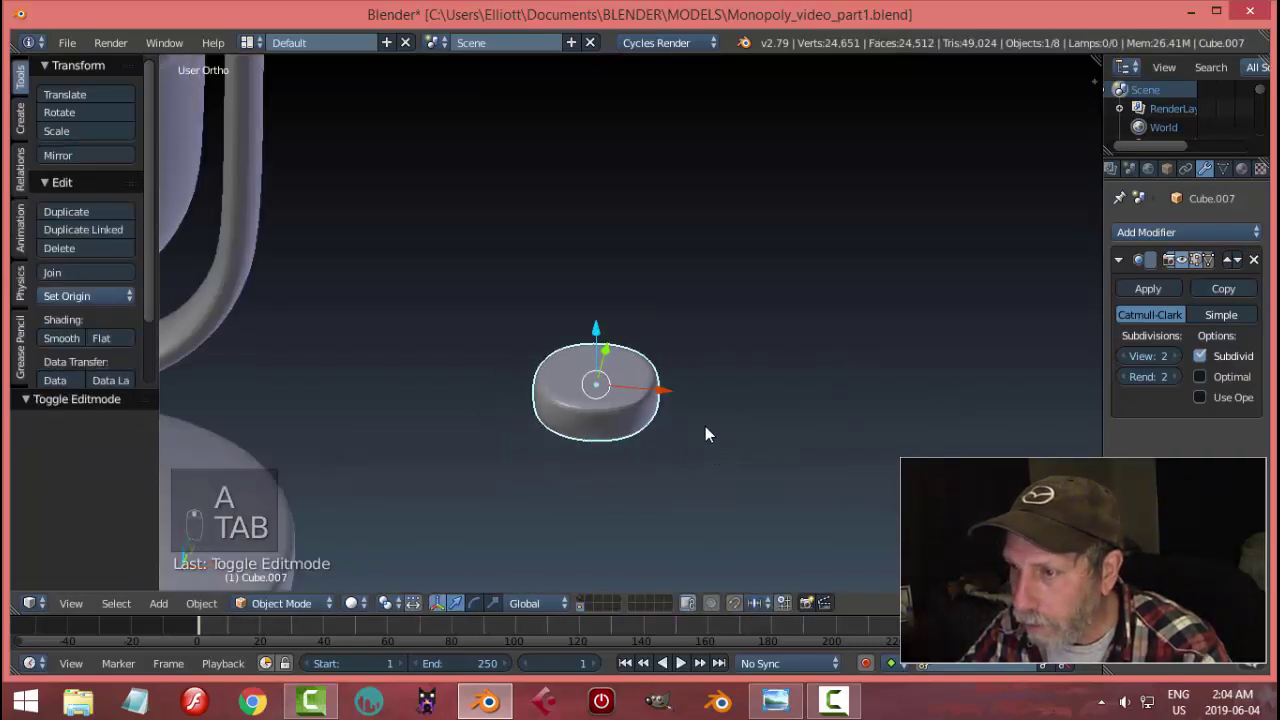
# - Shade the disc smooth and rotate it 90° about the Y axis
pyautogui.moveTo(705, 427); pyautogui.dragTo(674, 425, button='middle')
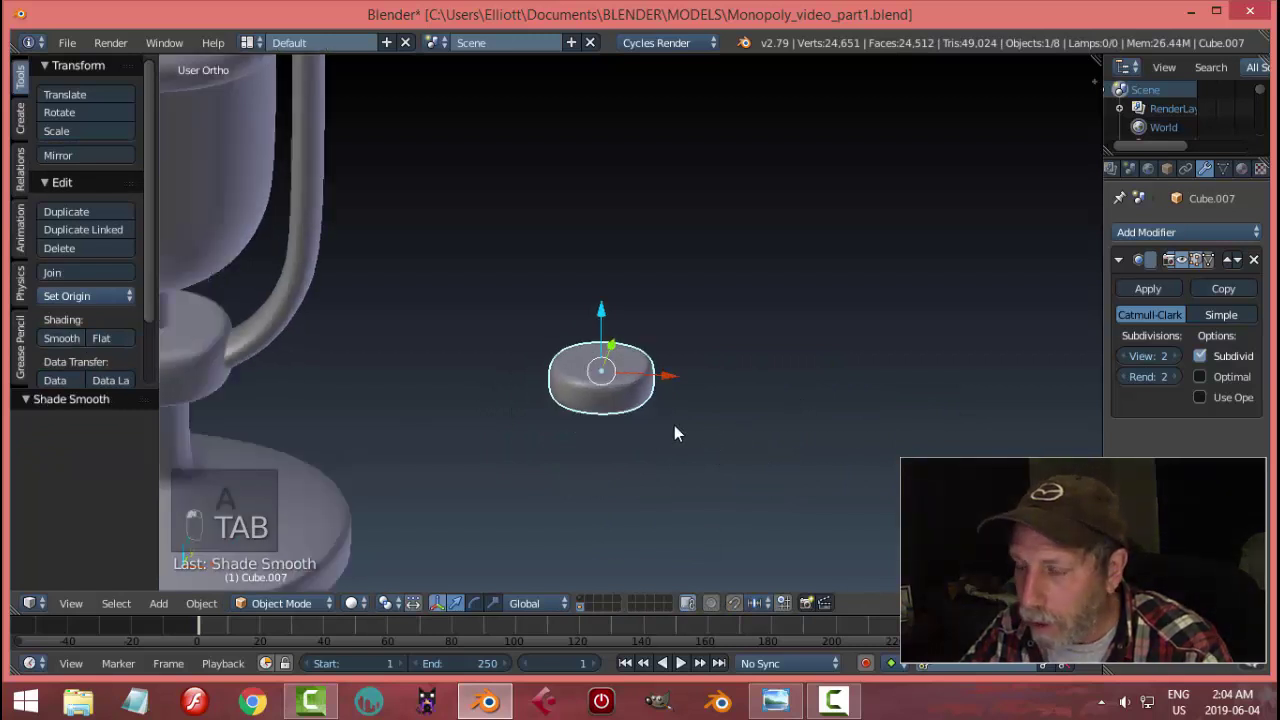
pyautogui.press('r')
pyautogui.press('y')
pyautogui.press('9')
pyautogui.press('0')
pyautogui.press('Return')
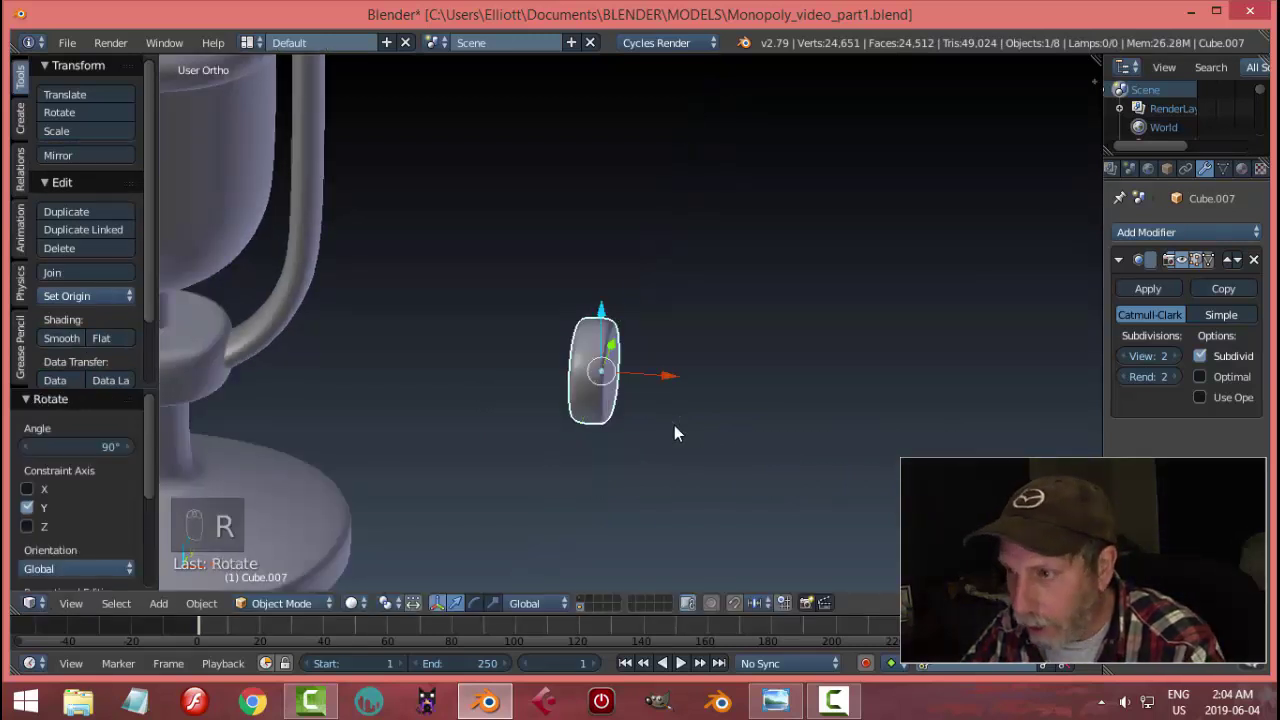
# - In side view, raise the disc 2.323 along Z to the upper end of the bracket arm and scale it down
pyautogui.press('KP_3')
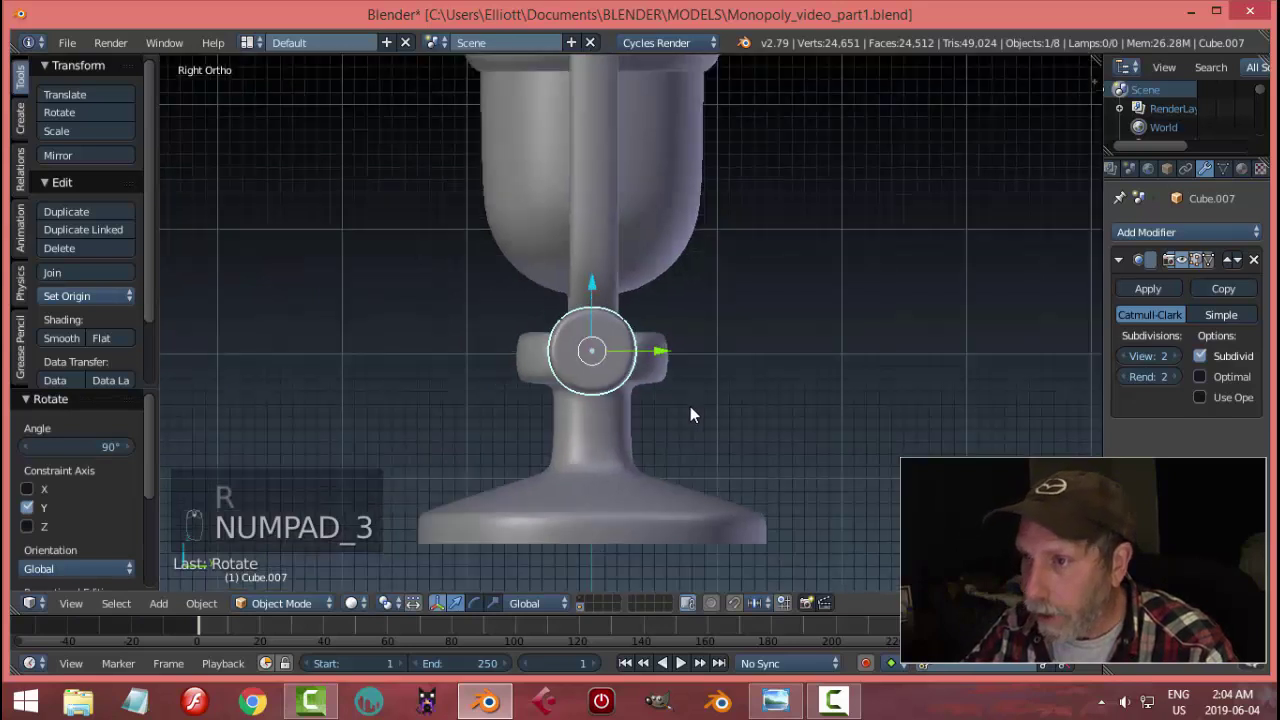
pyautogui.moveTo(613, 280); pyautogui.dragTo(641, 103)
pyautogui.press('s')
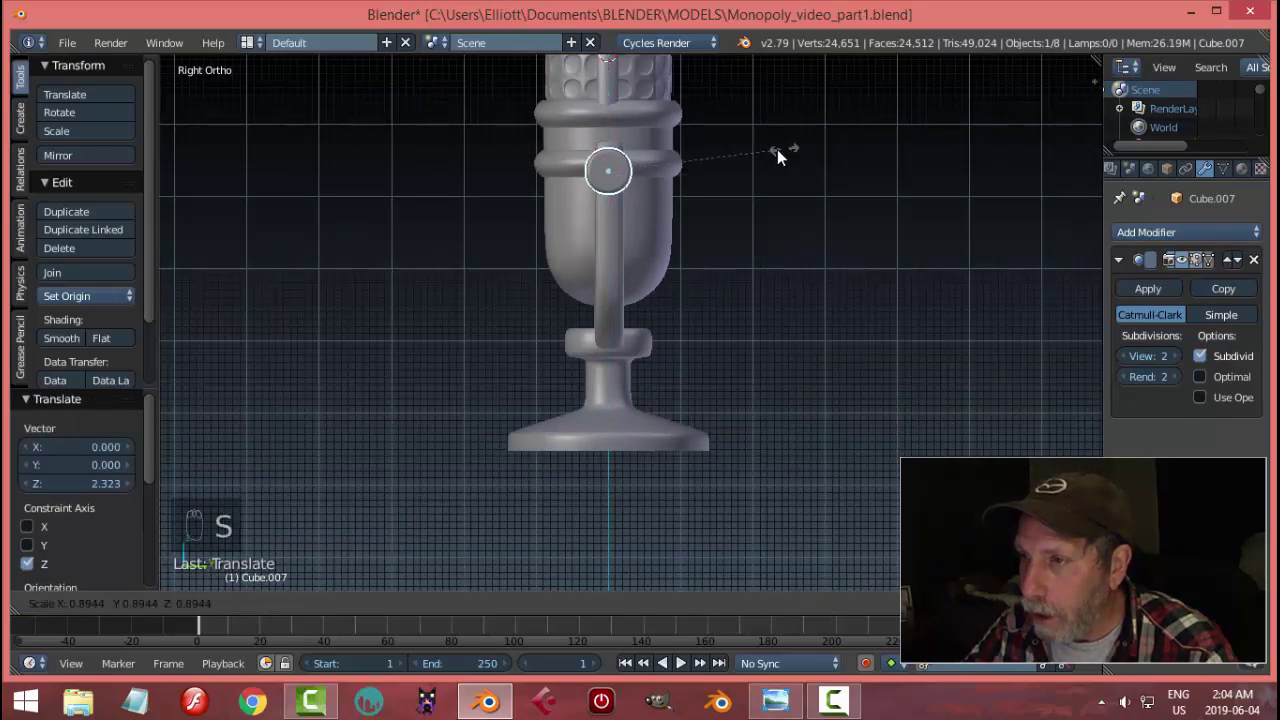
pyautogui.click(729, 156)
# - Move the disc -1.861 along X against the outer side of the bracket arm
pyautogui.moveTo(729, 156); pyautogui.dragTo(797, 243, button='middle')
pyautogui.moveTo(700, 190); pyautogui.dragTo(582, 207)
pyautogui.moveTo(581, 198); pyautogui.dragTo(561, 241, button='middle')
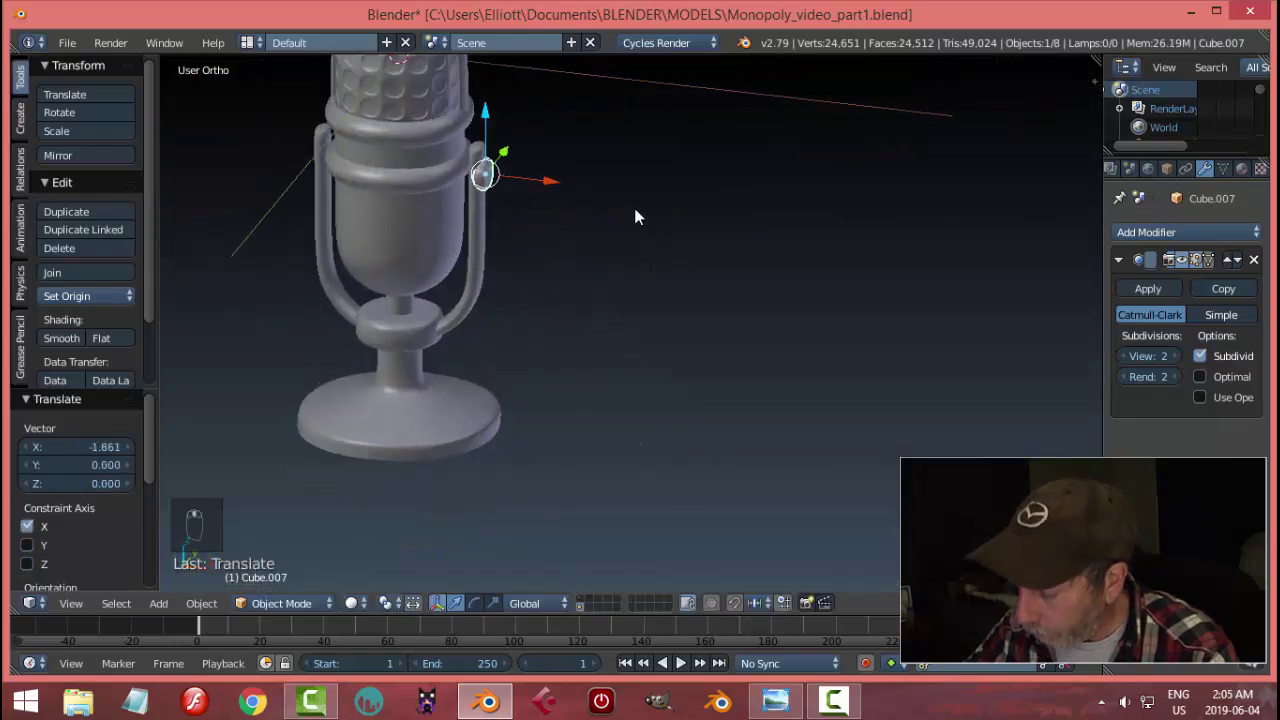
# - In front view, raise the disc about 0.11 along Z near the bracket arm's tip and clear the selection
pyautogui.press('KP_1')
pyautogui.scroll(6, 634, 217)
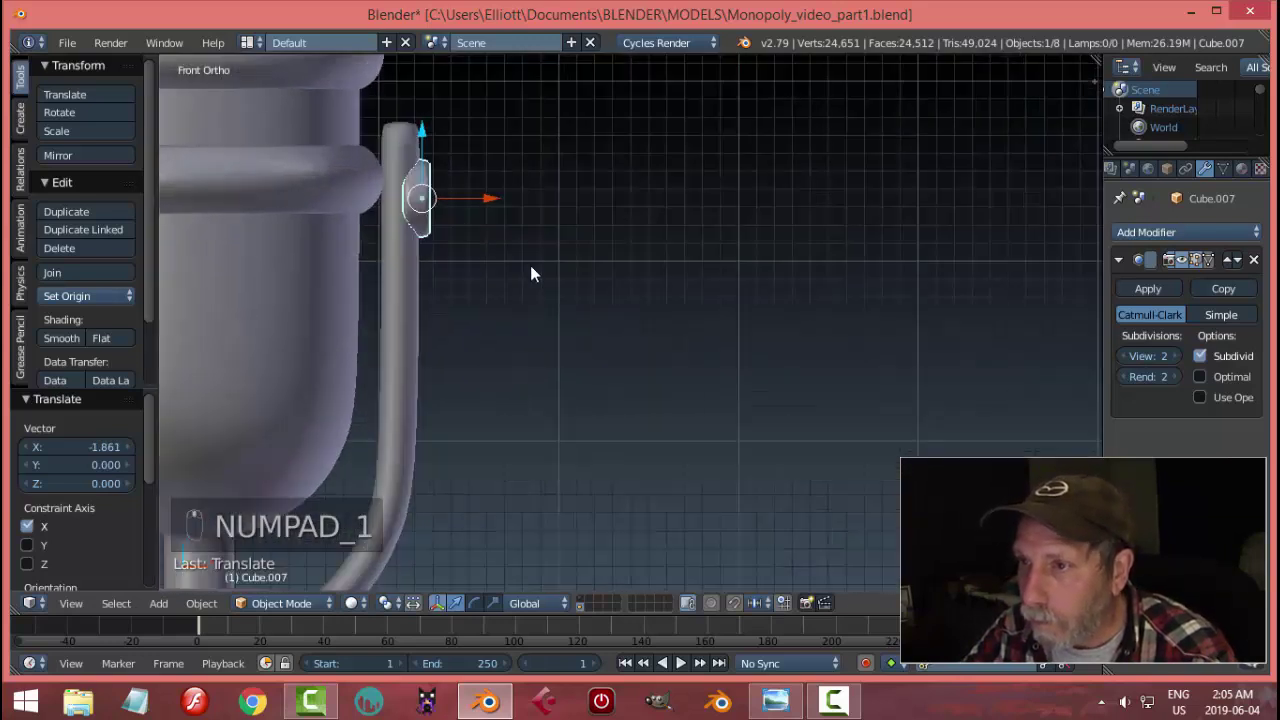
pyautogui.rightClick(534, 224)
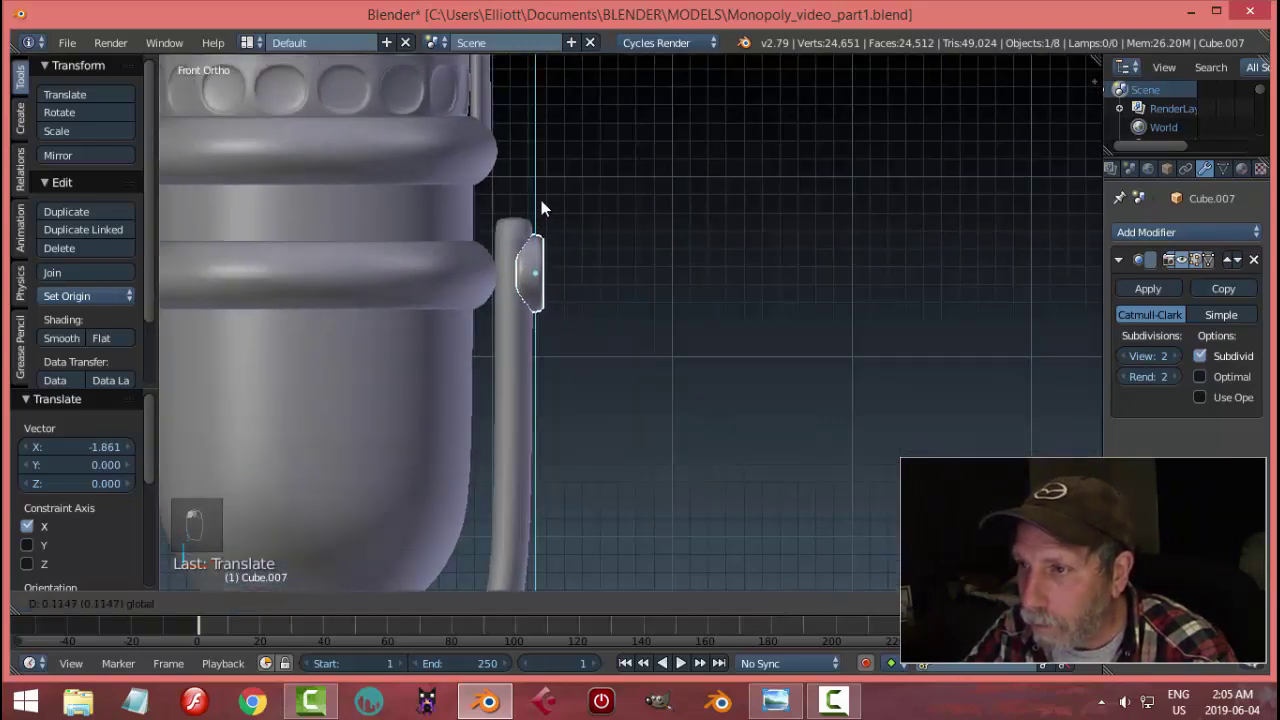
pyautogui.press('a')
pyautogui.moveTo(692, 249); pyautogui.dragTo(586, 303, button='middle')
pyautogui.scroll(-3, 683, 255)
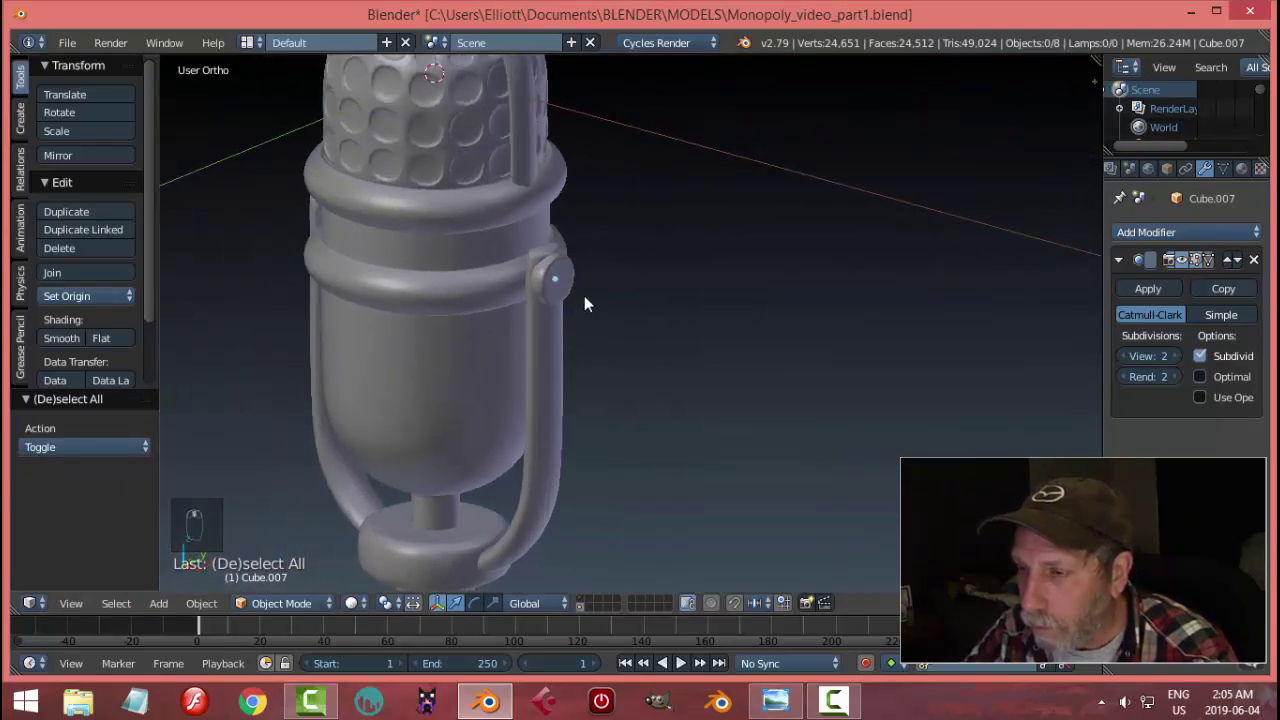
# - Adjust the scale of the disc on the bracket arm and select the U-shaped bracket
pyautogui.press('s')
pyautogui.click(668, 275)
pyautogui.press('a')
pyautogui.moveTo(668, 275); pyautogui.dragTo(589, 306, button='middle')
pyautogui.rightClick(576, 329)
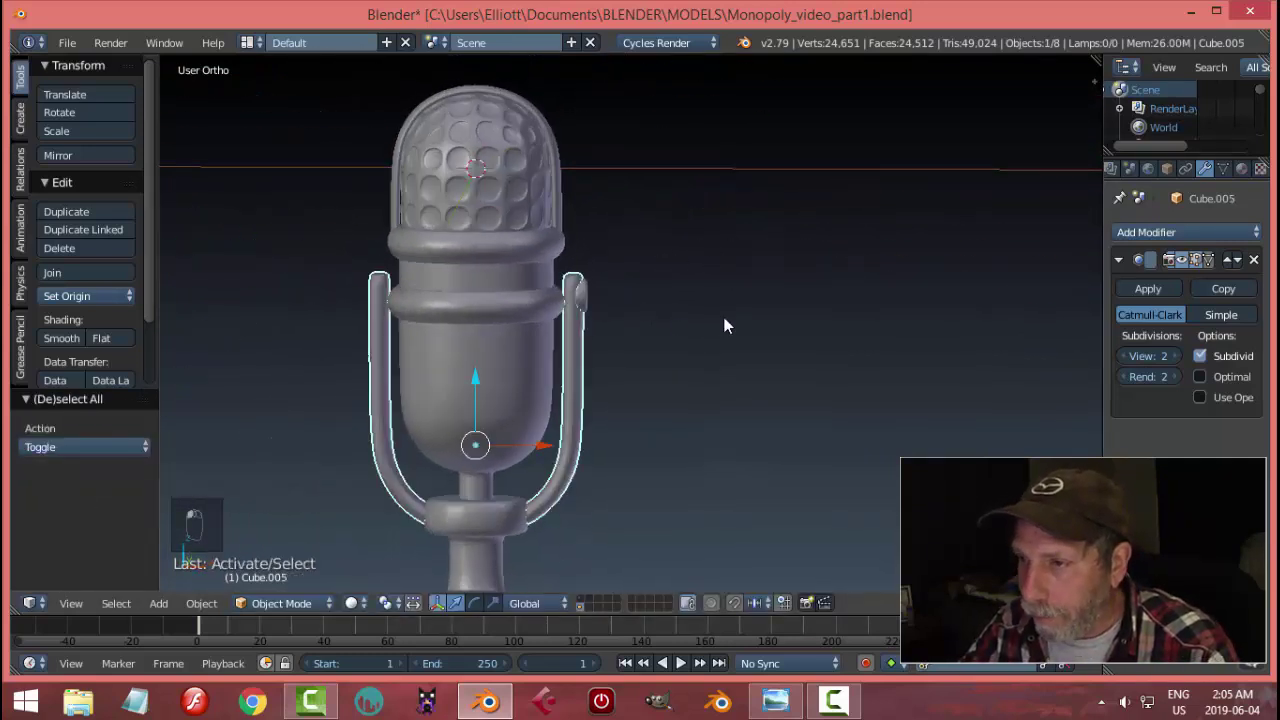
# - In front view, raise the top ends of both U-shaped bracket arms slightly along Z
pyautogui.press('KP_1')
pyautogui.press('Tab')
pyautogui.click(784, 314)
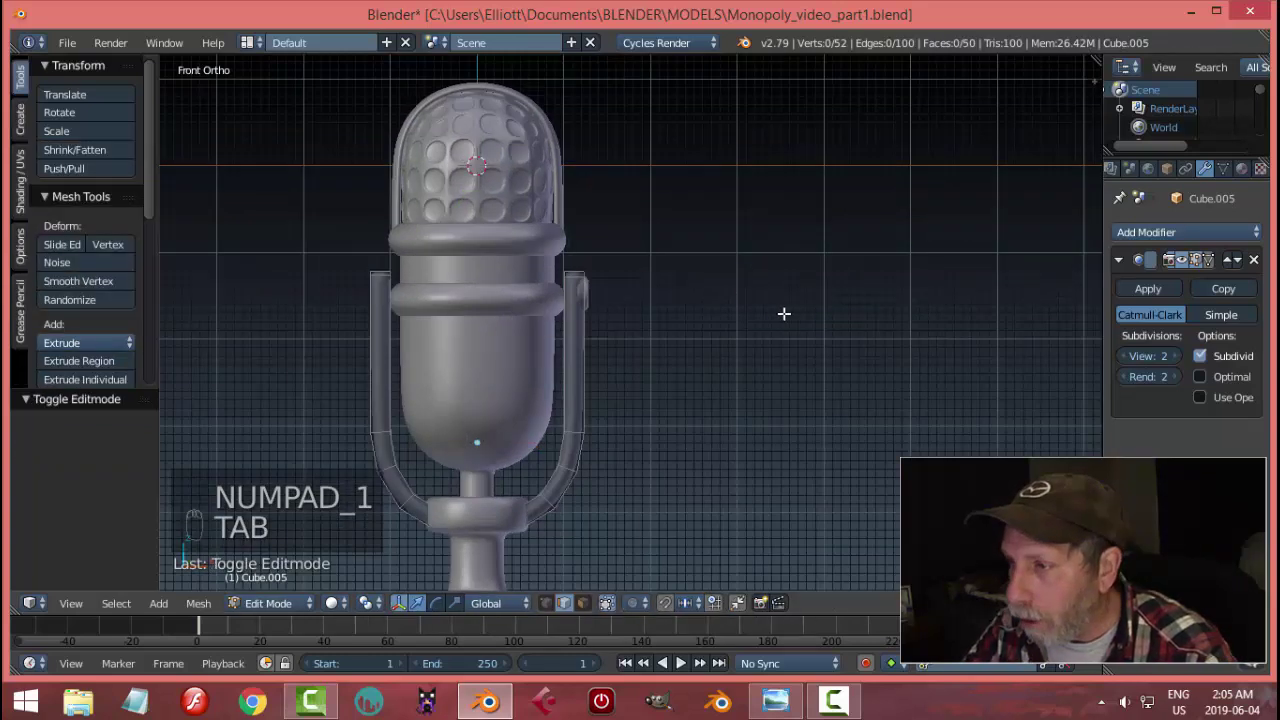
pyautogui.press('z')
pyautogui.click(762, 313)
pyautogui.press('b')
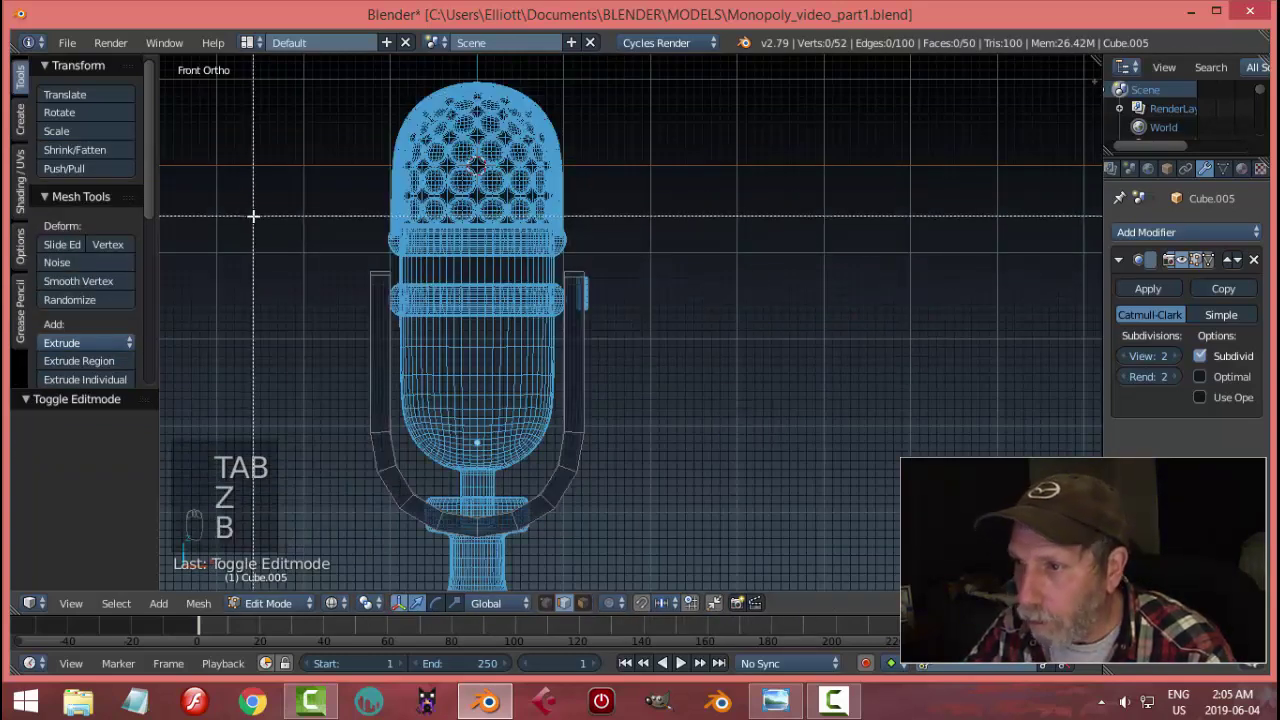
pyautogui.moveTo(267, 221); pyautogui.dragTo(696, 308)
pyautogui.press('g')
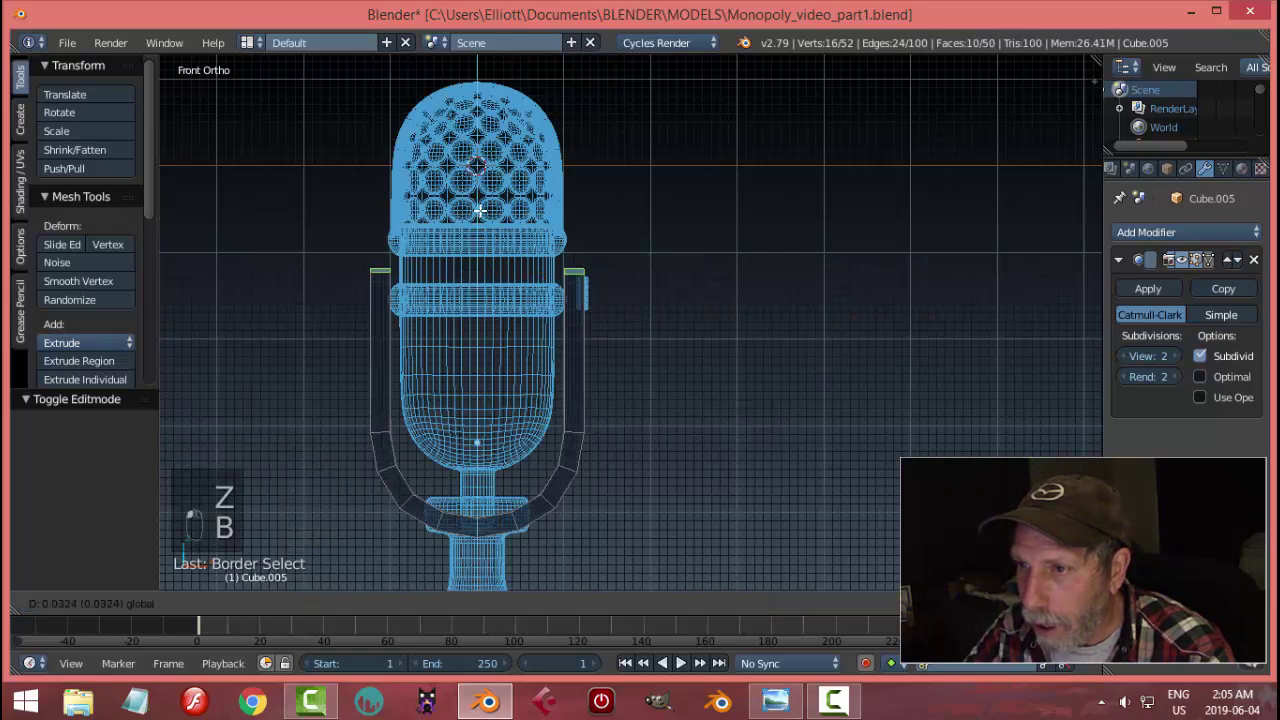
pyautogui.click(483, 205)
pyautogui.press('a')
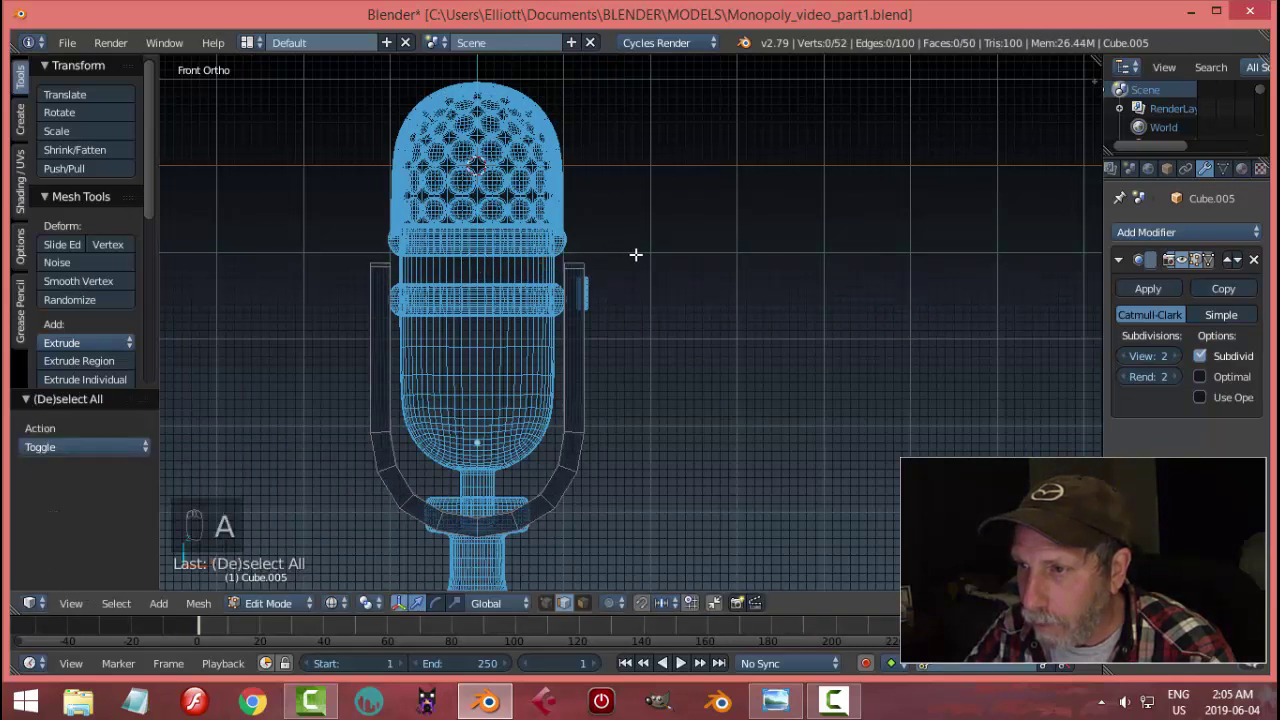
pyautogui.press('Tab')
# - Shift the disc slightly outward along X and upward along Z on the bracket arm
pyautogui.press('a')
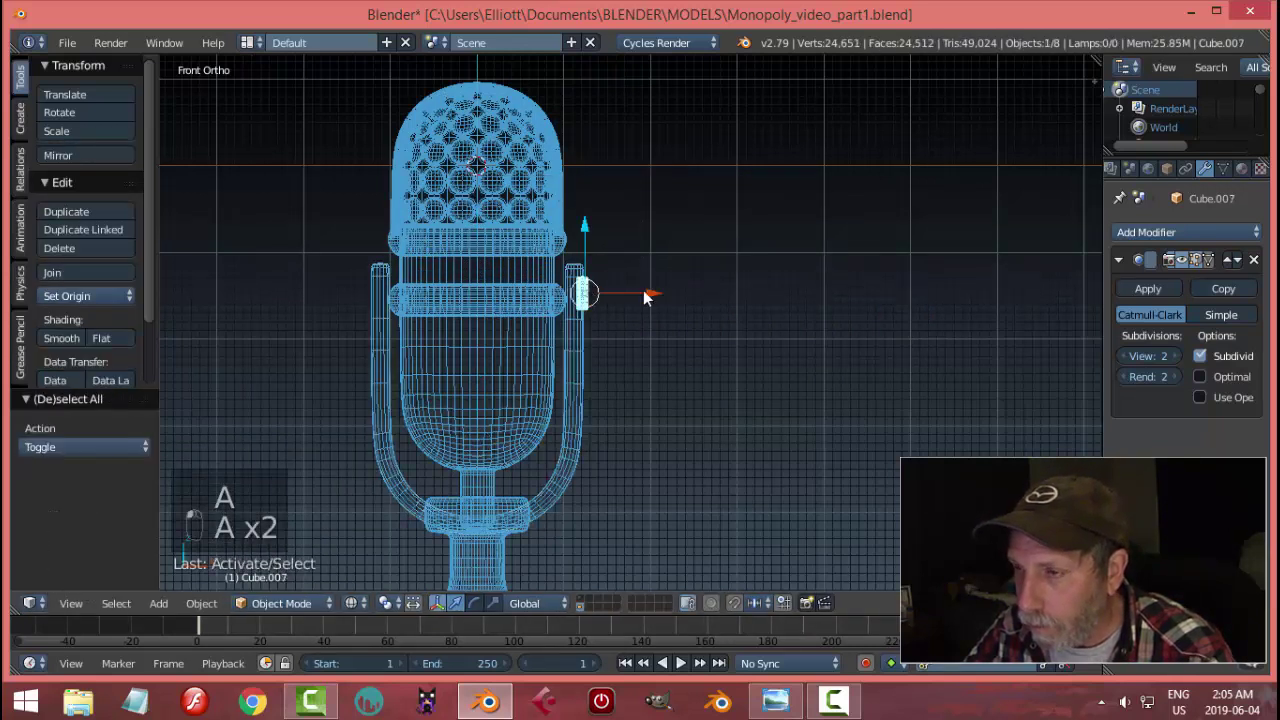
pyautogui.moveTo(644, 292); pyautogui.dragTo(647, 291)
pyautogui.moveTo(591, 231); pyautogui.dragTo(591, 224)
pyautogui.press('z')
pyautogui.click(684, 333)
pyautogui.press('a')
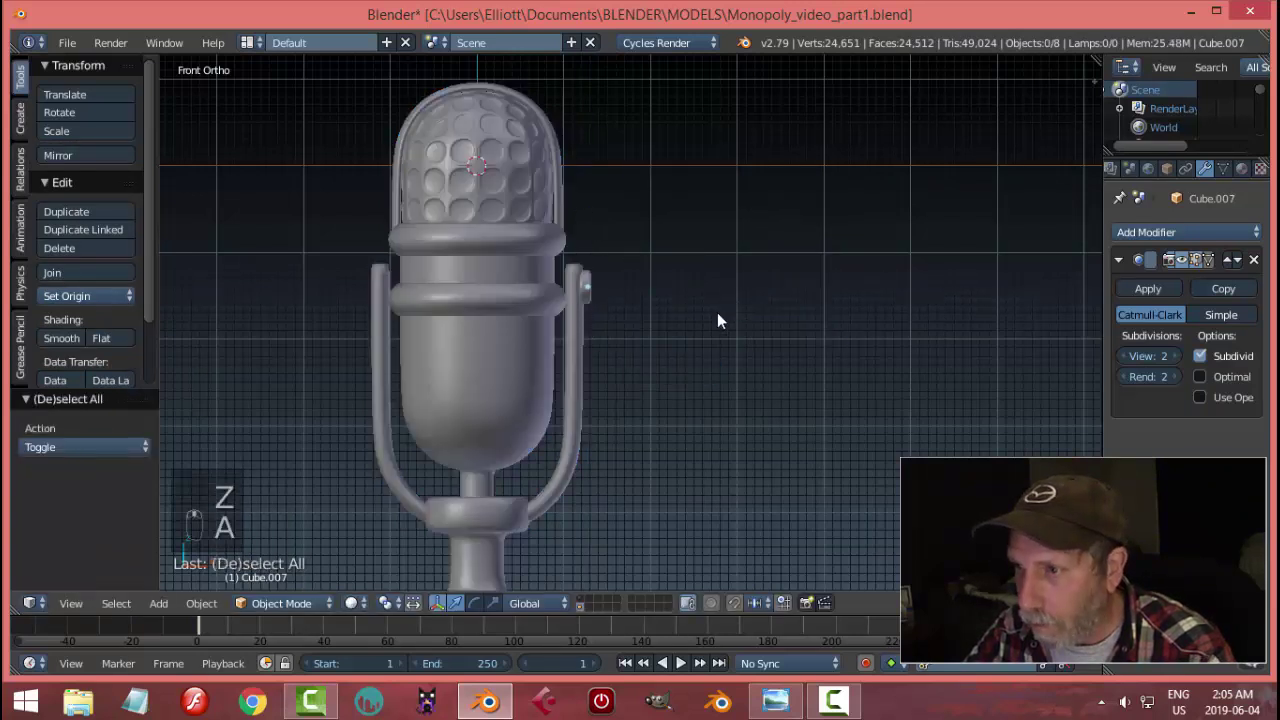
pyautogui.moveTo(717, 321); pyautogui.dragTo(590, 302, button='middle')
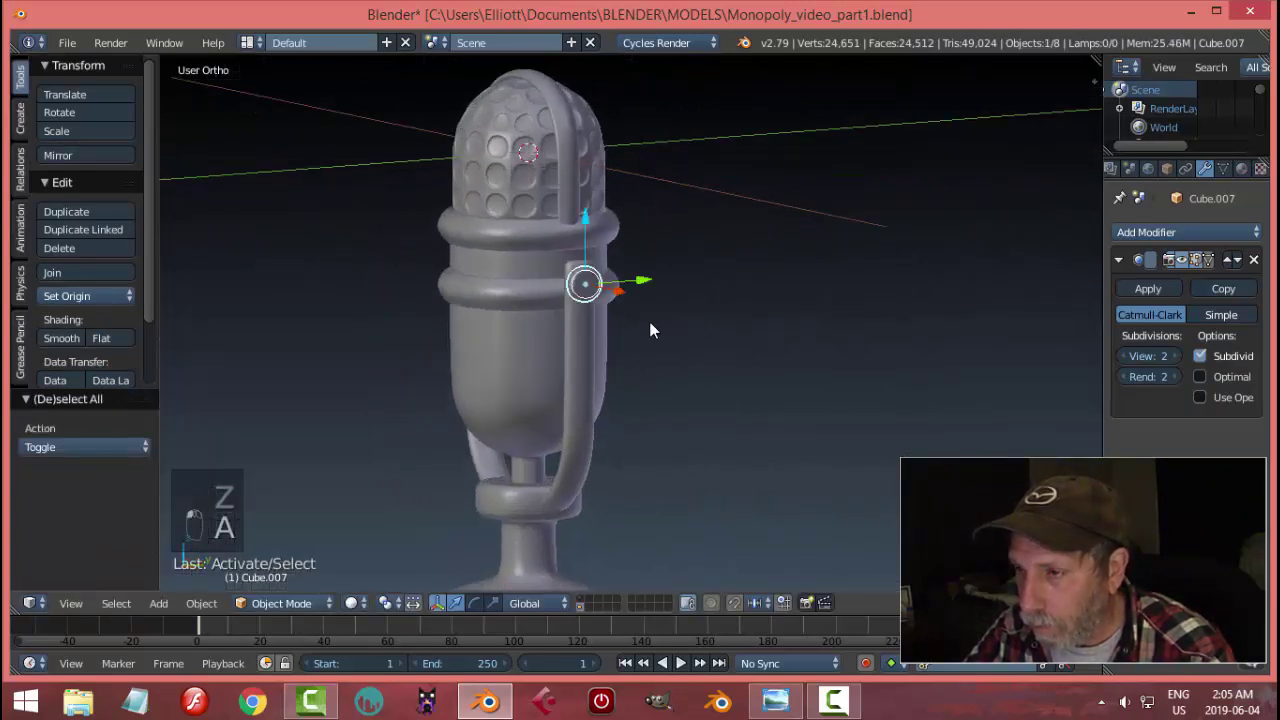
pyautogui.press('s')
pyautogui.press('Escape')
pyautogui.press('a')
pyautogui.moveTo(521, 352); pyautogui.dragTo(697, 335, button='middle')
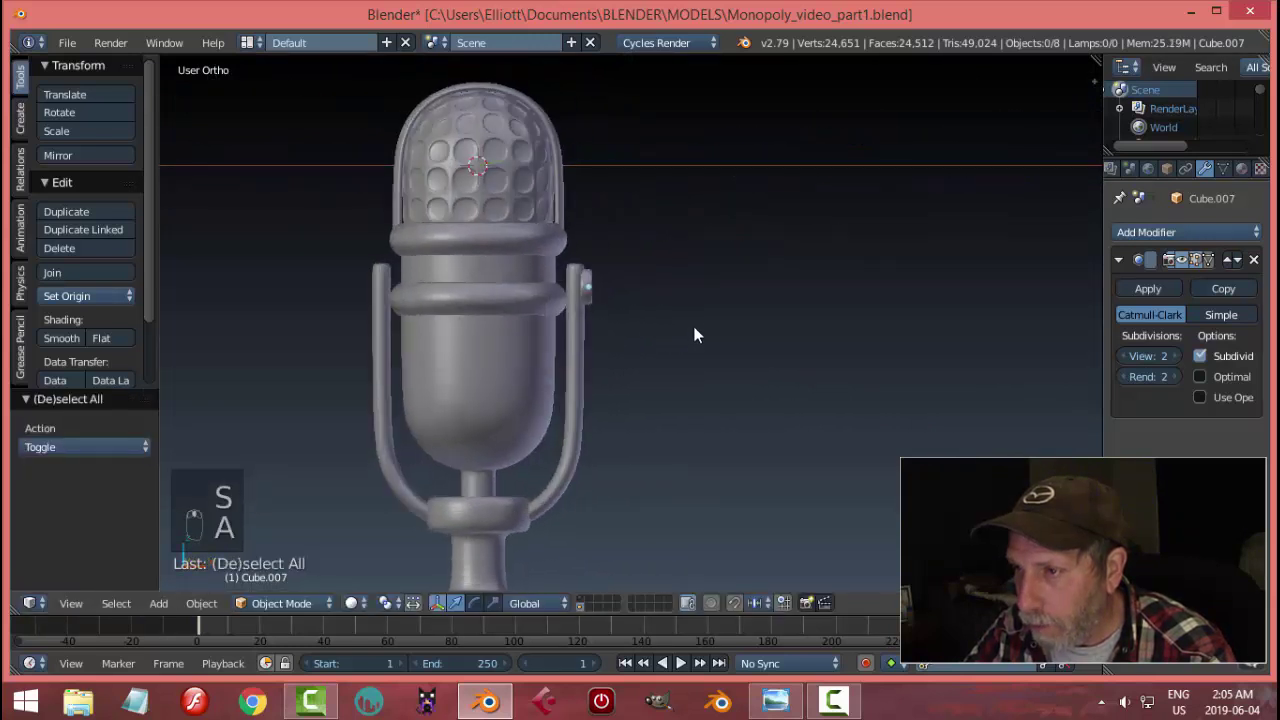
# - Snap the 3D cursor to the origin of the microphone body
pyautogui.rightClick(545, 368)
pyautogui.hotkey('shift', 's')
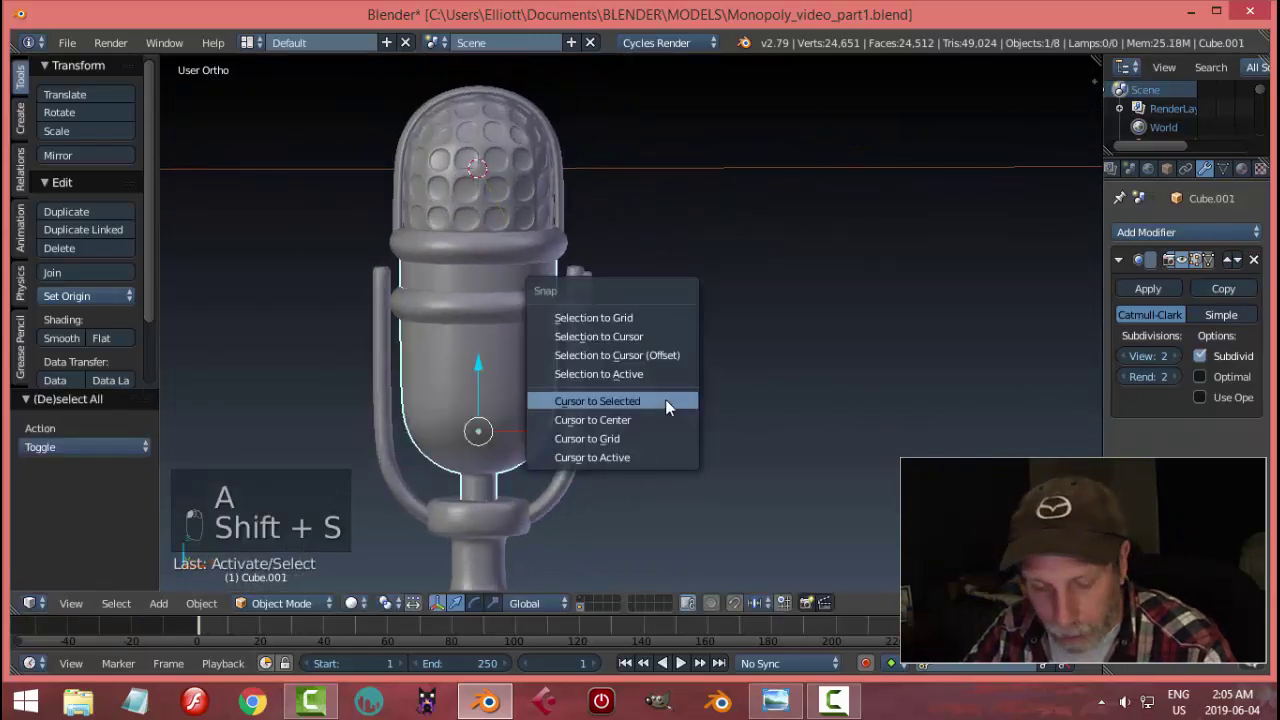
pyautogui.click(665, 399)
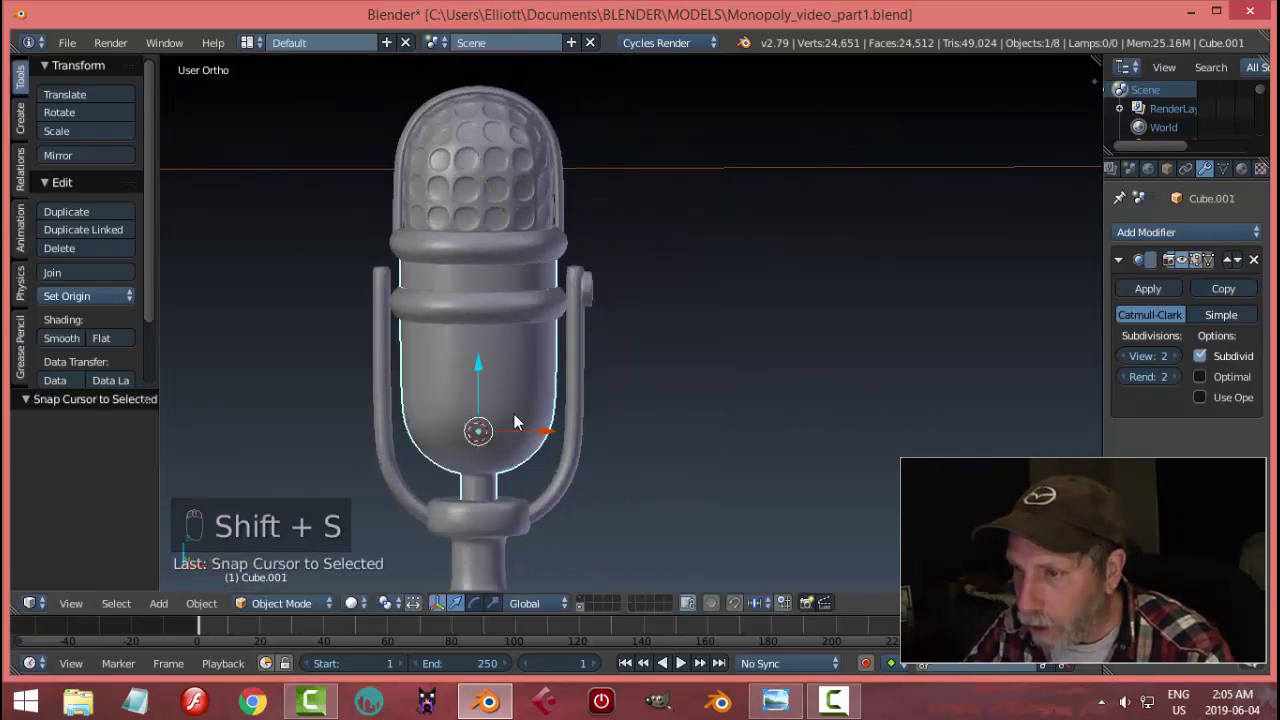
# - Add a Mirror modifier to the disc to repeat it on the opposite bracket arm
pyautogui.rightClick(592, 290)
pyautogui.click(1142, 232)
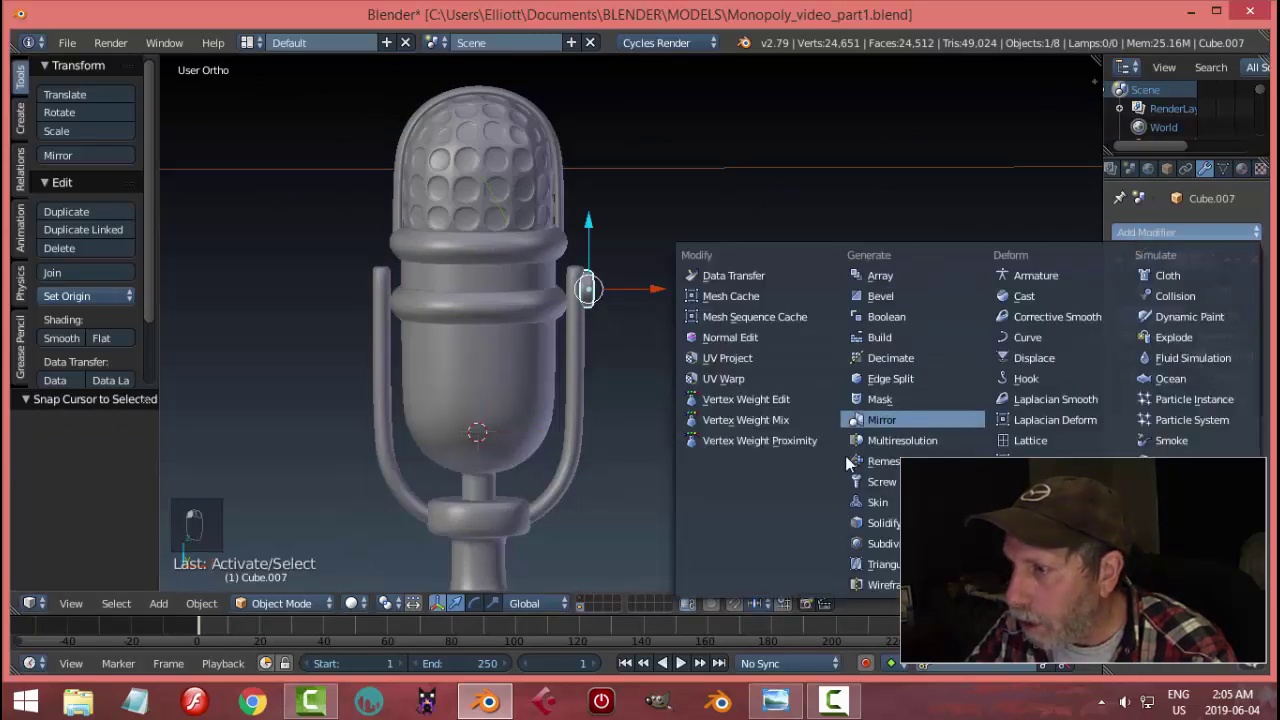
pyautogui.click(882, 421)
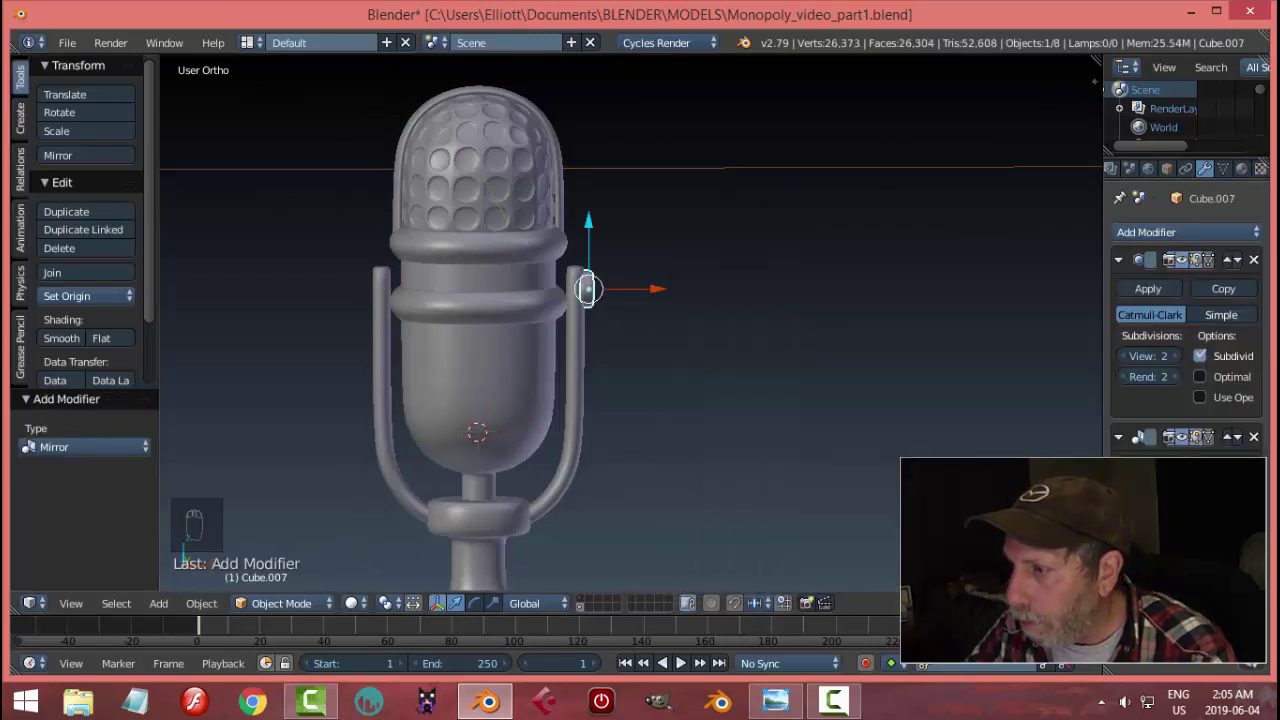
pyautogui.press('a')
pyautogui.moveTo(734, 371); pyautogui.dragTo(591, 390, button='middle')
pyautogui.scroll(-2, 731, 346)
pyautogui.scroll(1, 591, 390)
# - Scale the U-shaped bracket along X to about 0.994 and clear the selection
pyautogui.rightClick(591, 390)
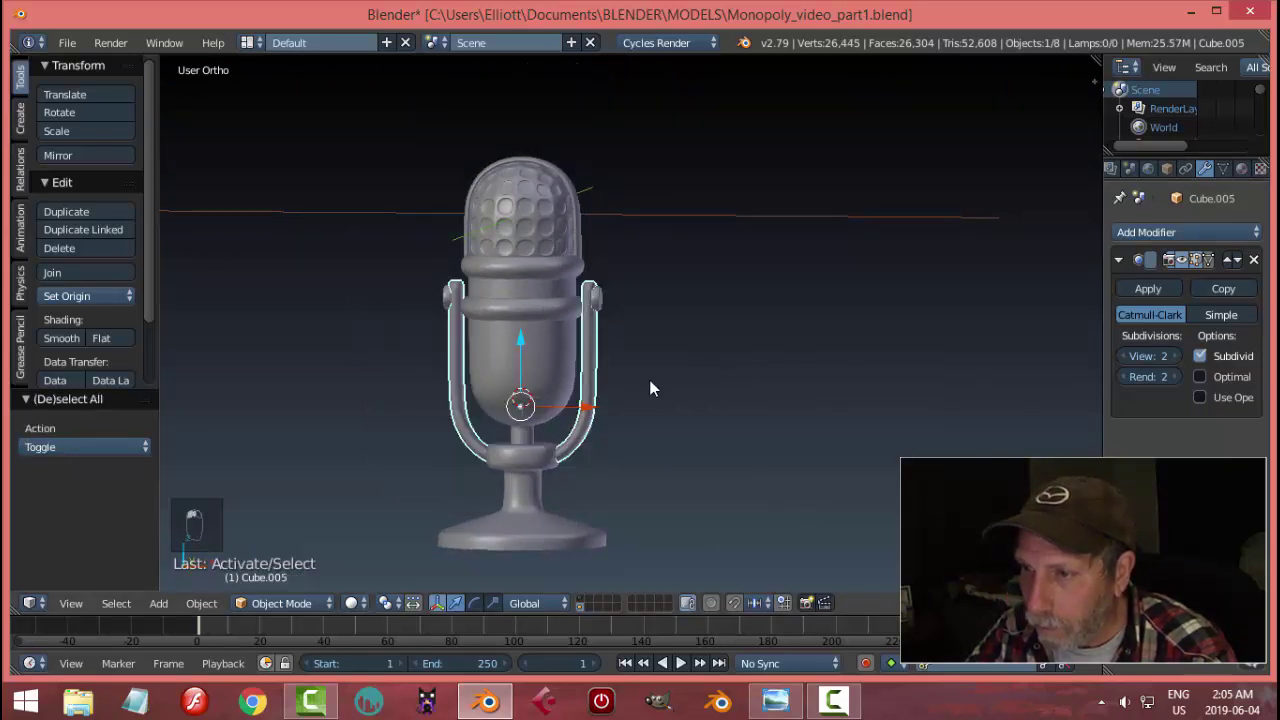
pyautogui.scroll(2, 673, 392)
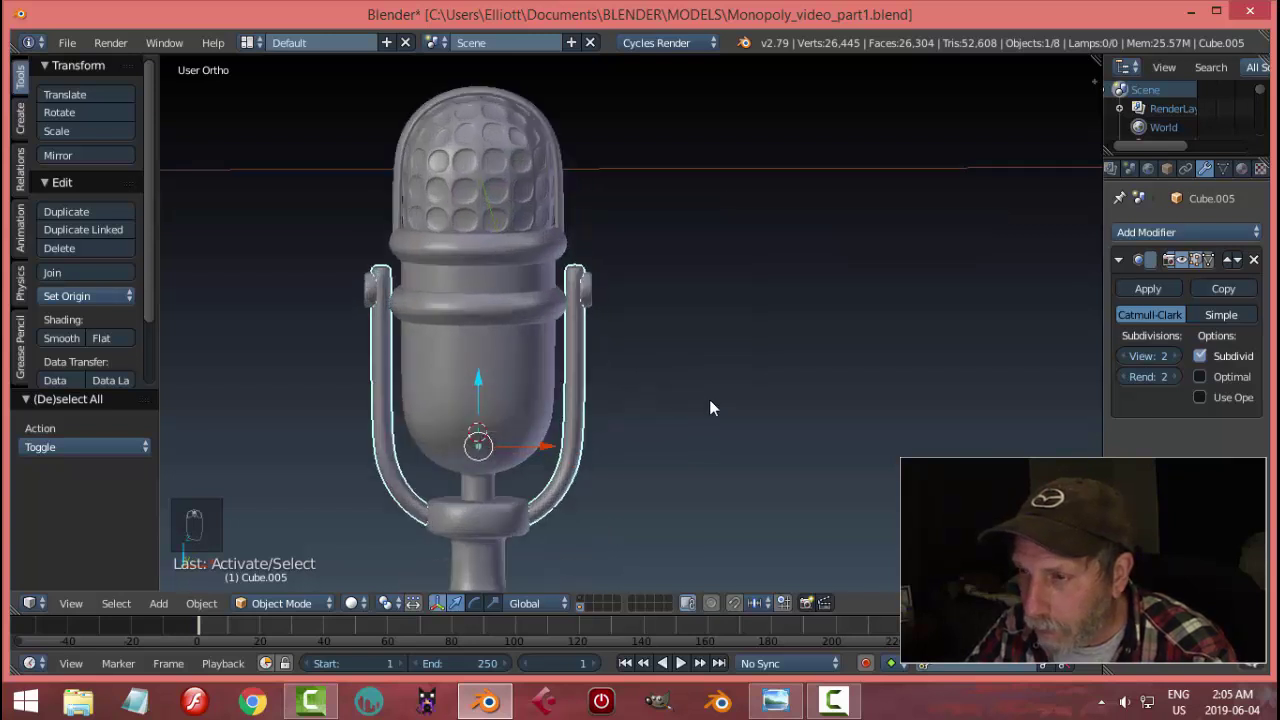
pyautogui.press('s')
pyautogui.press('x')
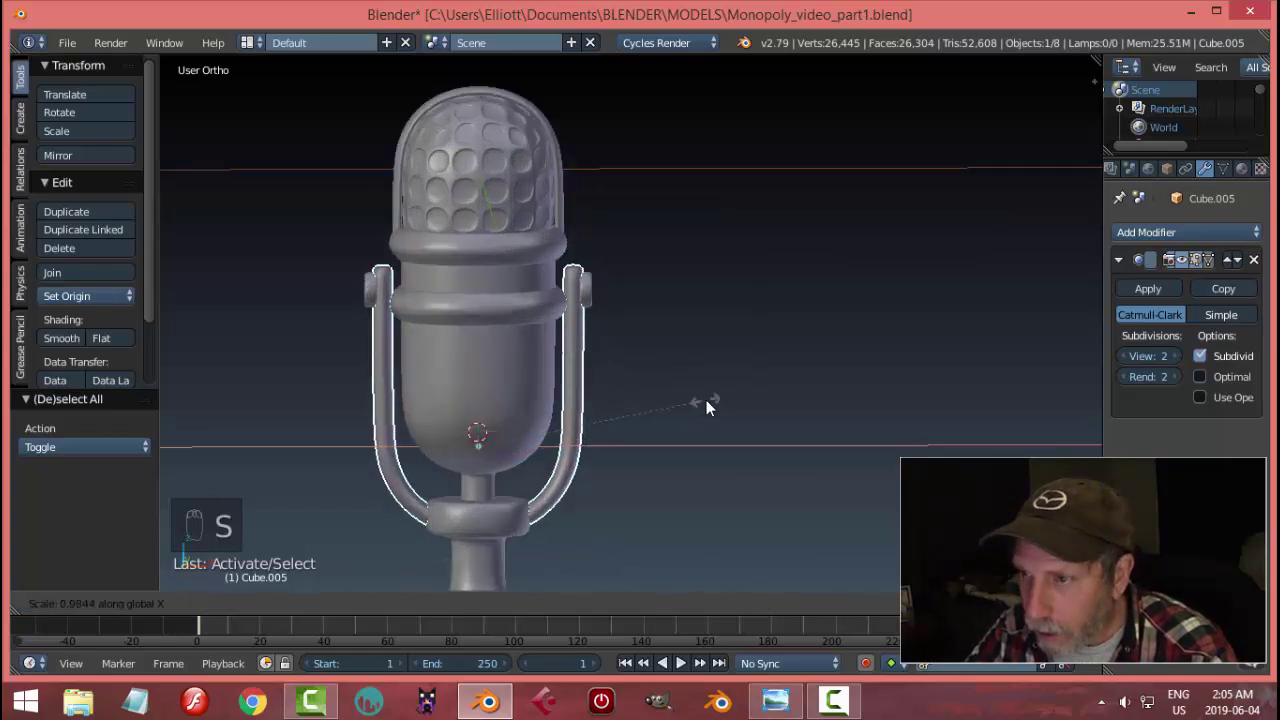
pyautogui.click(706, 400)
pyautogui.press('a')
# - Examine the whole microphone from several angles, checking the side knobs, bracket and base
pyautogui.rightClick(609, 296)
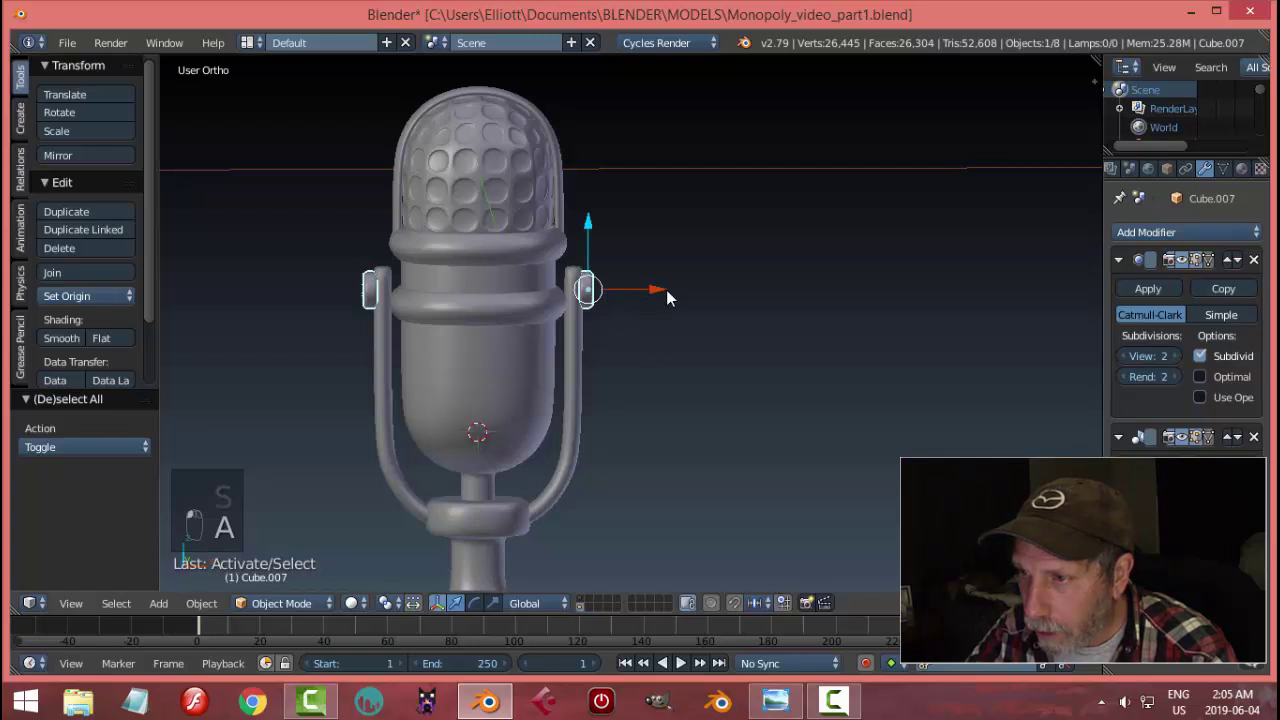
pyautogui.press('a')
pyautogui.scroll(-2, 700, 330)
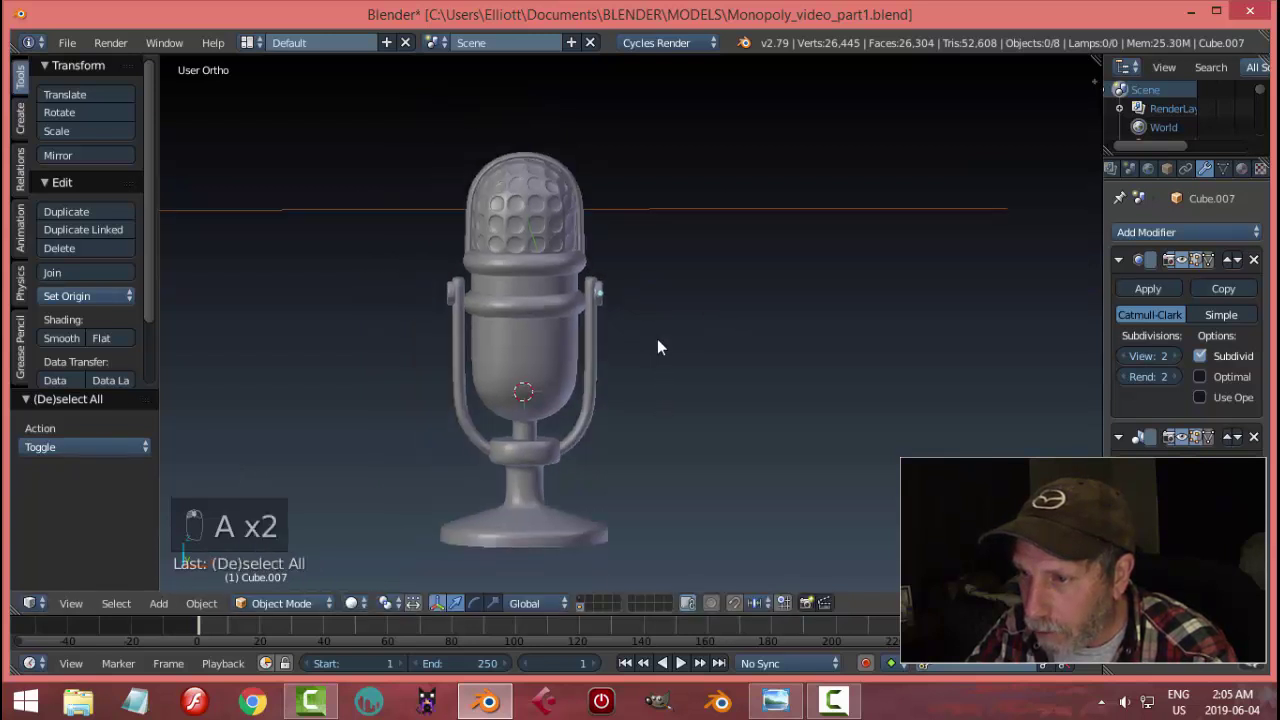
pyautogui.moveTo(657, 347)
pyautogui.mouseDown(button='middle')
pyautogui.moveTo(740, 323)
pyautogui.moveTo(726, 305)
pyautogui.moveTo(667, 333)
pyautogui.mouseUp(button='middle')
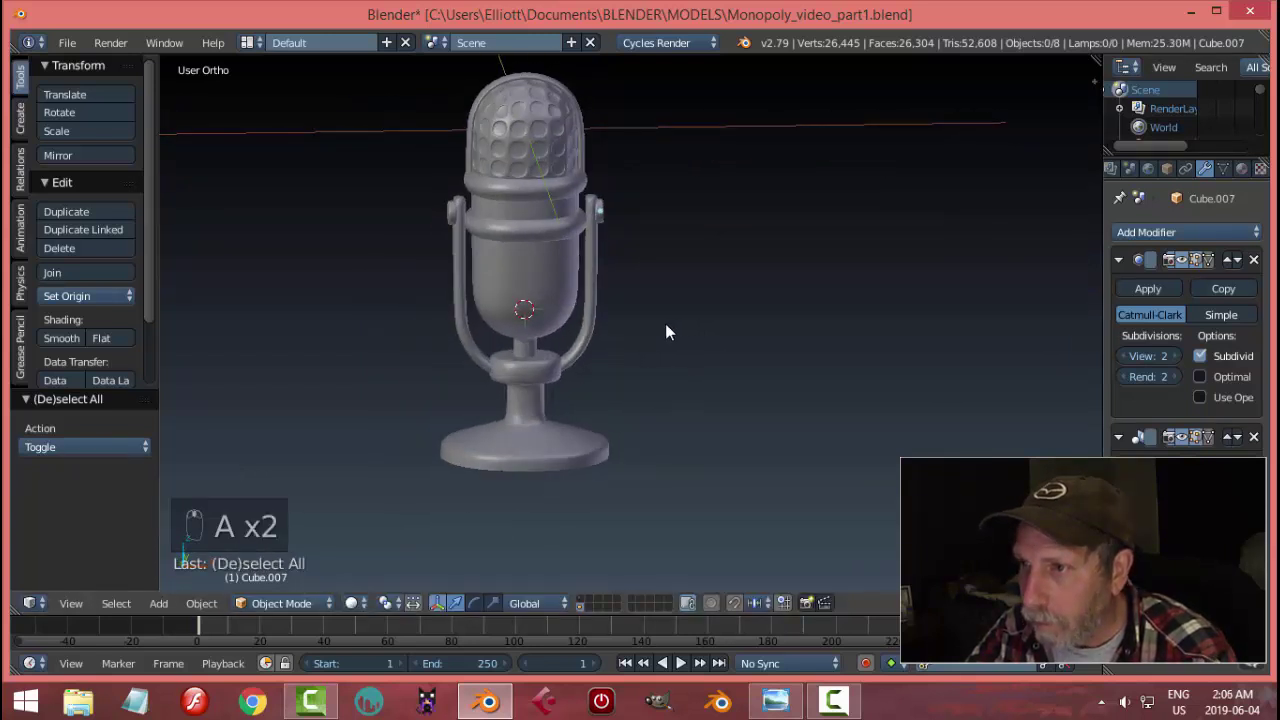
pyautogui.scroll(-2, 700, 310)
pyautogui.moveTo(749, 283); pyautogui.dragTo(723, 246, button='middle')
pyautogui.scroll(2, 650, 320)
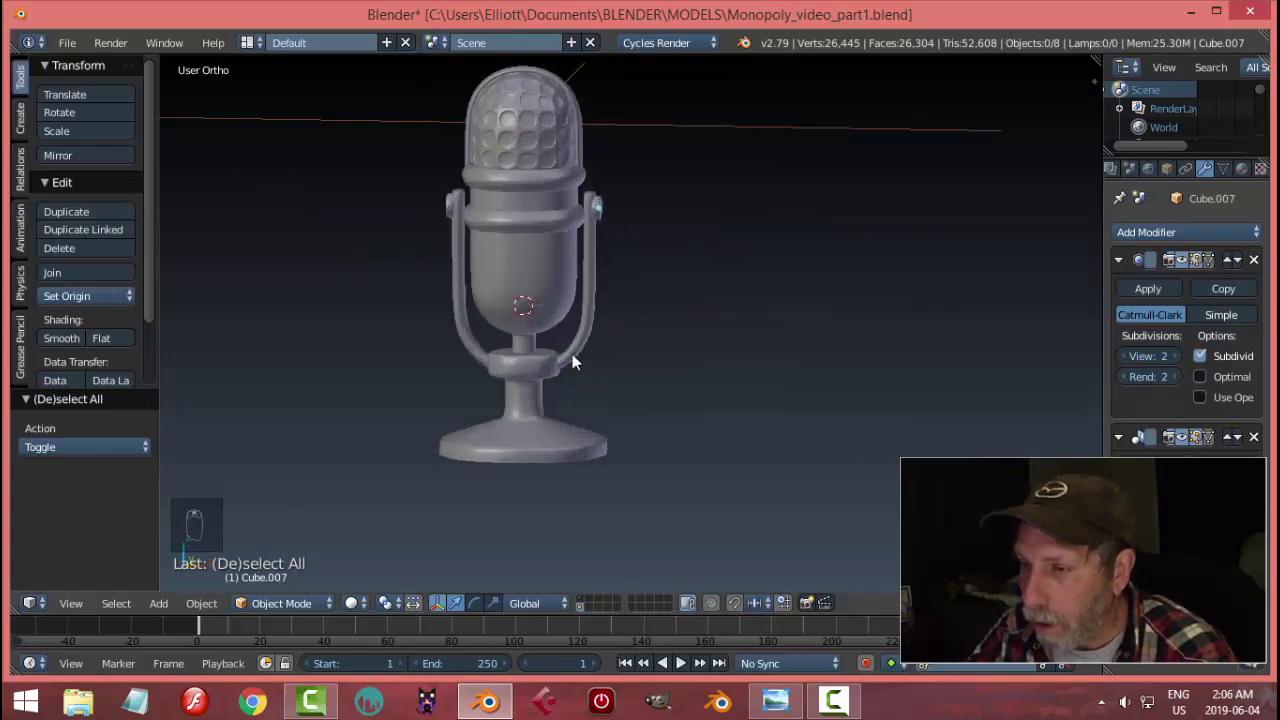
pyautogui.rightClick(572, 362)
pyautogui.moveTo(594, 371); pyautogui.dragTo(730, 301, button='middle')
pyautogui.press('a')
pyautogui.scroll(-2, 665, 330)
# - Try to join all microphone parts into the disc object with its Mirror modifier unapplied
pyautogui.press('a')
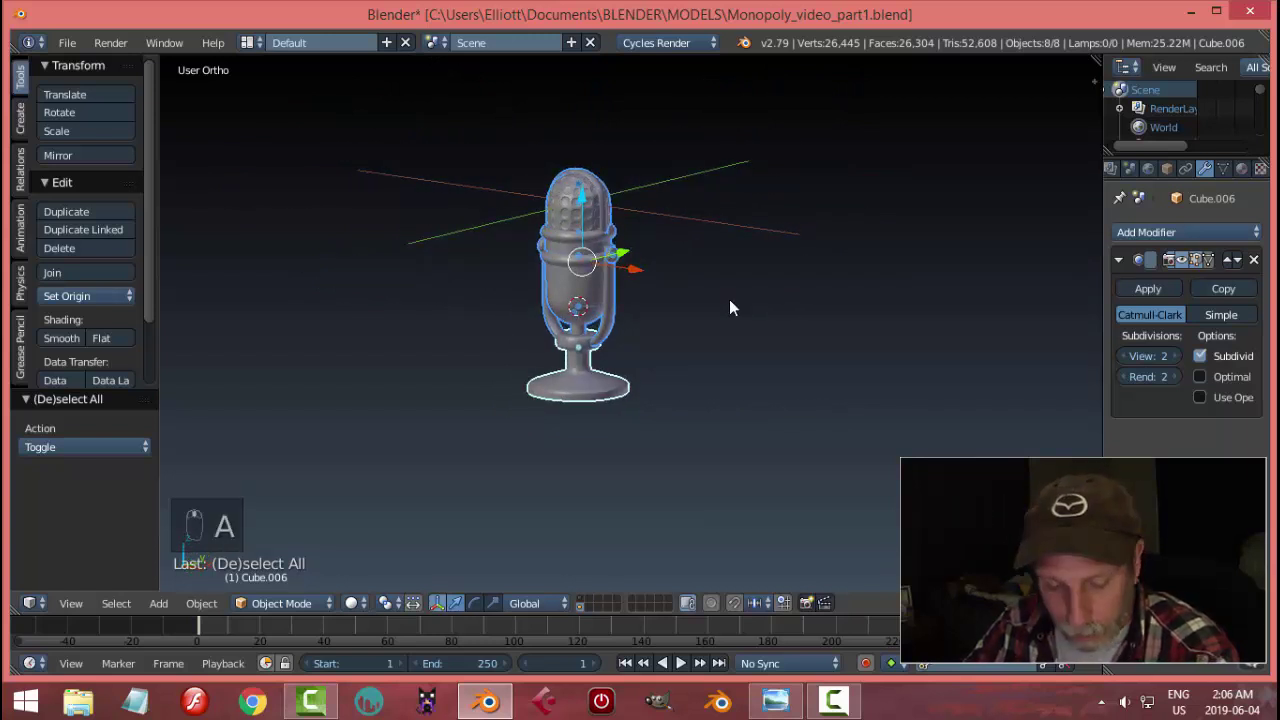
pyautogui.scroll(2, 718, 305)
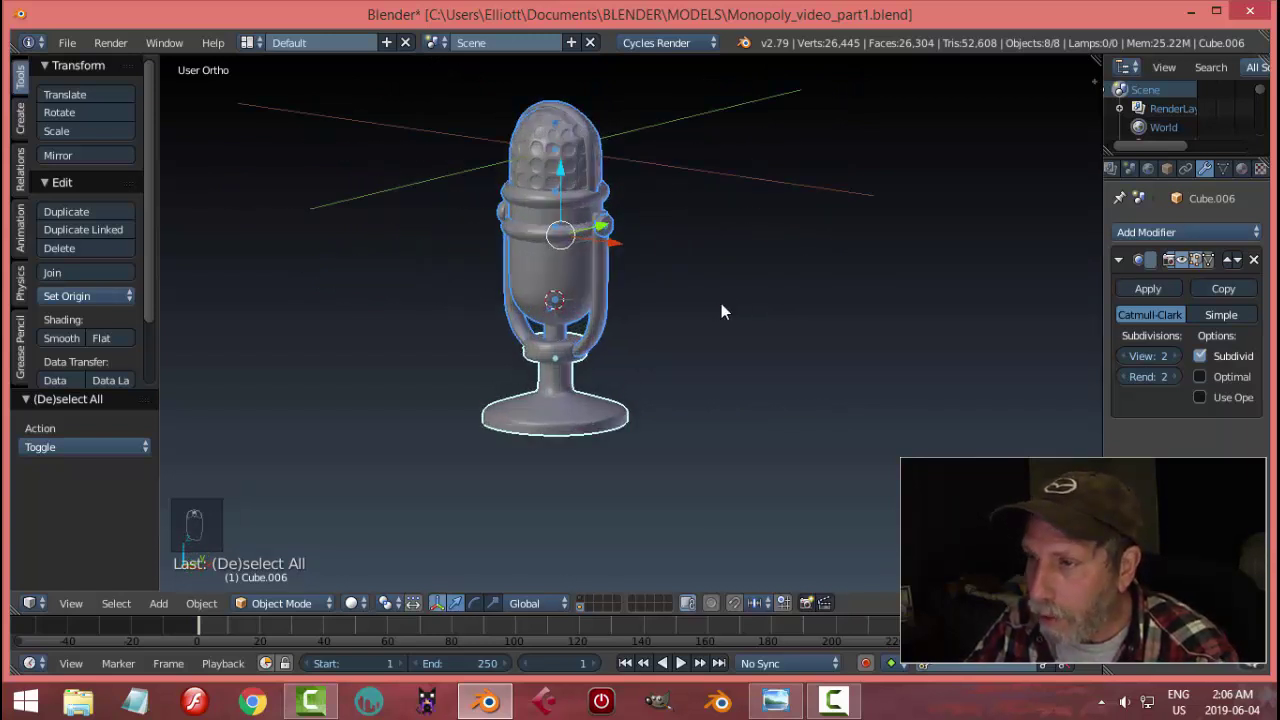
pyautogui.press('a')
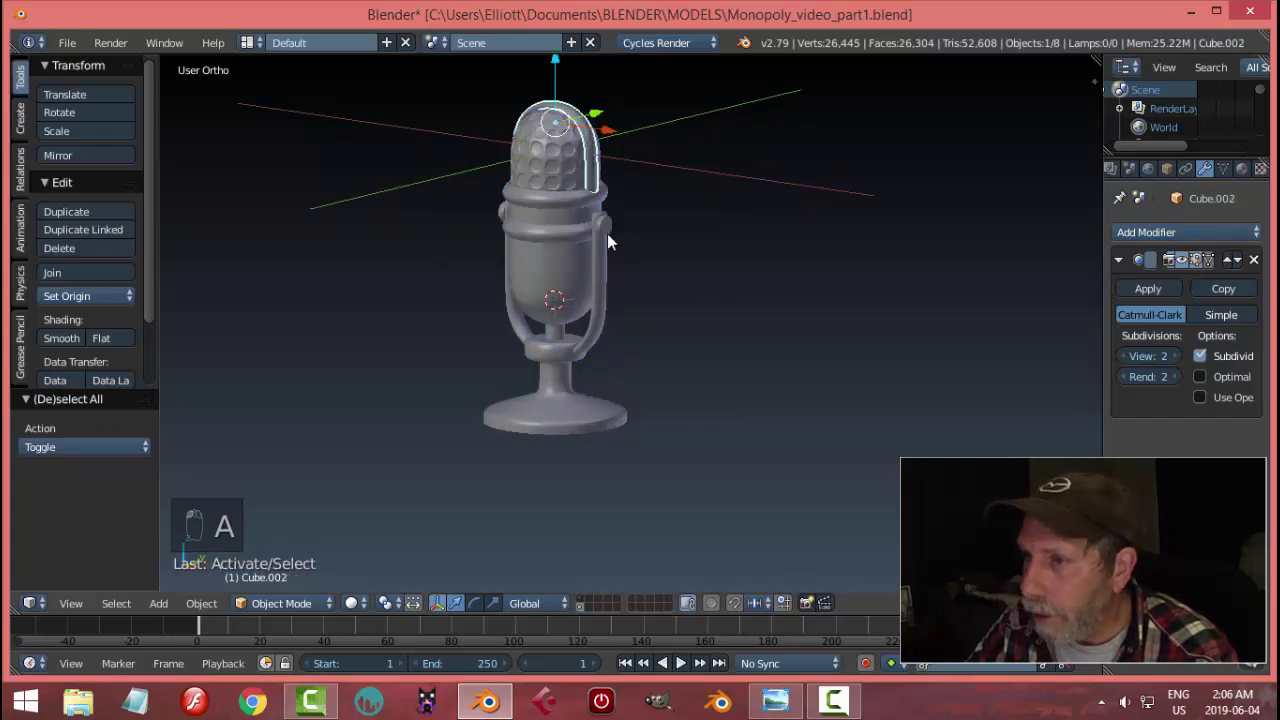
pyautogui.press('a')
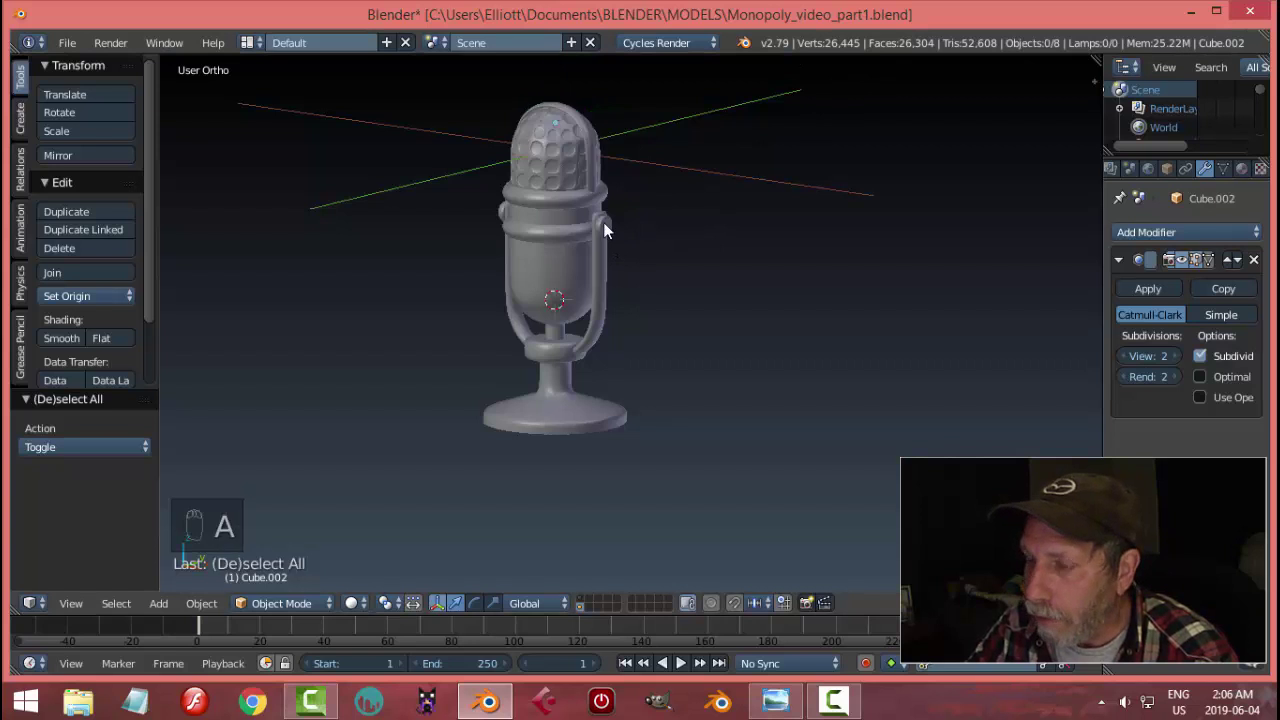
pyautogui.rightClick(606, 230)
pyautogui.press('a')
pyautogui.press('a')
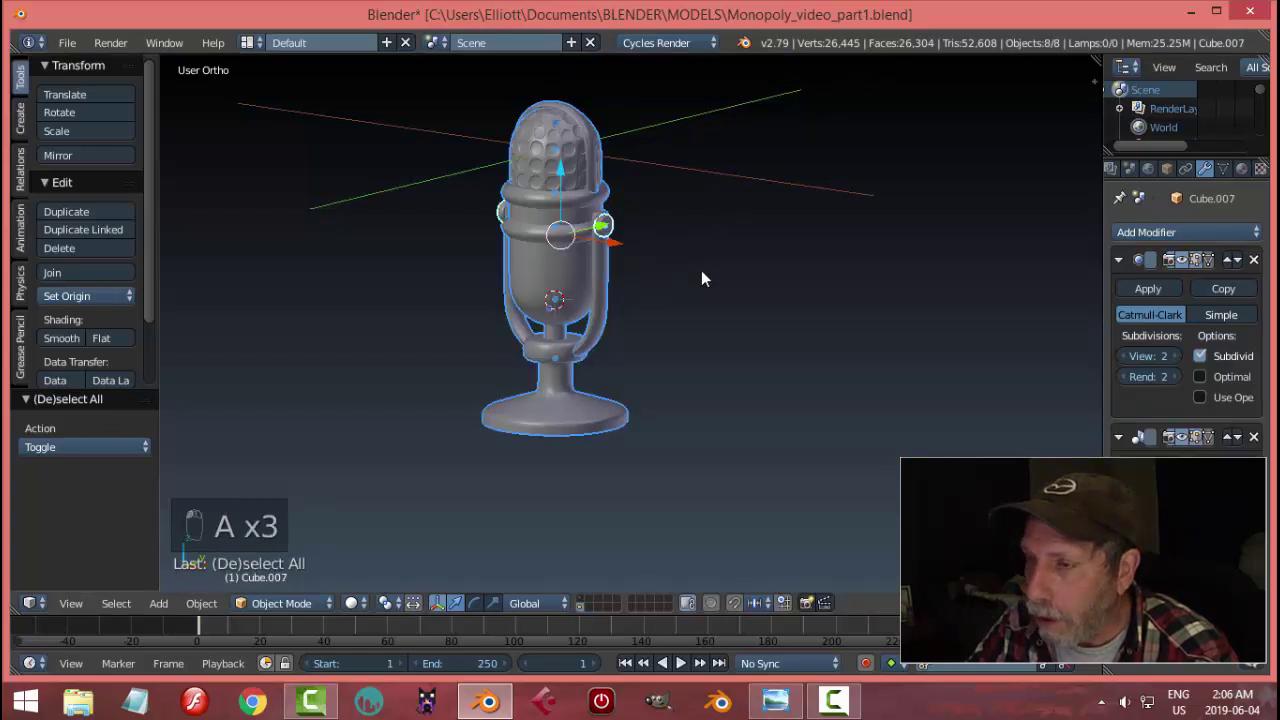
pyautogui.hotkey('ctrl', 'j')
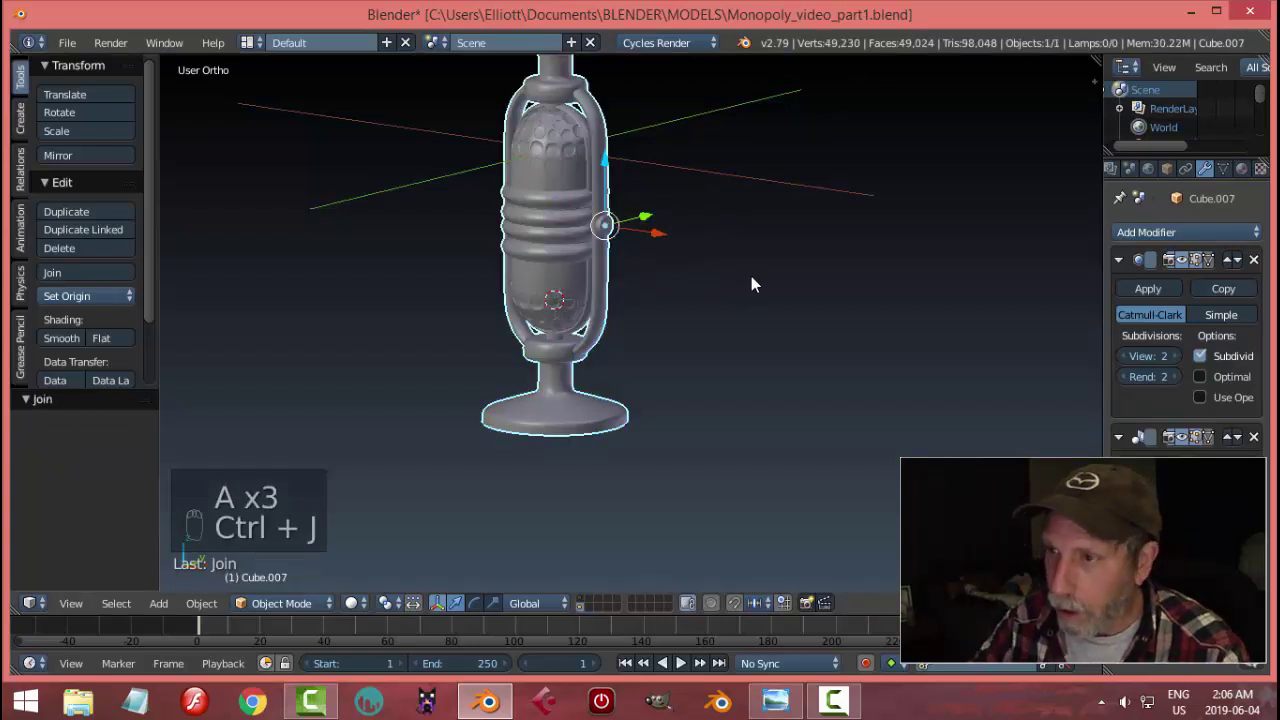
pyautogui.hotkey('ctrl', 'z')
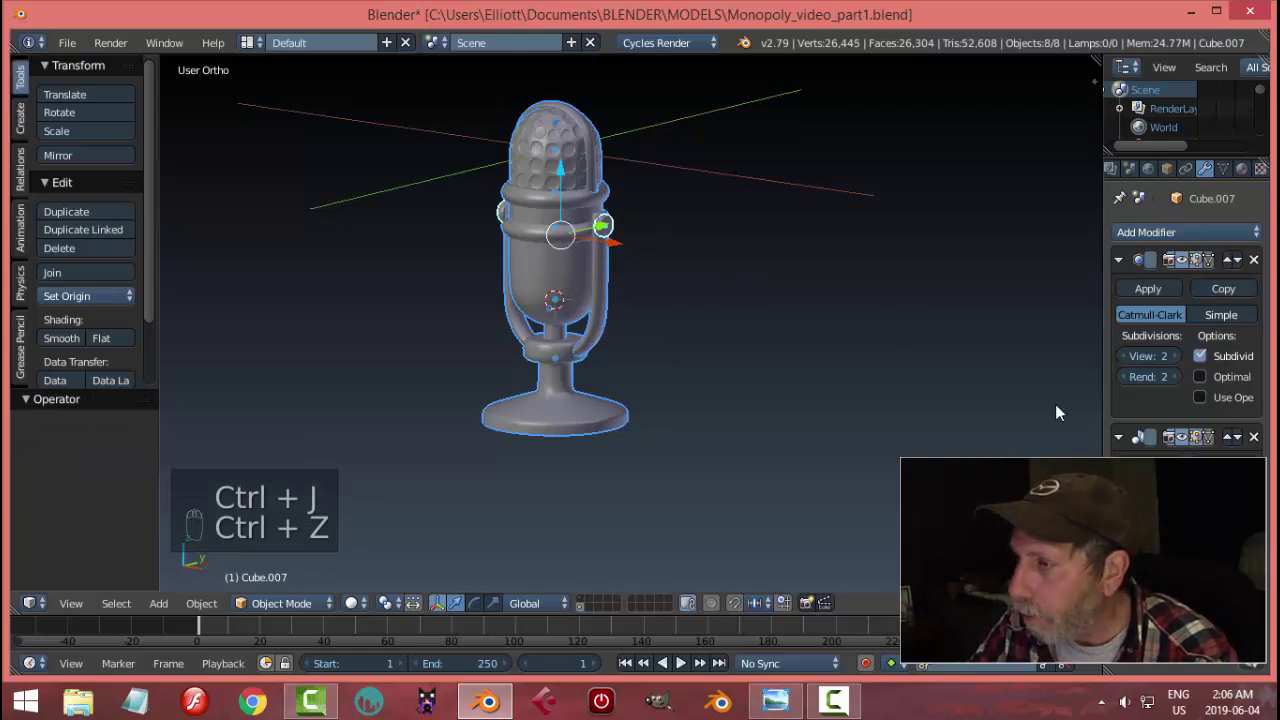
# - Apply the disc's Mirror modifier and join all microphone parts into a single object
pyautogui.click(1148, 466)
pyautogui.press('a')
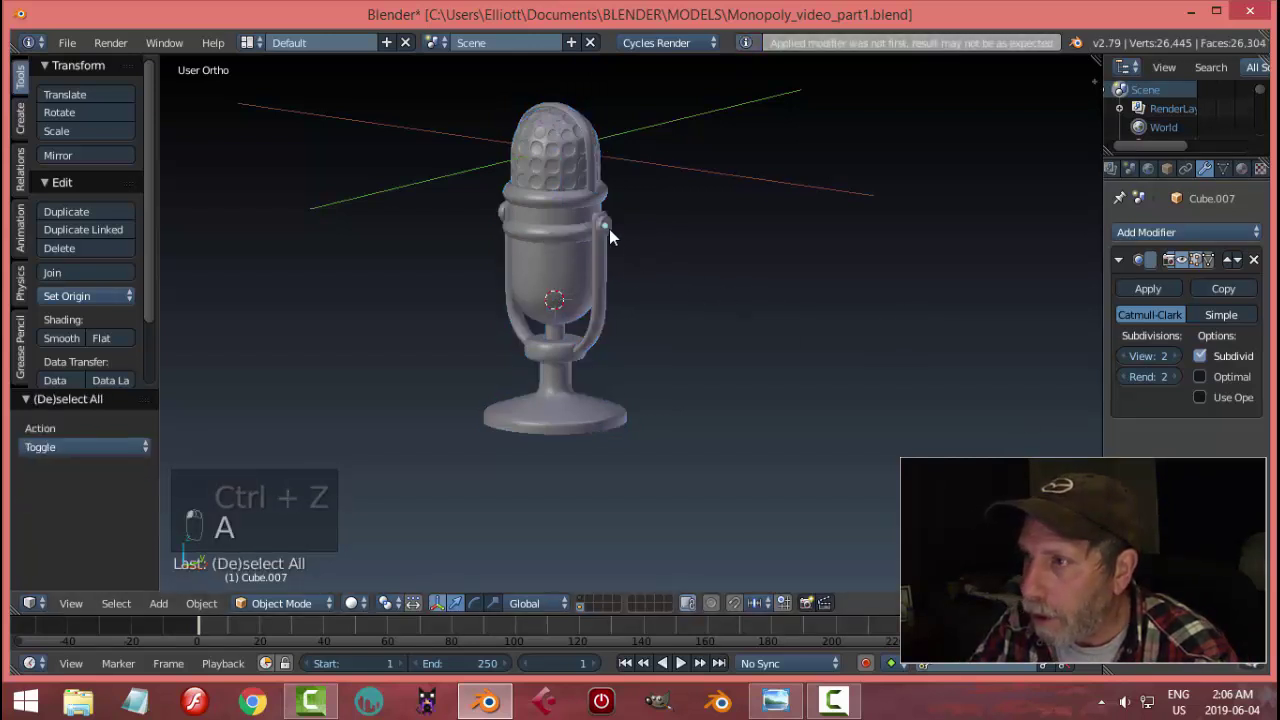
pyautogui.click(609, 229)
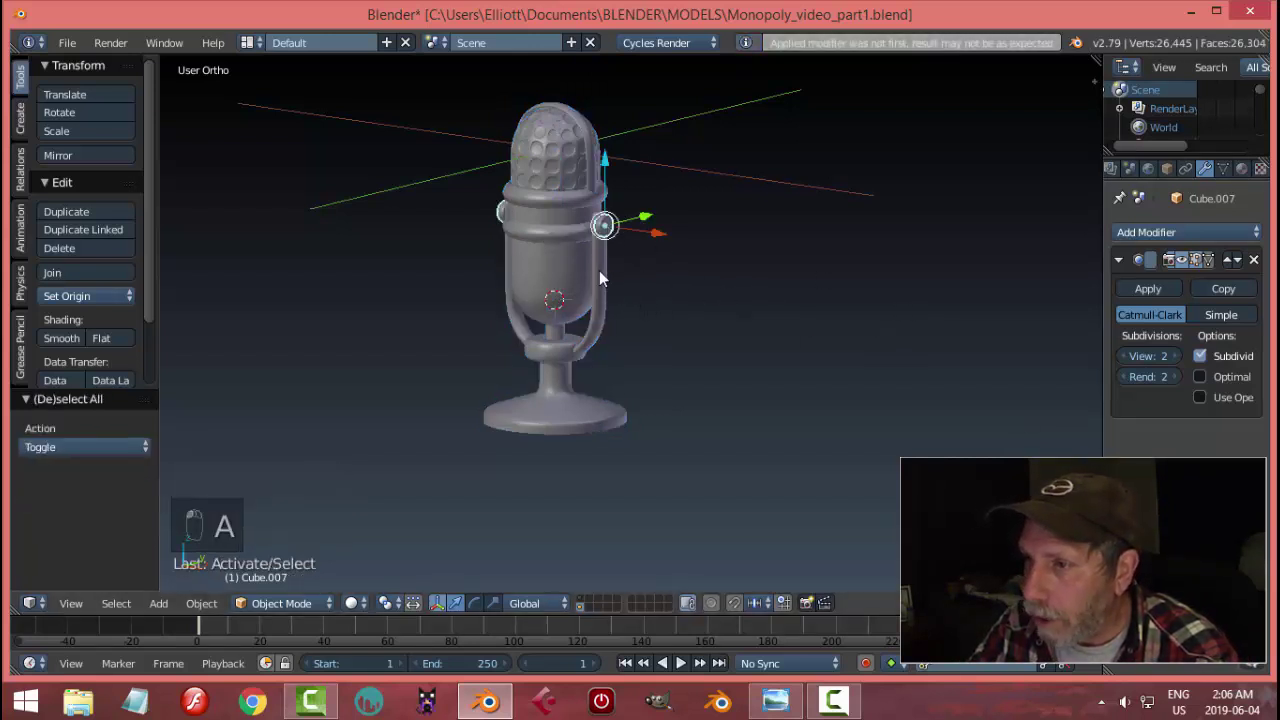
pyautogui.press('a')
pyautogui.press('a')
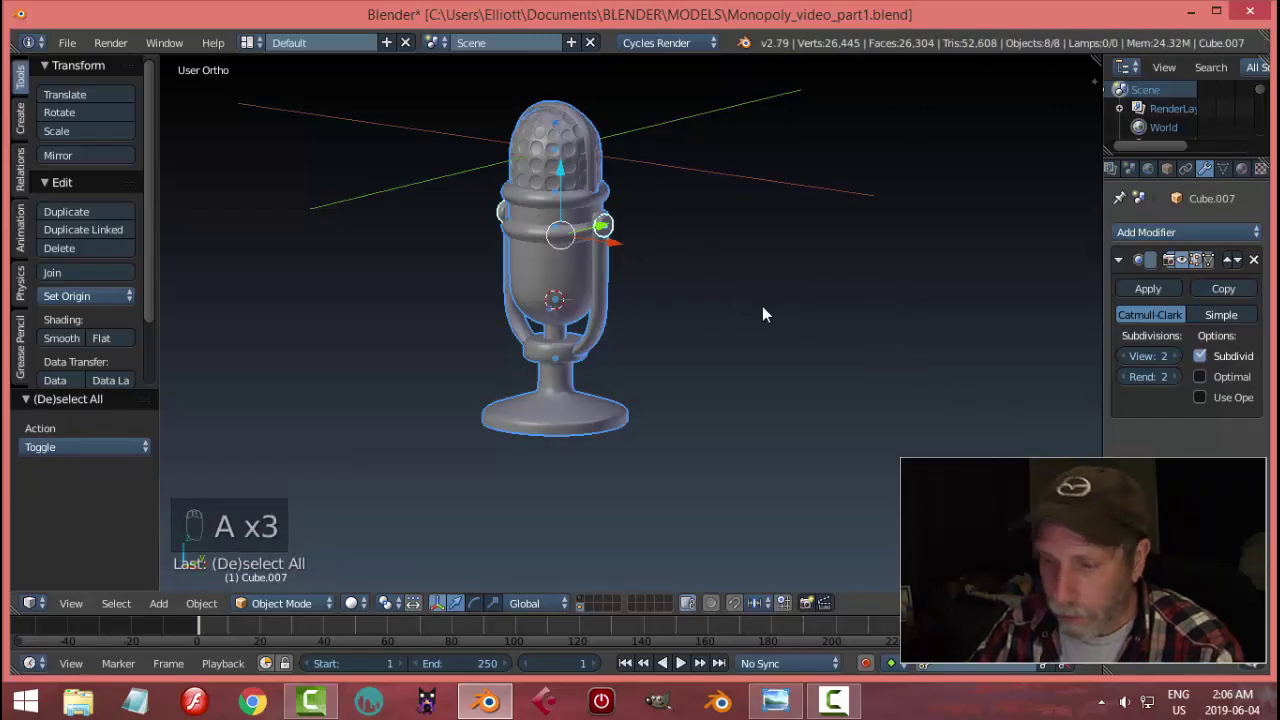
pyautogui.hotkey('ctrl', 'j')
pyautogui.press('a')
pyautogui.moveTo(757, 314); pyautogui.dragTo(620, 306, button='middle')
# - Move the joined microphone to the first layer and display that layer
pyautogui.press('a')
pyautogui.press('a')
pyautogui.press('a')
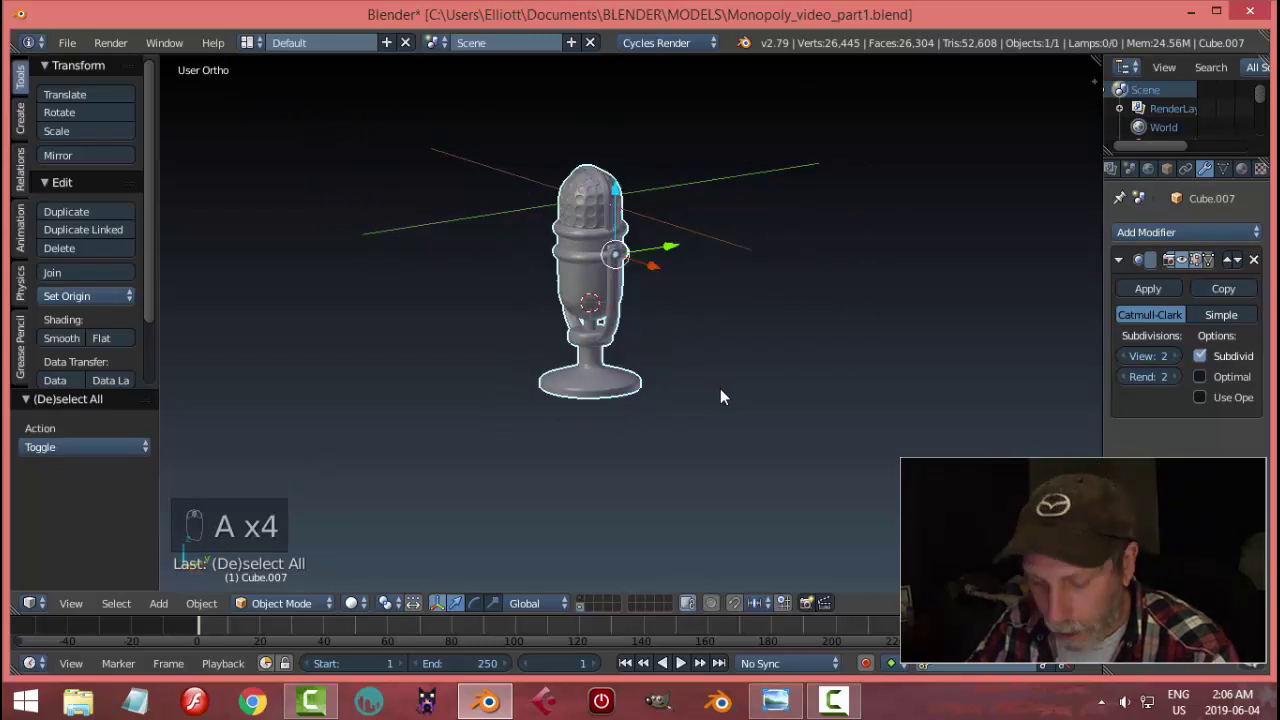
pyautogui.press('m')
pyautogui.click(868, 421)
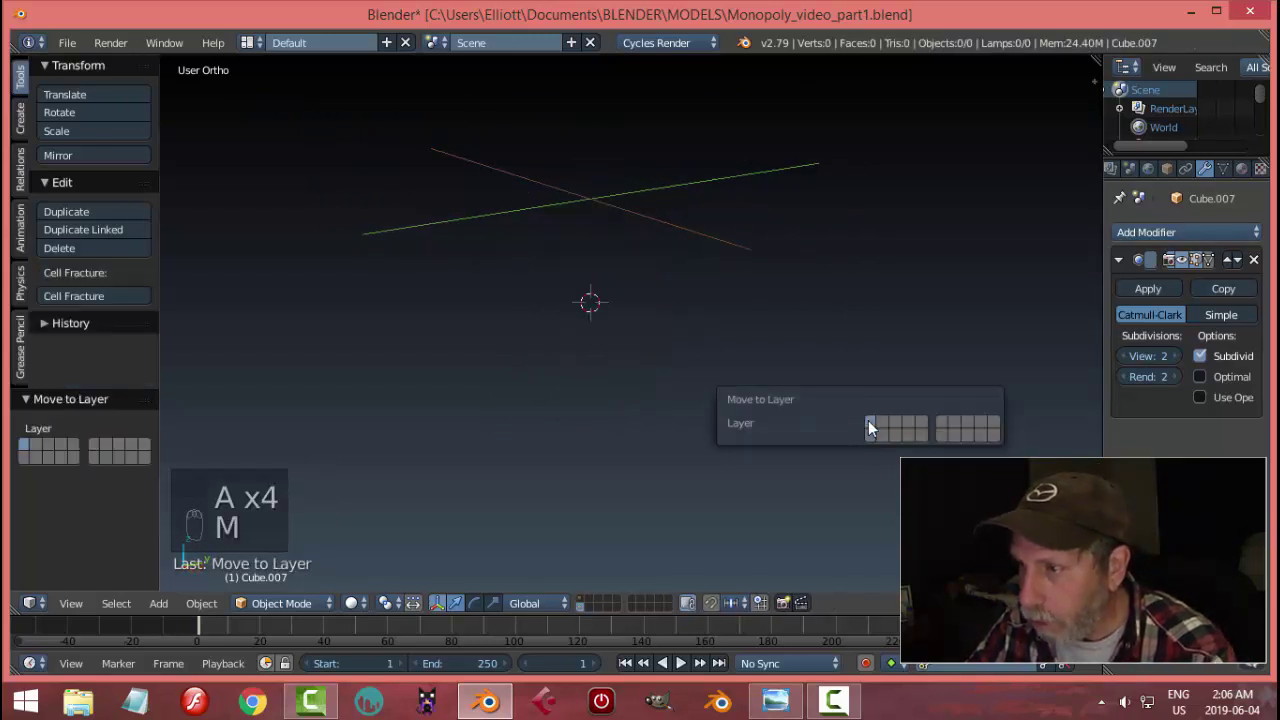
pyautogui.click(579, 600)
pyautogui.moveTo(692, 342); pyautogui.dragTo(705, 336, button='middle')
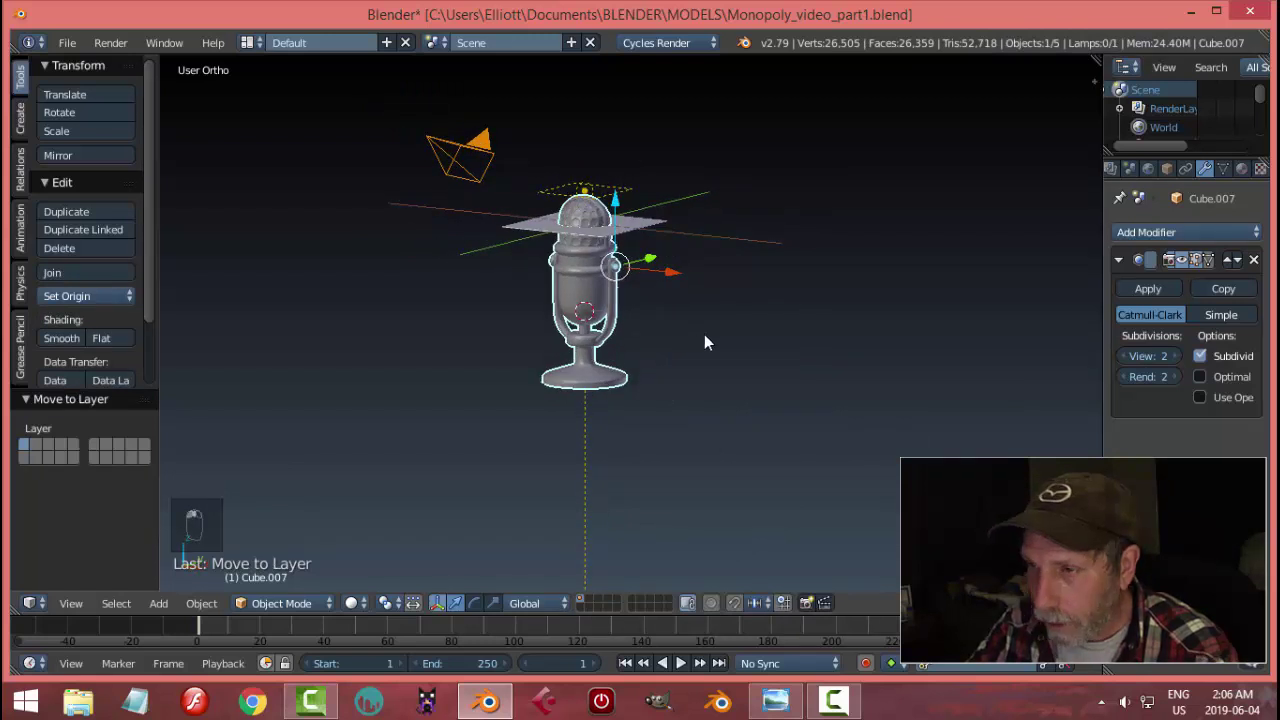
# - Set the microphone's origin to its geometry and scale it down to 0.160
pyautogui.click(90, 295)
pyautogui.click(103, 336)
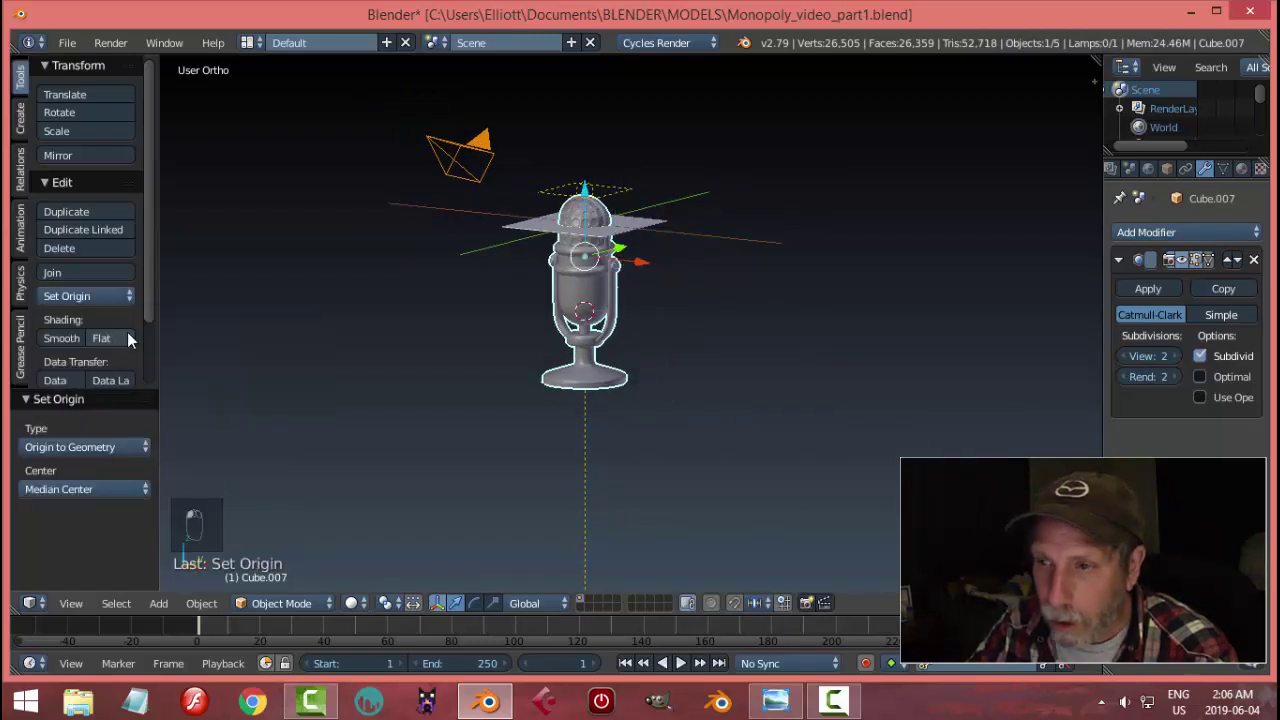
pyautogui.press('s')
pyautogui.click(625, 271)
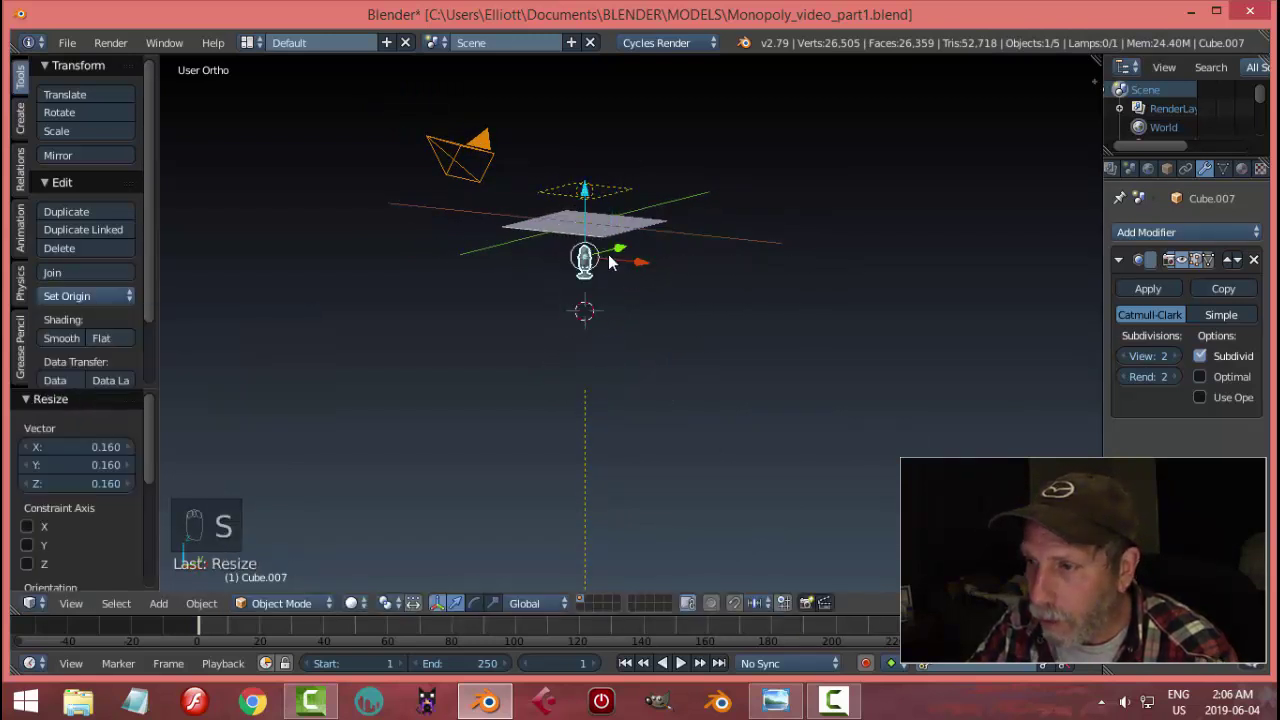
# - Raise the microphone 0.196 along Z to stand it above the ground plane
pyautogui.moveTo(588, 202); pyautogui.dragTo(589, 152)
pyautogui.press('KP_Decimal')
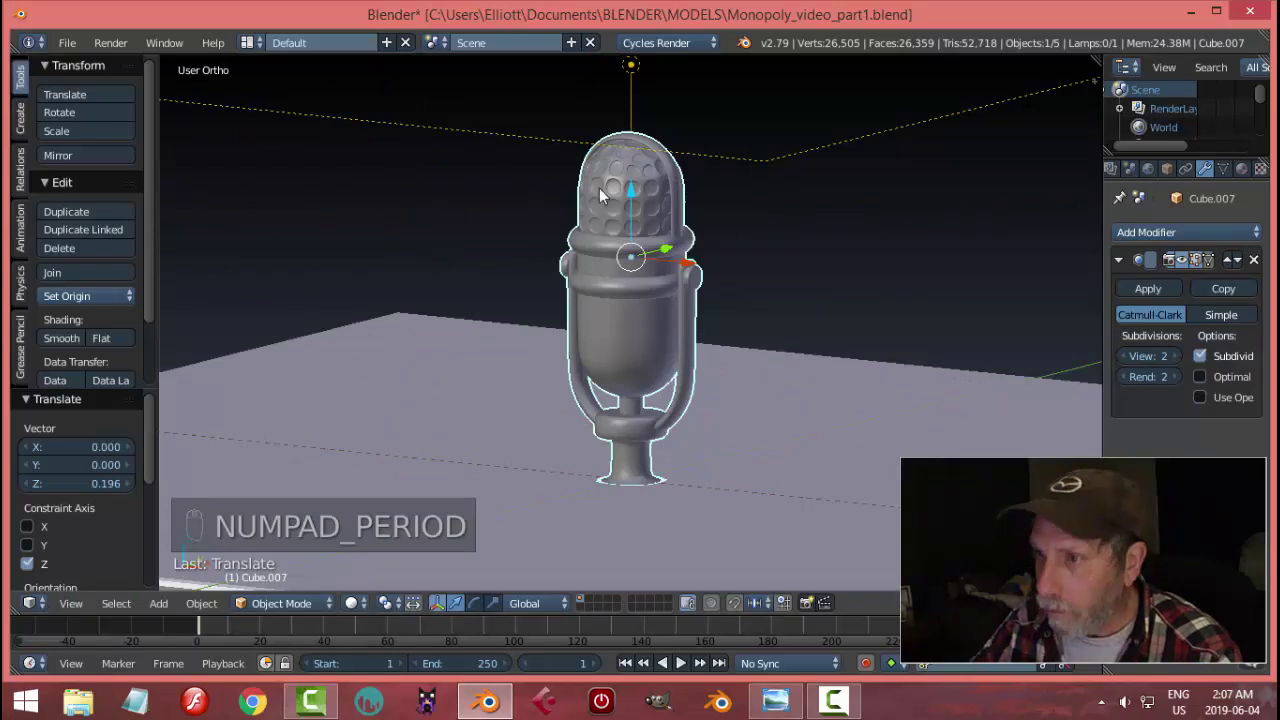
# - Switch the viewport to Material shading so the textured game board is displayed around the microphone
pyautogui.scroll(-4, 647, 372)
pyautogui.click(362, 606)
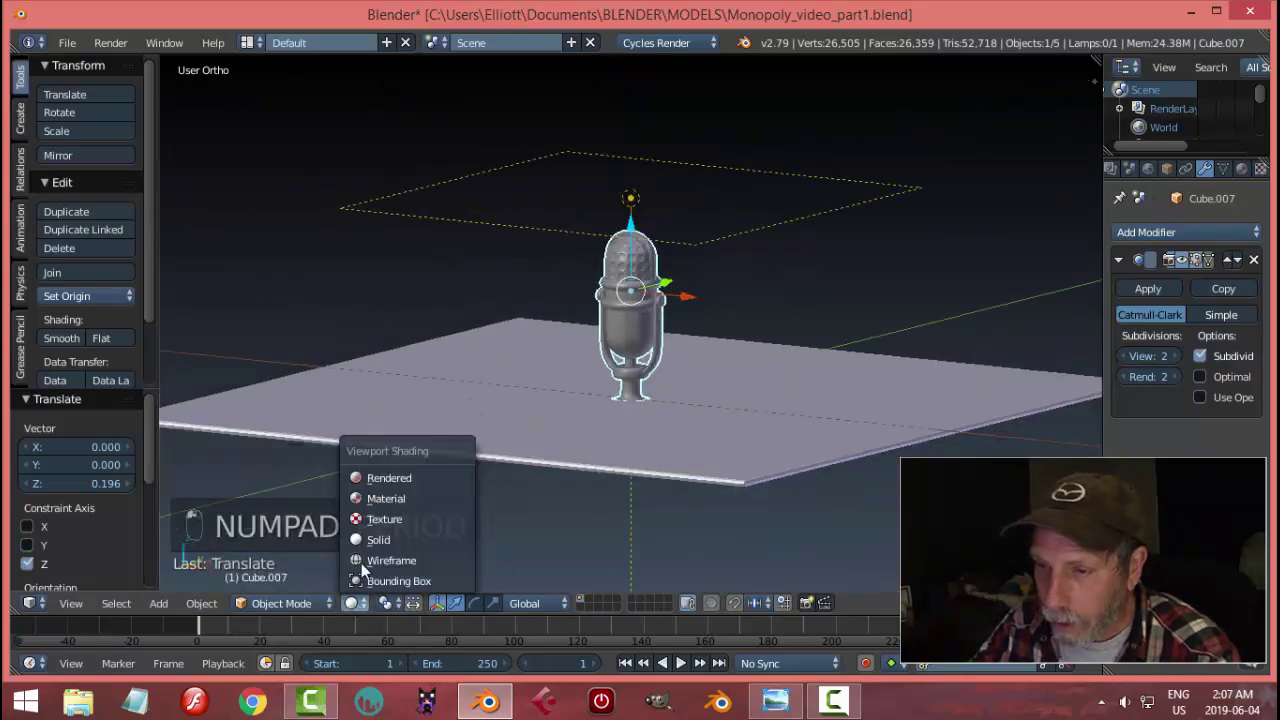
pyautogui.click(381, 495)
# - Scale the microphone down to 0.618 and lower it 0.188 along Z onto the board
pyautogui.press('s')
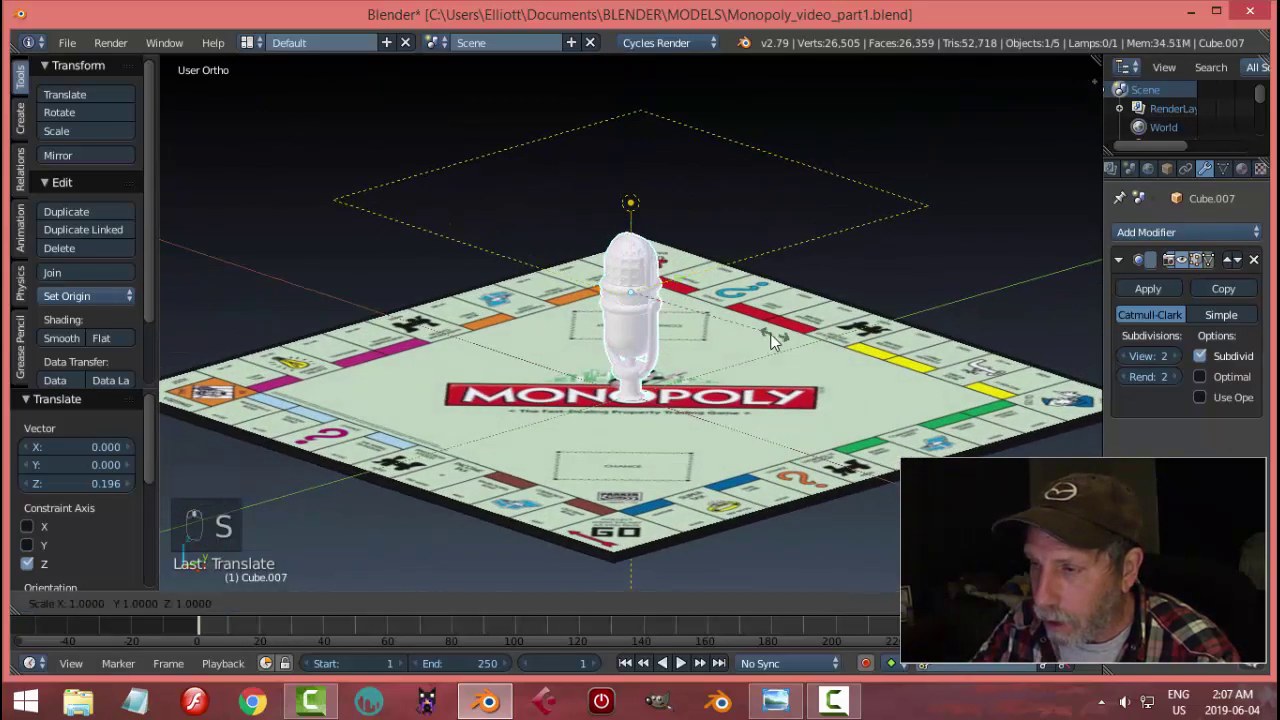
pyautogui.click(698, 358)
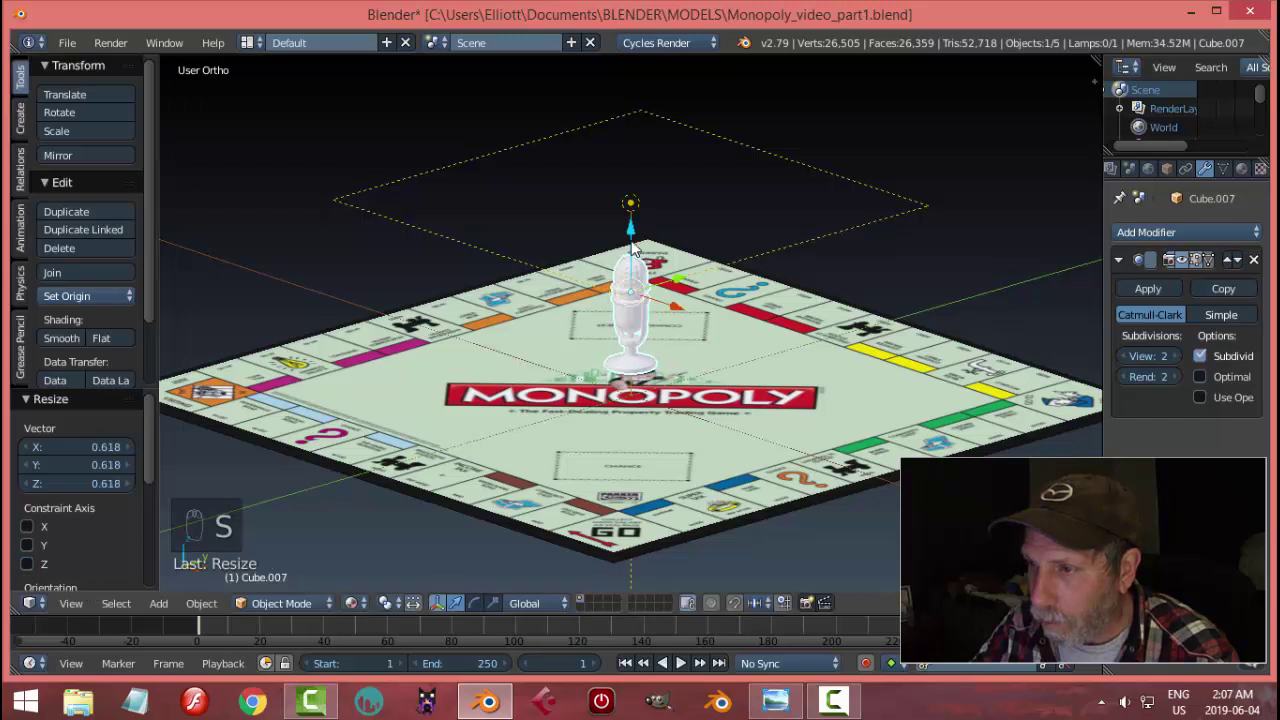
pyautogui.moveTo(630, 230); pyautogui.dragTo(632, 266)
# - In camera view, move the microphone -1.711 along Y and -0.092 along X to the light-blue spaces near the jail corner
pyautogui.press('KP_0')
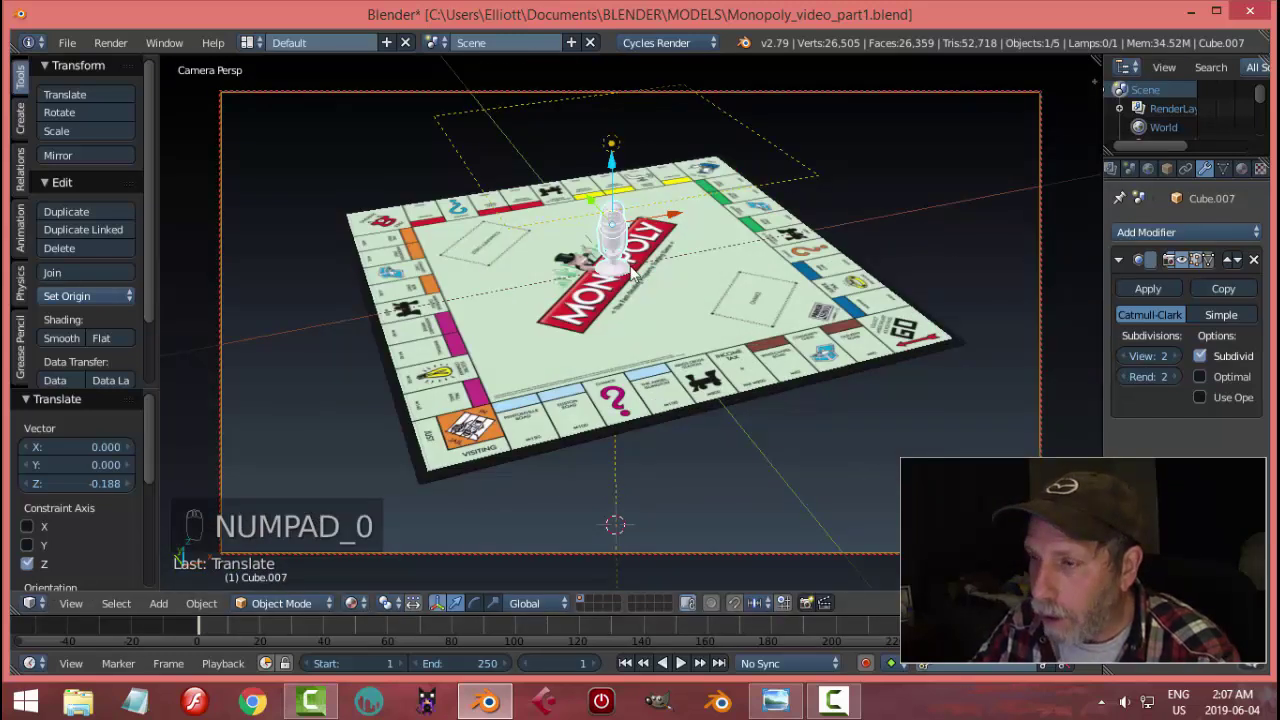
pyautogui.moveTo(687, 221); pyautogui.dragTo(662, 350)
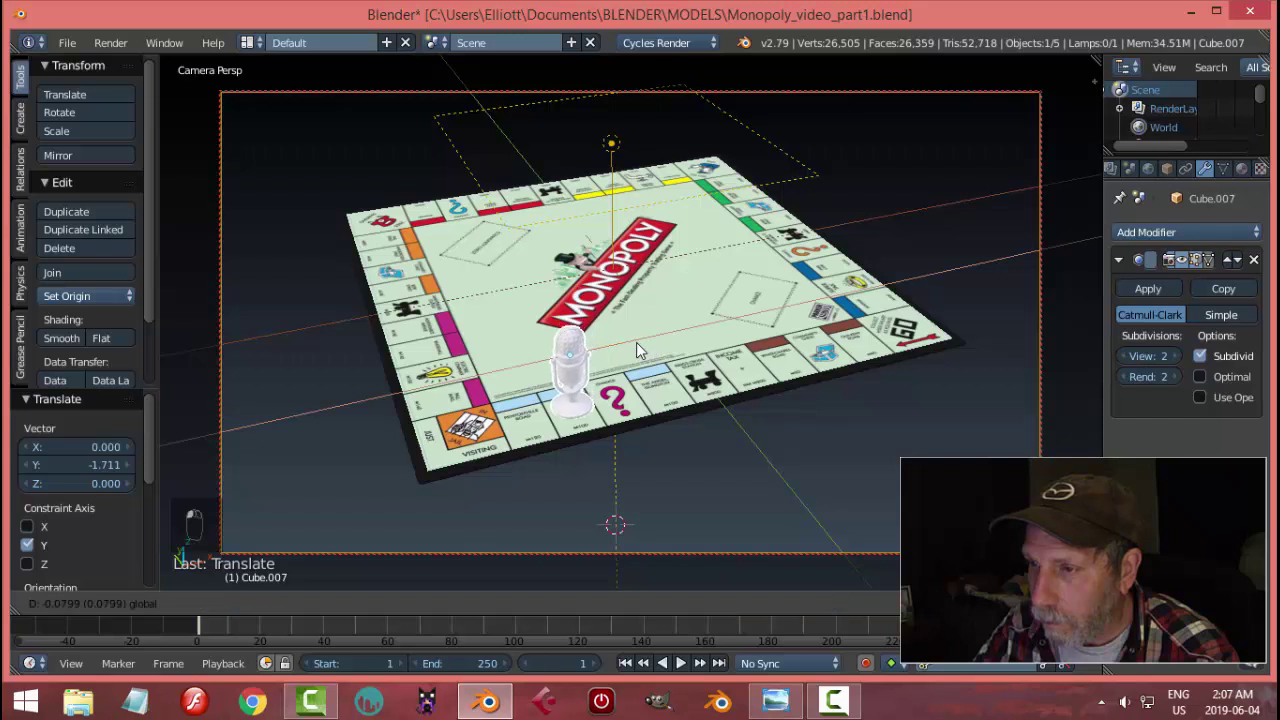
pyautogui.press('g')
pyautogui.press('x')
pyautogui.click(640, 345)
# - Scale the microphone down to 0.733 and lower it along Z toward the board surface
pyautogui.press('s')
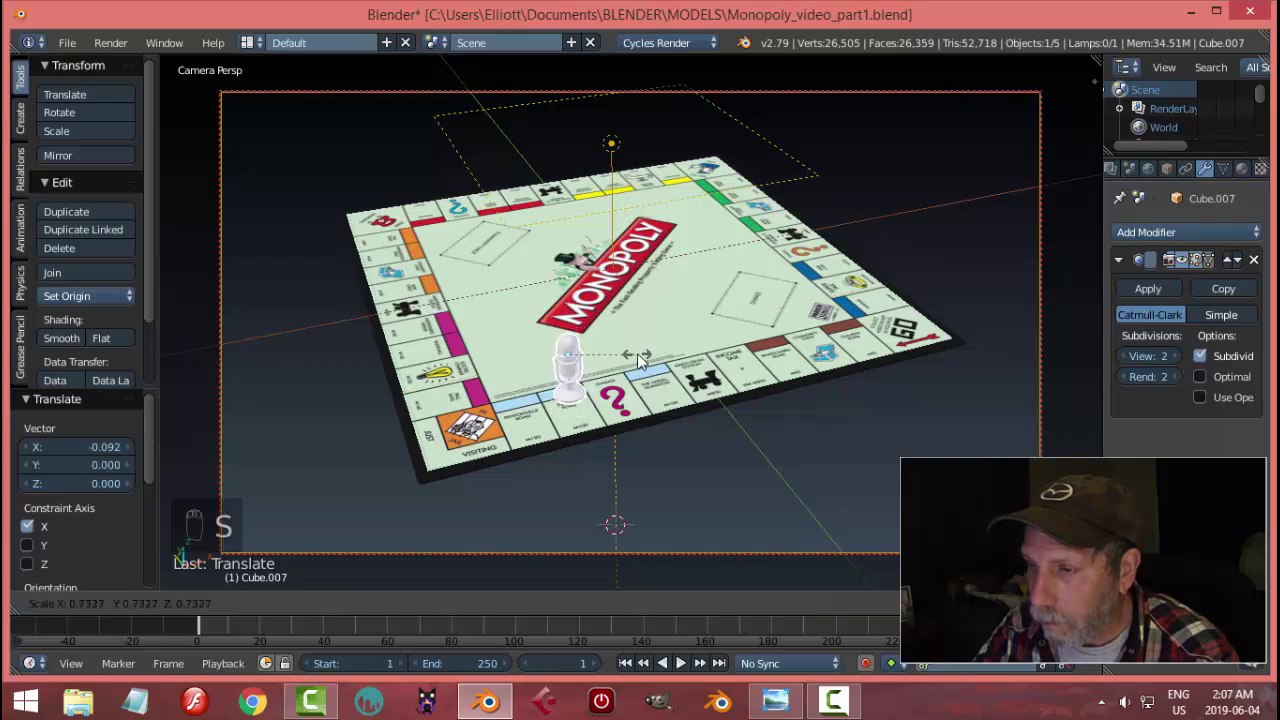
pyautogui.click(637, 353)
pyautogui.press('KP_0')
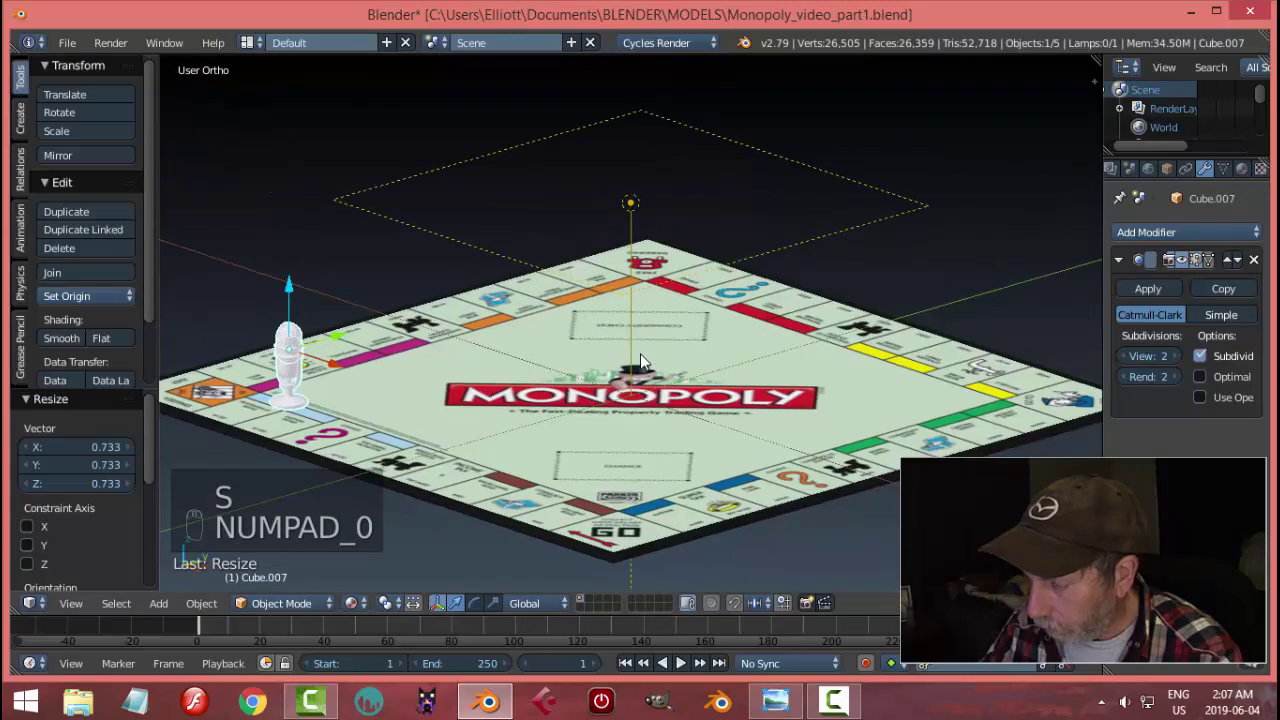
pyautogui.press('KP_Decimal')
pyautogui.scroll(-3, 620, 422)
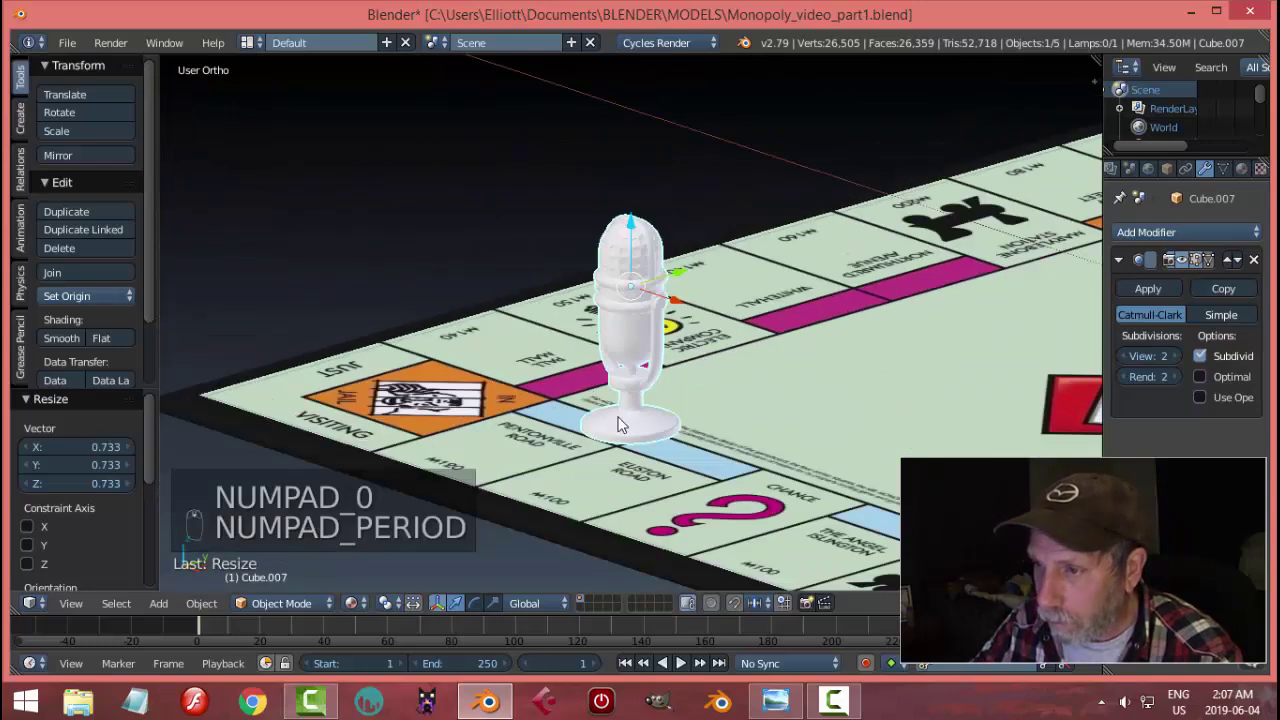
pyautogui.moveTo(620, 422); pyautogui.dragTo(713, 410, button='middle')
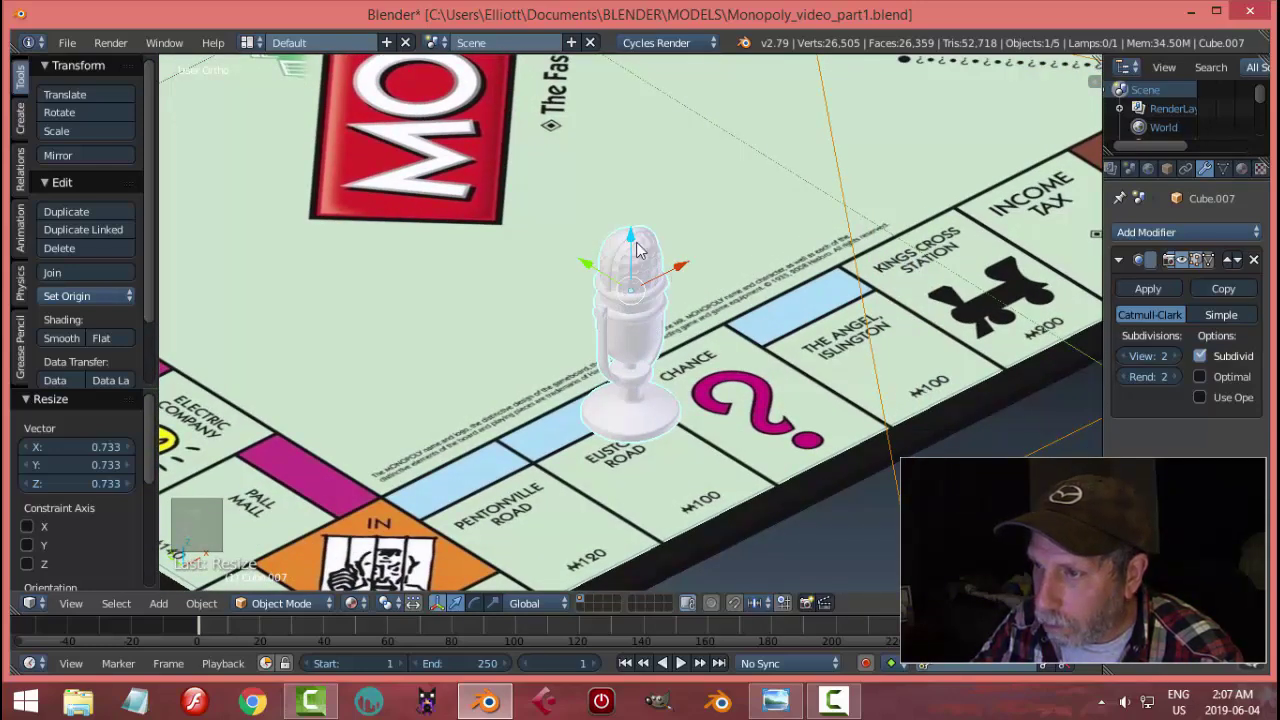
pyautogui.moveTo(640, 250); pyautogui.dragTo(644, 294)
pyautogui.press('a')
# - Nudge the microphone slightly along Y and scale it down to 0.850
pyautogui.moveTo(749, 355); pyautogui.dragTo(466, 300, button='middle')
pyautogui.rightClick(655, 340)
pyautogui.moveTo(698, 343); pyautogui.dragTo(680, 337)
pyautogui.press('s')
pyautogui.click(703, 344)
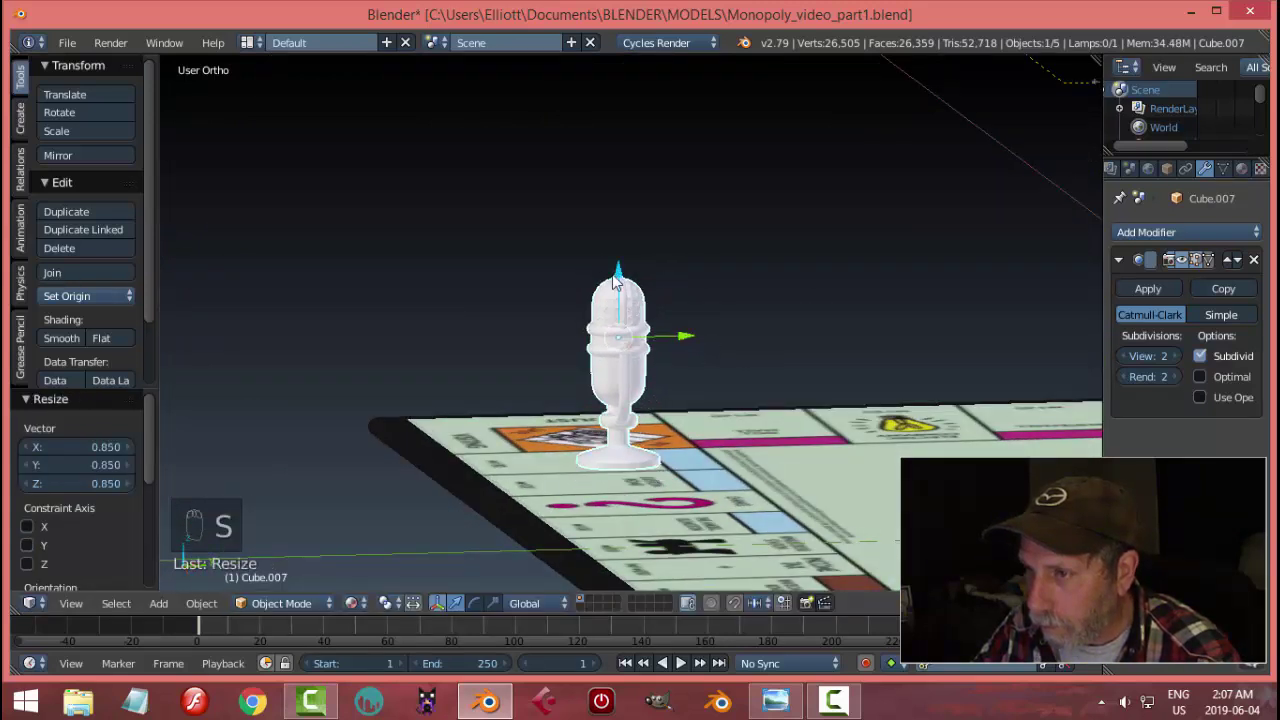
# - Lower the microphone along Z onto the board and nudge it along Y on the Euston Road space
pyautogui.moveTo(618, 272); pyautogui.dragTo(620, 305)
pyautogui.press('a')
pyautogui.moveTo(655, 409); pyautogui.dragTo(681, 430, button='middle')
pyautogui.moveTo(719, 471); pyautogui.dragTo(607, 466, button='middle')
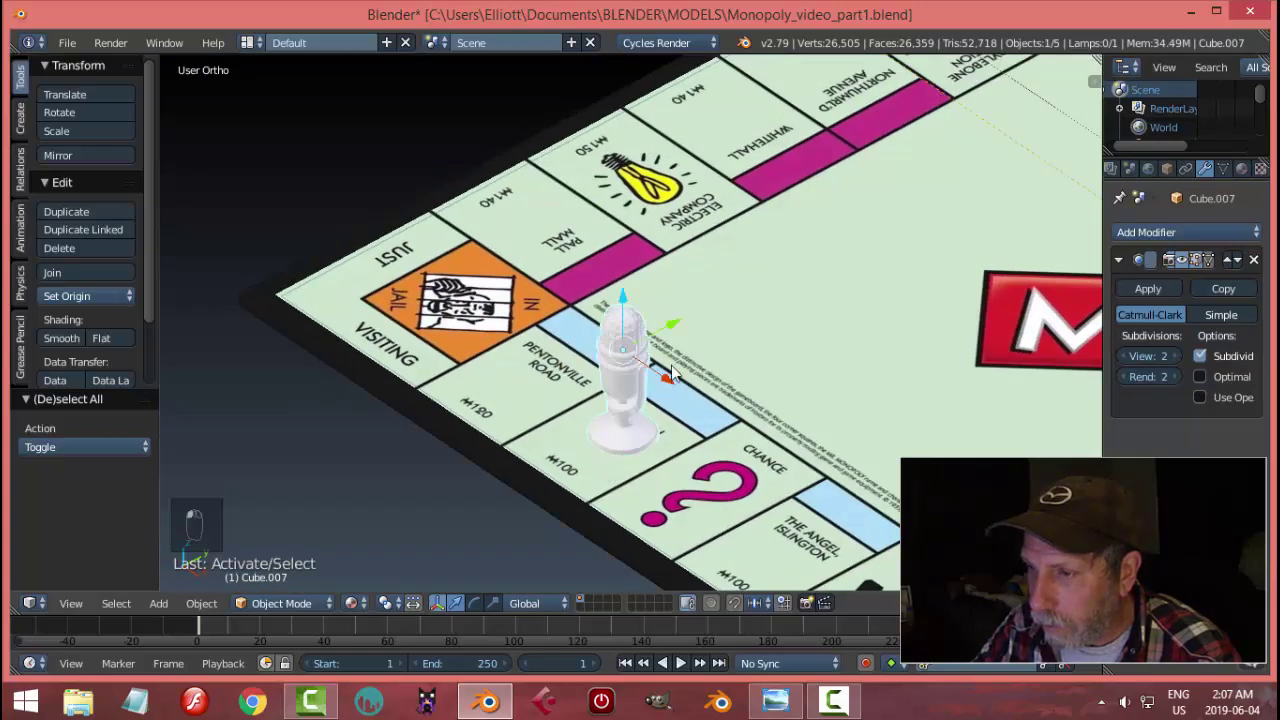
pyautogui.moveTo(670, 336); pyautogui.dragTo(660, 345)
pyautogui.press('a')
pyautogui.moveTo(660, 345); pyautogui.dragTo(771, 411, button='middle')
pyautogui.scroll(-4, 711, 439)
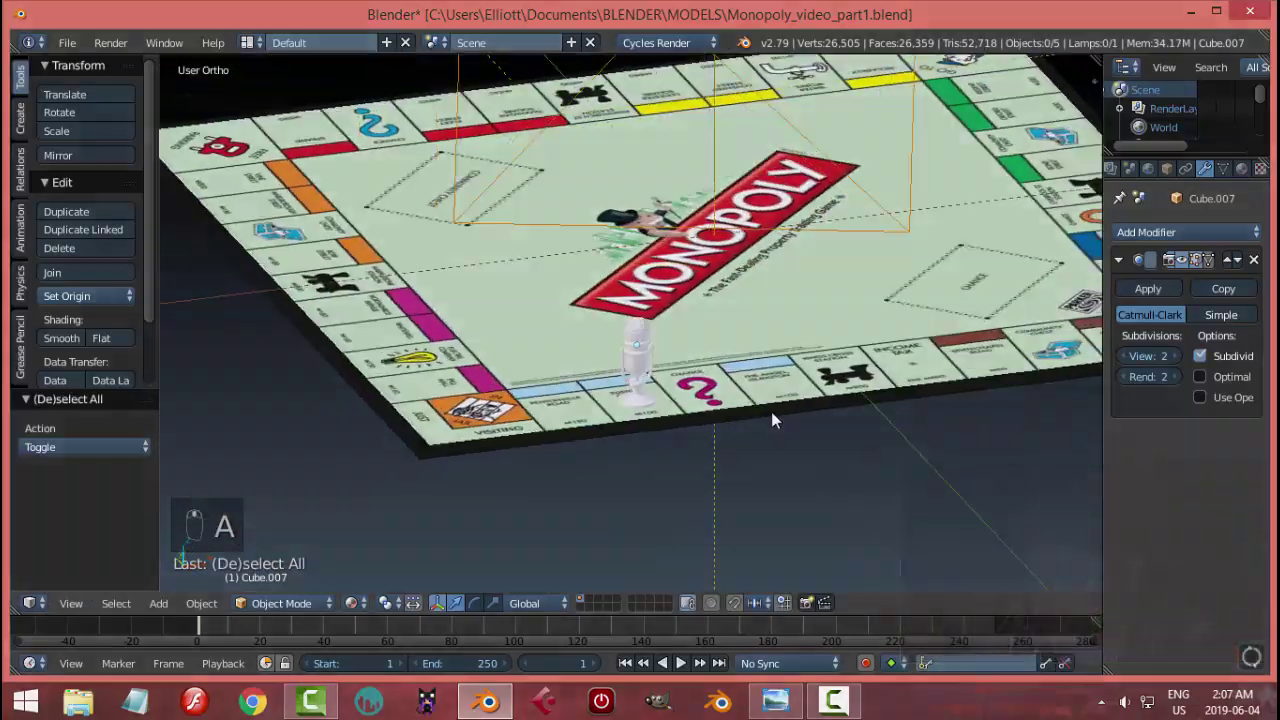